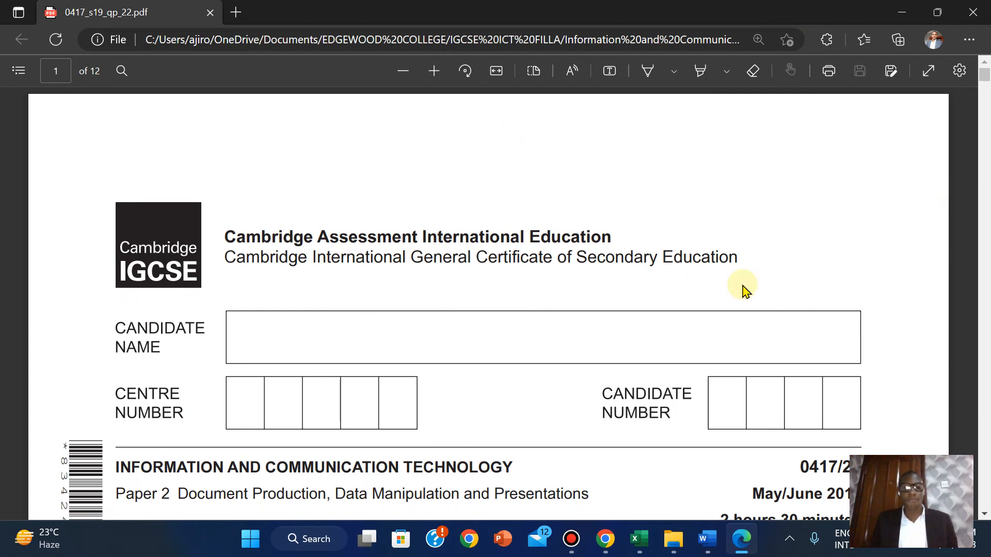
Scroll the exam paper to Task 1, then open J229EVIDENCE from the source files folder
{"action": "scroll", "coordinate": [744, 289], "scroll_direction": "down", "scroll_amount": 2}
{"action": "scroll", "coordinate": [744, 289], "scroll_direction": "down", "scroll_amount": 6}
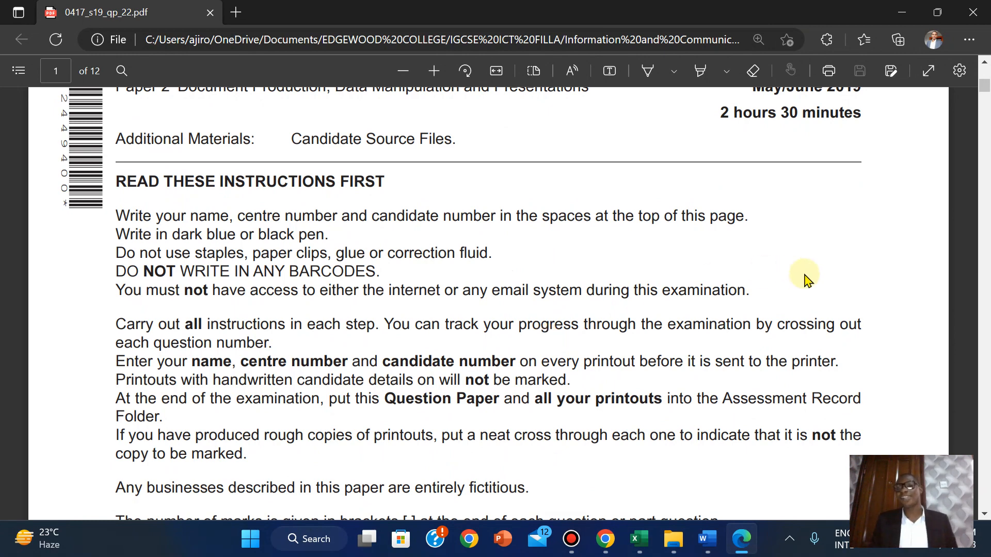
{"action": "scroll", "coordinate": [876, 235], "scroll_direction": "down", "scroll_amount": 2}
{"action": "scroll", "coordinate": [876, 235], "scroll_direction": "down", "scroll_amount": 8}
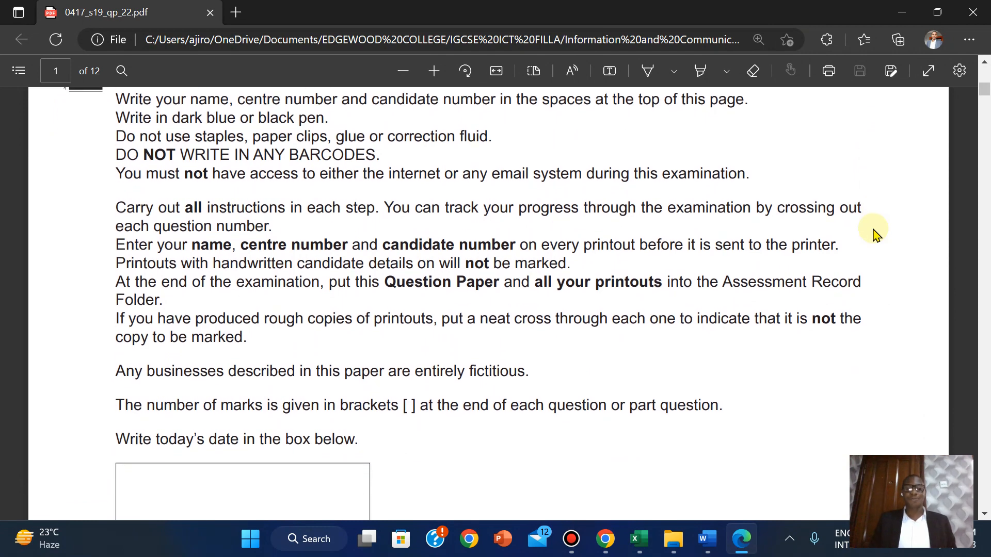
{"action": "scroll", "coordinate": [876, 235], "scroll_direction": "down", "scroll_amount": 5}
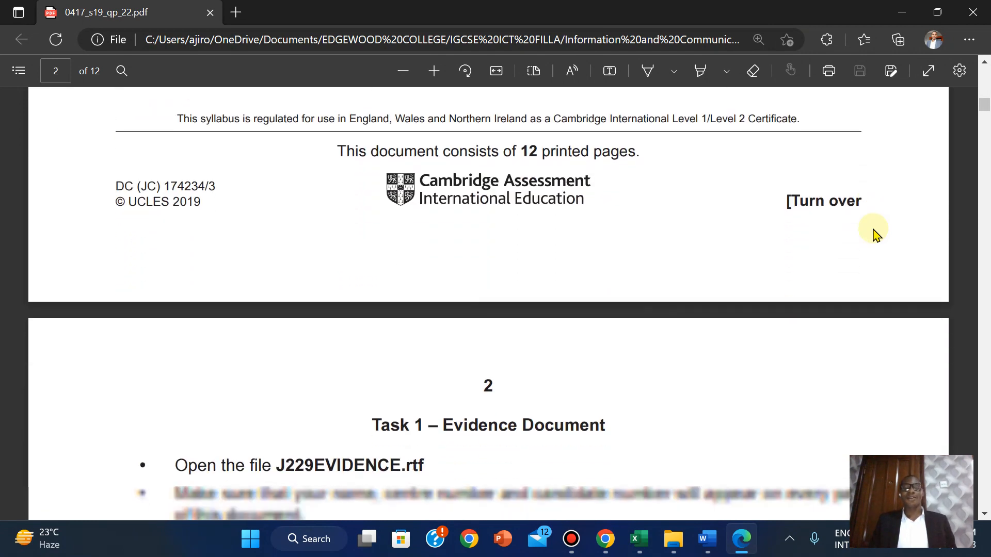
{"action": "scroll", "coordinate": [876, 235], "scroll_direction": "down", "scroll_amount": 1}
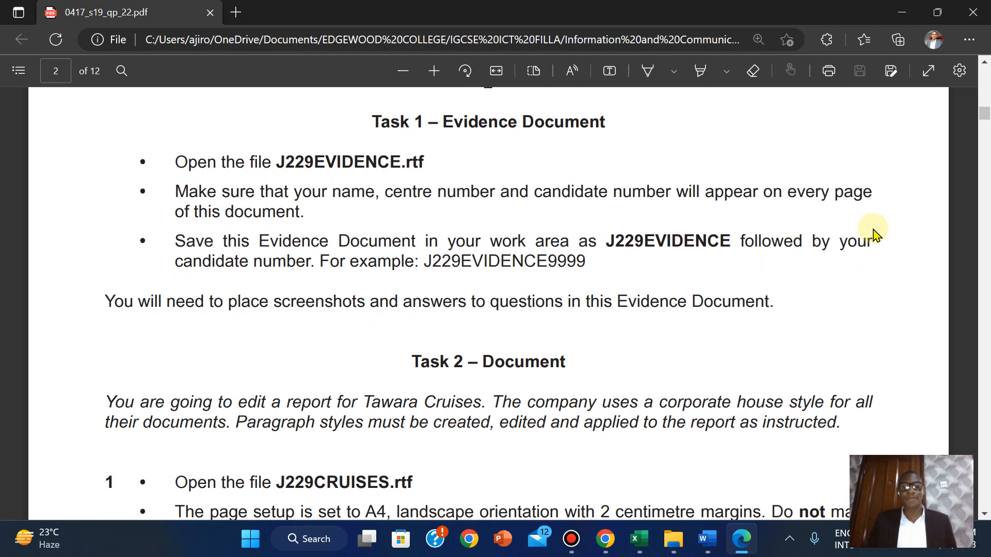
{"action": "left_click", "coordinate": [674, 540]}
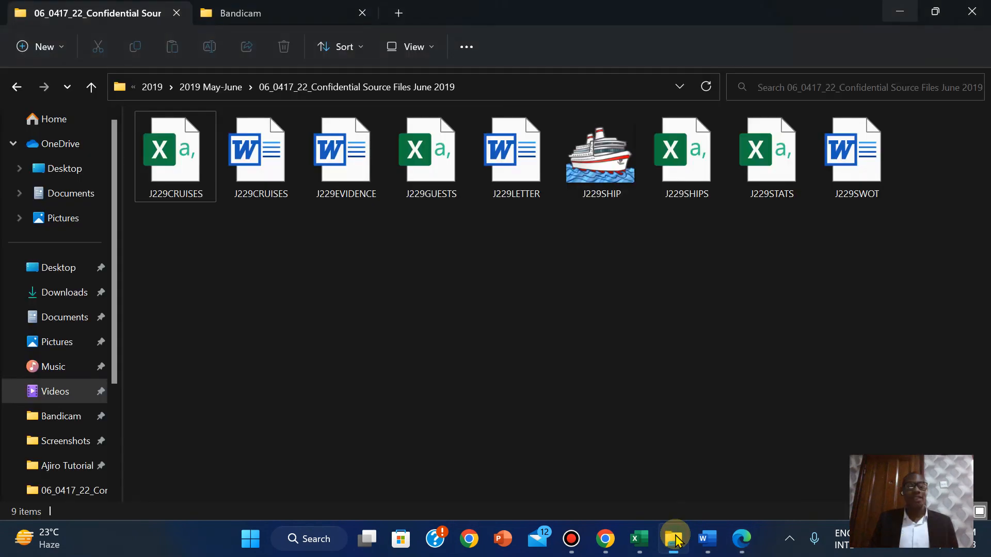
{"action": "double_click", "coordinate": [348, 185]}
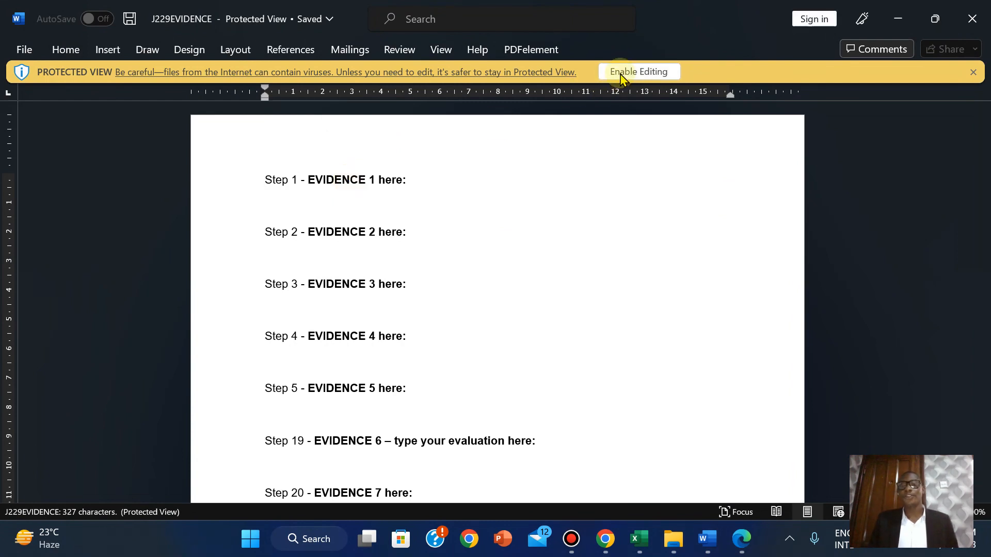
Enable editing on J229EVIDENCE and return to the exam paper PDF in Edge
{"action": "left_click", "coordinate": [620, 74]}
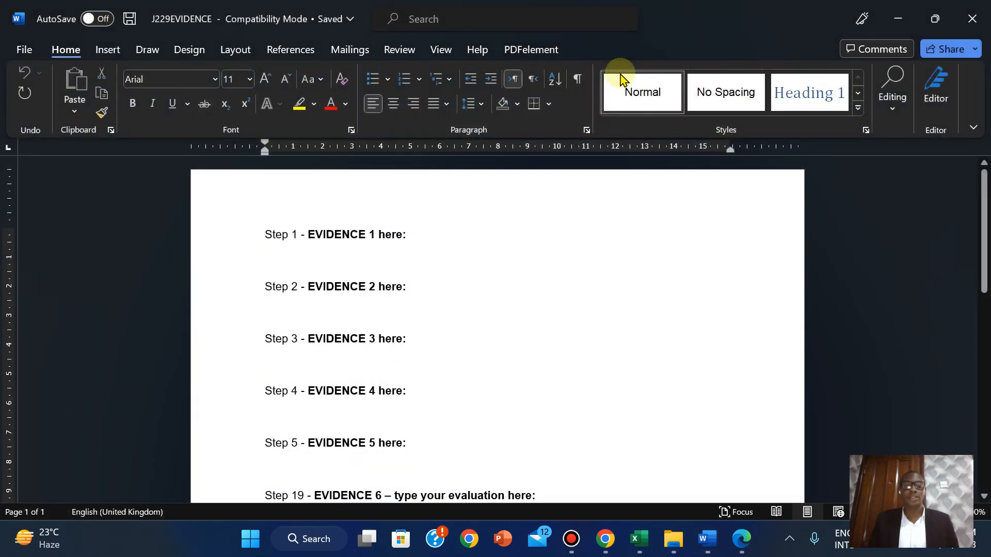
{"action": "left_click", "coordinate": [743, 542]}
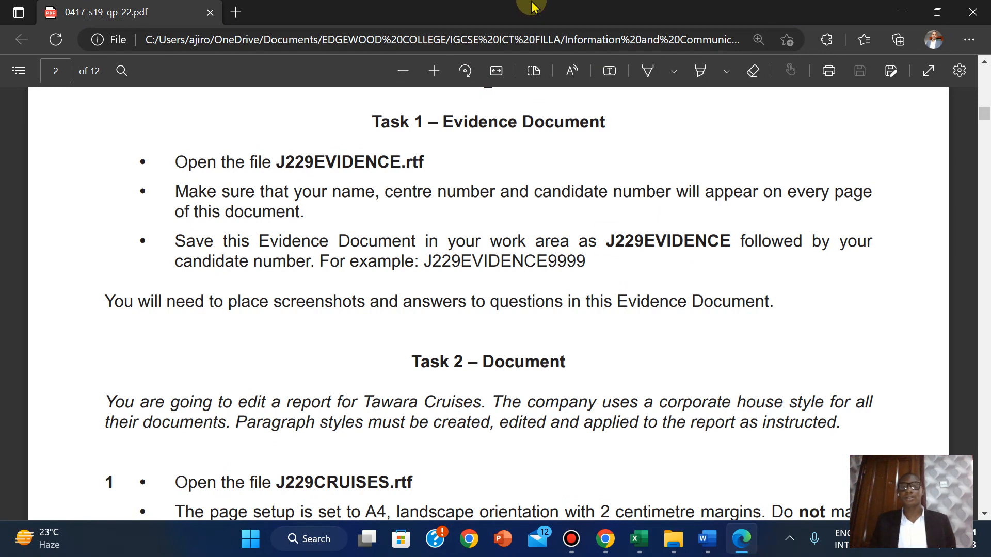
{"action": "mouse_move", "coordinate": [535, 6]}
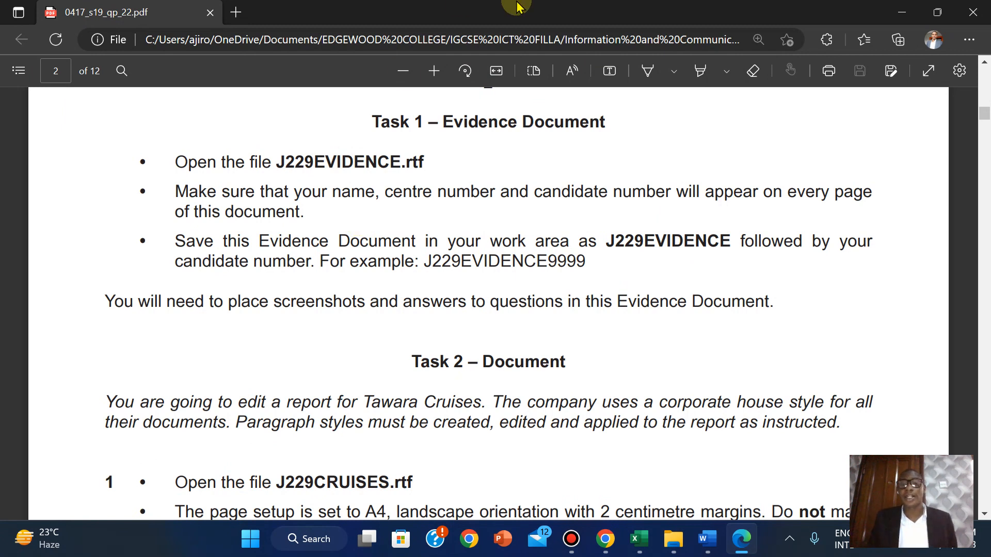
{"action": "left_click", "coordinate": [562, 11]}
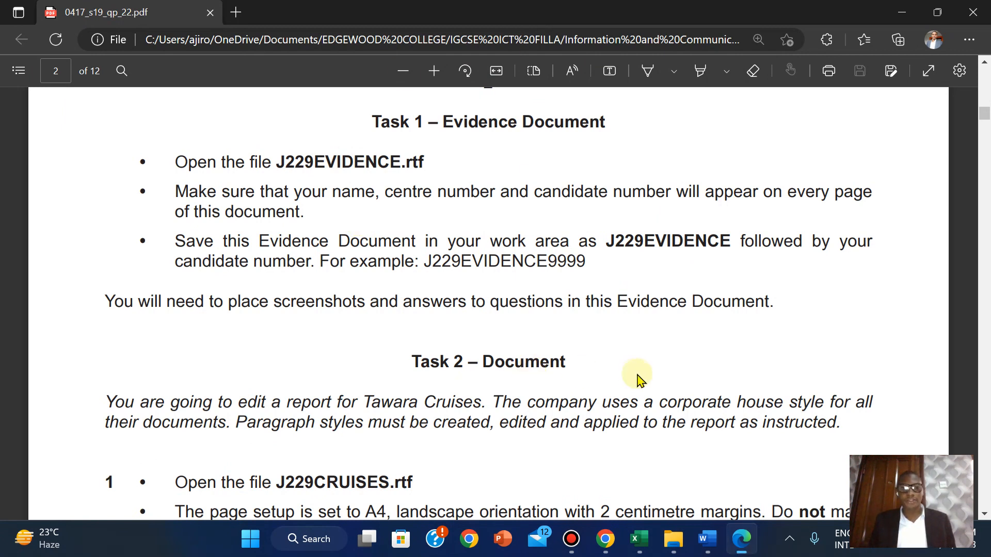
Add a Blank (Three Columns) header to the J229EVIDENCE document
{"action": "left_click", "coordinate": [709, 539]}
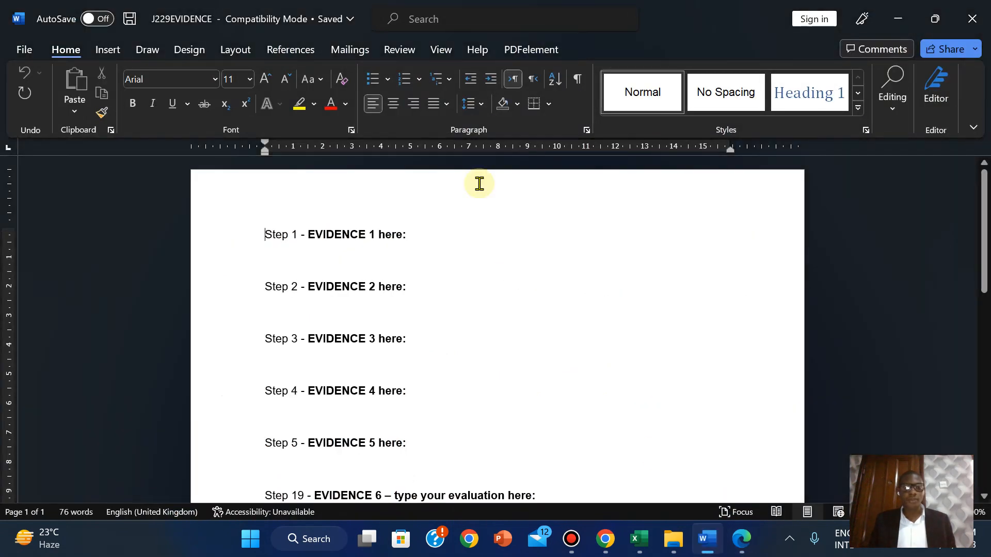
{"action": "left_click", "coordinate": [100, 48]}
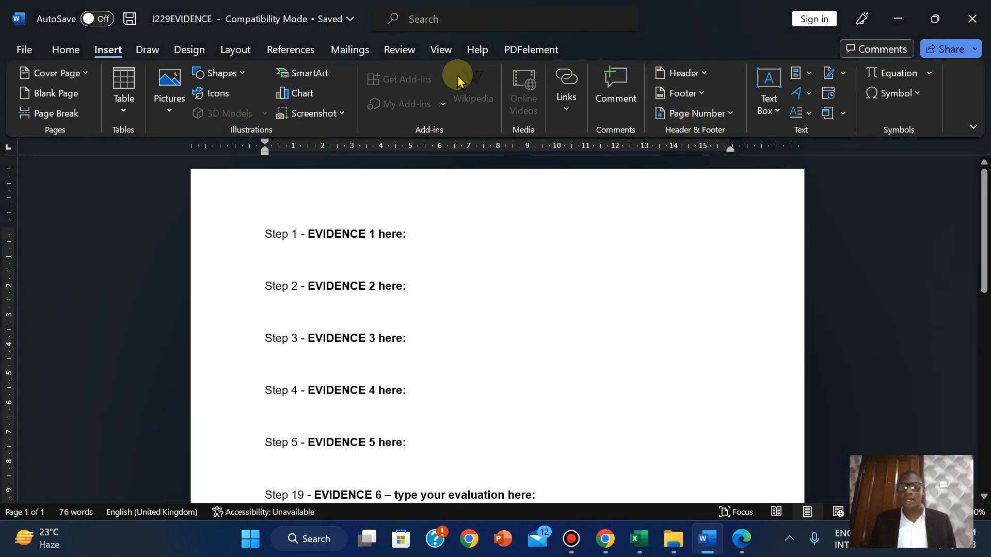
{"action": "left_click", "coordinate": [671, 72]}
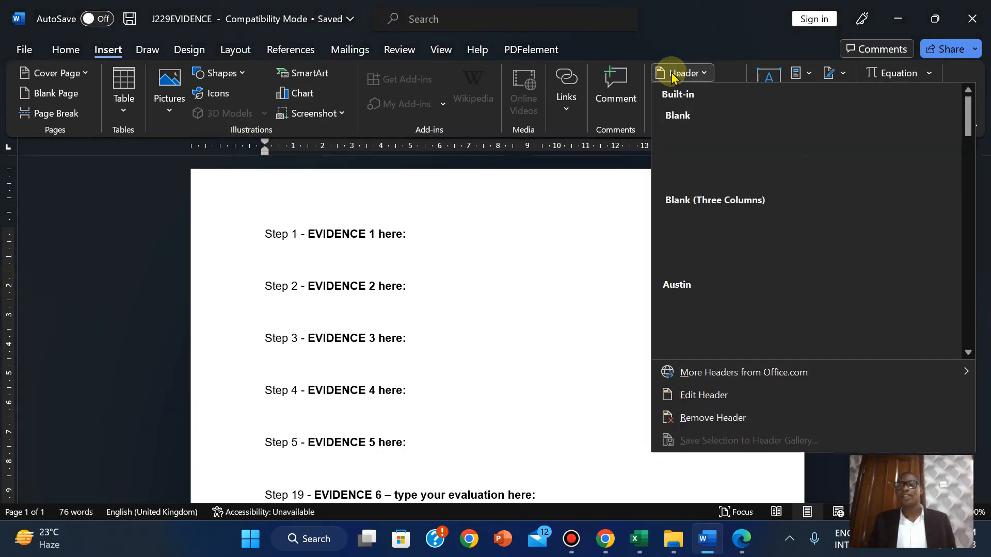
{"action": "left_click", "coordinate": [739, 231]}
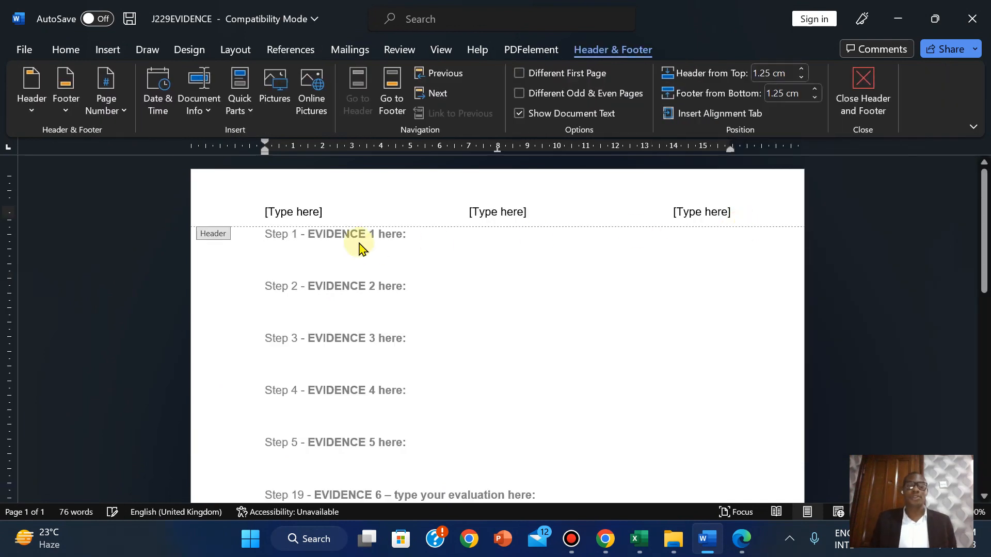
Fill the left, middle and right placeholders with the candidate's name, centre number and candidate number, then close the header
{"action": "left_click", "coordinate": [285, 216]}
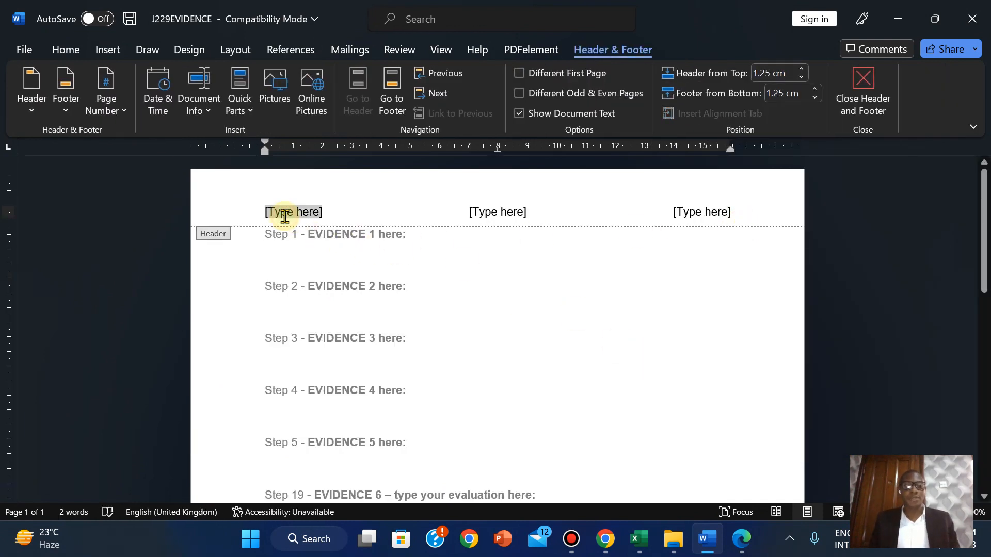
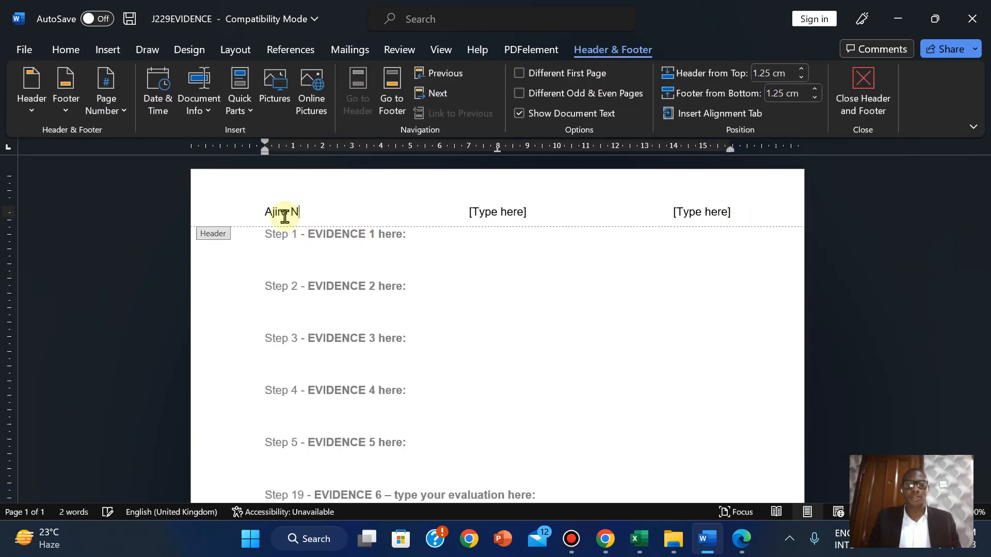
{"action": "left_click", "coordinate": [498, 213]}
{"action": "key", "text": "BackSpace"}
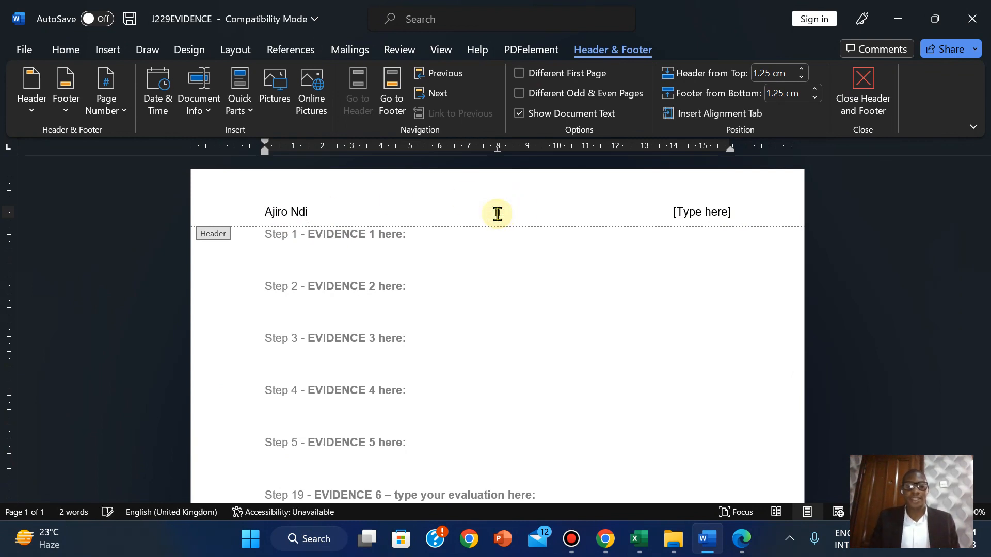
{"action": "type", "text": "NG"}
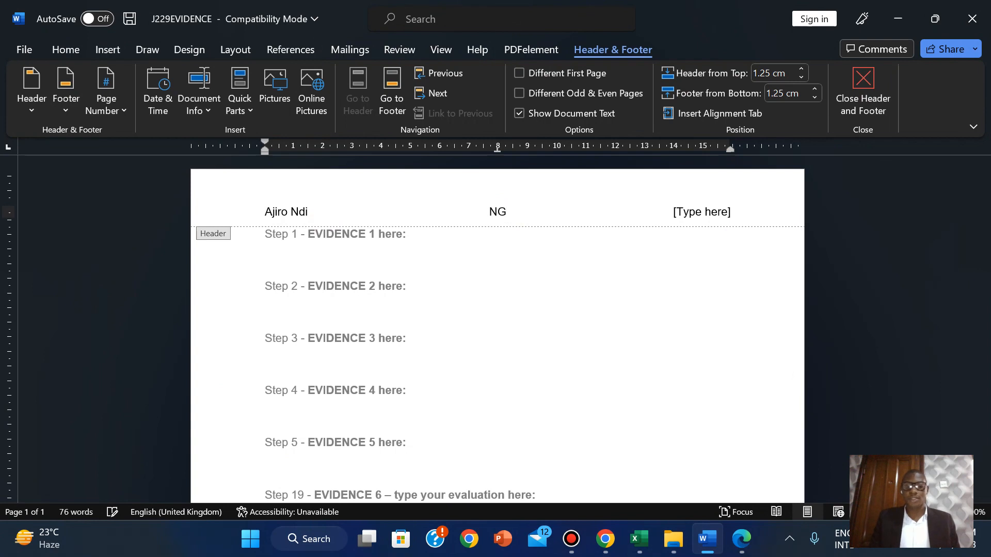
{"action": "type", "text": "064"}
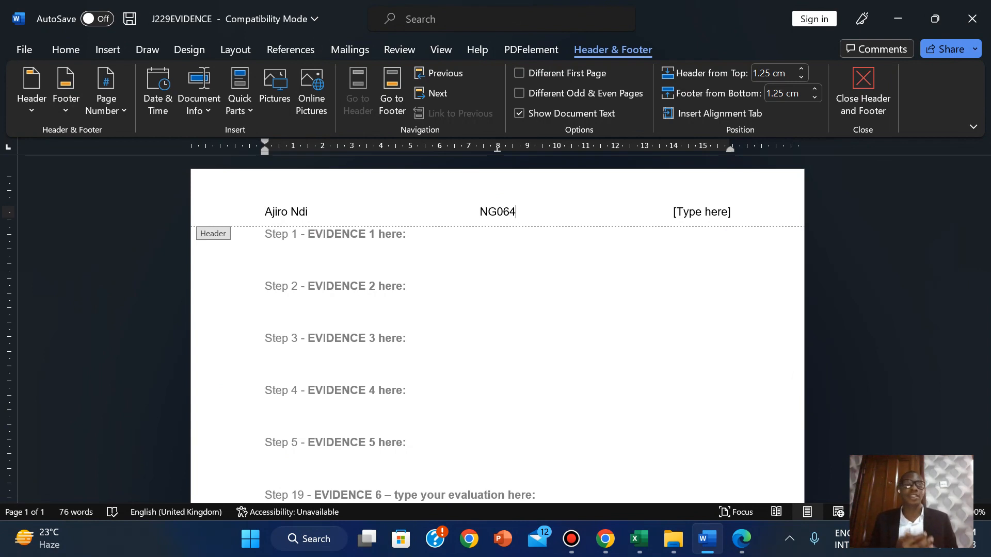
{"action": "left_click", "coordinate": [714, 212]}
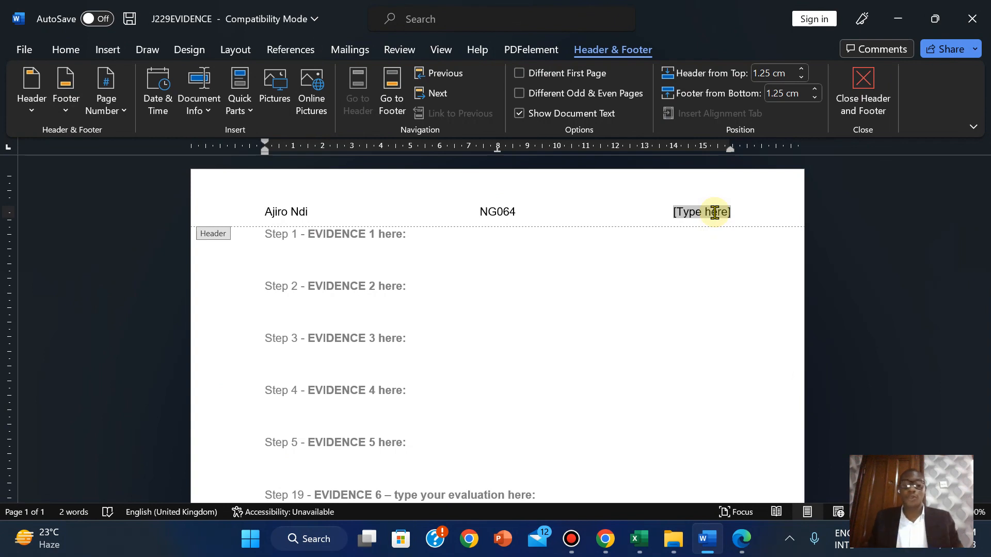
{"action": "type", "text": "2023"}
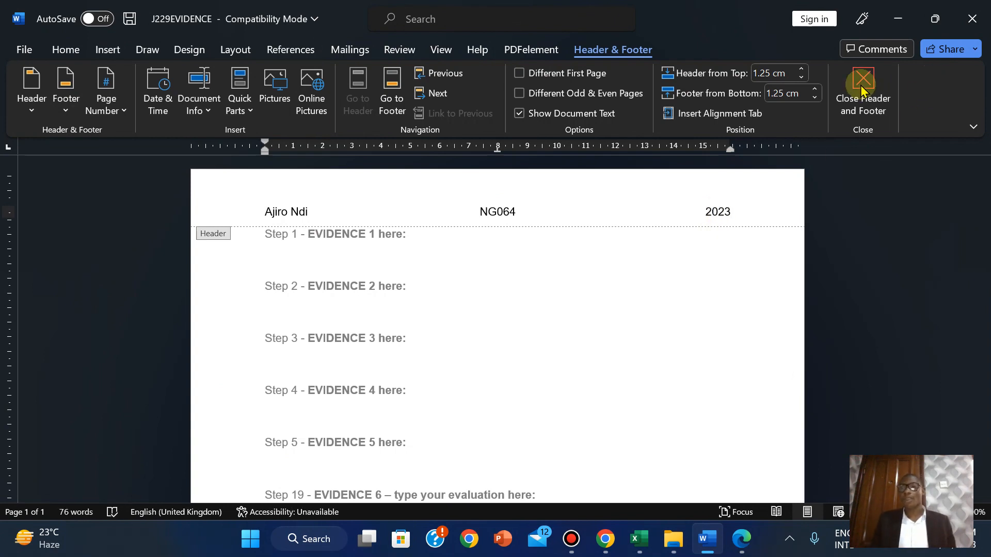
{"action": "left_click", "coordinate": [861, 84]}
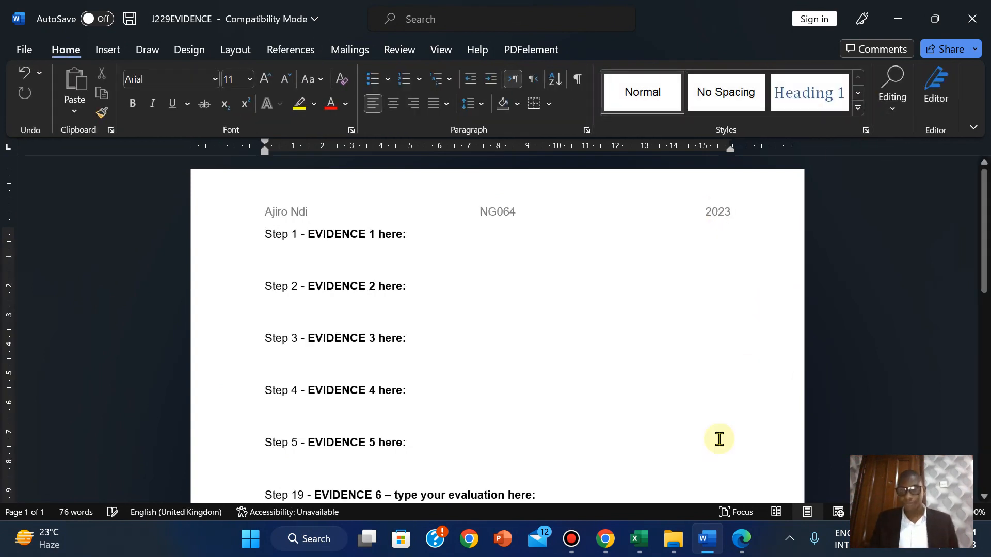
Select and copy the example file name J229EVIDENCE9999 in the Task 1 instructions
{"action": "left_click", "coordinate": [741, 539]}
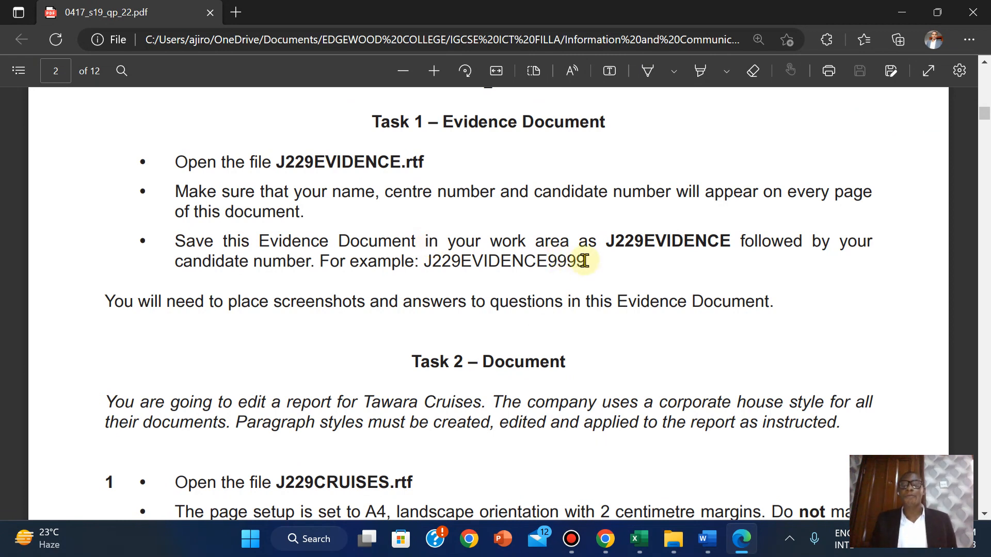
{"action": "left_click_drag", "start_coordinate": [586, 260], "coordinate": [565, 262]}
{"action": "left_click_drag", "start_coordinate": [552, 263], "coordinate": [547, 264]}
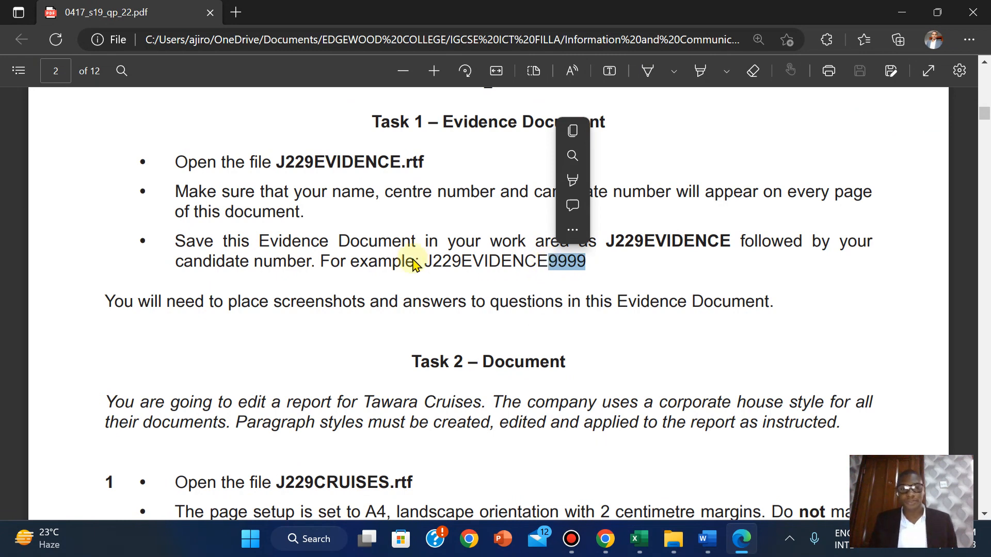
{"action": "left_click_drag", "start_coordinate": [425, 261], "coordinate": [586, 265]}
{"action": "key", "text": "ctrl+c"}
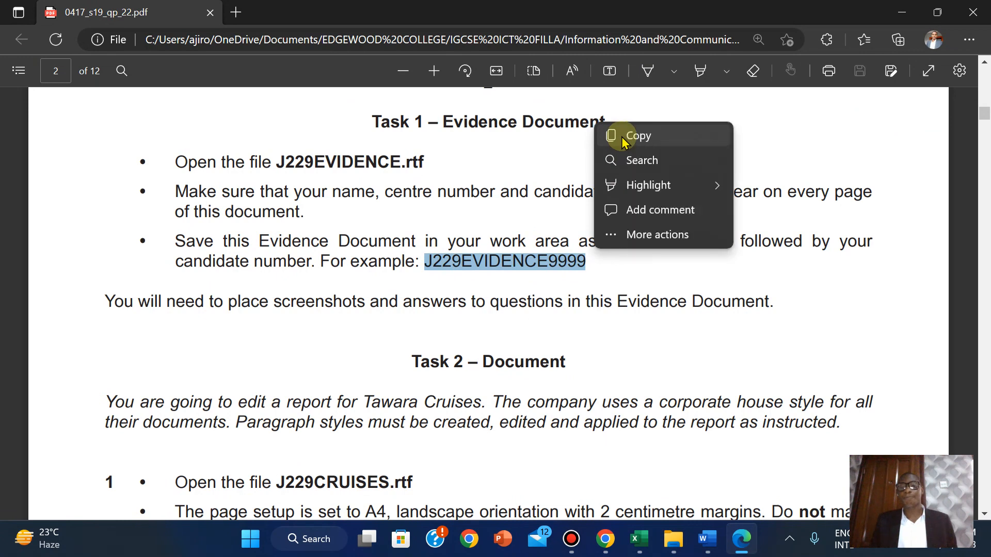
{"action": "left_click", "coordinate": [623, 138]}
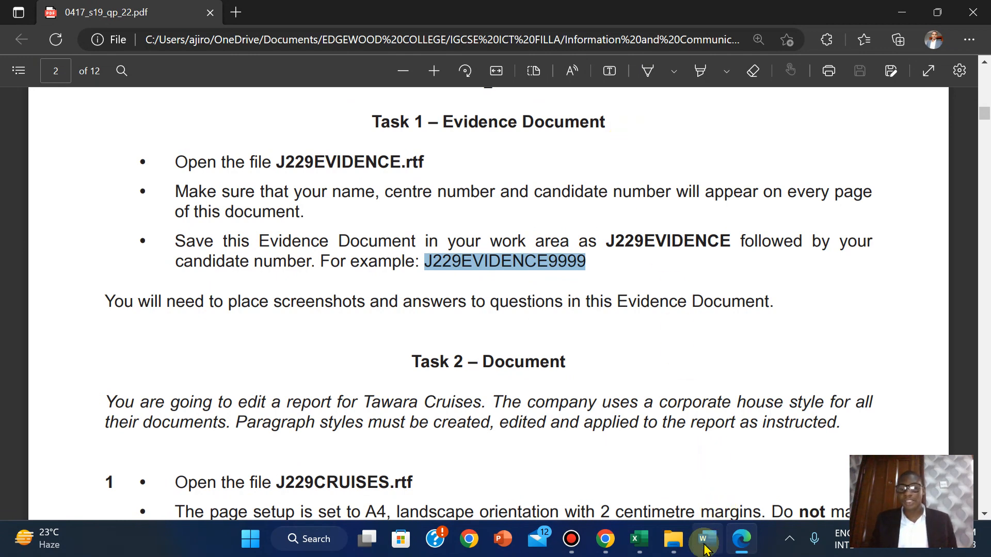
In Save As, paste J229EVIDENCE9999 as the file name and trim off the example digits
{"action": "mouse_move", "coordinate": [706, 549]}
{"action": "left_click", "coordinate": [706, 462]}
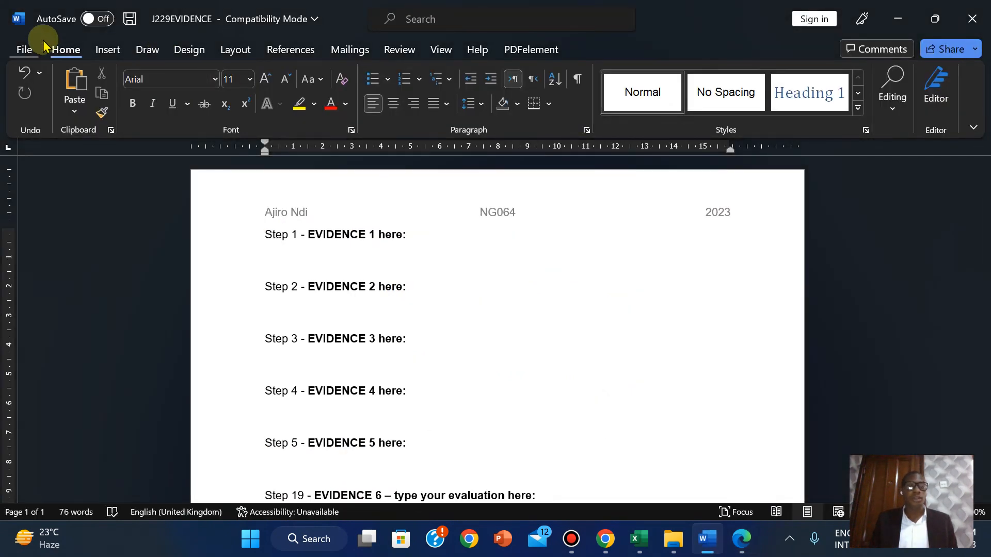
{"action": "left_click", "coordinate": [24, 50]}
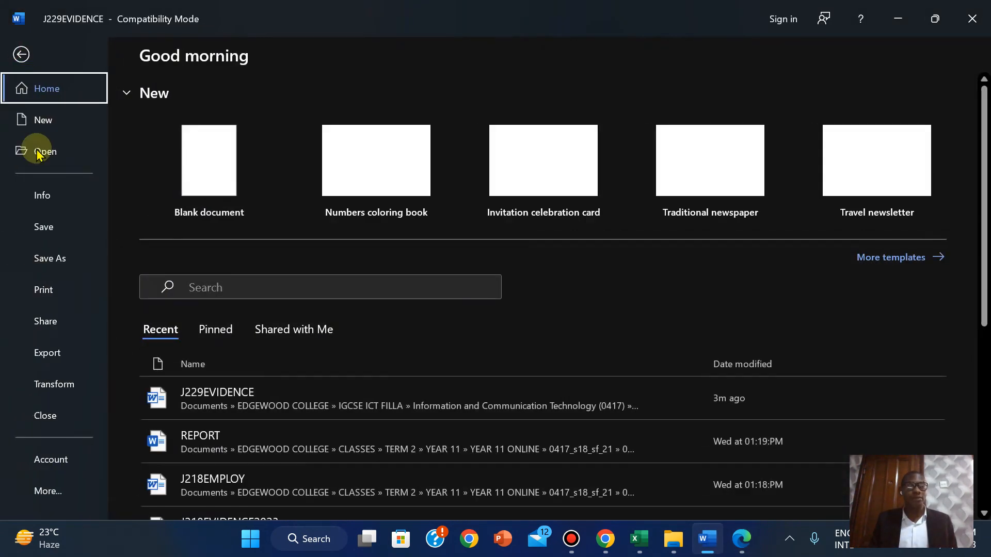
{"action": "left_click", "coordinate": [38, 263]}
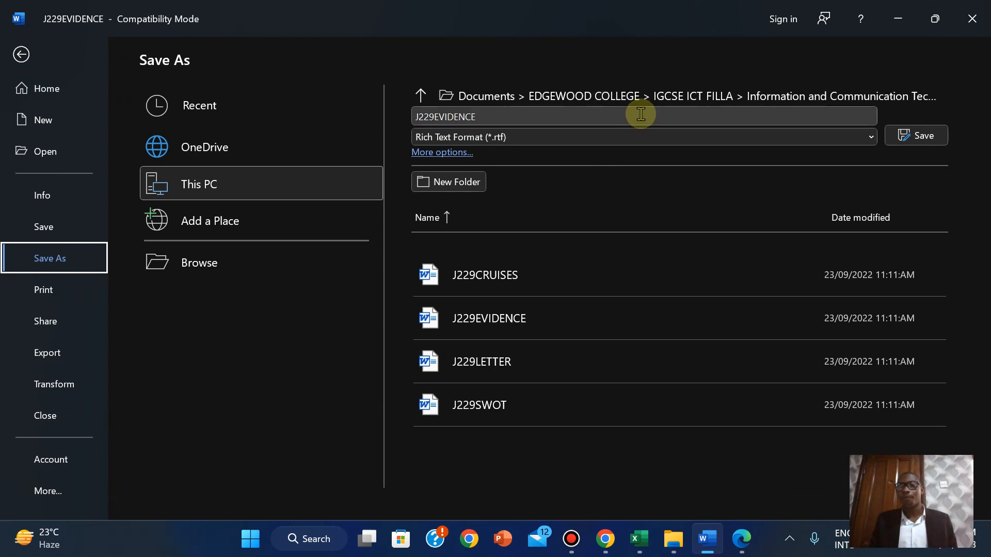
{"action": "left_click", "coordinate": [582, 114]}
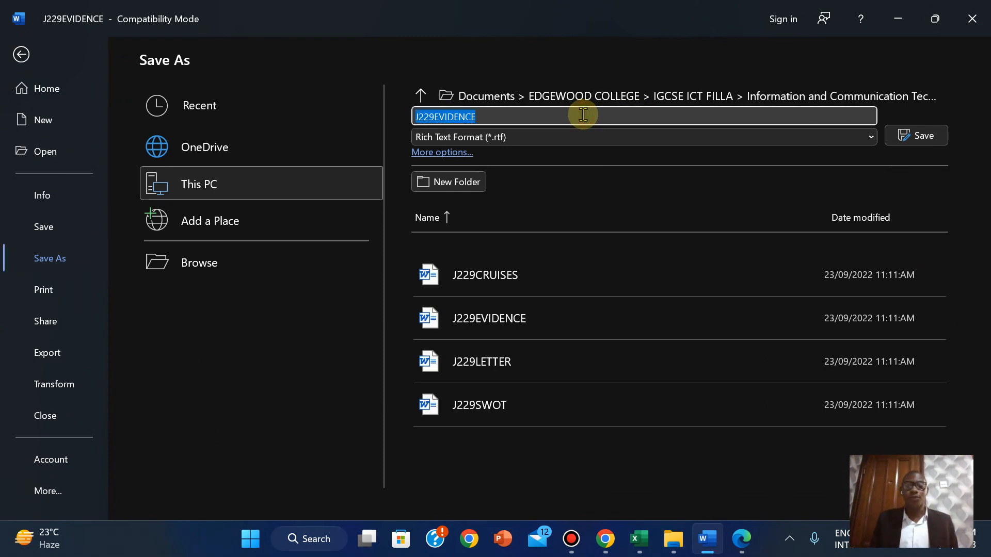
{"action": "right_click", "coordinate": [583, 114]}
{"action": "left_click", "coordinate": [624, 163]}
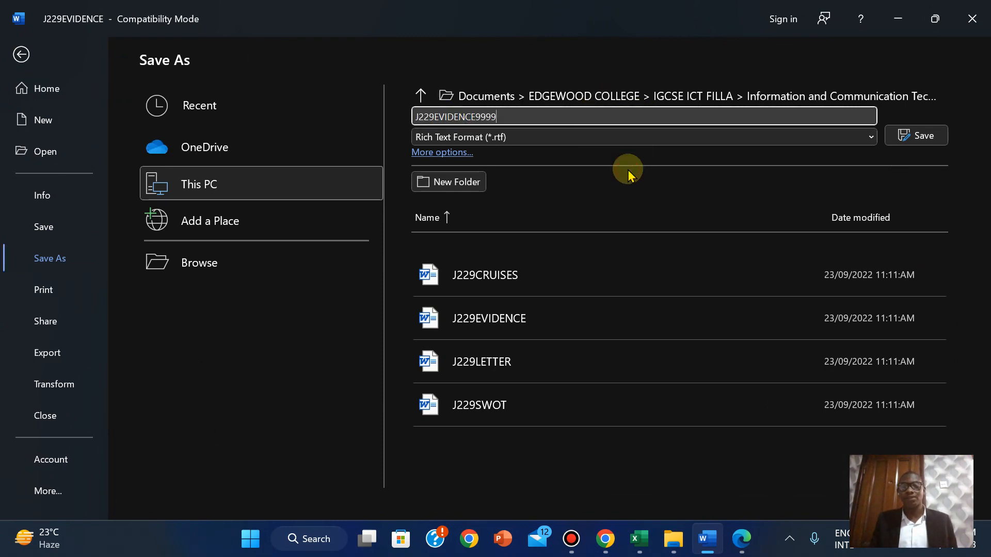
{"action": "key", "text": "BackSpace"}
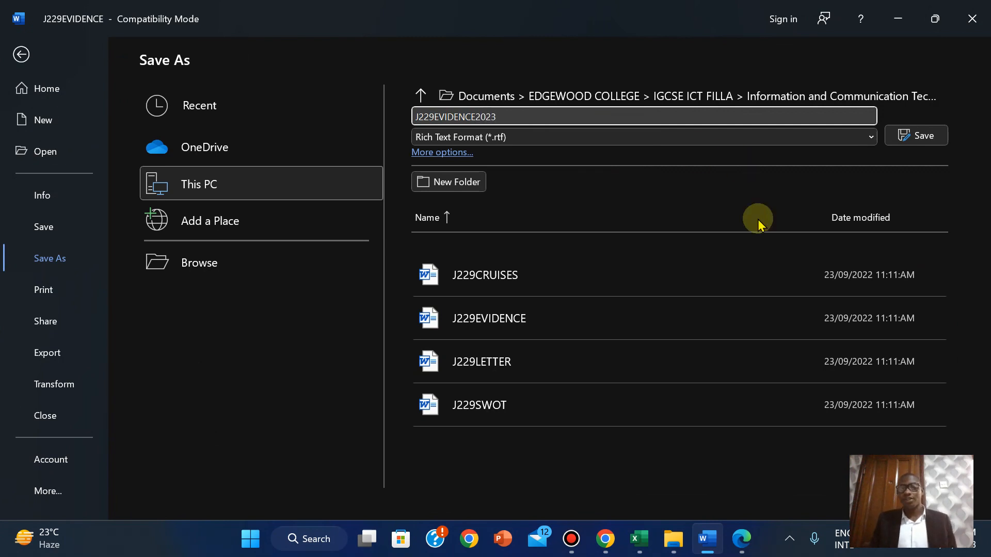
After checking the paper's instructions, save the evidence document as Word Document (*.docx)
{"action": "left_click", "coordinate": [742, 539]}
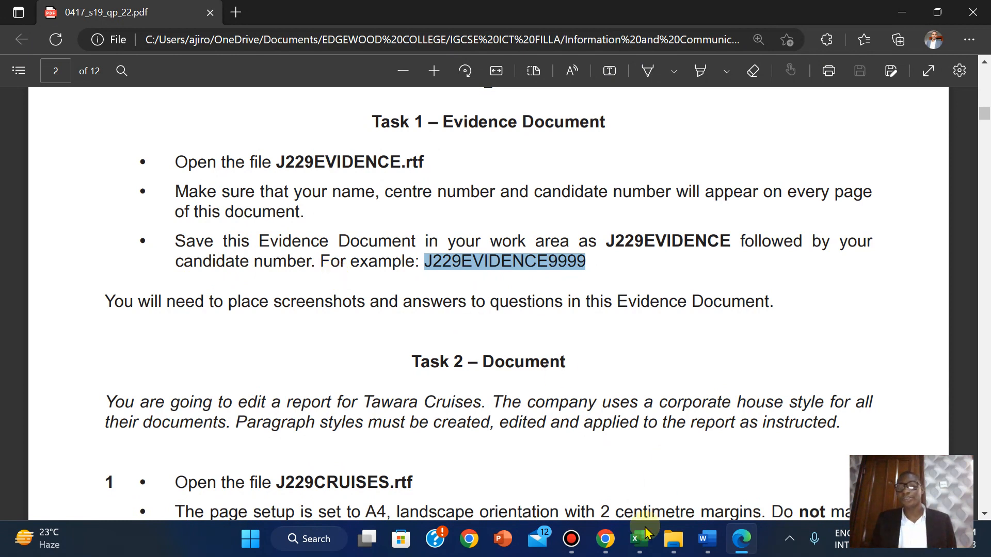
{"action": "mouse_move", "coordinate": [707, 539]}
{"action": "left_click", "coordinate": [701, 499]}
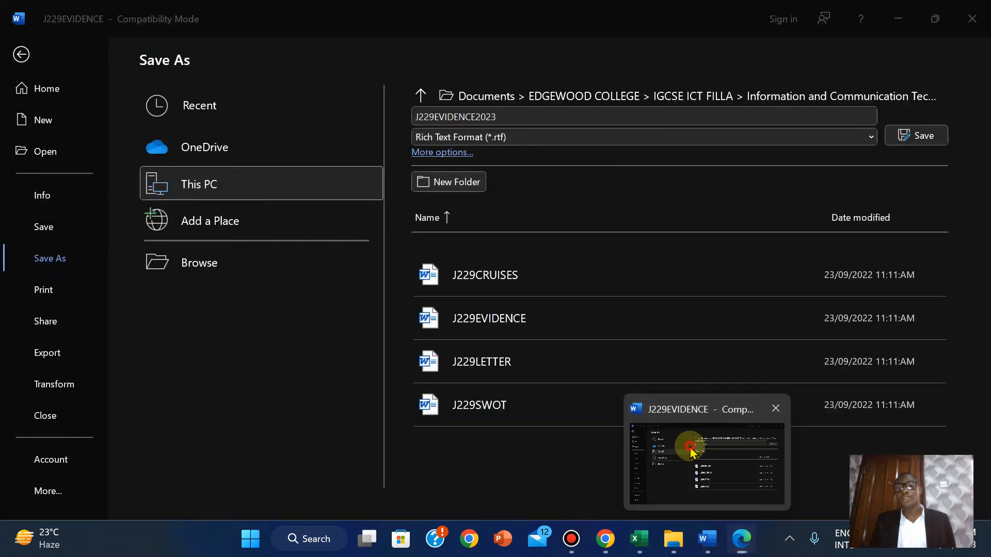
{"action": "left_click", "coordinate": [494, 137]}
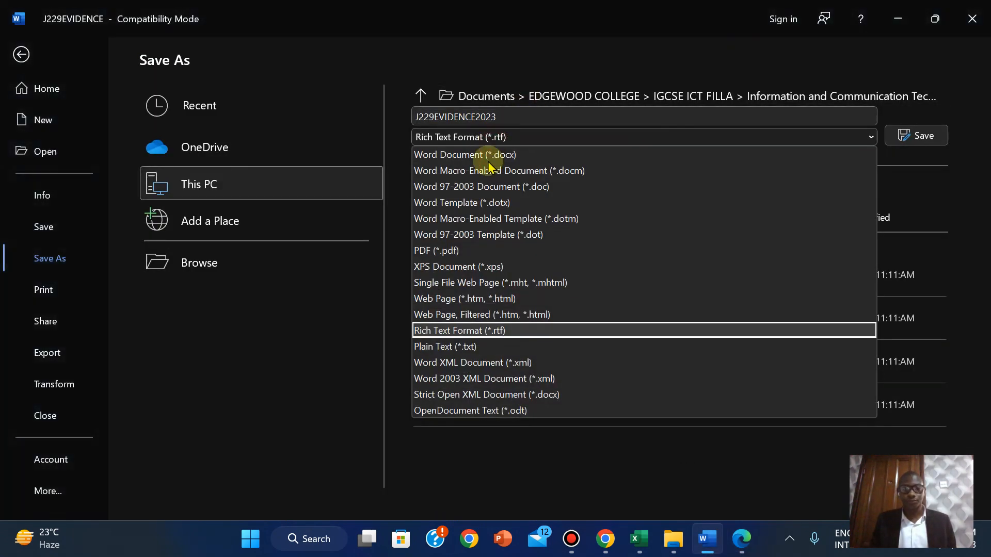
{"action": "left_click", "coordinate": [457, 153]}
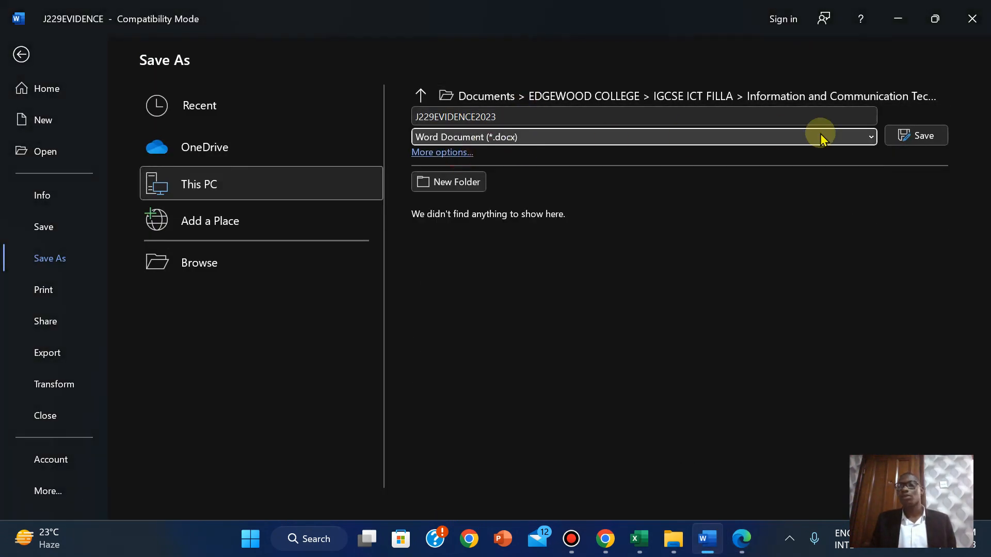
{"action": "left_click", "coordinate": [924, 136]}
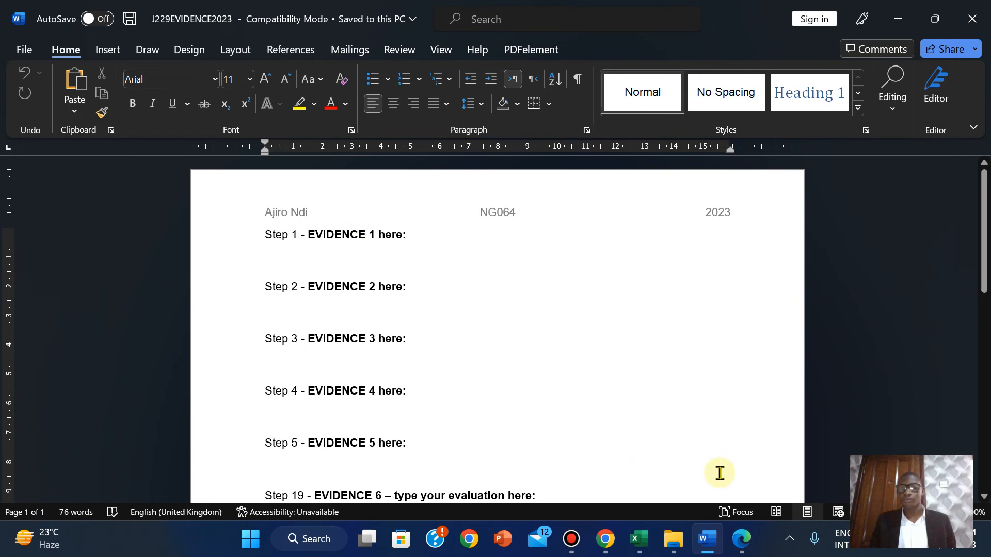
{"action": "left_click", "coordinate": [742, 538]}
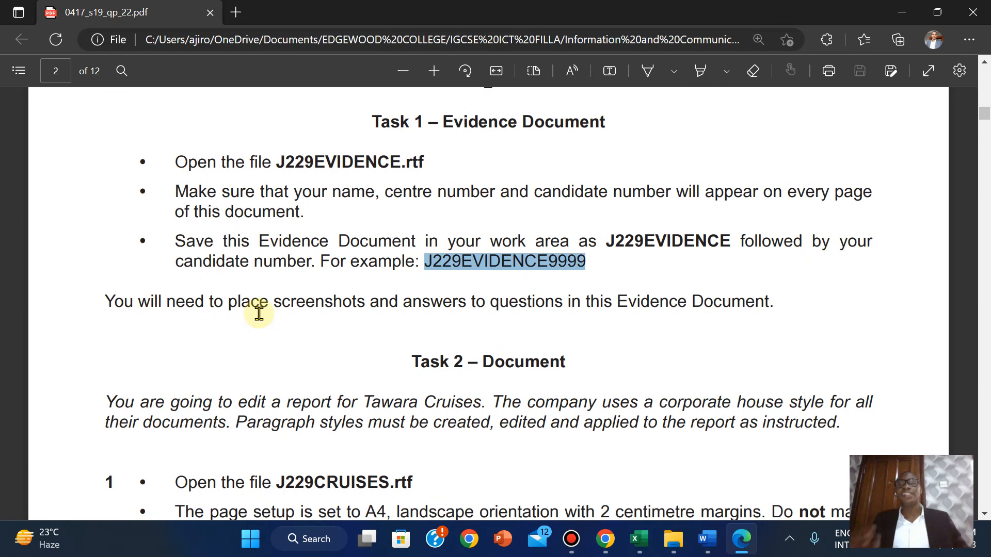
Scroll the exam paper to the Task 2 step 1 EVIDENCE 1 instructions
{"action": "left_click", "coordinate": [580, 420]}
{"action": "scroll", "coordinate": [579, 420], "scroll_direction": "down", "scroll_amount": 2}
{"action": "scroll", "coordinate": [581, 425], "scroll_direction": "down", "scroll_amount": 3}
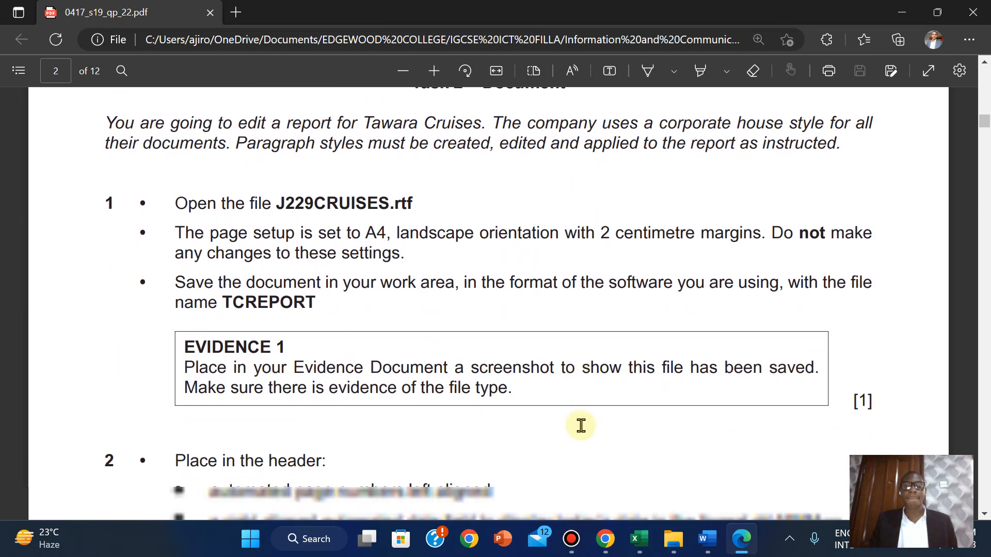
{"action": "scroll", "coordinate": [581, 425], "scroll_direction": "up", "scroll_amount": 1}
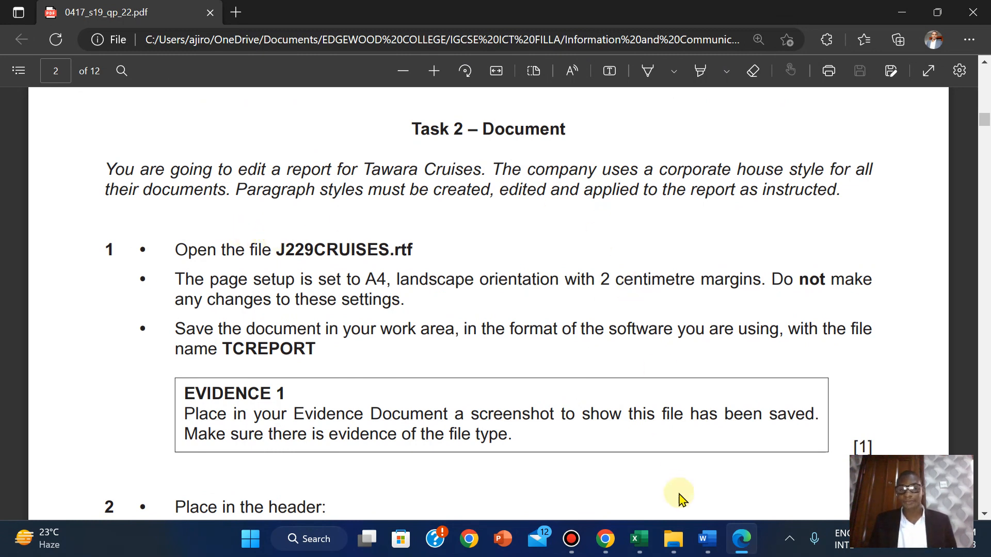
In File Explorer, go back to 2019 May-June and open the Confidential Source Files folder
{"action": "left_click", "coordinate": [672, 541]}
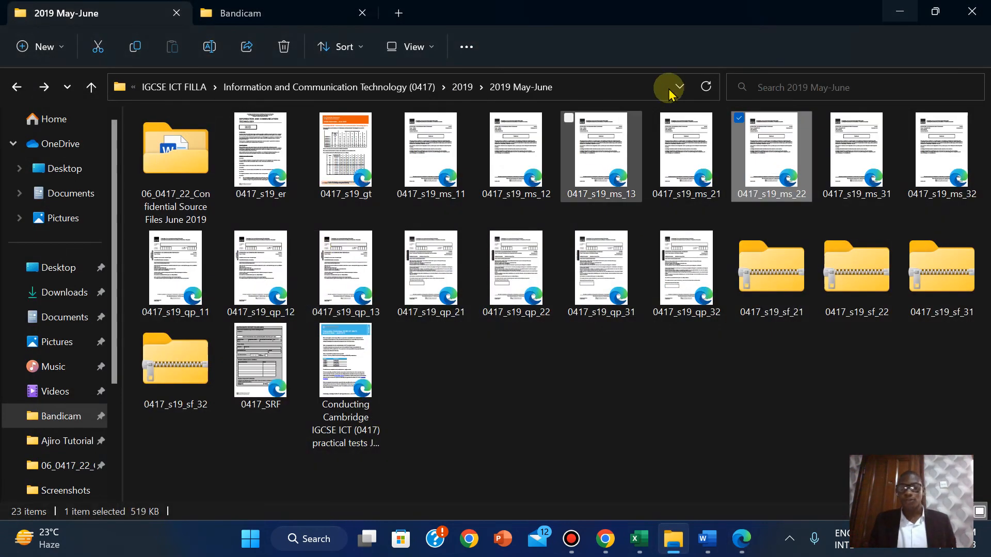
{"action": "left_click", "coordinate": [18, 87]}
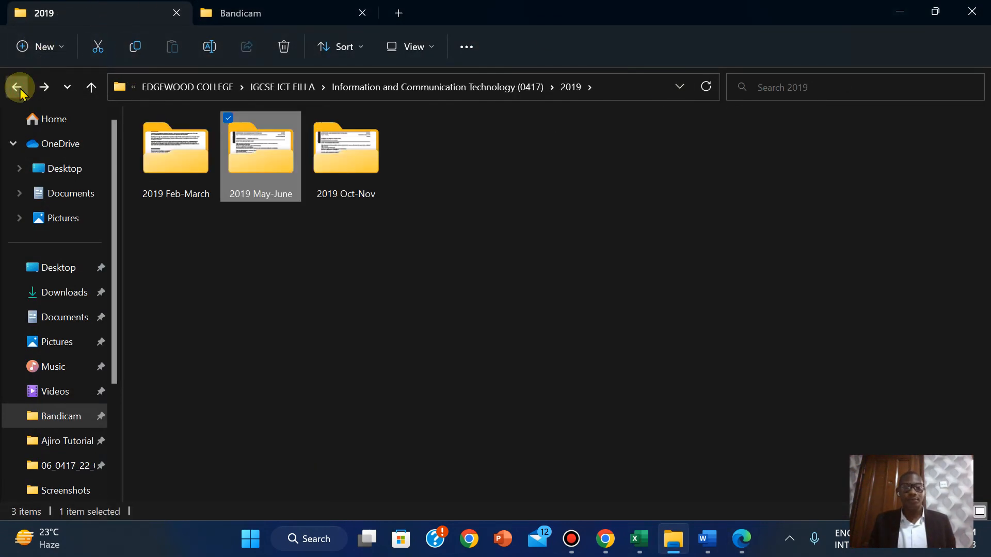
{"action": "double_click", "coordinate": [258, 146]}
{"action": "double_click", "coordinate": [168, 161]}
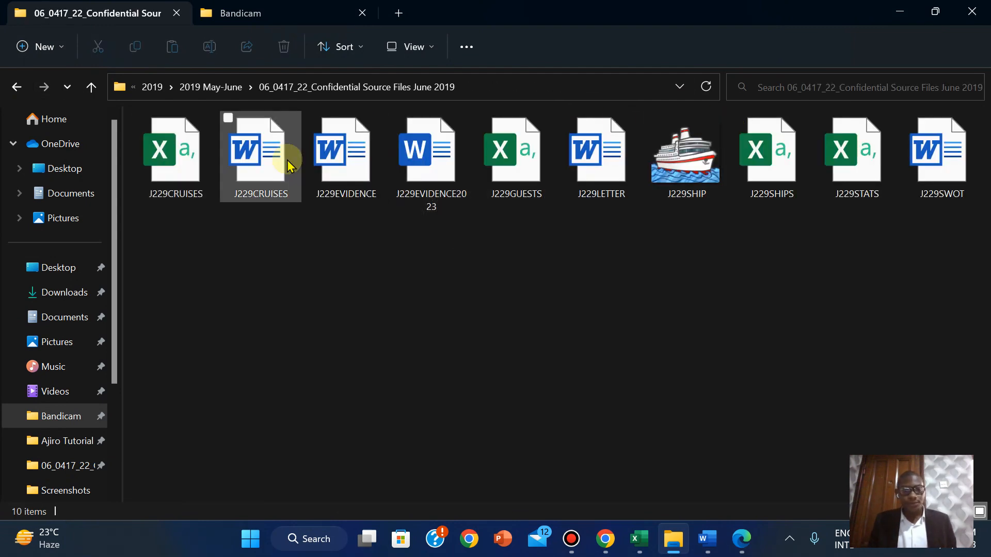
Open J229CRUISES in Word, enable editing, and return to the exam paper
{"action": "left_click", "coordinate": [263, 160]}
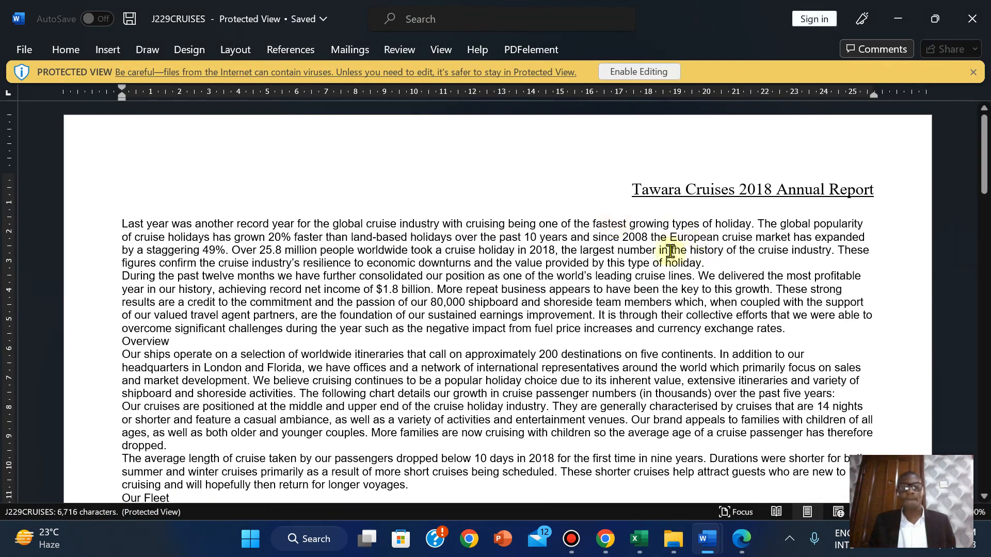
{"action": "left_click", "coordinate": [640, 72]}
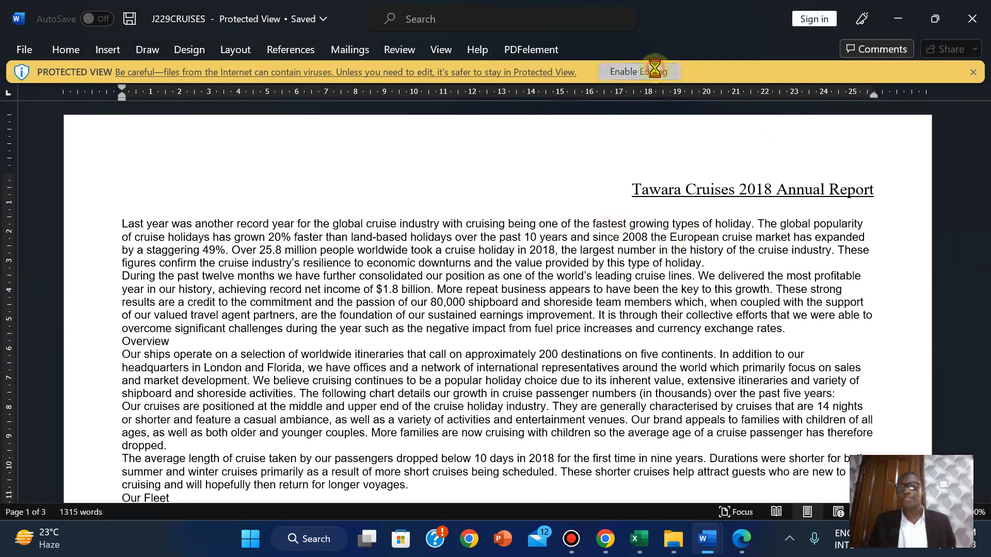
{"action": "left_click", "coordinate": [741, 539]}
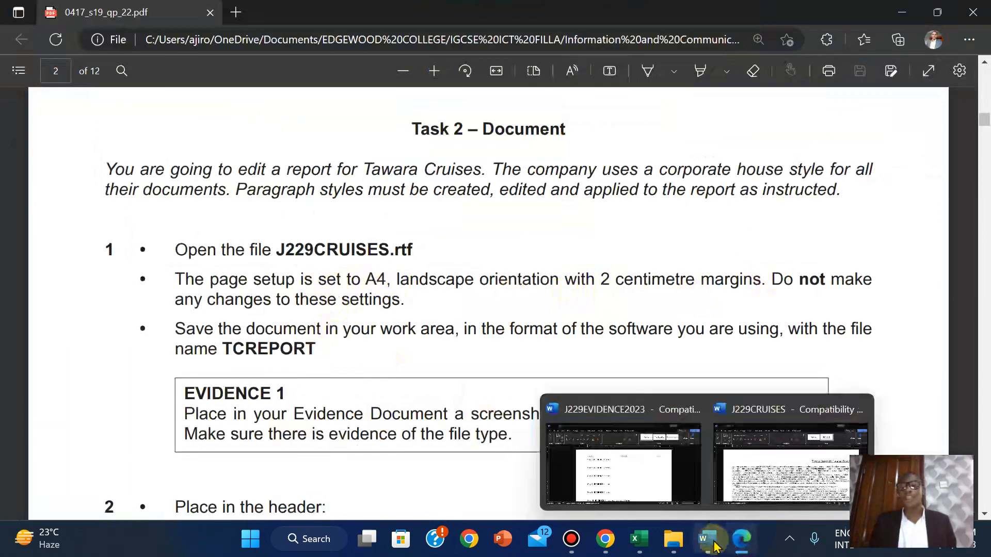
Check in Page Setup that the report is A4 landscape with 2 cm margins, changing nothing
{"action": "left_click", "coordinate": [774, 454]}
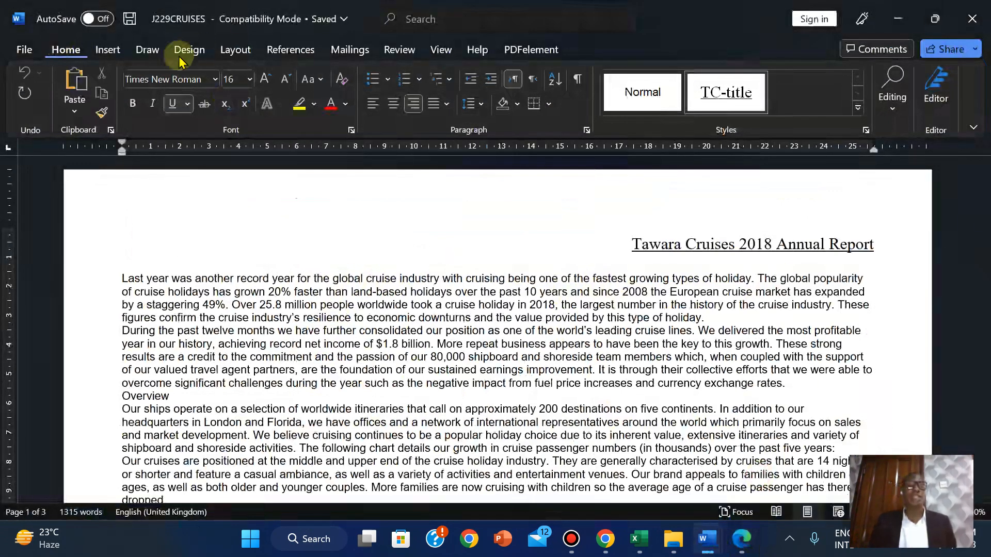
{"action": "left_click", "coordinate": [232, 49]}
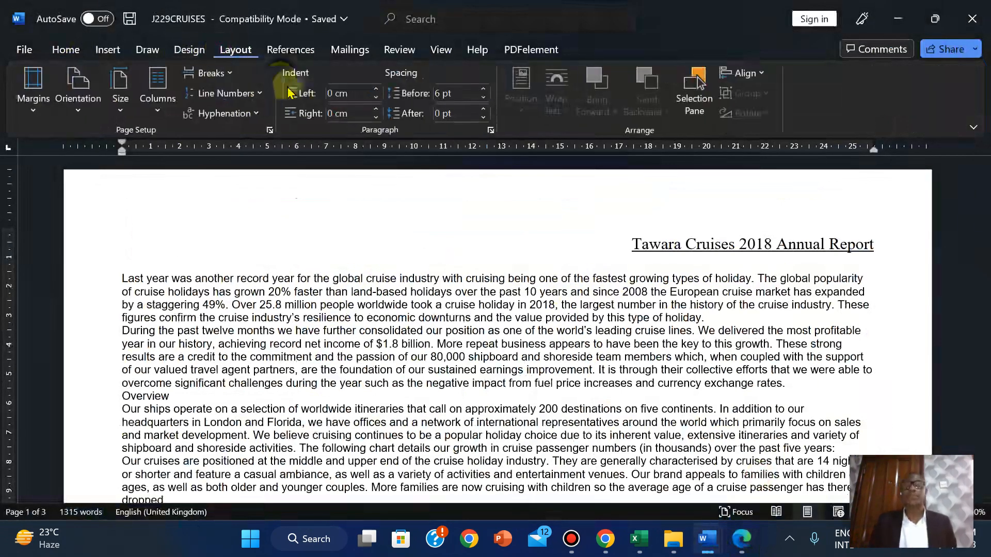
{"action": "left_click", "coordinate": [269, 131]}
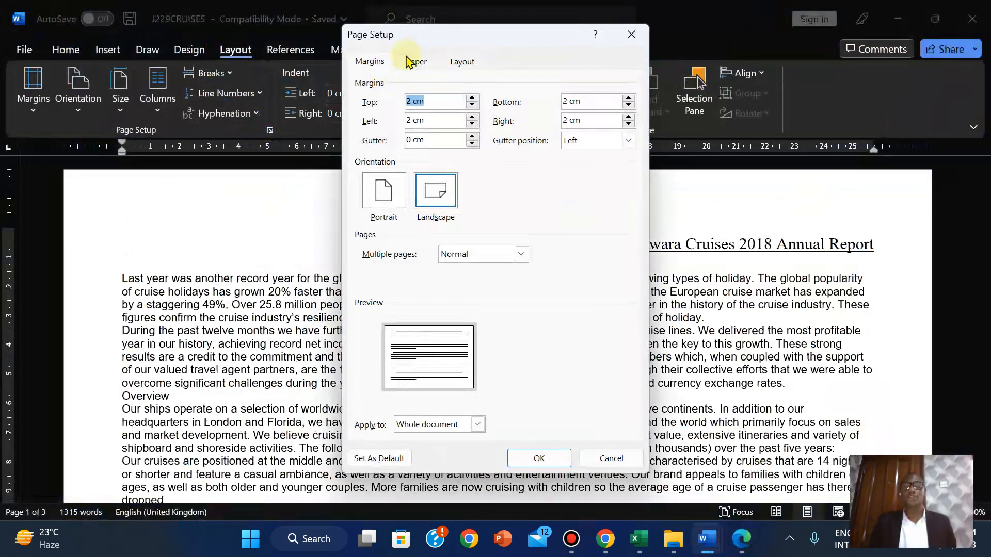
{"action": "left_click", "coordinate": [405, 62]}
{"action": "left_click", "coordinate": [368, 62]}
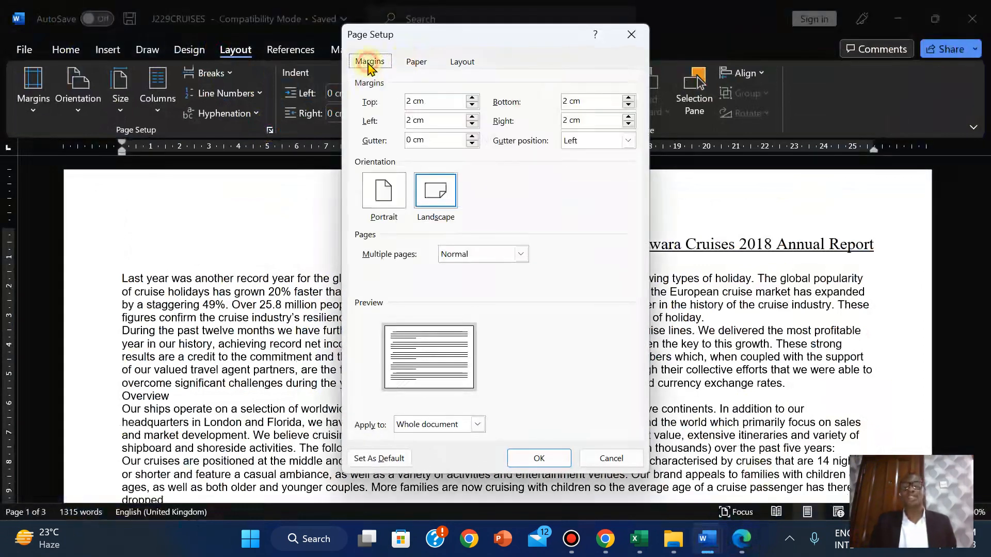
{"action": "left_click", "coordinate": [607, 458]}
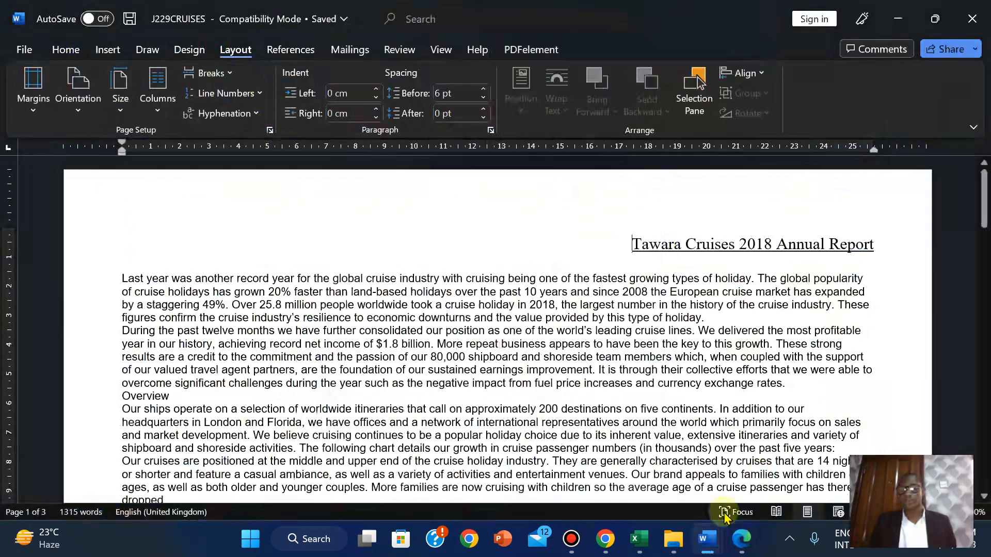
Copy TCREPORT from Task 2 step 1 of the exam paper and return to Word
{"action": "left_click", "coordinate": [743, 538]}
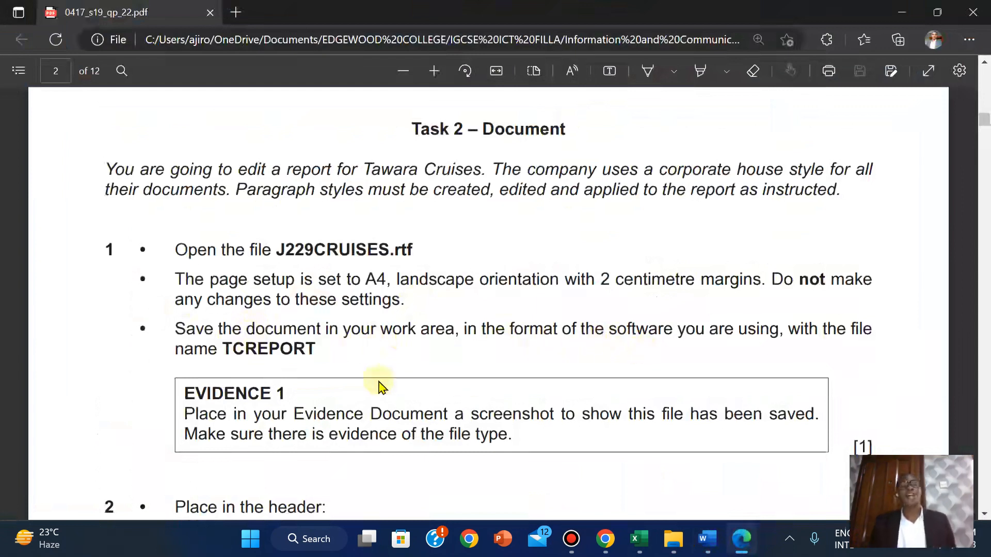
{"action": "left_click_drag", "start_coordinate": [226, 349], "coordinate": [321, 348]}
{"action": "key", "text": "ctrl+c"}
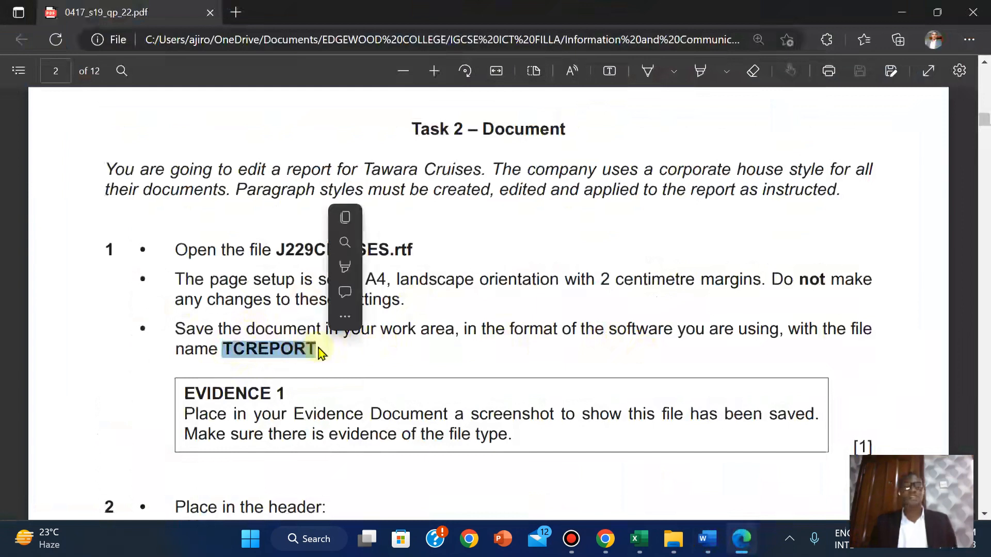
{"action": "left_click", "coordinate": [353, 219]}
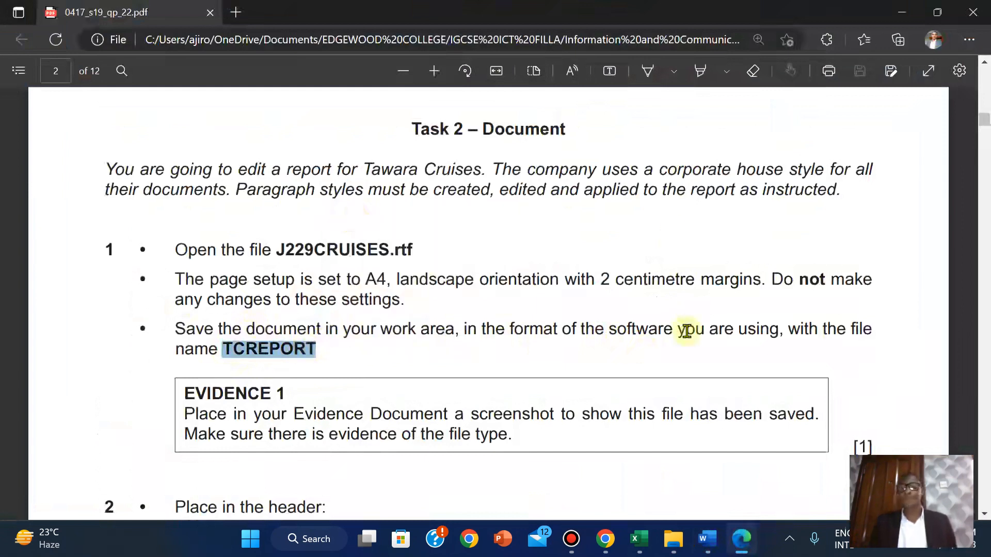
{"action": "mouse_move", "coordinate": [710, 537]}
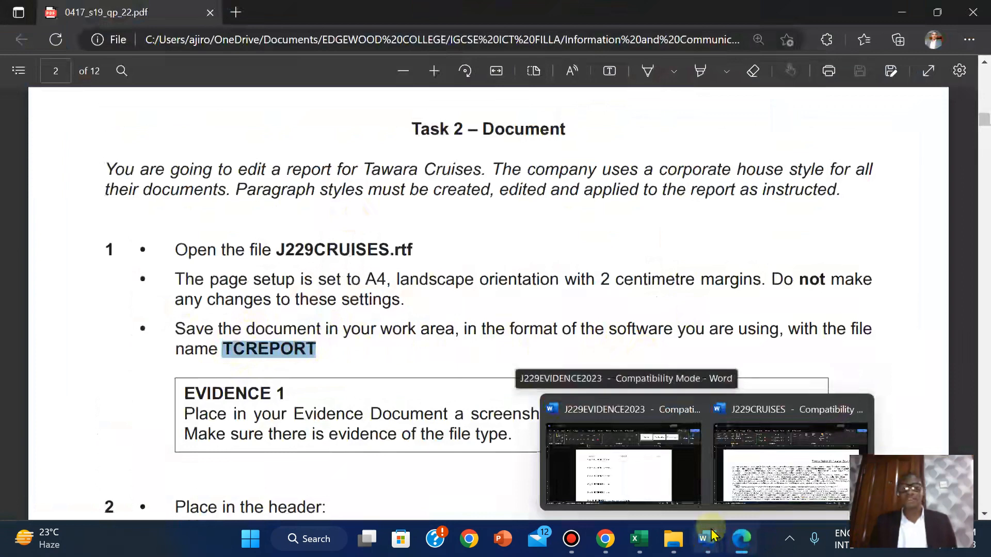
{"action": "left_click", "coordinate": [789, 465]}
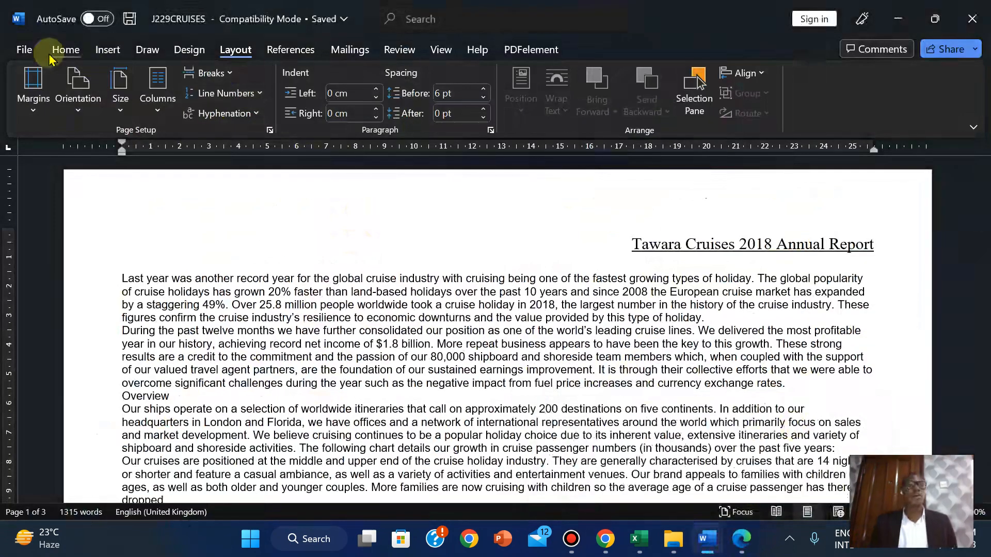
Replace the name J229CRUISES with the pasted TCREPORT and save as Word Document (*.docx)
{"action": "left_click", "coordinate": [24, 50]}
{"action": "left_click", "coordinate": [59, 263]}
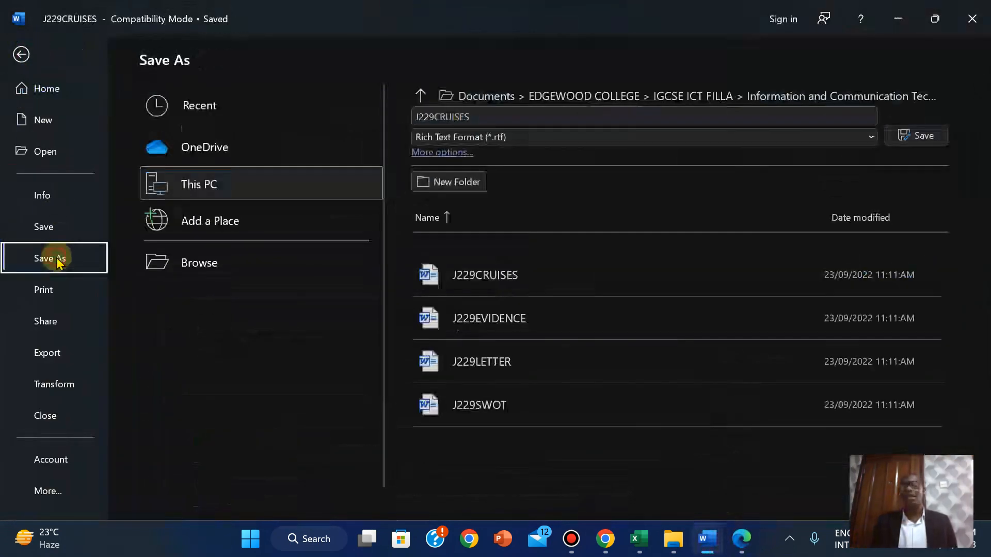
{"action": "double_click", "coordinate": [463, 118]}
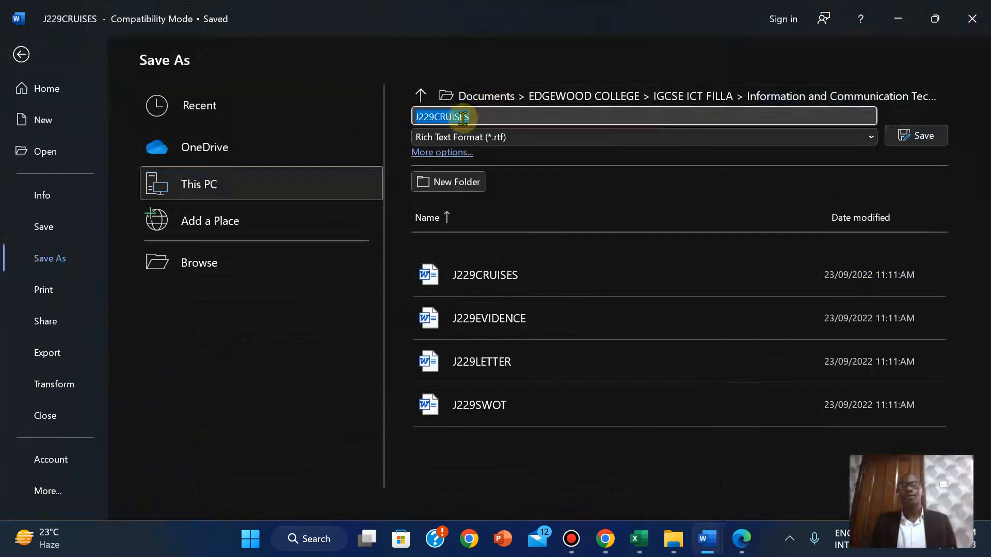
{"action": "right_click", "coordinate": [463, 118]}
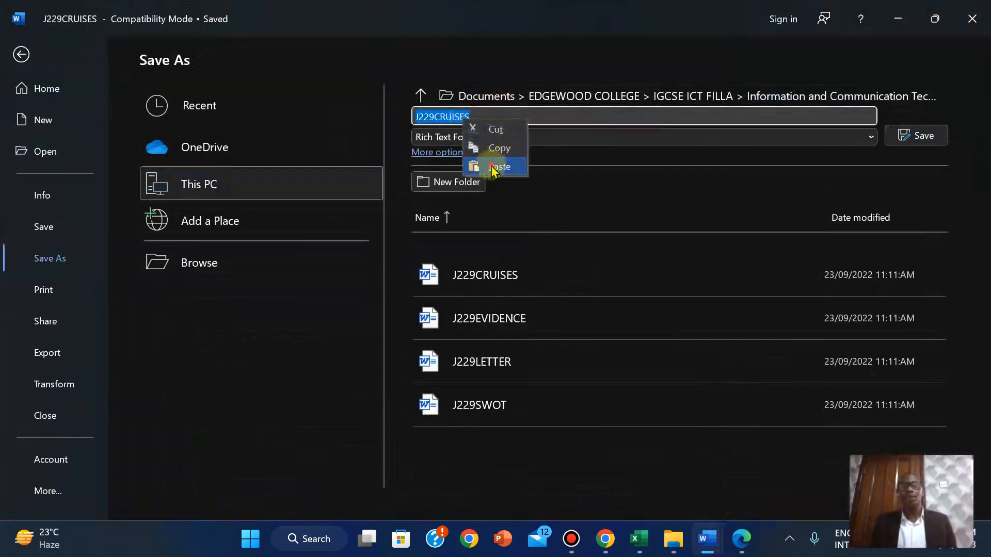
{"action": "left_click", "coordinate": [494, 167]}
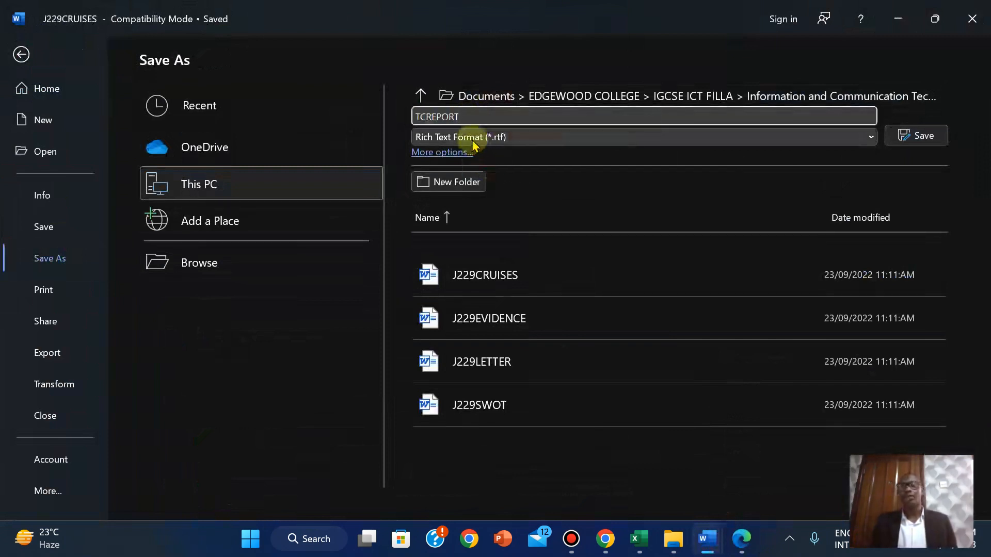
{"action": "left_click", "coordinate": [742, 538]}
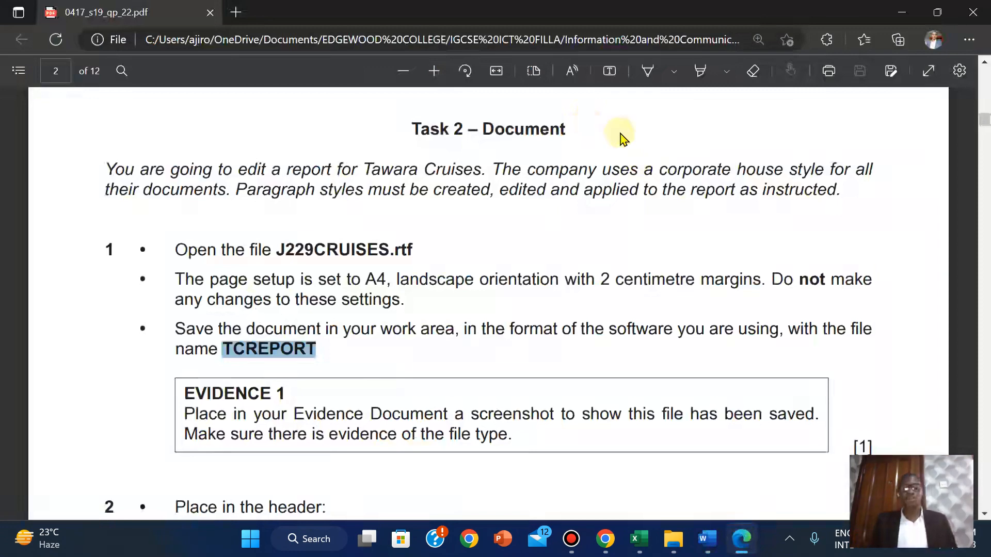
{"action": "left_click", "coordinate": [705, 543]}
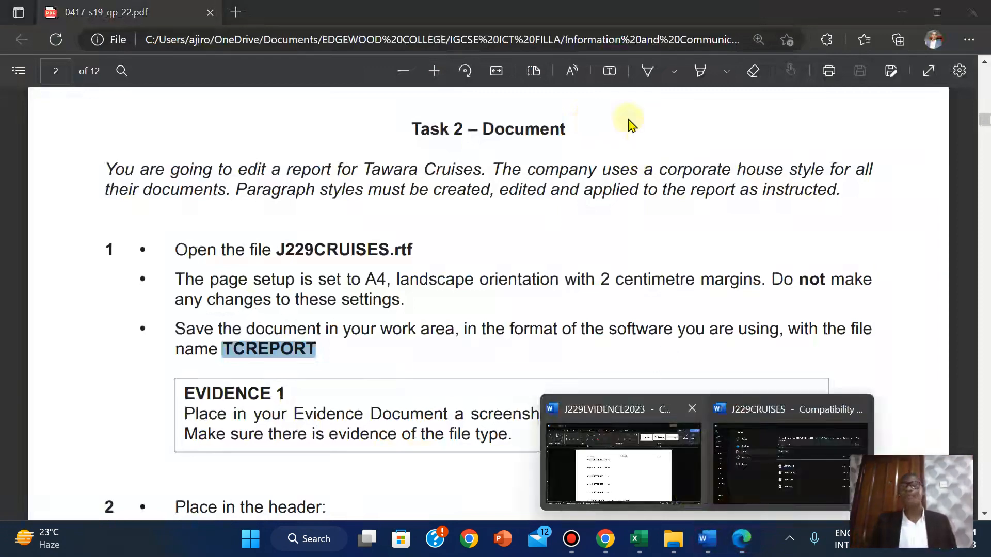
{"action": "left_click", "coordinate": [763, 452]}
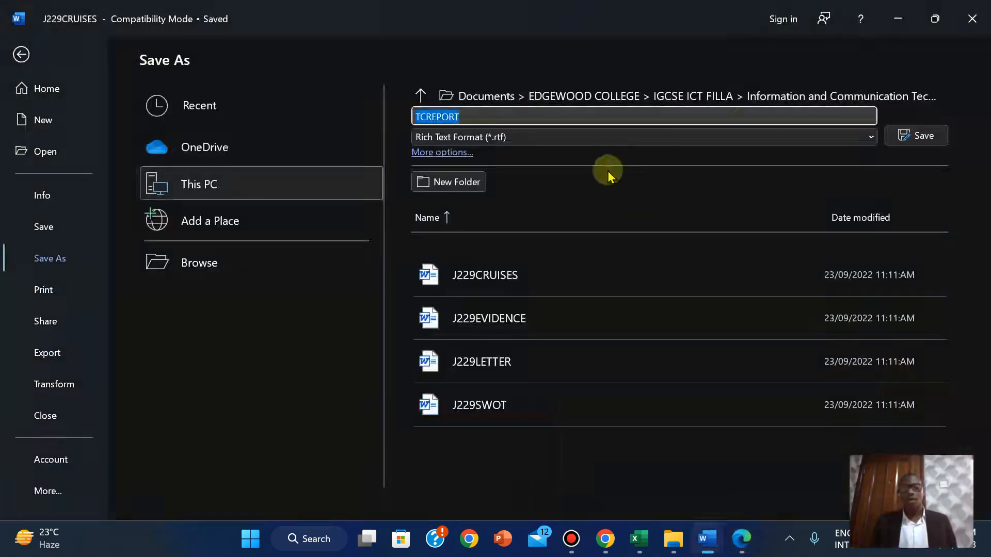
{"action": "left_click", "coordinate": [568, 138]}
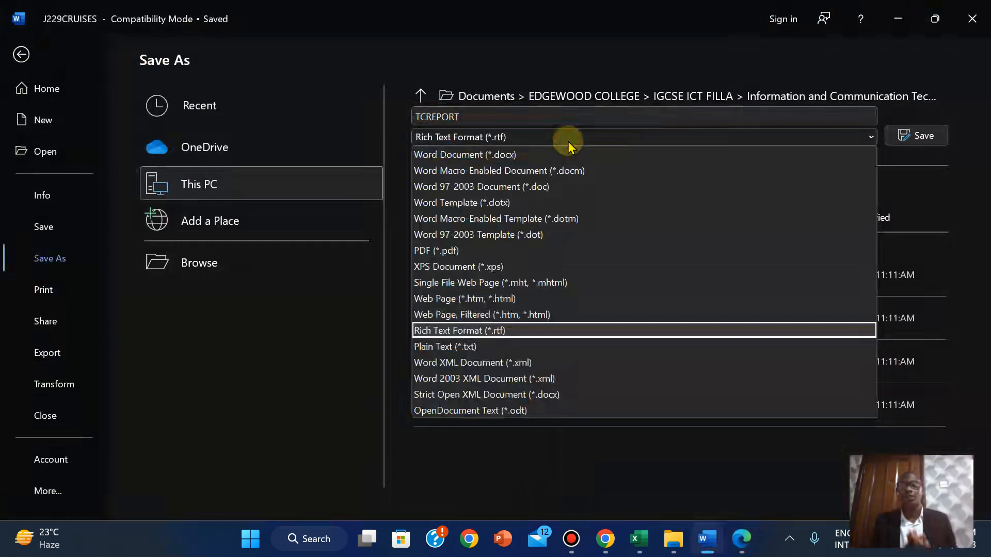
{"action": "left_click", "coordinate": [517, 157]}
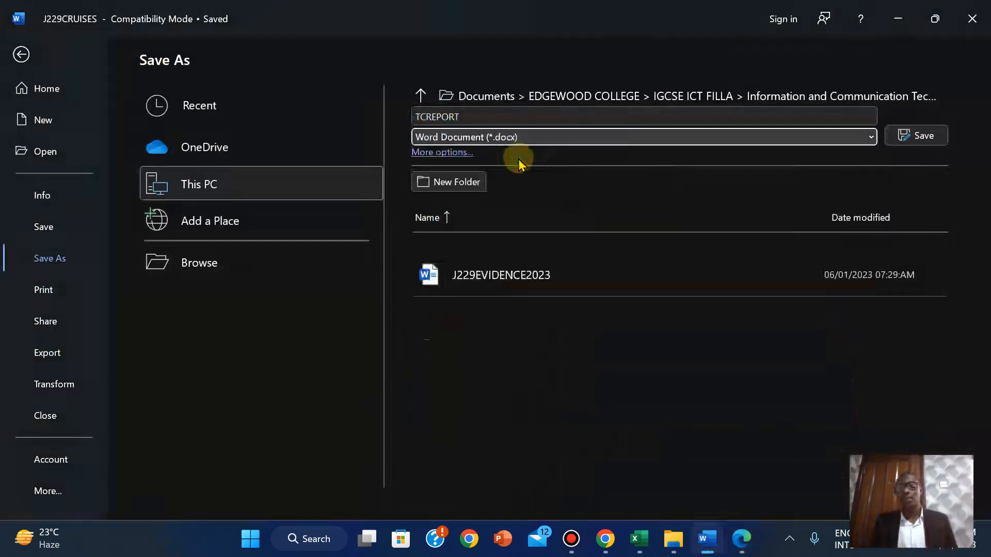
{"action": "left_click", "coordinate": [923, 137]}
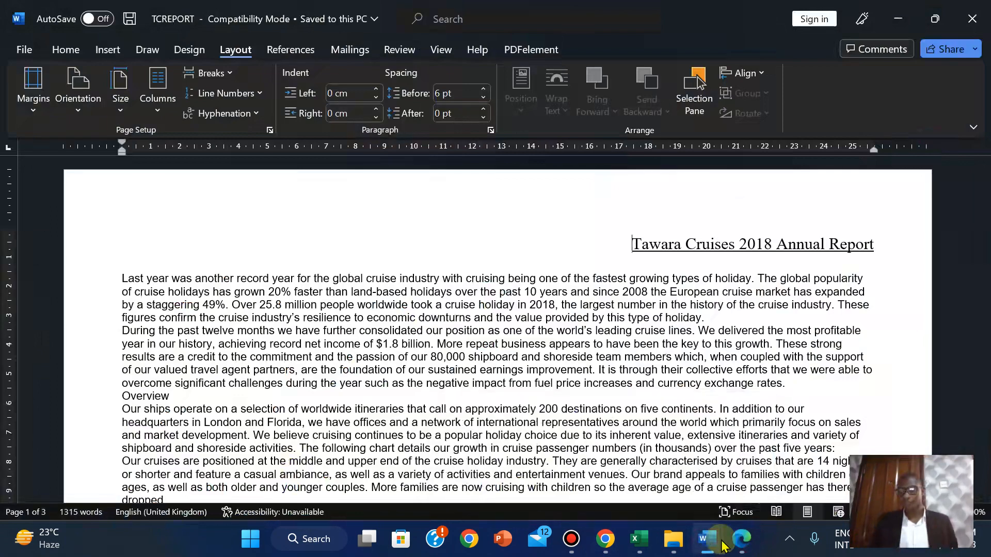
Show the exam paper at Task 2 step 1's Evidence 1 screenshot instruction
{"action": "left_click", "coordinate": [746, 544]}
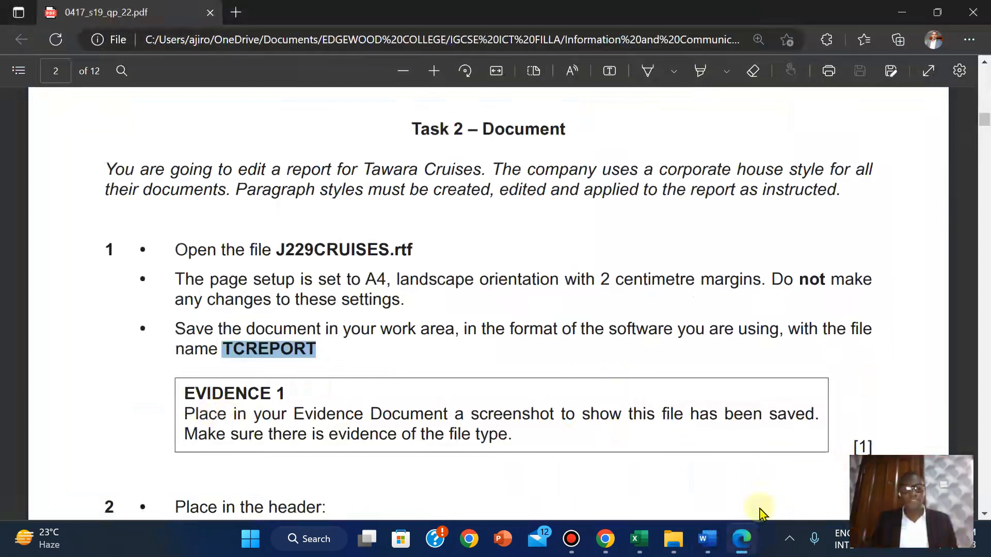
{"action": "mouse_move", "coordinate": [740, 524]}
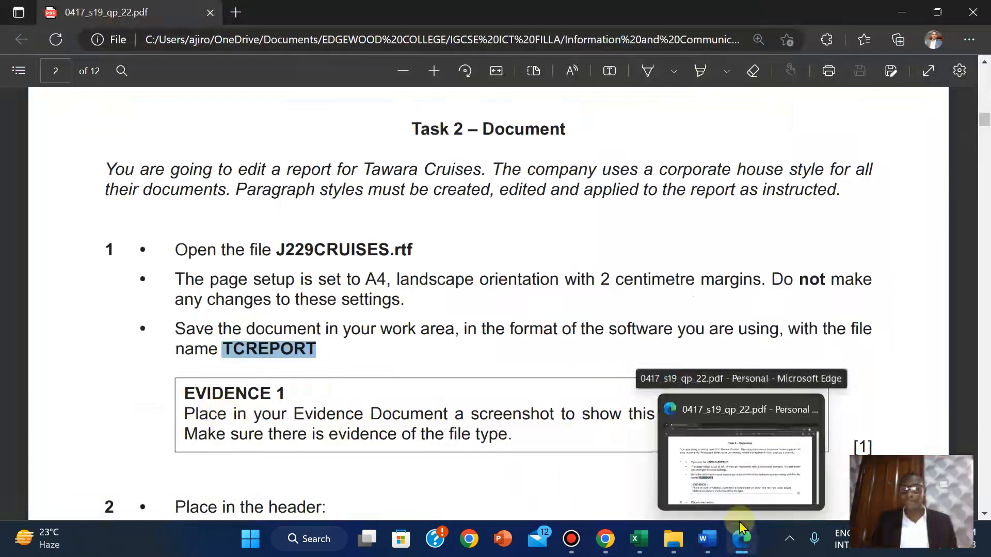
Show the source files folder in Details view, fitting the Name column and widening the Type column
{"action": "mouse_move", "coordinate": [675, 546]}
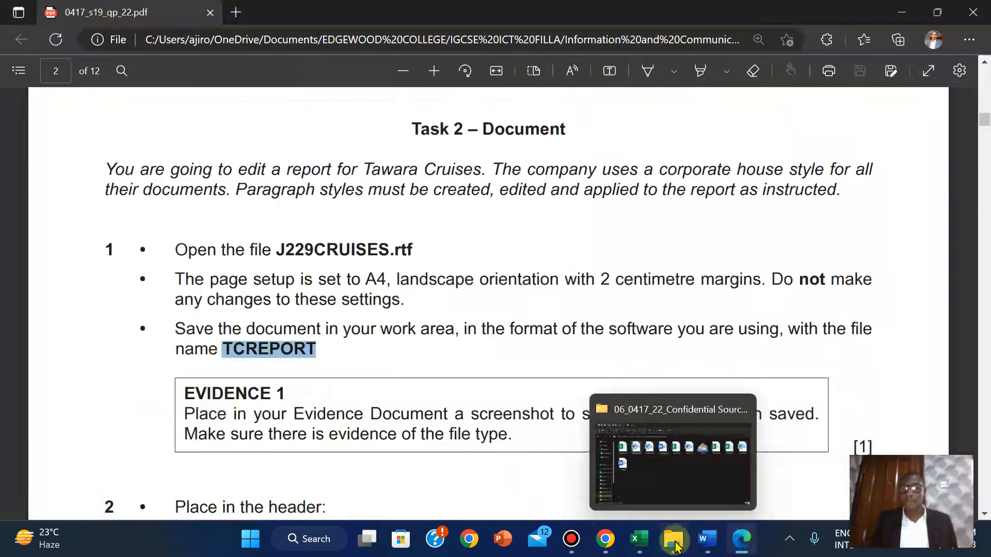
{"action": "left_click", "coordinate": [646, 443]}
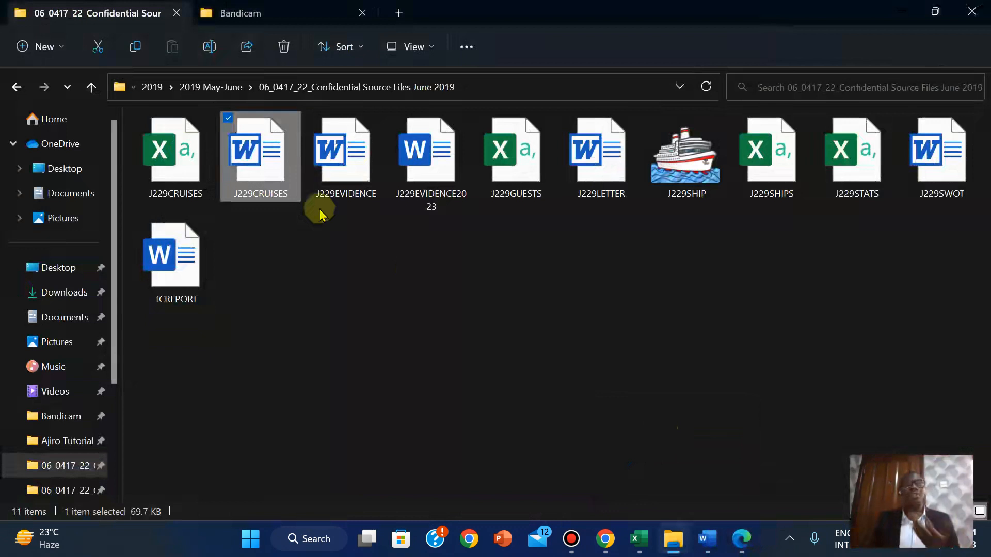
{"action": "left_click", "coordinate": [467, 47]}
{"action": "left_click", "coordinate": [426, 48]}
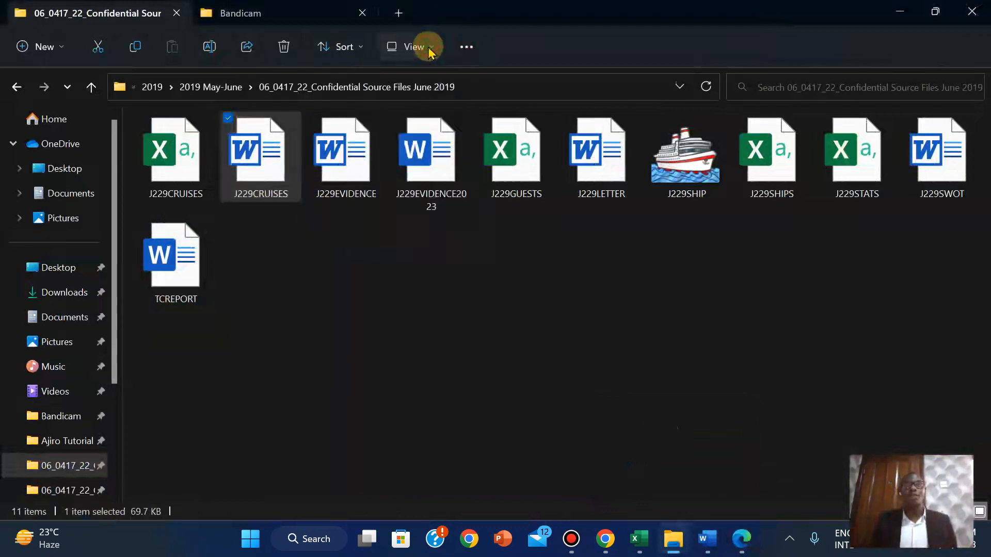
{"action": "left_click", "coordinate": [429, 49]}
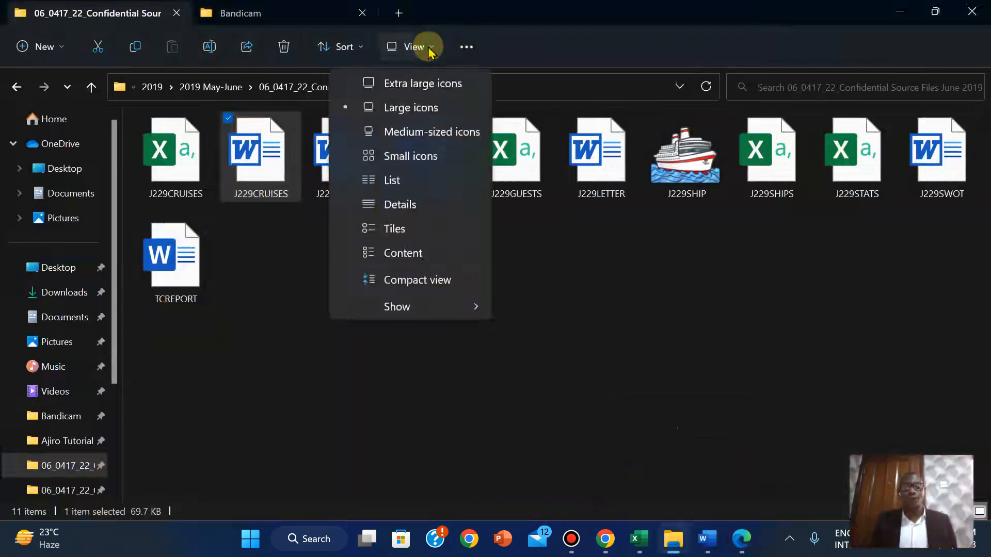
{"action": "left_click", "coordinate": [397, 207]}
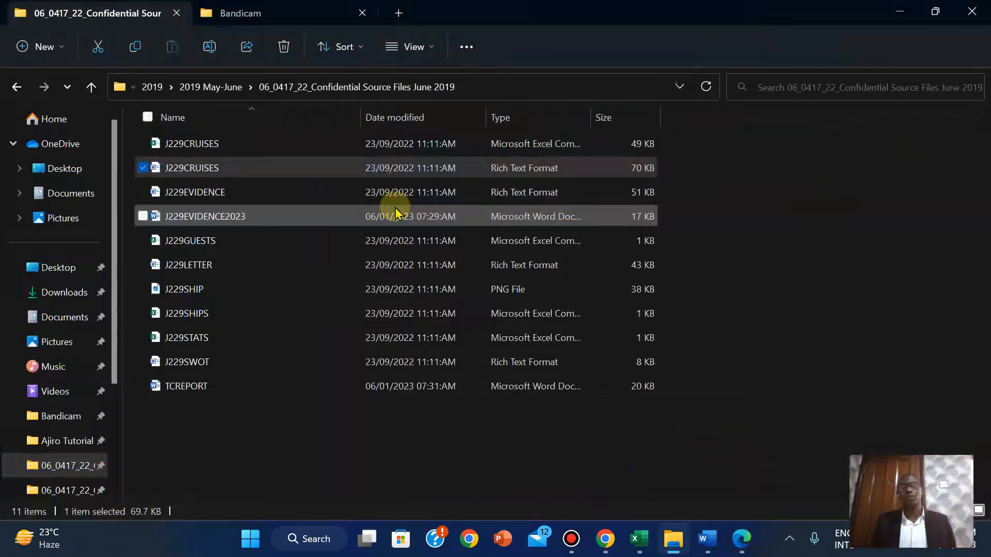
{"action": "double_click", "coordinate": [359, 118]}
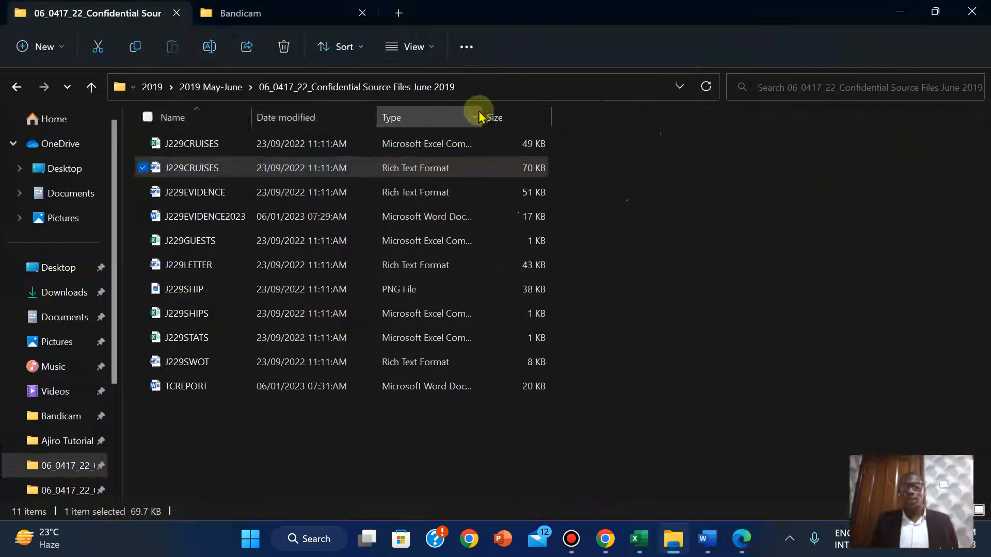
{"action": "left_click_drag", "start_coordinate": [485, 110], "coordinate": [513, 113]}
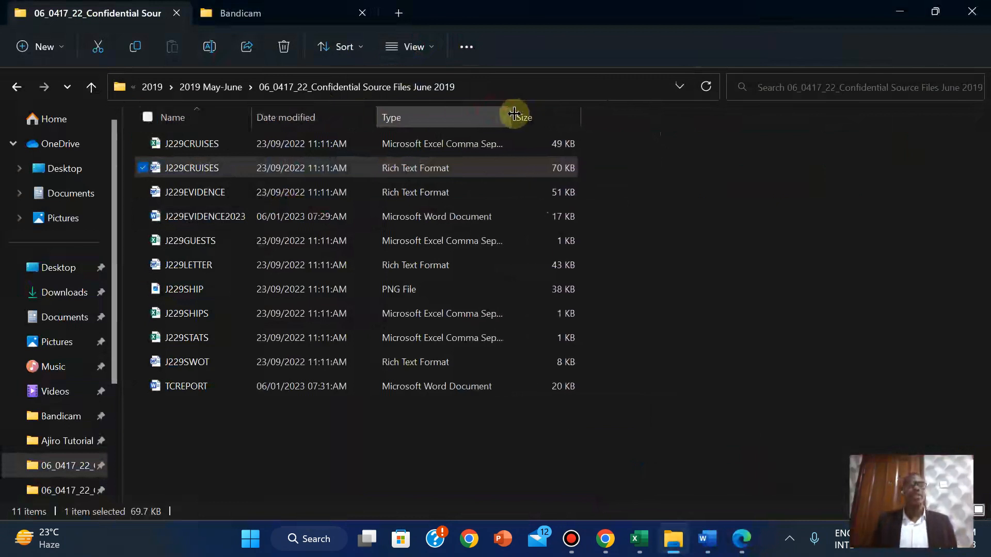
Sort the folder's files by date modified so TCREPORT appears at the top
{"action": "left_click", "coordinate": [674, 319]}
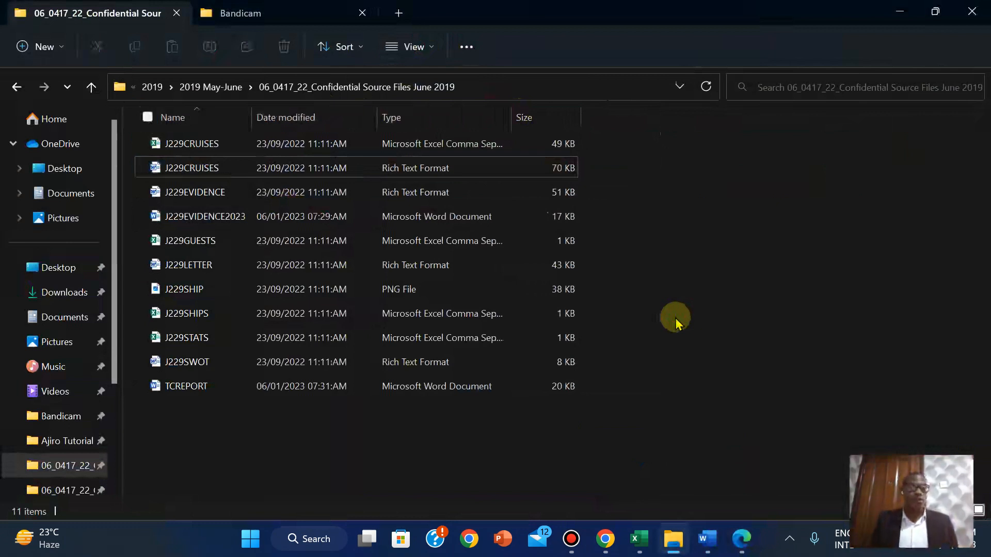
{"action": "right_click", "coordinate": [719, 269]}
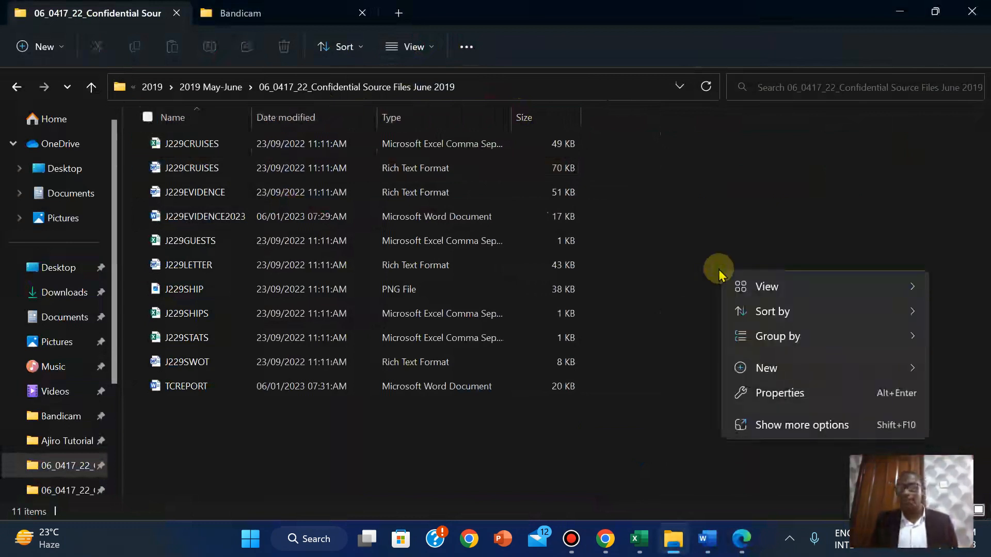
{"action": "mouse_move", "coordinate": [767, 319]}
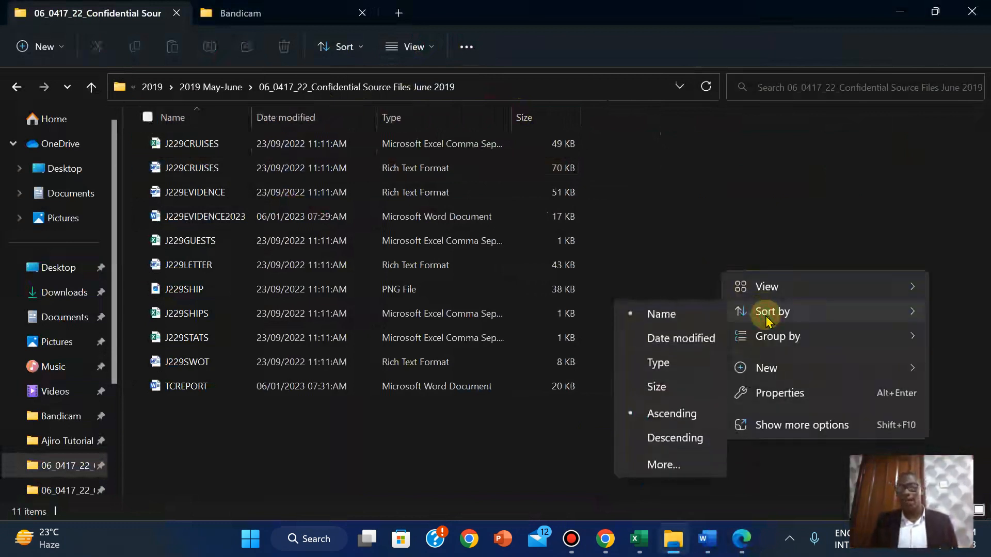
{"action": "left_click", "coordinate": [690, 341]}
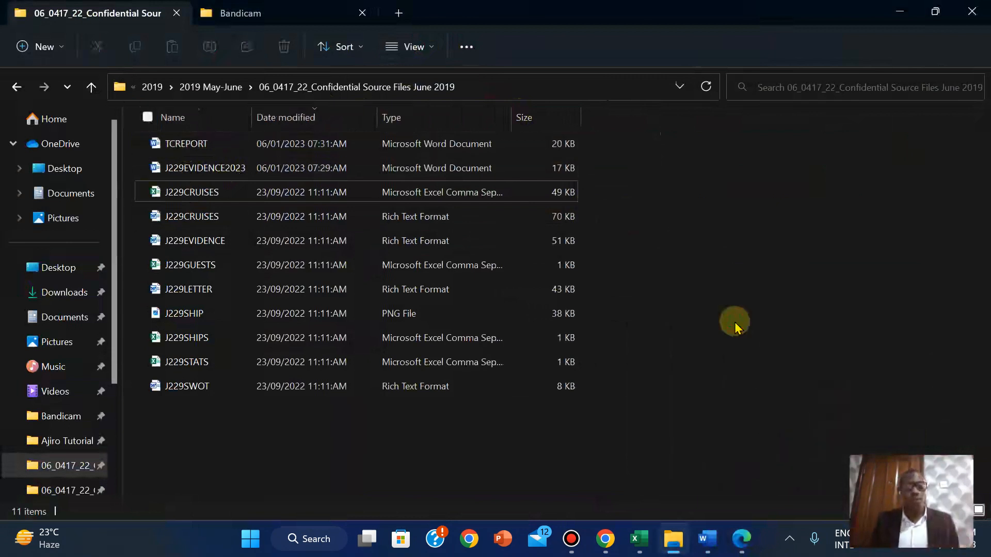
Launch Snipping Tool and snip the folder path and the TCREPORT row
{"action": "left_click", "coordinate": [251, 542]}
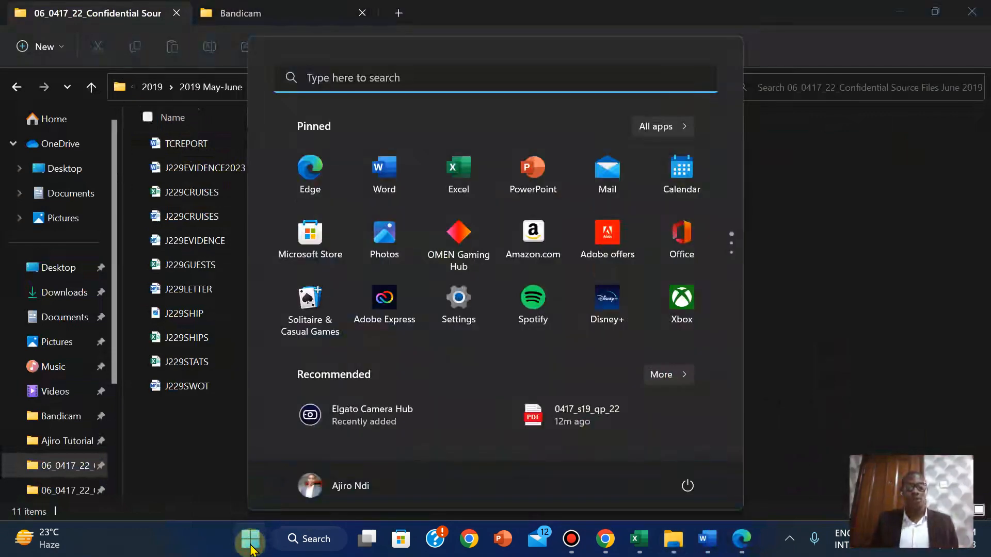
{"action": "type", "text": "snipping Tool"}
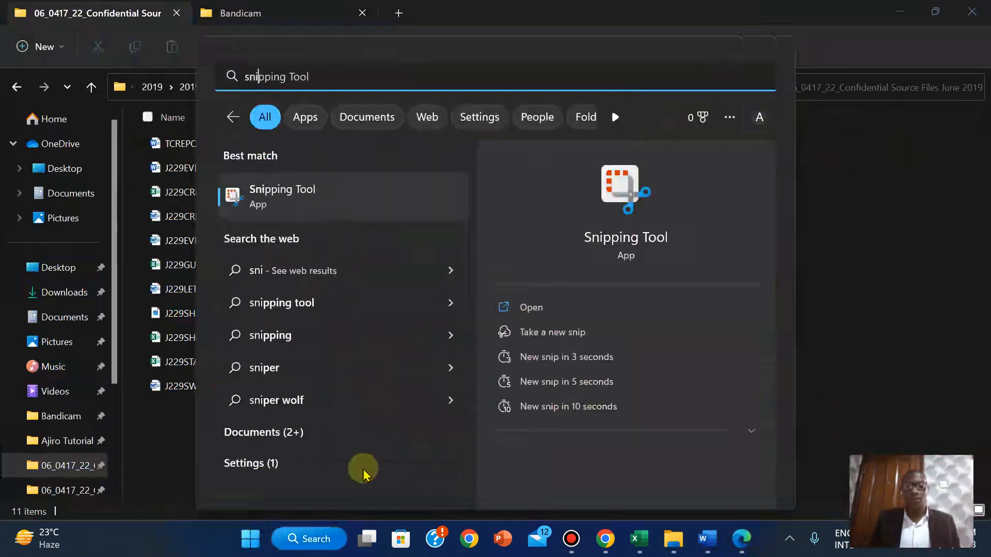
{"action": "left_click", "coordinate": [555, 311]}
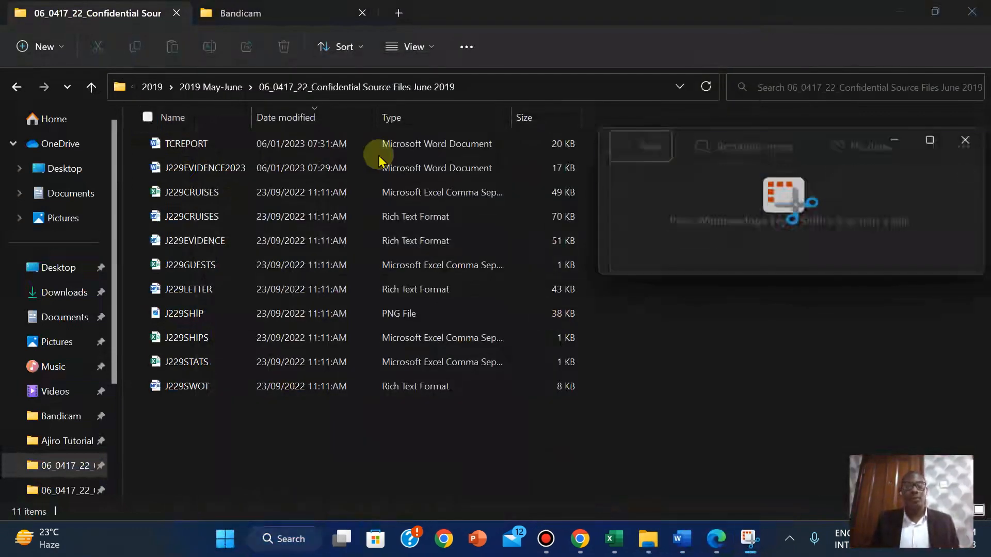
{"action": "left_click", "coordinate": [625, 169]}
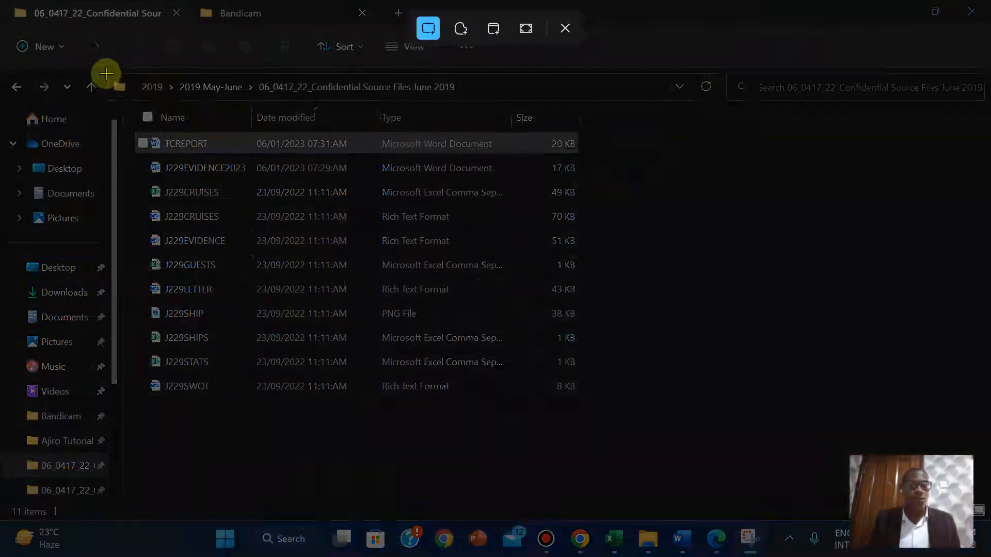
{"action": "left_click_drag", "start_coordinate": [106, 74], "coordinate": [592, 159]}
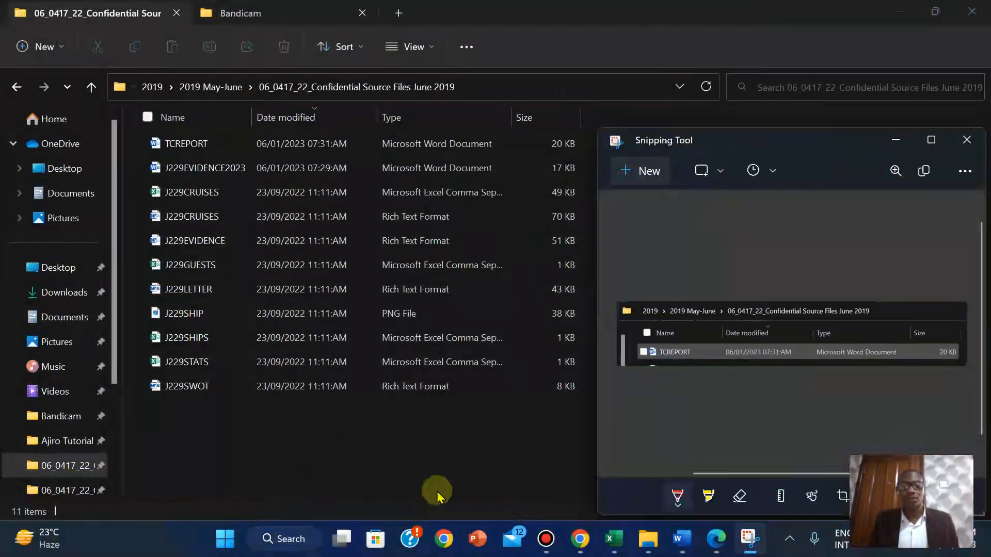
Retake the snip of the address bar and TCREPORT row showing its Word document type
{"action": "left_click", "coordinate": [327, 363]}
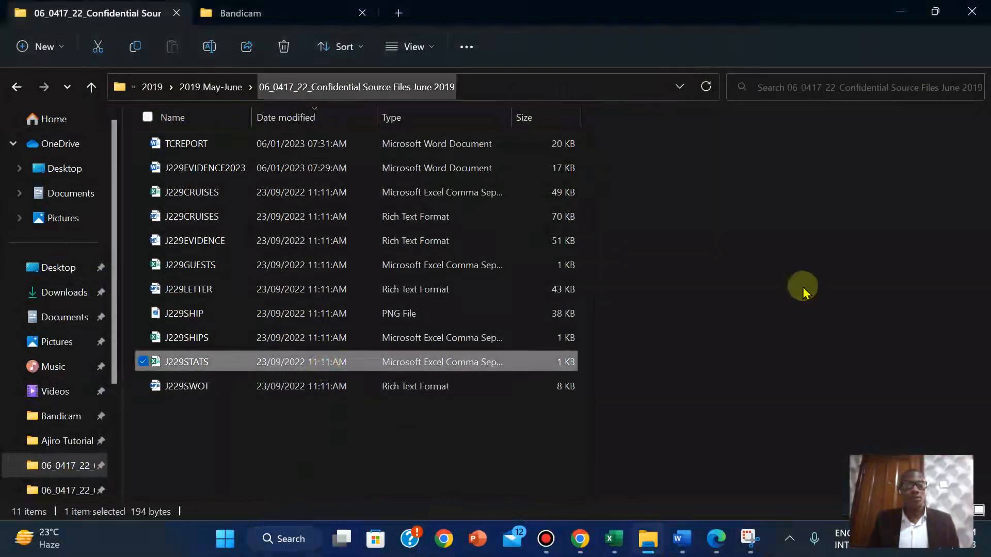
{"action": "left_click", "coordinate": [750, 539]}
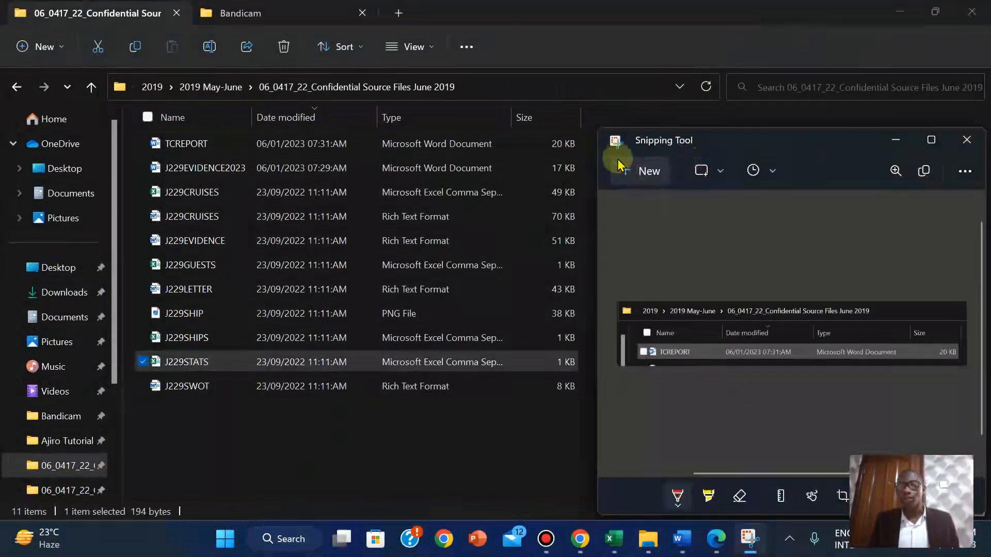
{"action": "left_click", "coordinate": [645, 170]}
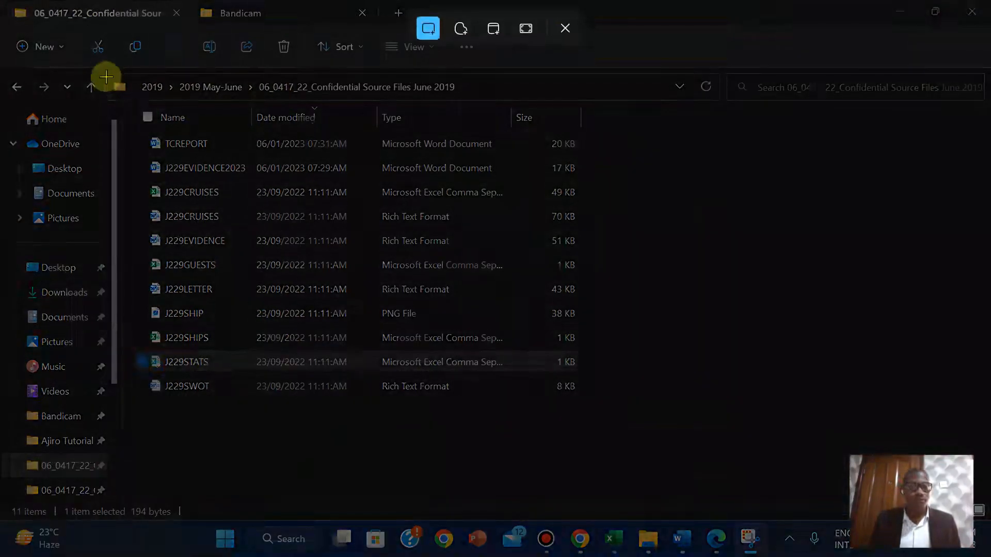
{"action": "left_click_drag", "start_coordinate": [106, 76], "coordinate": [585, 158]}
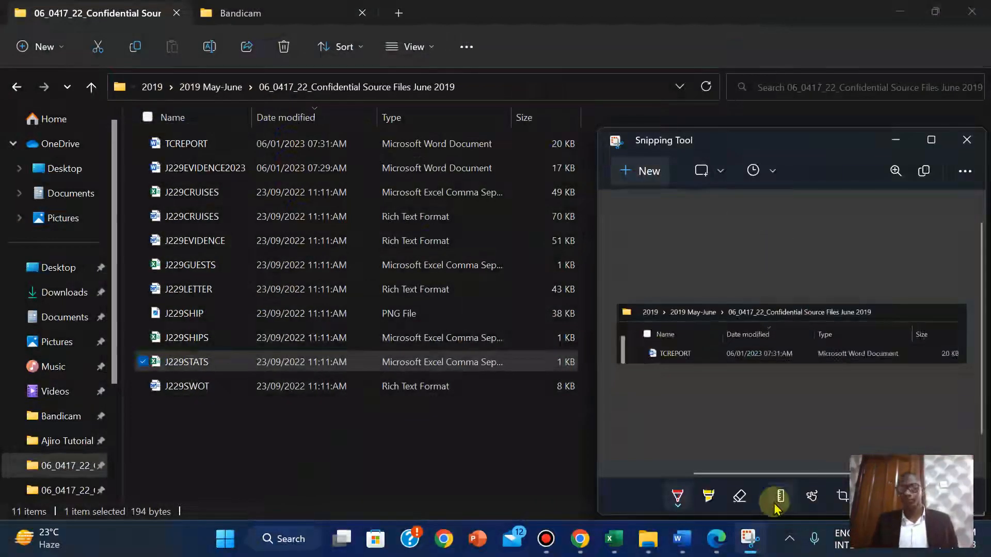
{"action": "left_click", "coordinate": [682, 539]}
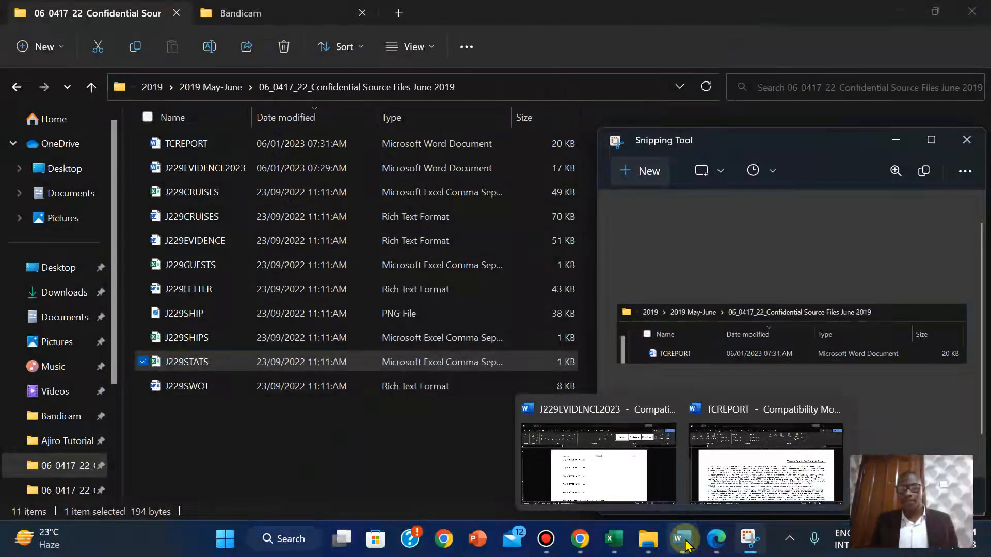
{"action": "left_click", "coordinate": [593, 460]}
Paste the TCREPORT file-listing screenshot under Step 1 - EVIDENCE 1 in J229EVIDENCE2023
{"action": "left_click", "coordinate": [290, 252]}
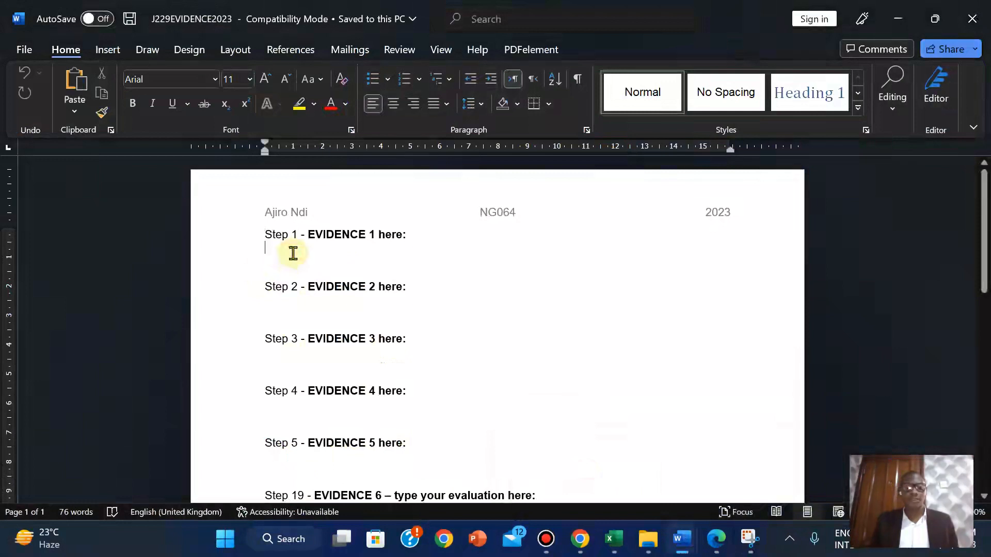
{"action": "key", "text": "ctrl+v"}
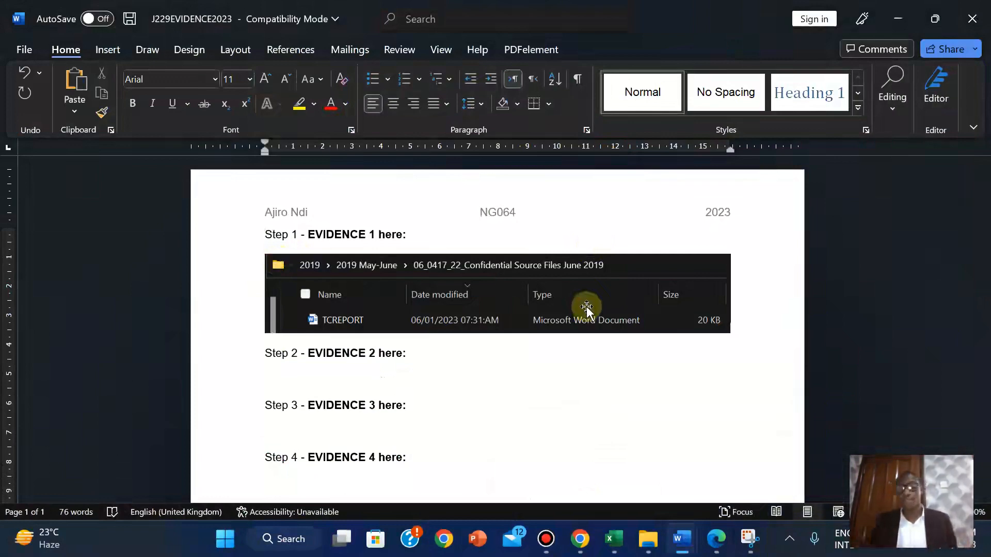
{"action": "left_click", "coordinate": [716, 539]}
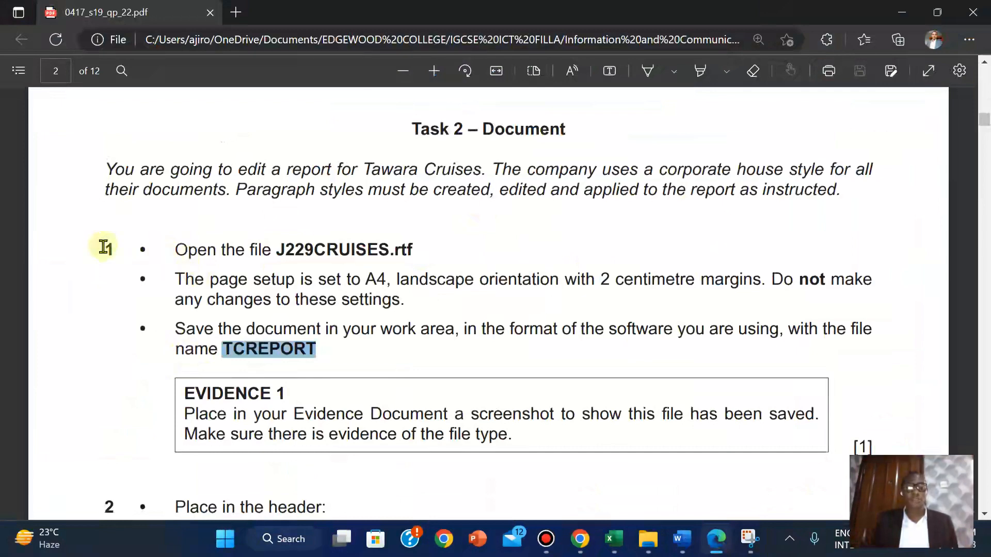
Highlight question 1 and its Evidence 1 box in yellow, then scroll to question 2
{"action": "left_click_drag", "start_coordinate": [104, 247], "coordinate": [515, 438]}
{"action": "mouse_move", "coordinate": [547, 359]}
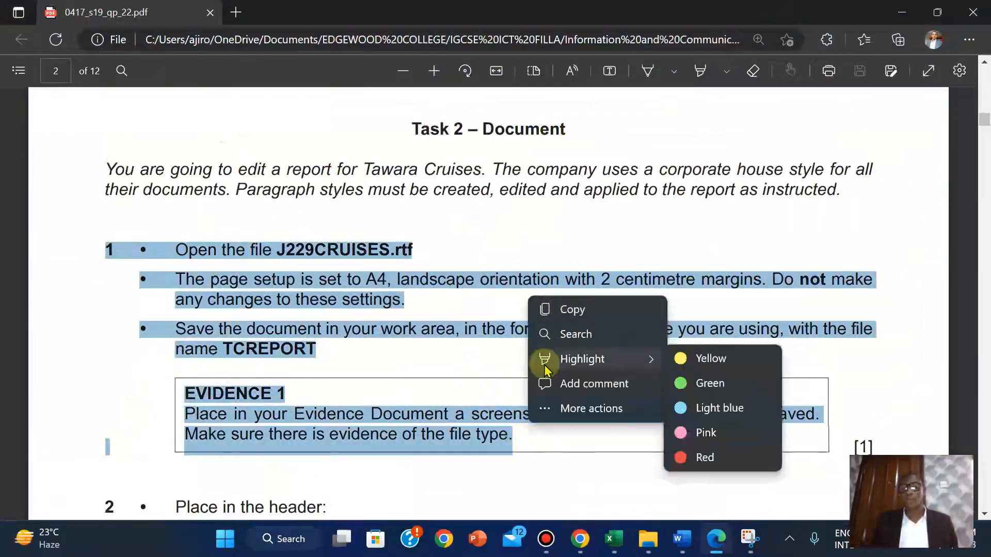
{"action": "left_click", "coordinate": [716, 361]}
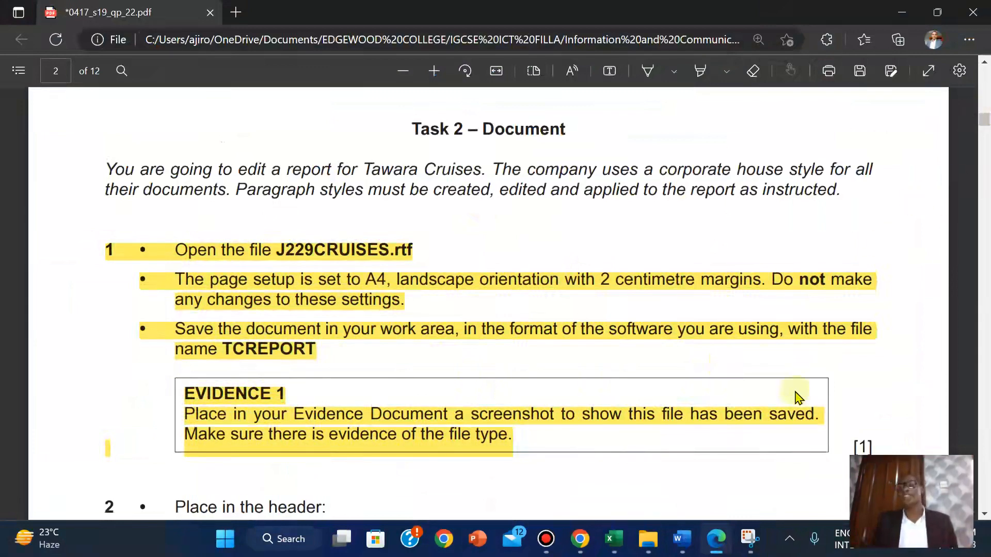
{"action": "left_click", "coordinate": [805, 426]}
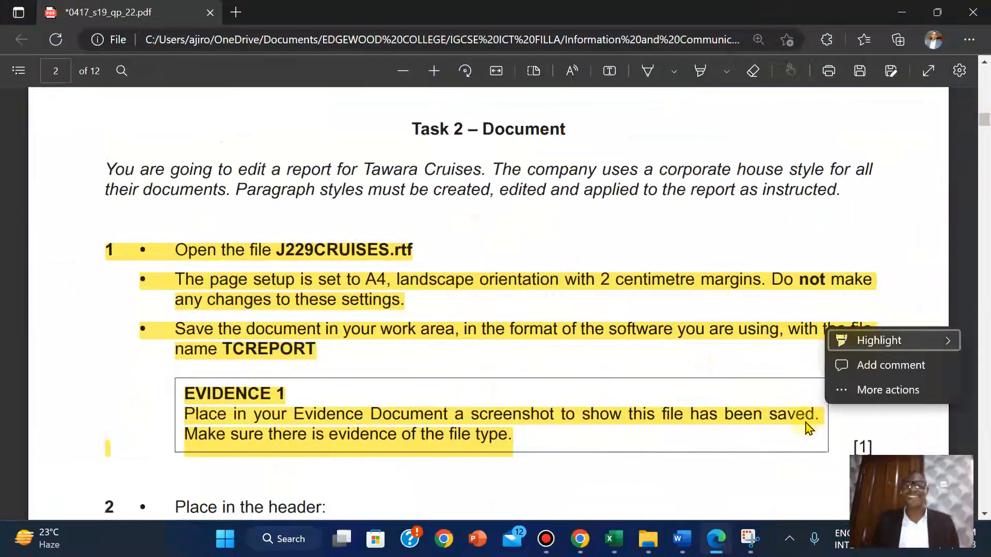
{"action": "left_click", "coordinate": [667, 442]}
{"action": "scroll", "coordinate": [670, 446], "scroll_direction": "down", "scroll_amount": 5}
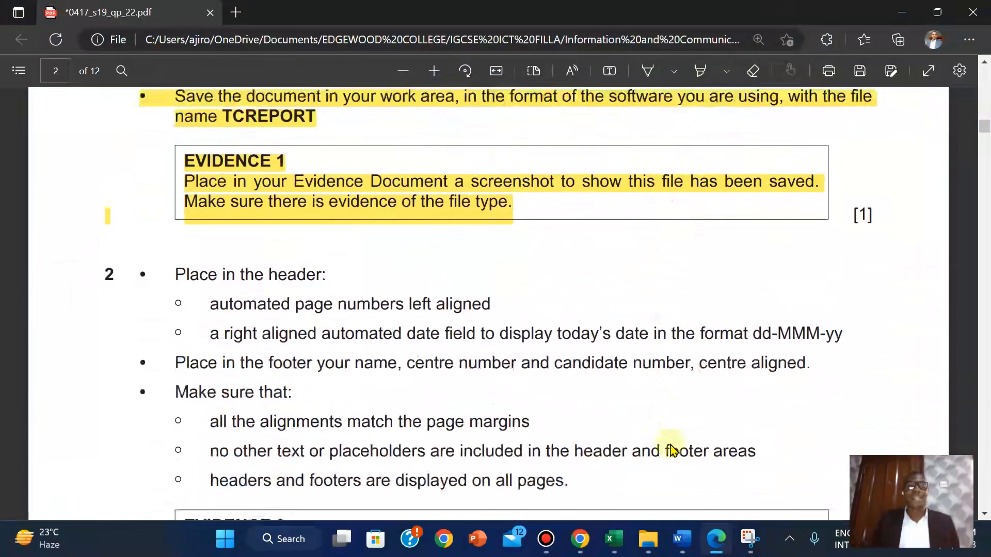
{"action": "scroll", "coordinate": [671, 450], "scroll_direction": "down", "scroll_amount": 1}
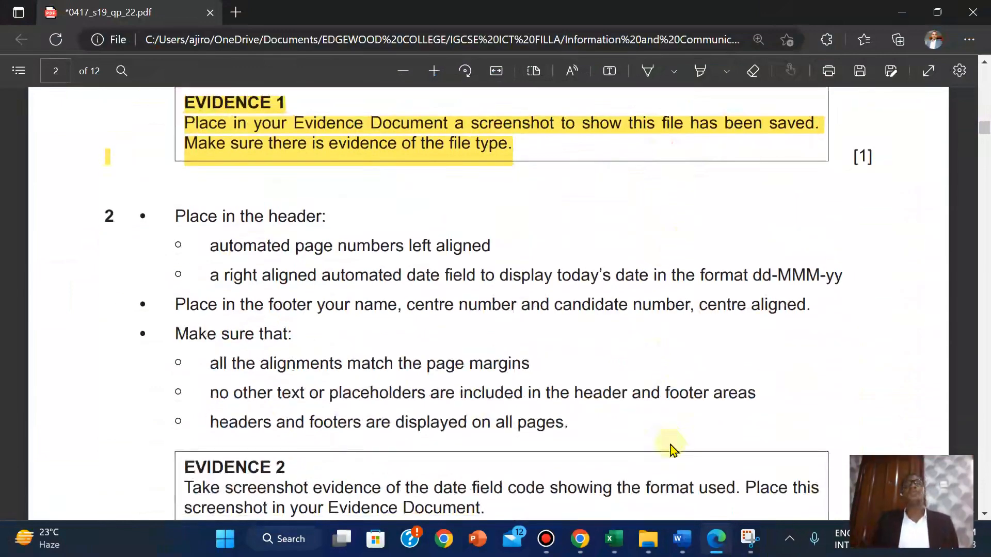
{"action": "mouse_move", "coordinate": [683, 545]}
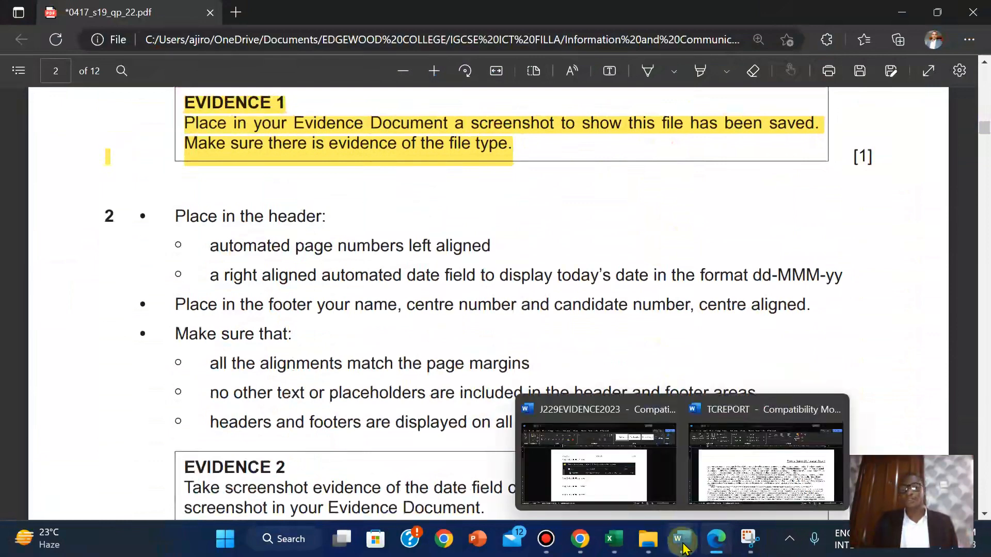
{"action": "left_click", "coordinate": [752, 445]}
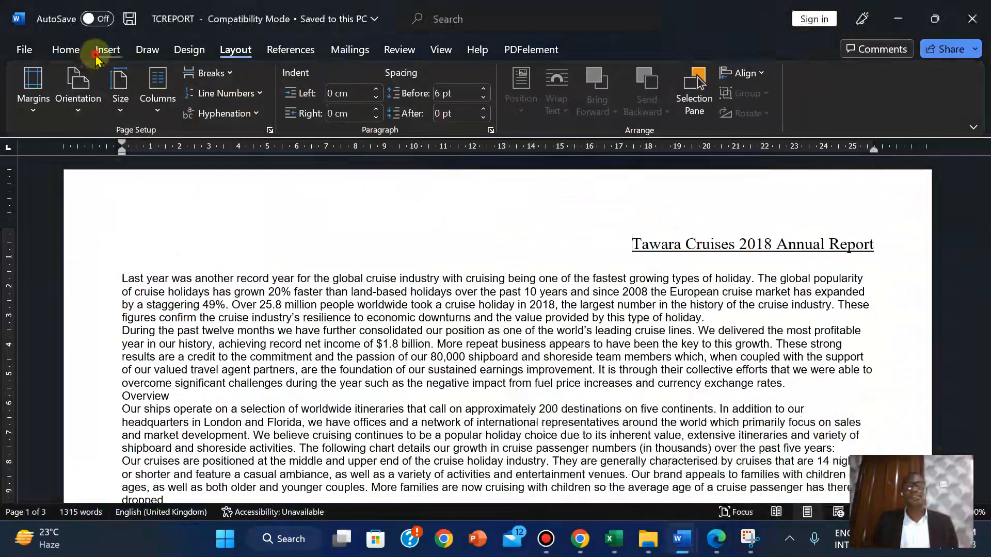
Insert a Blank (Three Columns) header into the TCREPORT document
{"action": "left_click", "coordinate": [103, 49]}
{"action": "left_click", "coordinate": [682, 72]}
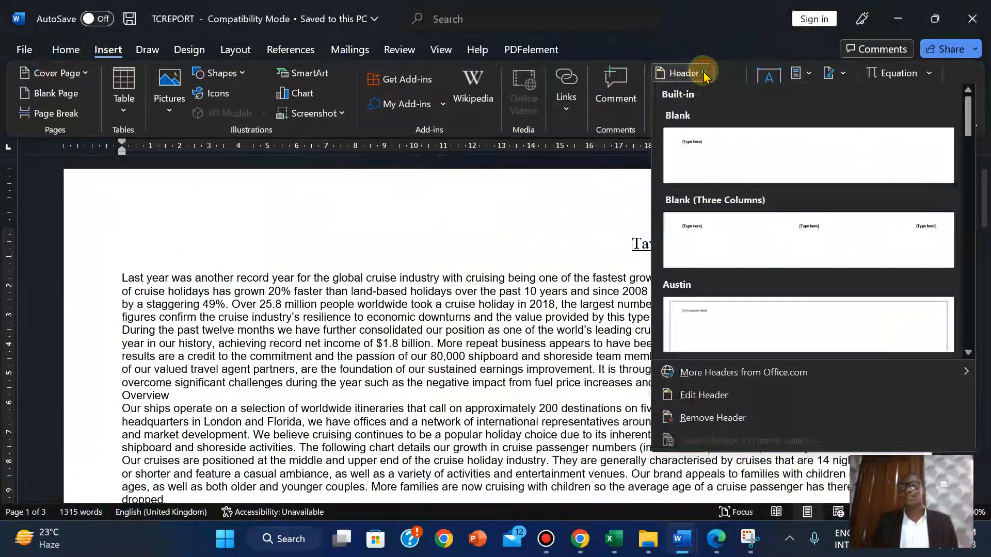
{"action": "left_click", "coordinate": [704, 248]}
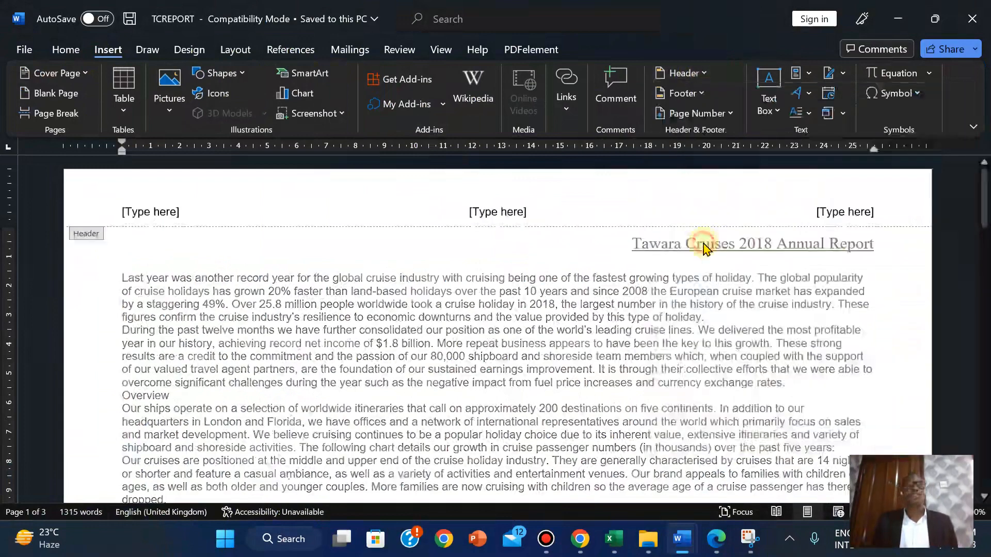
{"action": "left_click", "coordinate": [716, 540]}
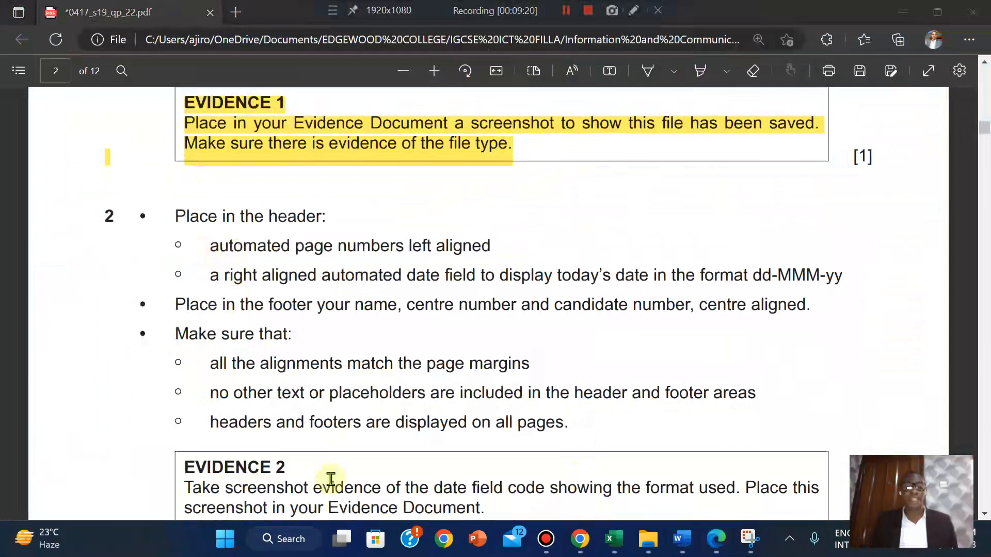
Put a Plain Number page number at the current position in TCREPORT's left header placeholder
{"action": "mouse_move", "coordinate": [682, 543]}
{"action": "left_click", "coordinate": [754, 447]}
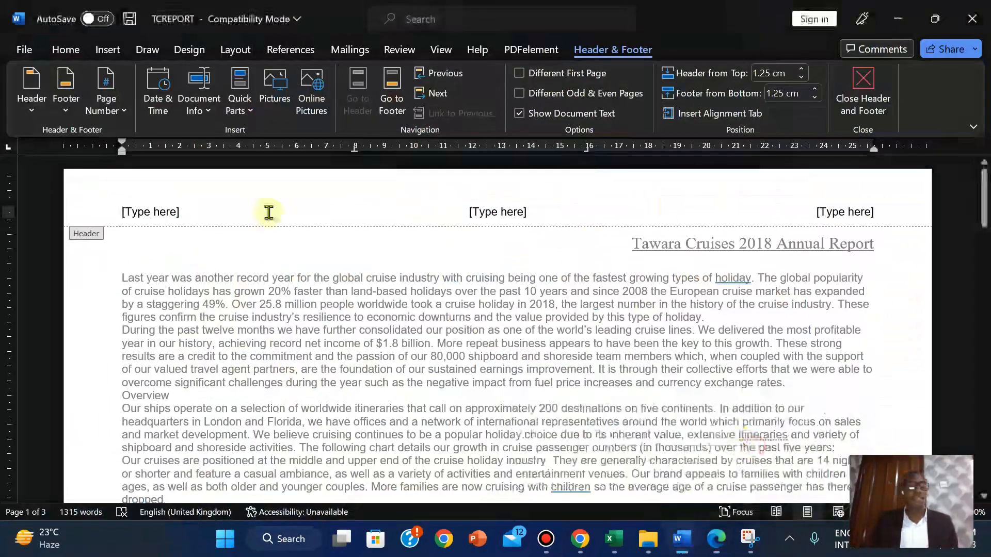
{"action": "left_click", "coordinate": [139, 210]}
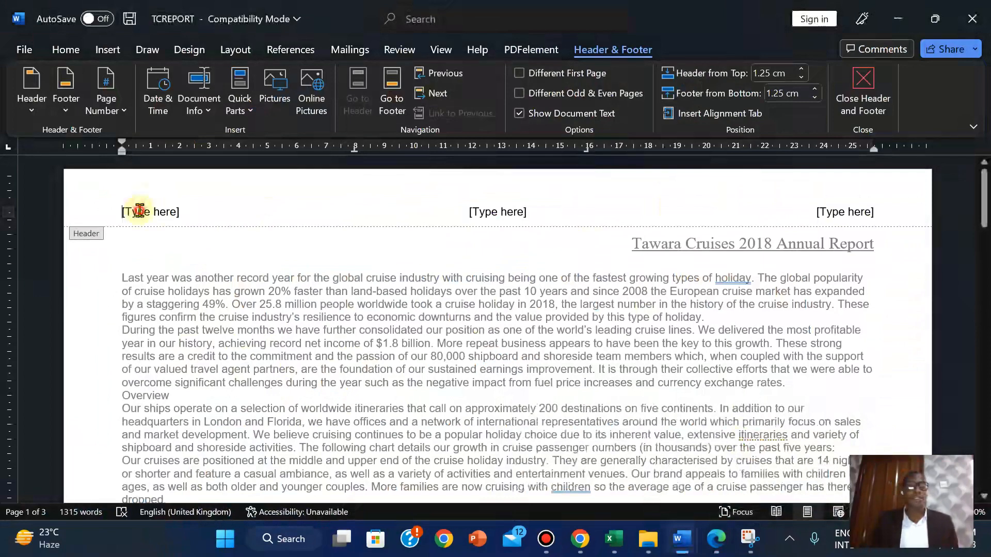
{"action": "left_click", "coordinate": [124, 115]}
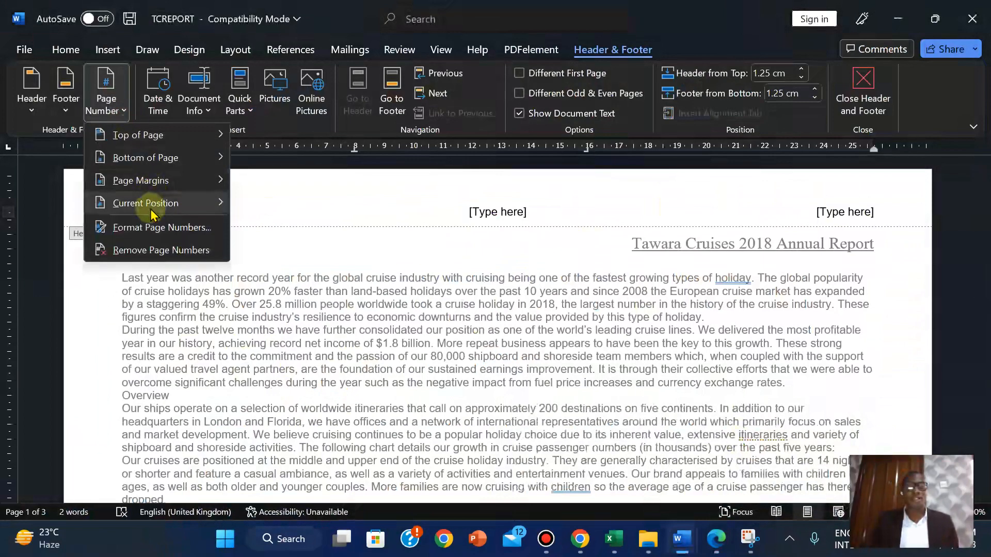
{"action": "mouse_move", "coordinate": [155, 202]}
{"action": "left_click", "coordinate": [313, 188]}
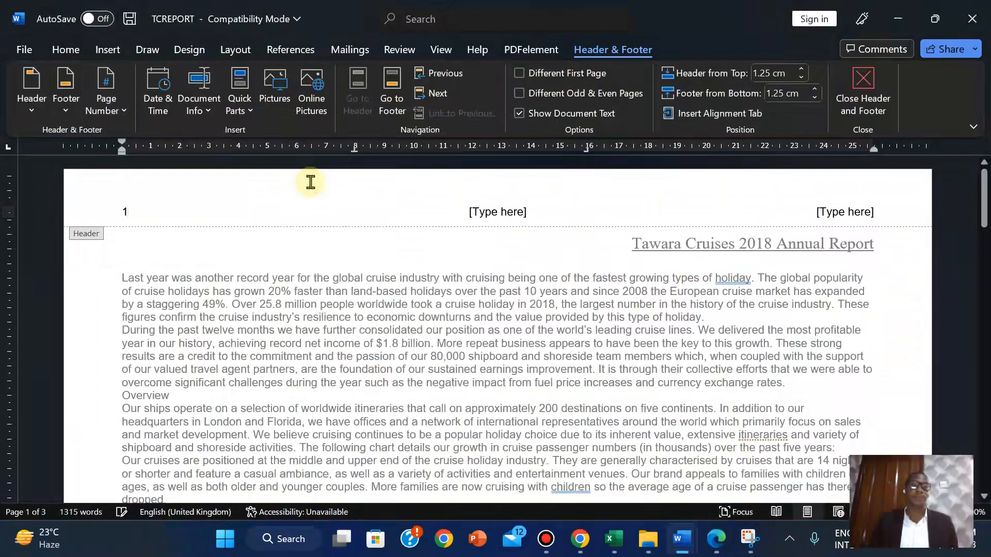
{"action": "left_click", "coordinate": [718, 549]}
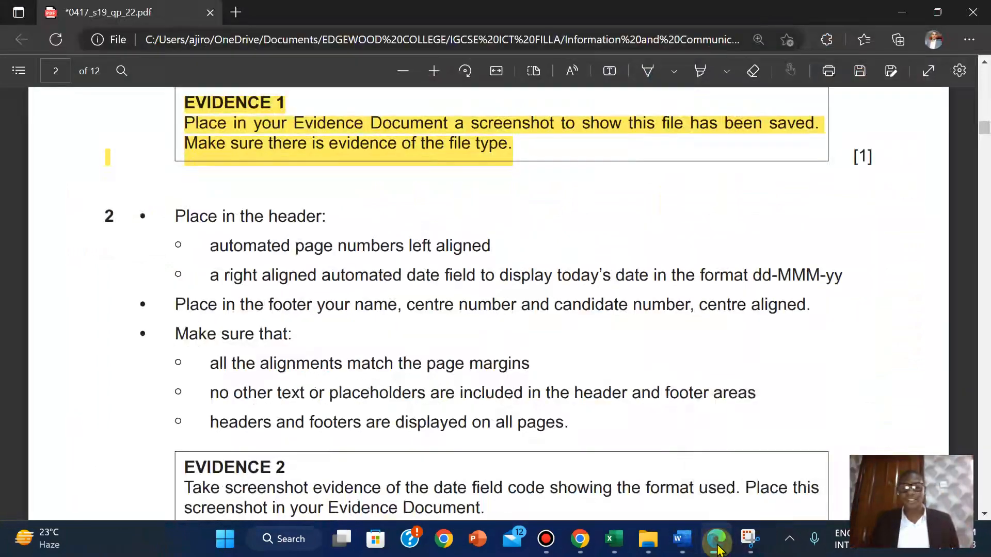
Bring TCREPORT in Word back to the front after reading question 2's header requirements
{"action": "mouse_move", "coordinate": [718, 546]}
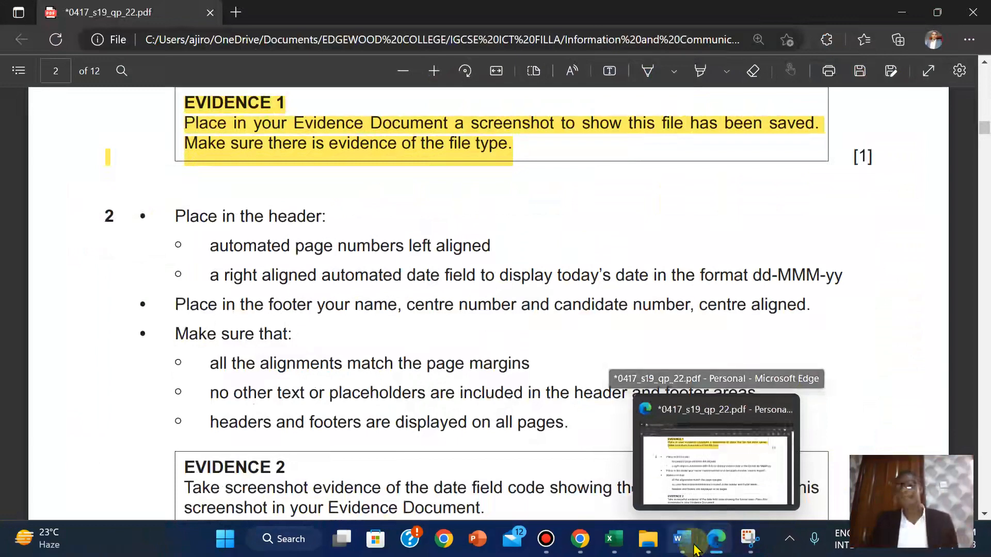
{"action": "mouse_move", "coordinate": [681, 542]}
{"action": "left_click", "coordinate": [728, 493]}
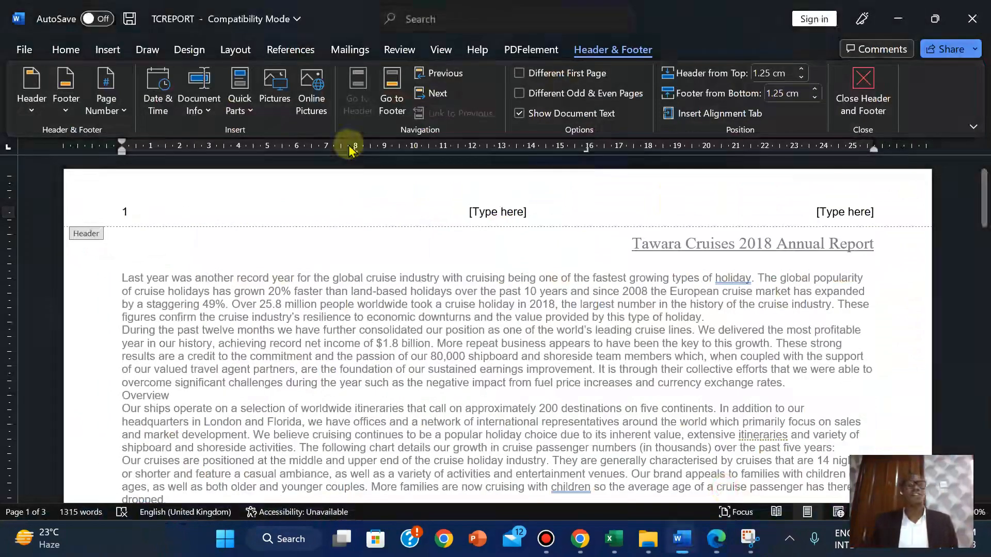
Choose the Date field in Quick Parts > Field and browse formats down to dd MMM. yy
{"action": "left_click", "coordinate": [104, 56]}
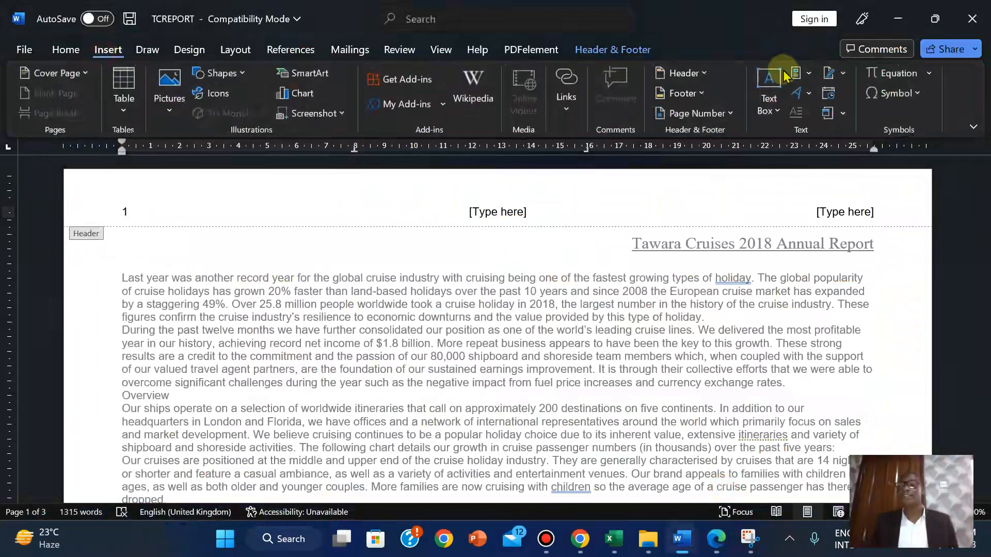
{"action": "left_click", "coordinate": [810, 74]}
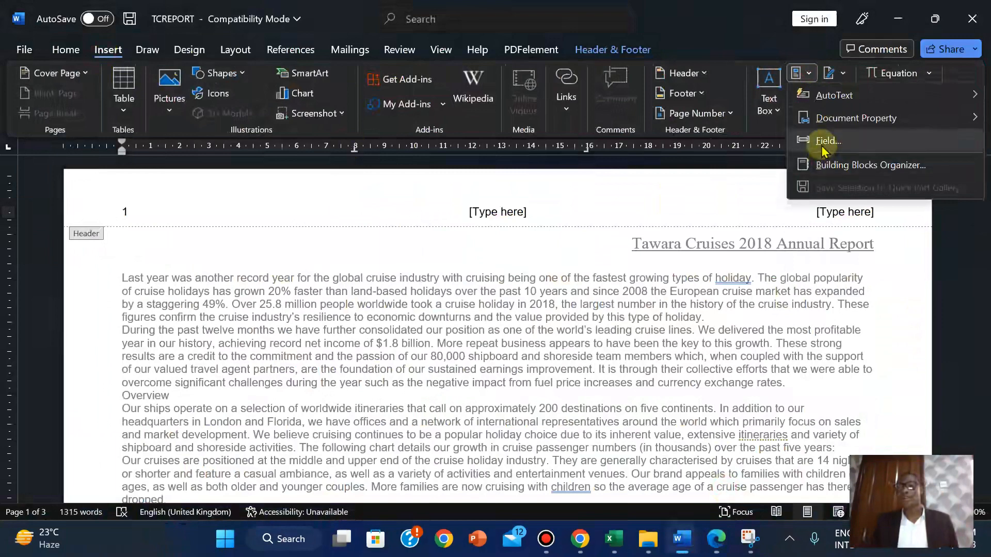
{"action": "left_click", "coordinate": [823, 148]}
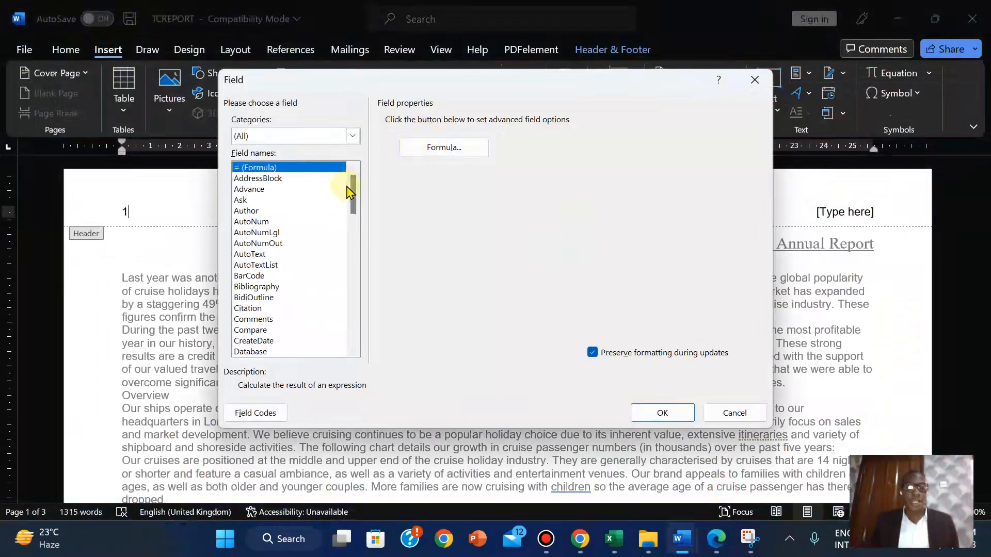
{"action": "left_click_drag", "start_coordinate": [354, 195], "coordinate": [354, 221]}
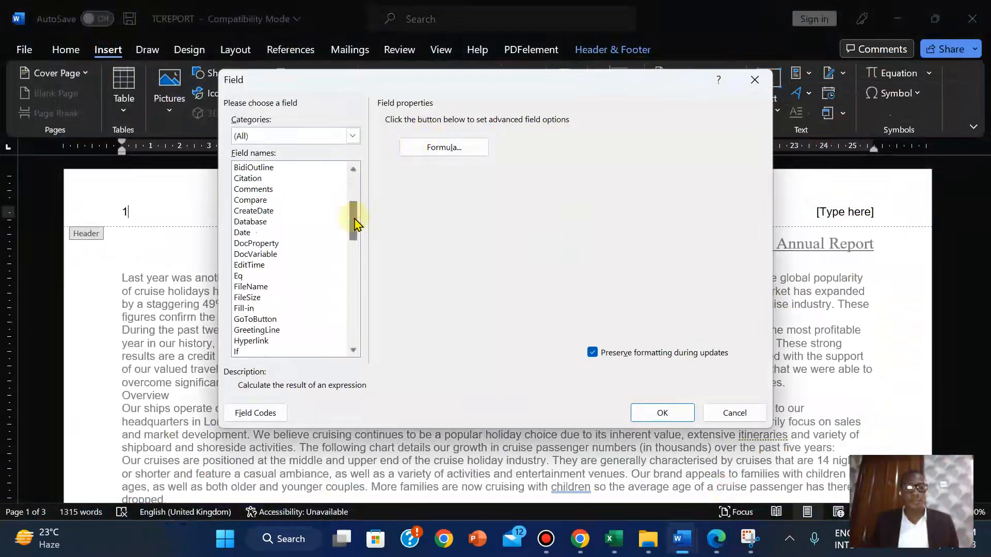
{"action": "left_click", "coordinate": [242, 233]}
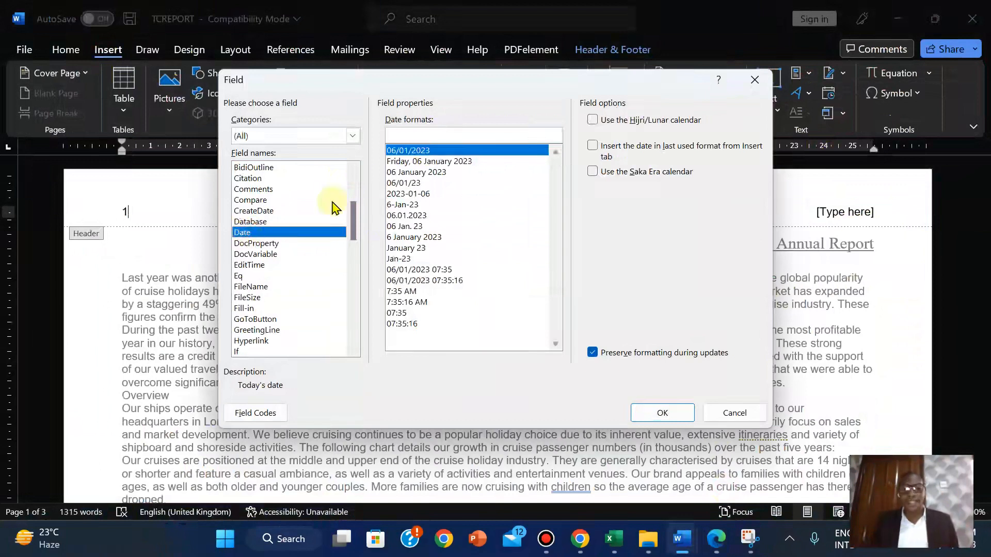
{"action": "left_click", "coordinate": [419, 151]}
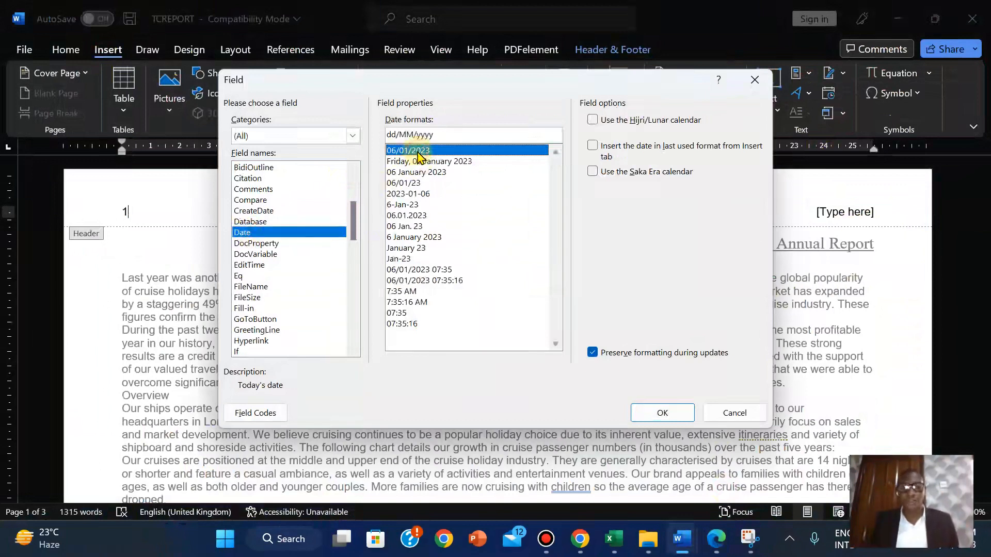
{"action": "key", "text": "Down"}
{"action": "key", "text": "Down"}
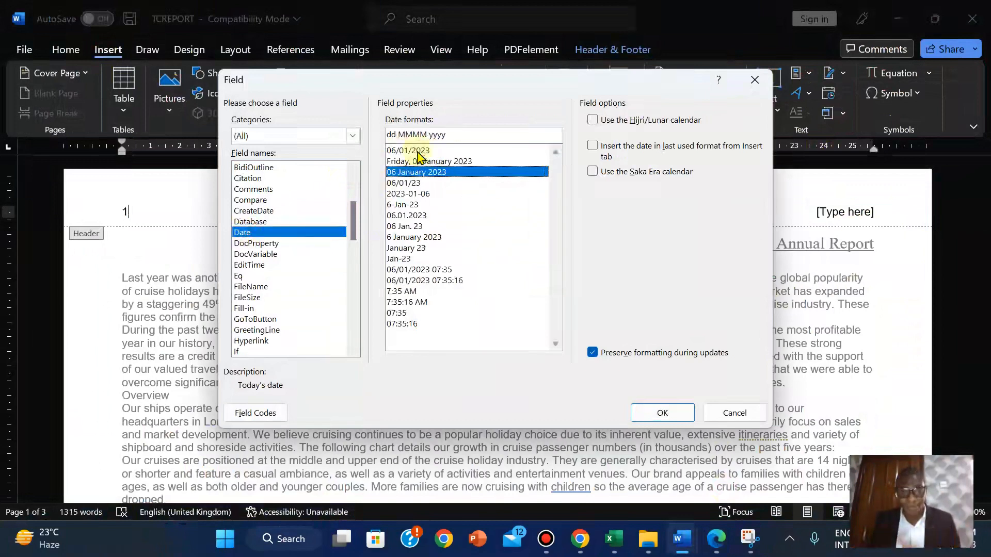
{"action": "key", "text": "Down"}
{"action": "key", "text": "Down"}
{"action": "key", "text": "Down"}
{"action": "key", "text": "Down"}
{"action": "key", "text": "Down"}
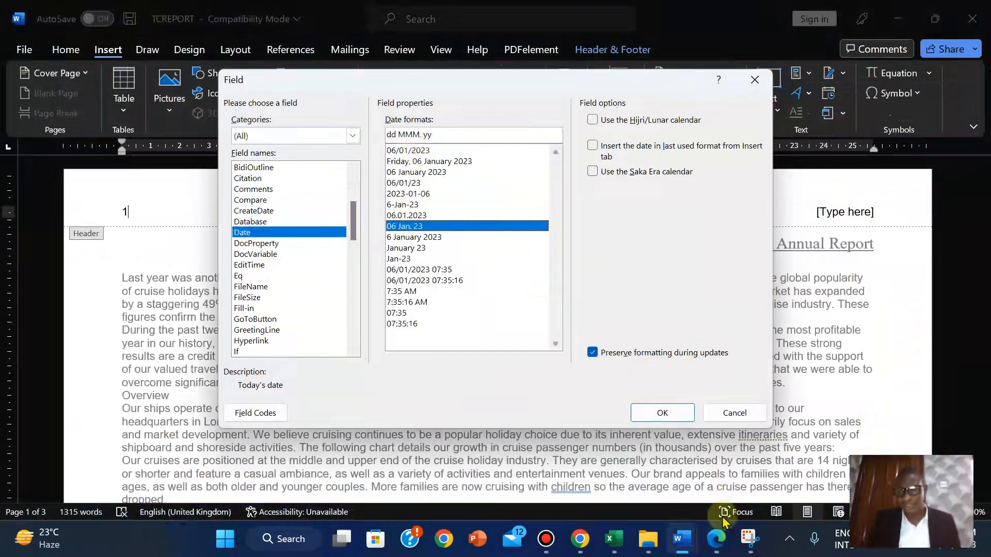
{"action": "left_click", "coordinate": [720, 550]}
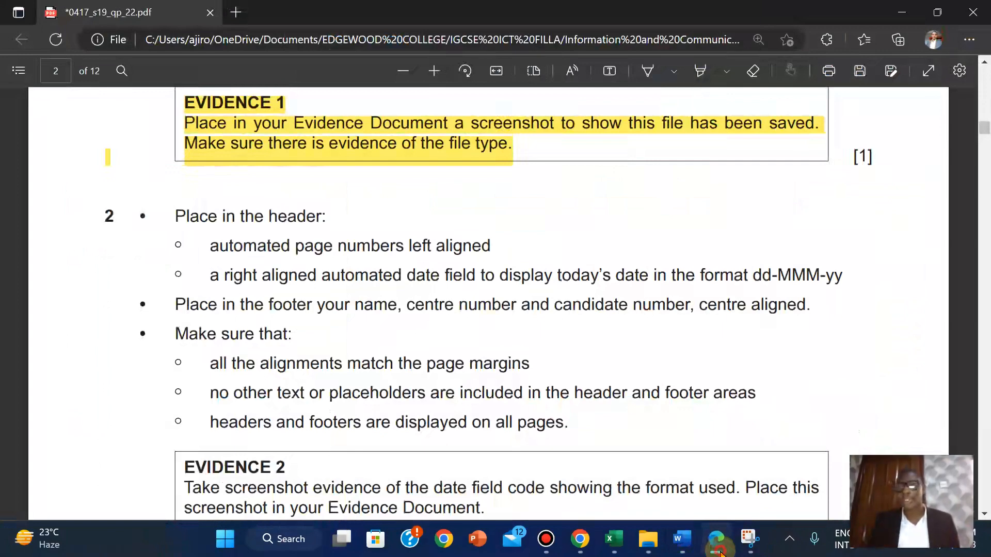
Pick the 6-Jan-23 (d-MMM-yy) date format and insert the Date field
{"action": "left_click", "coordinate": [681, 539]}
{"action": "left_click", "coordinate": [408, 152]}
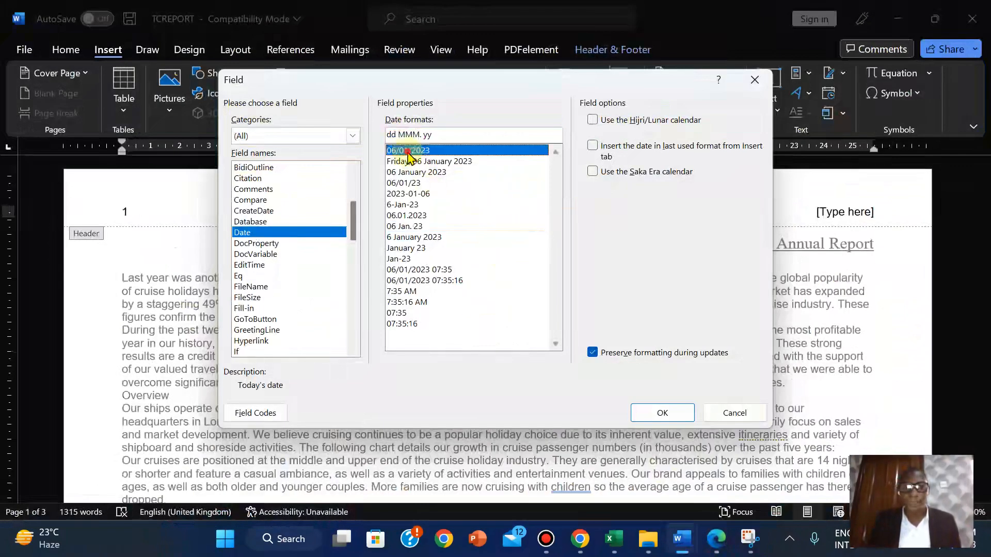
{"action": "key", "text": "Down"}
{"action": "key", "text": "Down"}
{"action": "key", "text": "Down"}
{"action": "key", "text": "Down"}
{"action": "key", "text": "Down"}
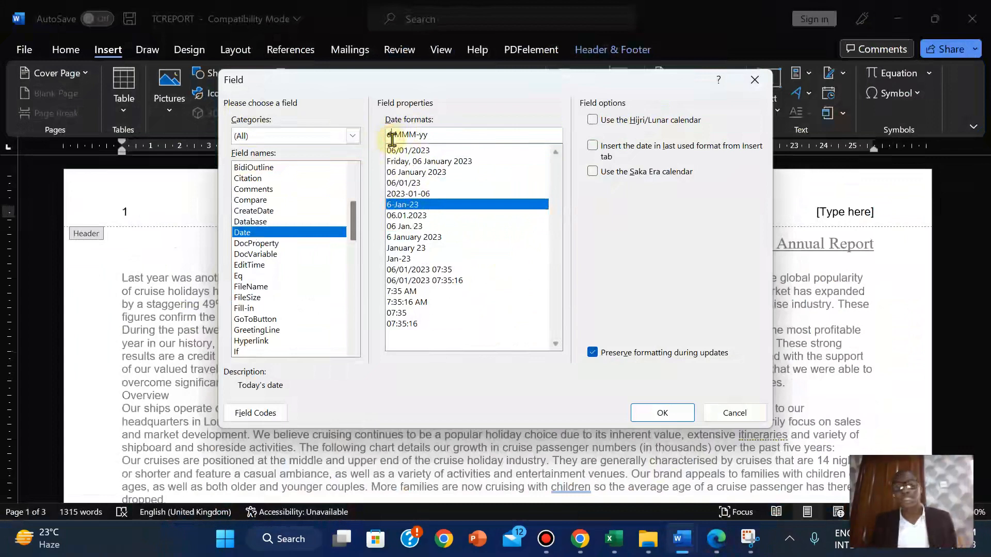
{"action": "left_click", "coordinate": [411, 227]}
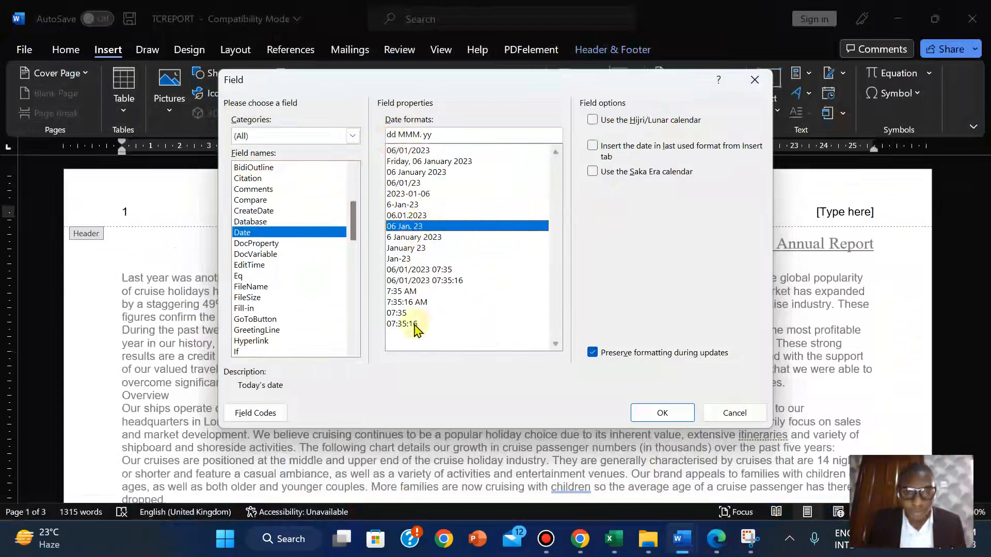
{"action": "left_click", "coordinate": [398, 237]}
{"action": "key", "text": "Up"}
{"action": "key", "text": "Up"}
{"action": "key", "text": "Up"}
{"action": "key", "text": "Up"}
{"action": "key", "text": "Up"}
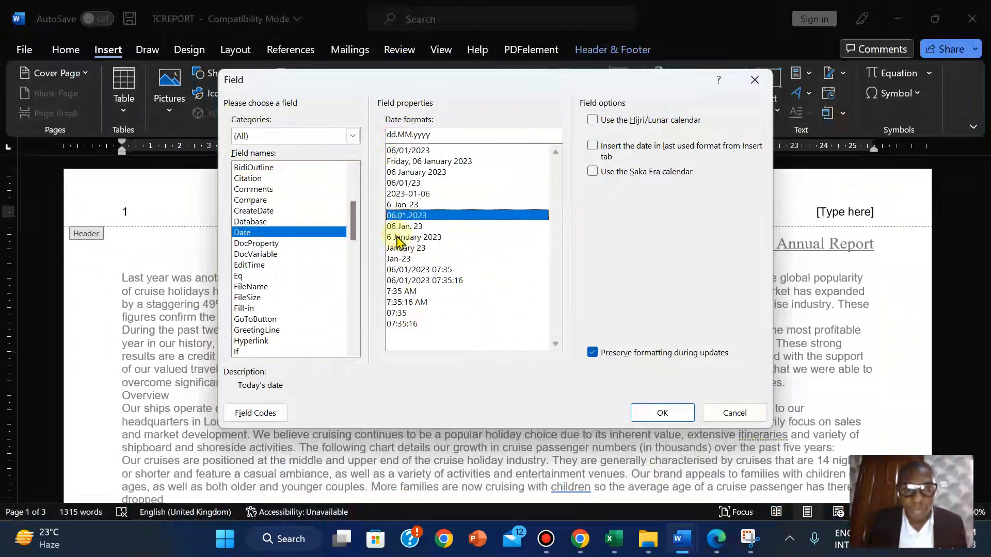
{"action": "key", "text": "Up"}
{"action": "key", "text": "Up"}
{"action": "key", "text": "Up"}
{"action": "key", "text": "Up"}
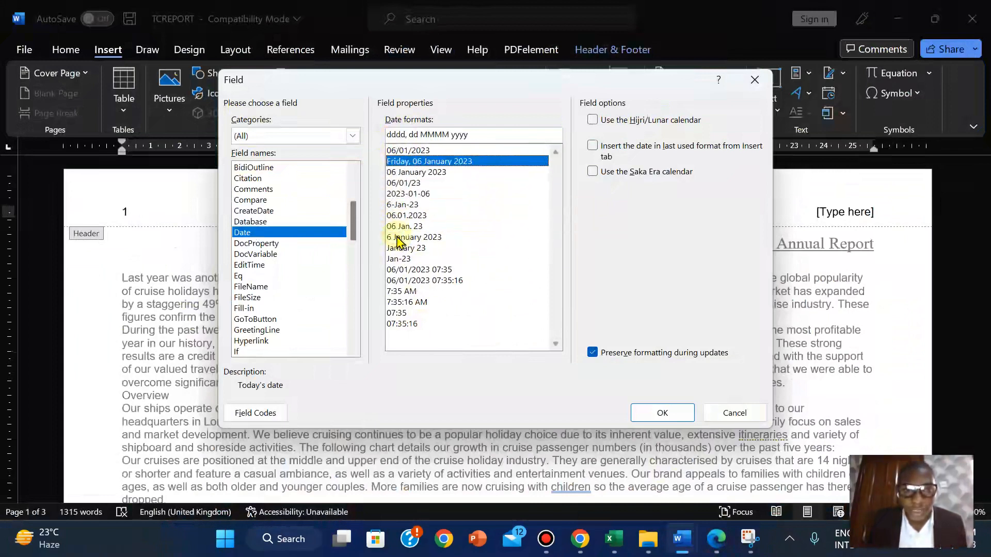
{"action": "key", "text": "Down"}
{"action": "key", "text": "Down"}
{"action": "key", "text": "Down"}
{"action": "key", "text": "Down"}
{"action": "key", "text": "Down"}
{"action": "key", "text": "Down"}
{"action": "key", "text": "Down"}
{"action": "key", "text": "Down"}
{"action": "key", "text": "Down"}
{"action": "key", "text": "Down"}
{"action": "key", "text": "Down"}
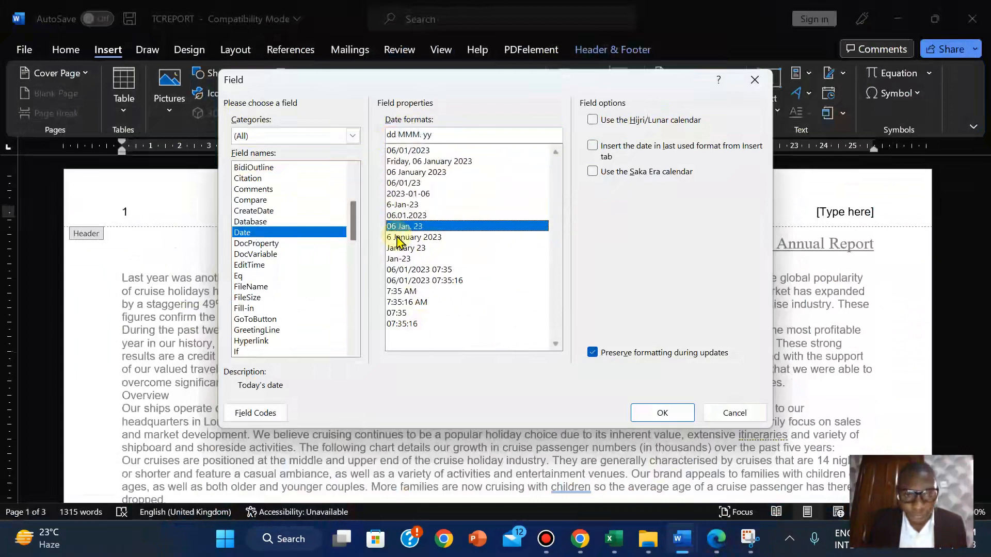
{"action": "key", "text": "Up"}
{"action": "key", "text": "Up"}
{"action": "key", "text": "Up"}
{"action": "key", "text": "Up"}
{"action": "key", "text": "Up"}
{"action": "key", "text": "Up"}
{"action": "key", "text": "Up"}
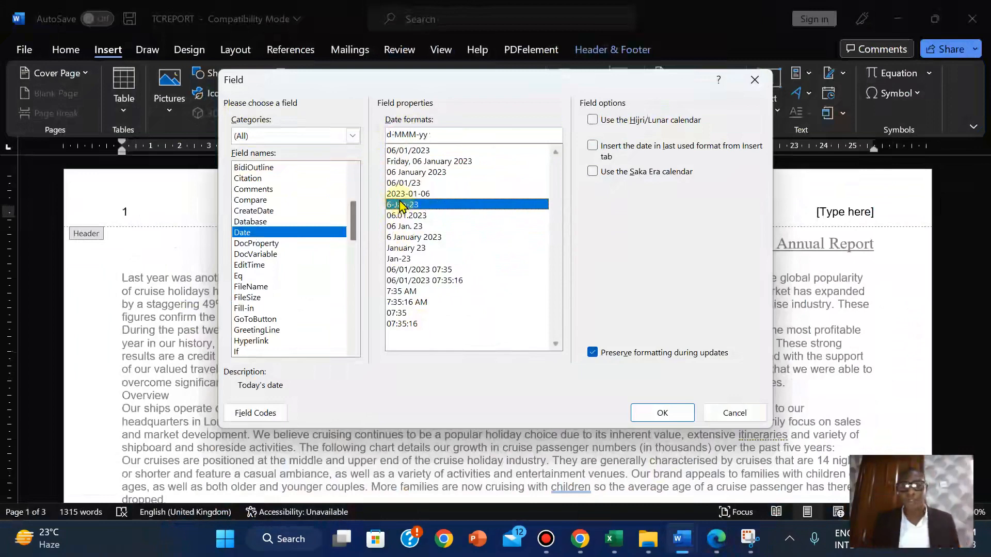
{"action": "left_click", "coordinate": [664, 415]}
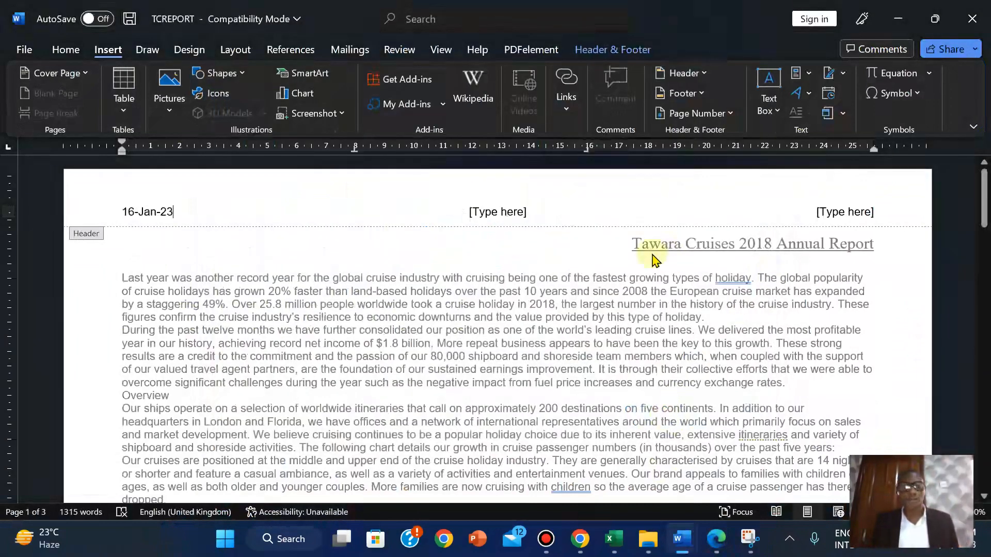
Undo the date field inserted beside the page number in the header
{"action": "key", "text": "ctrl+z"}
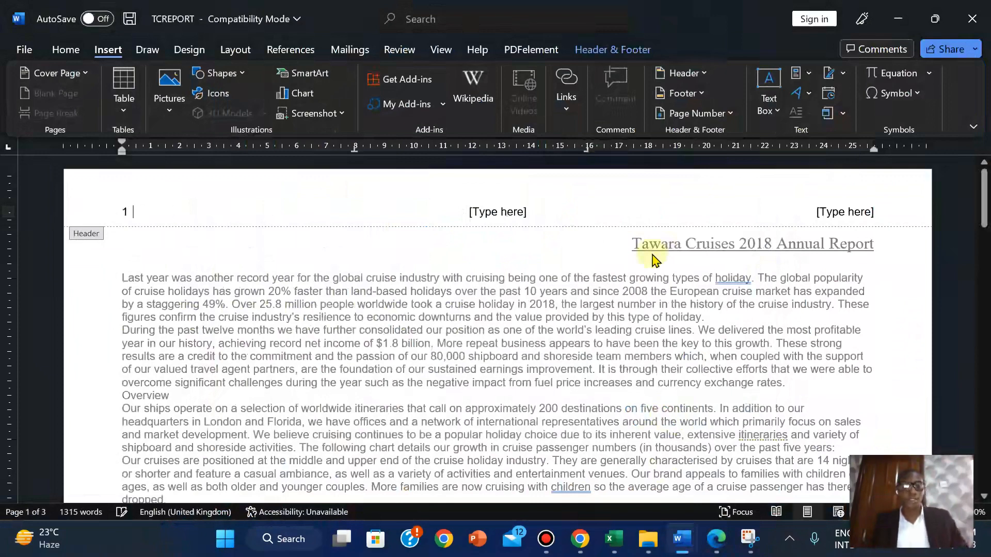
{"action": "left_click", "coordinate": [725, 538]}
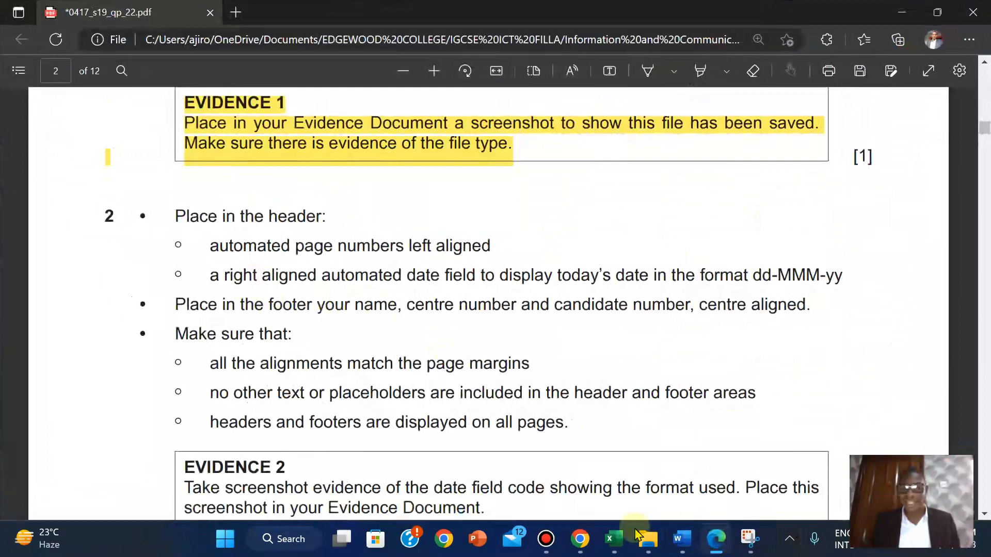
Replace TCREPORT's right-hand header placeholder with a Date field formatted d-MMM-yy
{"action": "mouse_move", "coordinate": [682, 537]}
{"action": "left_click", "coordinate": [753, 452]}
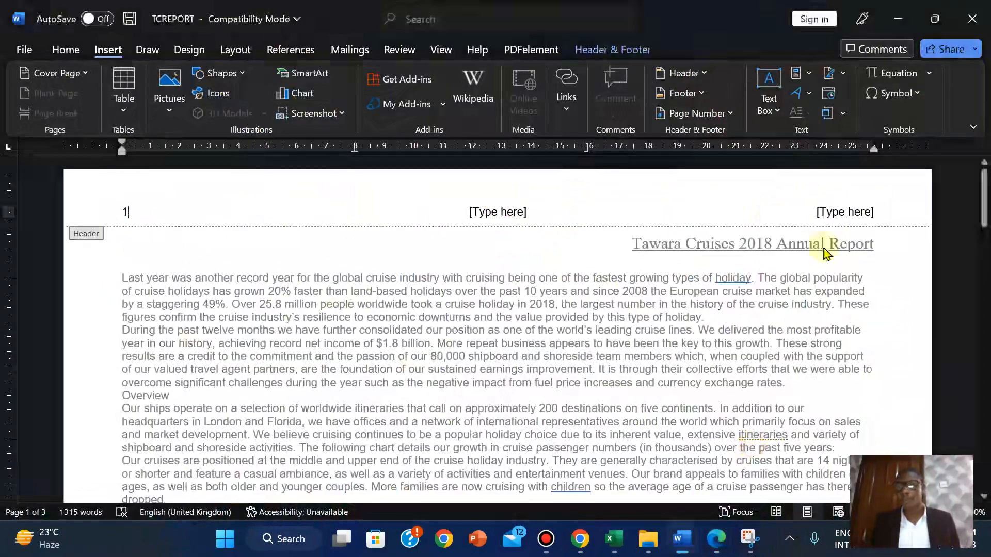
{"action": "left_click", "coordinate": [831, 212]}
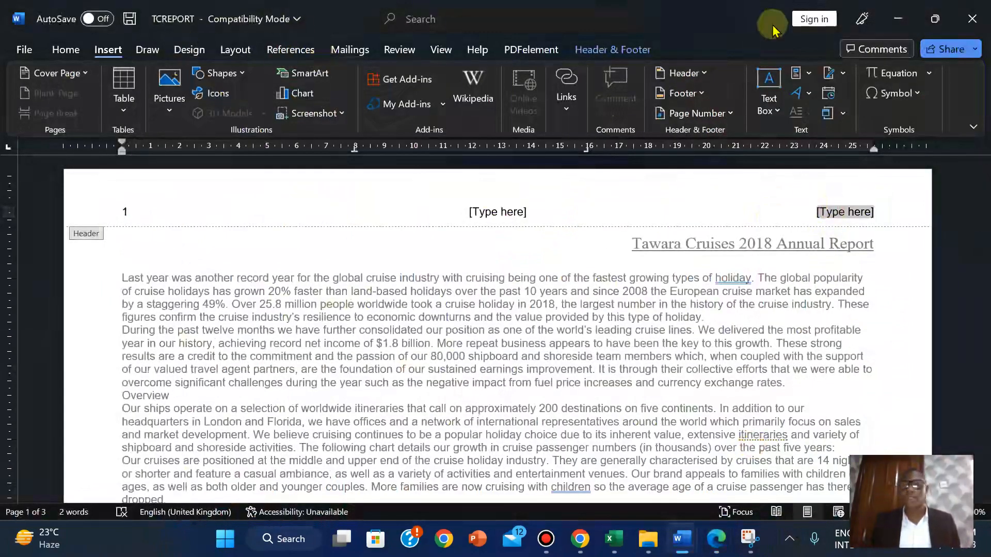
{"action": "left_click", "coordinate": [806, 74]}
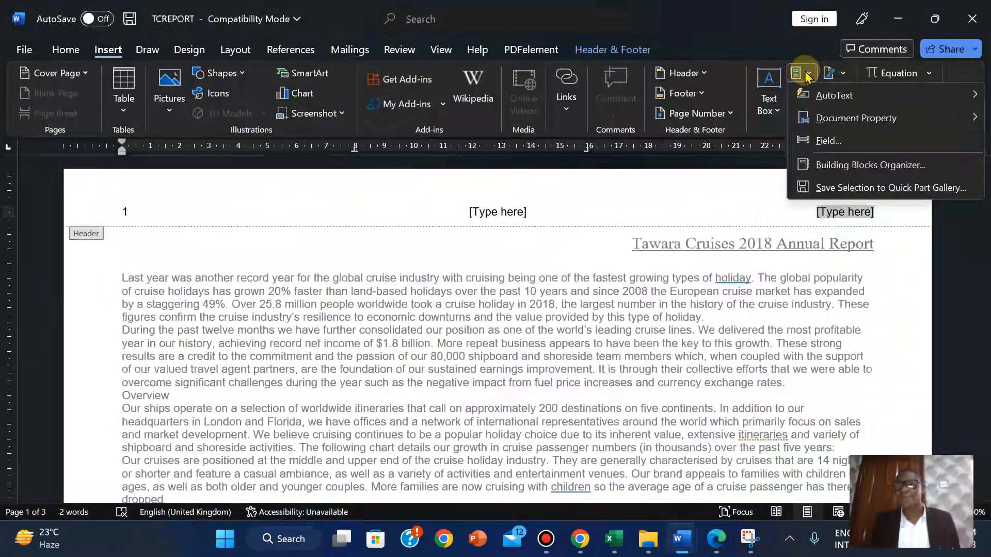
{"action": "left_click", "coordinate": [828, 141]}
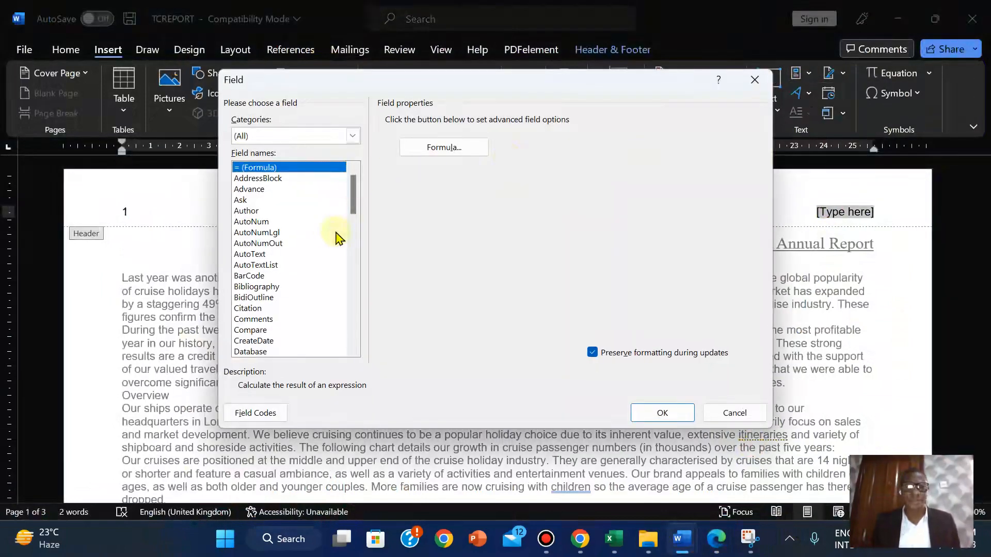
{"action": "left_click_drag", "start_coordinate": [352, 187], "coordinate": [356, 220]}
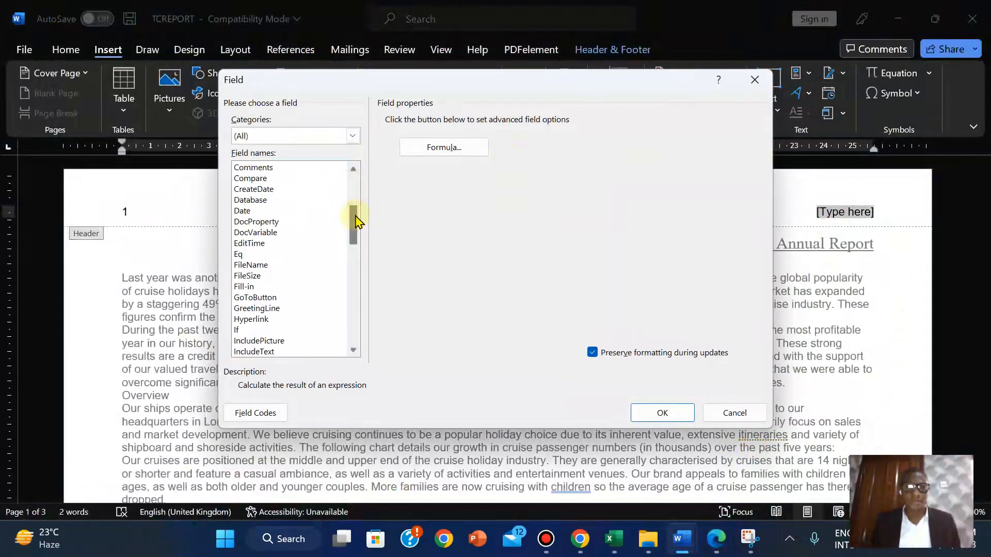
{"action": "left_click", "coordinate": [251, 211]}
{"action": "left_click", "coordinate": [405, 206]}
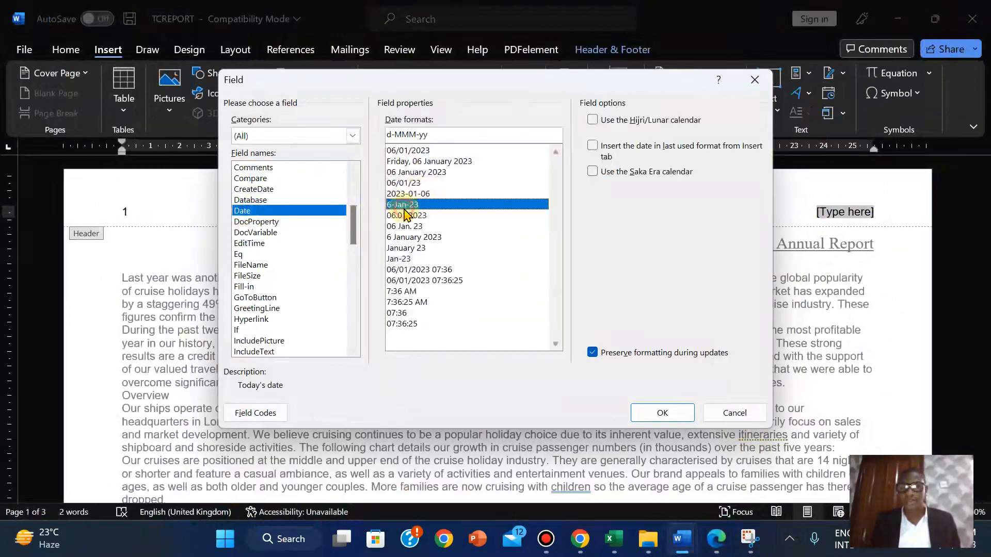
{"action": "left_click", "coordinate": [675, 416]}
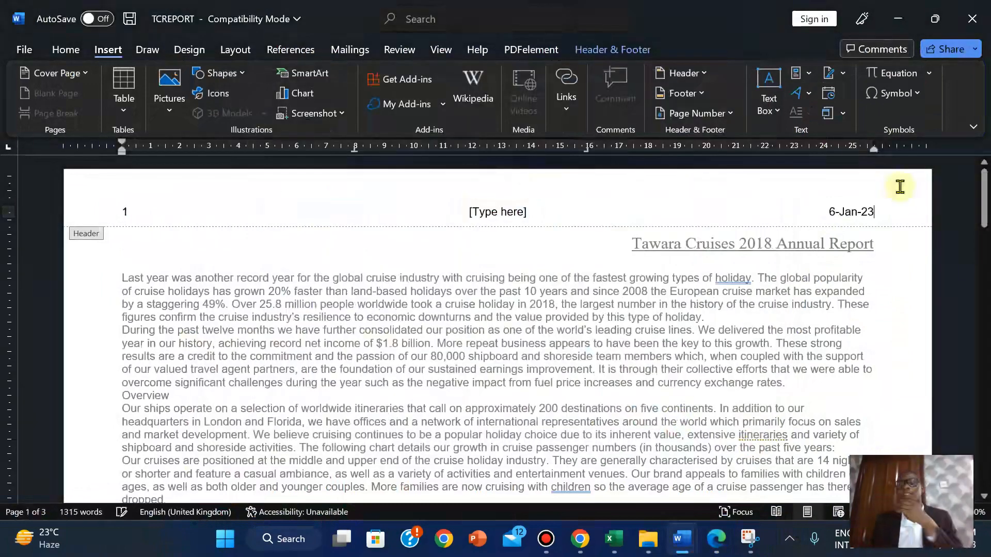
After checking the question paper, delete TCREPORT's centre header placeholder
{"action": "left_click", "coordinate": [717, 547]}
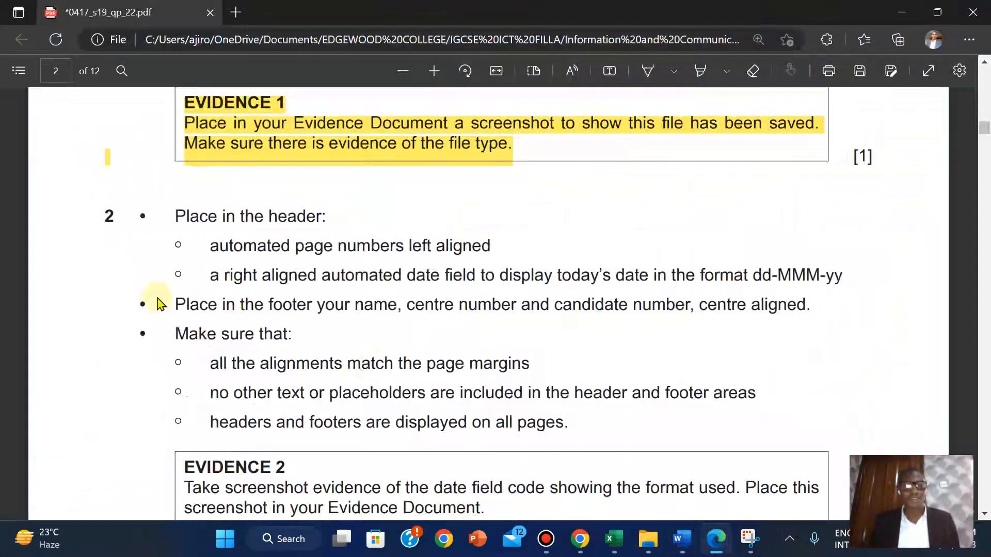
{"action": "mouse_move", "coordinate": [680, 539]}
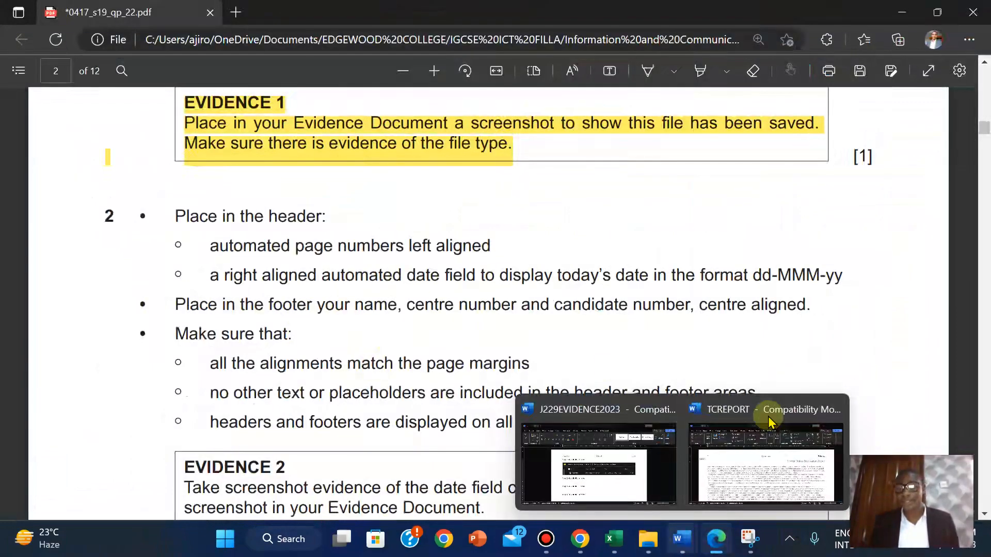
{"action": "left_click", "coordinate": [769, 420]}
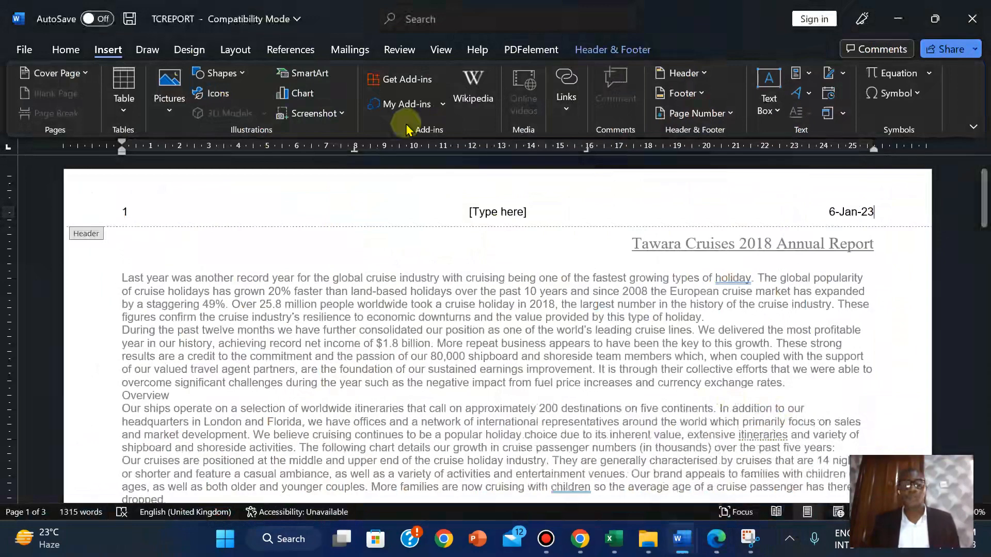
{"action": "left_click", "coordinate": [502, 214]}
{"action": "key", "text": "Delete"}
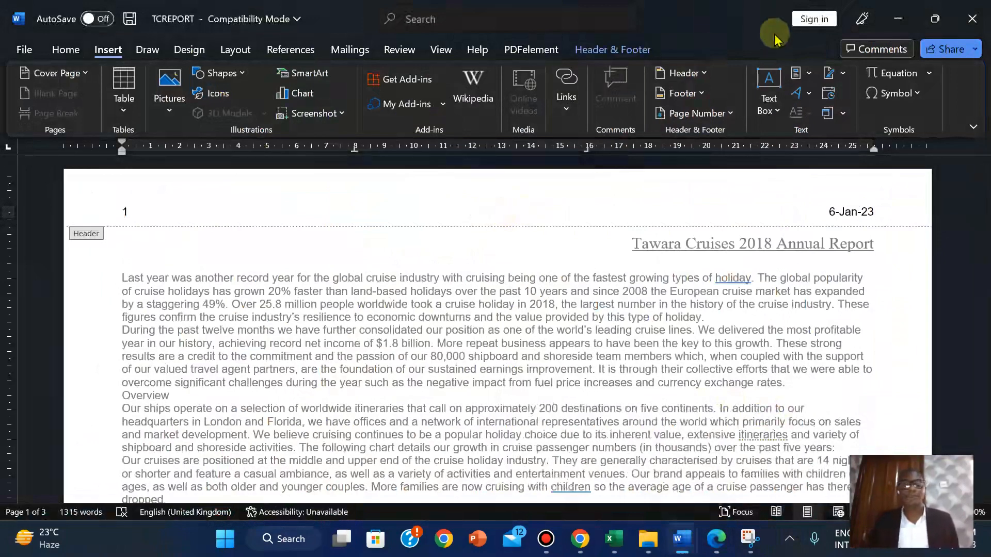
Close header and footer editing and bring up the footer layouts gallery
{"action": "left_click", "coordinate": [629, 49]}
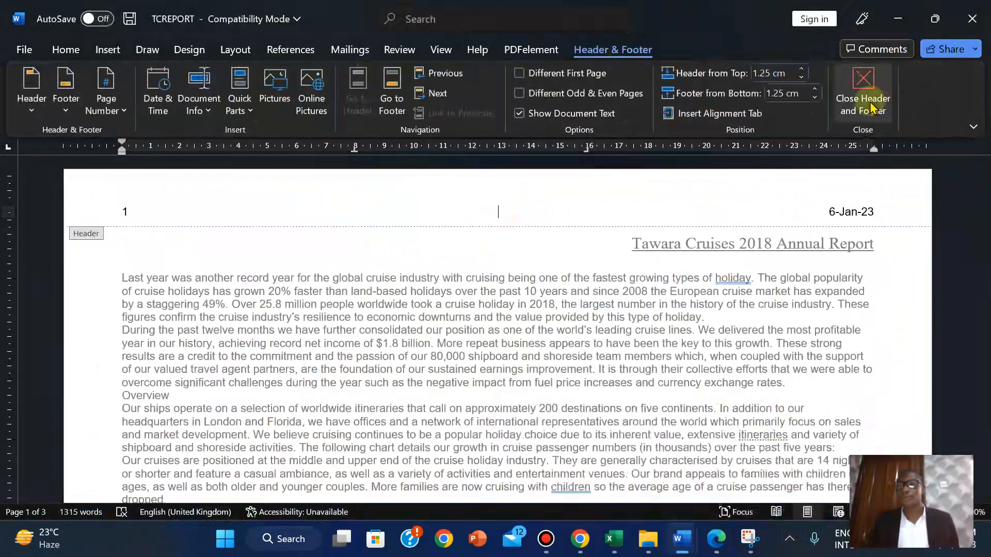
{"action": "left_click", "coordinate": [872, 108]}
{"action": "left_click", "coordinate": [92, 56]}
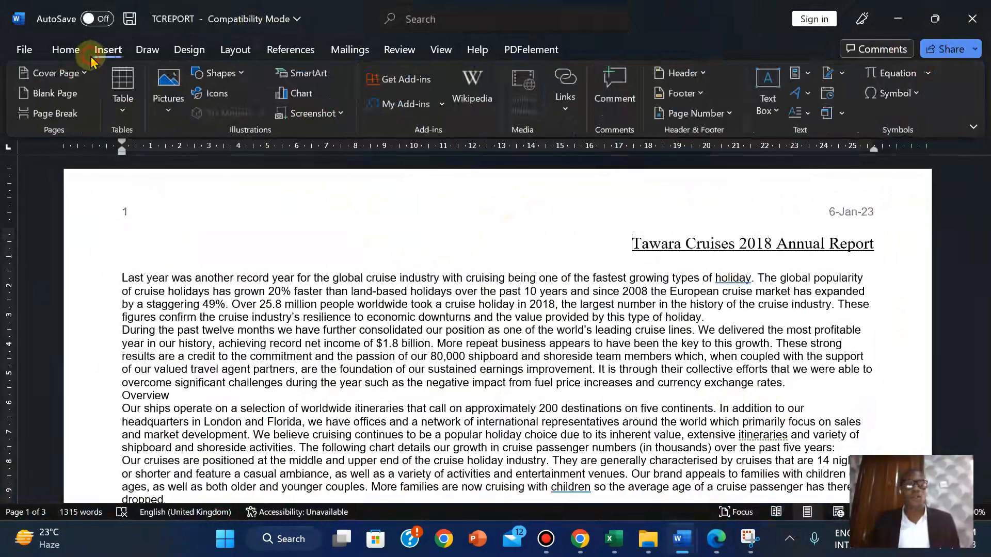
{"action": "left_click", "coordinate": [699, 94]}
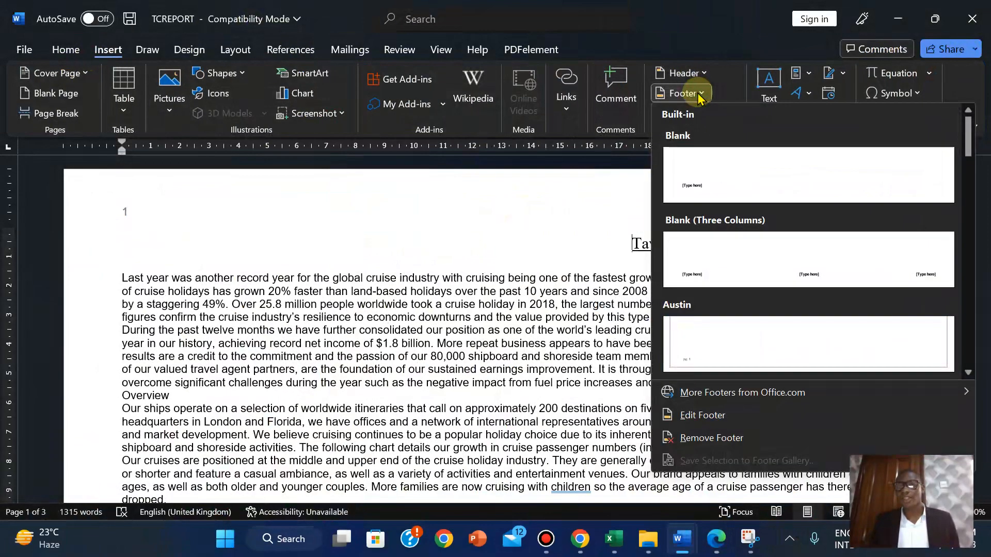
Add a Blank (Three Columns) footer, checking the question paper for its content
{"action": "left_click", "coordinate": [751, 258]}
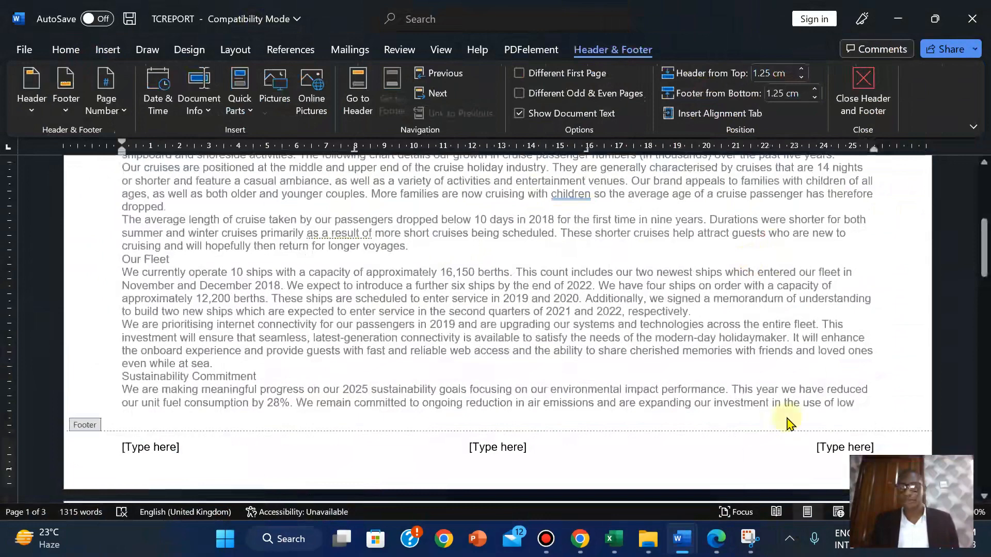
{"action": "left_click", "coordinate": [716, 539]}
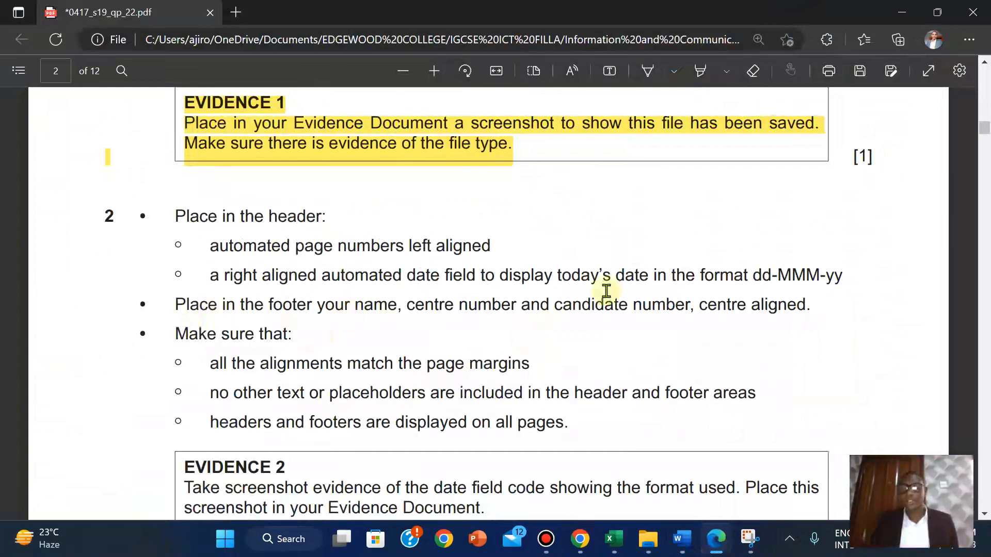
{"action": "mouse_move", "coordinate": [682, 539]}
{"action": "left_click", "coordinate": [735, 499]}
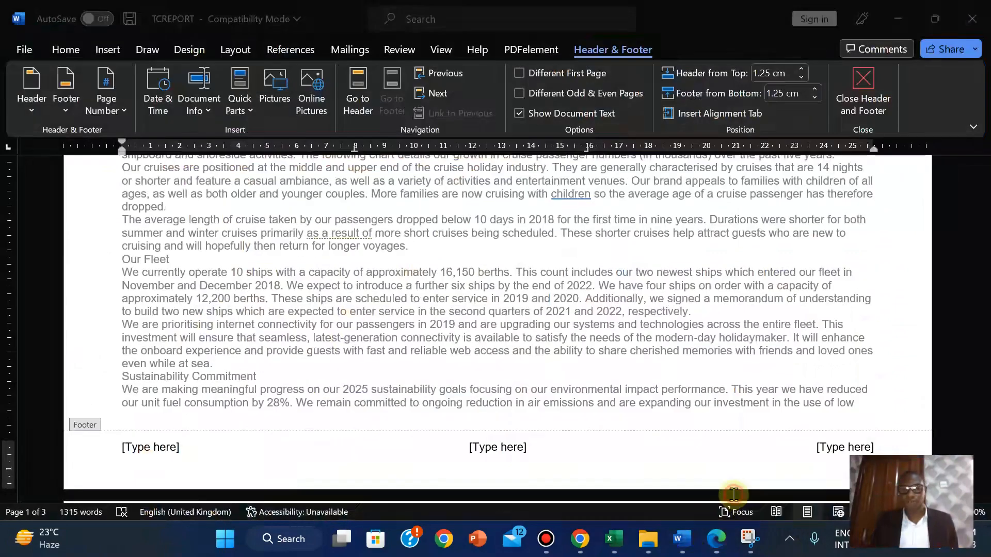
Type the candidate's name, centre number and candidate number into the centre footer placeholder
{"action": "left_click", "coordinate": [475, 450]}
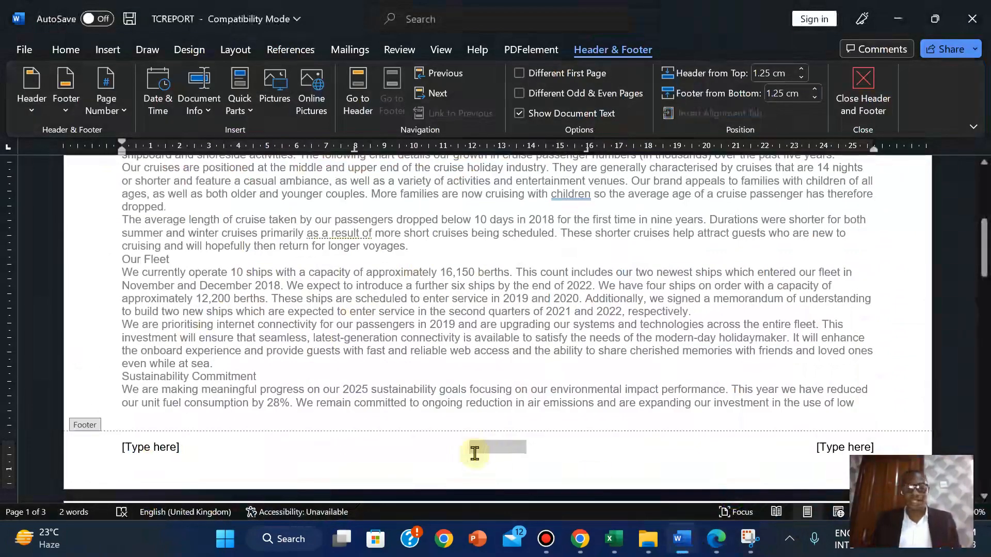
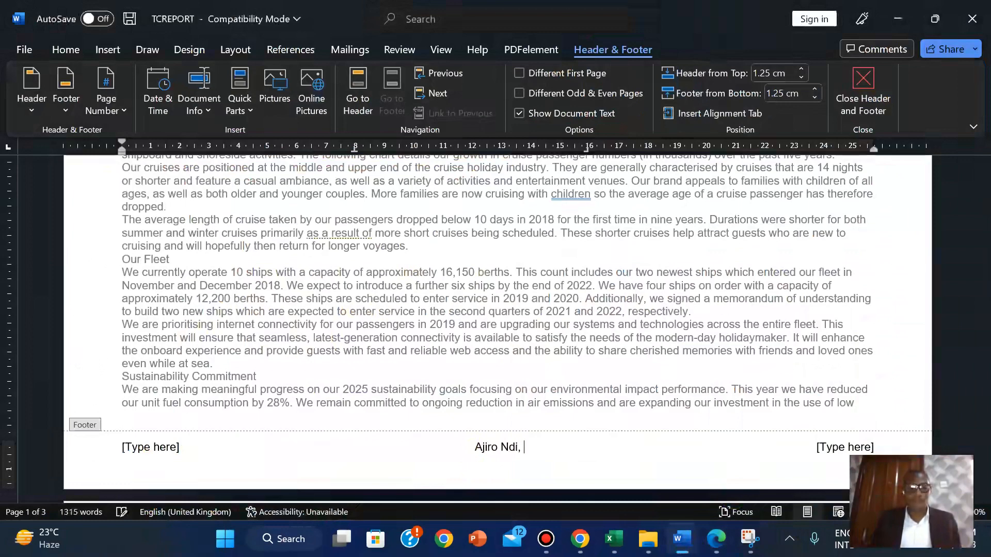
{"action": "type", "text": " NG06"}
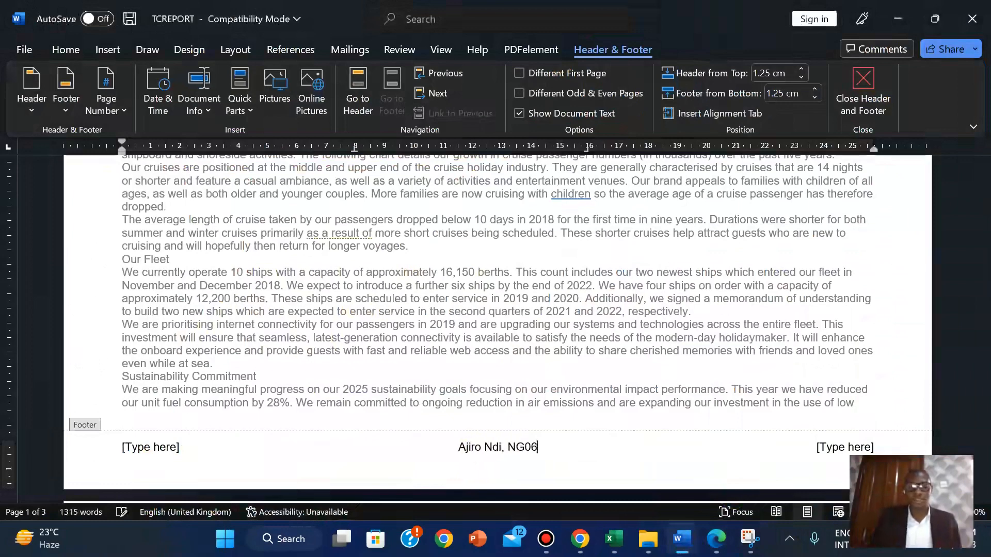
{"action": "type", "text": "4"}
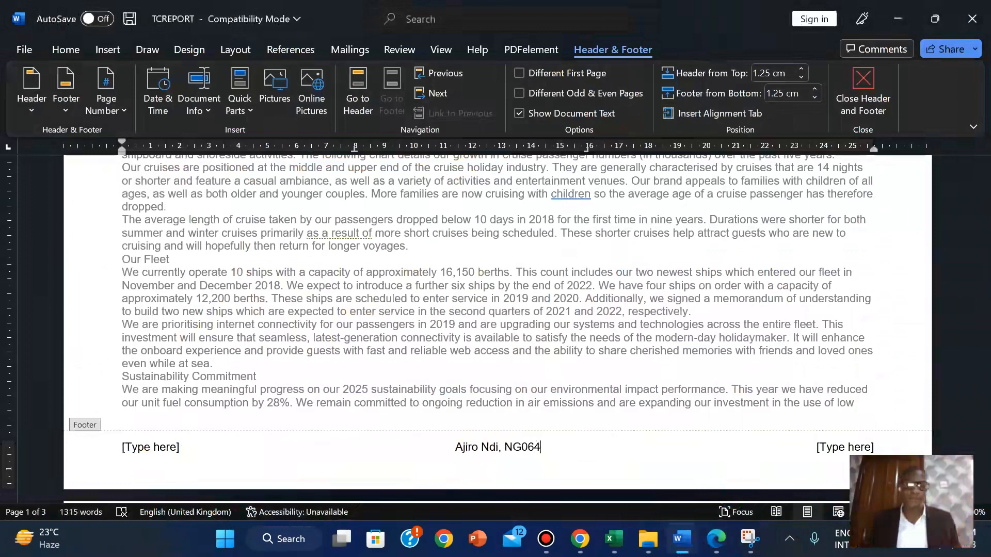
{"action": "type", "text": ","}
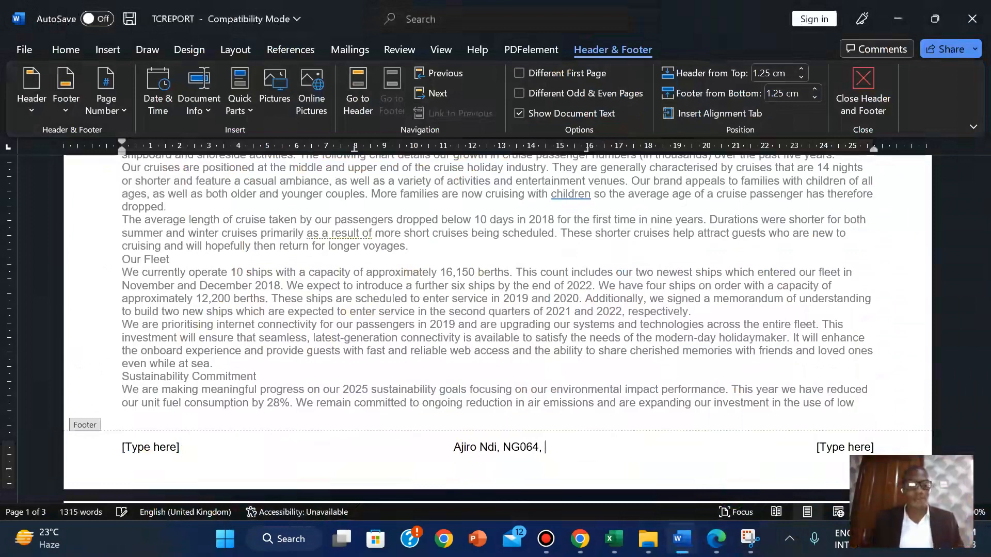
{"action": "type", "text": " 2"}
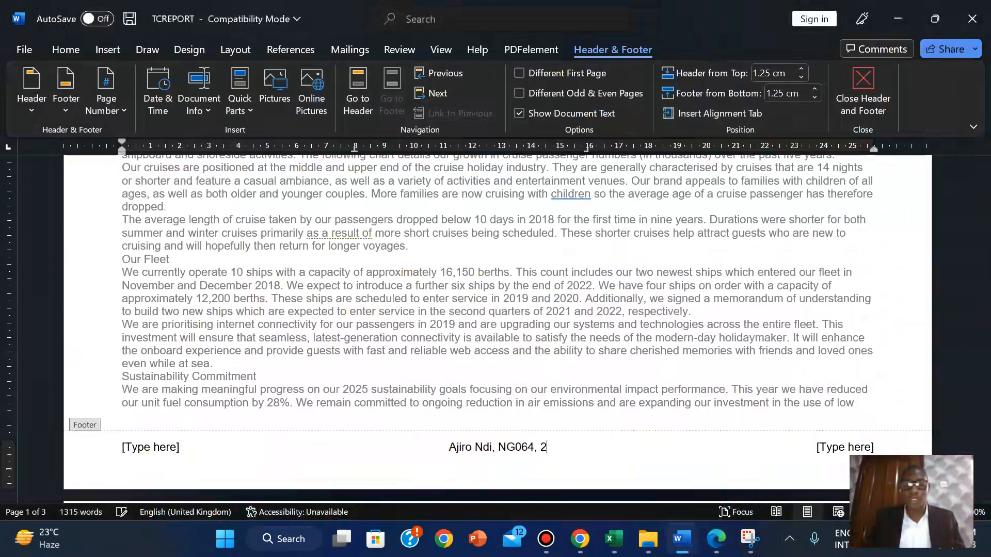
{"action": "type", "text": "023"}
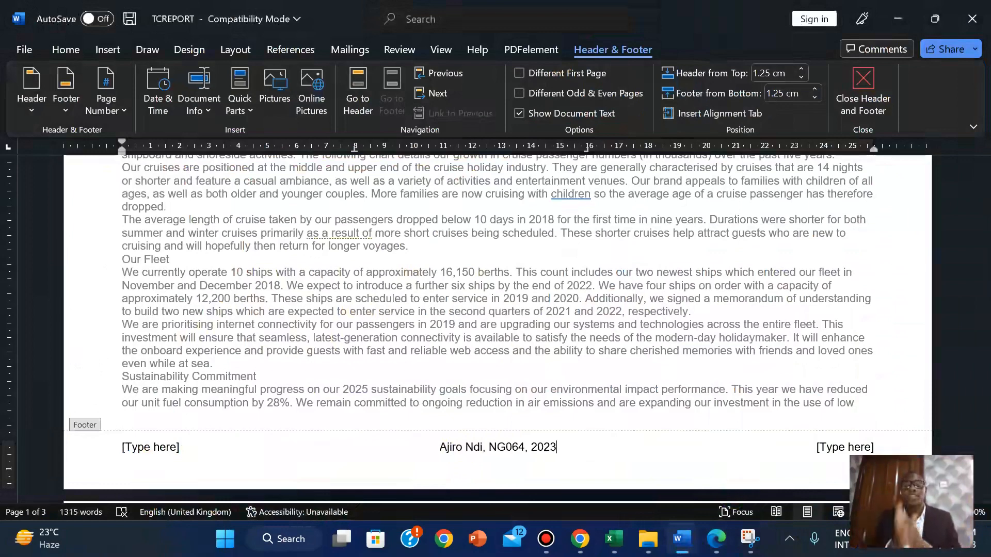
{"action": "left_click", "coordinate": [716, 539]}
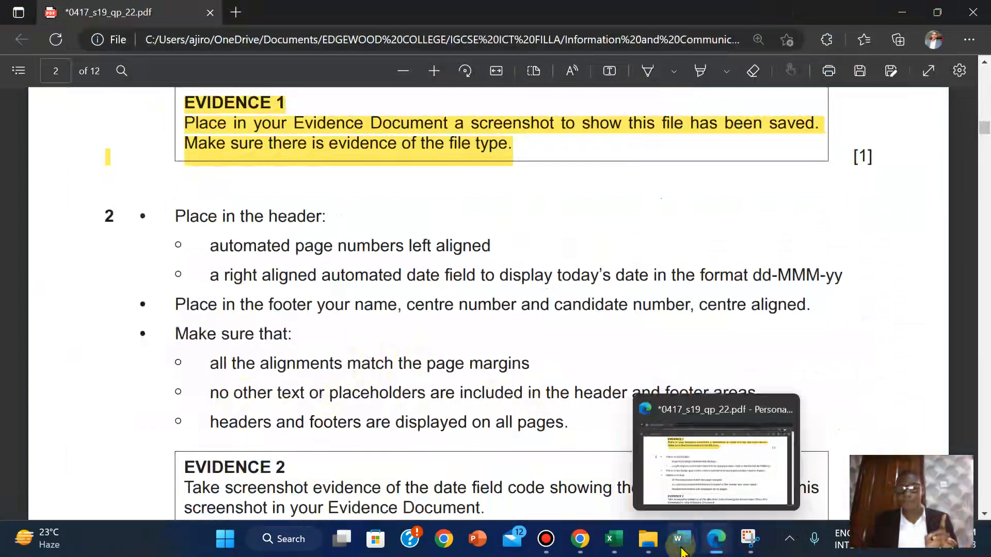
Toggle the View gridlines on, then turn them off again
{"action": "mouse_move", "coordinate": [681, 550]}
{"action": "left_click", "coordinate": [757, 467]}
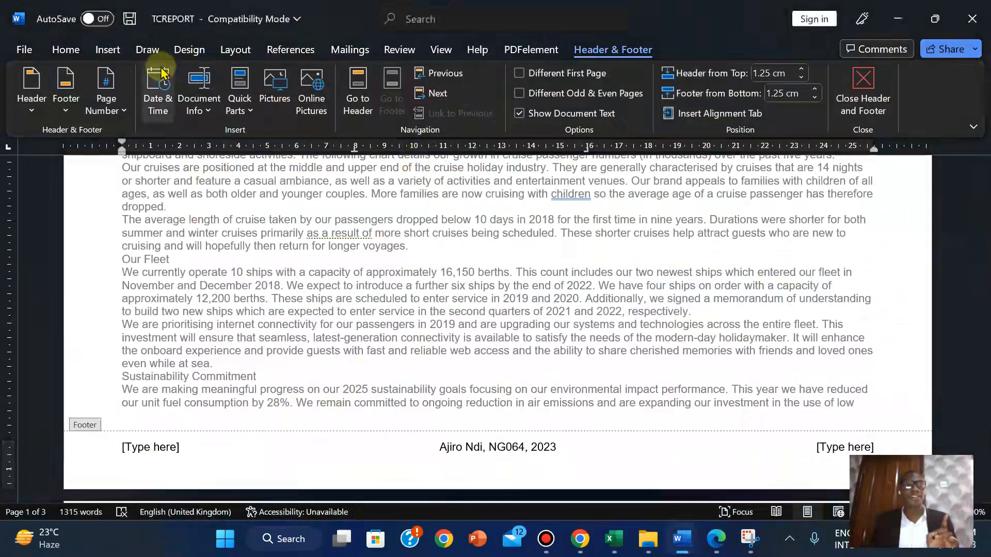
{"action": "left_click", "coordinate": [442, 49]}
{"action": "left_click", "coordinate": [406, 93]}
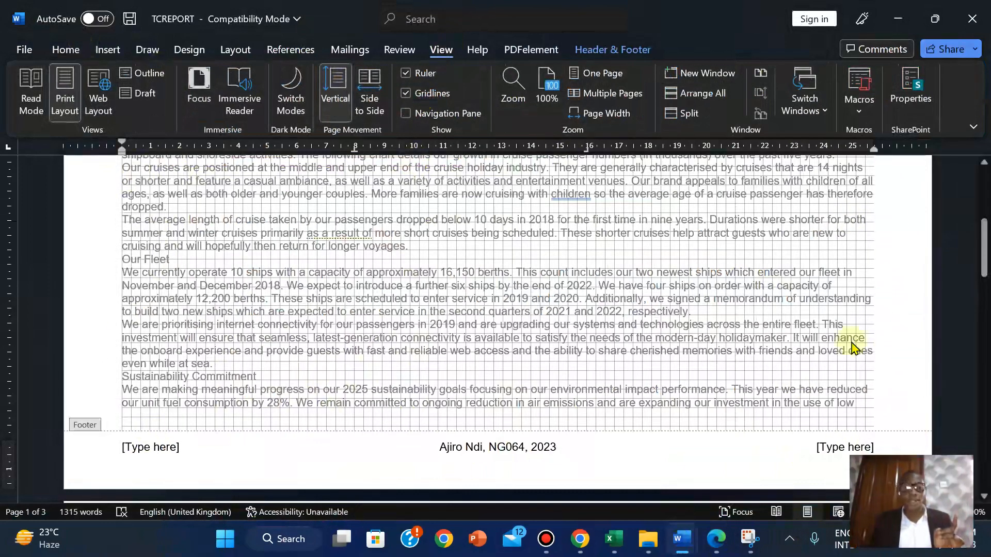
{"action": "left_click", "coordinate": [407, 95]}
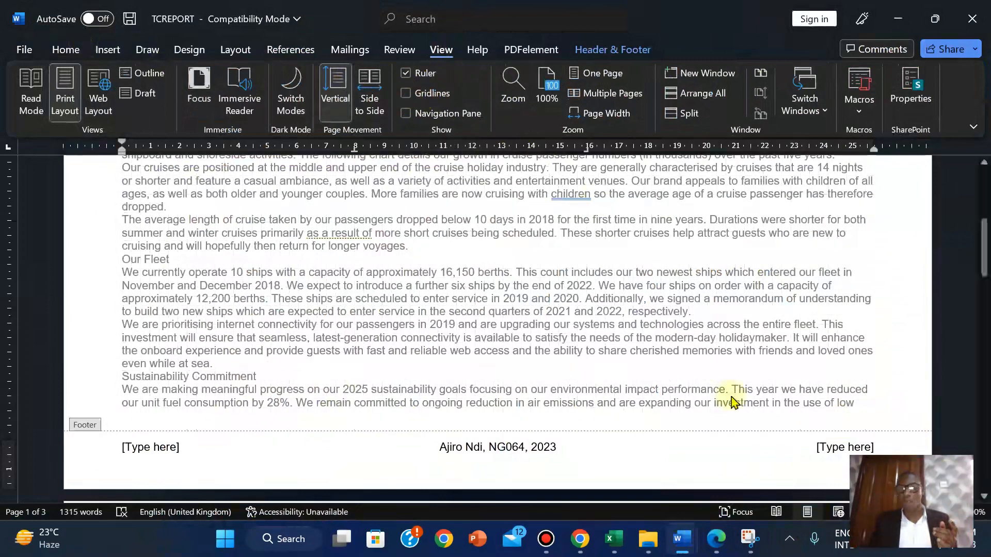
Delete the left and right footer placeholders, leaving only the centred candidate details
{"action": "left_click", "coordinate": [716, 541]}
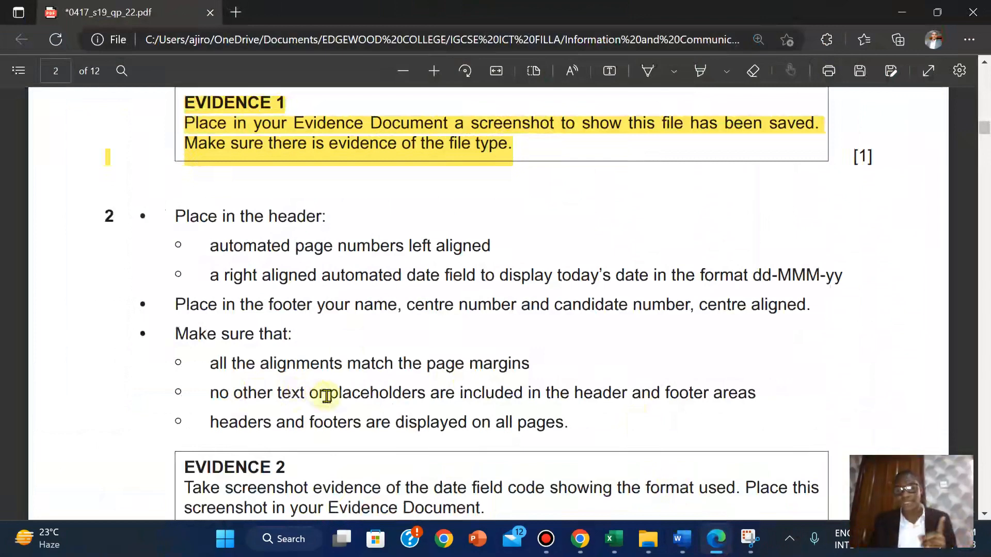
{"action": "mouse_move", "coordinate": [682, 539]}
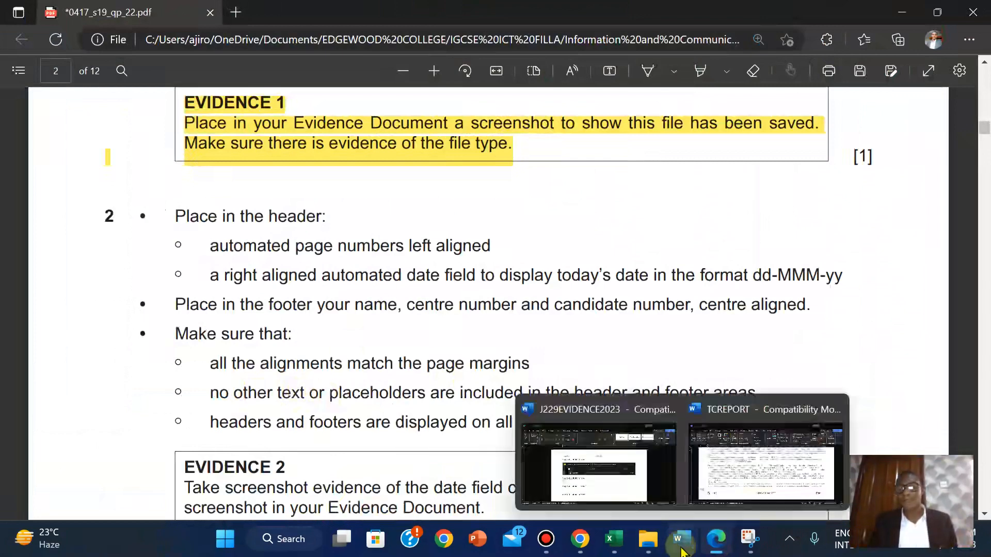
{"action": "left_click", "coordinate": [765, 461]}
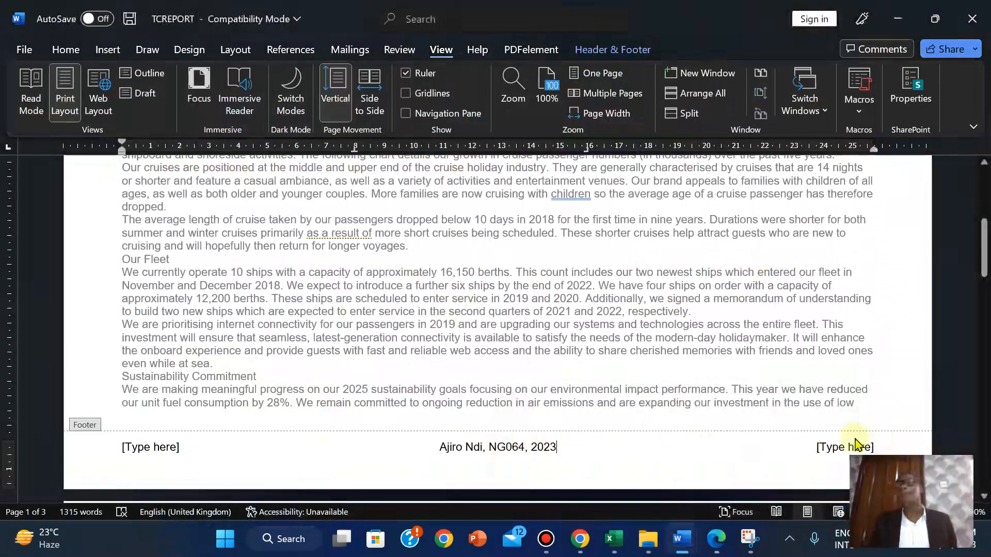
{"action": "left_click", "coordinate": [843, 446]}
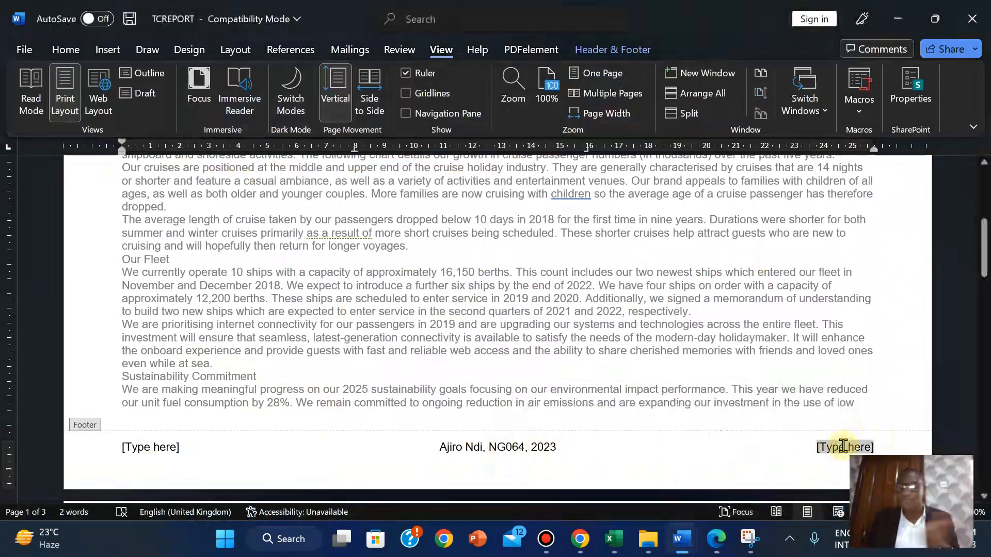
{"action": "key", "text": "Delete"}
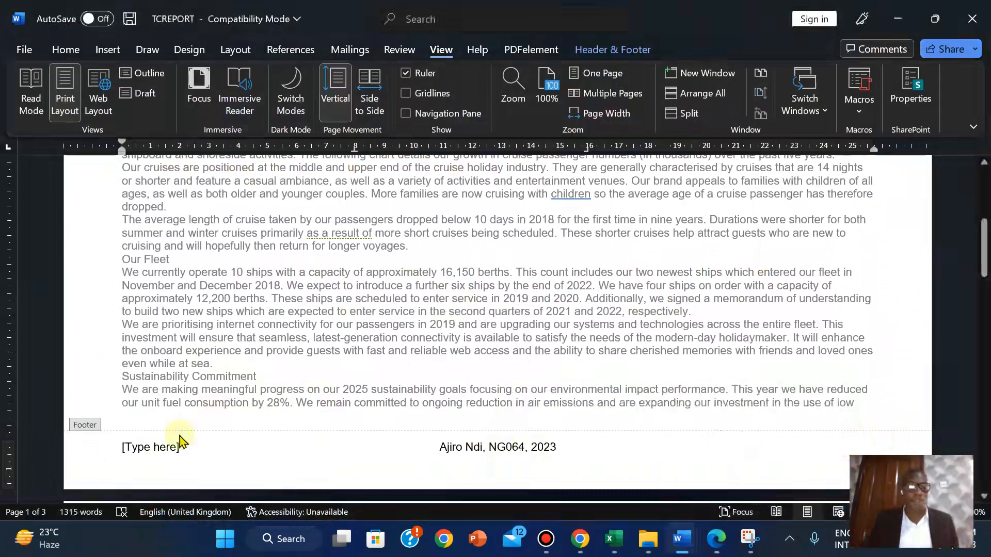
{"action": "left_click", "coordinate": [145, 445]}
{"action": "key", "text": "Delete"}
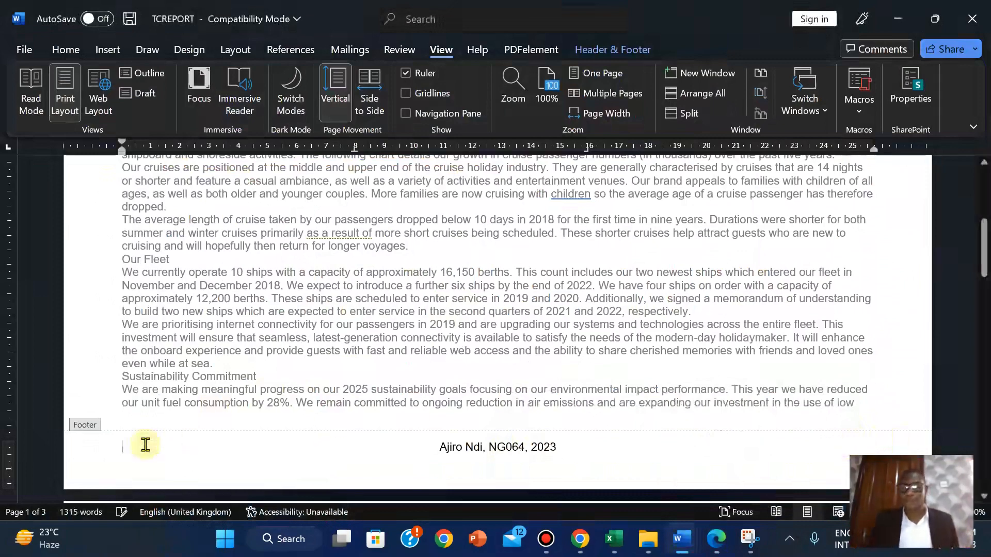
{"action": "left_click", "coordinate": [715, 539]}
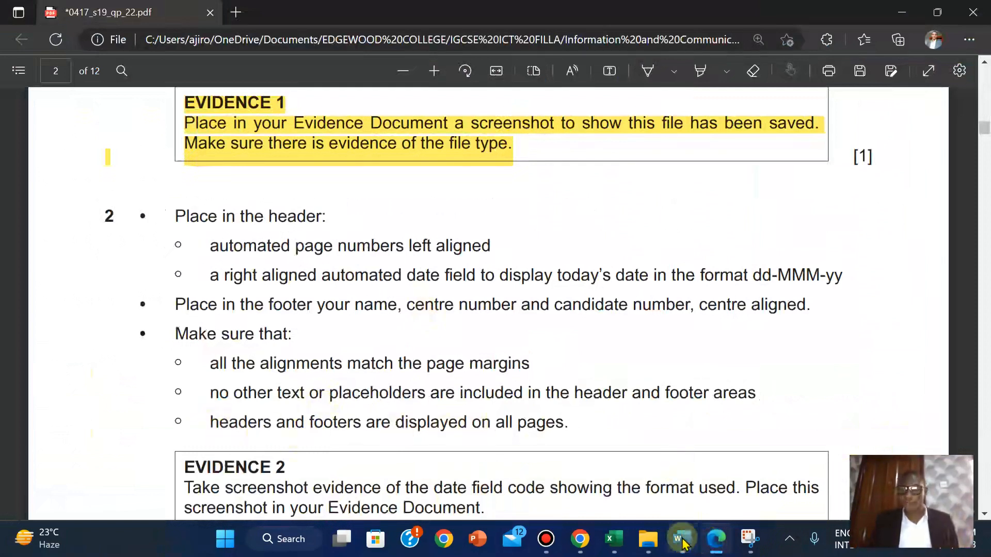
{"action": "mouse_move", "coordinate": [682, 542]}
{"action": "left_click", "coordinate": [769, 454]}
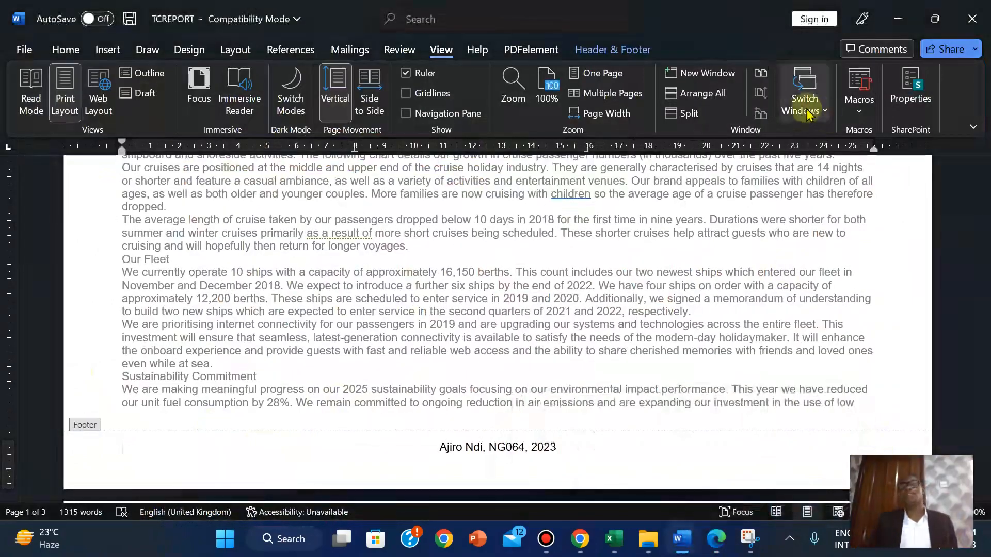
{"action": "left_click", "coordinate": [630, 49]}
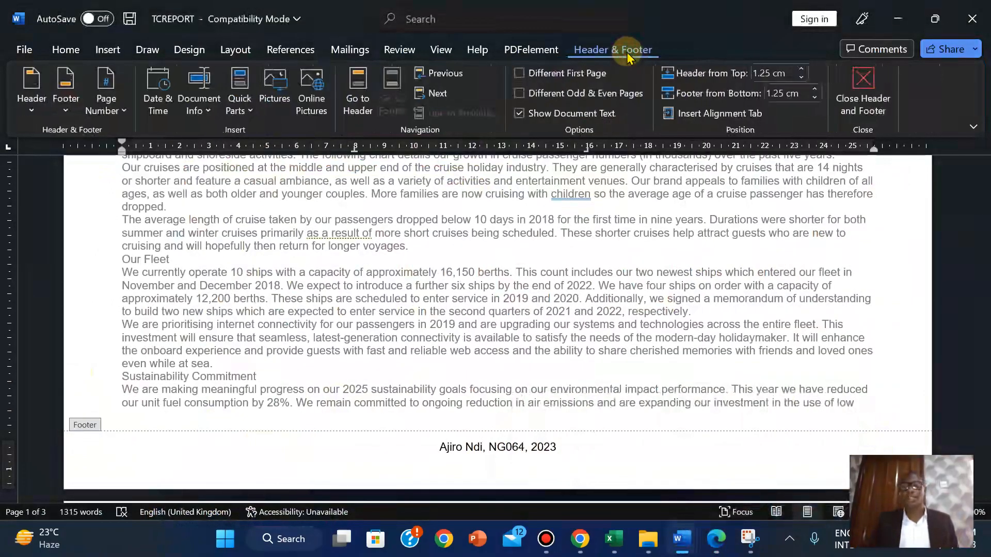
Close header and footer editing, then scroll the question paper to the Evidence 2 requirement
{"action": "left_click", "coordinate": [873, 93]}
{"action": "left_click_drag", "start_coordinate": [985, 175], "coordinate": [946, 137]}
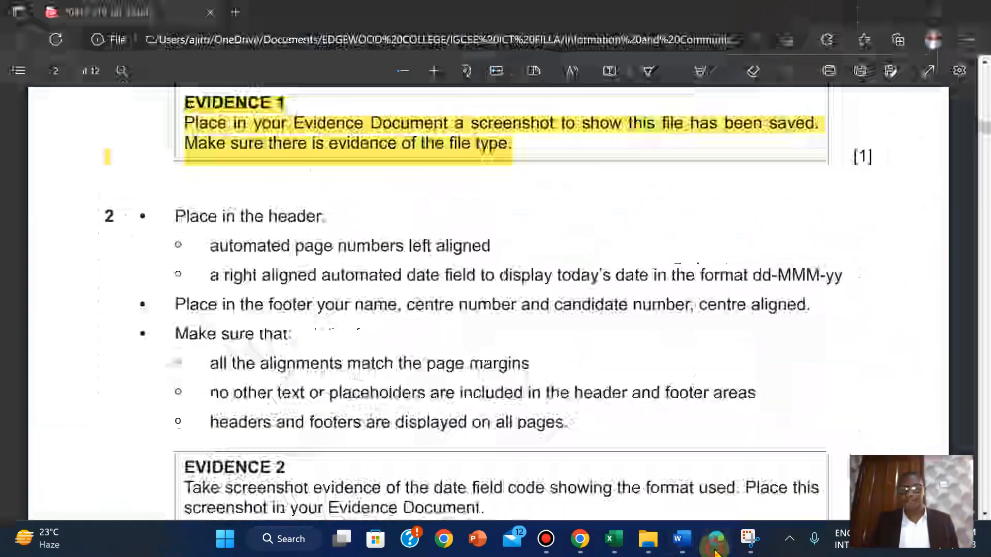
{"action": "left_click", "coordinate": [716, 536]}
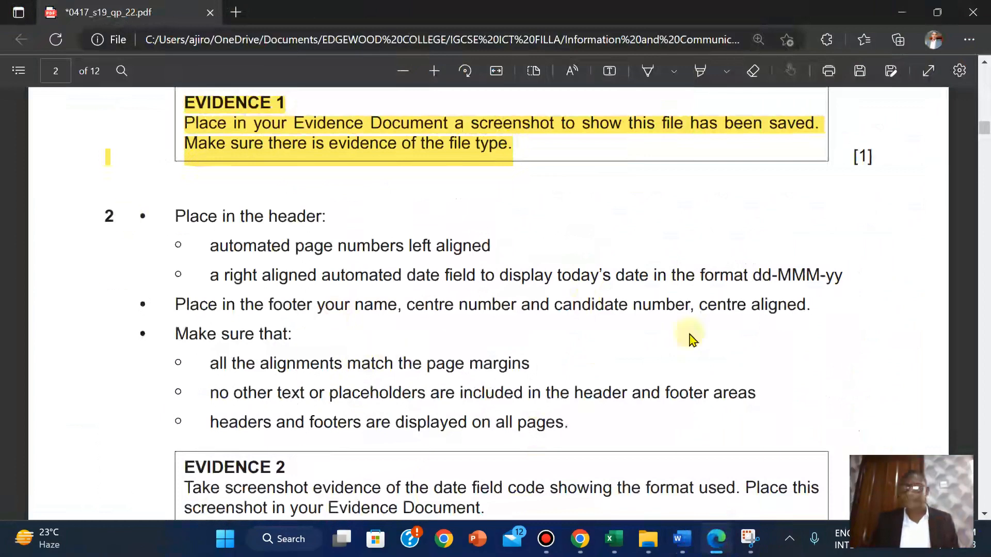
{"action": "scroll", "coordinate": [705, 312], "scroll_direction": "down", "scroll_amount": 2}
{"action": "scroll", "coordinate": [706, 312], "scroll_direction": "down", "scroll_amount": 1}
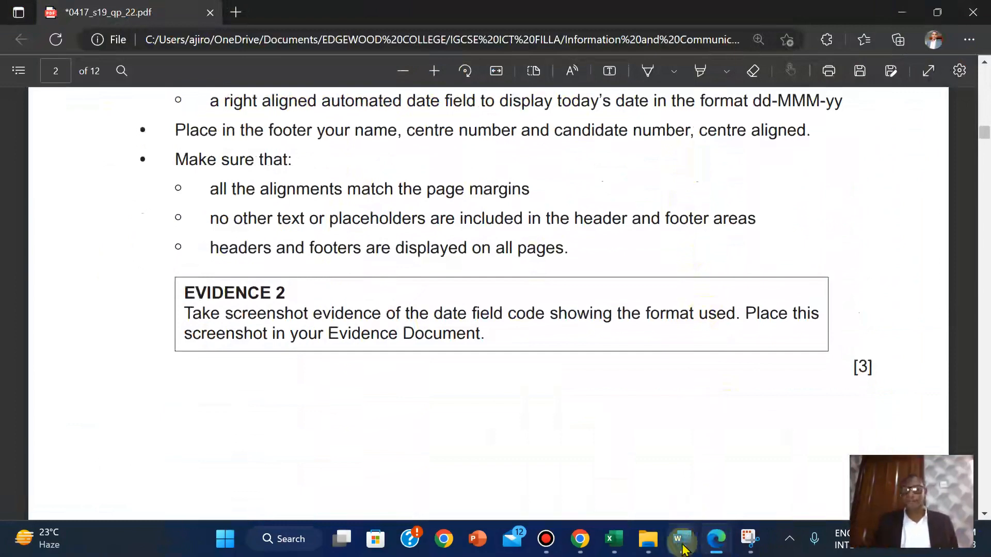
{"action": "mouse_move", "coordinate": [681, 539]}
{"action": "left_click", "coordinate": [752, 424]}
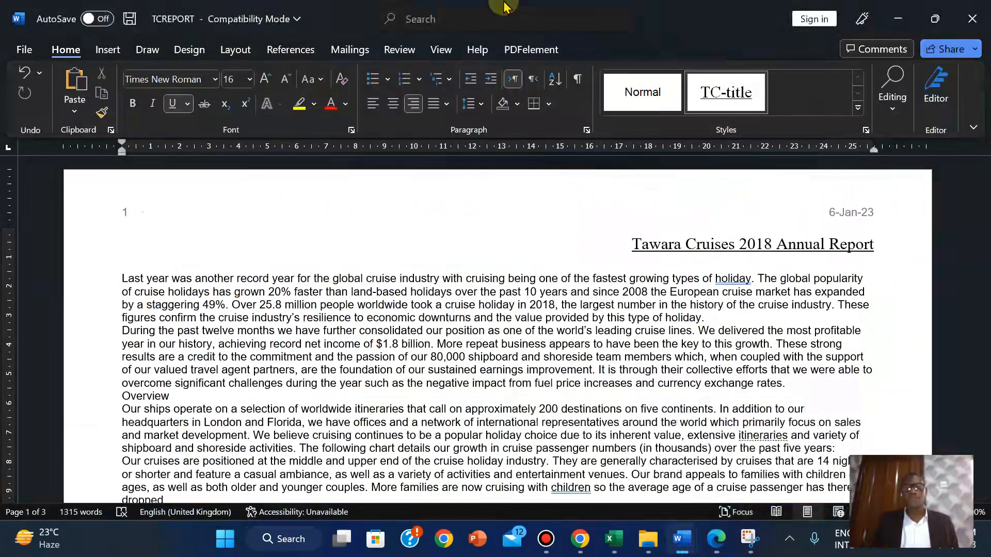
Tick 'Show field codes instead of their values' in Word Options > Advanced so { PAGE } and { DATE } codes show
{"action": "mouse_move", "coordinate": [504, 2]}
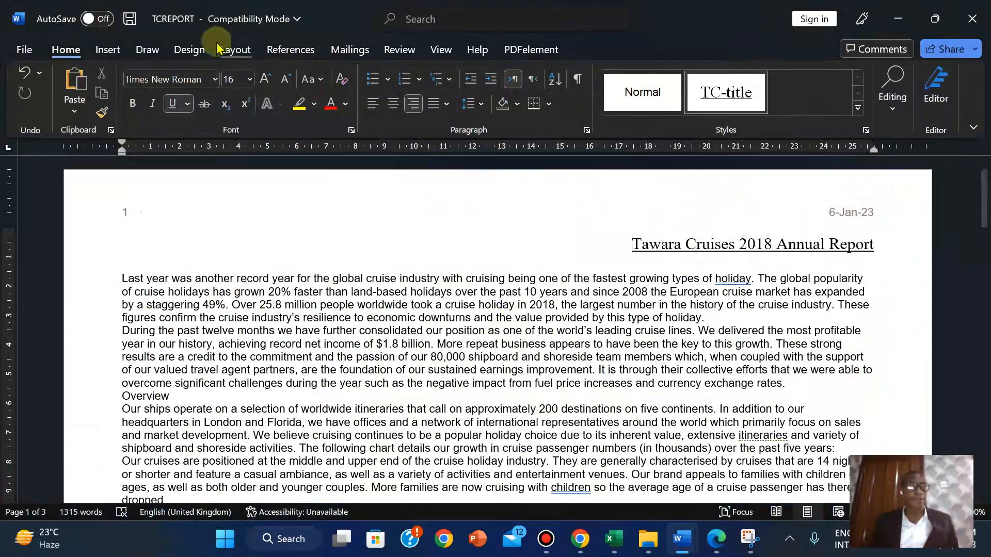
{"action": "left_click", "coordinate": [26, 50]}
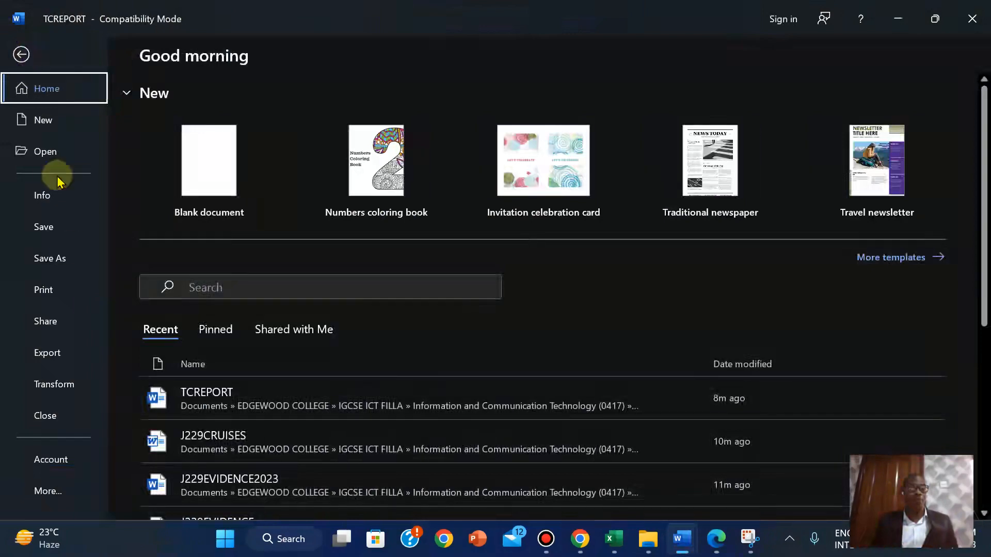
{"action": "left_click", "coordinate": [59, 491]}
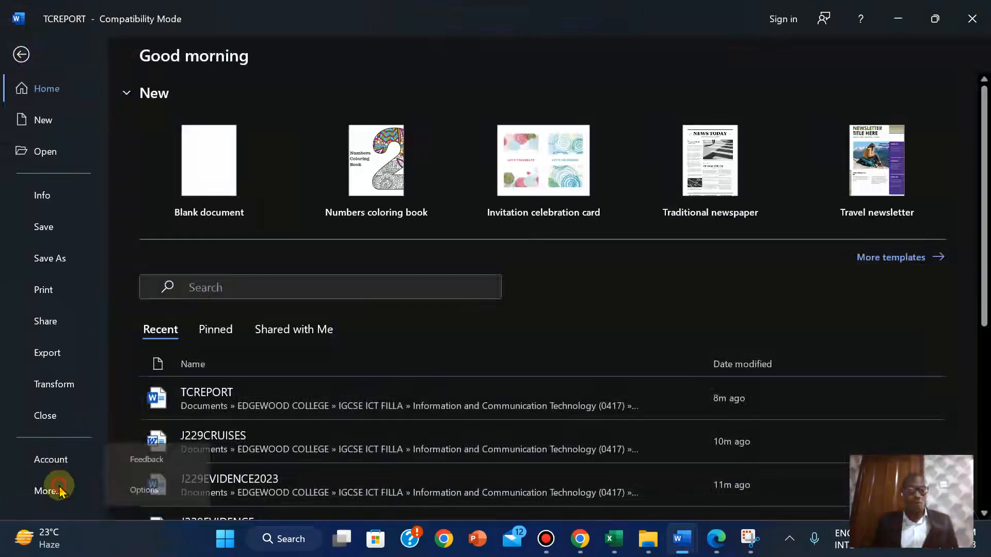
{"action": "left_click", "coordinate": [162, 487]}
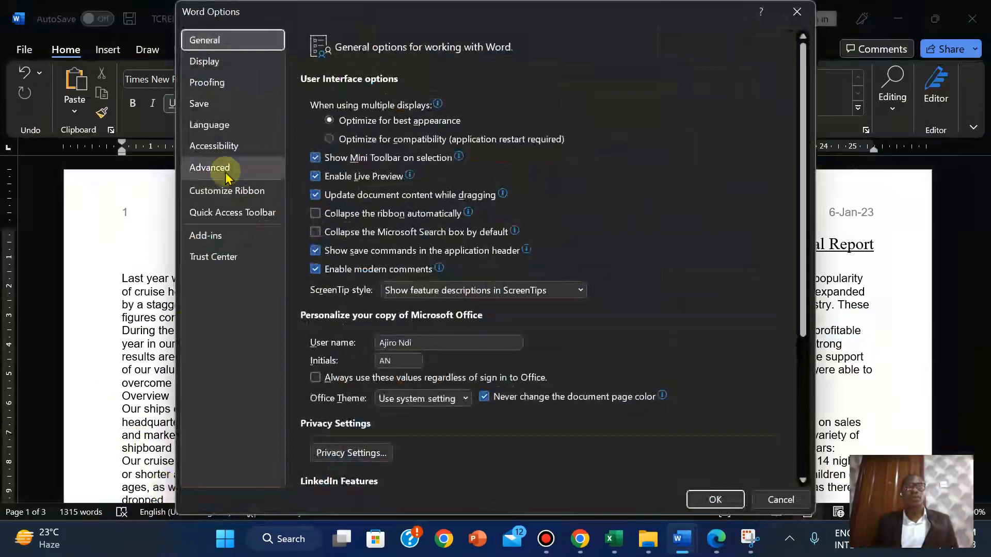
{"action": "left_click", "coordinate": [226, 174]}
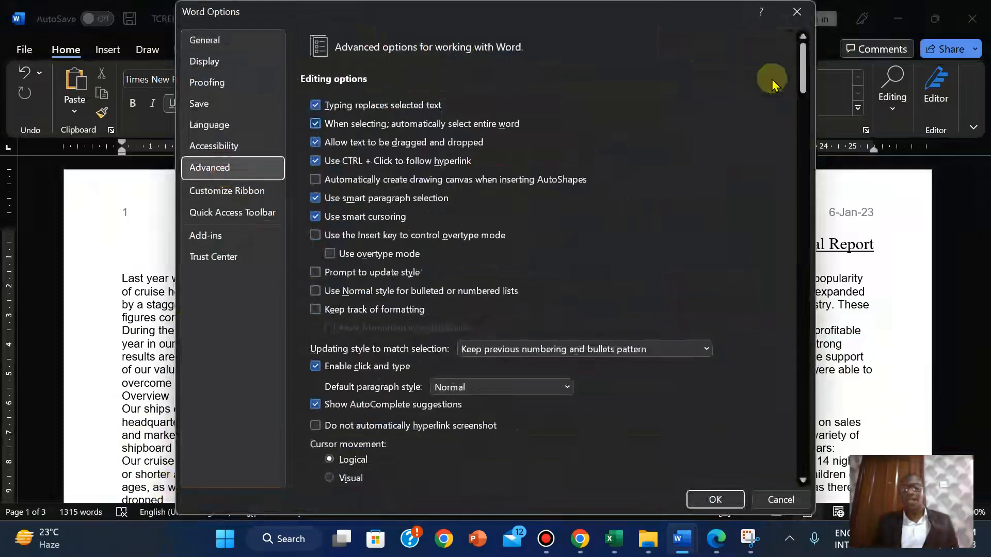
{"action": "left_click_drag", "start_coordinate": [800, 67], "coordinate": [802, 191]}
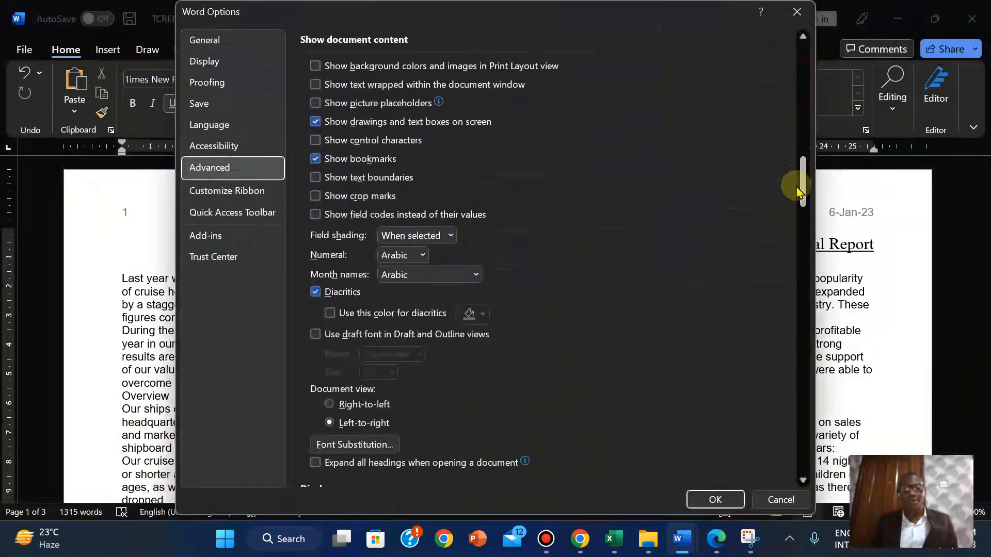
{"action": "left_click", "coordinate": [315, 215]}
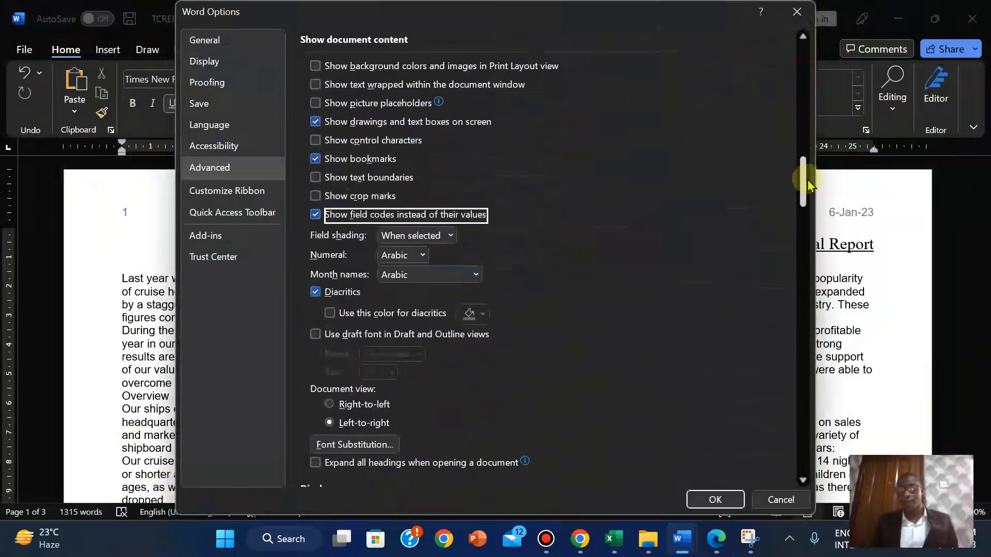
{"action": "scroll", "coordinate": [806, 176], "scroll_direction": "up", "scroll_amount": 3}
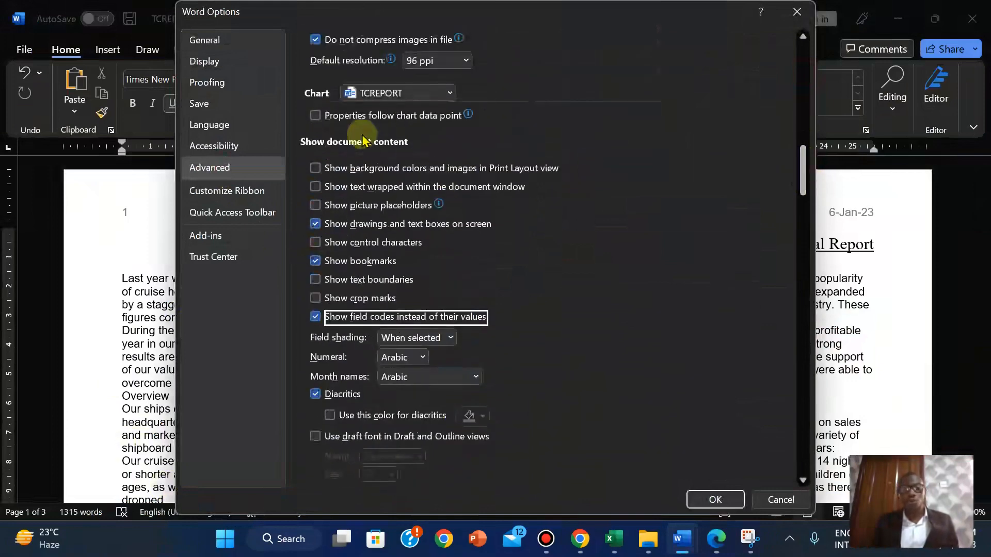
{"action": "left_click", "coordinate": [719, 498]}
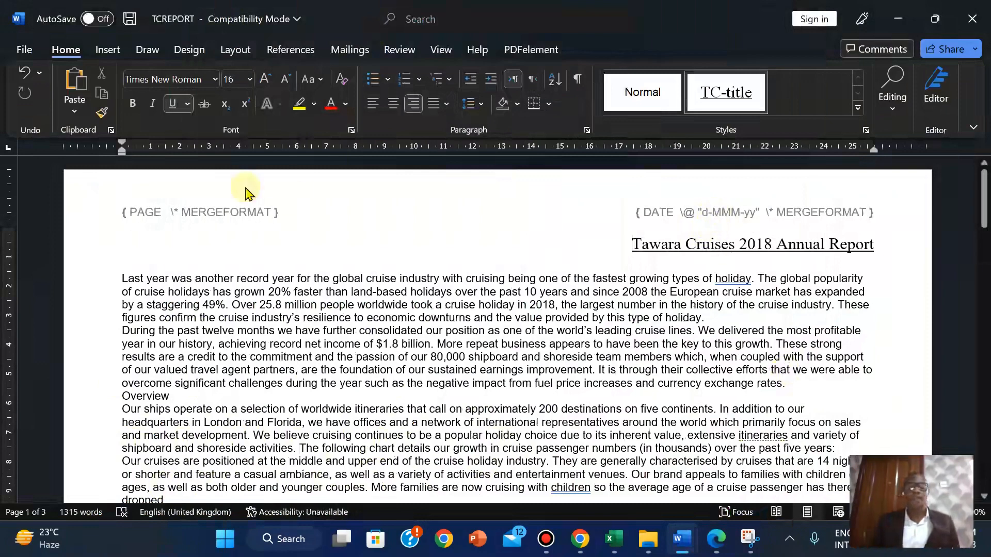
After checking the question paper, open TCREPORT's header for editing
{"action": "left_click", "coordinate": [716, 539]}
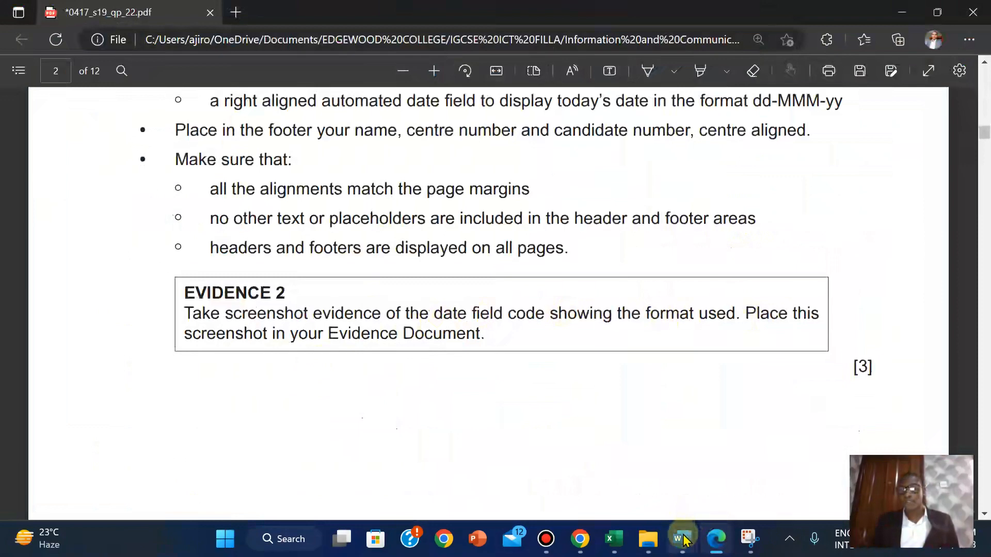
{"action": "mouse_move", "coordinate": [682, 536]}
{"action": "left_click", "coordinate": [752, 494]}
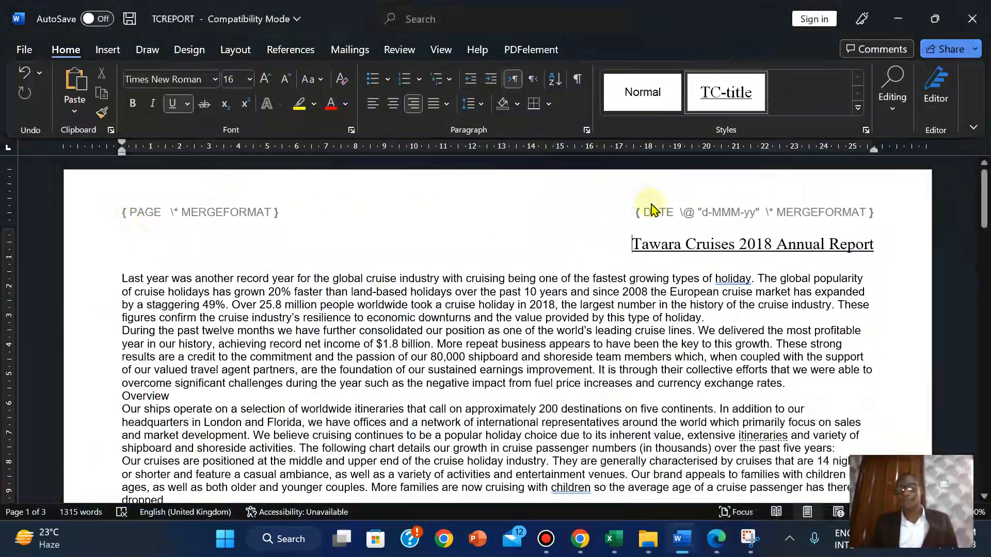
{"action": "double_click", "coordinate": [607, 203]}
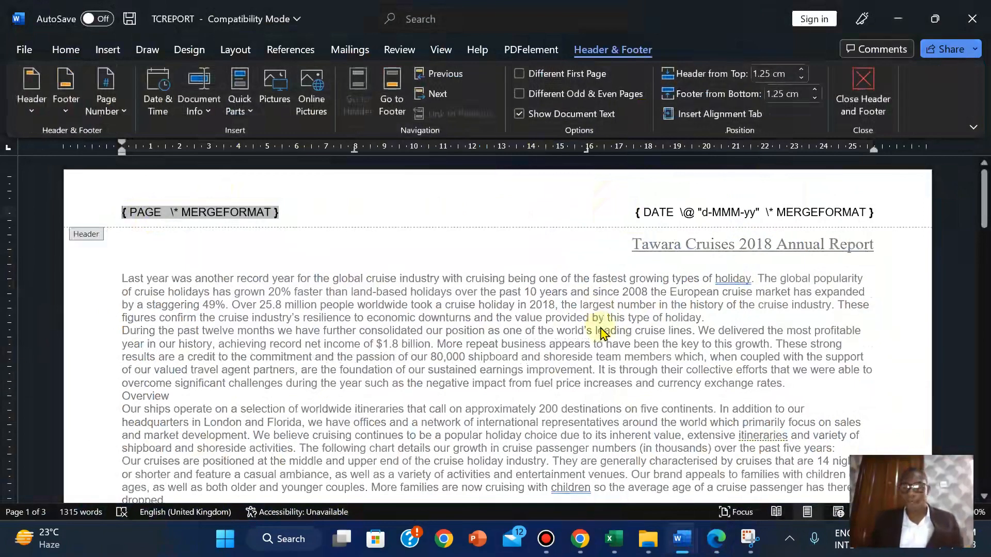
Snip the header's { DATE \@ "d-MMM-yy" } field code and switch to J229EVIDENCE2023
{"action": "left_click", "coordinate": [748, 539]}
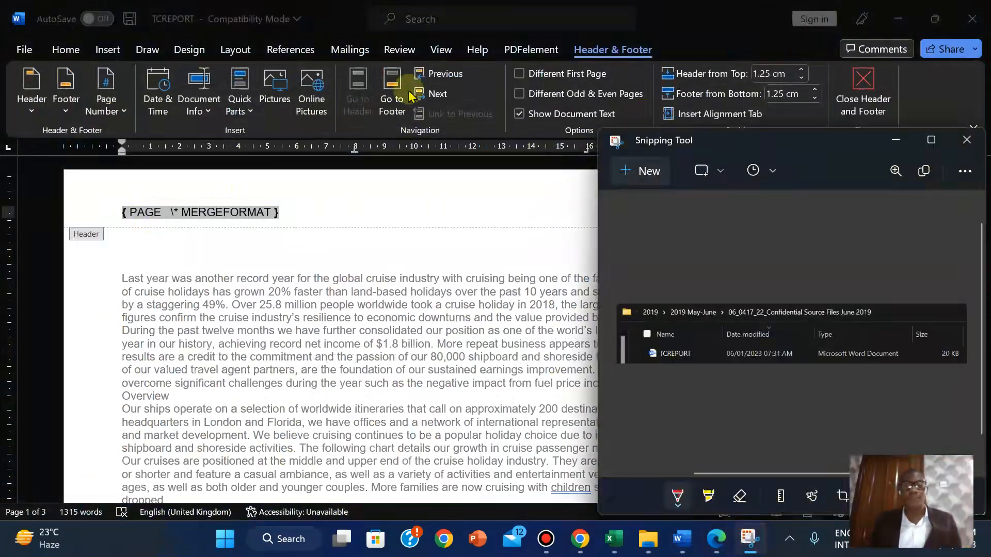
{"action": "left_click", "coordinate": [638, 171]}
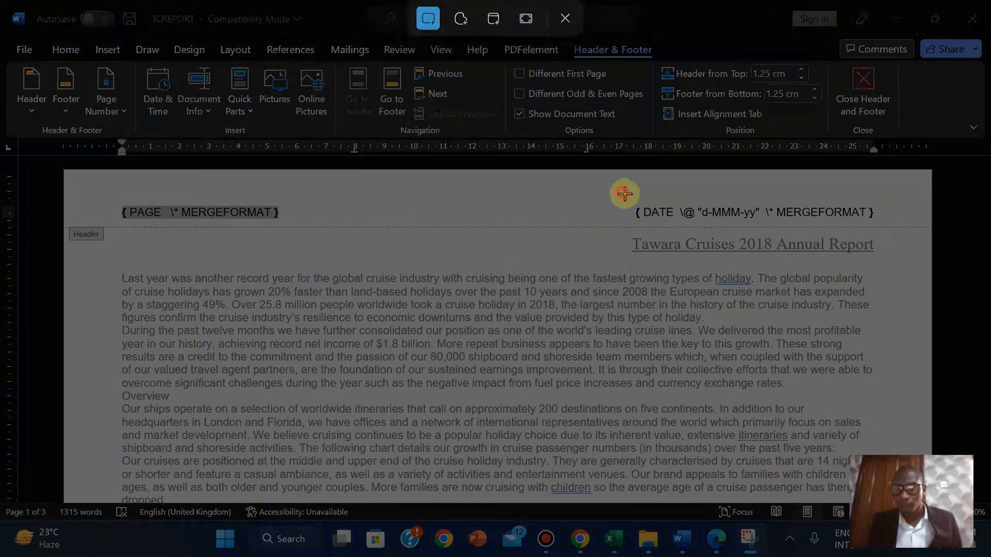
{"action": "left_click_drag", "start_coordinate": [625, 194], "coordinate": [885, 226]}
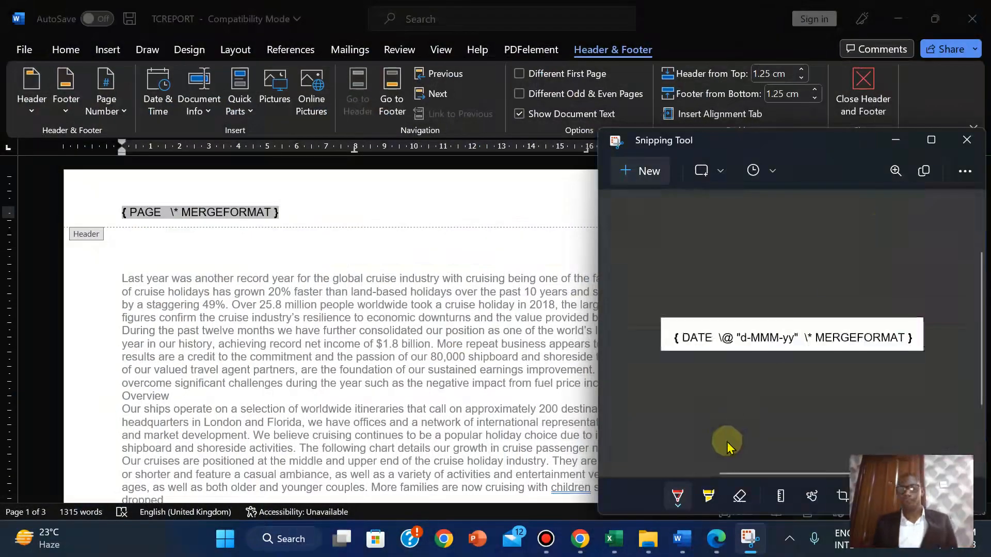
{"action": "left_click", "coordinate": [681, 547]}
{"action": "left_click", "coordinate": [597, 477]}
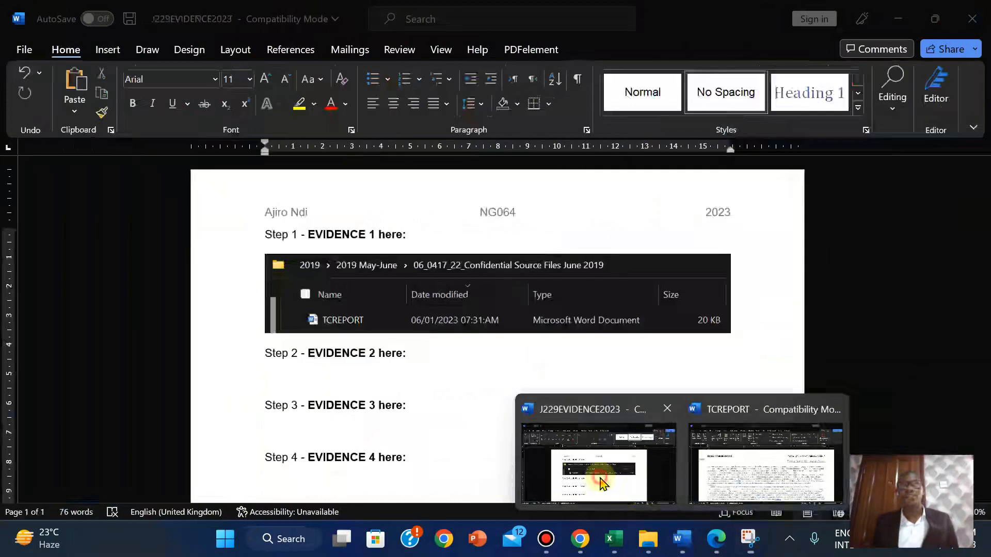
Paste the DATE field code snip under Step 2 and enlarge it for readability
{"action": "left_click", "coordinate": [261, 381]}
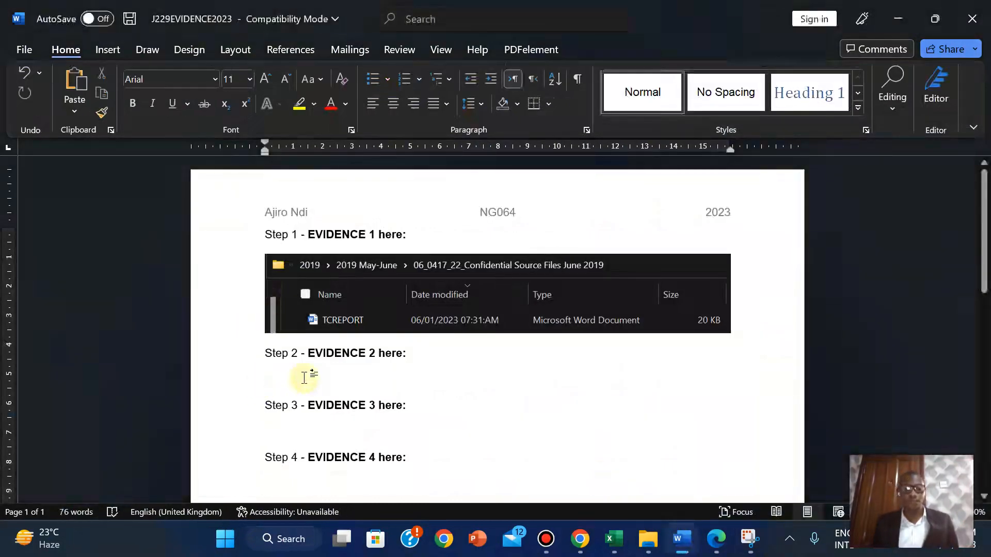
{"action": "key", "text": "ctrl+v"}
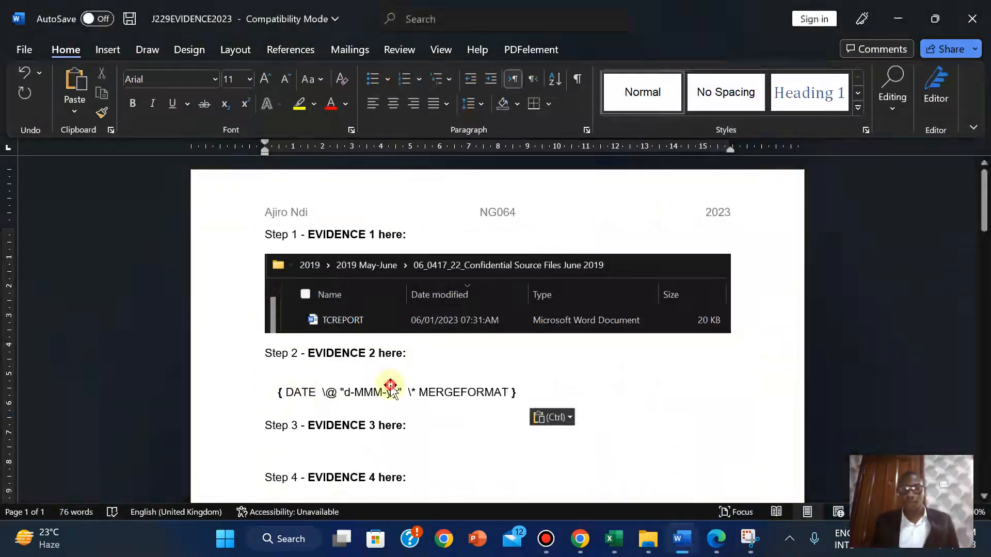
{"action": "left_click", "coordinate": [391, 387]}
{"action": "left_click_drag", "start_coordinate": [530, 412], "coordinate": [717, 420]}
{"action": "left_click", "coordinate": [733, 418]}
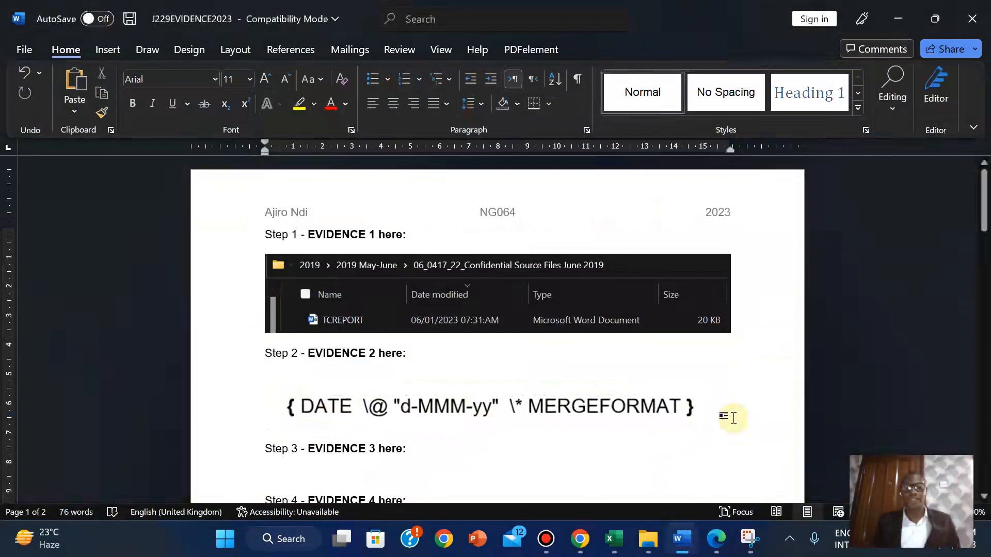
{"action": "left_click", "coordinate": [716, 546]}
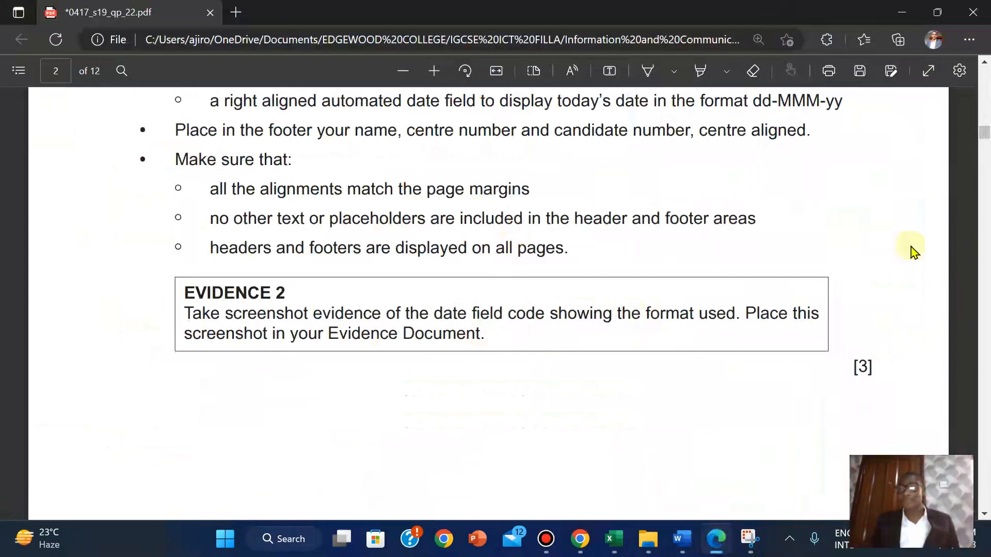
Highlight question 2's instructions and evidence box in yellow, then scroll to page 3's house style table
{"action": "scroll", "coordinate": [985, 133], "scroll_direction": "up", "scroll_amount": 2}
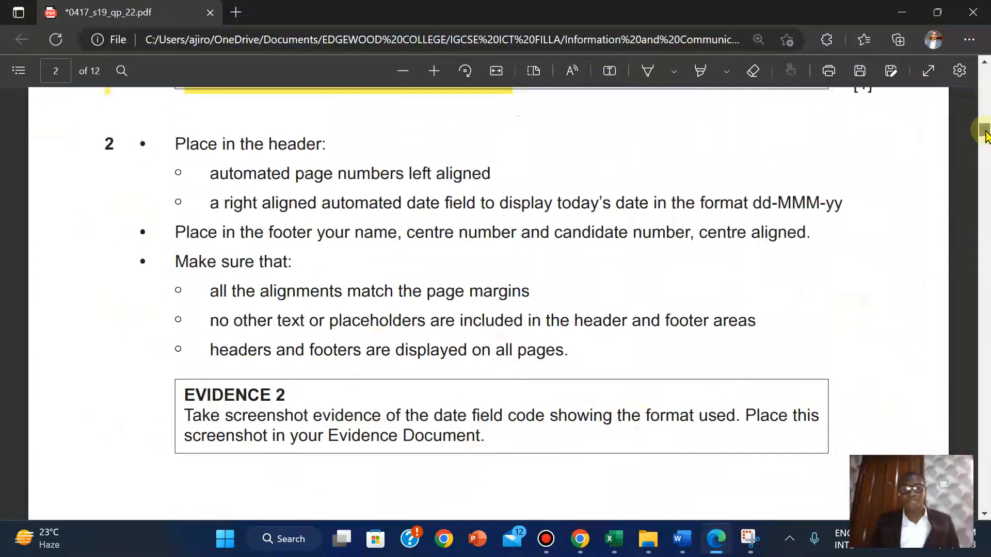
{"action": "left_click_drag", "start_coordinate": [102, 143], "coordinate": [107, 449]}
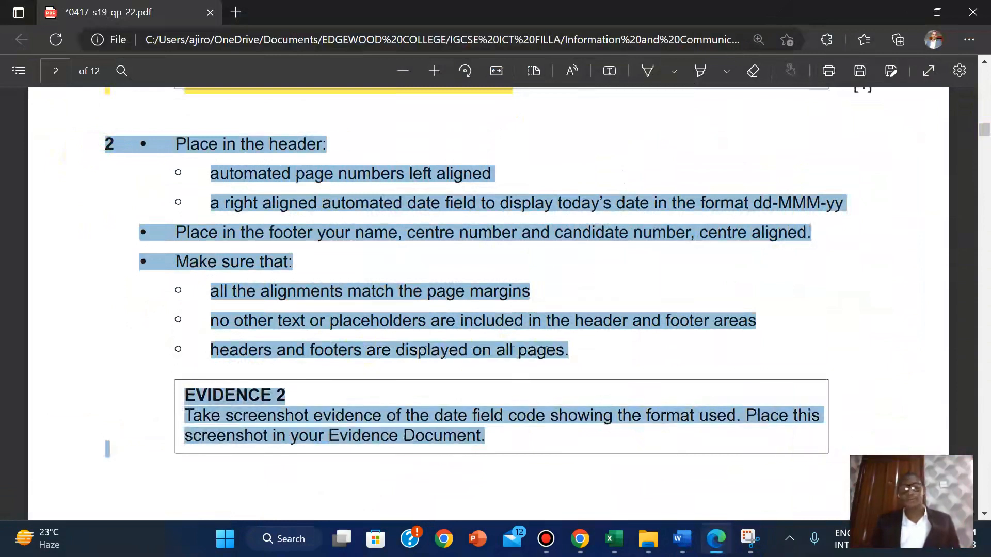
{"action": "mouse_move", "coordinate": [903, 388]}
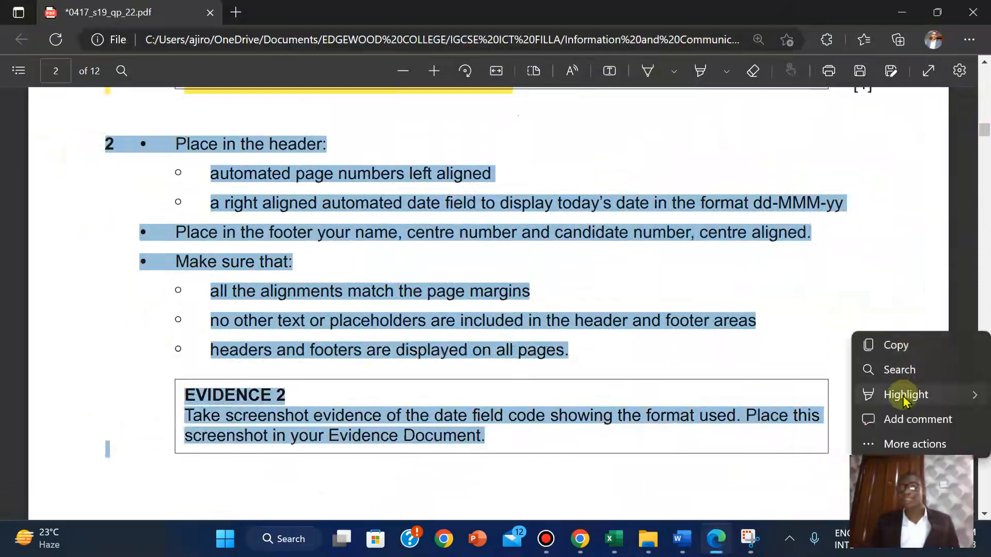
{"action": "left_click", "coordinate": [819, 397]}
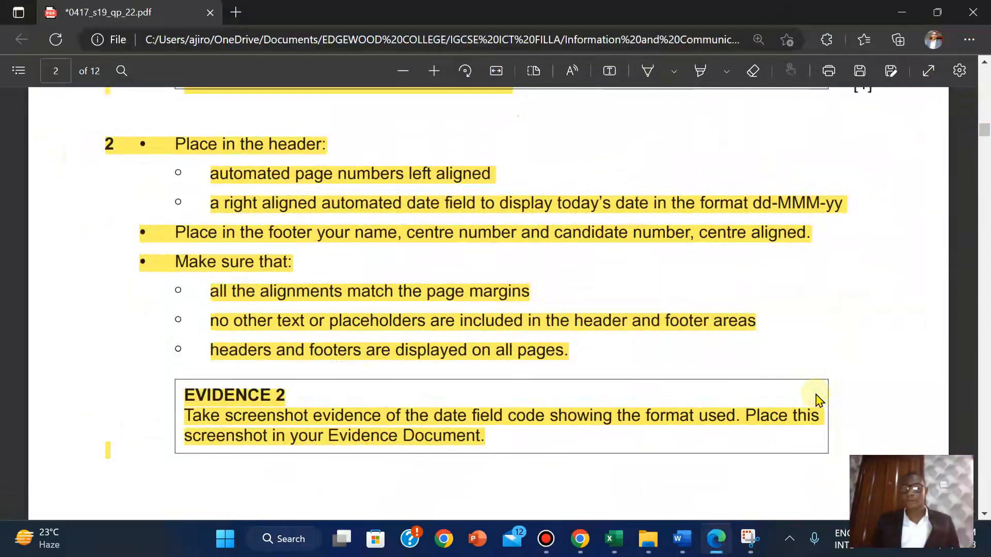
{"action": "left_click_drag", "start_coordinate": [982, 133], "coordinate": [982, 134]}
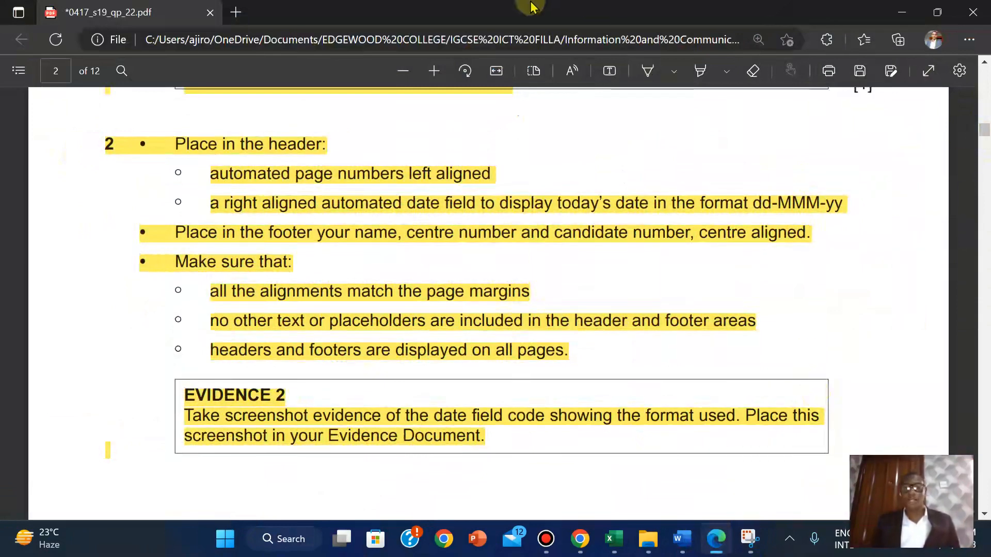
{"action": "mouse_move", "coordinate": [532, 6]}
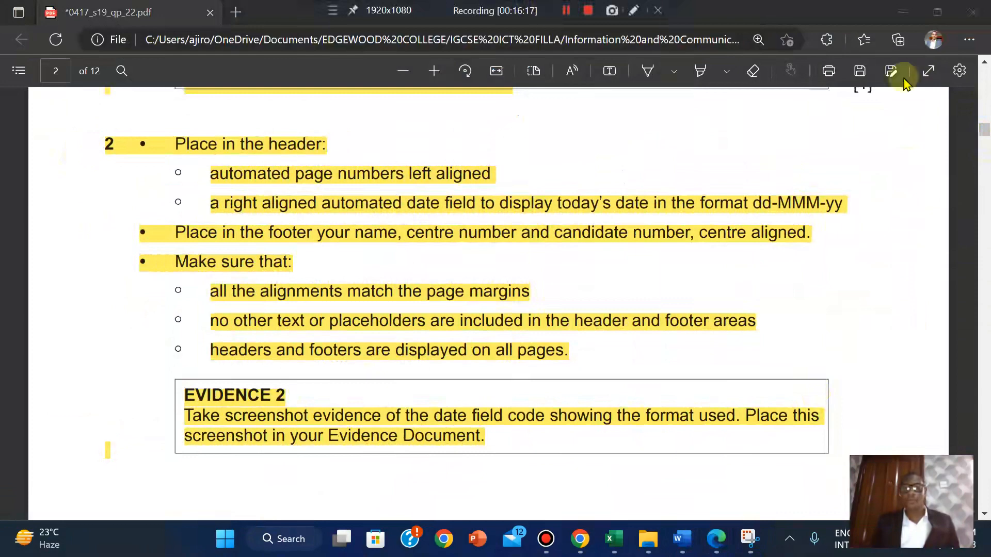
{"action": "left_click_drag", "start_coordinate": [984, 130], "coordinate": [983, 153]}
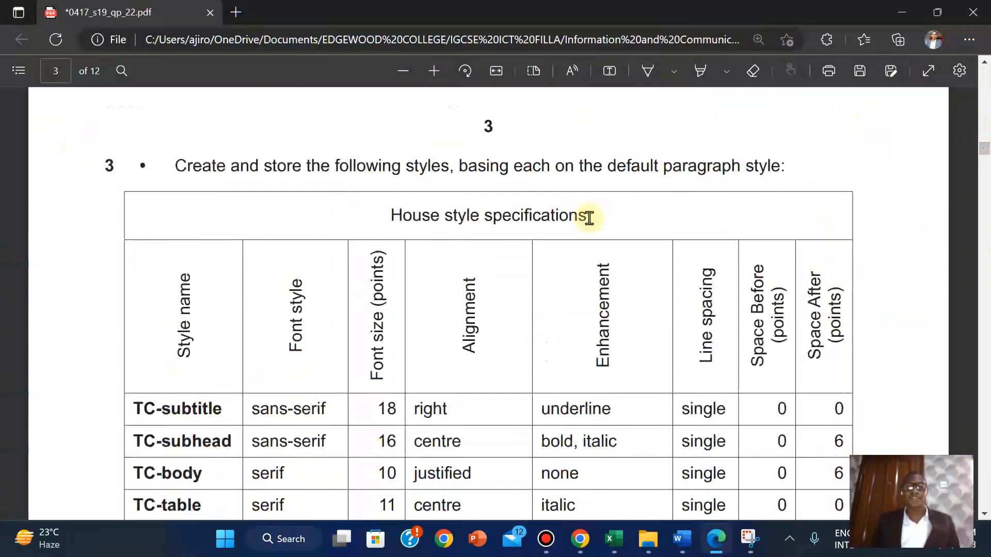
{"action": "scroll", "coordinate": [589, 218], "scroll_direction": "down", "scroll_amount": 1}
{"action": "scroll", "coordinate": [589, 218], "scroll_direction": "up", "scroll_amount": 1}
{"action": "scroll", "coordinate": [589, 218], "scroll_direction": "down", "scroll_amount": 1}
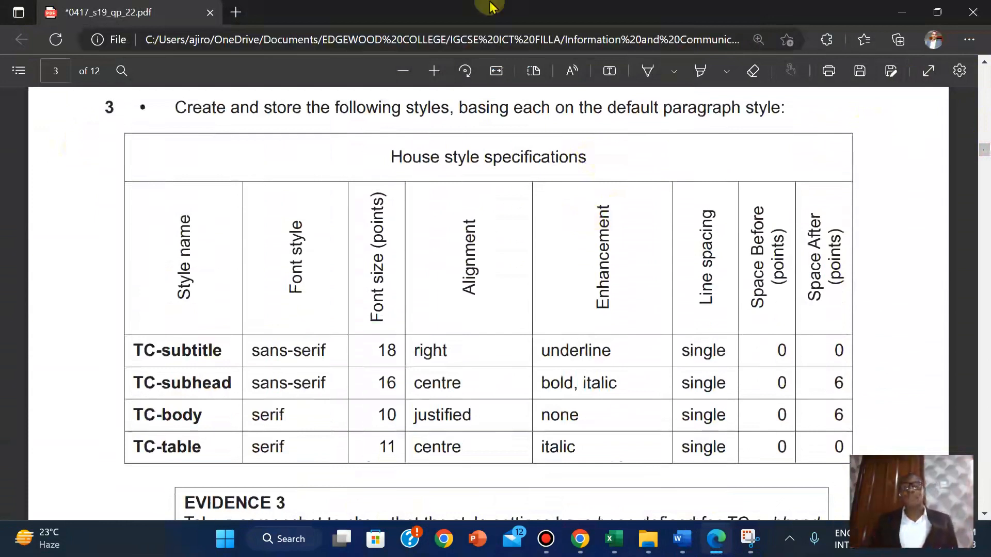
Open a new Edge tab for the Paper 2 Word Processing revision presentation
{"action": "mouse_move", "coordinate": [490, 2]}
{"action": "left_click", "coordinate": [566, 9]}
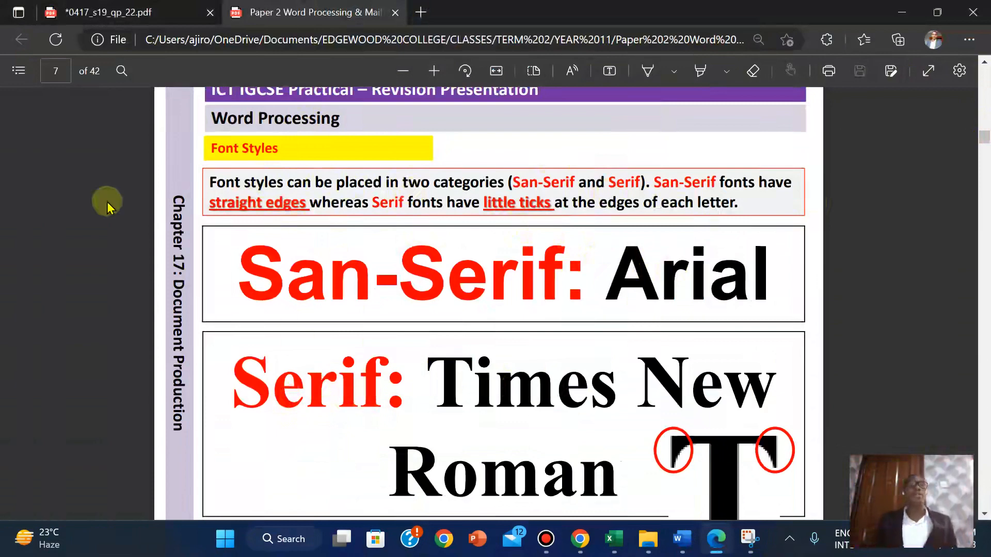
Copy the style name TC-subtitle from the exam paper's house style table and return to TCREPORT in Word
{"action": "left_click", "coordinate": [132, 21]}
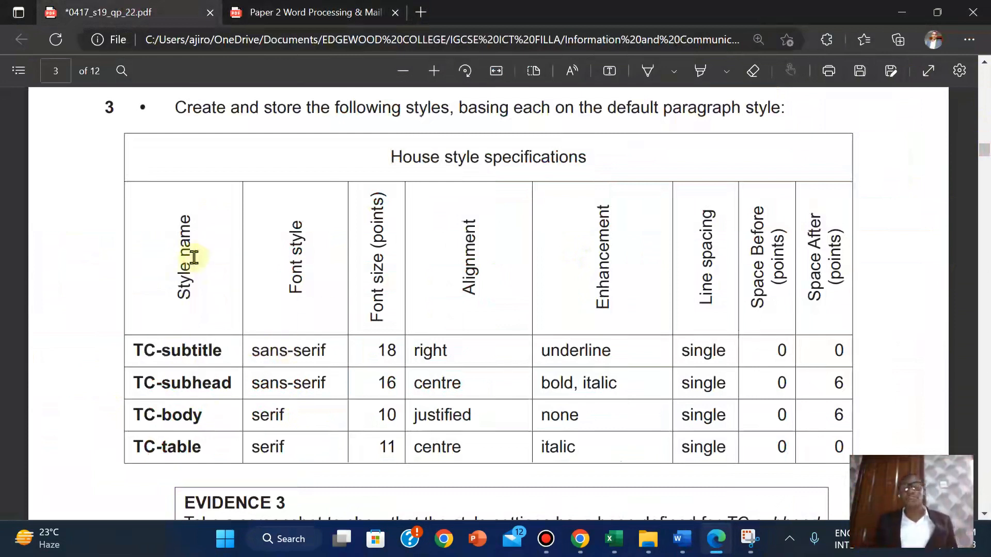
{"action": "left_click_drag", "start_coordinate": [131, 347], "coordinate": [222, 351]}
{"action": "key", "text": "ctrl+c"}
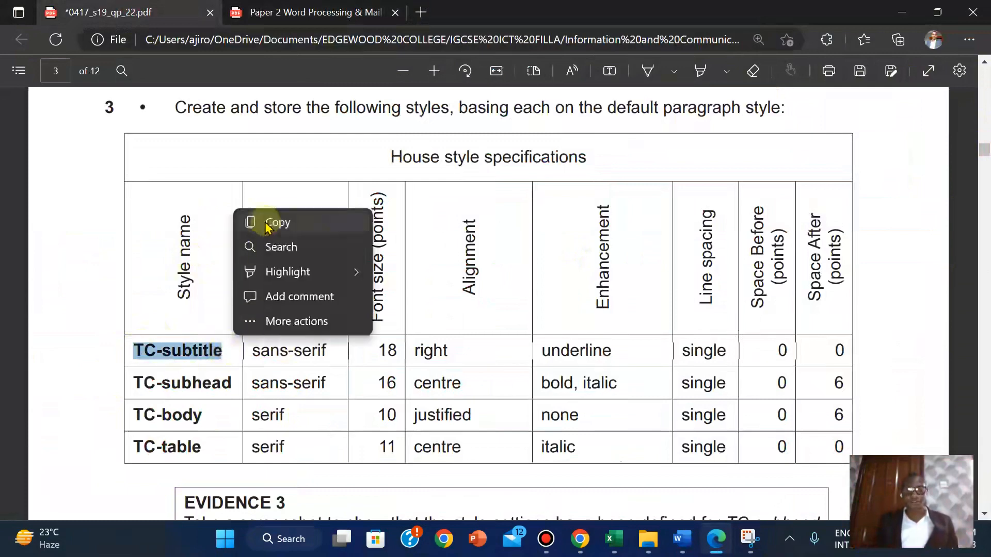
{"action": "left_click", "coordinate": [273, 223]}
{"action": "mouse_move", "coordinate": [681, 546]}
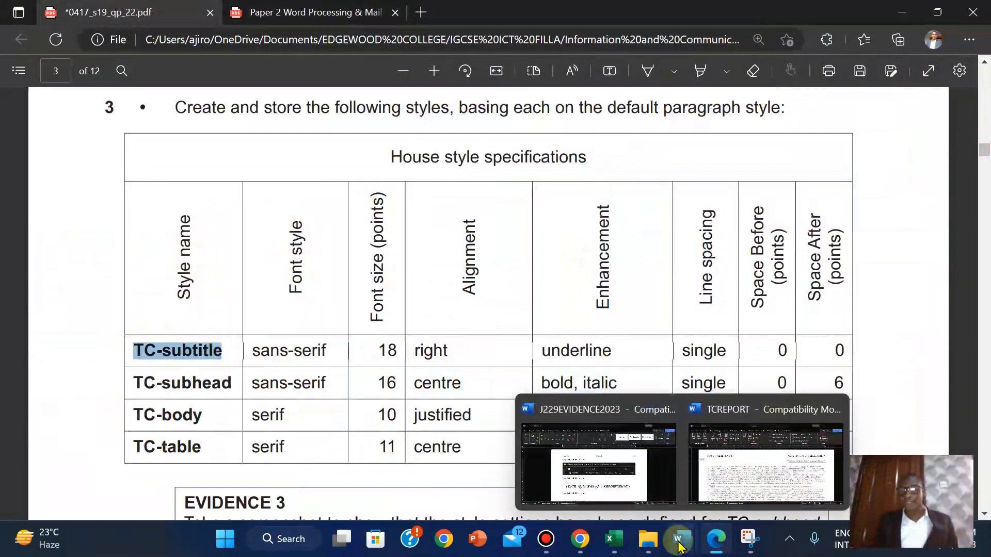
{"action": "left_click", "coordinate": [741, 476]}
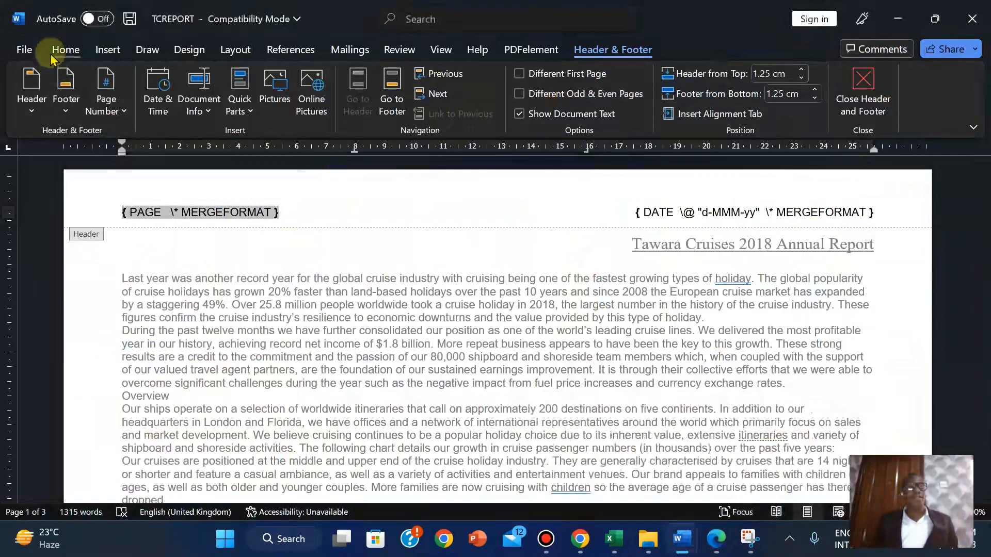
Apply the TC-title style to the header line
{"action": "left_click", "coordinate": [61, 52]}
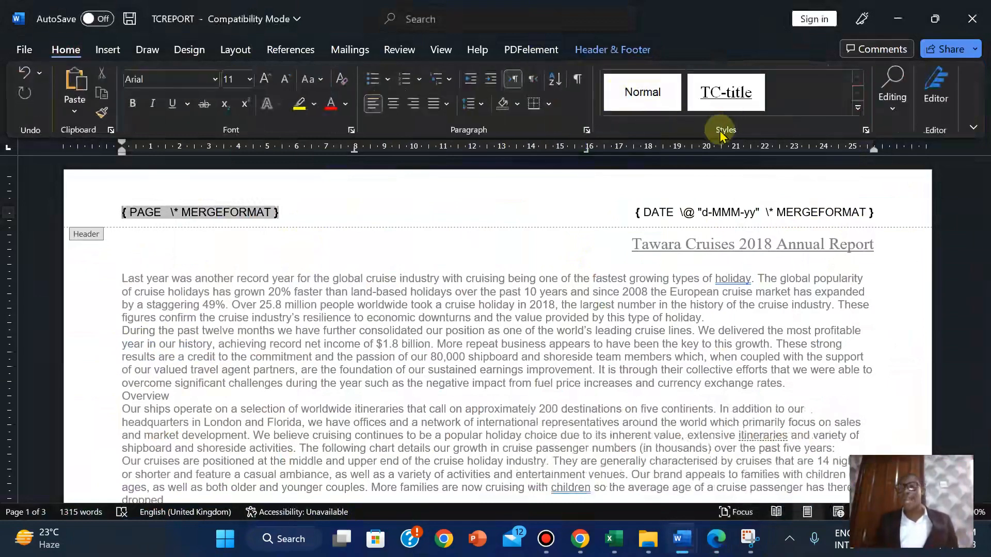
{"action": "left_click", "coordinate": [728, 103]}
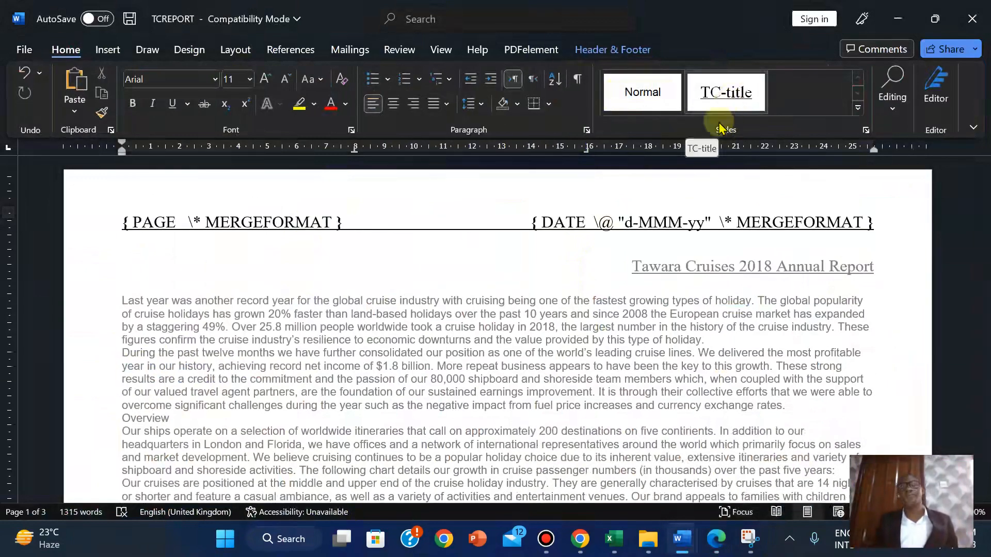
{"action": "left_click", "coordinate": [622, 45]}
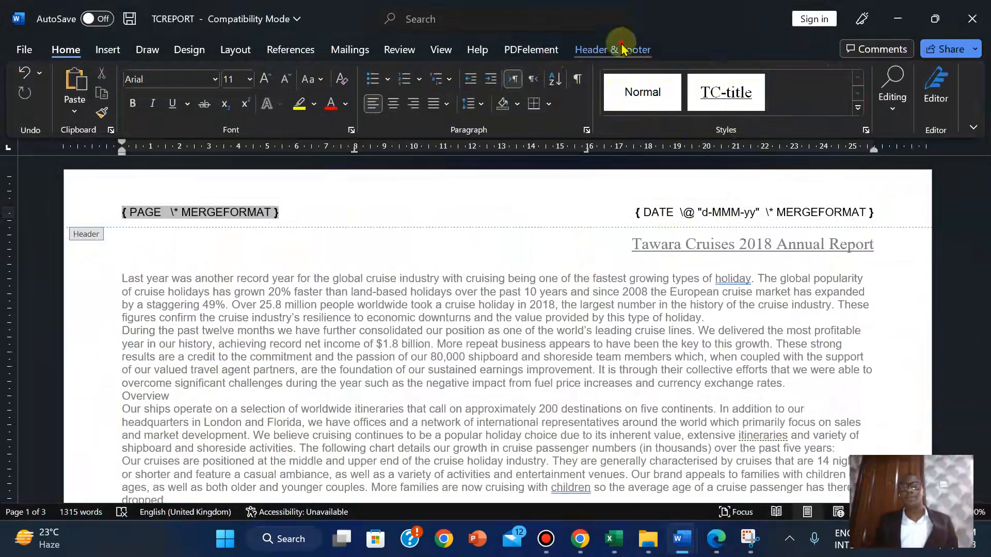
Close the header, add a blank paragraph above the report title, and show the full Styles pane
{"action": "left_click", "coordinate": [872, 92]}
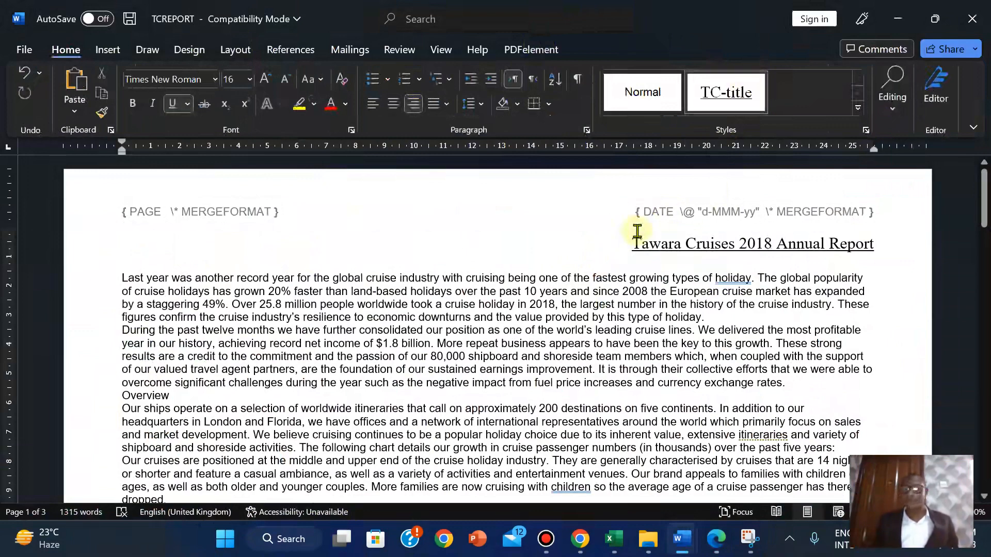
{"action": "key", "text": "Return"}
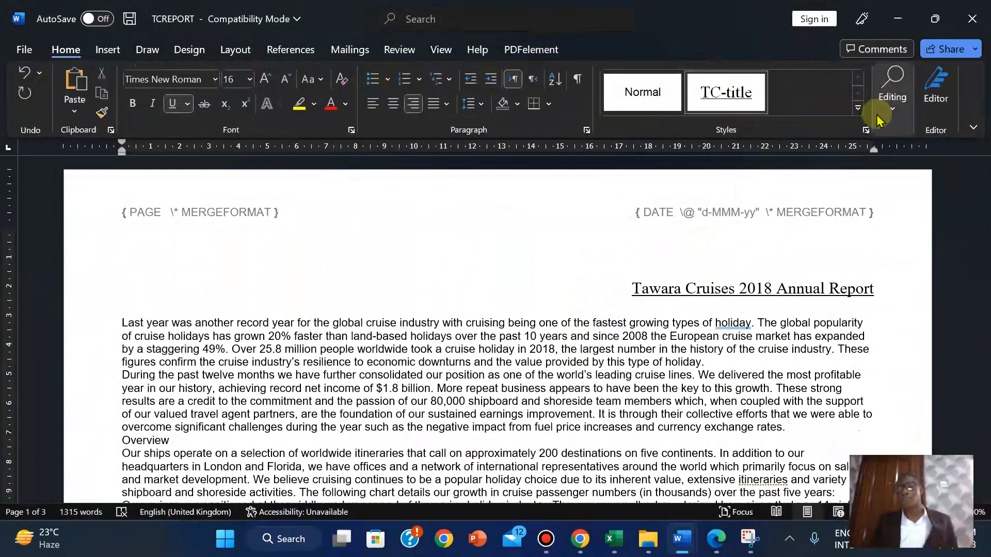
{"action": "left_click", "coordinate": [866, 131]}
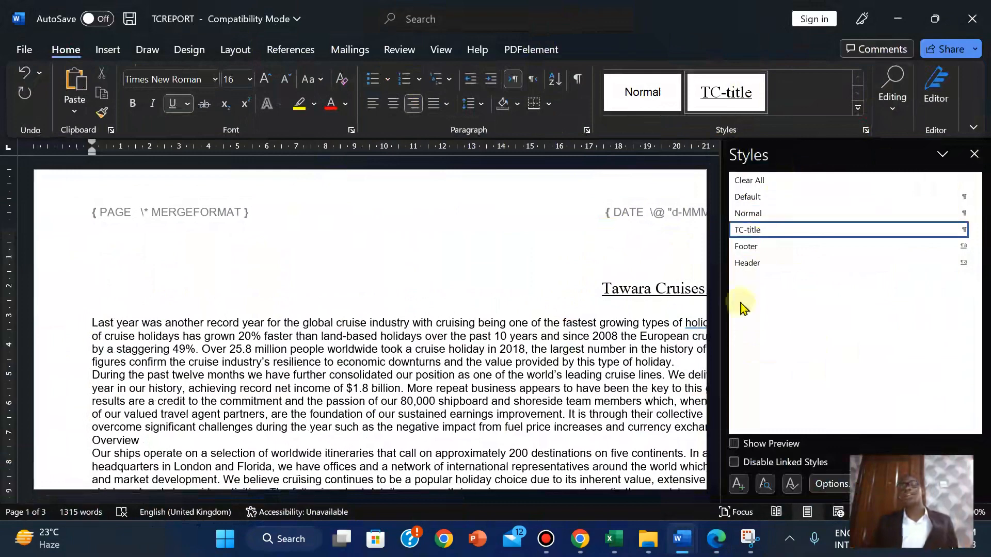
Apply Normal to the blank line and start a new paragraph style named TC-subtitle, pasted into the Name box
{"action": "left_click", "coordinate": [747, 215]}
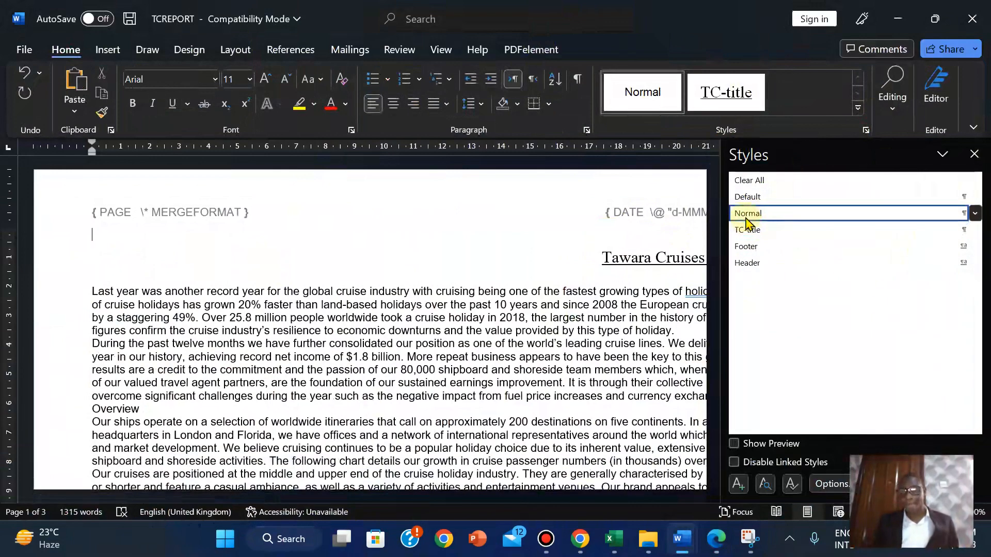
{"action": "left_click", "coordinate": [737, 486]}
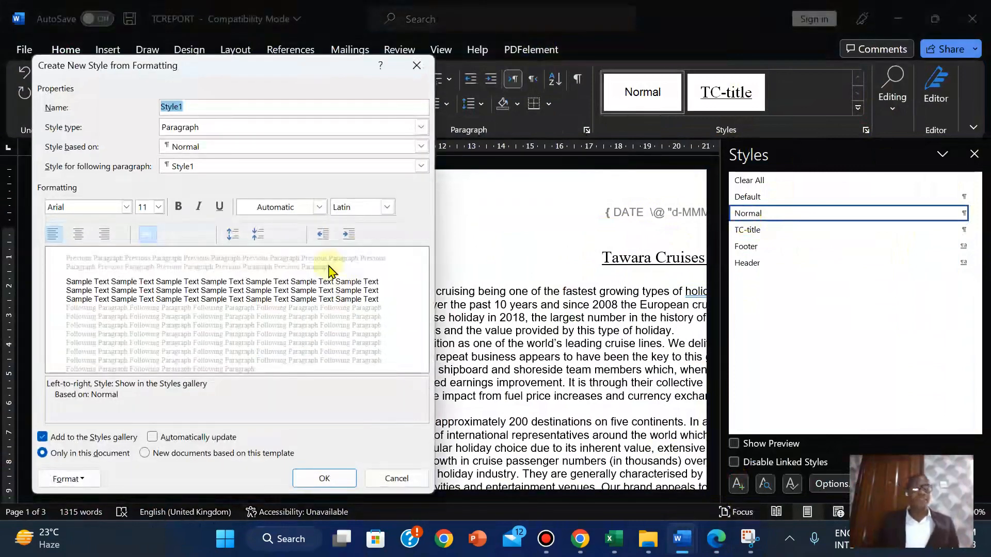
{"action": "right_click", "coordinate": [173, 108]}
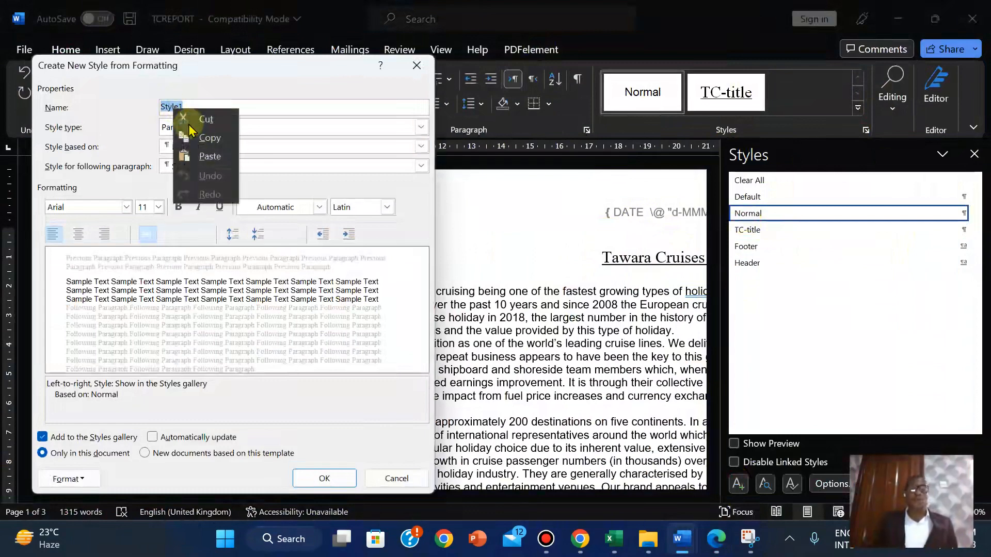
{"action": "left_click", "coordinate": [214, 156]}
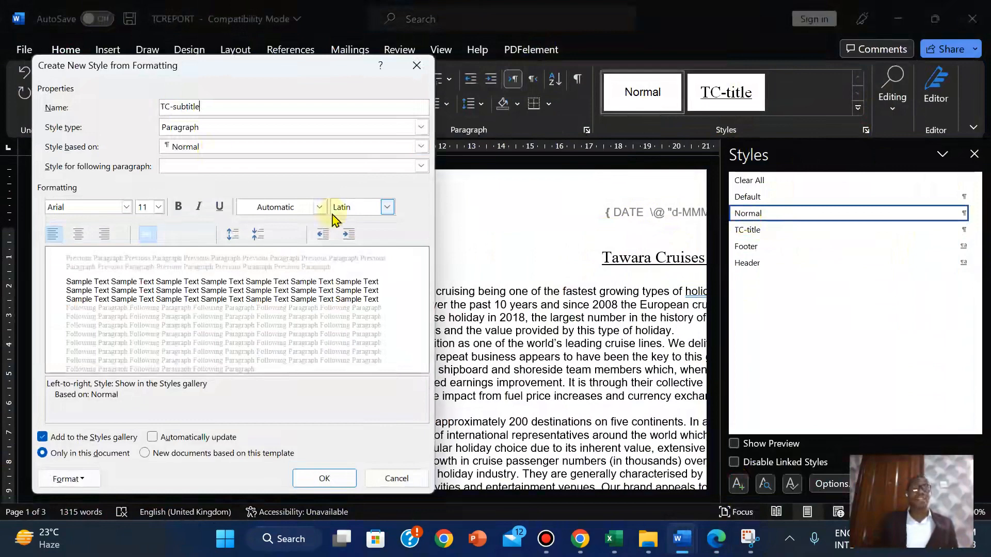
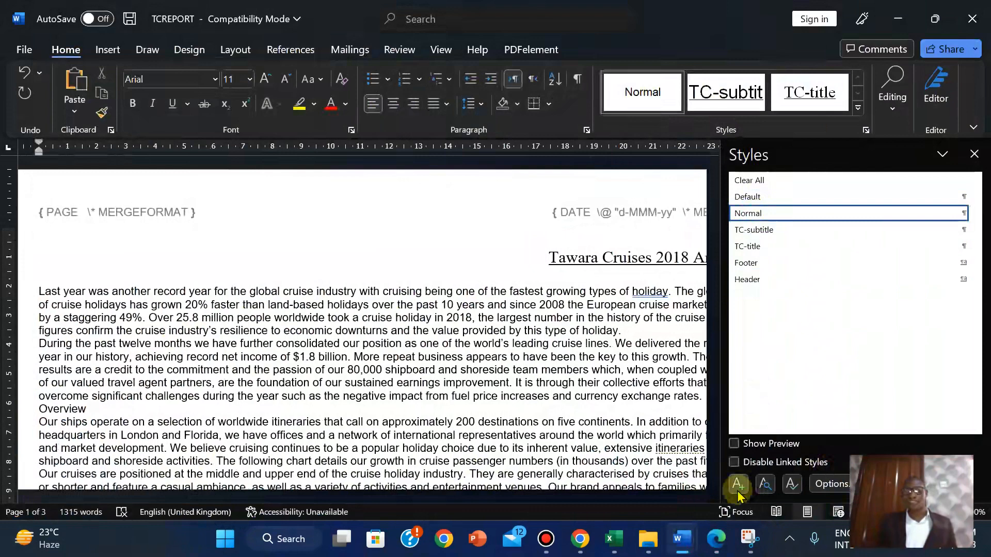
Start a new style named TC-subhead, copying the name from the PDF specification table
{"action": "left_click", "coordinate": [738, 485]}
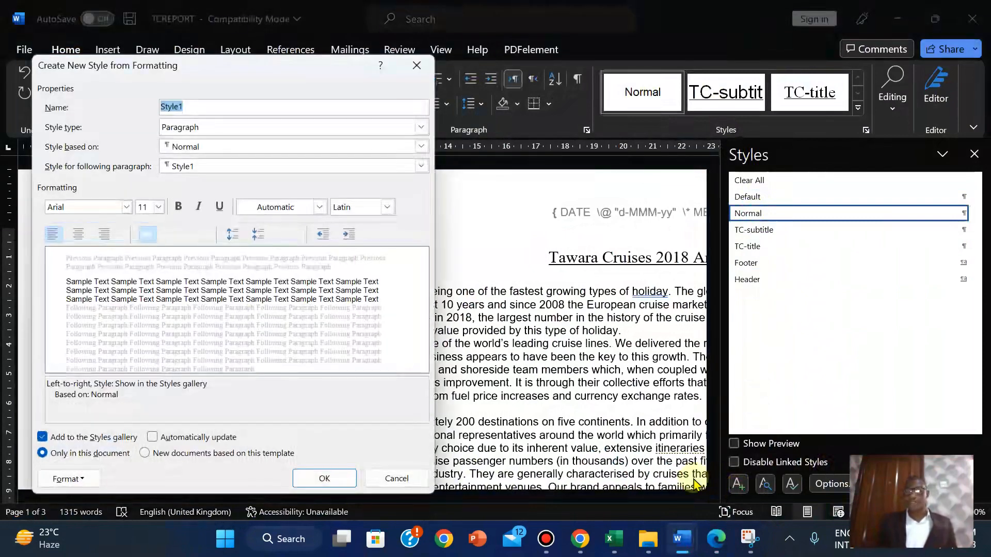
{"action": "left_click", "coordinate": [716, 539]}
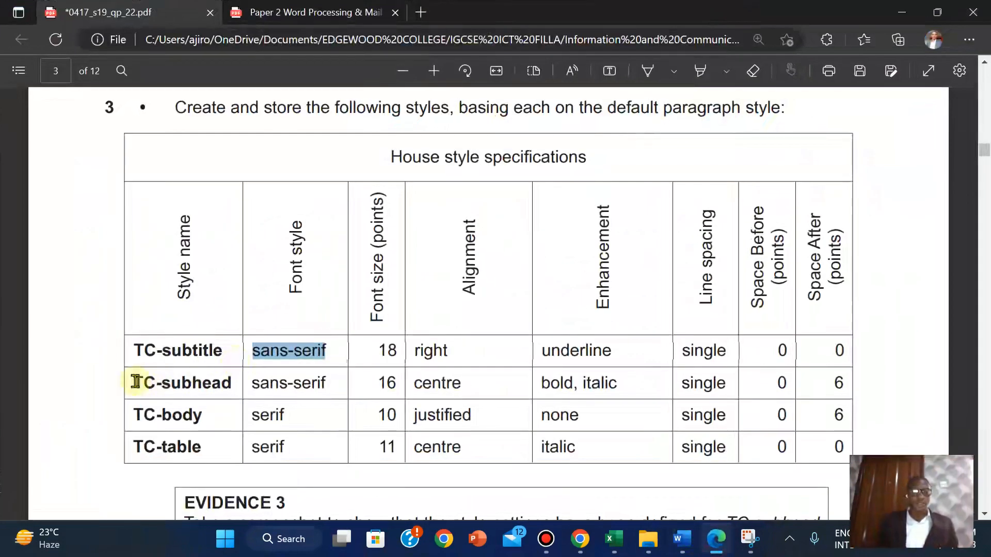
{"action": "left_click_drag", "start_coordinate": [136, 382], "coordinate": [233, 383]}
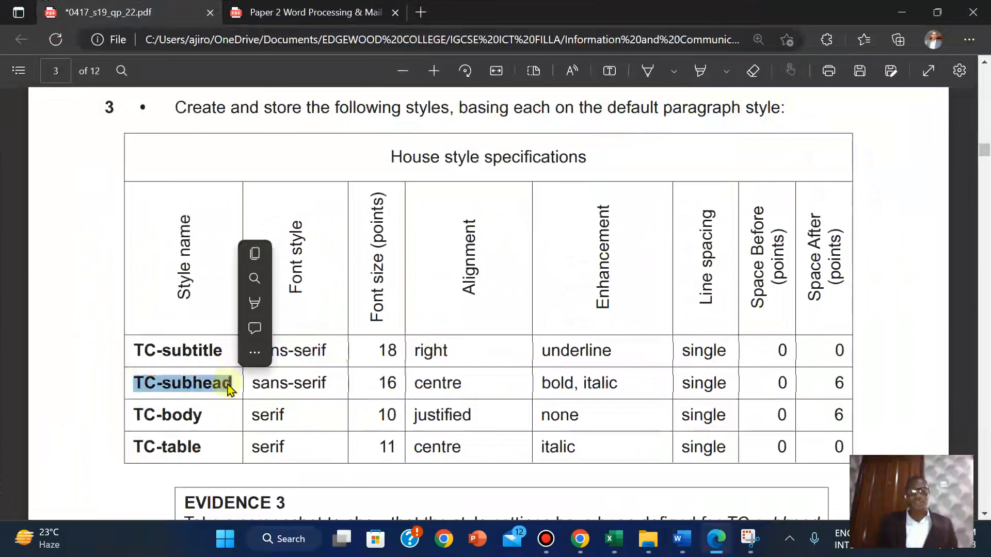
{"action": "left_click", "coordinate": [256, 254]}
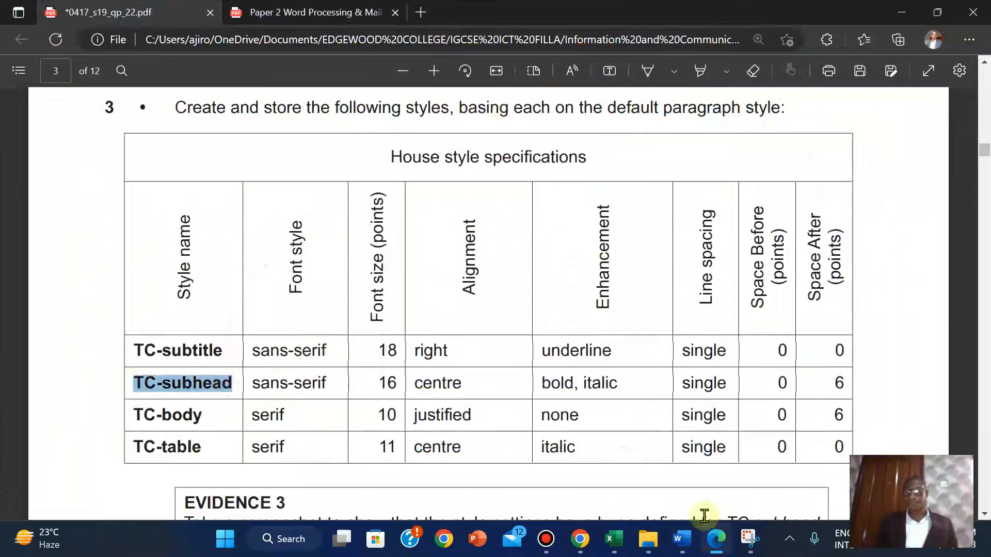
{"action": "mouse_move", "coordinate": [689, 551]}
{"action": "left_click", "coordinate": [769, 449]}
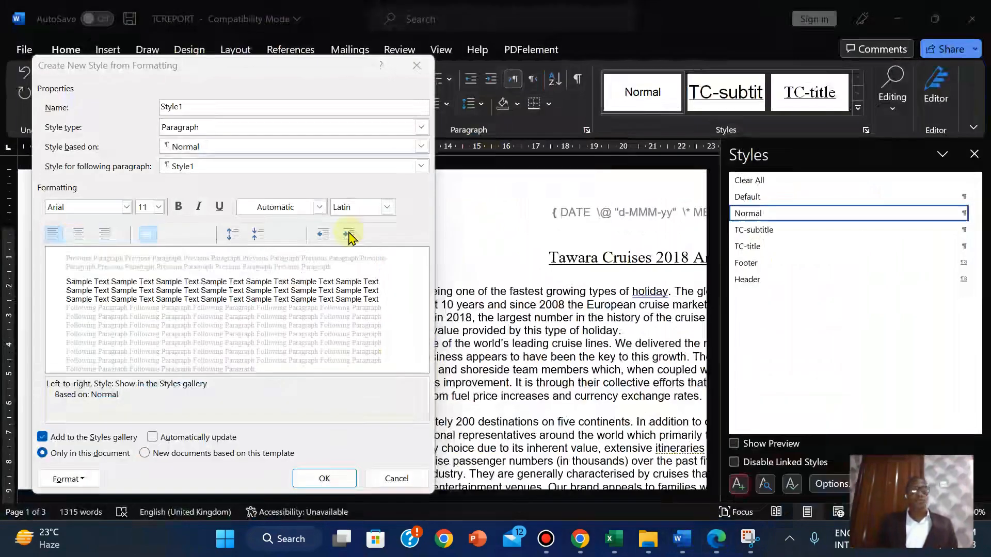
{"action": "right_click", "coordinate": [170, 106]}
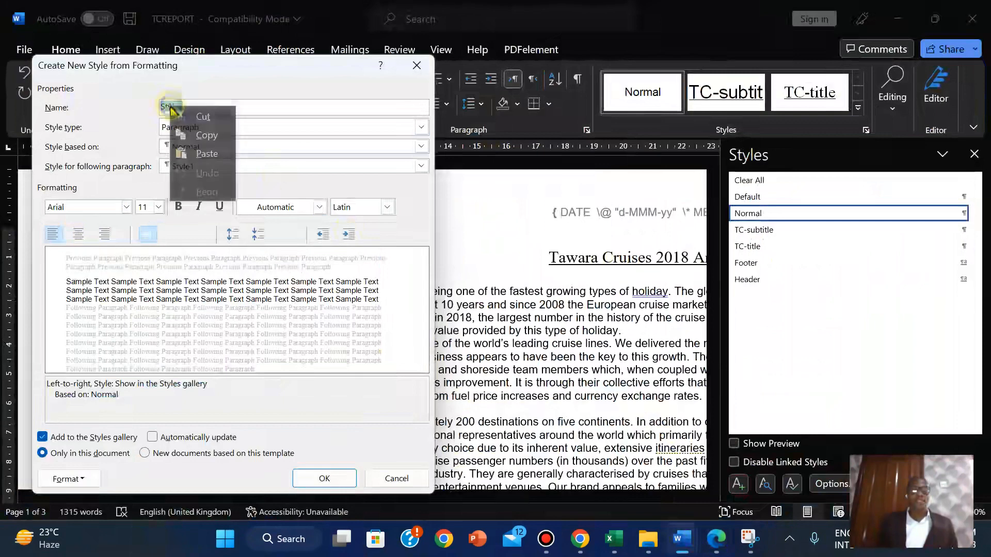
{"action": "left_click", "coordinate": [198, 153]}
Set the TC-subhead font size to 16 pt with centred alignment
{"action": "left_click", "coordinate": [716, 539]}
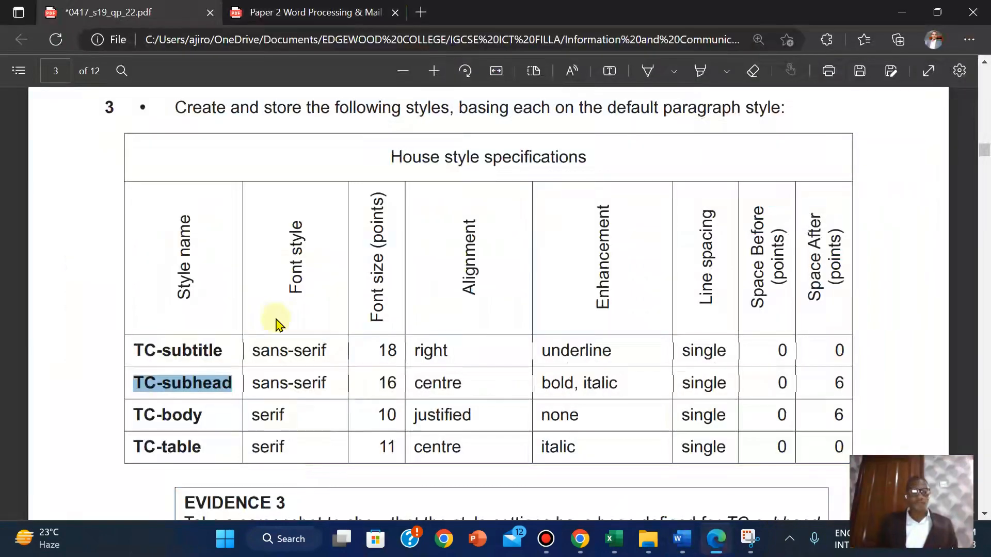
{"action": "left_click", "coordinate": [253, 382]}
{"action": "mouse_move", "coordinate": [682, 551]}
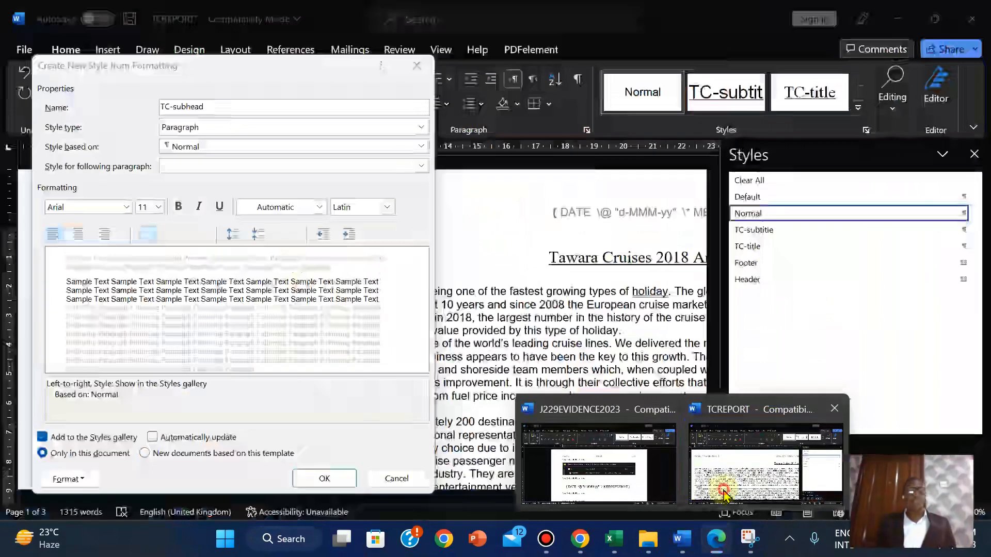
{"action": "left_click", "coordinate": [766, 454]}
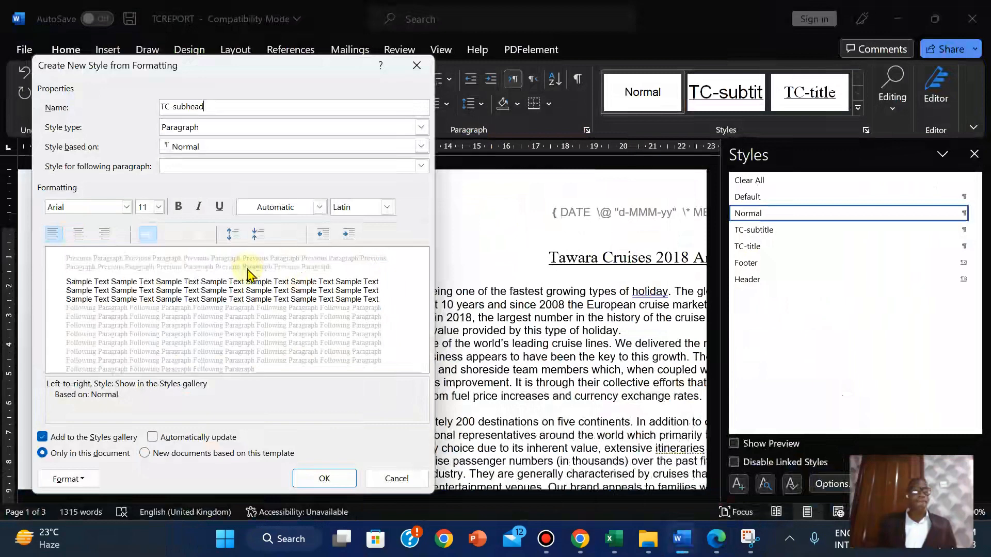
{"action": "left_click", "coordinate": [159, 209]}
{"action": "left_click", "coordinate": [143, 287]}
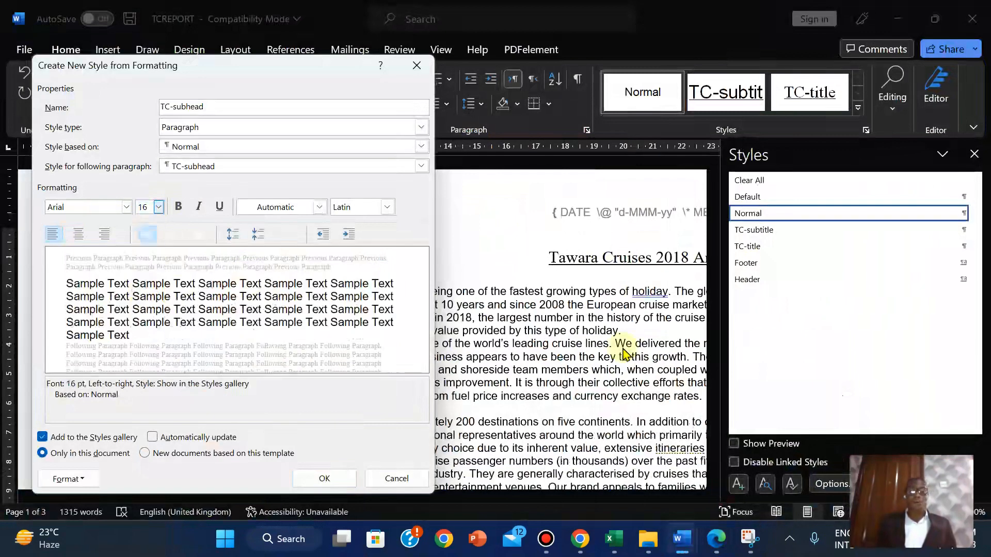
{"action": "left_click", "coordinate": [715, 551]}
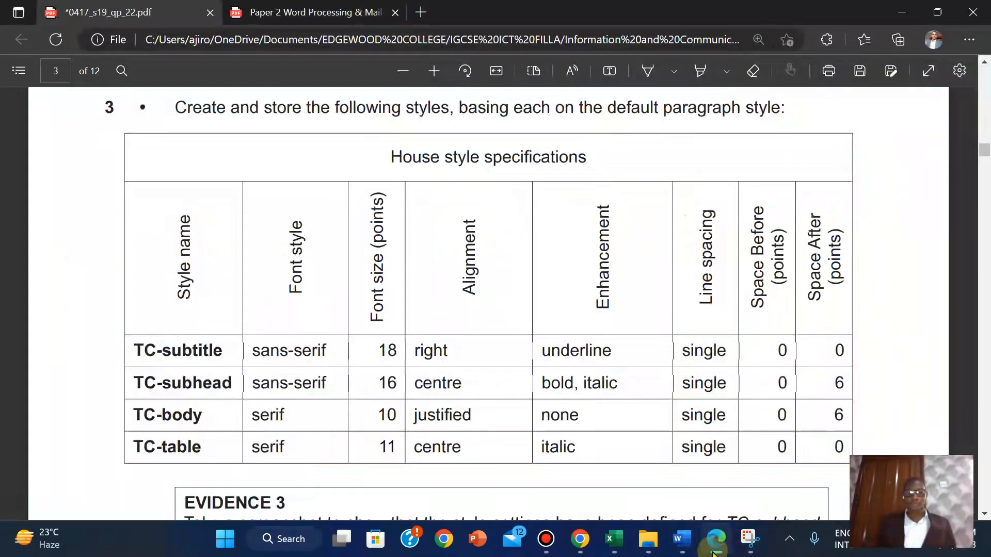
{"action": "left_click", "coordinate": [715, 551]}
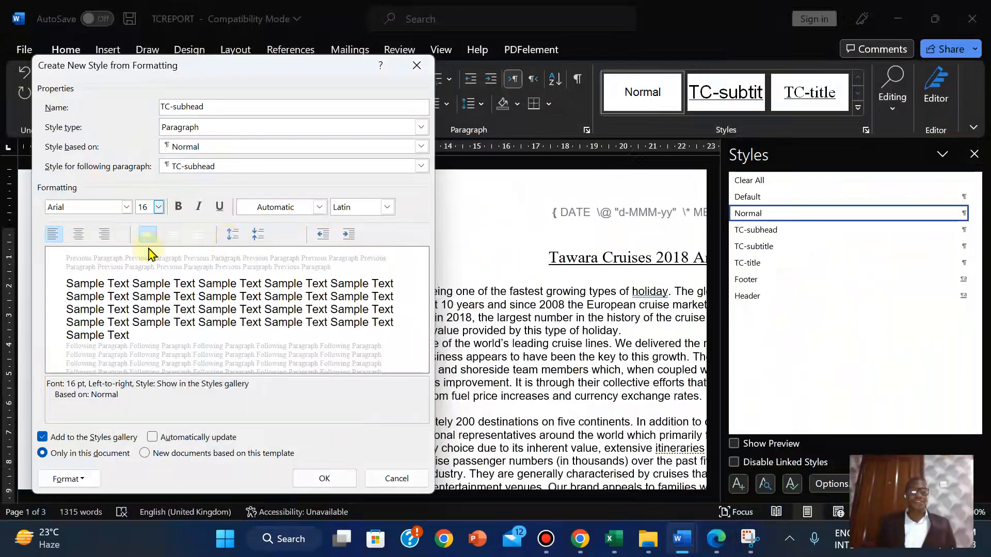
{"action": "left_click", "coordinate": [79, 235]}
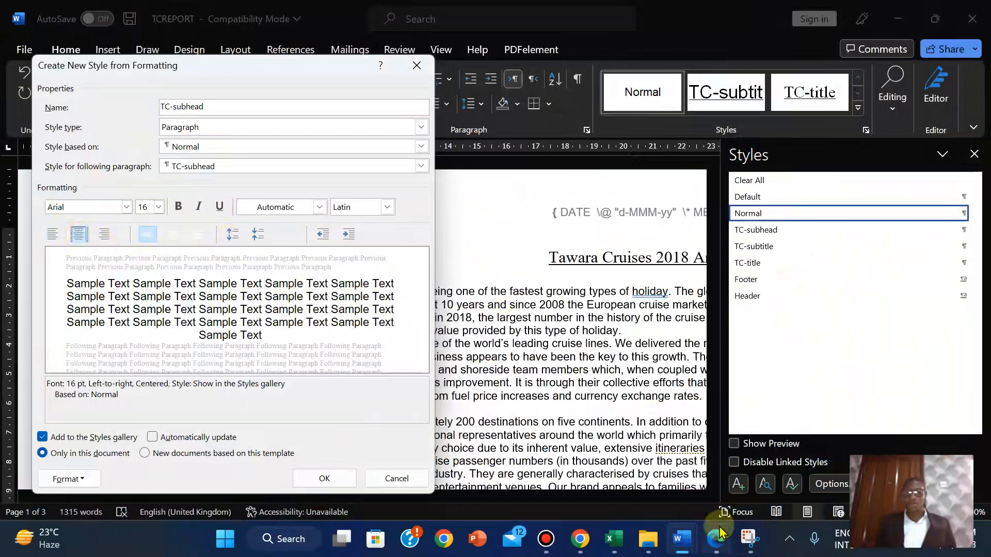
Make the TC-subhead style bold and italic
{"action": "left_click", "coordinate": [719, 550]}
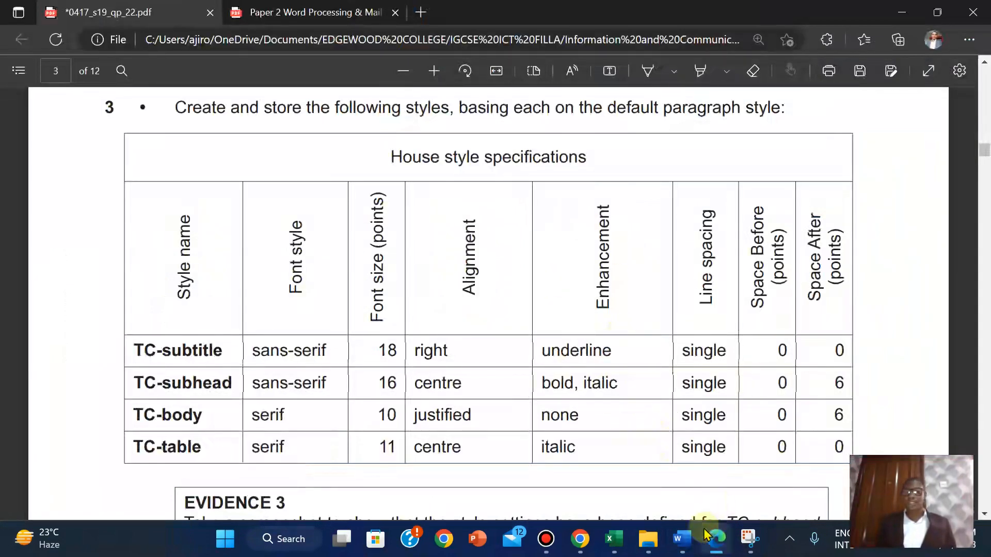
{"action": "mouse_move", "coordinate": [682, 539]}
{"action": "left_click", "coordinate": [769, 449]}
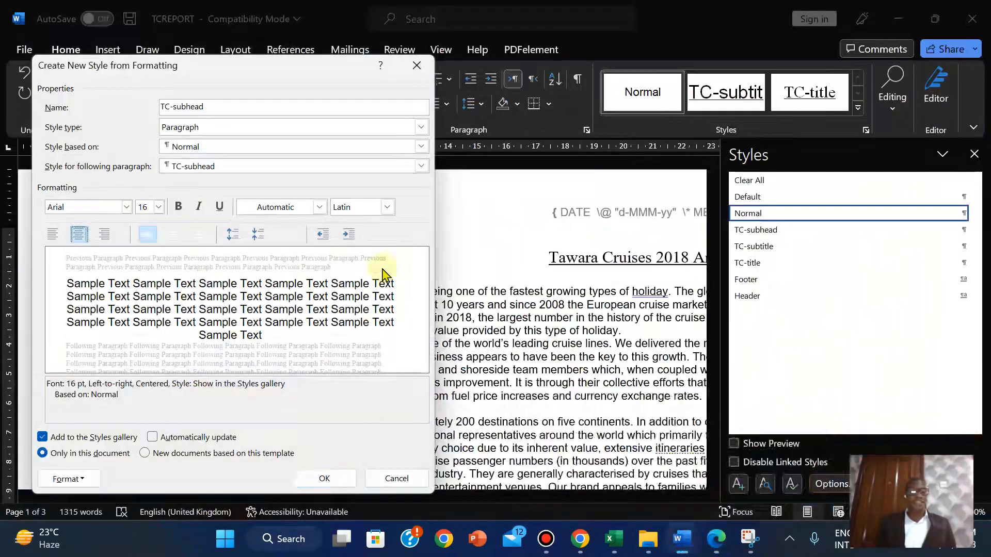
{"action": "left_click", "coordinate": [177, 208]}
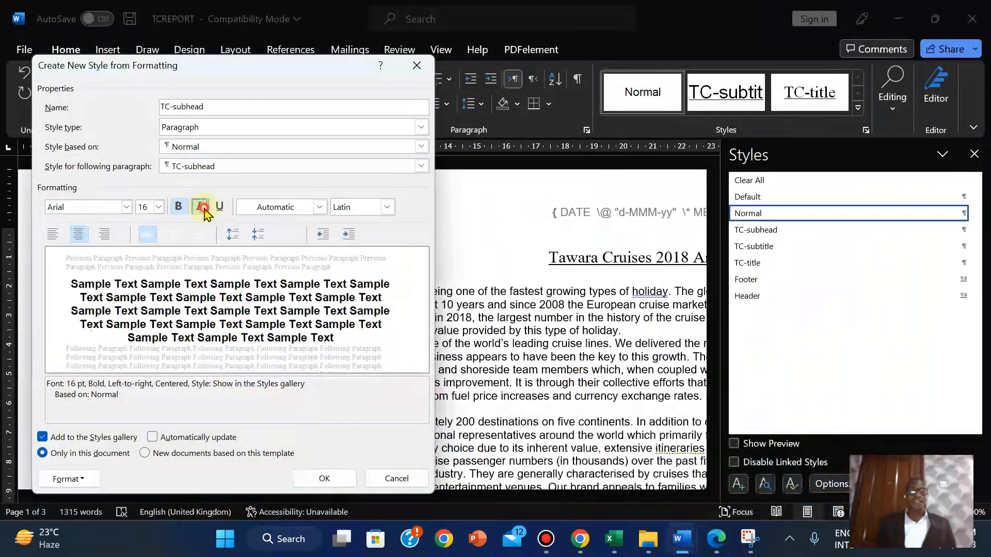
{"action": "left_click", "coordinate": [203, 209]}
Give TC-subhead 6 pt of paragraph spacing after
{"action": "left_click", "coordinate": [721, 548]}
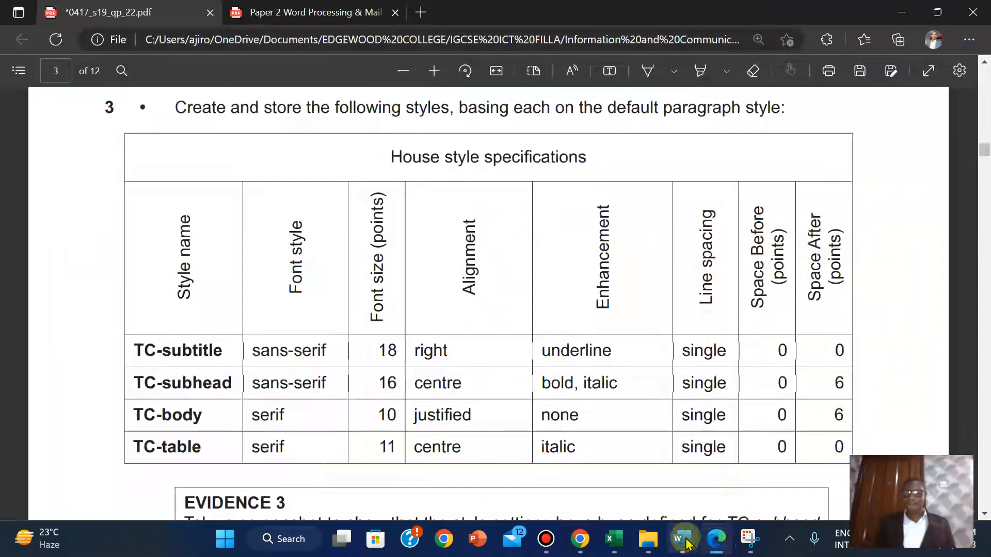
{"action": "mouse_move", "coordinate": [681, 539]}
{"action": "left_click", "coordinate": [742, 467]}
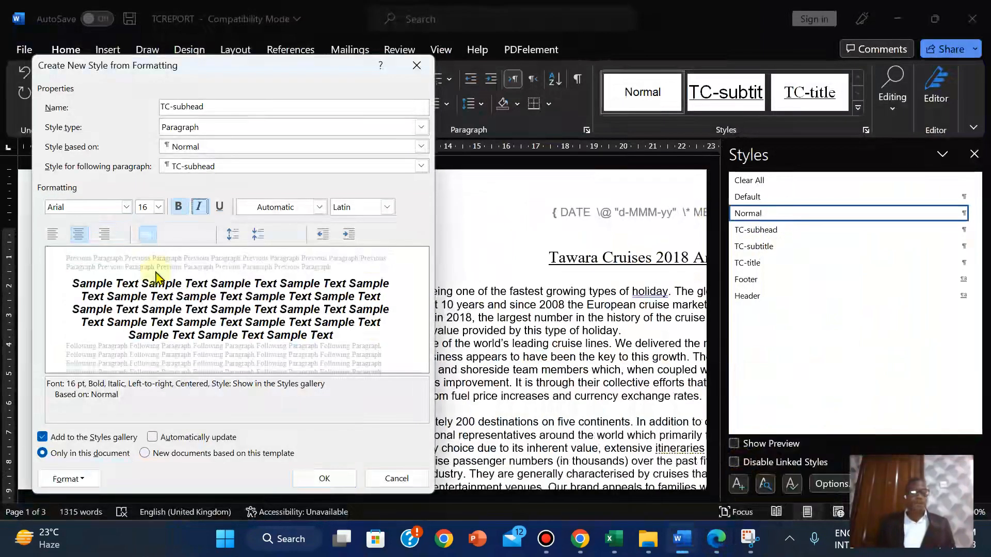
{"action": "left_click", "coordinate": [69, 479]}
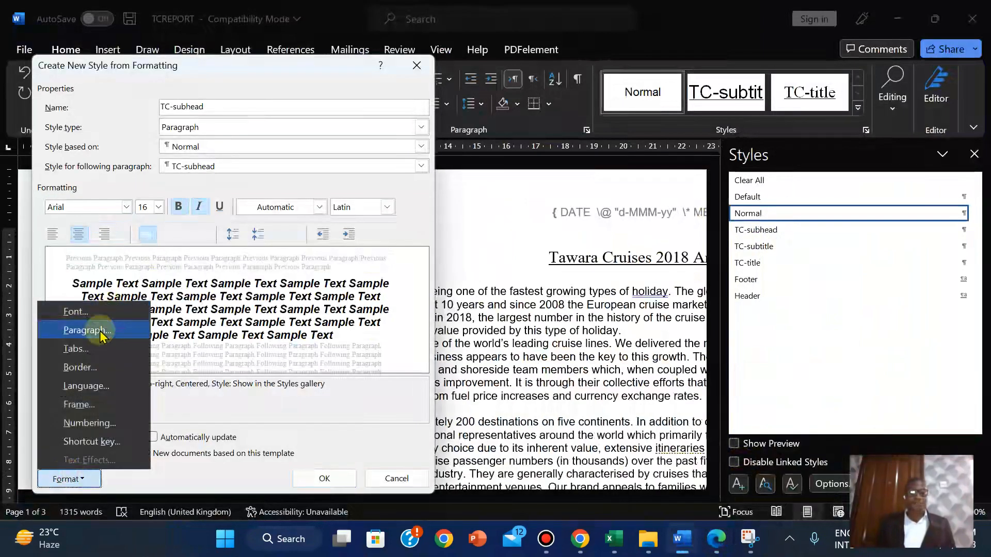
{"action": "left_click", "coordinate": [98, 328]}
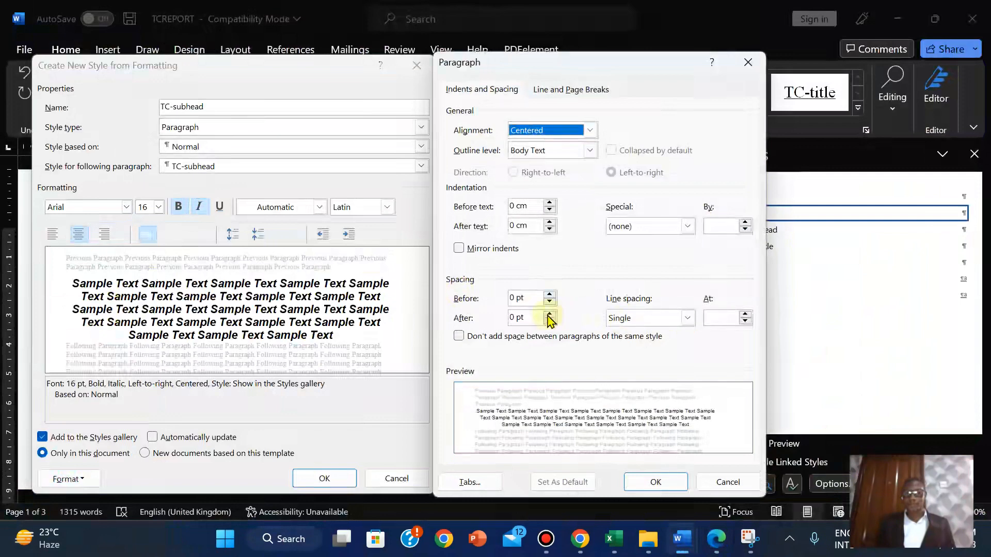
{"action": "left_click", "coordinate": [549, 315]}
{"action": "left_click", "coordinate": [663, 488]}
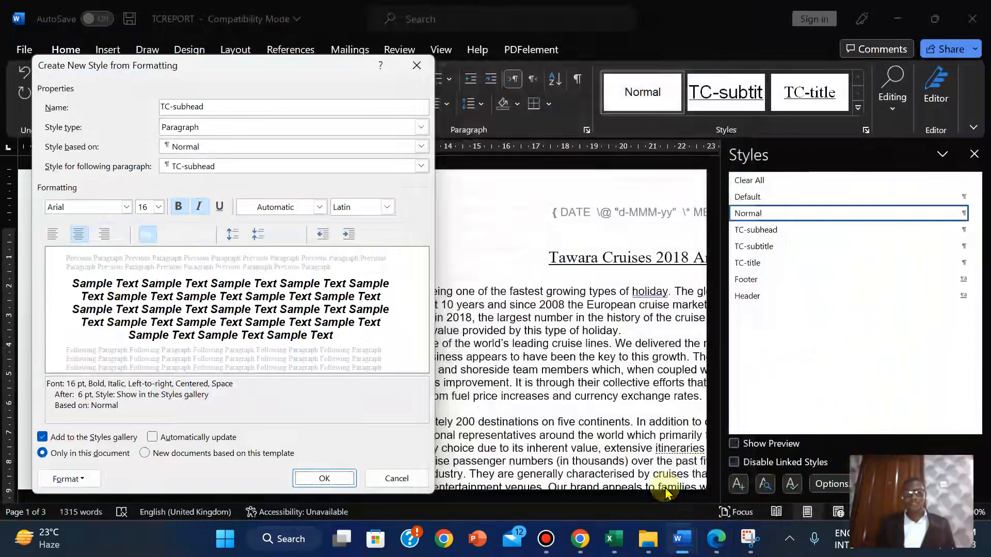
Save the TC-subhead style and return the empty paragraph to Normal
{"action": "mouse_move", "coordinate": [721, 543]}
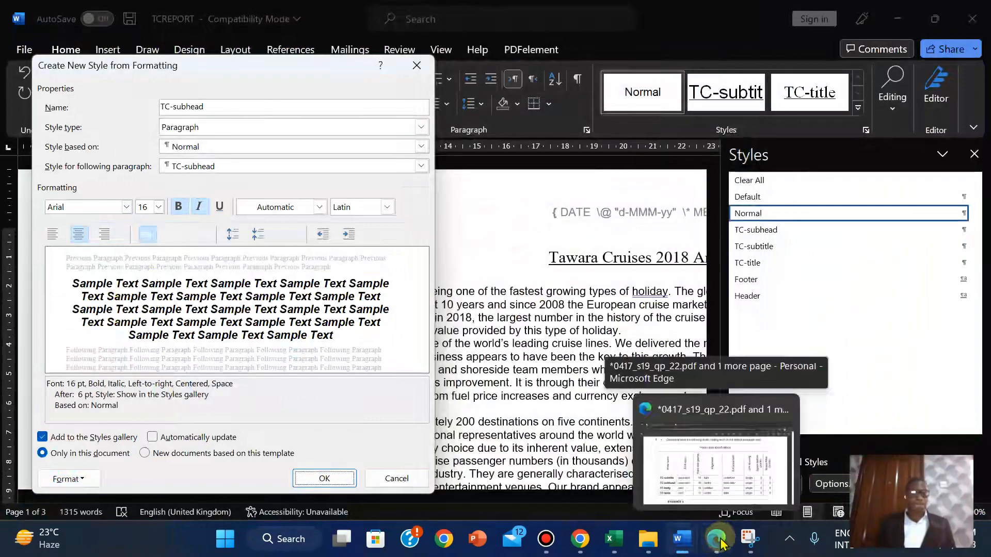
{"action": "left_click", "coordinate": [721, 542]}
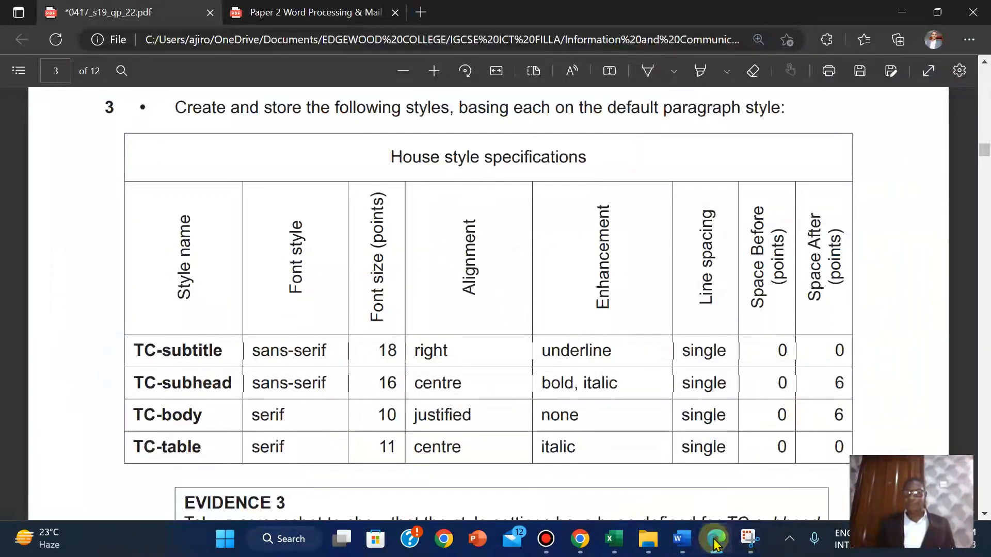
{"action": "key", "text": "alt+Tab"}
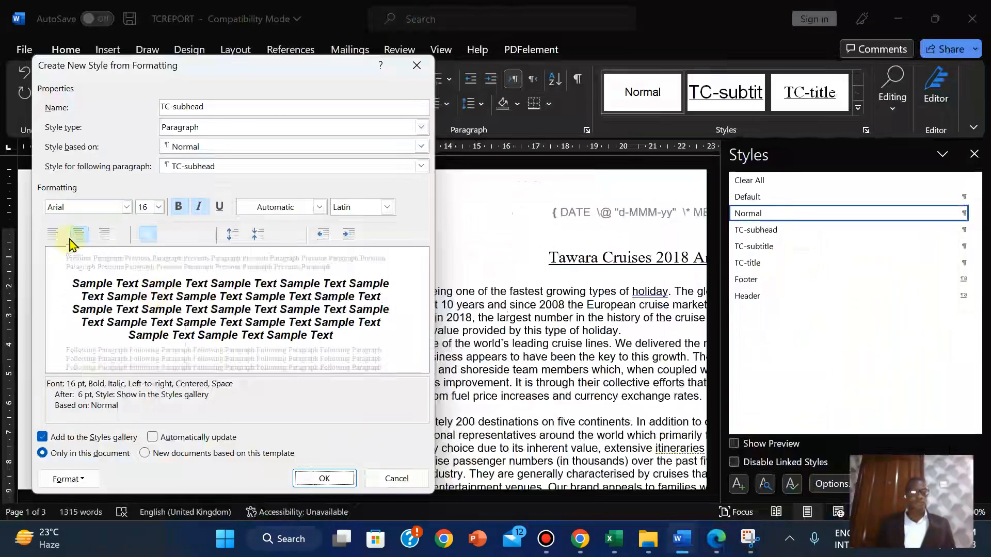
{"action": "left_click", "coordinate": [323, 478]}
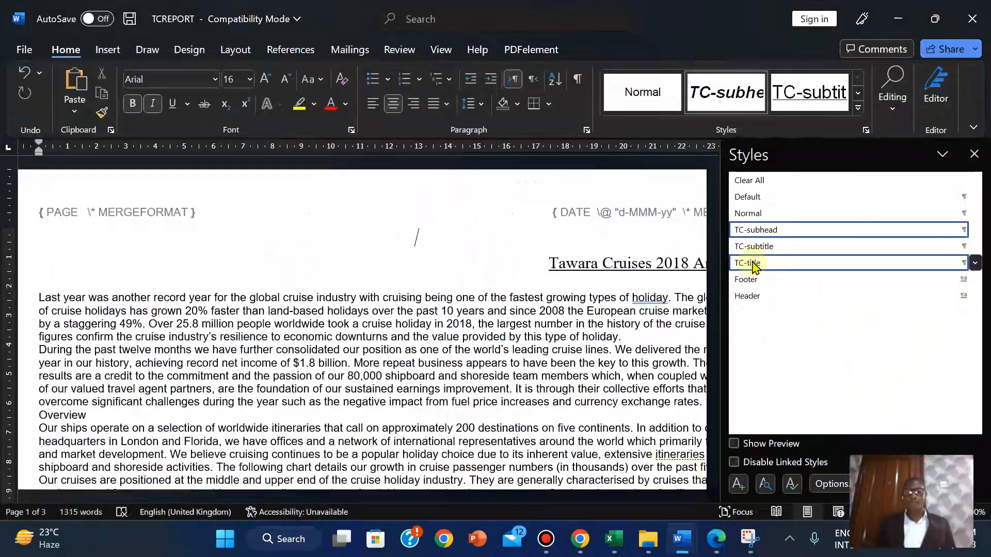
{"action": "left_click", "coordinate": [762, 214]}
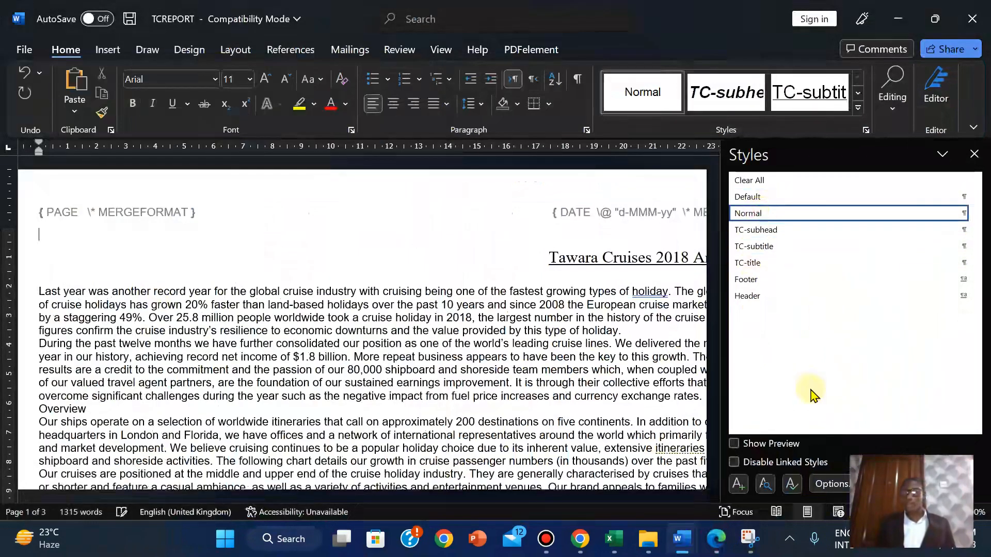
Start another new style named TC-body, copying the name from the PDF table
{"action": "left_click", "coordinate": [738, 484]}
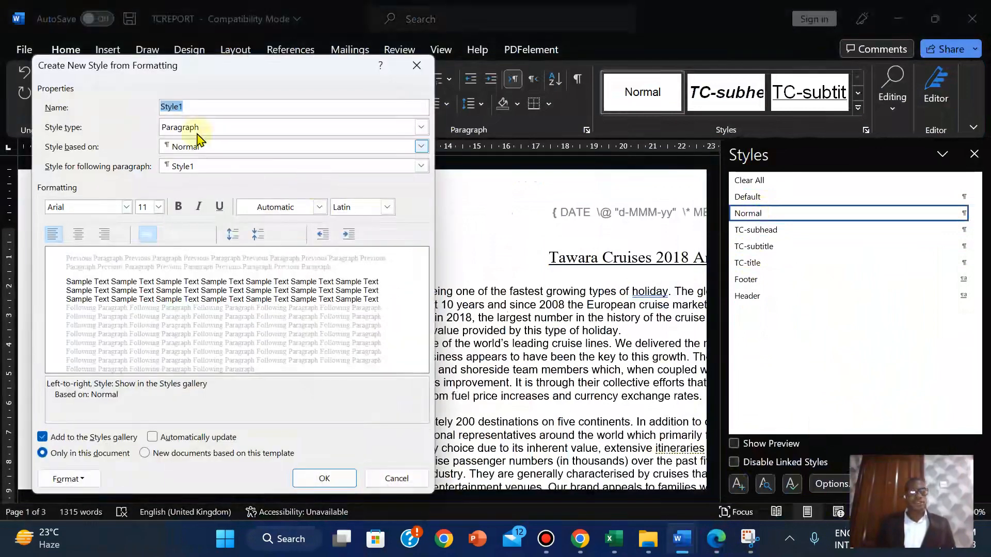
{"action": "mouse_move", "coordinate": [720, 541]}
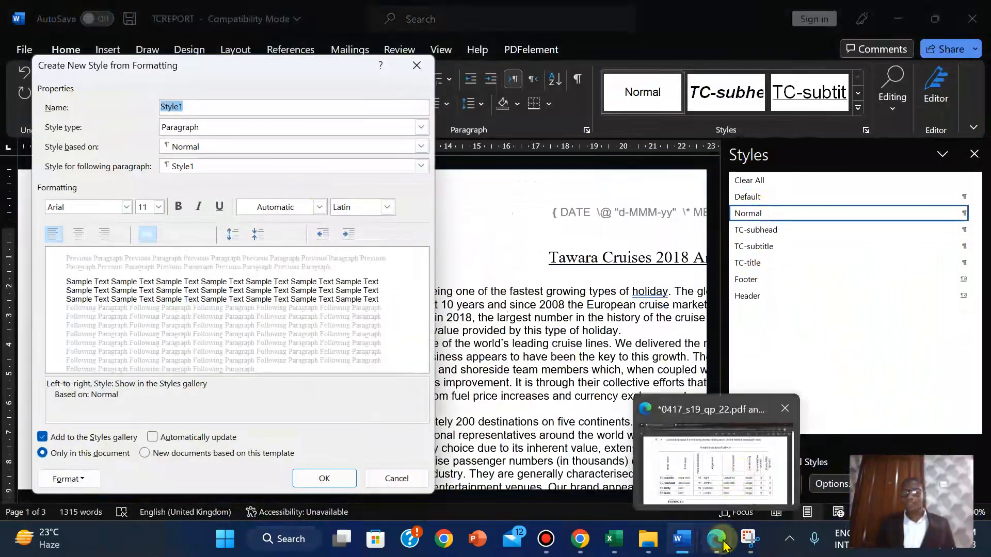
{"action": "left_click", "coordinate": [716, 462]}
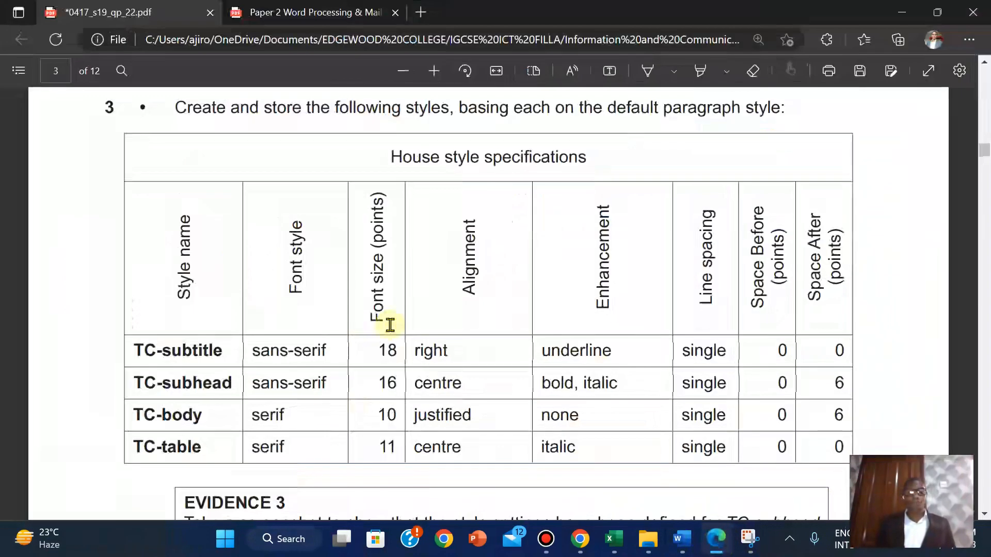
{"action": "left_click_drag", "start_coordinate": [135, 413], "coordinate": [204, 417]}
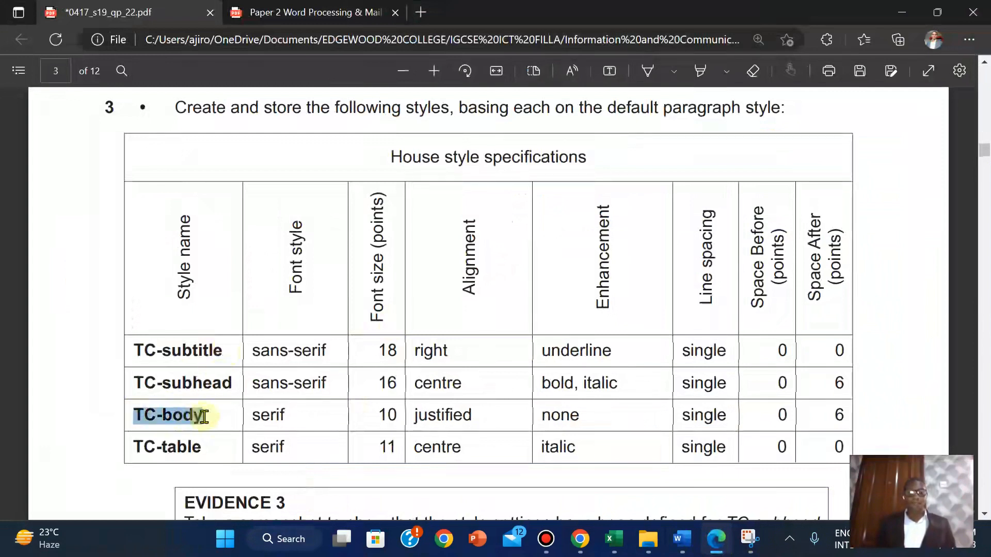
{"action": "left_click", "coordinate": [237, 285]}
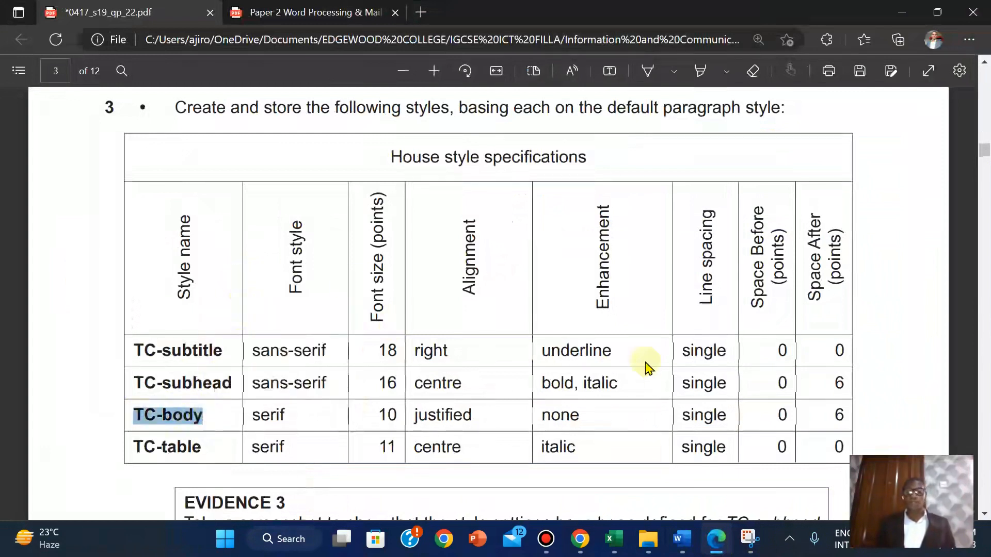
{"action": "mouse_move", "coordinate": [681, 539]}
{"action": "left_click", "coordinate": [684, 455]}
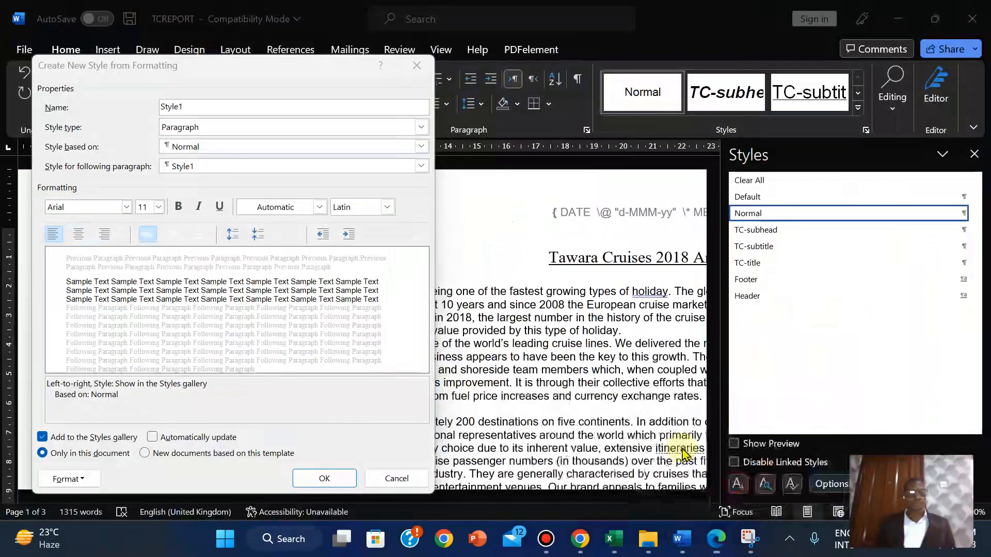
{"action": "right_click", "coordinate": [172, 110]}
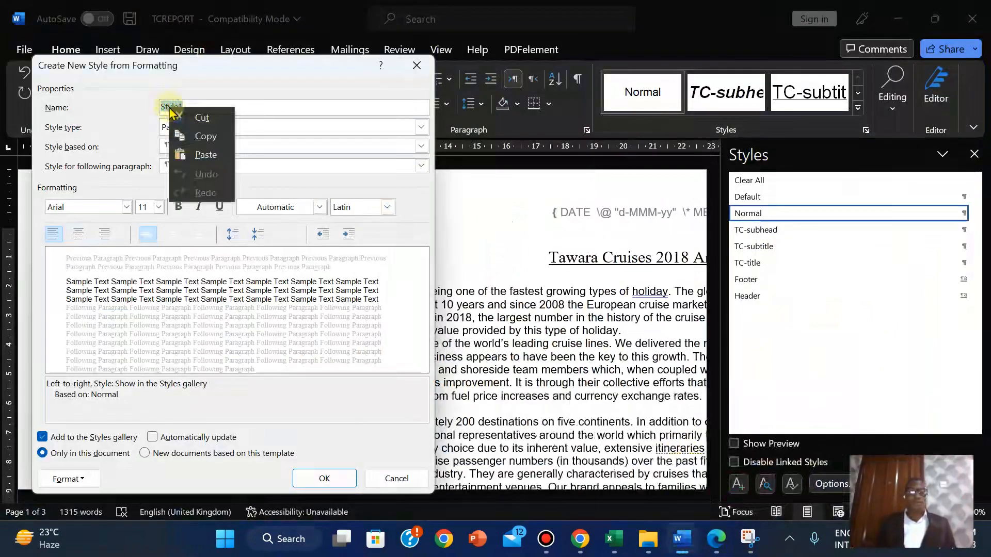
{"action": "left_click", "coordinate": [199, 153]}
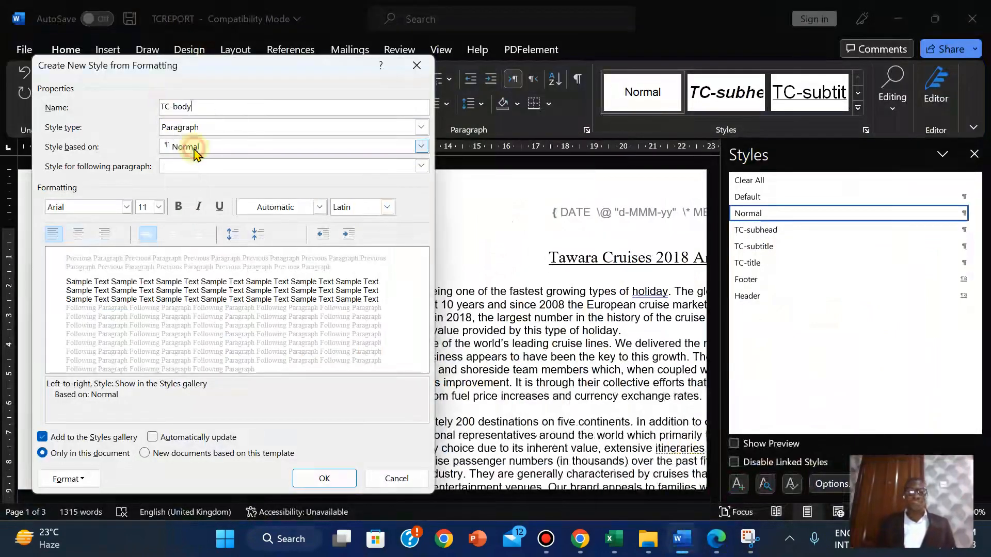
Set the TC-body font to Times New Roman
{"action": "left_click", "coordinate": [715, 539]}
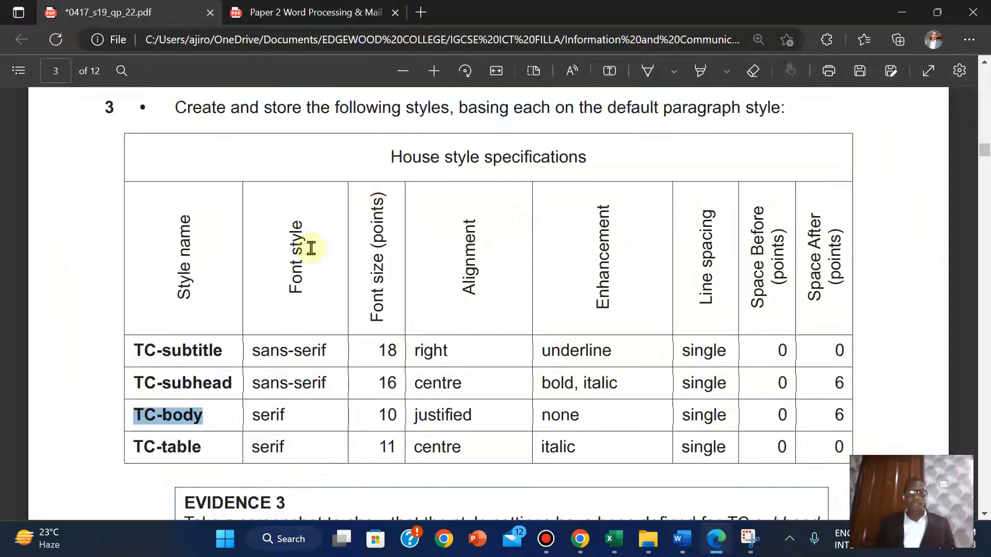
{"action": "mouse_move", "coordinate": [680, 539]}
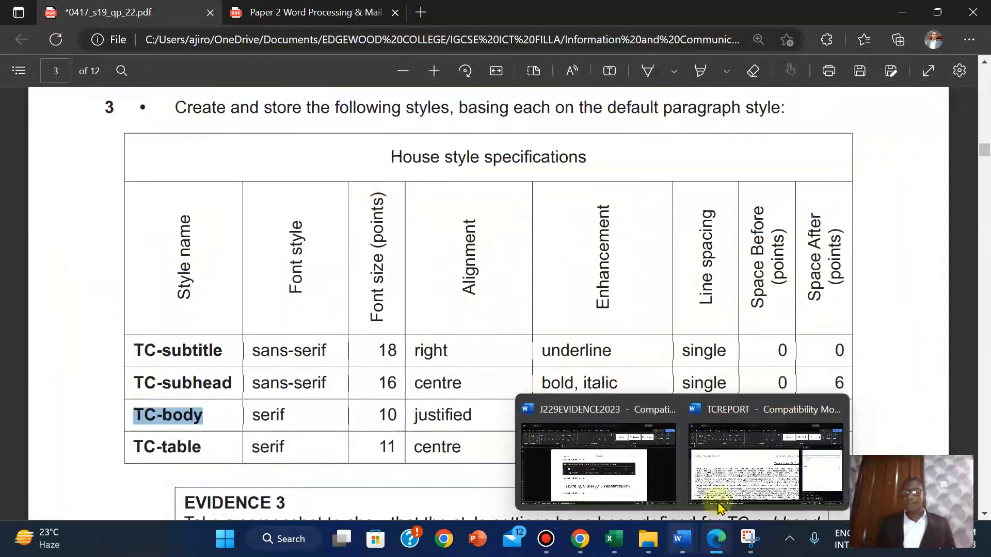
{"action": "left_click", "coordinate": [751, 469]}
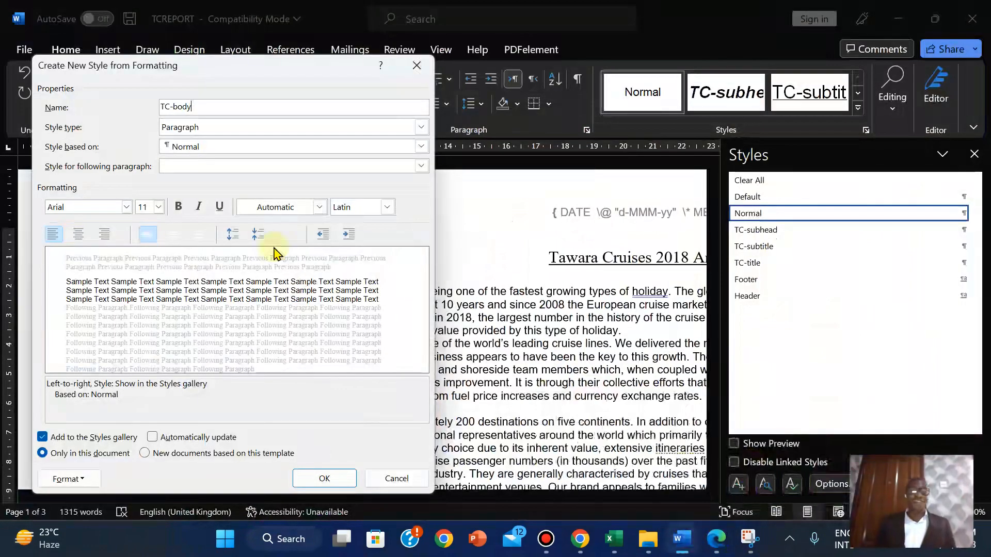
{"action": "left_click", "coordinate": [123, 211]}
{"action": "left_click", "coordinate": [126, 207]}
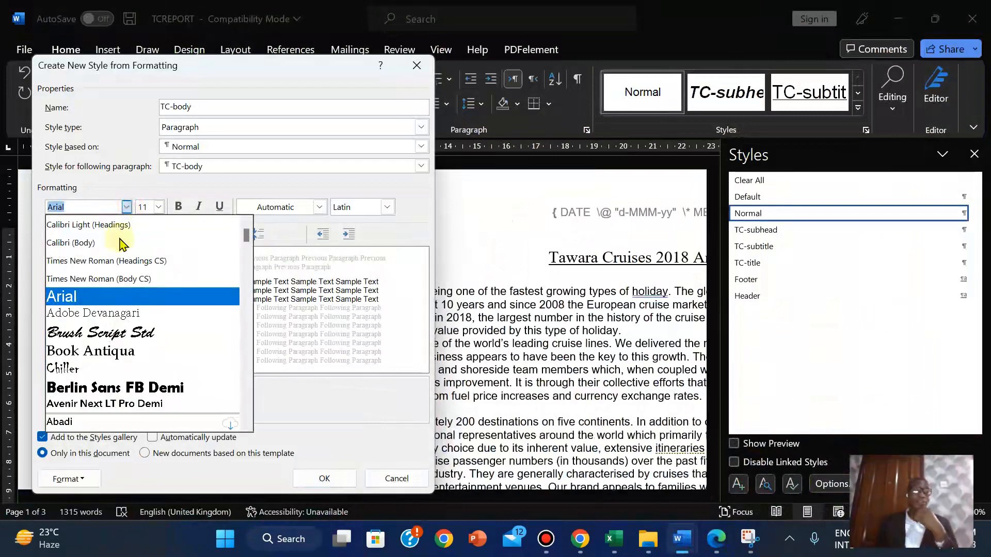
{"action": "left_click", "coordinate": [110, 280]}
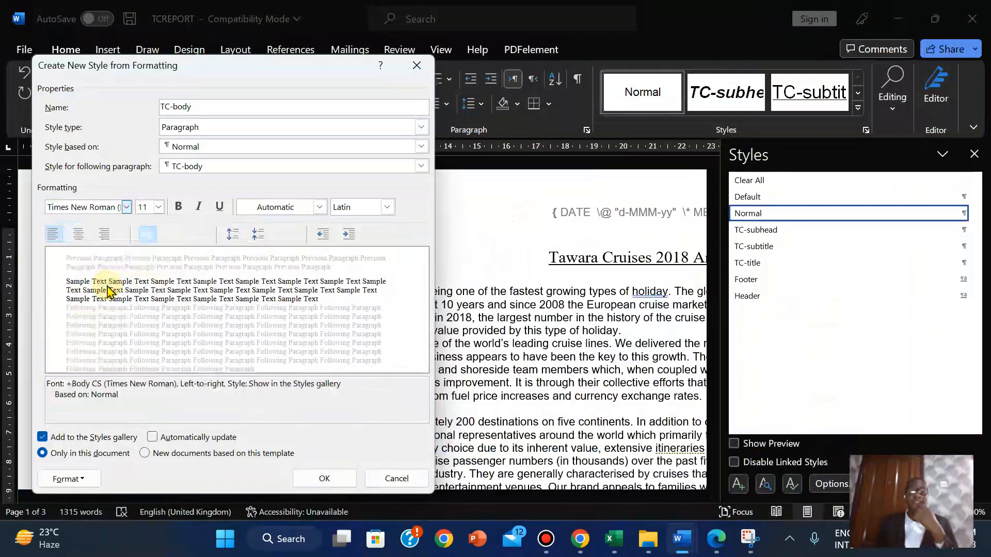
Set the TC-body font size to 10 pt
{"action": "left_click", "coordinate": [715, 544]}
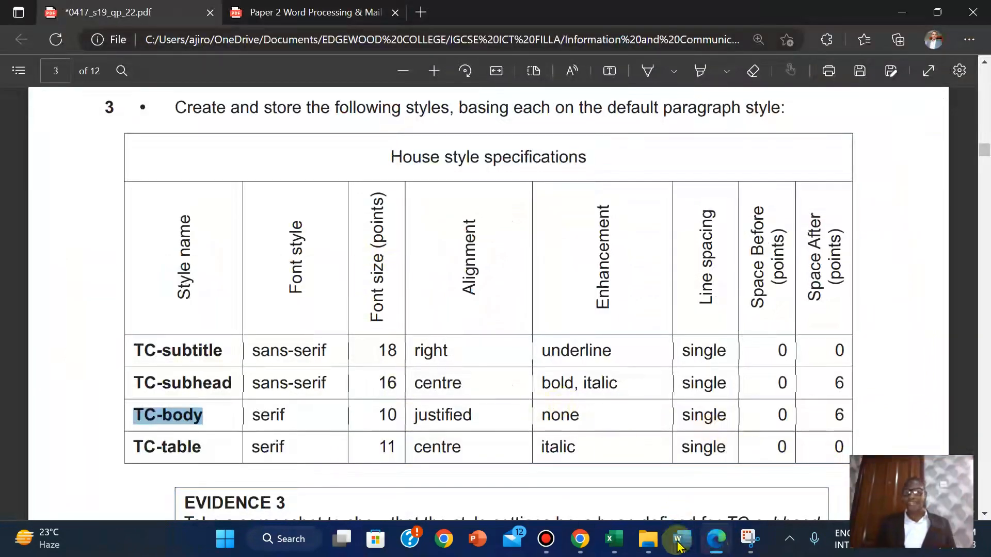
{"action": "mouse_move", "coordinate": [682, 538]}
{"action": "left_click", "coordinate": [744, 439]}
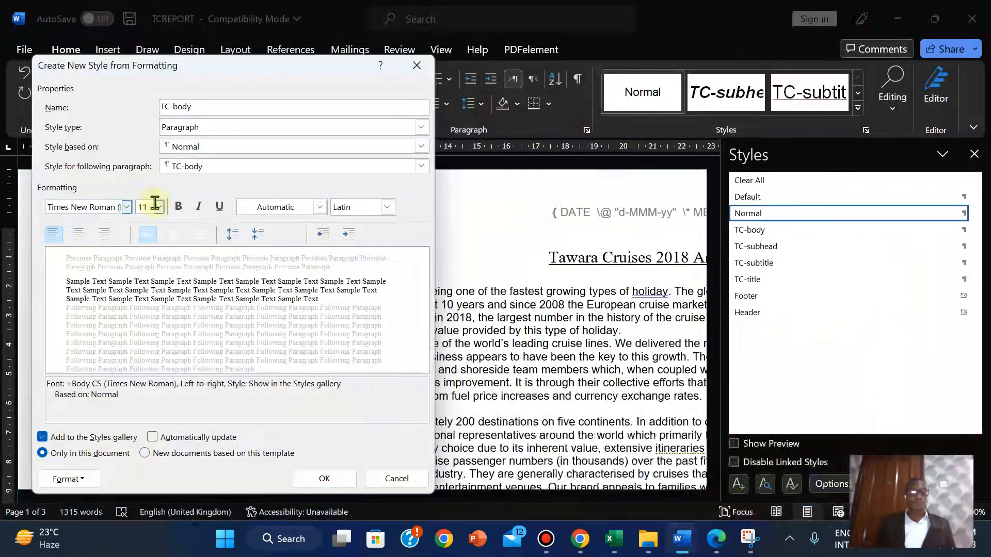
{"action": "left_click", "coordinate": [161, 207]}
{"action": "left_click", "coordinate": [152, 242]}
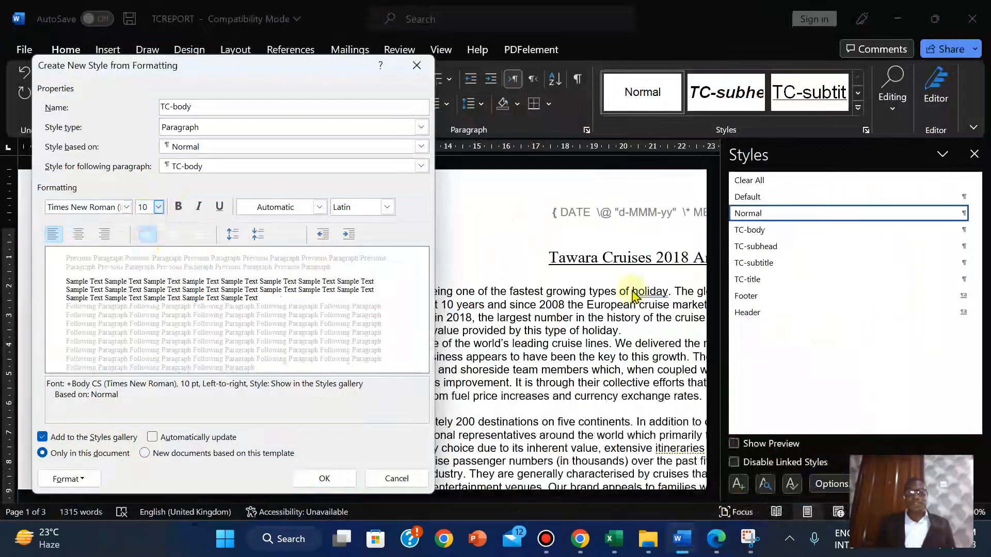
{"action": "left_click", "coordinate": [716, 537]}
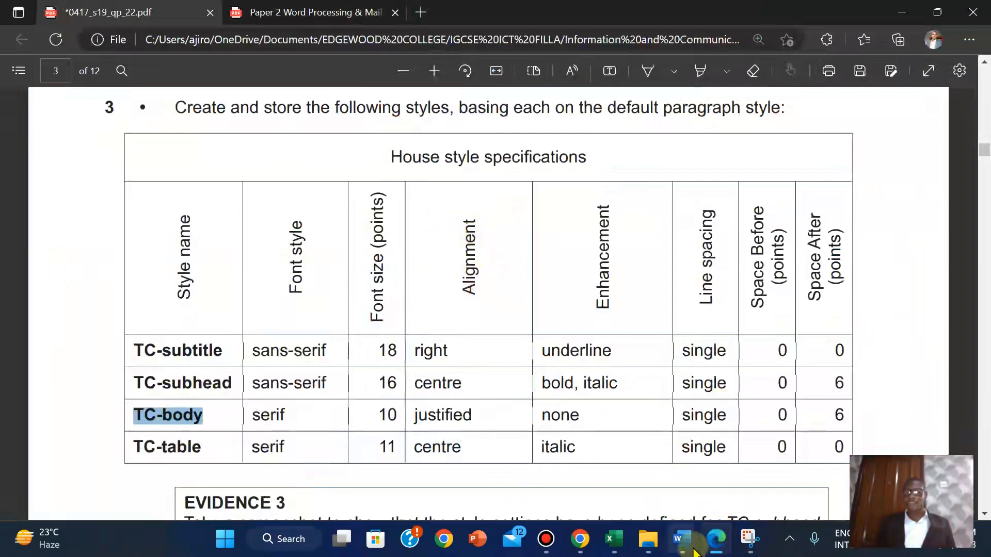
{"action": "mouse_move", "coordinate": [681, 539]}
{"action": "left_click", "coordinate": [769, 413]}
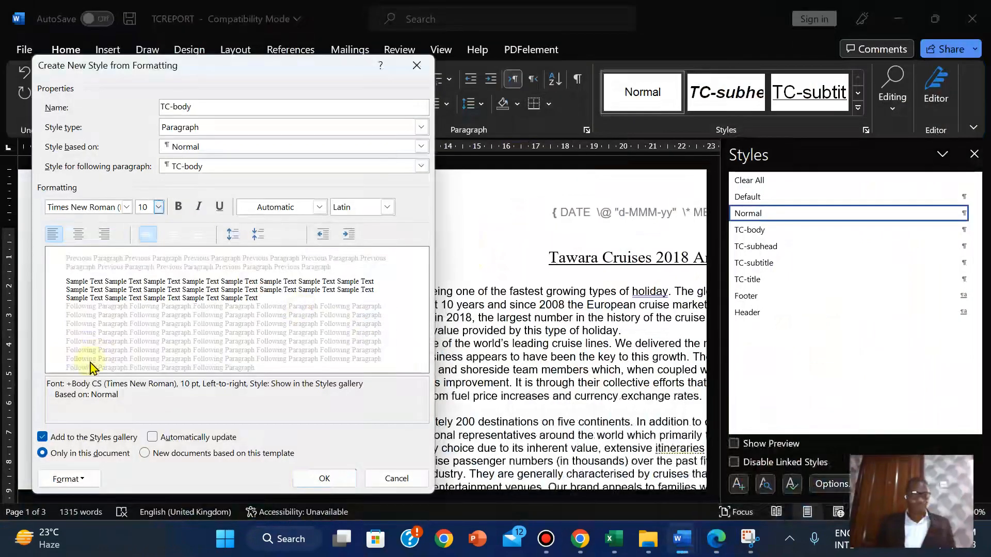
{"action": "left_click", "coordinate": [83, 479]}
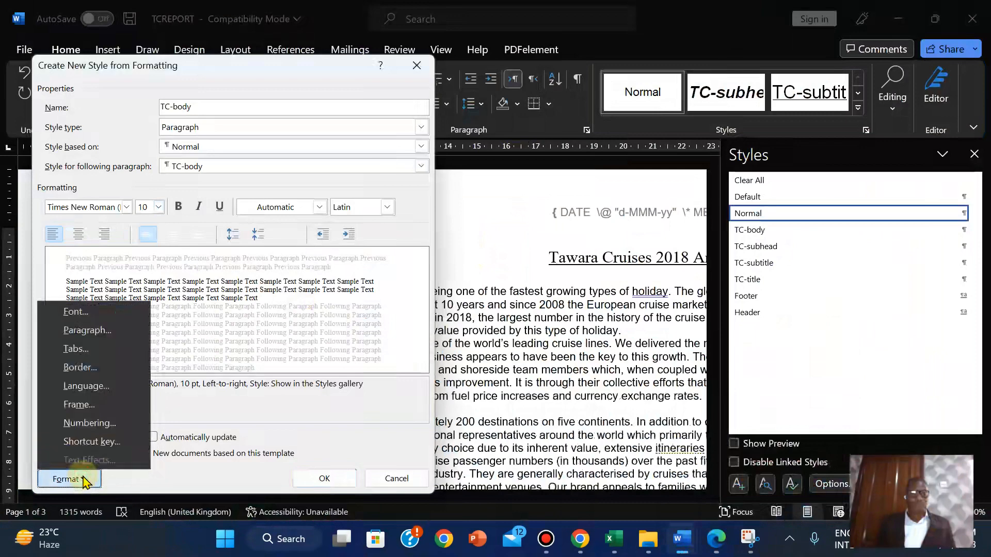
Set TC-body's paragraph alignment to Justified
{"action": "left_click", "coordinate": [97, 334]}
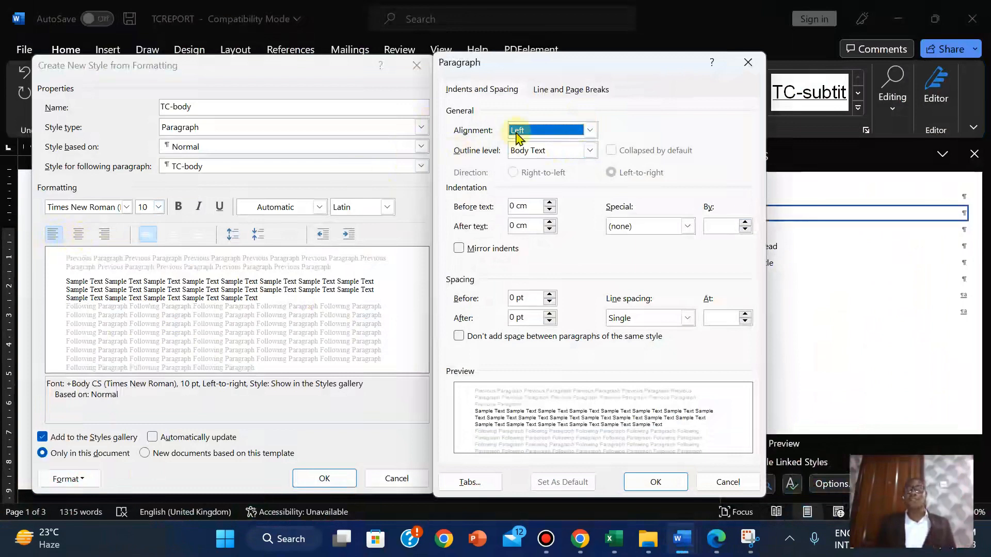
{"action": "left_click", "coordinate": [590, 132]}
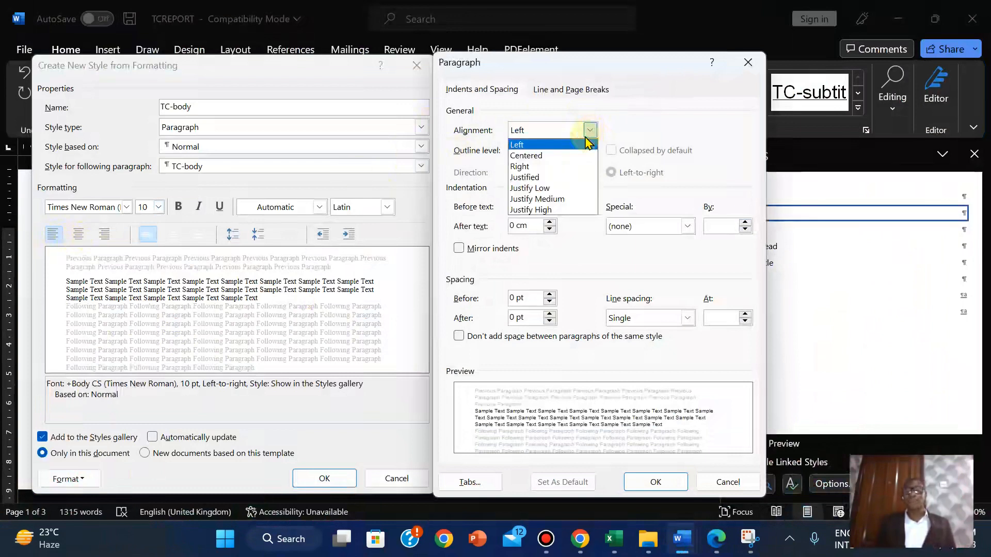
{"action": "left_click", "coordinate": [553, 177]}
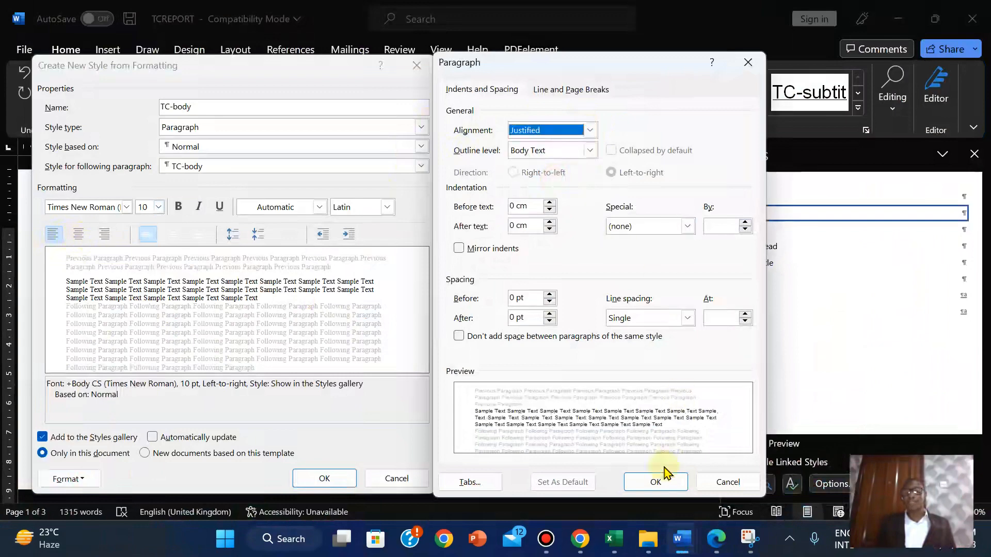
{"action": "left_click", "coordinate": [659, 482]}
{"action": "left_click", "coordinate": [657, 482]}
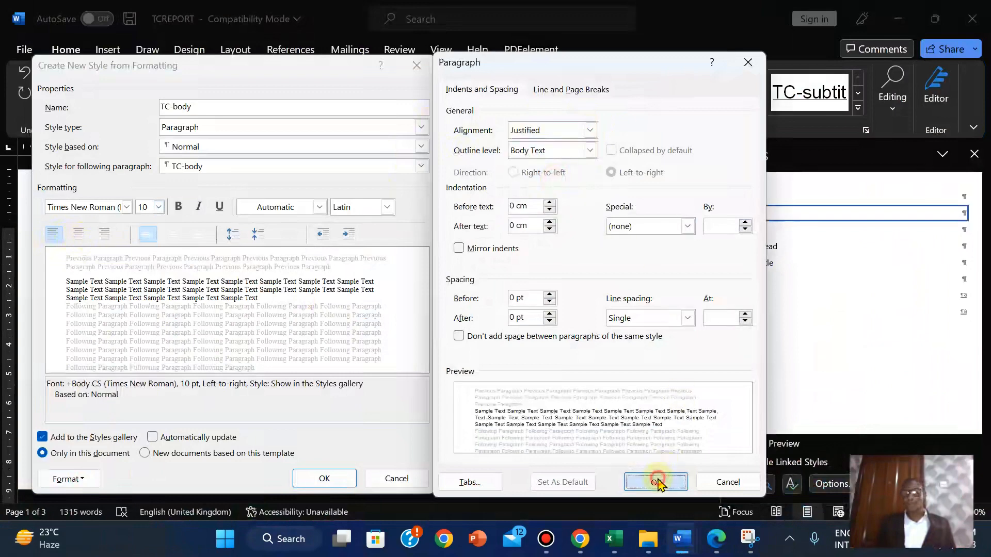
Set TC-body's paragraph spacing after to 6 pt
{"action": "left_click", "coordinate": [716, 549]}
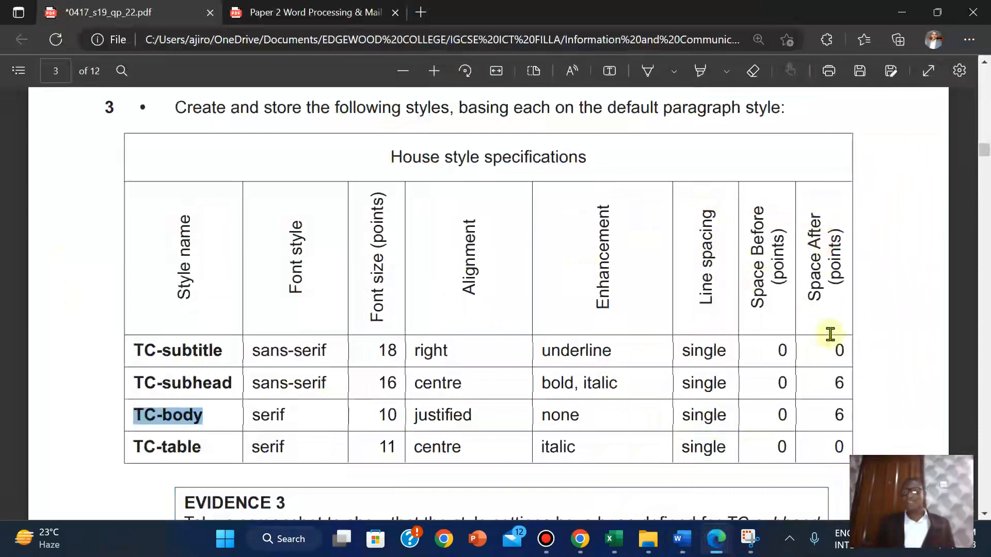
{"action": "mouse_move", "coordinate": [681, 539]}
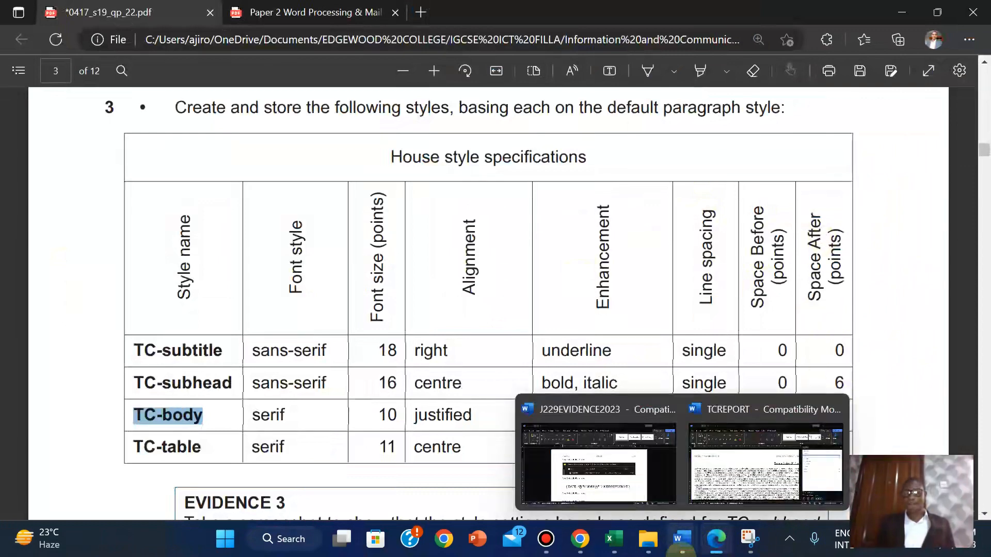
{"action": "left_click", "coordinate": [733, 477]}
{"action": "left_click", "coordinate": [72, 478]}
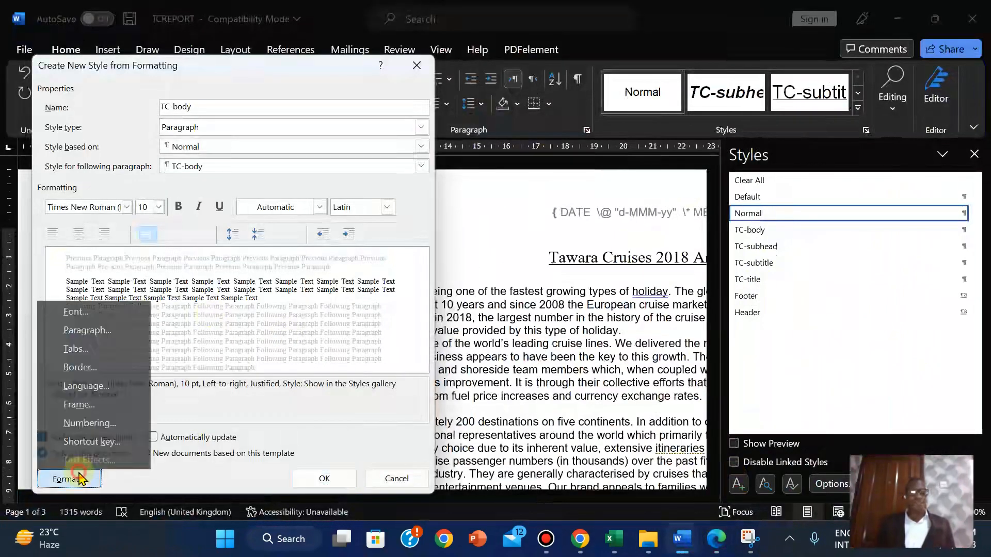
{"action": "left_click", "coordinate": [98, 330]}
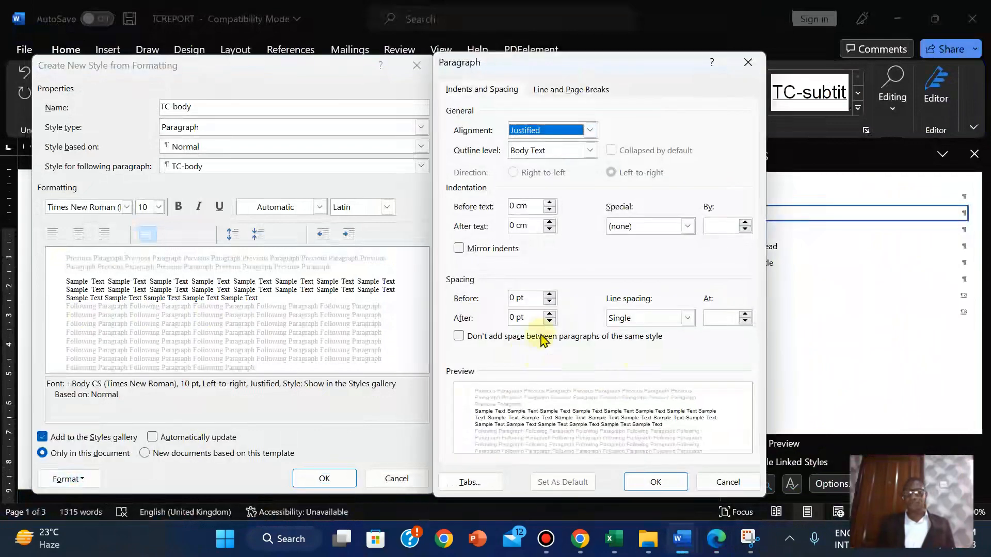
{"action": "left_click", "coordinate": [550, 315]}
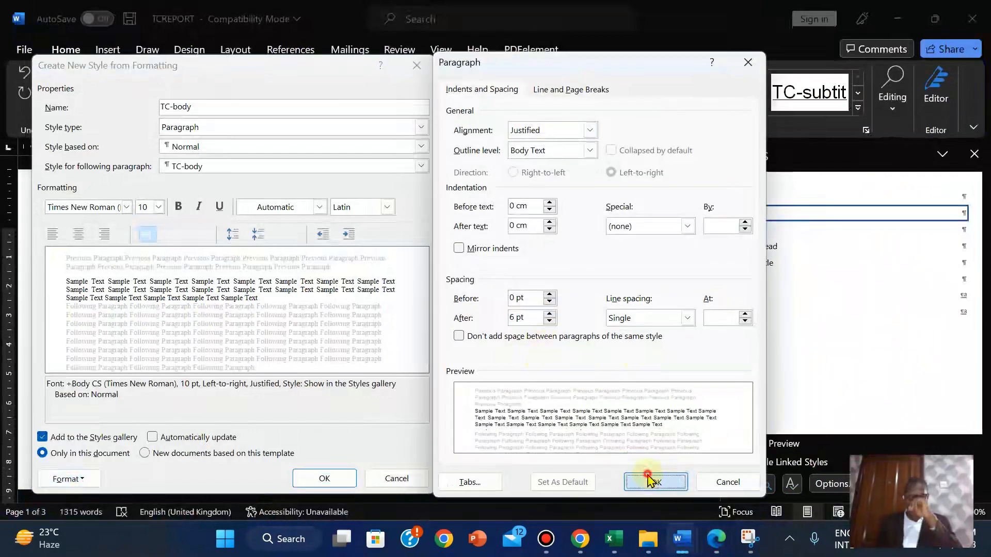
{"action": "left_click", "coordinate": [653, 482]}
{"action": "left_click", "coordinate": [716, 539]}
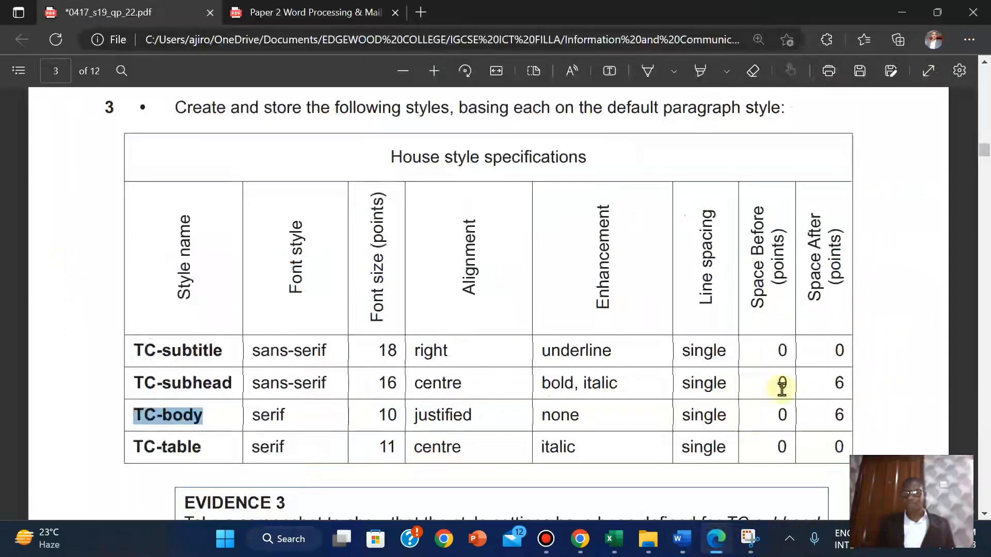
Copy the TC-table style name from the PDF specification table
{"action": "left_click_drag", "start_coordinate": [135, 446], "coordinate": [201, 448]}
{"action": "key", "text": "ctrl+c"}
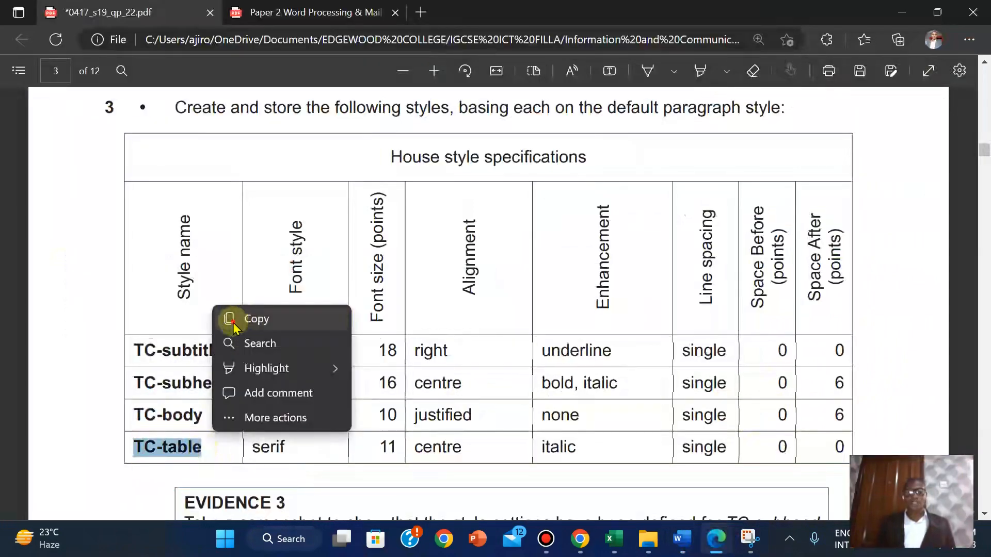
{"action": "left_click", "coordinate": [233, 324]}
{"action": "mouse_move", "coordinate": [691, 554]}
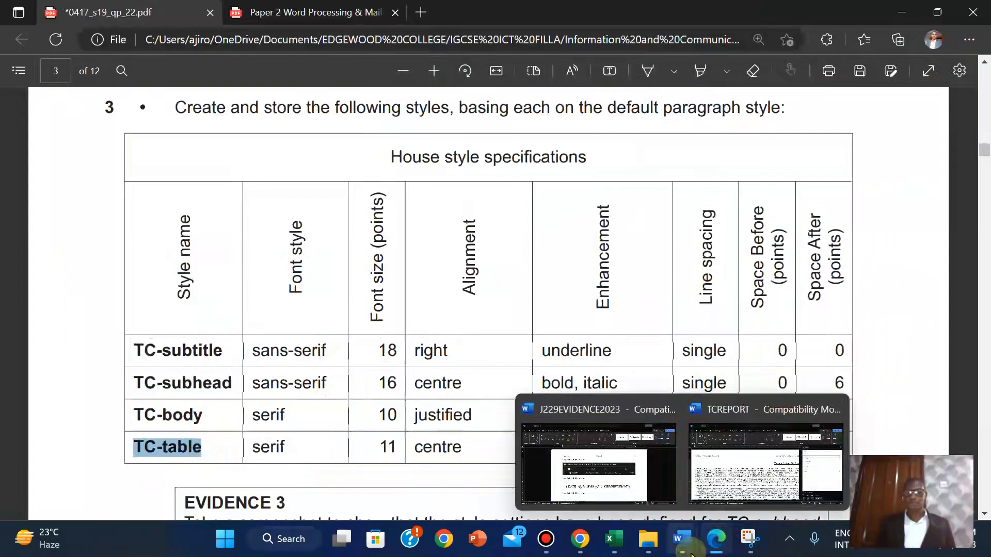
{"action": "left_click", "coordinate": [764, 454]}
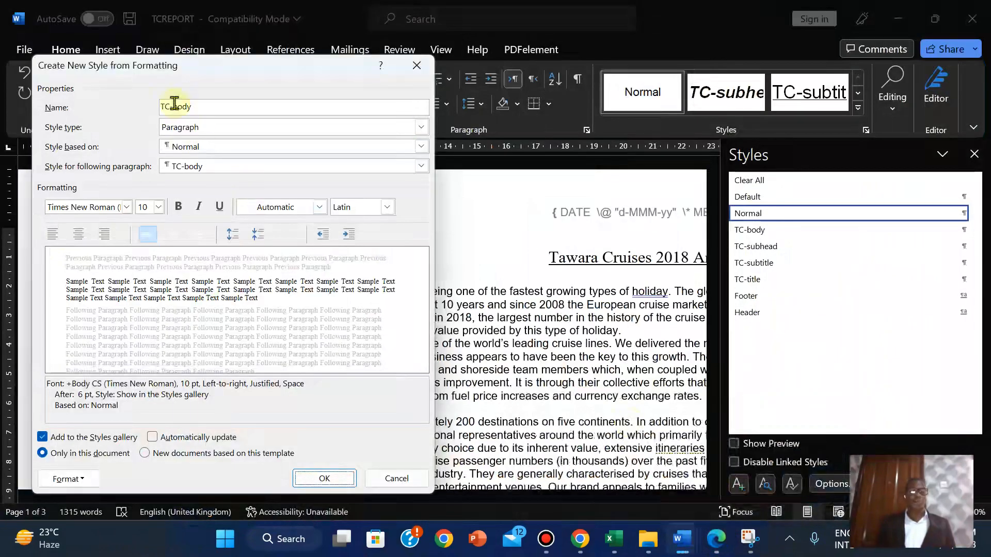
Save TC-body, review its settings without changes, and reset the paragraph to Normal
{"action": "left_click", "coordinate": [310, 487]}
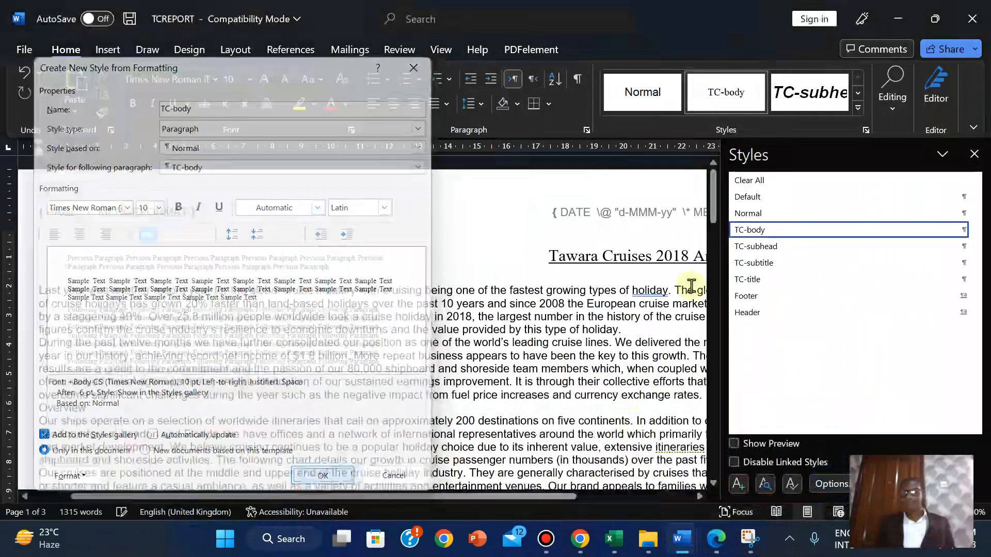
{"action": "right_click", "coordinate": [761, 232]}
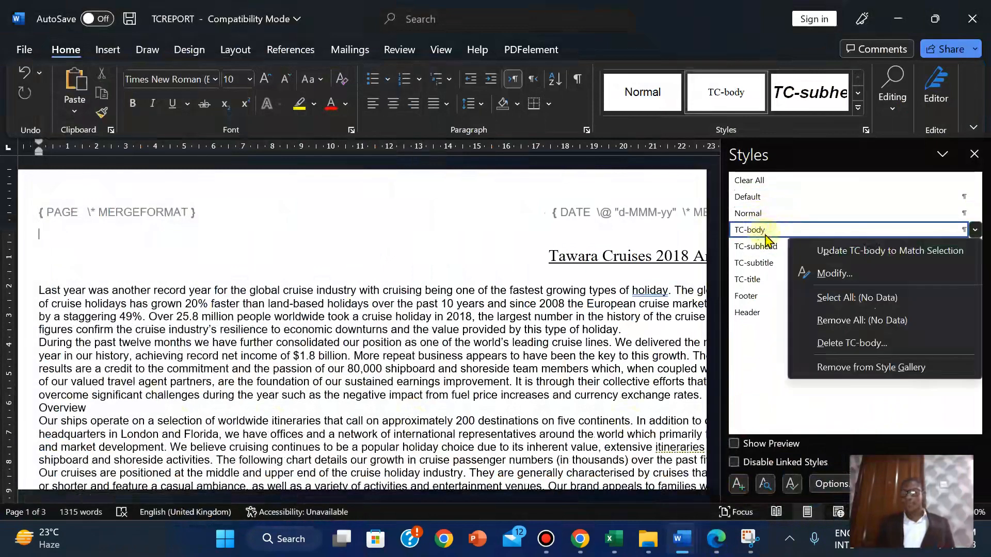
{"action": "left_click", "coordinate": [836, 274]}
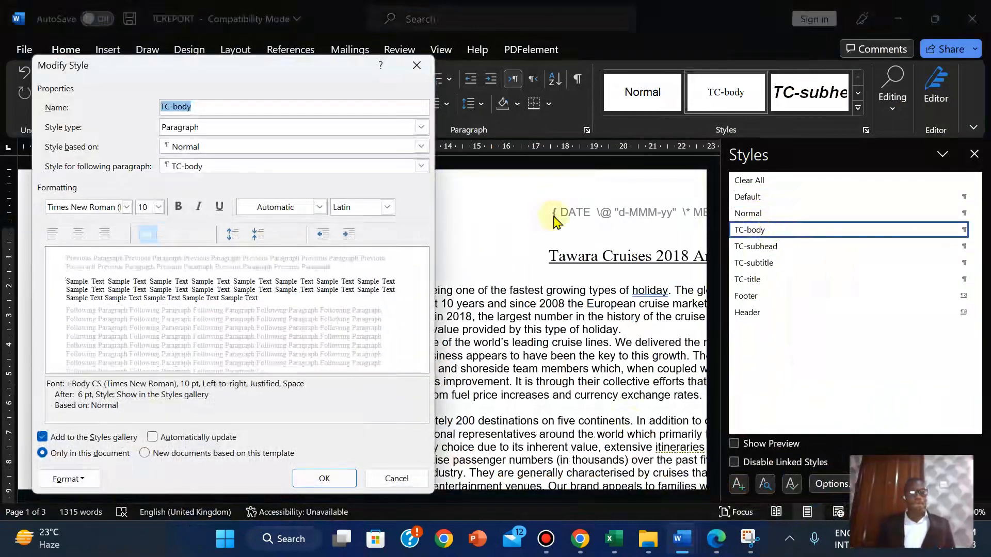
{"action": "left_click", "coordinate": [417, 65]}
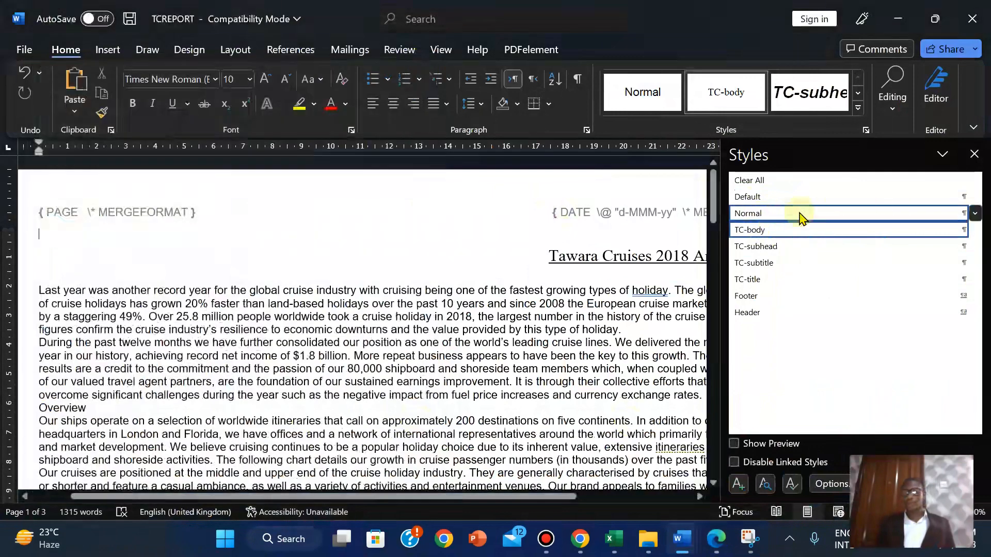
{"action": "left_click", "coordinate": [786, 214]}
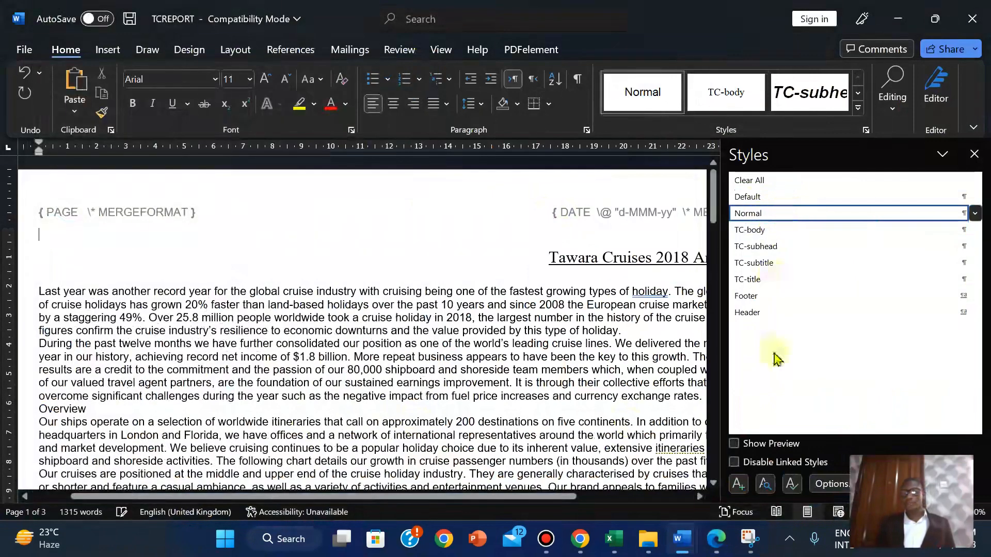
Start a new paragraph style named TC-table
{"action": "left_click", "coordinate": [738, 485]}
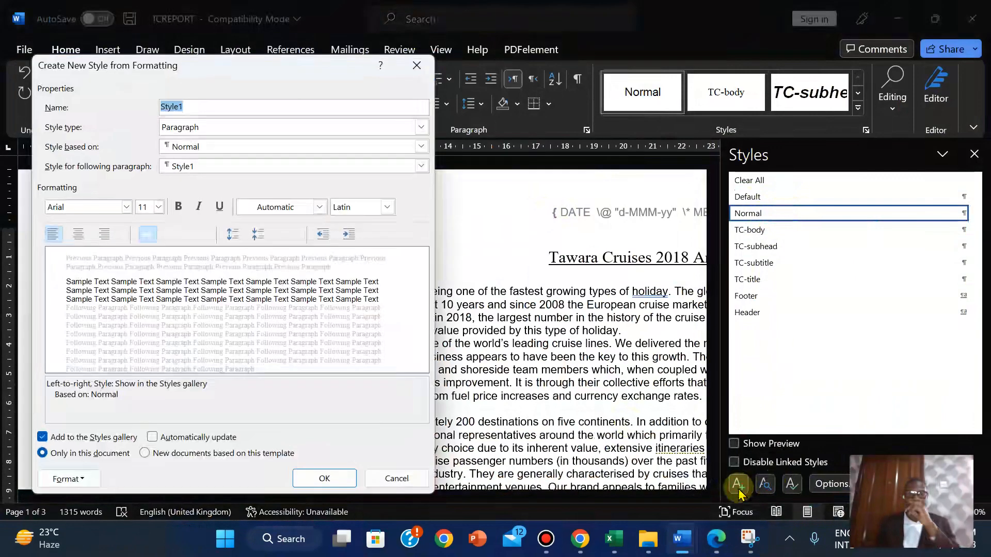
{"action": "right_click", "coordinate": [169, 105]}
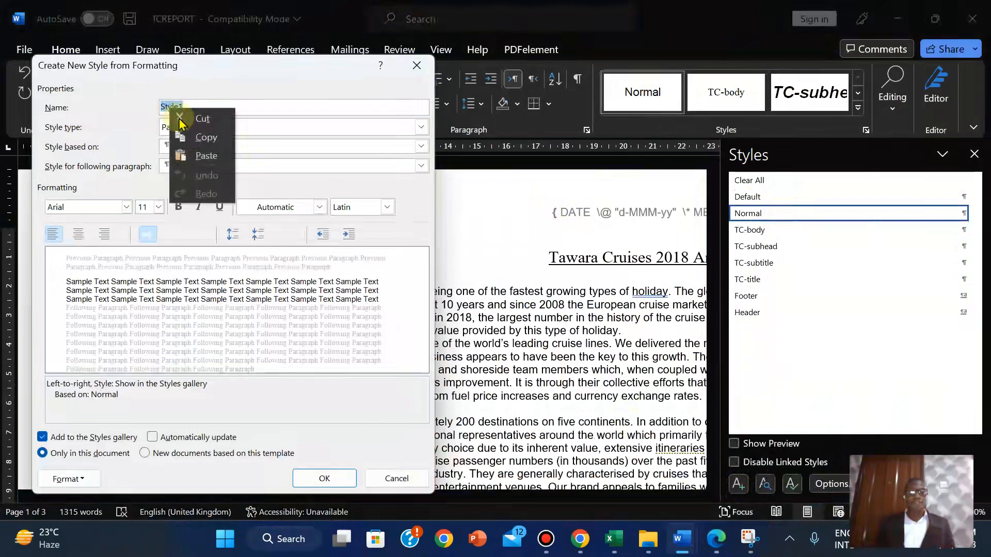
{"action": "left_click", "coordinate": [200, 156]}
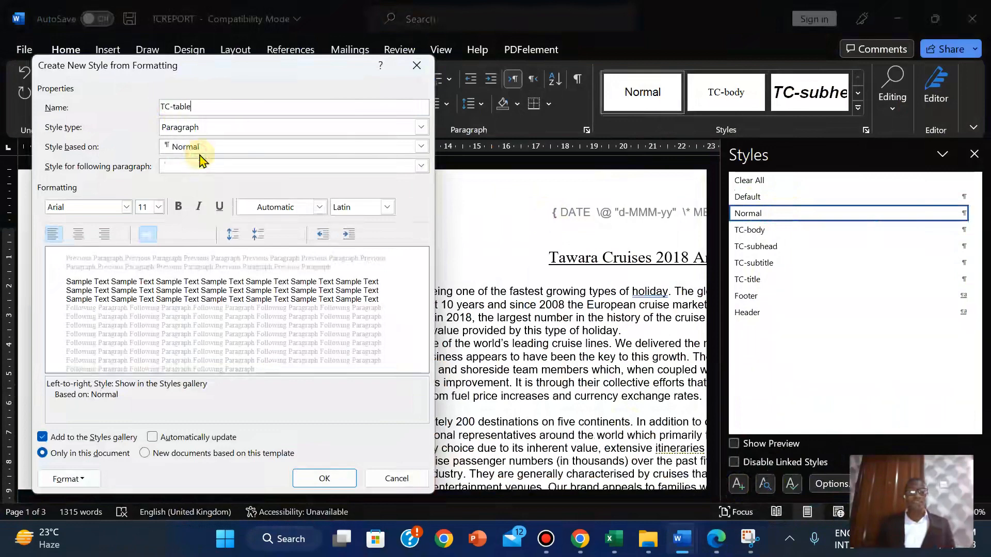
{"action": "left_click", "coordinate": [716, 539]}
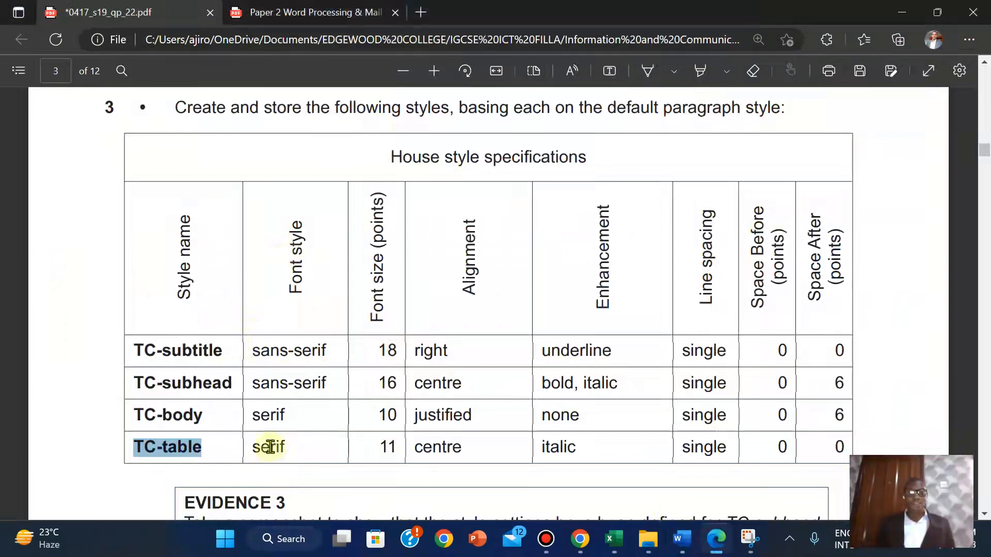
{"action": "mouse_move", "coordinate": [681, 539]}
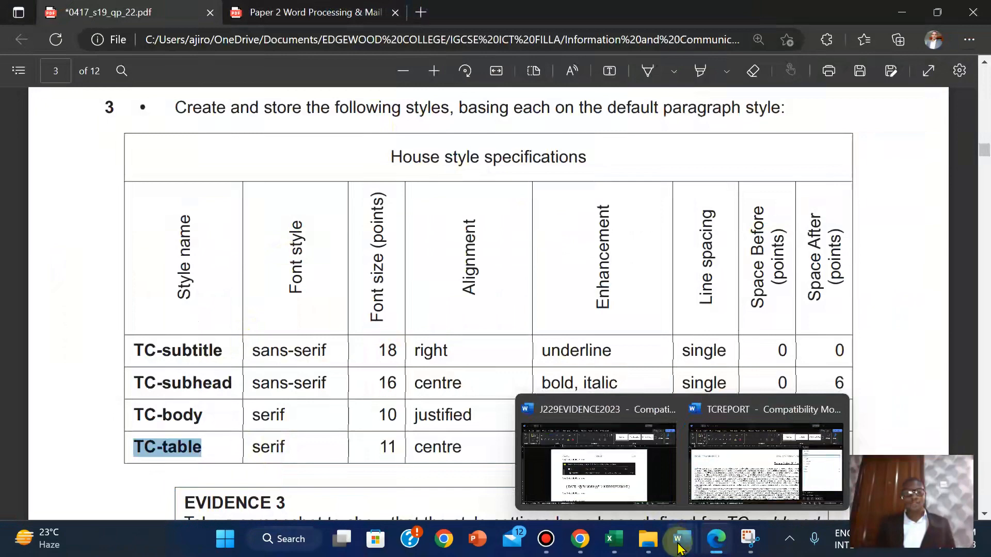
{"action": "left_click", "coordinate": [731, 496]}
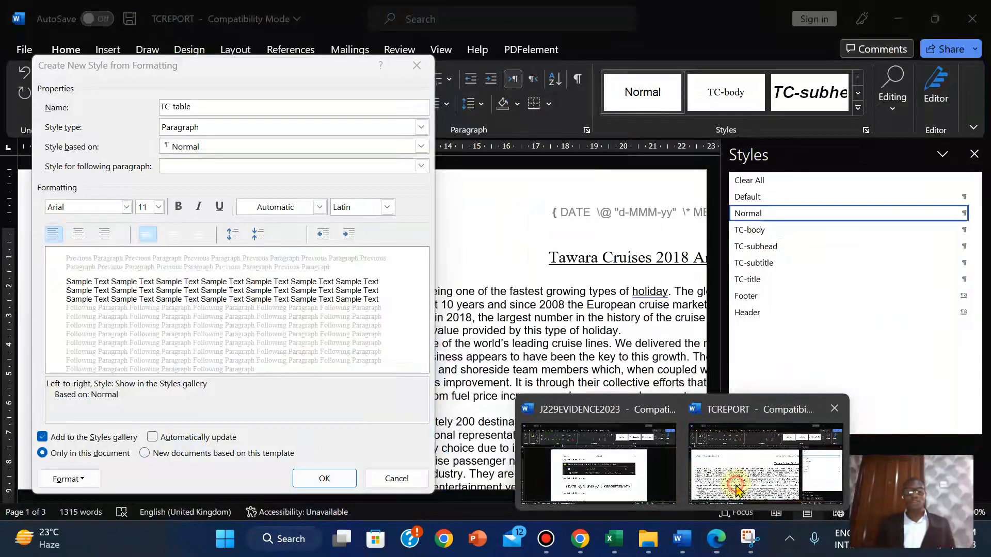
Set the TC-table font to Times New Roman
{"action": "left_click", "coordinate": [126, 207]}
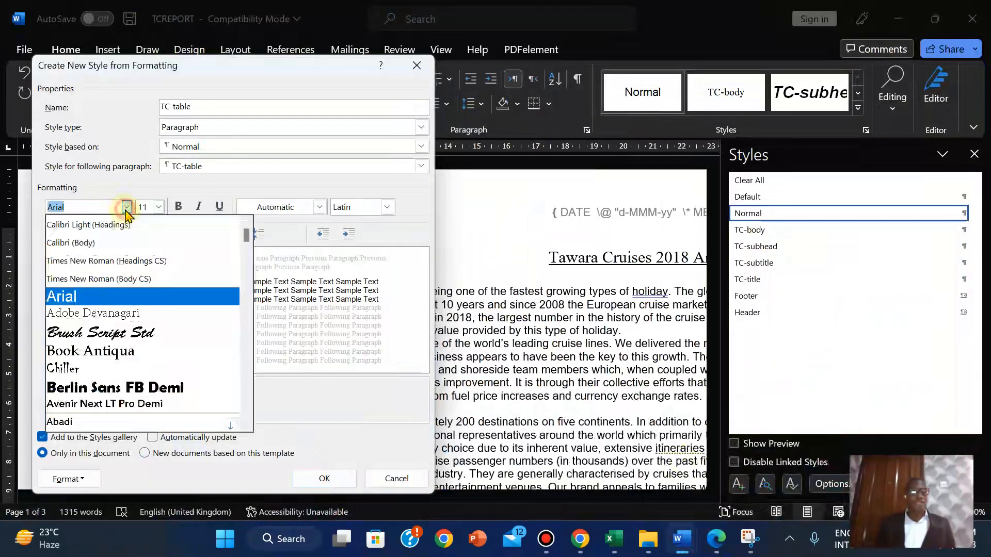
{"action": "left_click", "coordinate": [99, 279]}
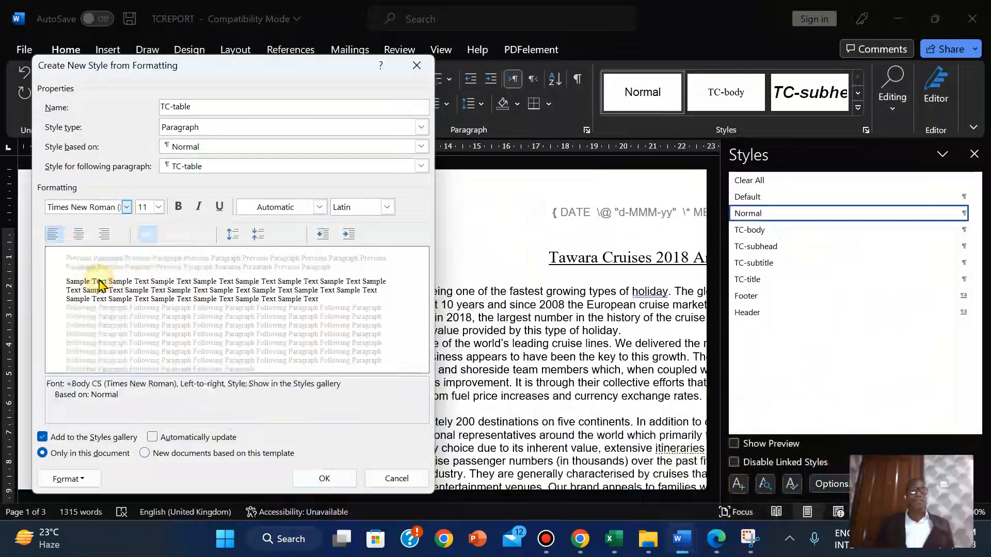
{"action": "left_click", "coordinate": [712, 543]}
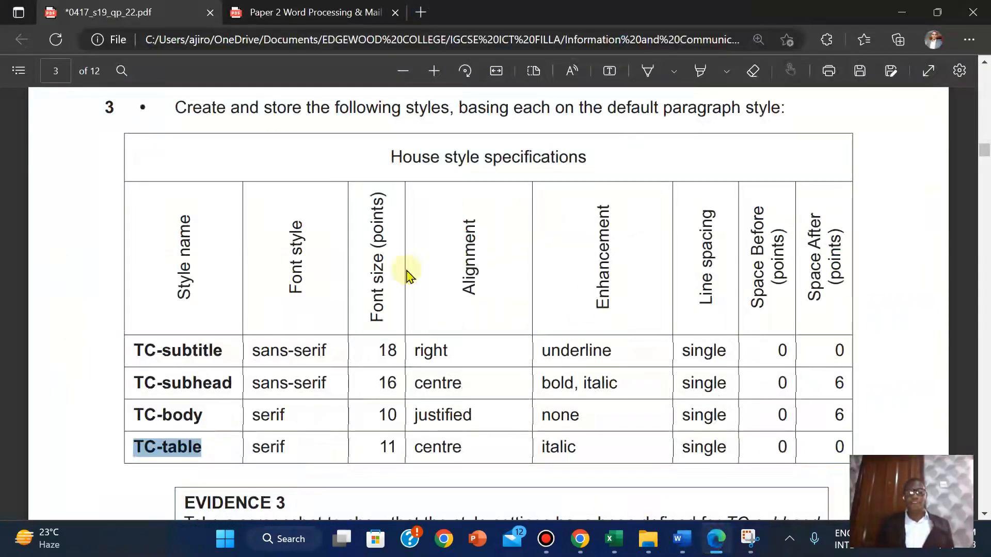
{"action": "mouse_move", "coordinate": [681, 541]}
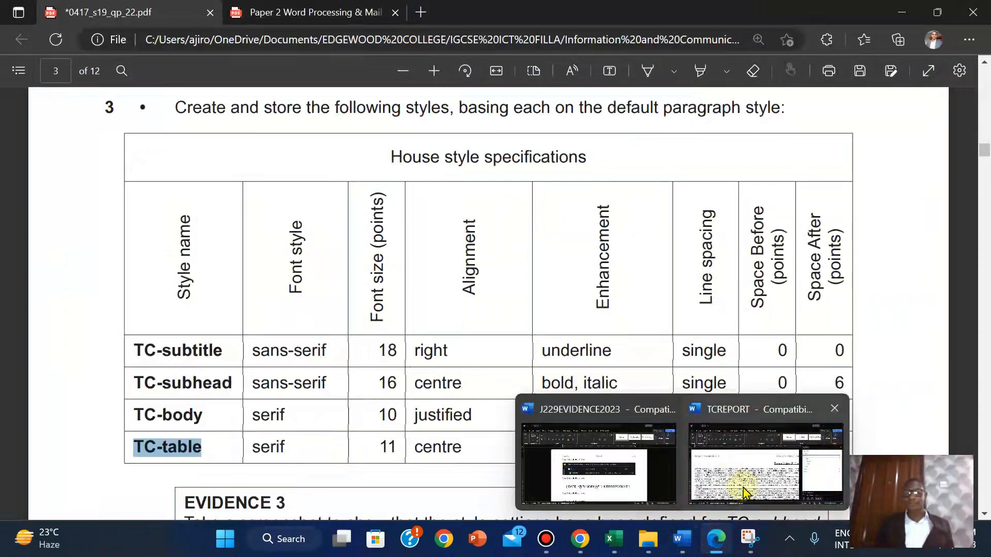
{"action": "left_click", "coordinate": [769, 444]}
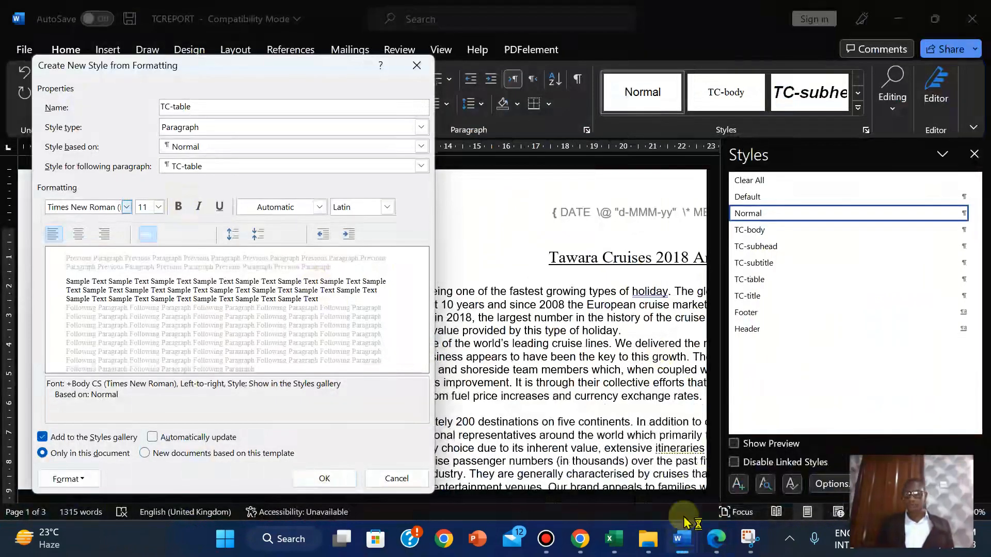
Centre-align TC-table and save the style
{"action": "left_click", "coordinate": [722, 548]}
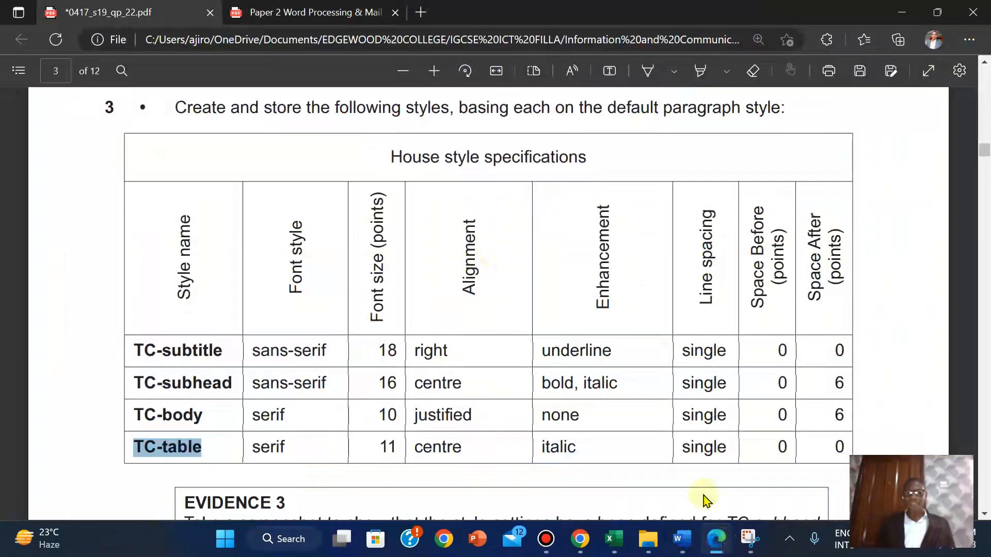
{"action": "mouse_move", "coordinate": [682, 540]}
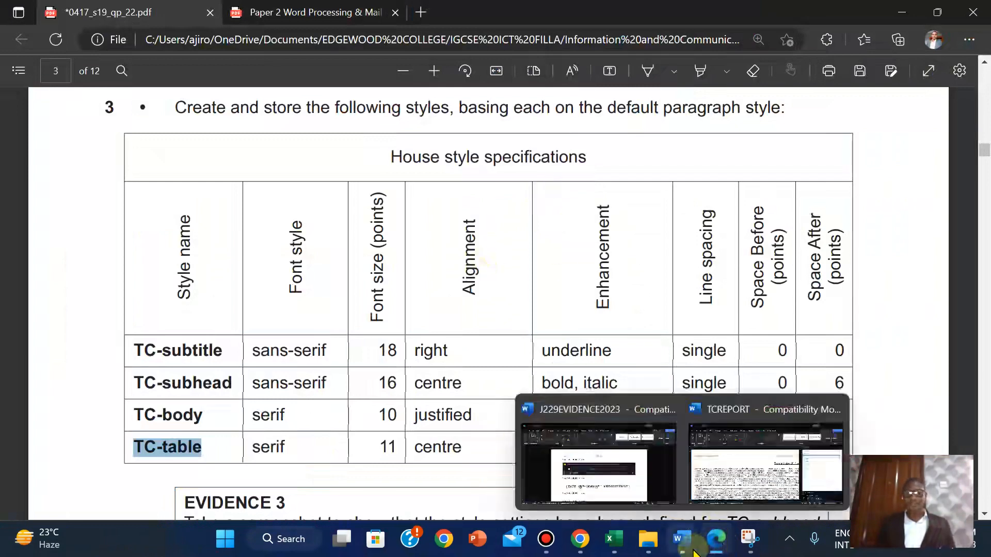
{"action": "left_click", "coordinate": [735, 503]}
{"action": "left_click", "coordinate": [79, 235]}
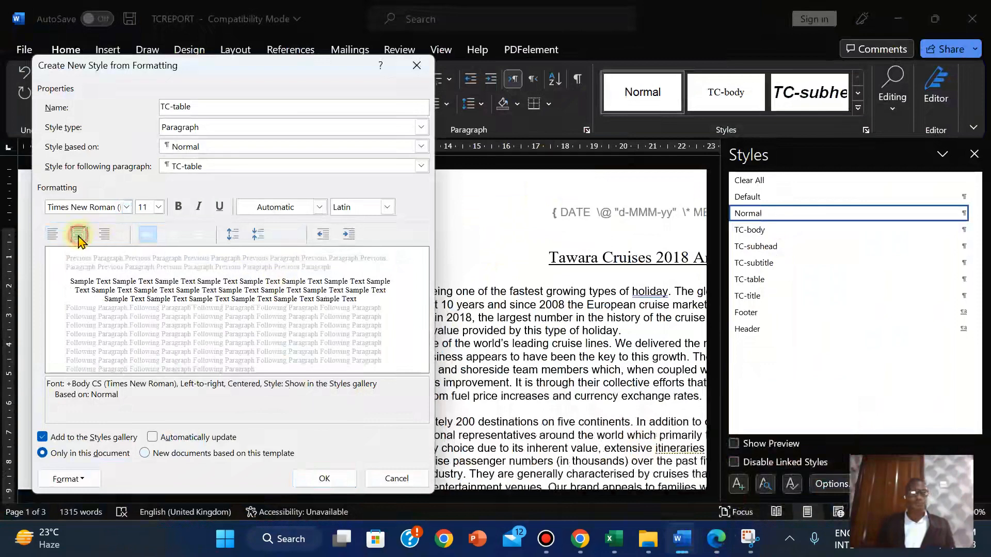
{"action": "left_click", "coordinate": [722, 542]}
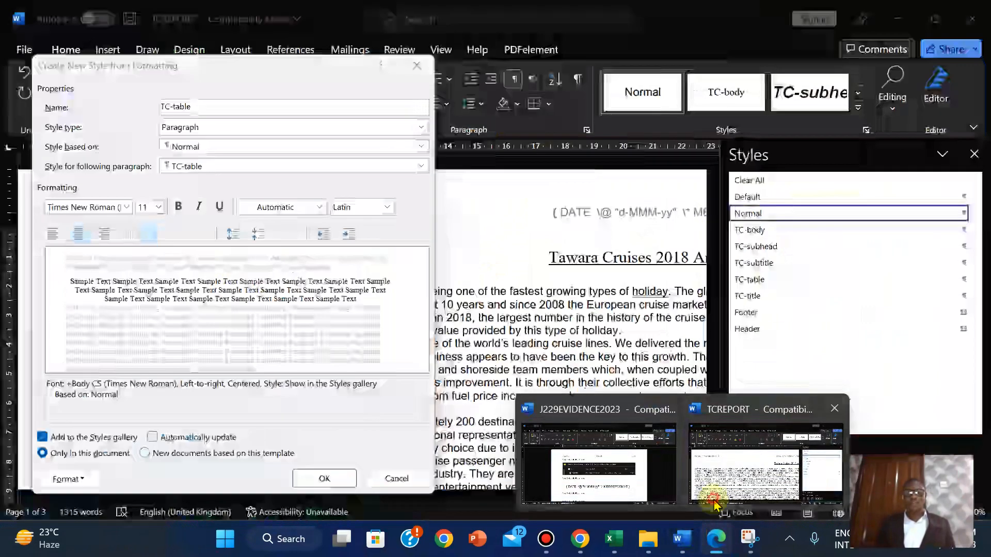
{"action": "left_click", "coordinate": [764, 465]}
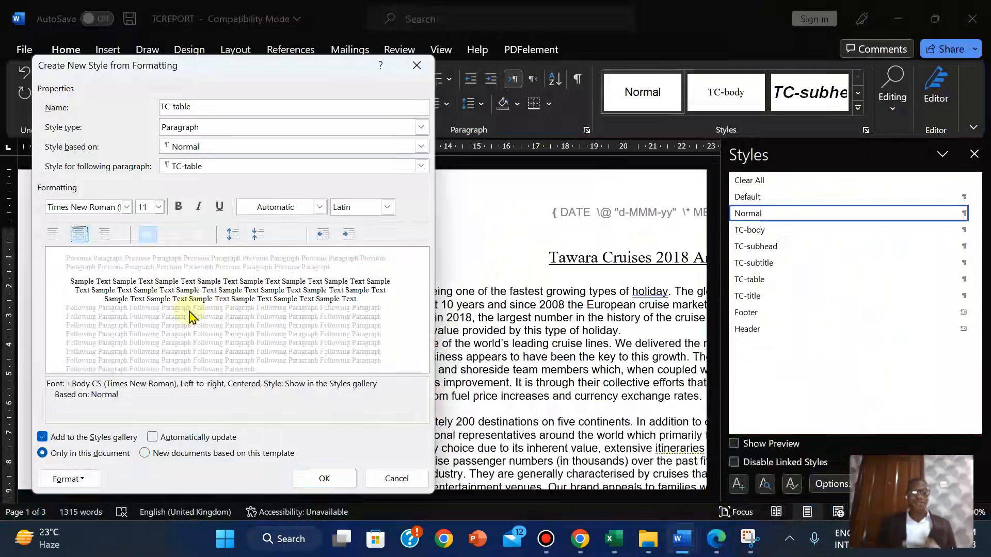
{"action": "left_click", "coordinate": [339, 484]}
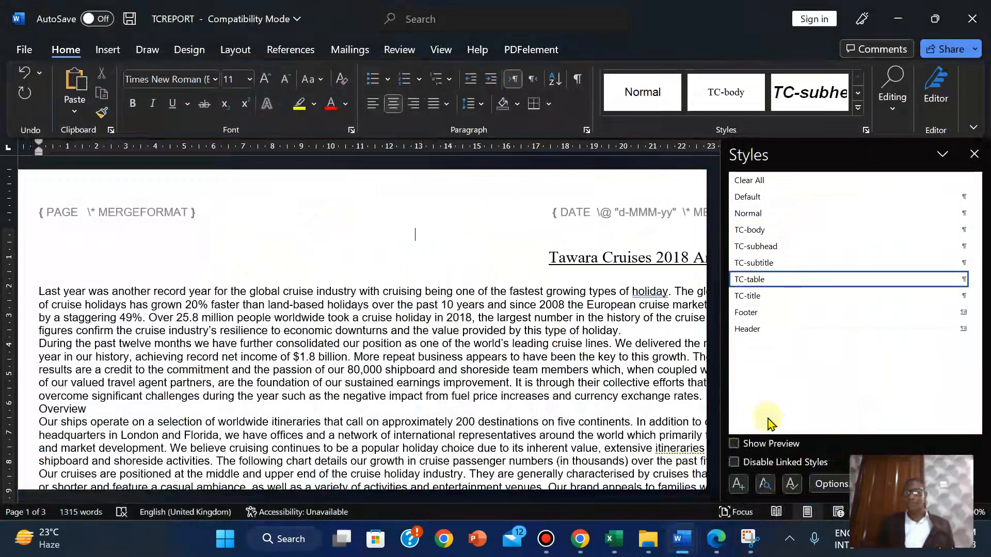
Scroll the question paper PDF to read the EVIDENCE 3 instruction below the style table
{"action": "left_click", "coordinate": [716, 540]}
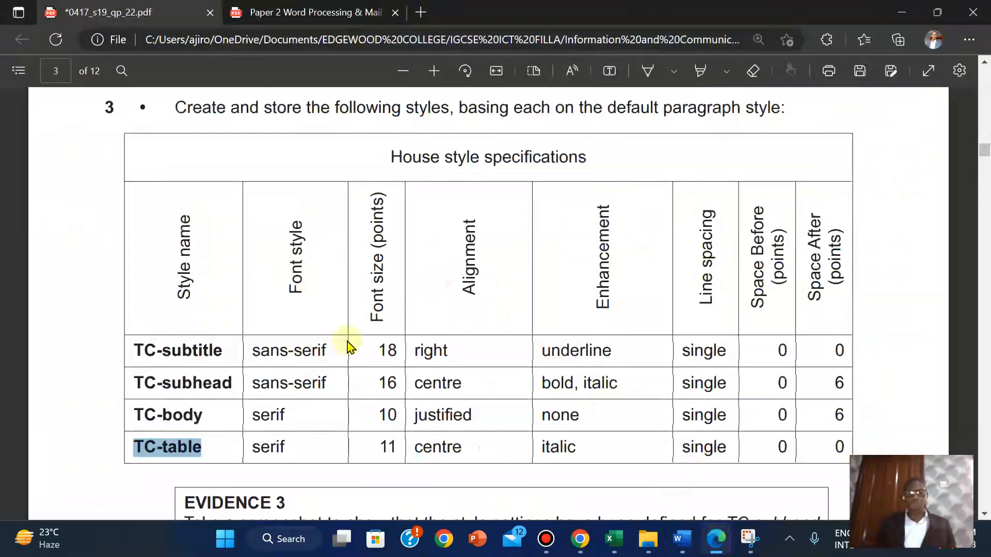
{"action": "left_click", "coordinate": [619, 339]}
{"action": "scroll", "coordinate": [621, 338], "scroll_direction": "down", "scroll_amount": 3}
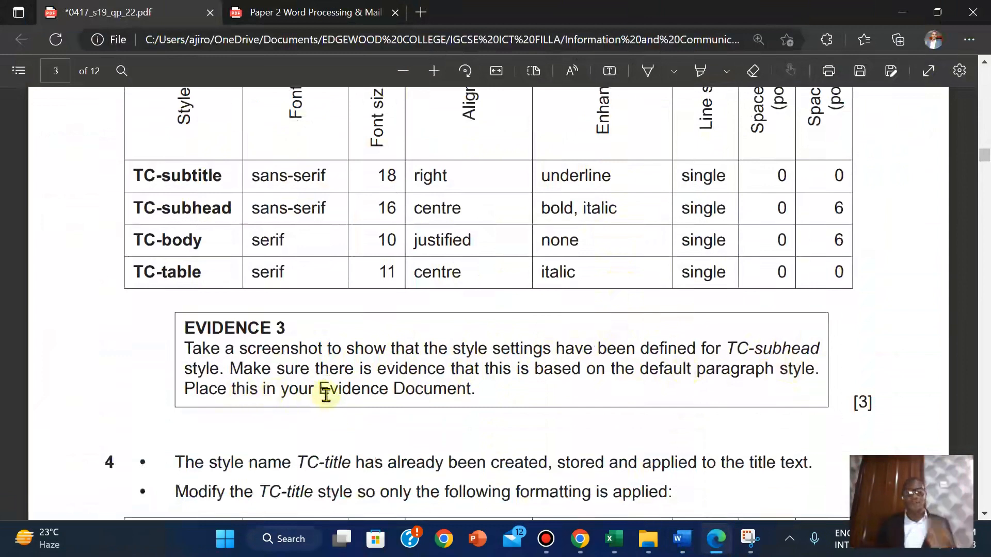
{"action": "scroll", "coordinate": [727, 337], "scroll_direction": "up", "scroll_amount": 1}
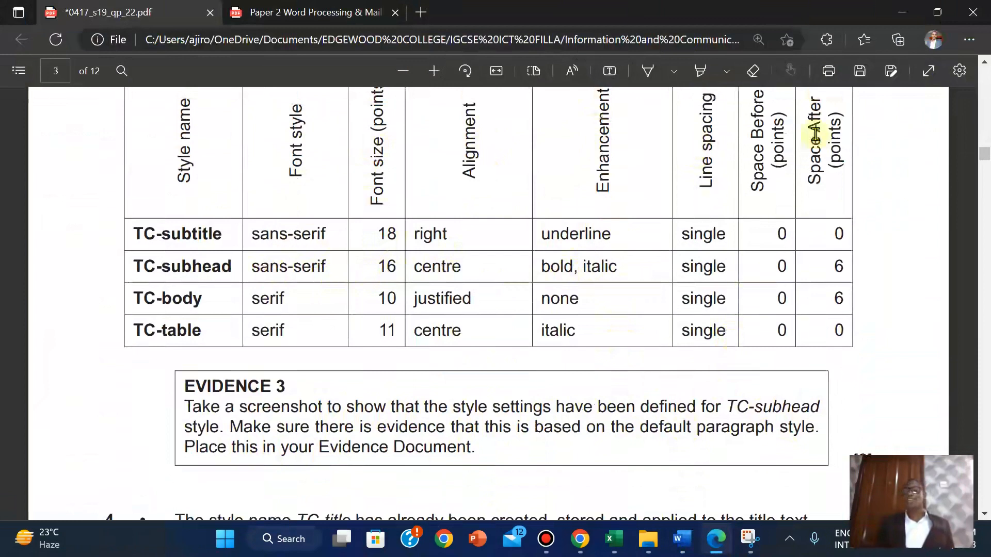
{"action": "mouse_move", "coordinate": [543, 7]}
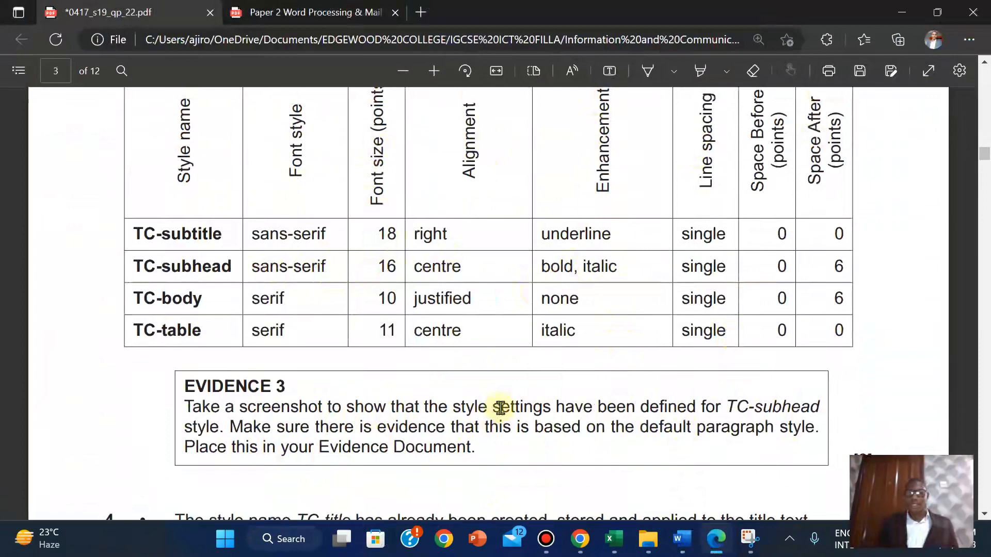
Apply TC-subhead to the paragraph and open its Modify Style settings
{"action": "mouse_move", "coordinate": [686, 540]}
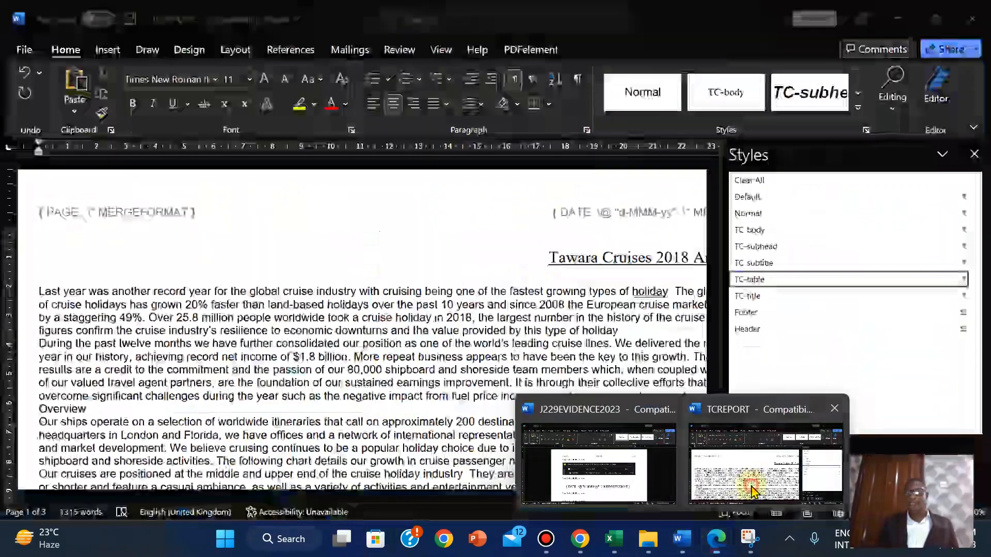
{"action": "left_click", "coordinate": [759, 477]}
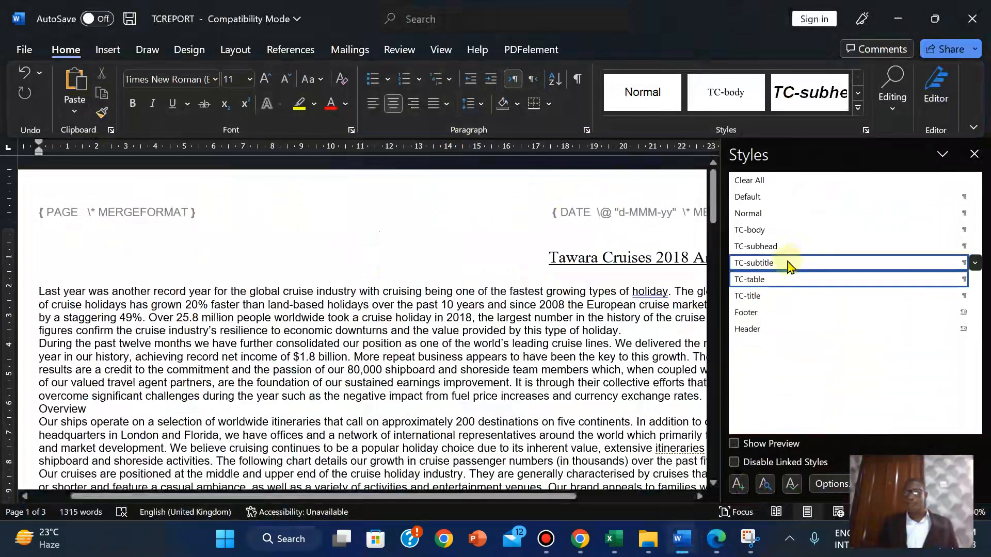
{"action": "left_click", "coordinate": [777, 247]}
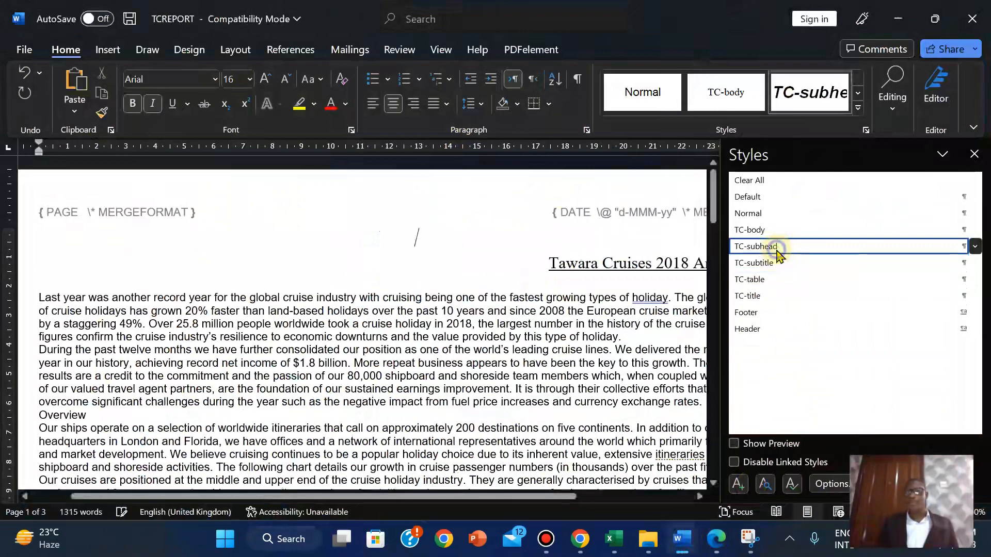
{"action": "right_click", "coordinate": [778, 253]}
{"action": "left_click", "coordinate": [799, 290]}
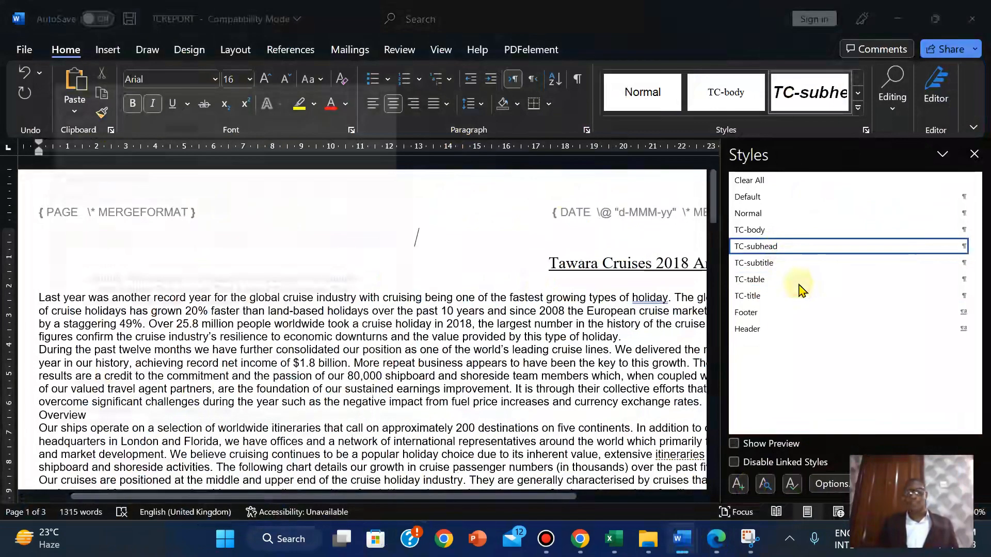
Compare TC-subhead's settings against the house style table in the PDF
{"action": "left_click", "coordinate": [720, 551]}
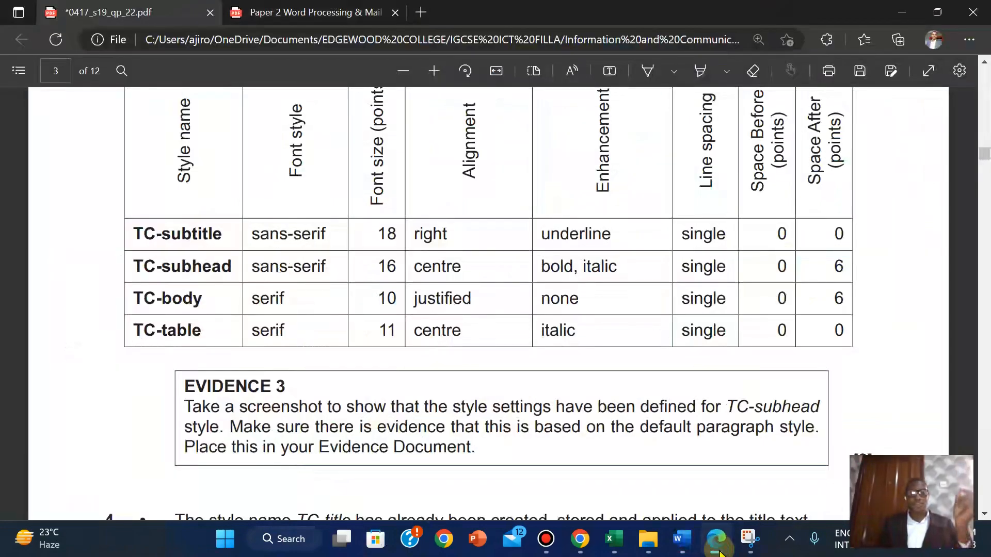
{"action": "left_click", "coordinate": [720, 551]}
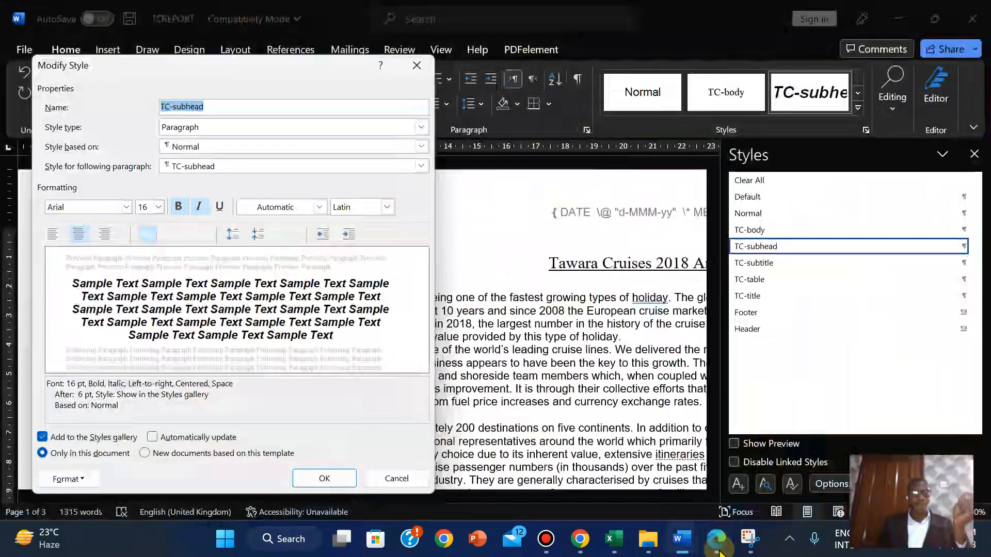
{"action": "left_click", "coordinate": [720, 551]}
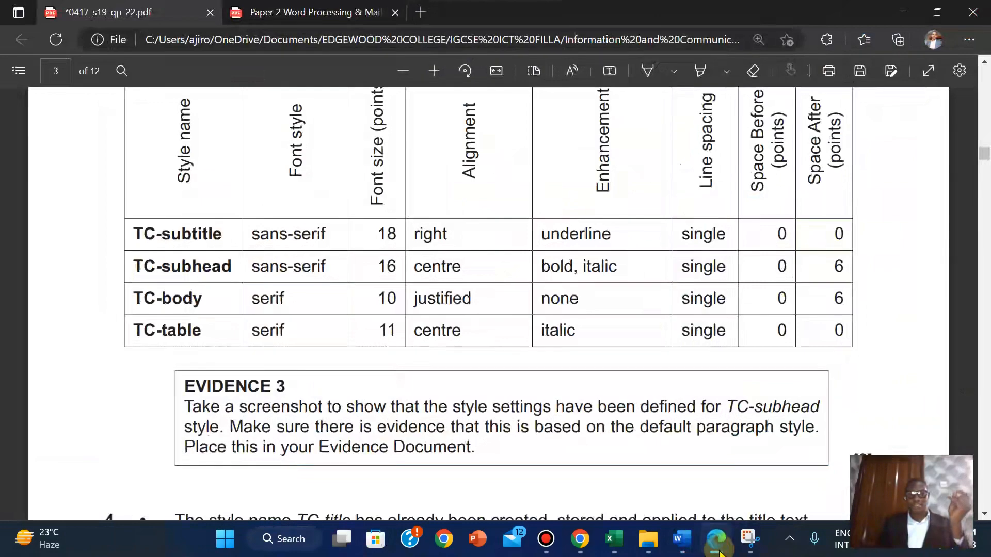
{"action": "left_click", "coordinate": [720, 551]}
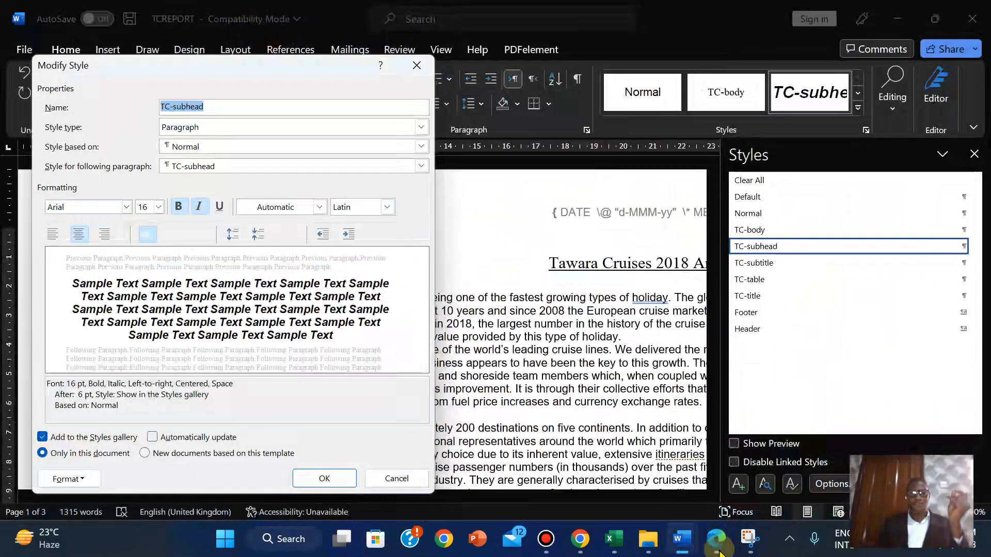
{"action": "left_click", "coordinate": [720, 551]}
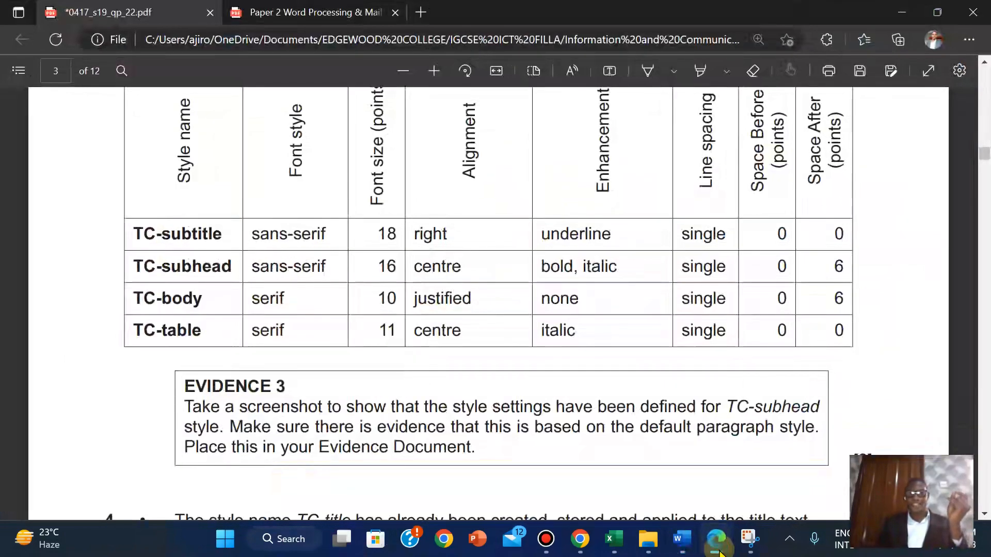
{"action": "left_click", "coordinate": [720, 551]}
{"action": "left_click", "coordinate": [720, 551]}
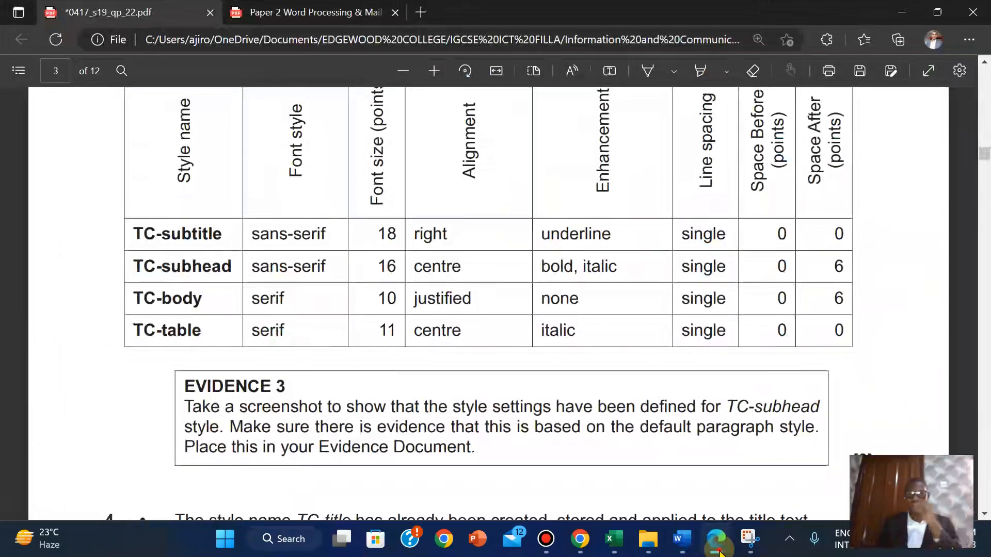
{"action": "left_click", "coordinate": [720, 551]}
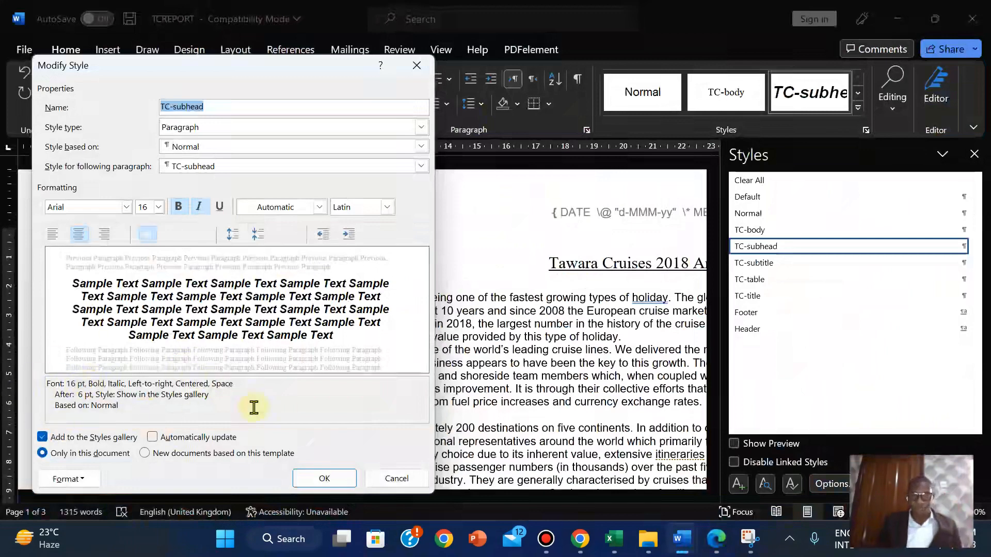
{"action": "key", "text": "super"}
{"action": "type", "text": "MAG"}
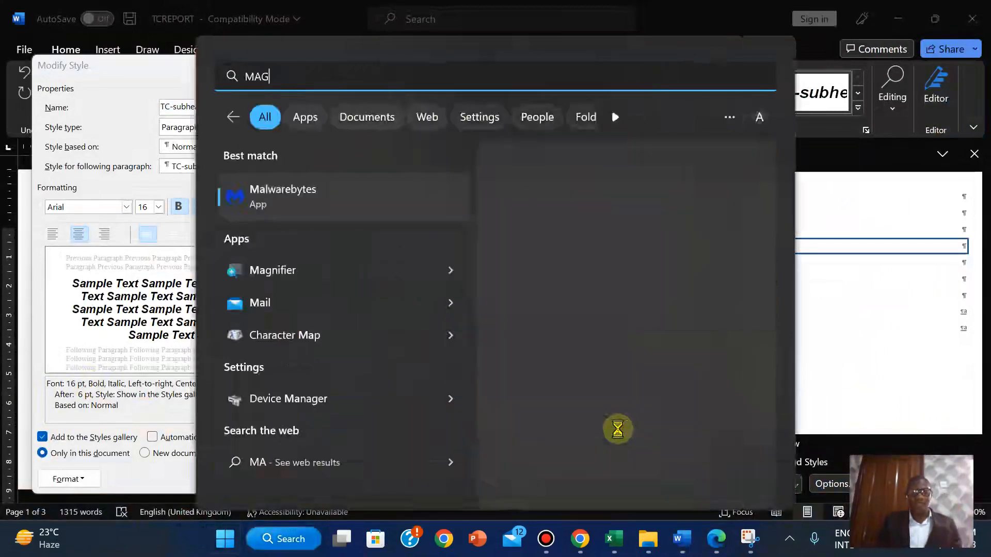
{"action": "left_click", "coordinate": [549, 308]}
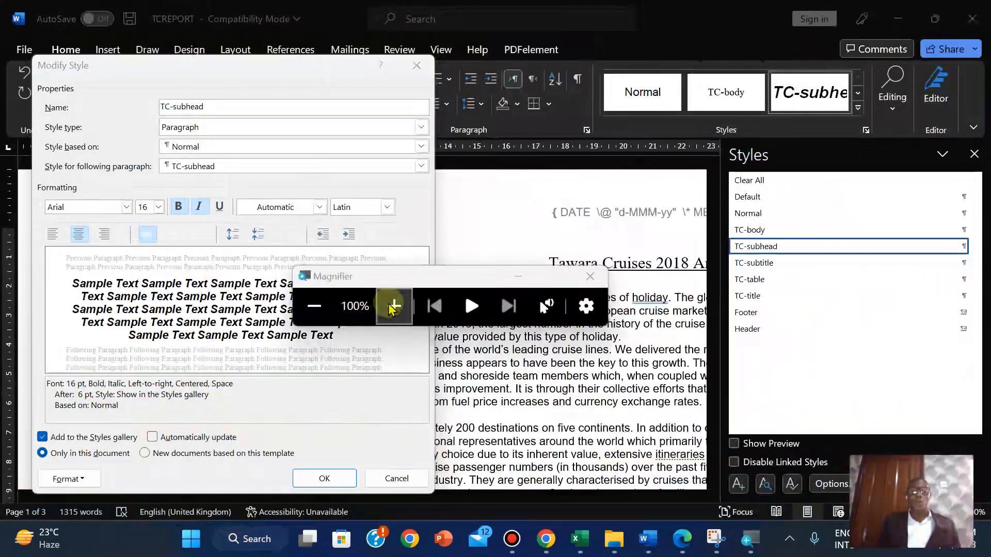
{"action": "left_click", "coordinate": [393, 307]}
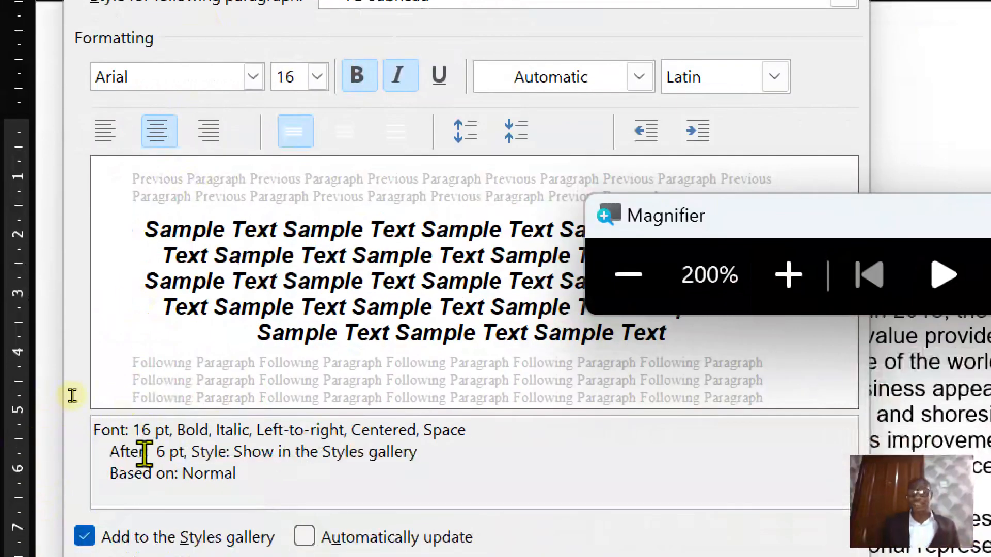
{"action": "left_click", "coordinate": [637, 281]}
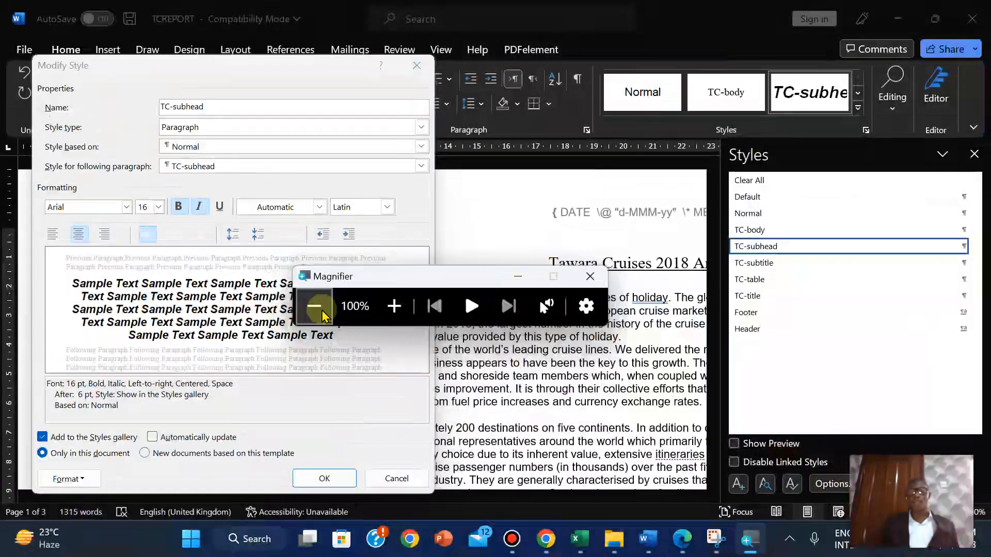
{"action": "left_click", "coordinate": [590, 277]}
{"action": "left_click", "coordinate": [46, 477]}
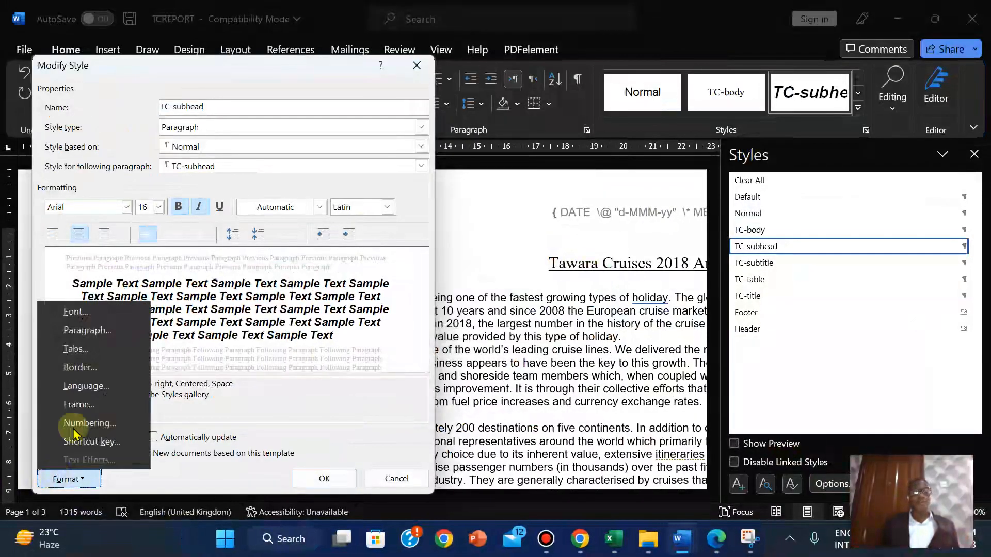
Show TC-subhead's Paragraph settings (centred, 6 pt after) and launch Snipping Tool
{"action": "left_click", "coordinate": [80, 333]}
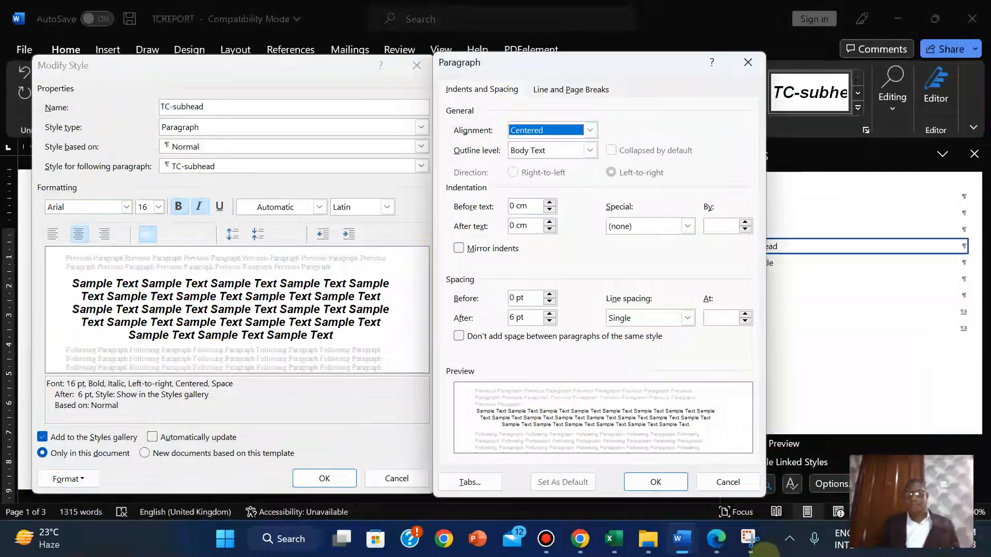
{"action": "left_click", "coordinate": [750, 538]}
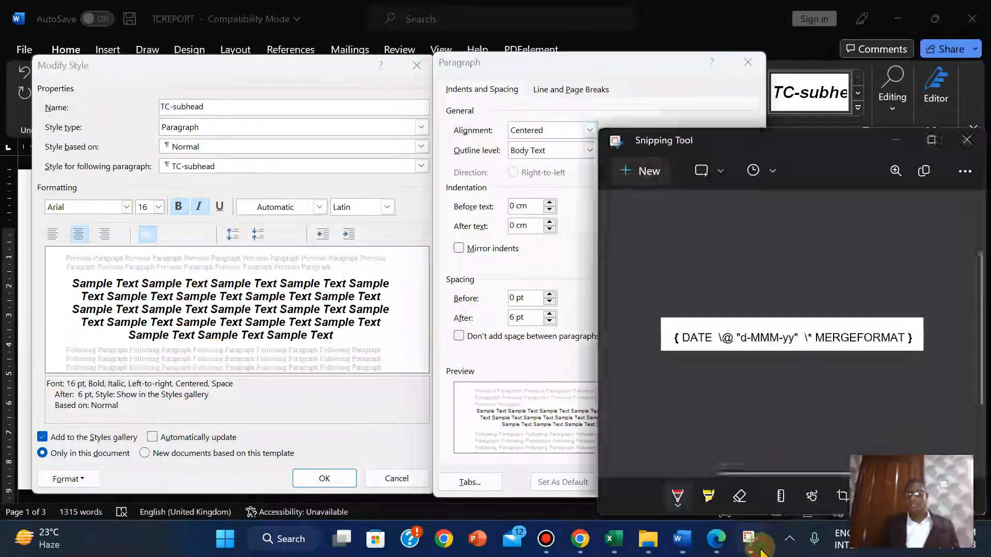
Capture a rectangular screenshot of the Modify Style and Paragraph dialogs
{"action": "left_click", "coordinate": [639, 171]}
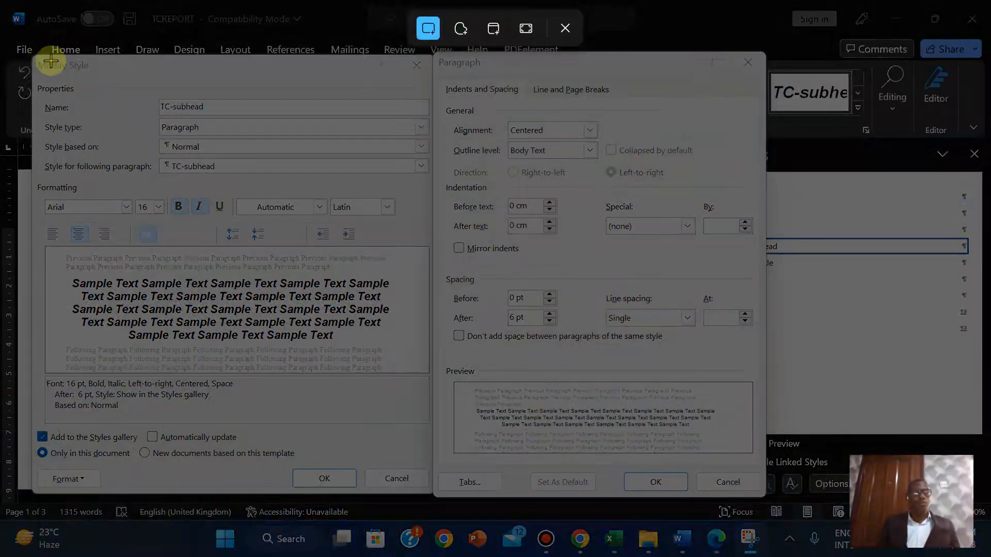
{"action": "left_click_drag", "start_coordinate": [33, 56], "coordinate": [769, 491]}
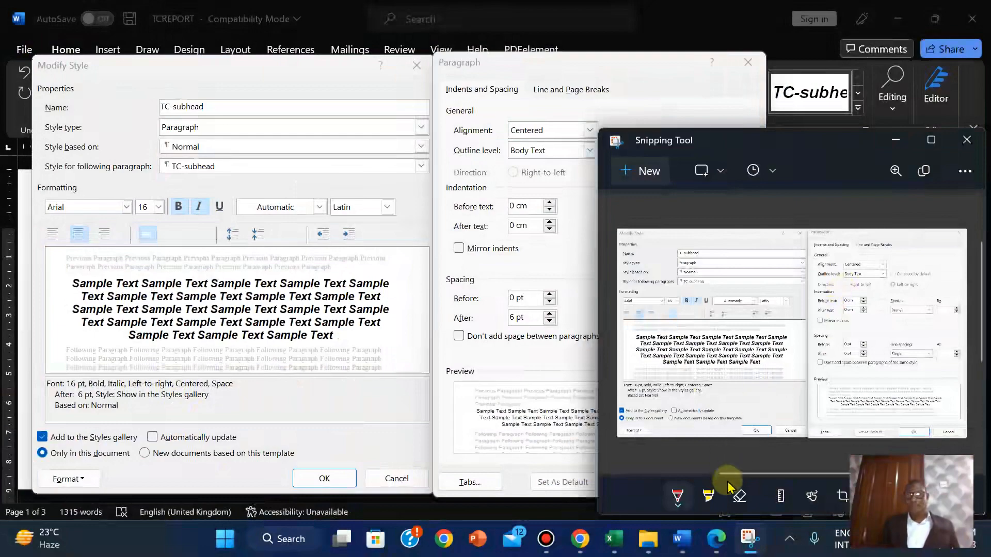
{"action": "left_click", "coordinate": [716, 538]}
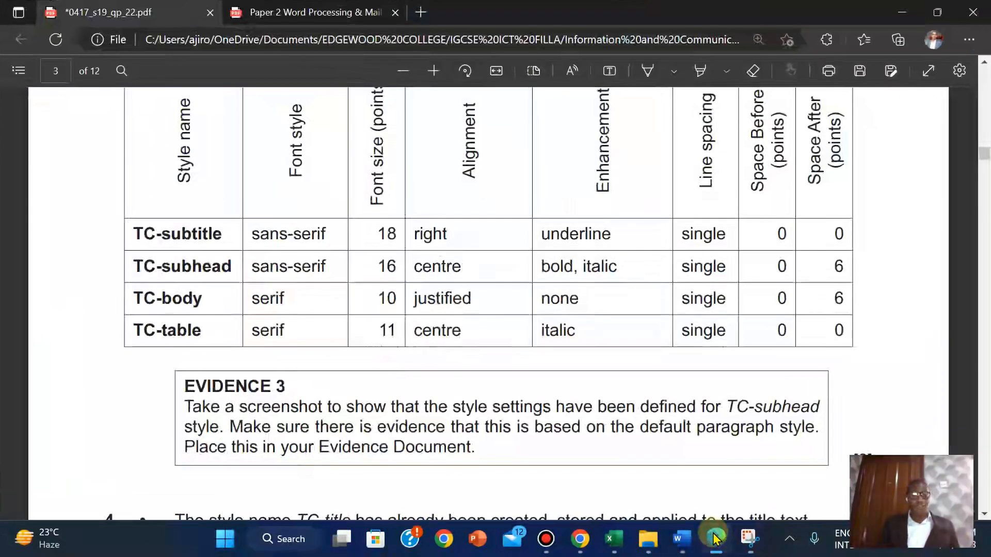
{"action": "left_click", "coordinate": [715, 538]}
Cancel the Paragraph and Modify Style dialogs without changes
{"action": "mouse_move", "coordinate": [682, 539]}
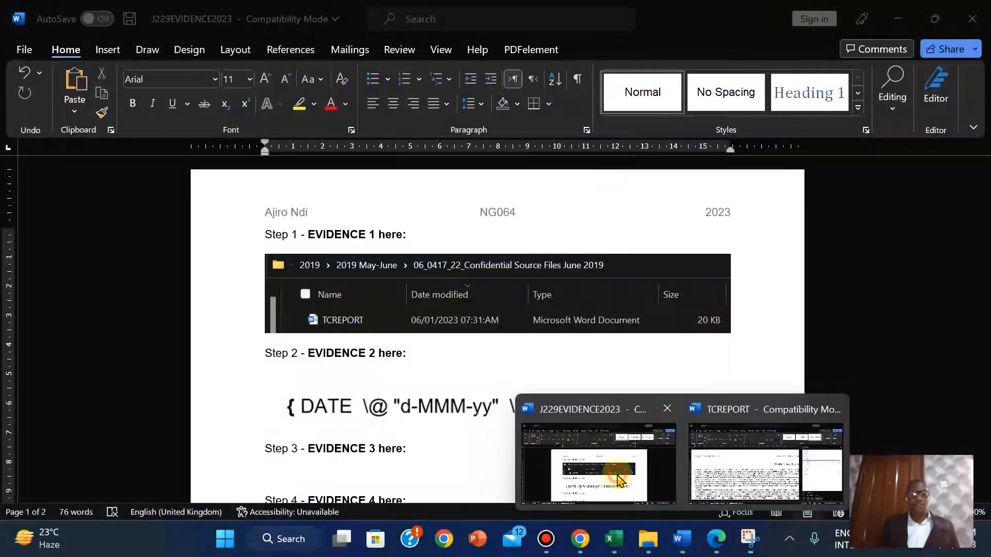
{"action": "left_click", "coordinate": [764, 464]}
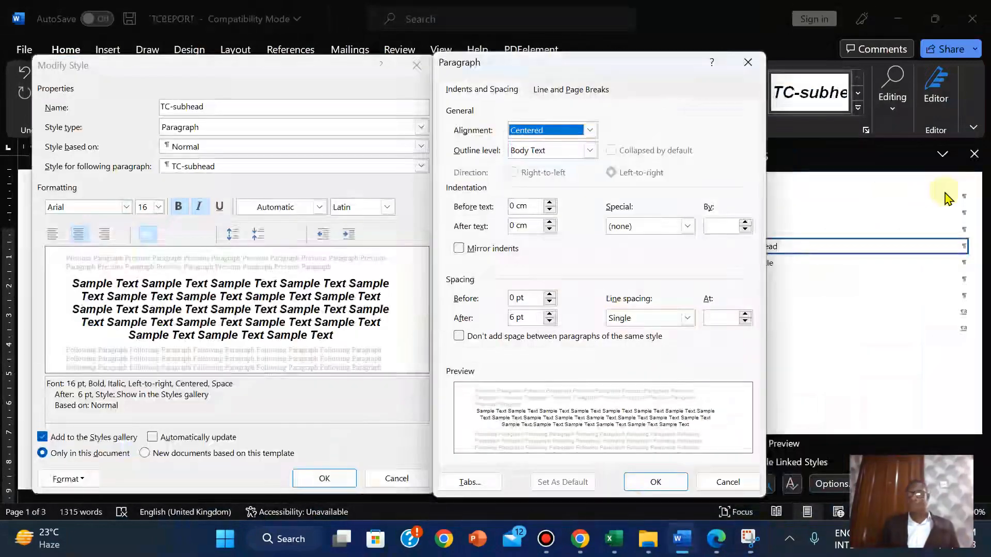
{"action": "left_click", "coordinate": [722, 482]}
{"action": "left_click", "coordinate": [395, 476]}
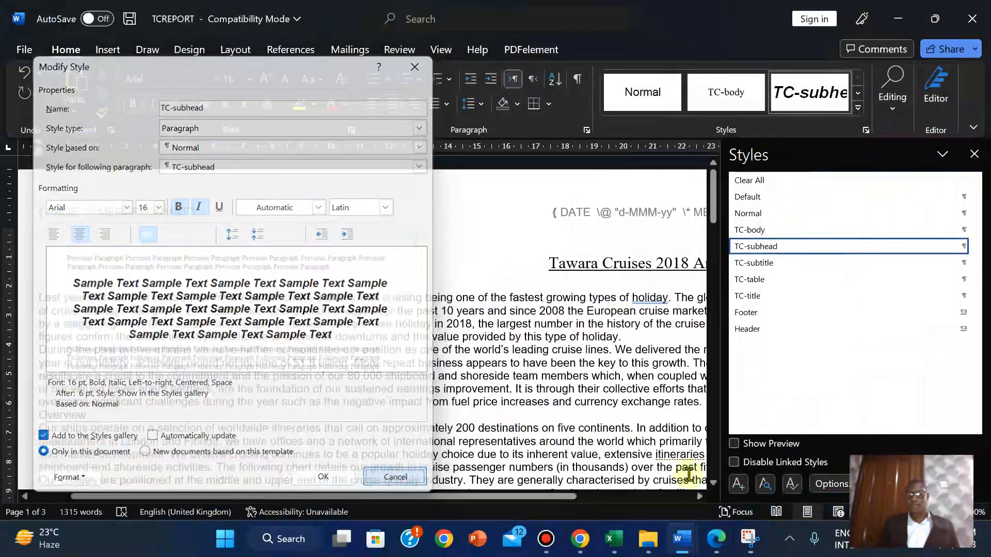
Paste the TC-subhead settings screenshot under Step 3 – EVIDENCE 3 in J229EVIDENCE2023
{"action": "mouse_move", "coordinate": [681, 538]}
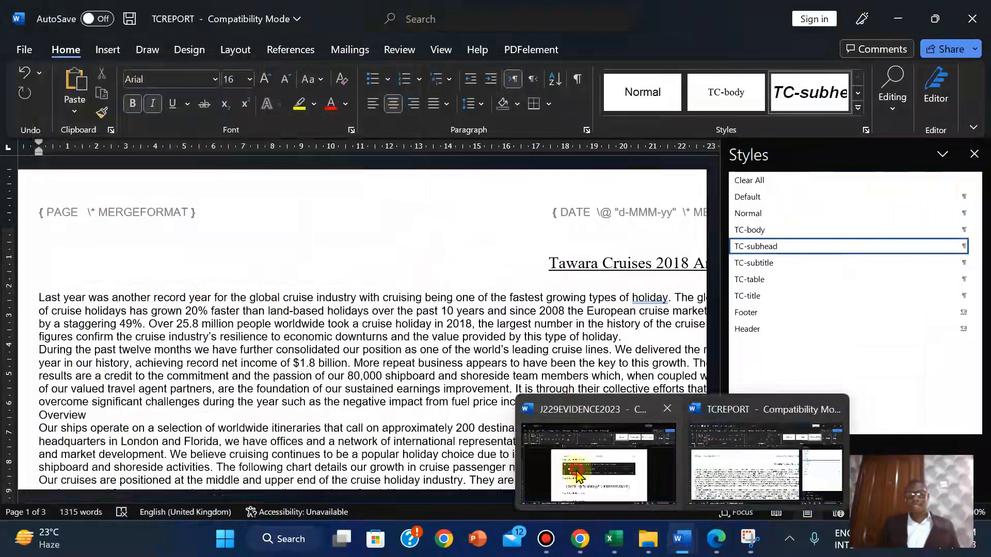
{"action": "left_click", "coordinate": [578, 474]}
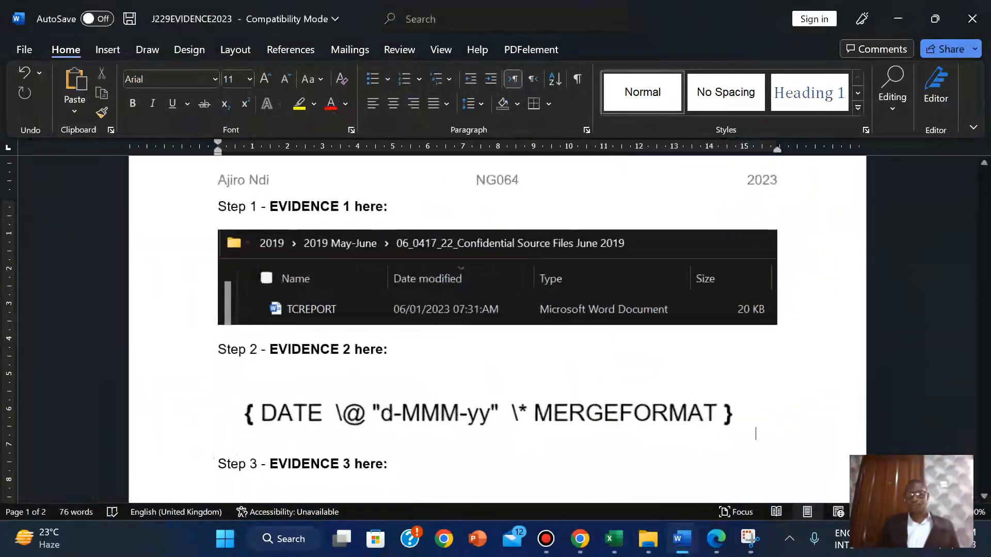
{"action": "left_click_drag", "start_coordinate": [985, 212], "coordinate": [986, 231]}
{"action": "left_click", "coordinate": [200, 304]}
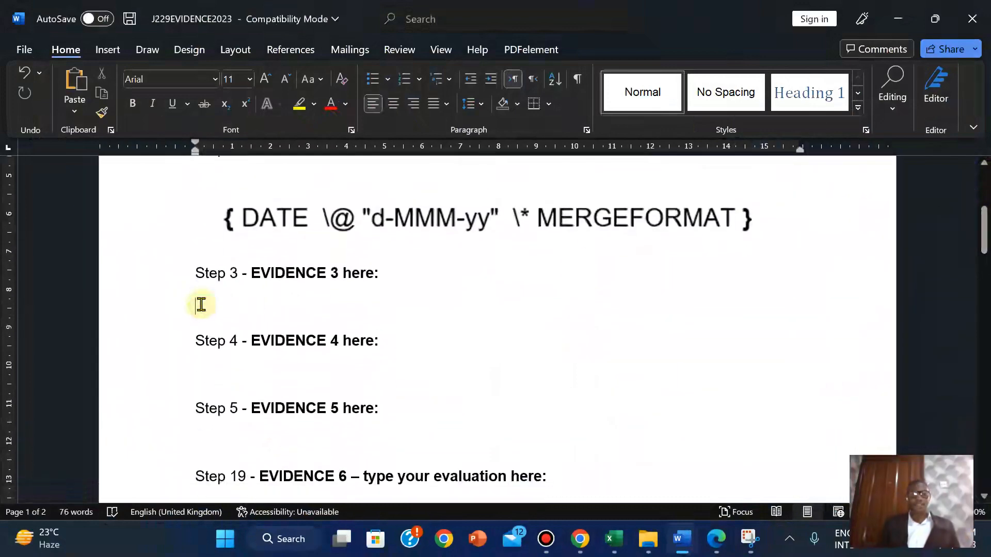
{"action": "key", "text": "ctrl+v"}
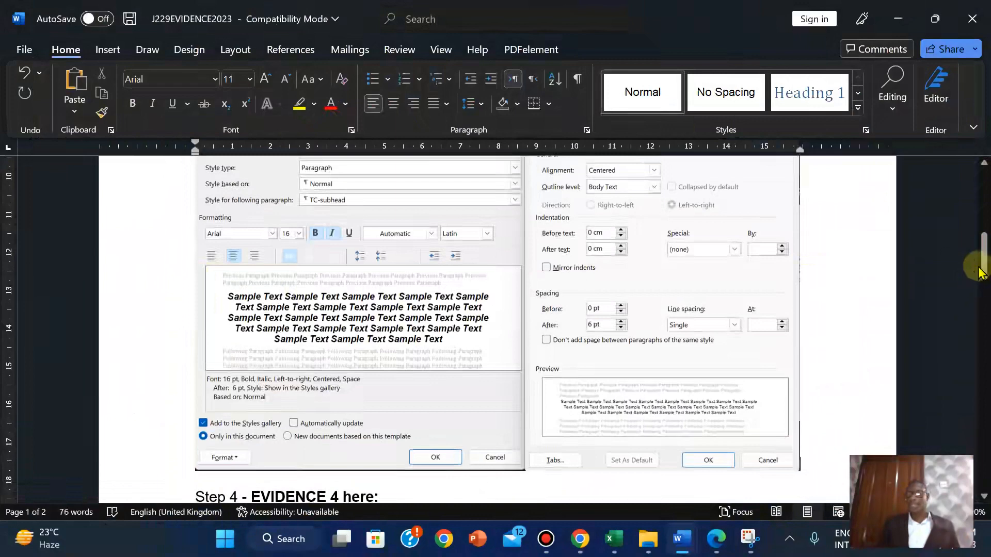
{"action": "mouse_move", "coordinate": [982, 265]}
{"action": "left_mouse_down"}
{"action": "mouse_move", "coordinate": [983, 276]}
{"action": "mouse_move", "coordinate": [981, 244]}
{"action": "mouse_move", "coordinate": [982, 264]}
{"action": "left_mouse_up"}
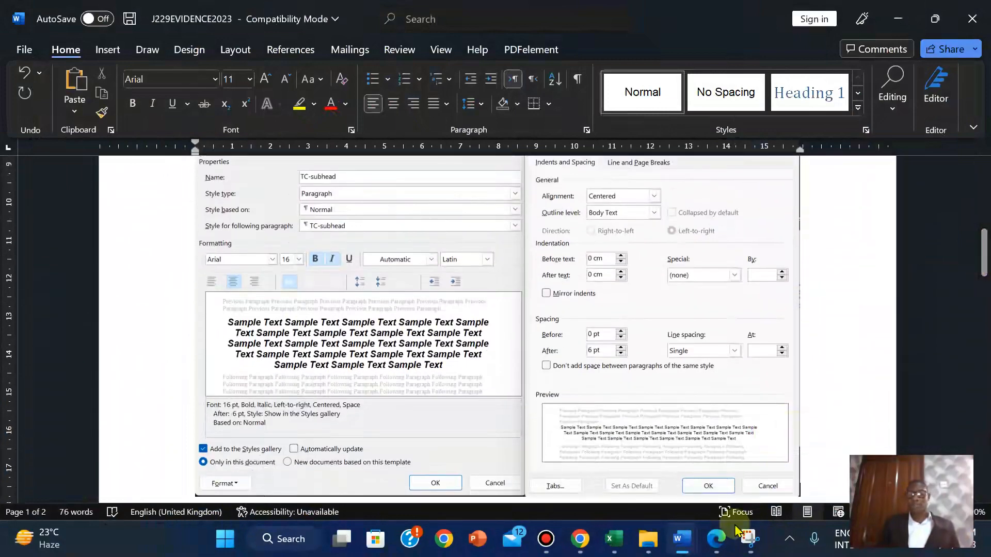
{"action": "left_click", "coordinate": [717, 539]}
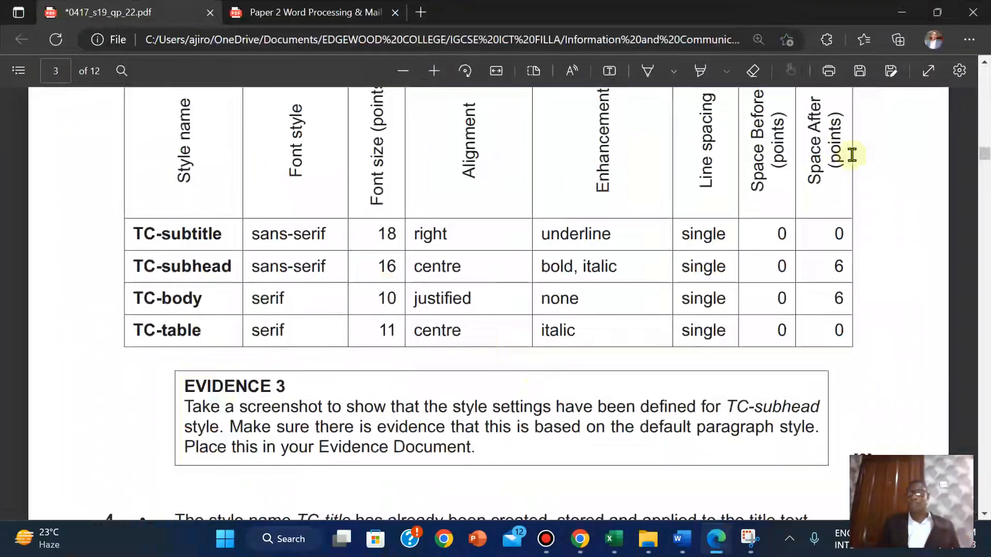
Highlight the style table and EVIDENCE 3 text in yellow, then scroll to question 4
{"action": "left_click_drag", "start_coordinate": [980, 154], "coordinate": [981, 153]}
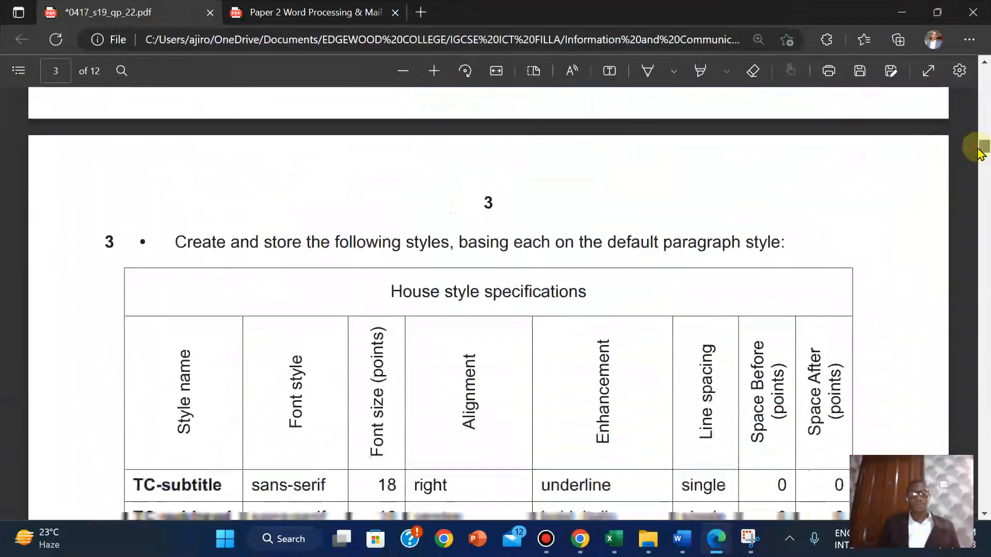
{"action": "left_click_drag", "start_coordinate": [108, 222], "coordinate": [878, 402]}
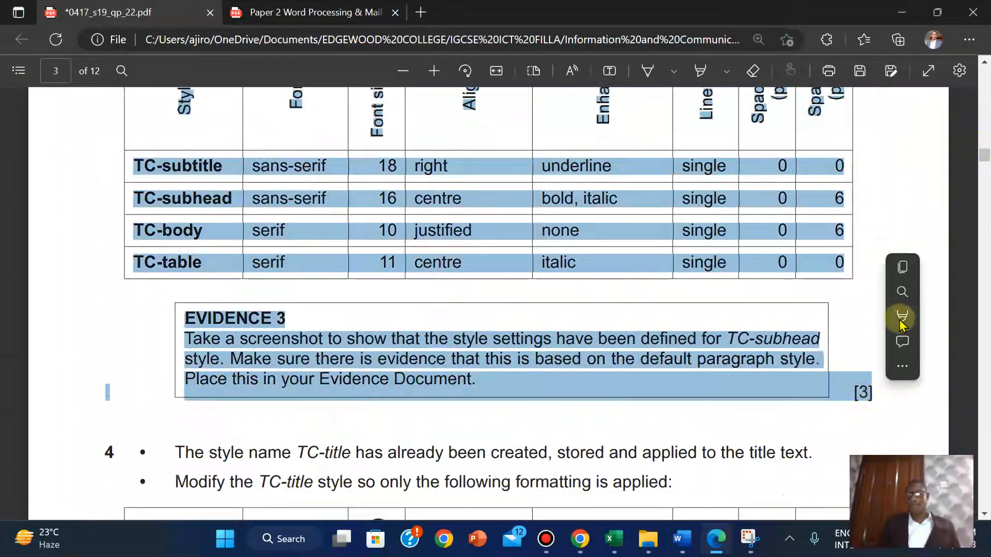
{"action": "mouse_move", "coordinate": [904, 316]}
{"action": "left_click", "coordinate": [797, 324]}
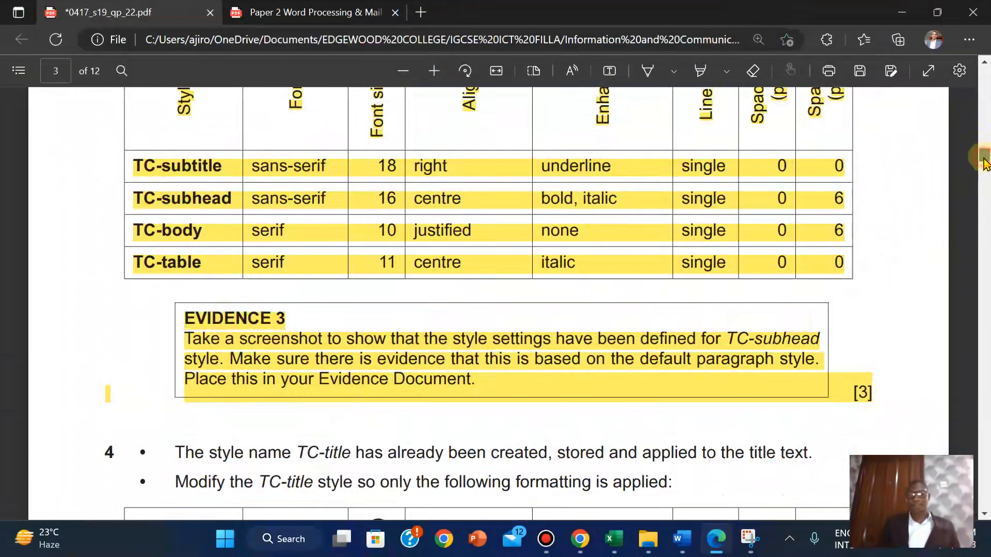
{"action": "left_click_drag", "start_coordinate": [985, 163], "coordinate": [986, 169]}
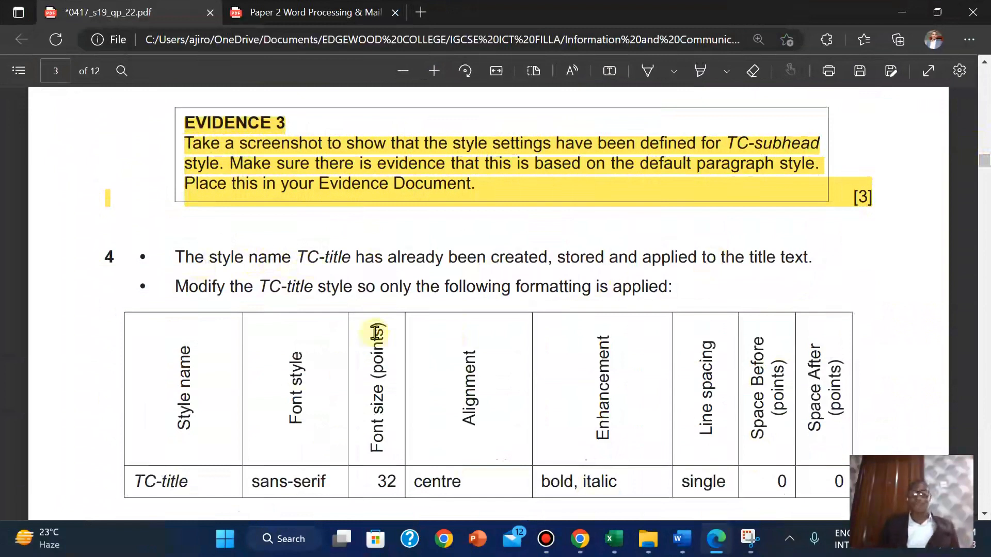
{"action": "scroll", "coordinate": [376, 333], "scroll_direction": "down", "scroll_amount": 2}
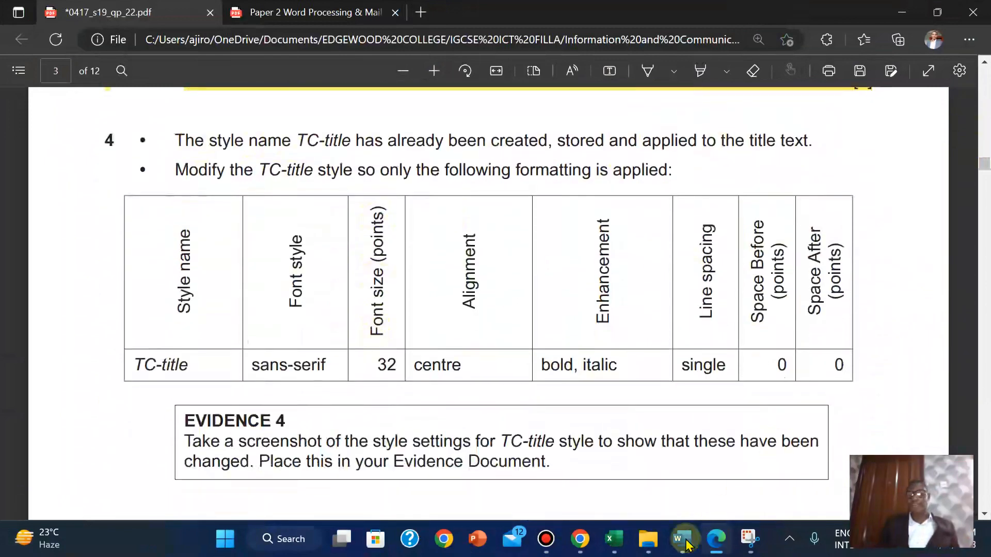
Back in TCREPORT, open the Modify Style dialog for the TC-title style
{"action": "mouse_move", "coordinate": [685, 544]}
{"action": "left_click", "coordinate": [741, 460]}
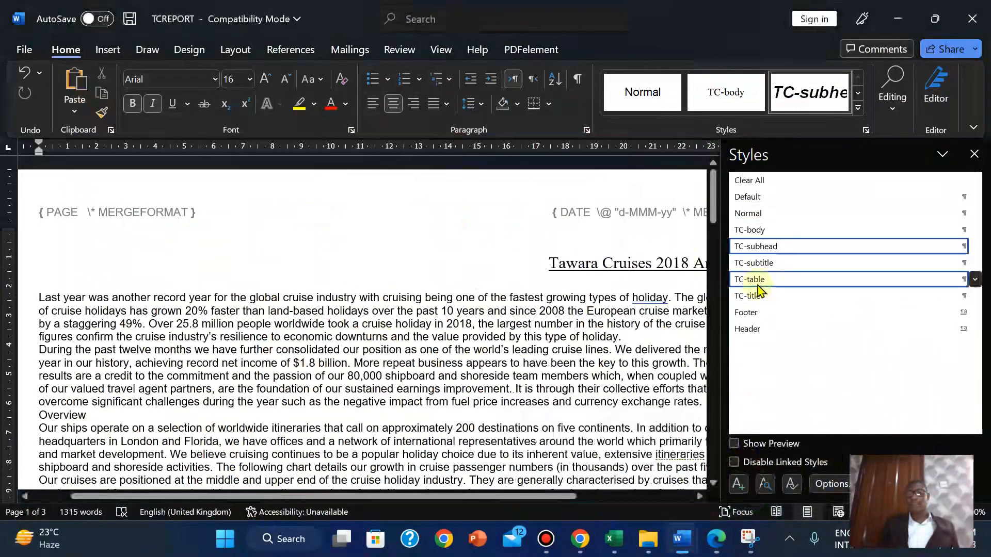
{"action": "left_click", "coordinate": [756, 283]}
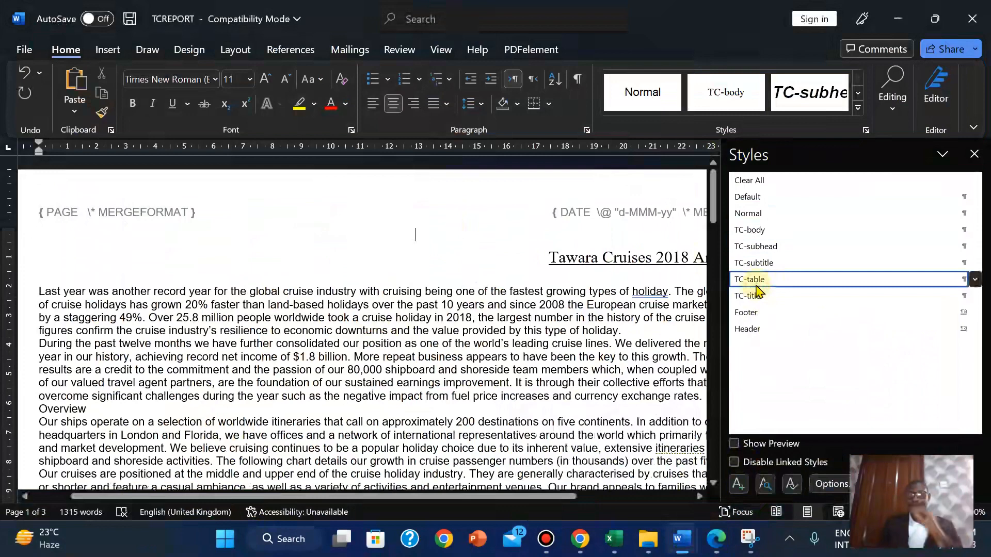
{"action": "left_click", "coordinate": [752, 299]}
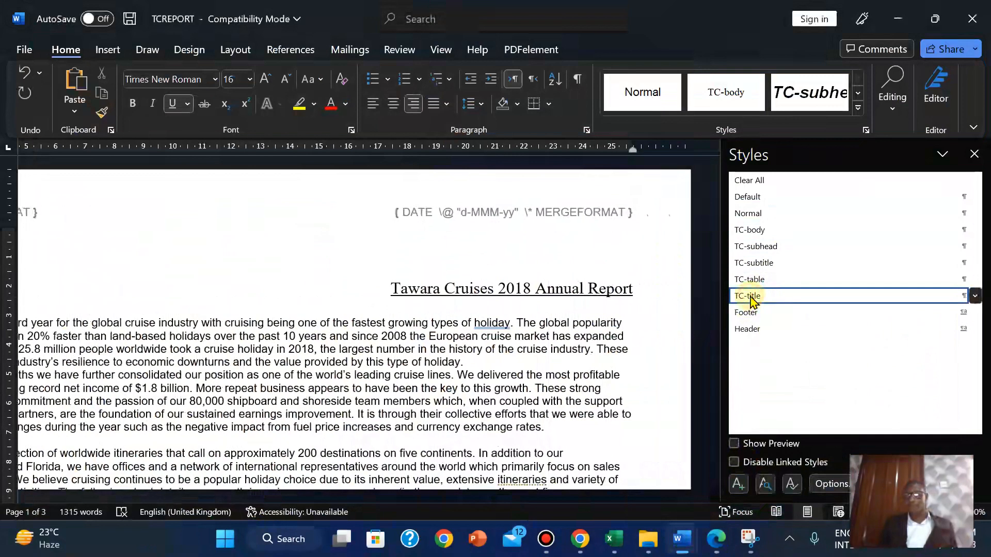
{"action": "right_click", "coordinate": [753, 298]}
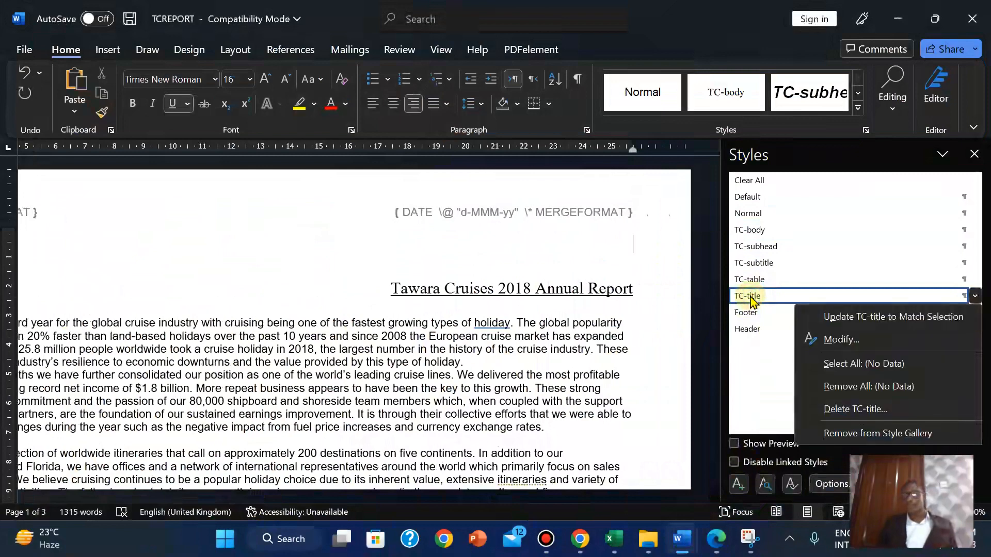
{"action": "left_click", "coordinate": [836, 340]}
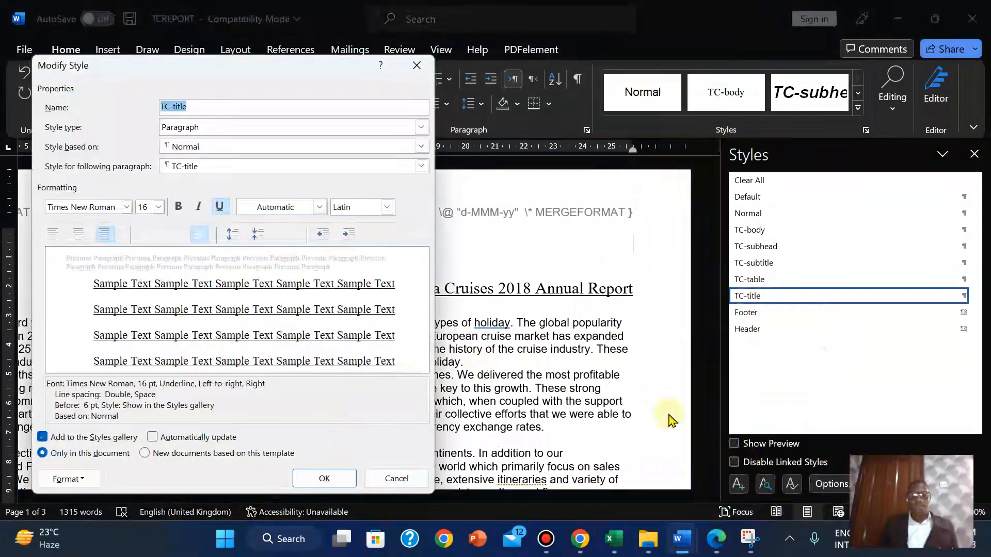
Compare question 4's TC-title requirements in the exam paper with the current style settings
{"action": "left_click", "coordinate": [715, 542]}
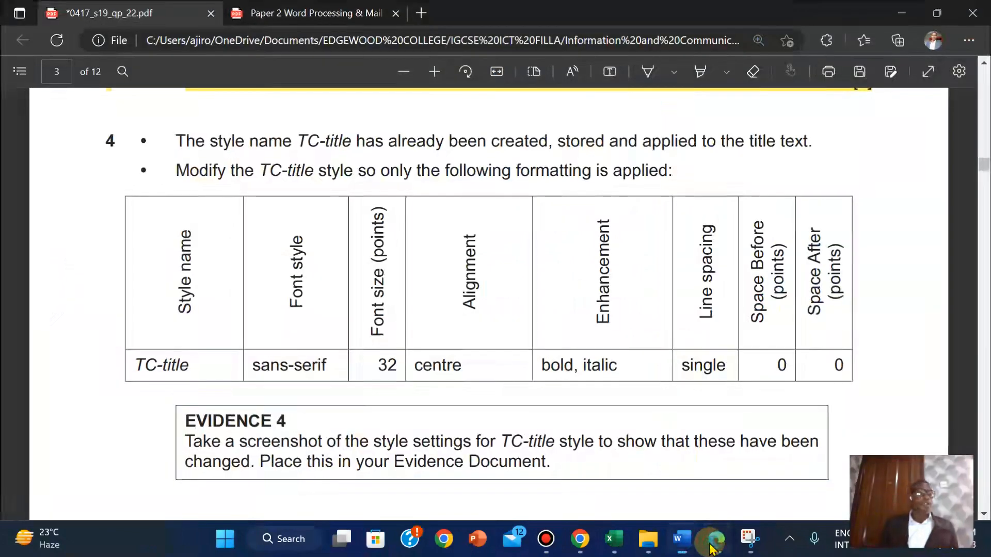
{"action": "left_click", "coordinate": [714, 542]}
{"action": "left_click", "coordinate": [714, 542]}
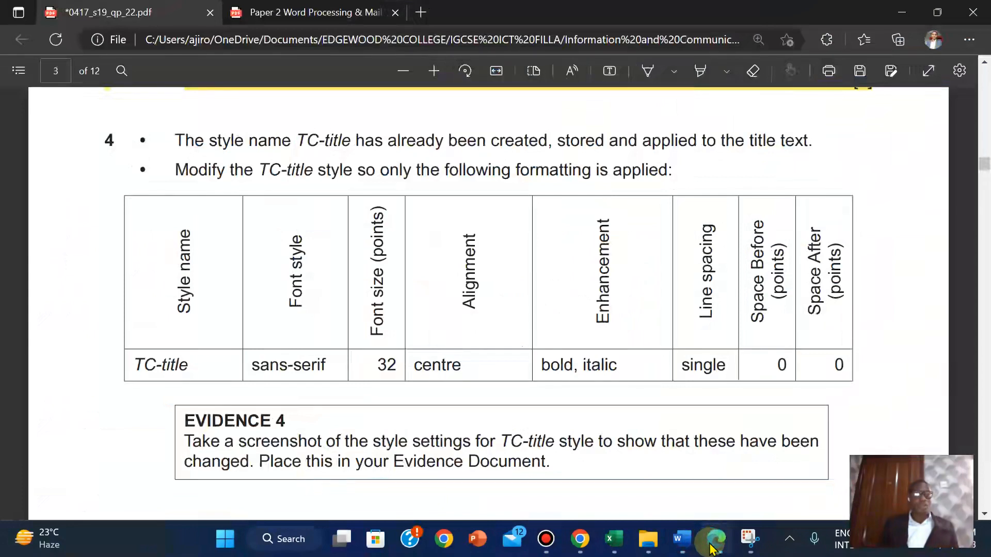
{"action": "left_click", "coordinate": [714, 542]}
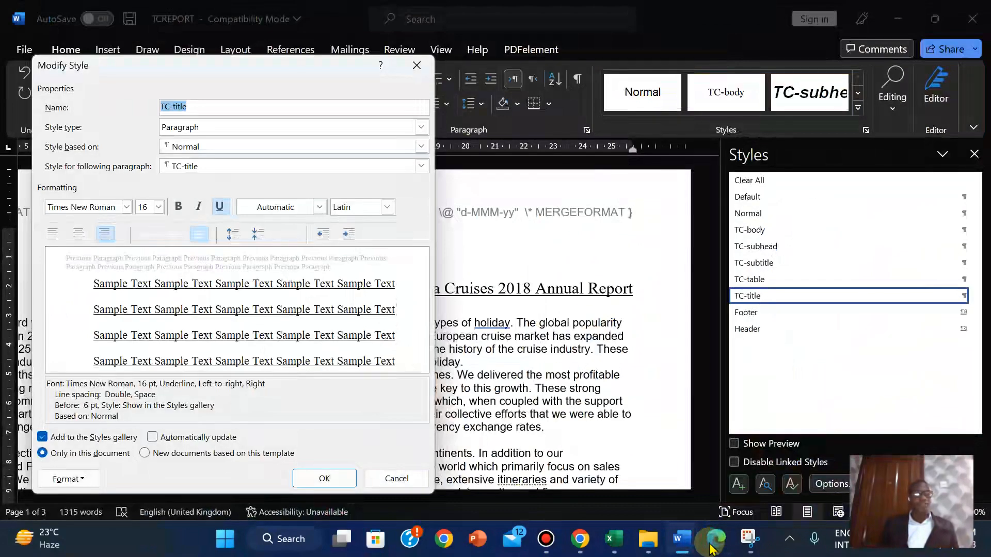
{"action": "left_click", "coordinate": [714, 542]}
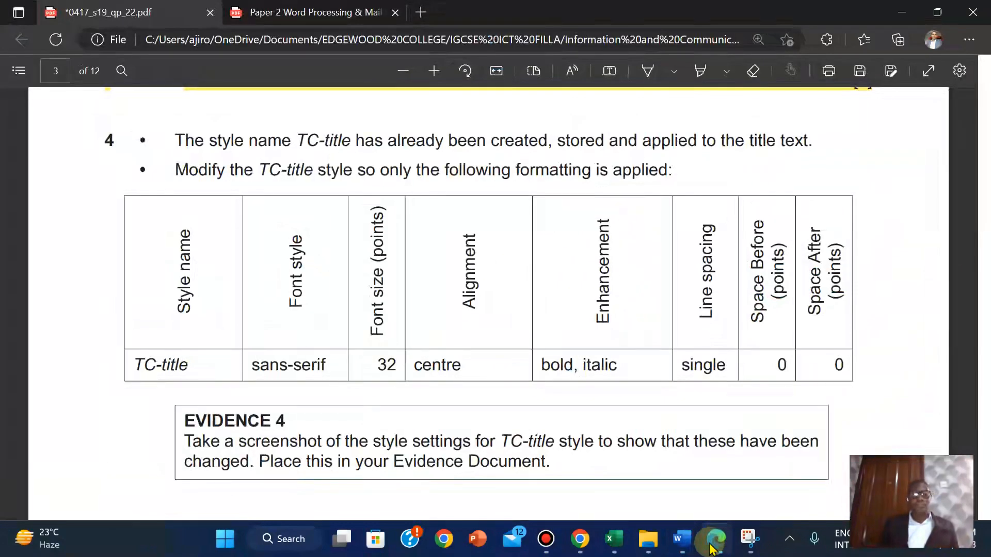
{"action": "left_click", "coordinate": [711, 544]}
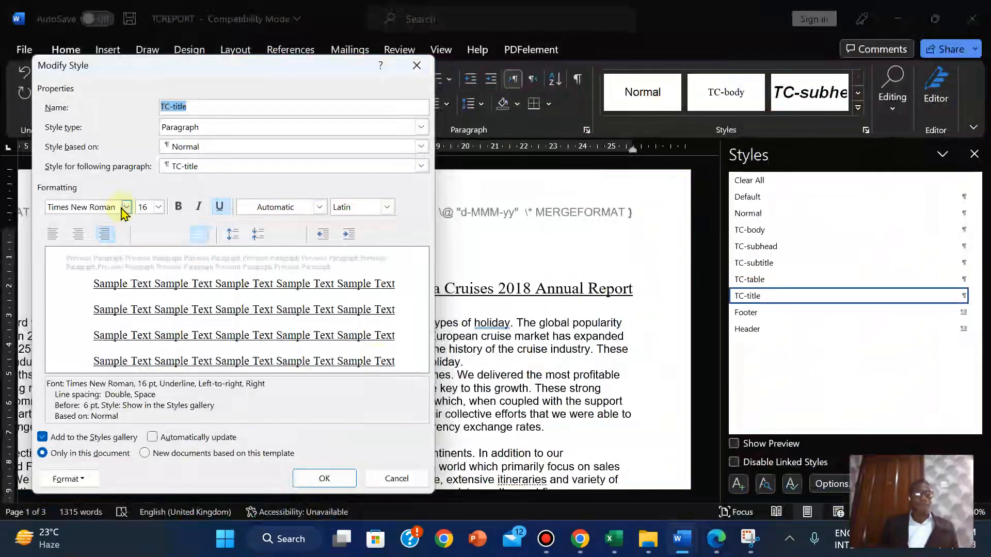
Set the TC-title style font to Arial at 32 pt
{"action": "left_click", "coordinate": [126, 208]}
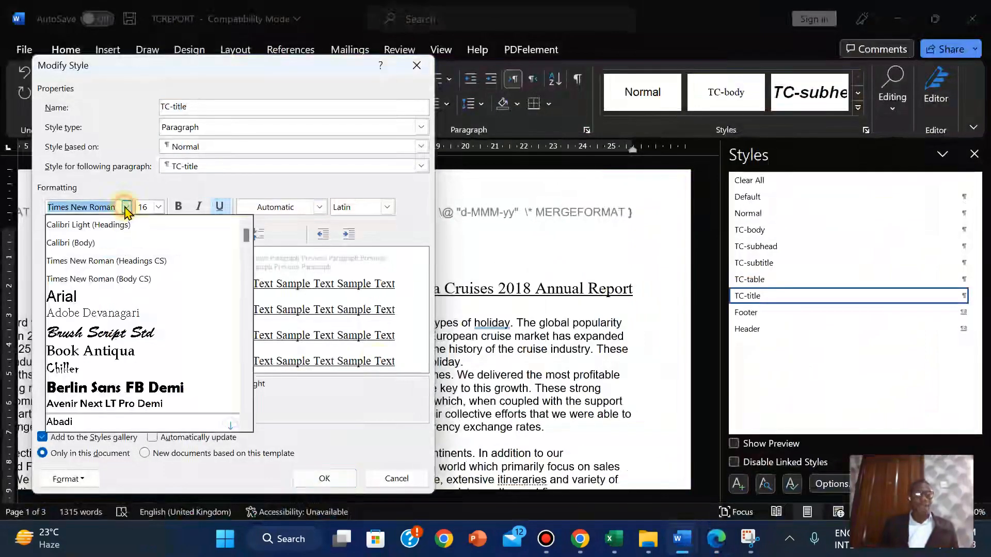
{"action": "left_click", "coordinate": [61, 296]}
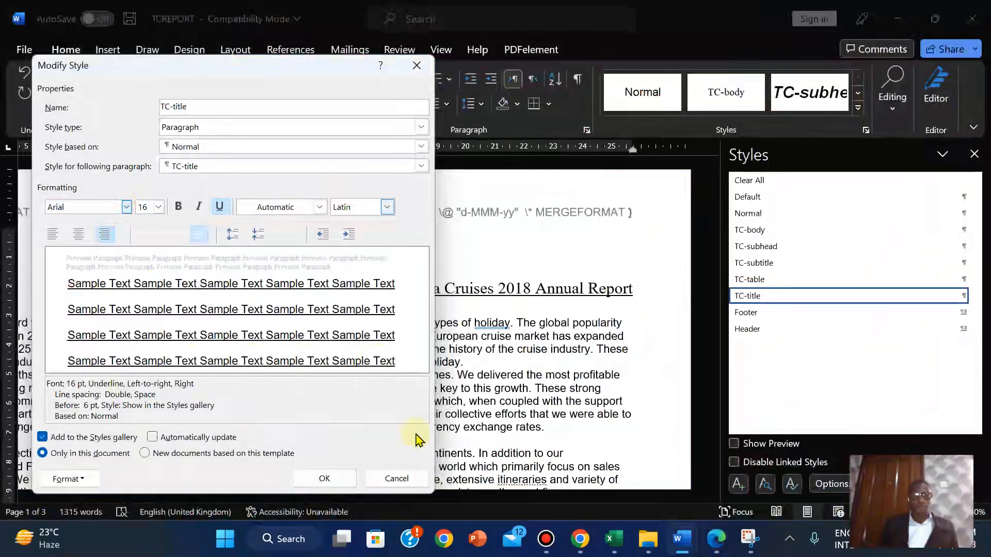
{"action": "left_click", "coordinate": [716, 544]}
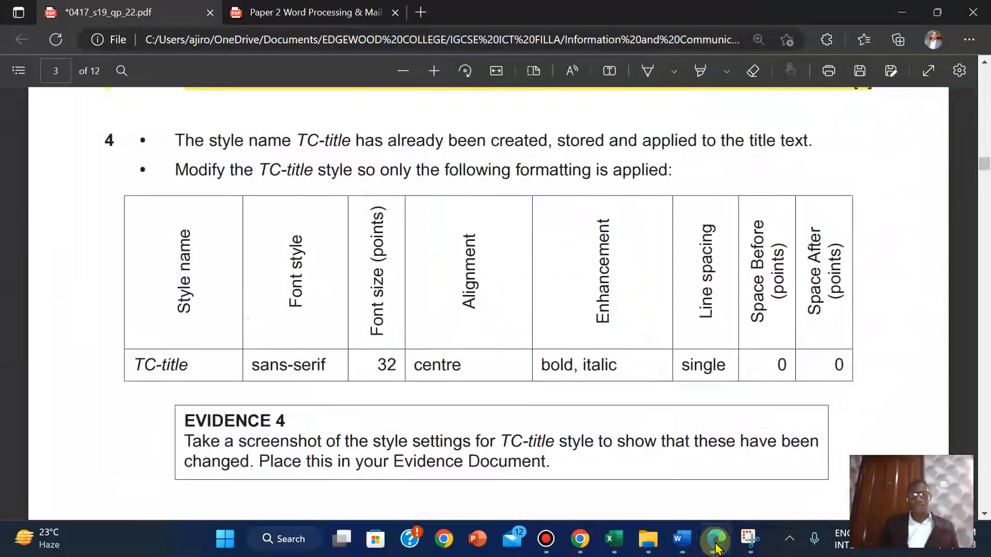
{"action": "left_click", "coordinate": [717, 544]}
{"action": "left_click", "coordinate": [158, 207]}
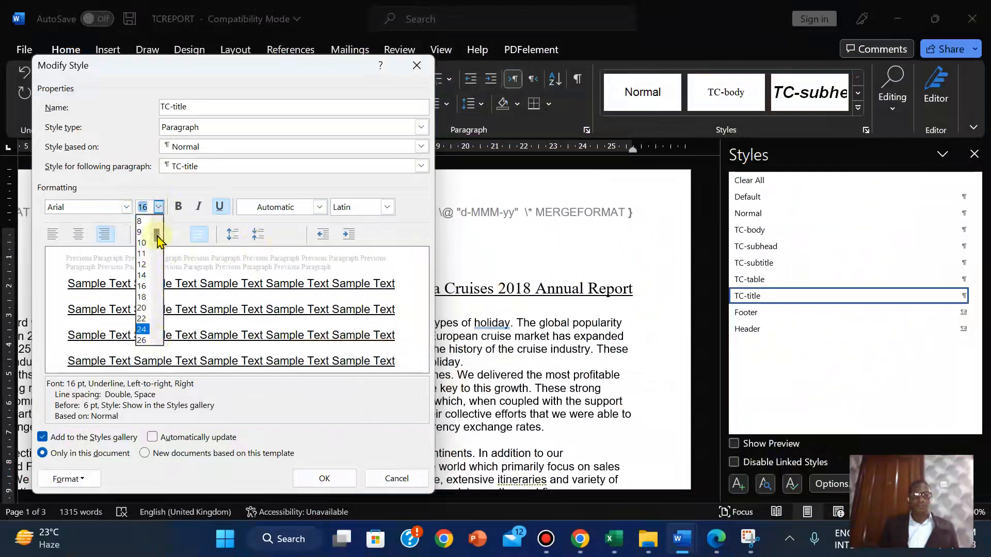
{"action": "left_click_drag", "start_coordinate": [158, 243], "coordinate": [159, 291]}
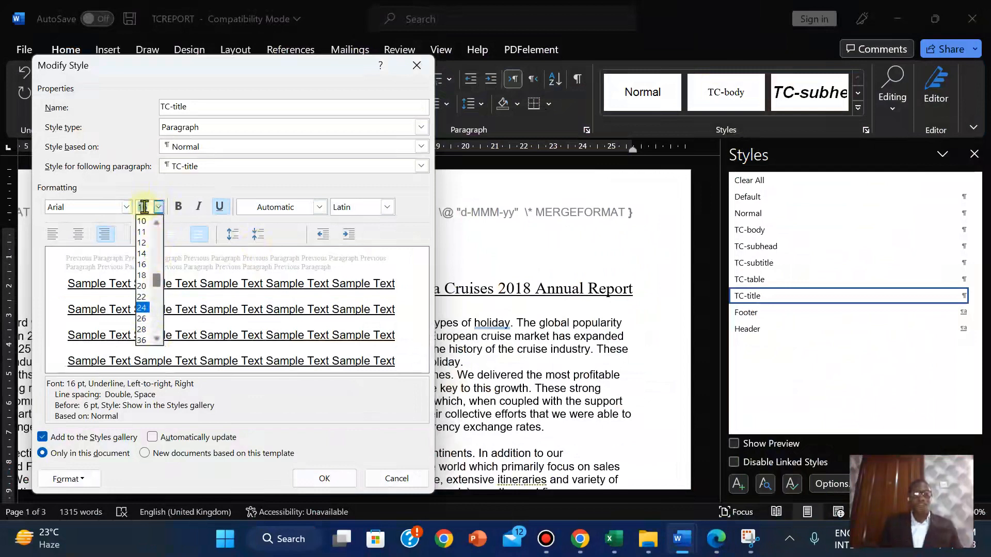
{"action": "type", "text": "32"}
{"action": "key", "text": "Return"}
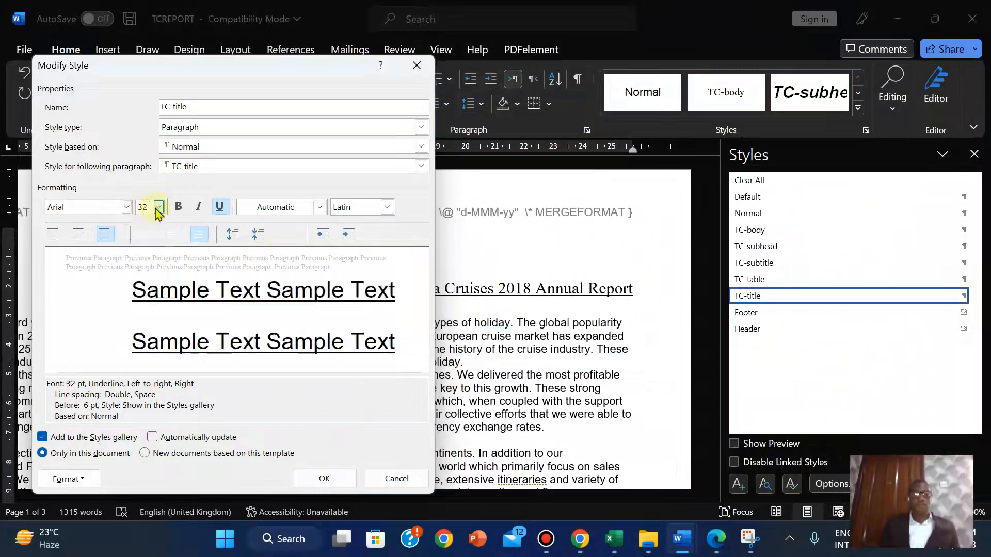
Centre-align the TC-title style after rechecking the question's requirements
{"action": "left_click", "coordinate": [718, 546]}
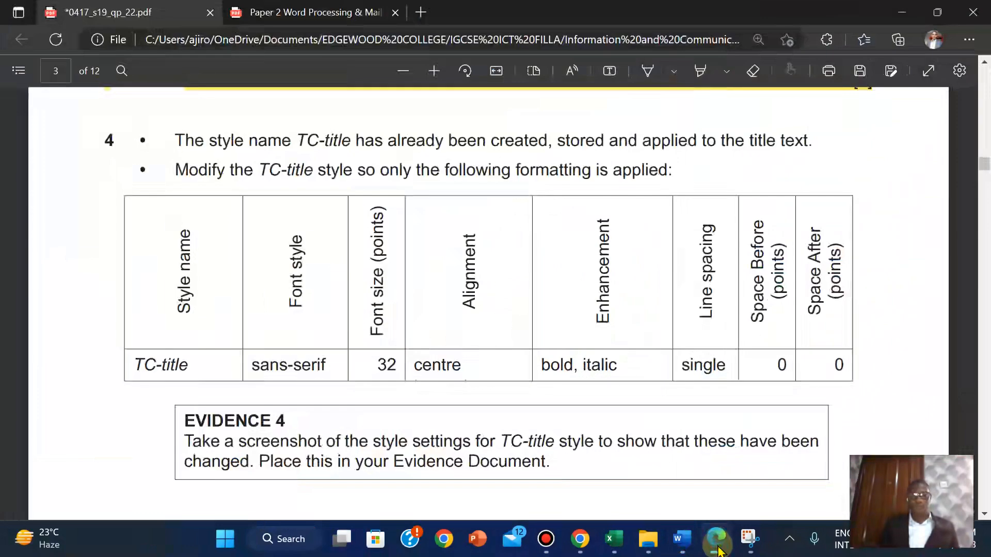
{"action": "key", "text": "alt+Tab"}
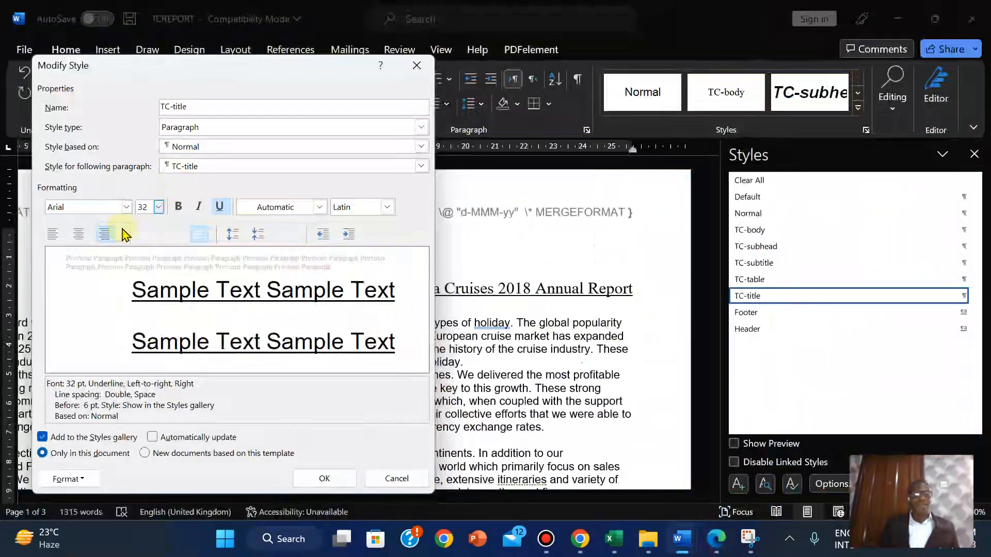
{"action": "left_click", "coordinate": [78, 235]}
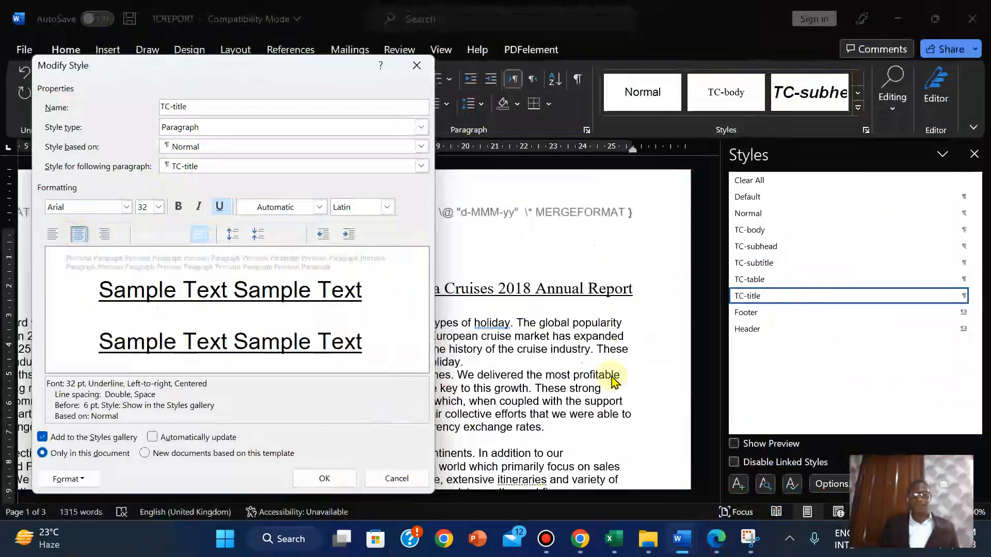
{"action": "left_click", "coordinate": [715, 540]}
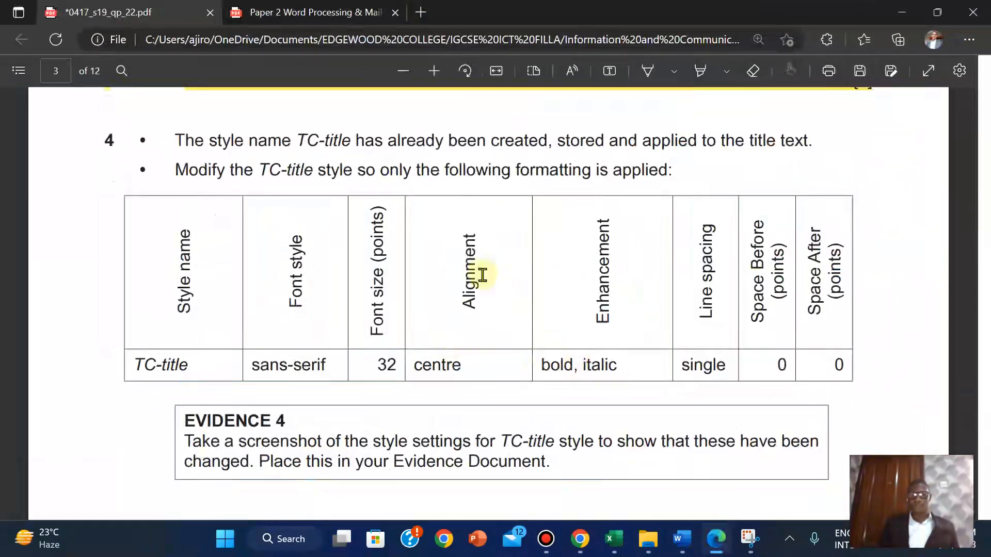
{"action": "mouse_move", "coordinate": [682, 540]}
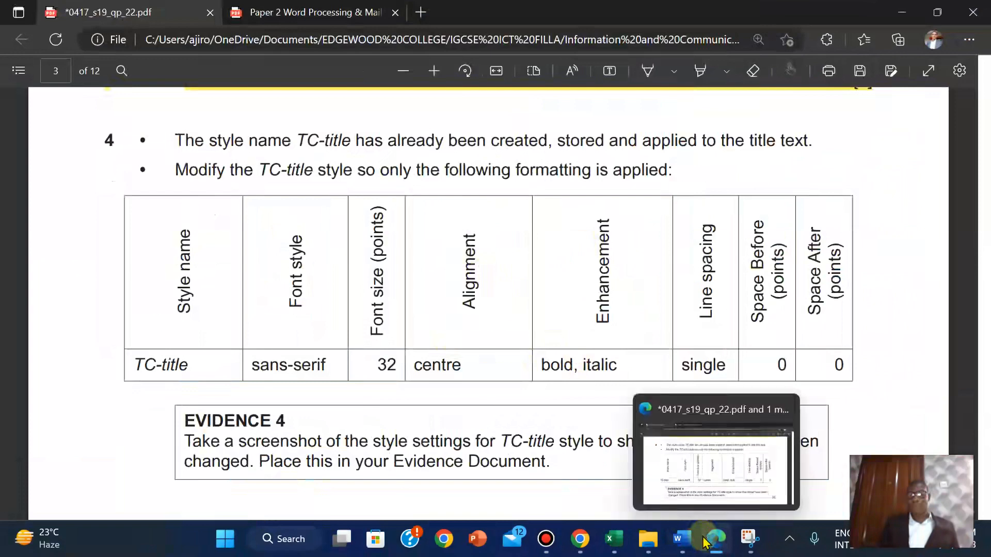
{"action": "left_click", "coordinate": [765, 462]}
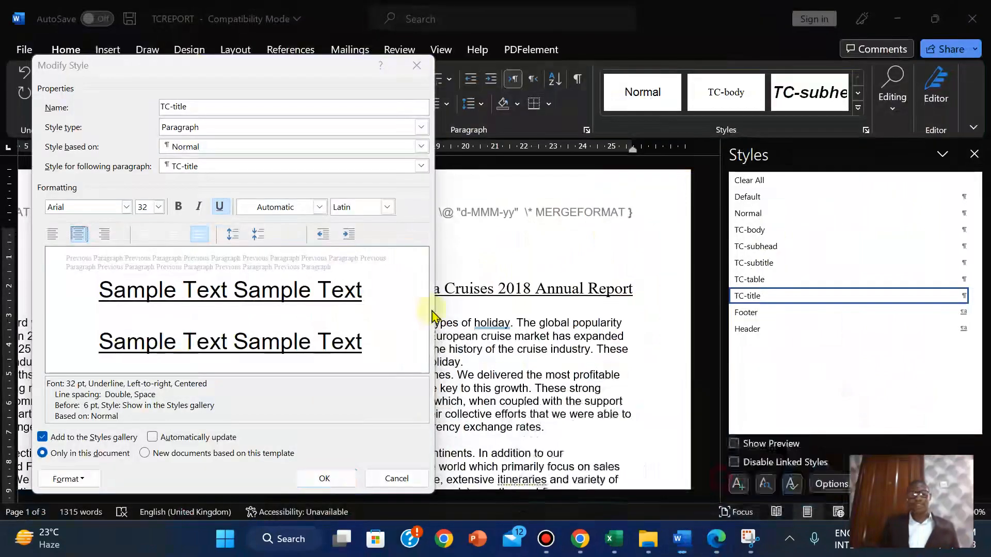
Make TC-title bold and italic with underline removed, then verify the remaining requirements
{"action": "left_click", "coordinate": [179, 208]}
{"action": "left_click", "coordinate": [198, 208]}
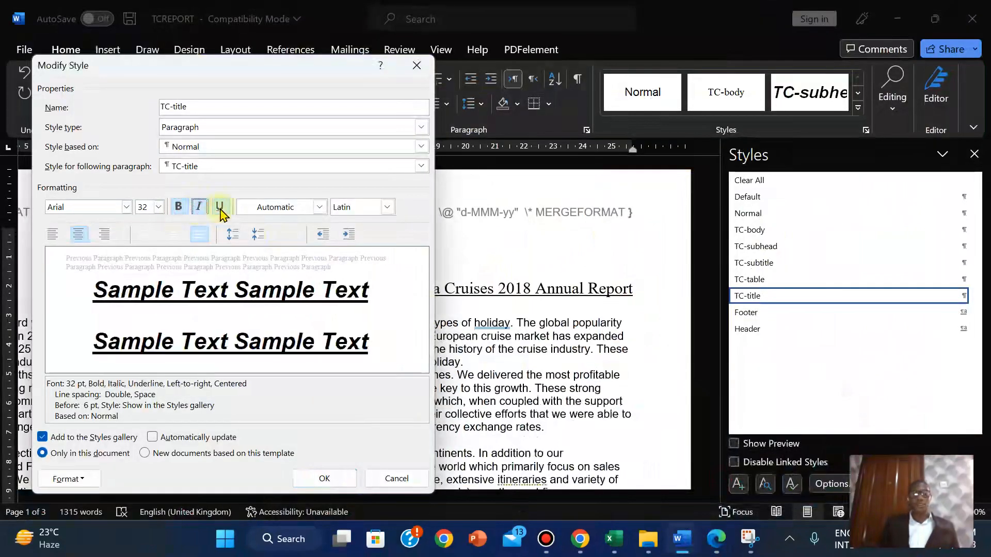
{"action": "left_click", "coordinate": [223, 209]}
{"action": "left_click", "coordinate": [716, 538]}
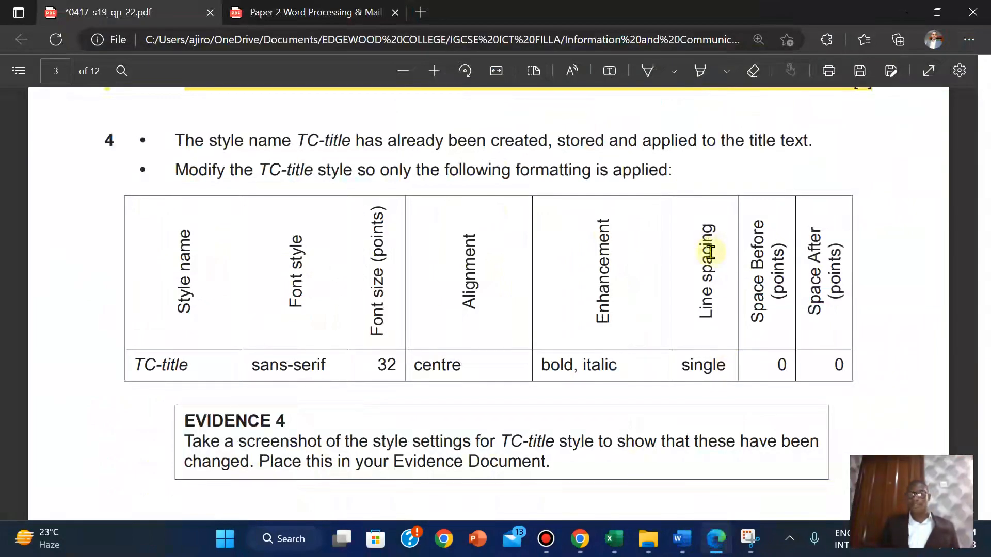
{"action": "left_click", "coordinate": [716, 539]}
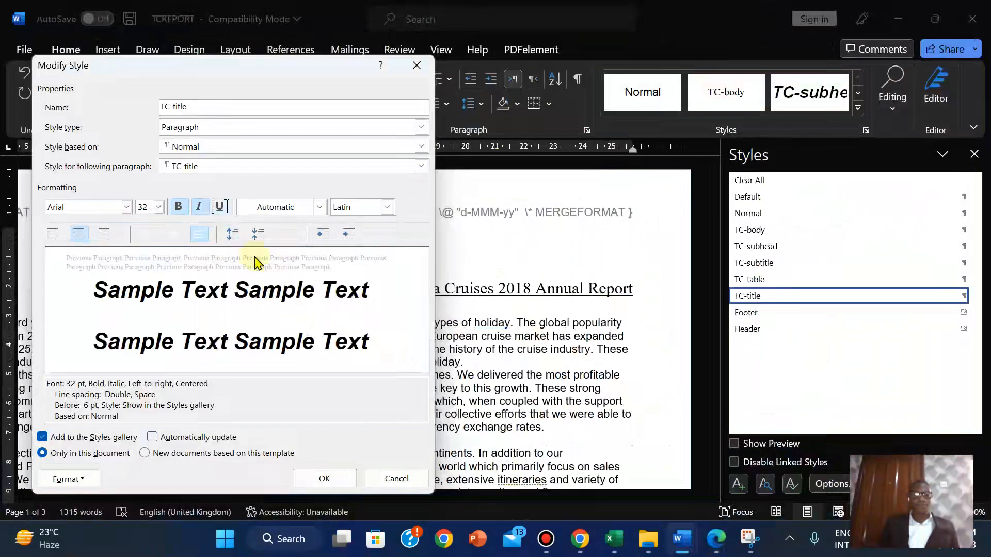
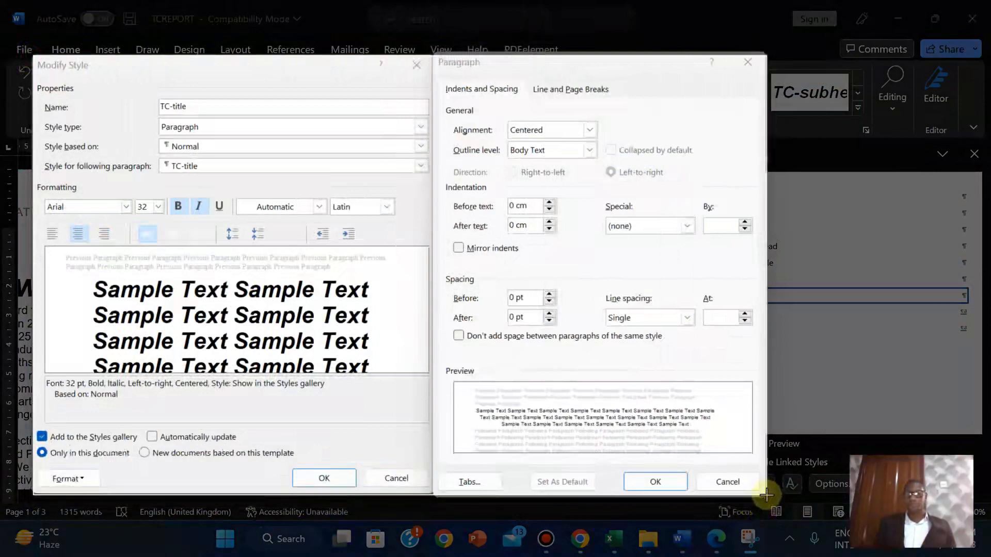
Capture a screenshot of the TC-title Modify Style and Paragraph settings
{"action": "left_click_drag", "start_coordinate": [766, 495], "coordinate": [766, 496]}
{"action": "mouse_move", "coordinate": [680, 539]}
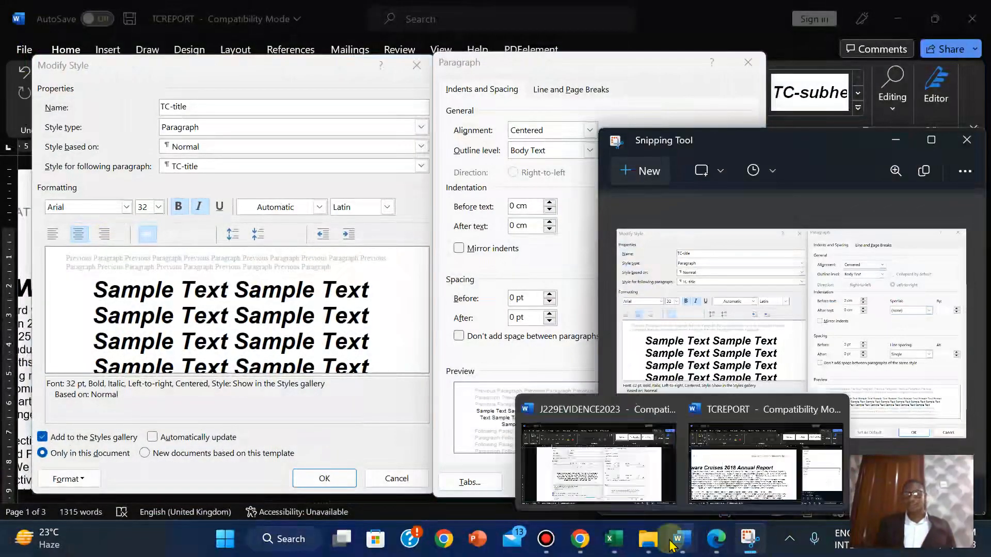
{"action": "left_click", "coordinate": [604, 467]}
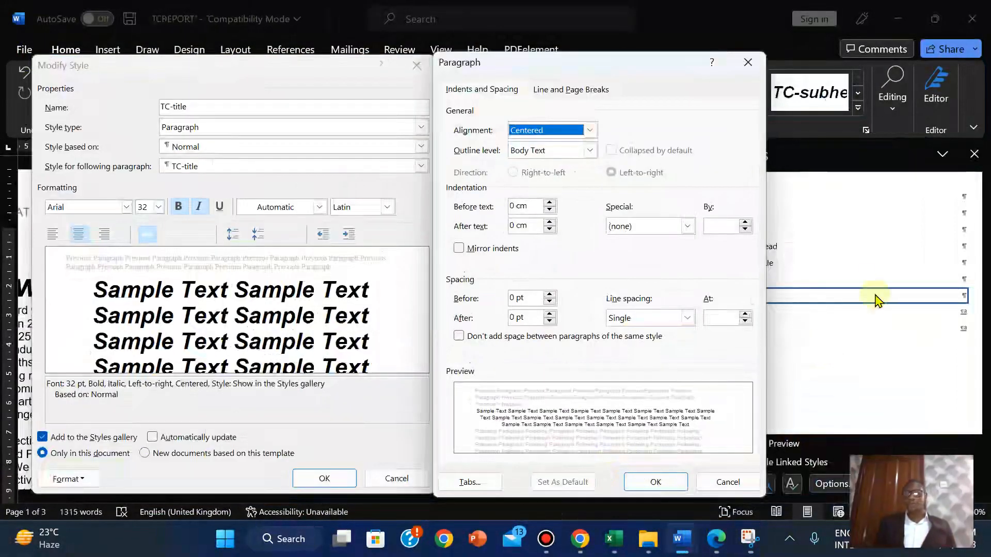
Cancel the Paragraph and Modify Style dialogs without changes and move to J229EVIDENCE2023
{"action": "left_click", "coordinate": [726, 483]}
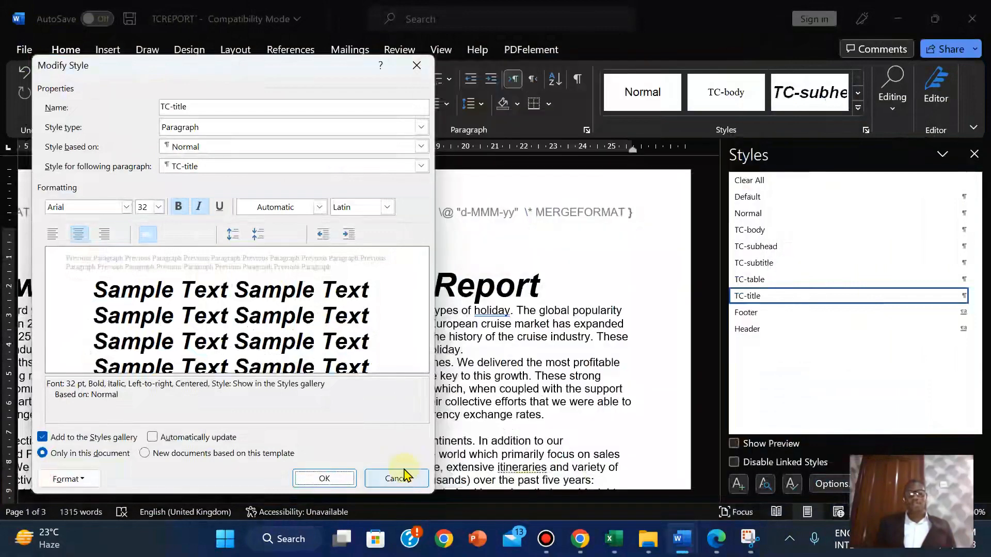
{"action": "left_click", "coordinate": [398, 478]}
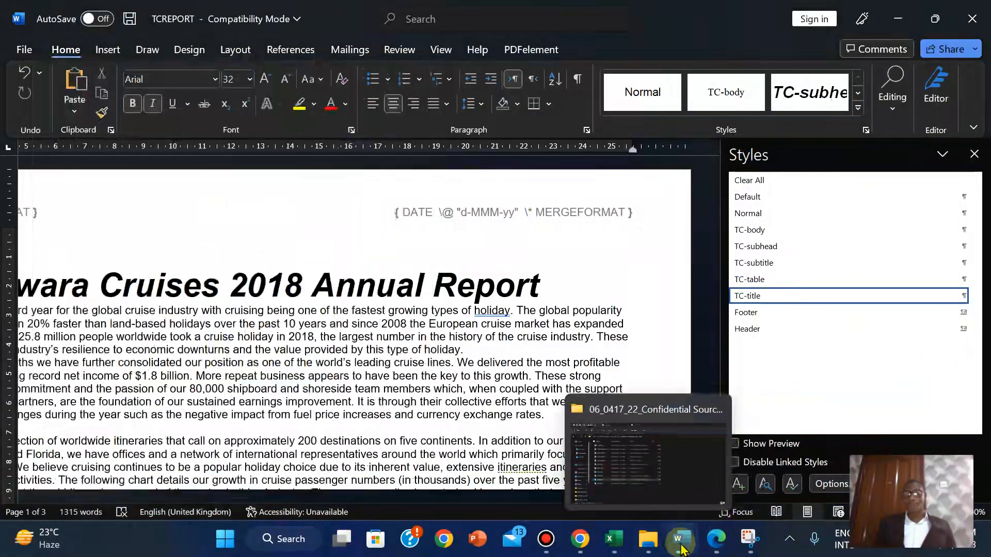
{"action": "mouse_move", "coordinate": [680, 539]}
{"action": "left_click", "coordinate": [579, 486]}
Paste the TC-title settings screenshot on the blank line under Step 4
{"action": "left_click_drag", "start_coordinate": [985, 265], "coordinate": [986, 291]}
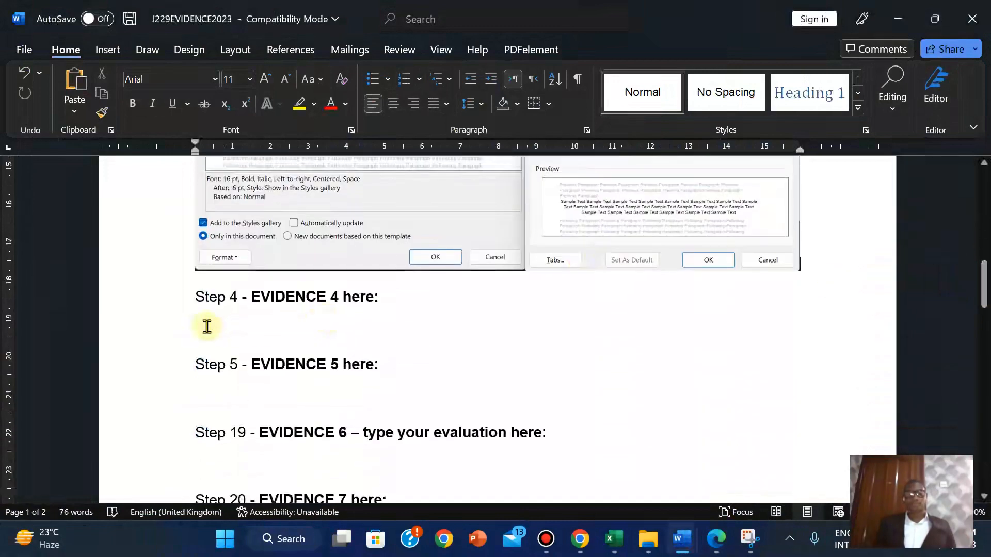
{"action": "left_click", "coordinate": [193, 329]}
{"action": "key", "text": "ctrl+v"}
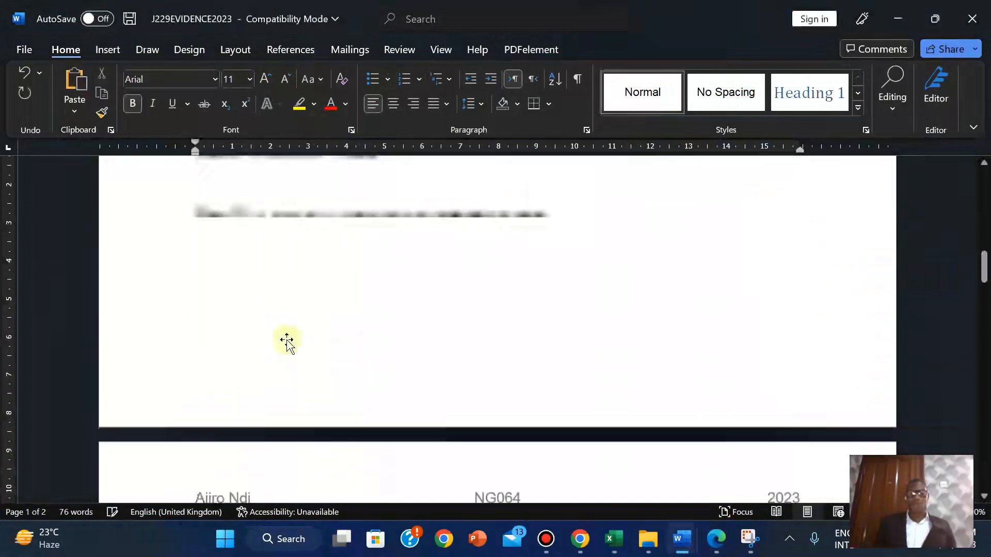
Shrink the pasted settings pictures by their corner handles to fit page 1
{"action": "left_click_drag", "start_coordinate": [984, 314], "coordinate": [938, 239]}
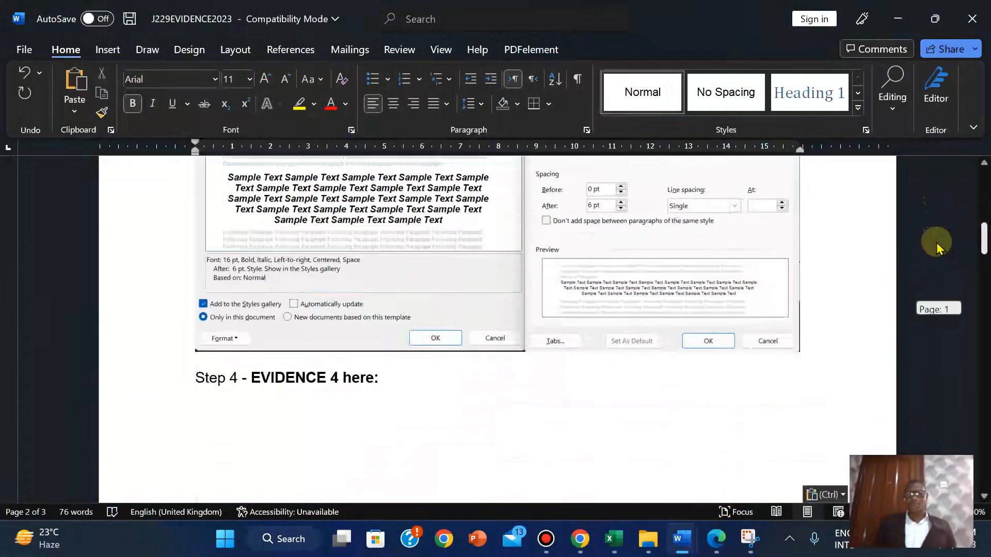
{"action": "left_click", "coordinate": [661, 295]}
{"action": "left_click_drag", "start_coordinate": [802, 354], "coordinate": [761, 315]}
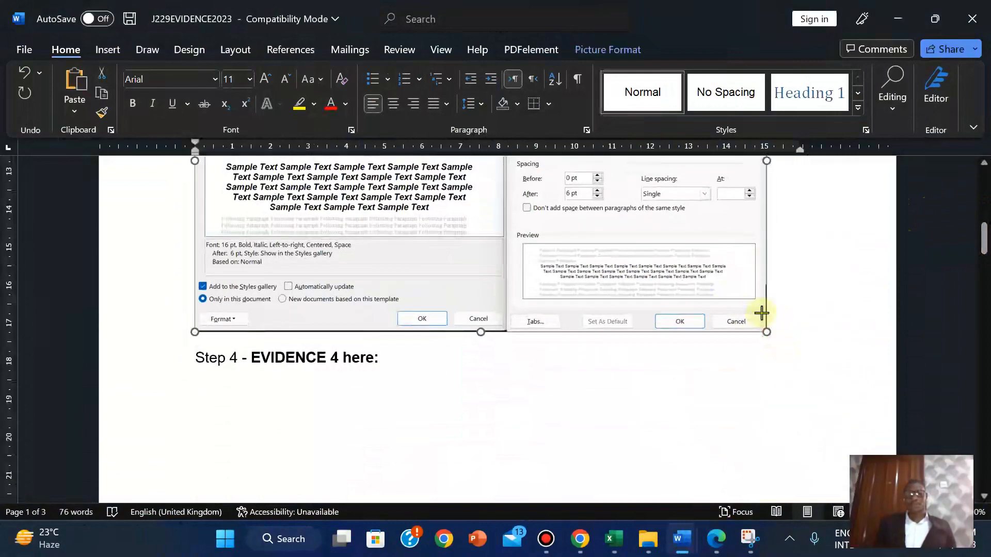
{"action": "left_click_drag", "start_coordinate": [983, 217], "coordinate": [984, 305]}
{"action": "left_click", "coordinate": [783, 382]}
{"action": "left_click_drag", "start_coordinate": [800, 447], "coordinate": [753, 398]}
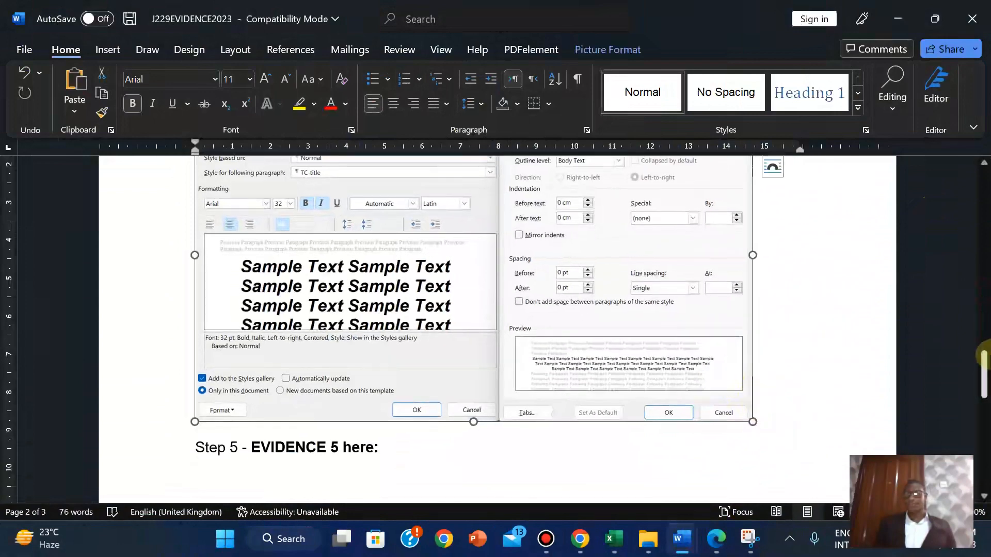
{"action": "left_click_drag", "start_coordinate": [984, 369], "coordinate": [954, 264]}
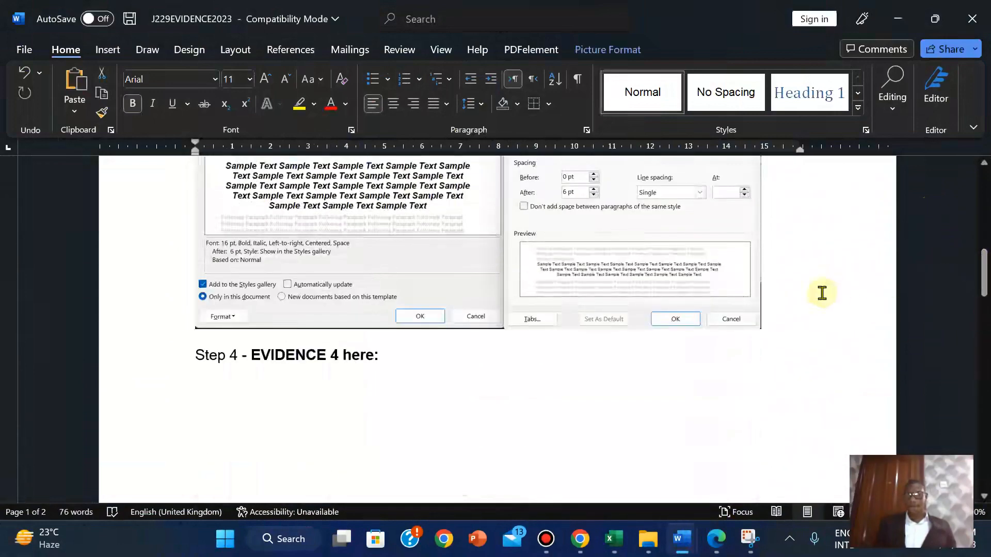
{"action": "left_click", "coordinate": [674, 295]}
{"action": "left_click_drag", "start_coordinate": [762, 328], "coordinate": [708, 277]}
{"action": "left_click_drag", "start_coordinate": [983, 276], "coordinate": [982, 383]}
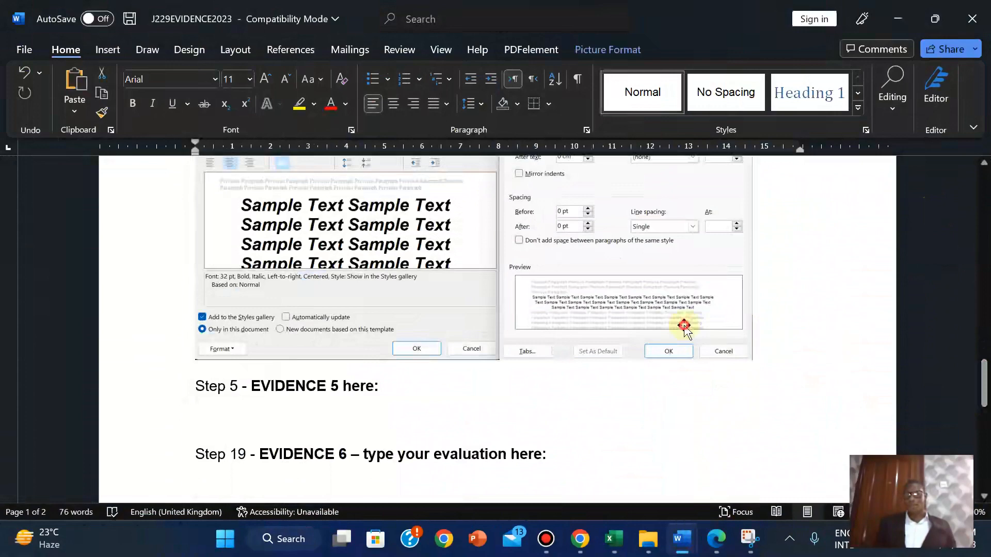
{"action": "left_click", "coordinate": [684, 326]}
{"action": "left_click_drag", "start_coordinate": [751, 357], "coordinate": [658, 285]}
Fine-tune the Step 4 screenshot sizes, enlarging one settings picture slightly
{"action": "left_click_drag", "start_coordinate": [985, 305], "coordinate": [985, 279]}
{"action": "left_click", "coordinate": [640, 245]}
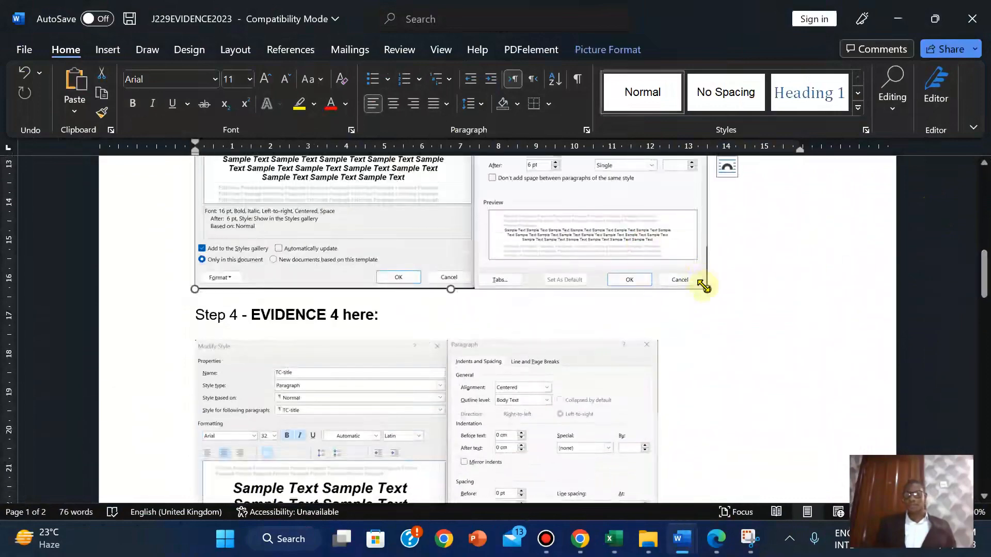
{"action": "left_click_drag", "start_coordinate": [707, 289], "coordinate": [692, 279]}
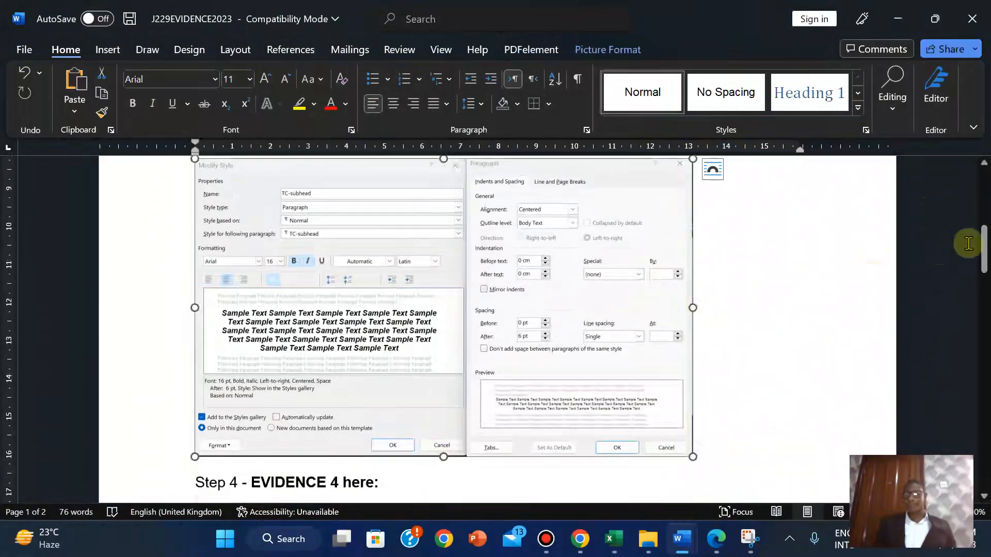
{"action": "left_click_drag", "start_coordinate": [984, 247], "coordinate": [984, 290]}
{"action": "left_click", "coordinate": [617, 387]}
{"action": "left_click_drag", "start_coordinate": [658, 435], "coordinate": [683, 447]}
{"action": "mouse_move", "coordinate": [984, 292]}
{"action": "left_mouse_down"}
{"action": "mouse_move", "coordinate": [984, 260]}
{"action": "mouse_move", "coordinate": [984, 305]}
{"action": "left_mouse_up"}
{"action": "left_click_drag", "start_coordinate": [683, 450], "coordinate": [690, 451]}
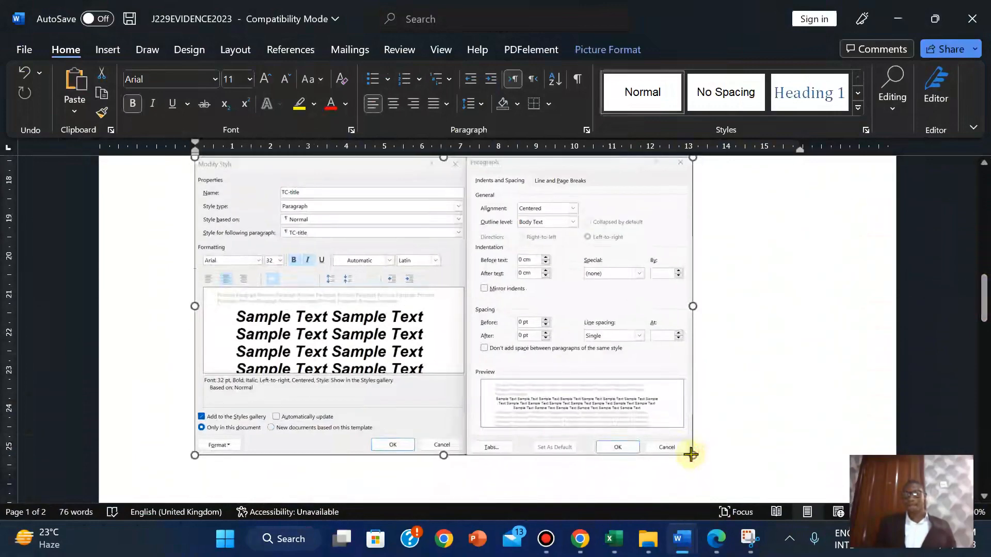
{"action": "left_click_drag", "start_coordinate": [982, 299], "coordinate": [985, 357]}
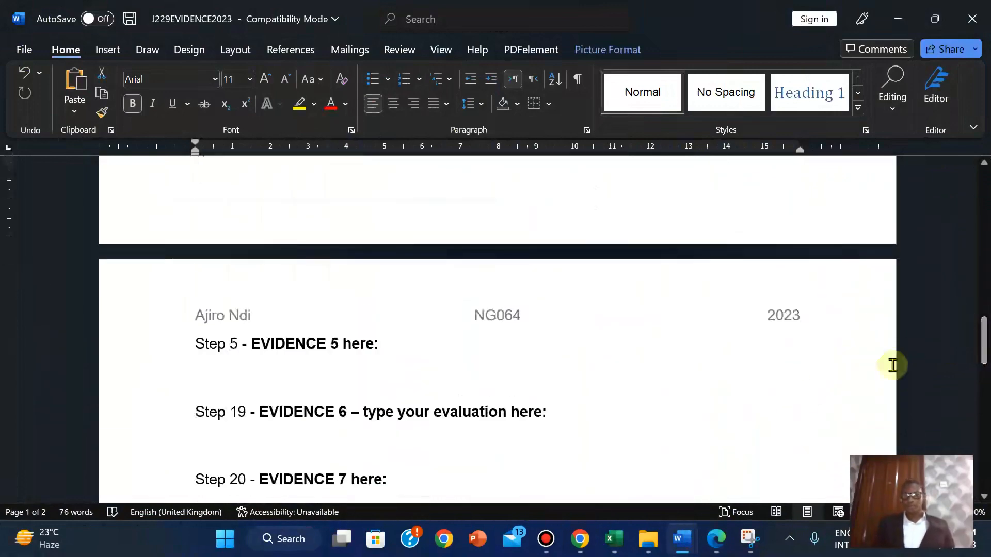
Read question 5 on listing the custom style names, then return to TCREPORT
{"action": "left_click", "coordinate": [718, 545]}
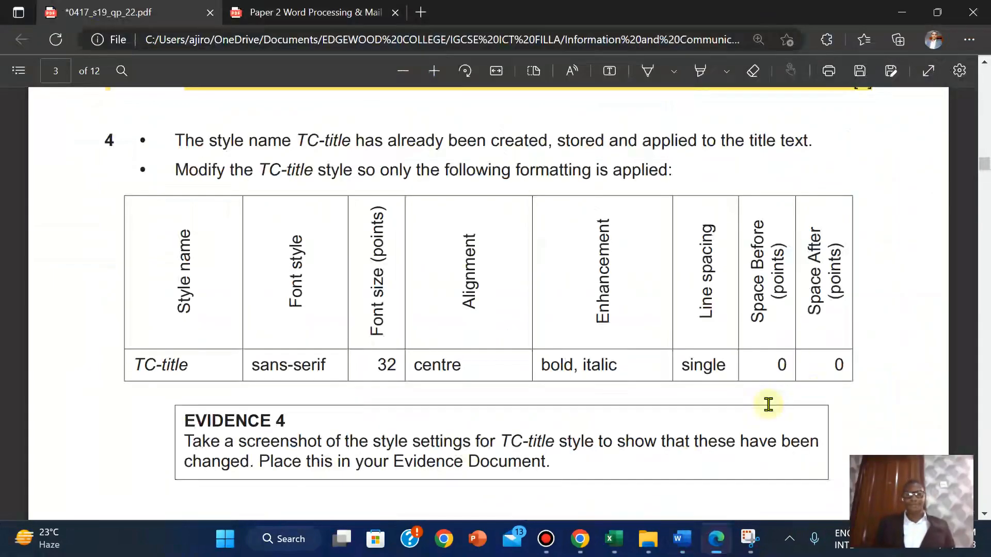
{"action": "left_click_drag", "start_coordinate": [986, 165], "coordinate": [986, 171]}
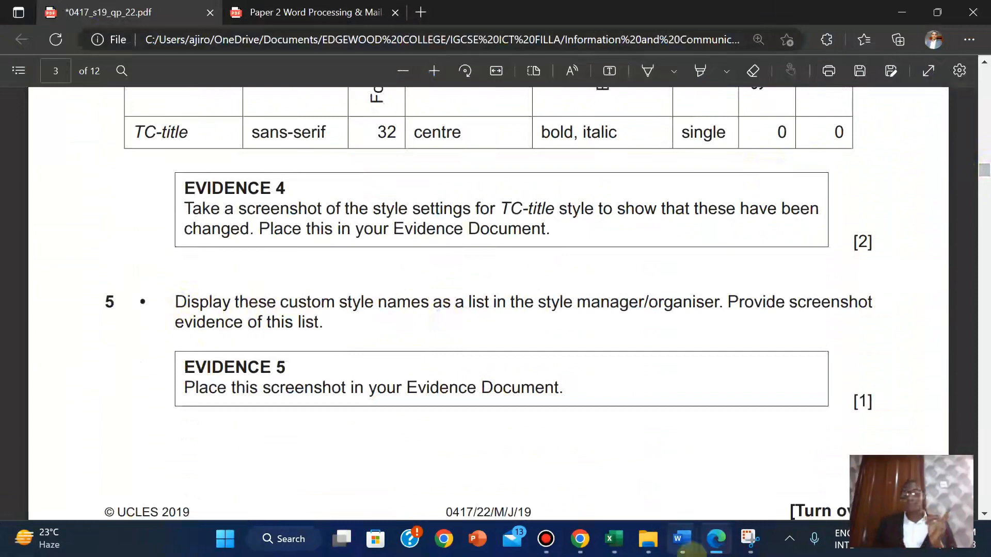
{"action": "mouse_move", "coordinate": [681, 539]}
{"action": "left_click", "coordinate": [720, 483]}
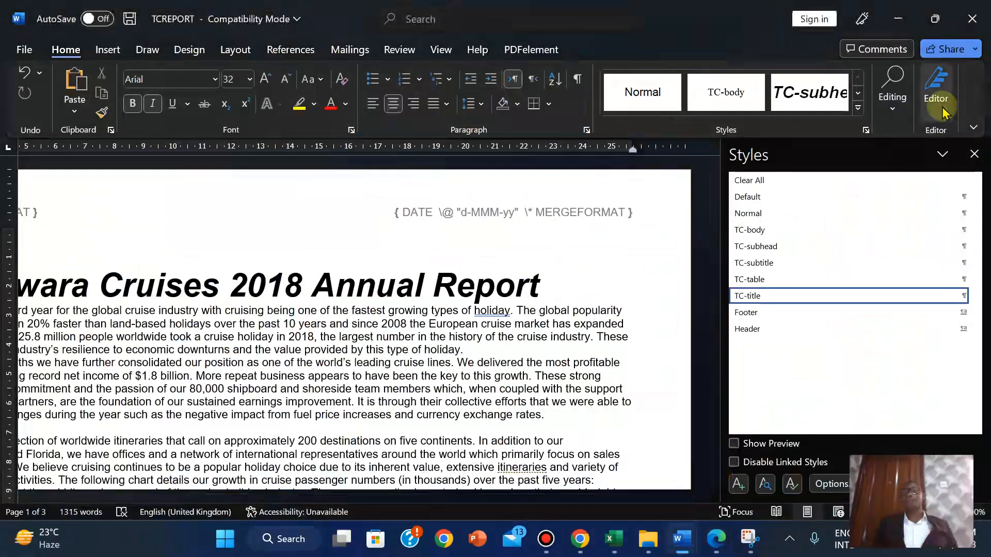
Snip the Styles pane showing TC-body, TC-subhead, TC-subtitle, TC-table and TC-title
{"action": "left_click", "coordinate": [859, 110]}
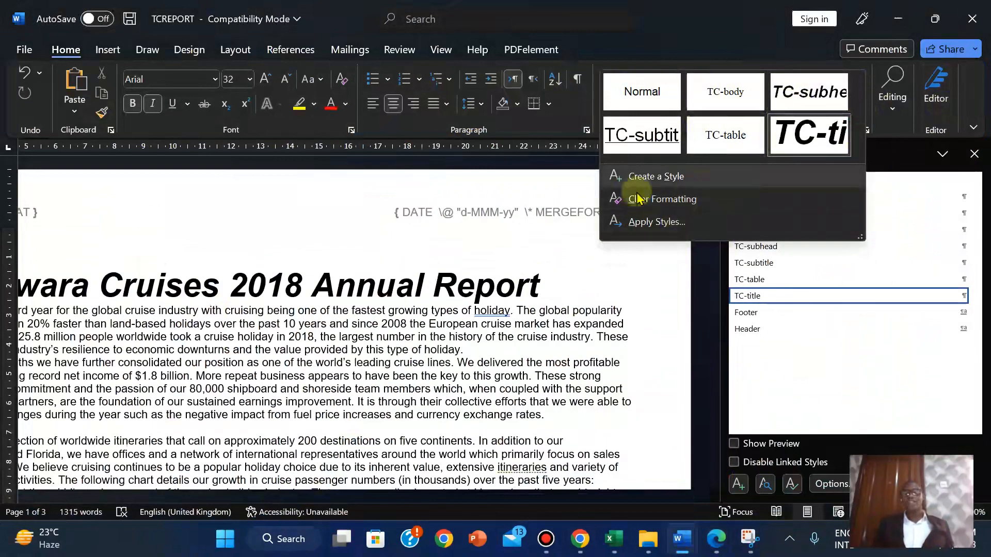
{"action": "left_click", "coordinate": [751, 369]}
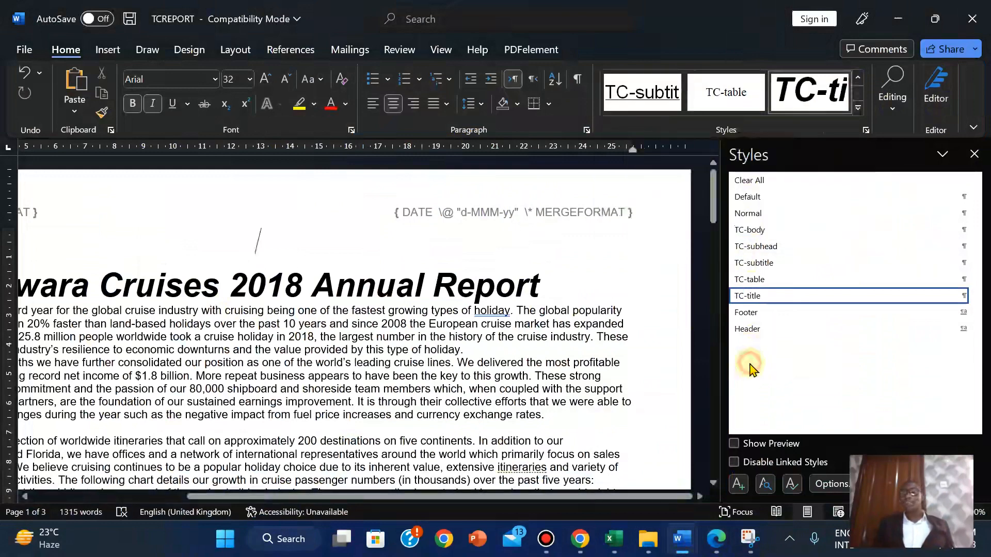
{"action": "left_click", "coordinate": [749, 213]}
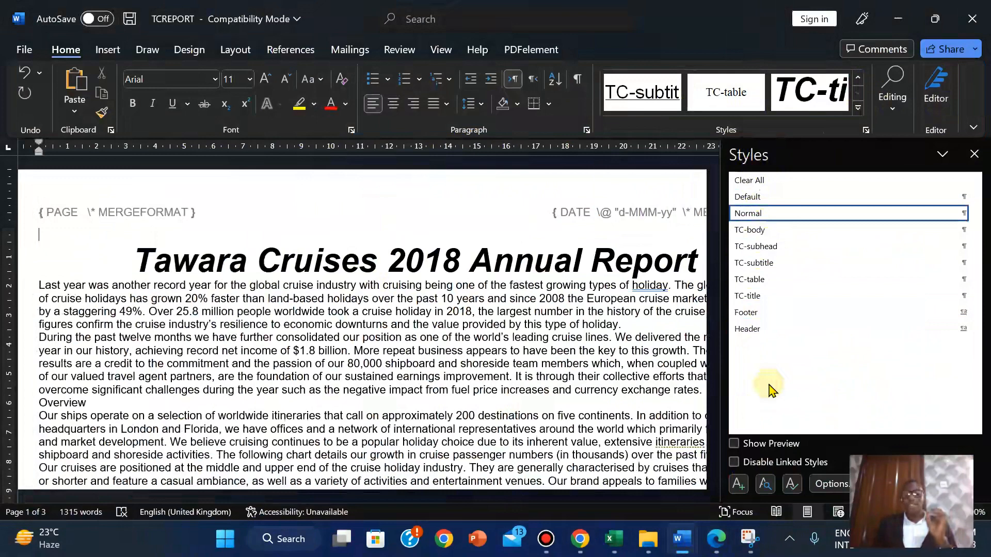
{"action": "left_click", "coordinate": [749, 541]}
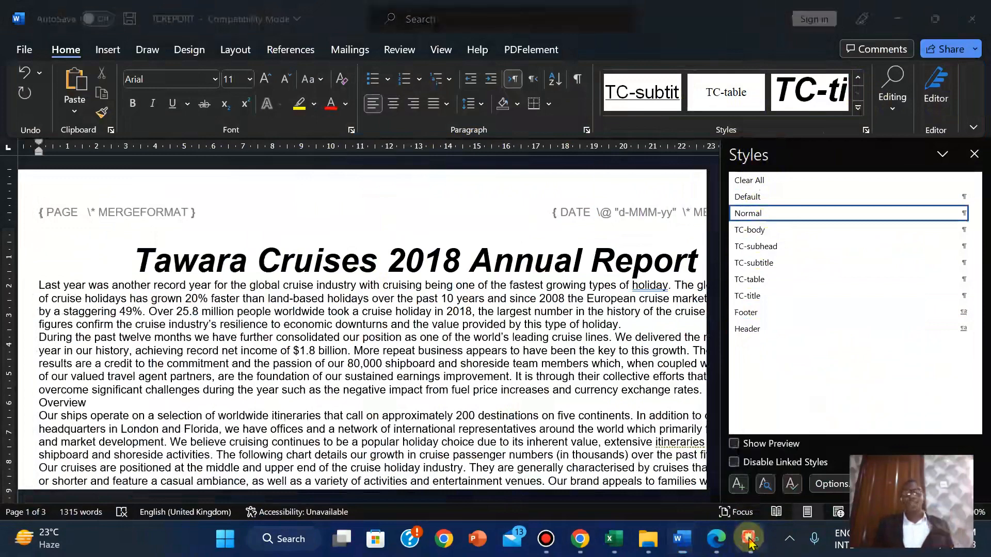
{"action": "left_click", "coordinate": [640, 173]}
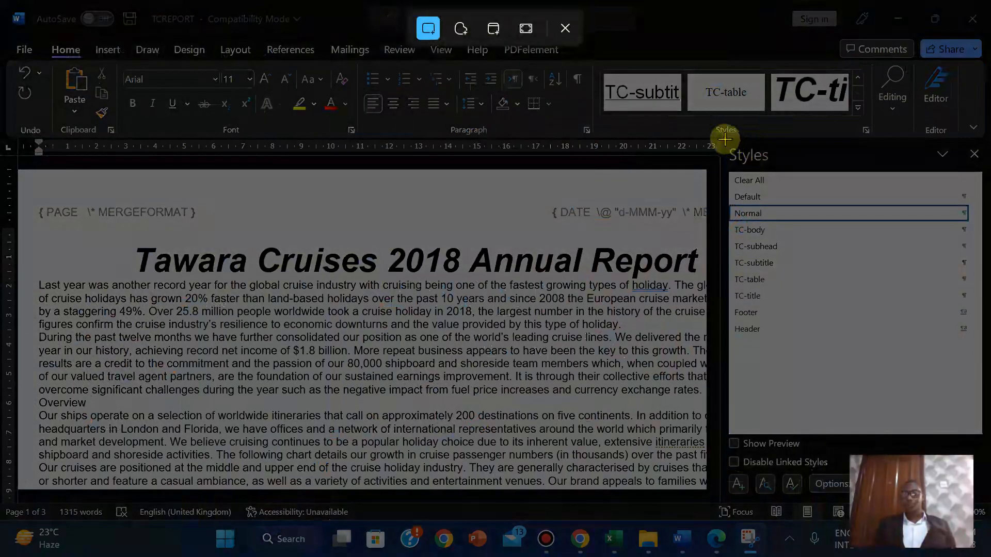
{"action": "left_click_drag", "start_coordinate": [724, 140], "coordinate": [982, 339]}
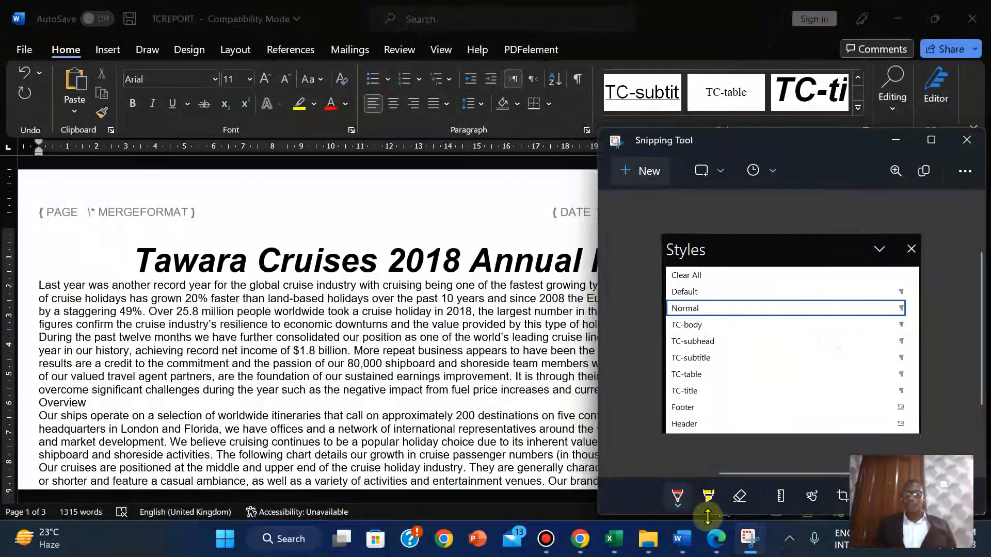
Paste the styles list screenshot under Step 5 in J229EVIDENCE2023
{"action": "left_click", "coordinate": [714, 539]}
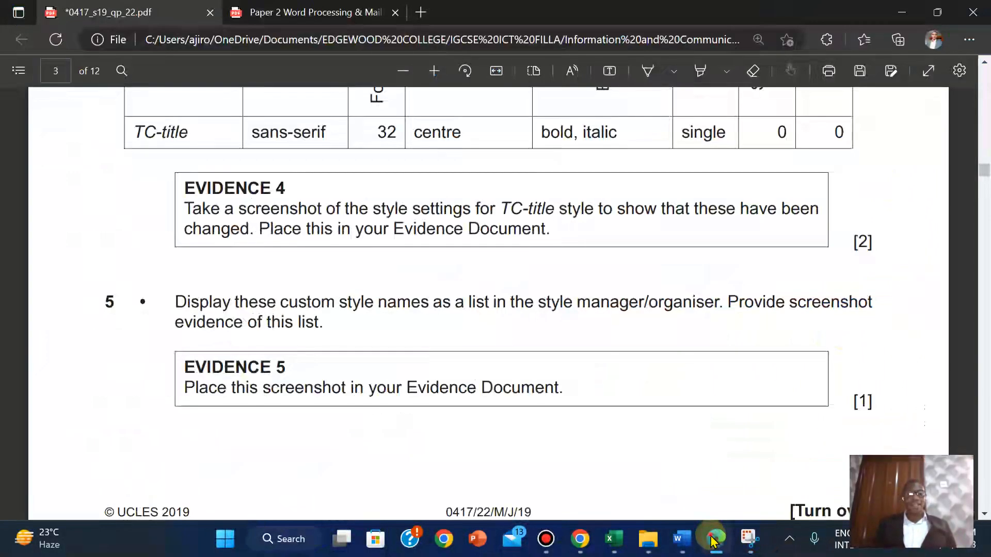
{"action": "left_click", "coordinate": [714, 539]}
{"action": "mouse_move", "coordinate": [680, 539]}
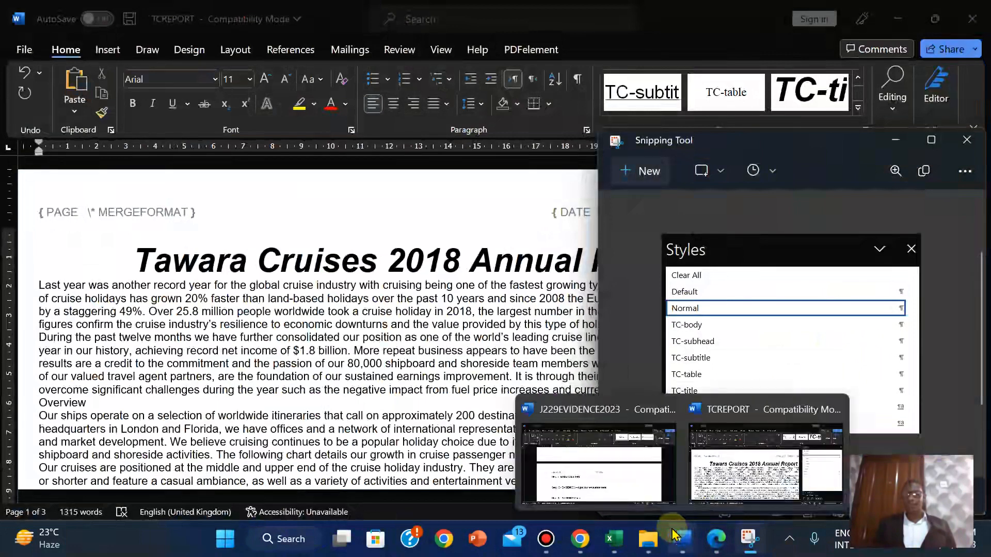
{"action": "left_click", "coordinate": [629, 497]}
{"action": "left_click", "coordinate": [204, 381]}
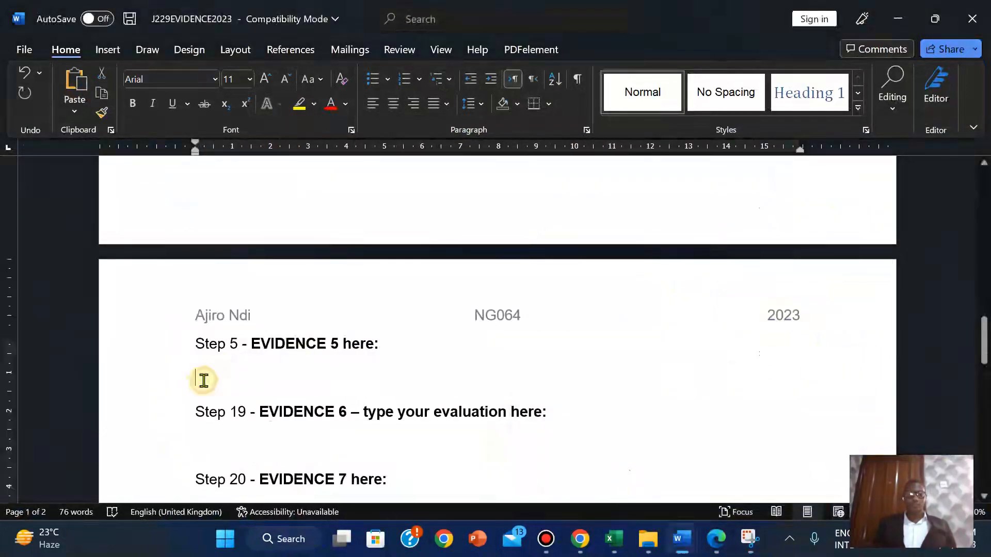
{"action": "key", "text": "ctrl+v"}
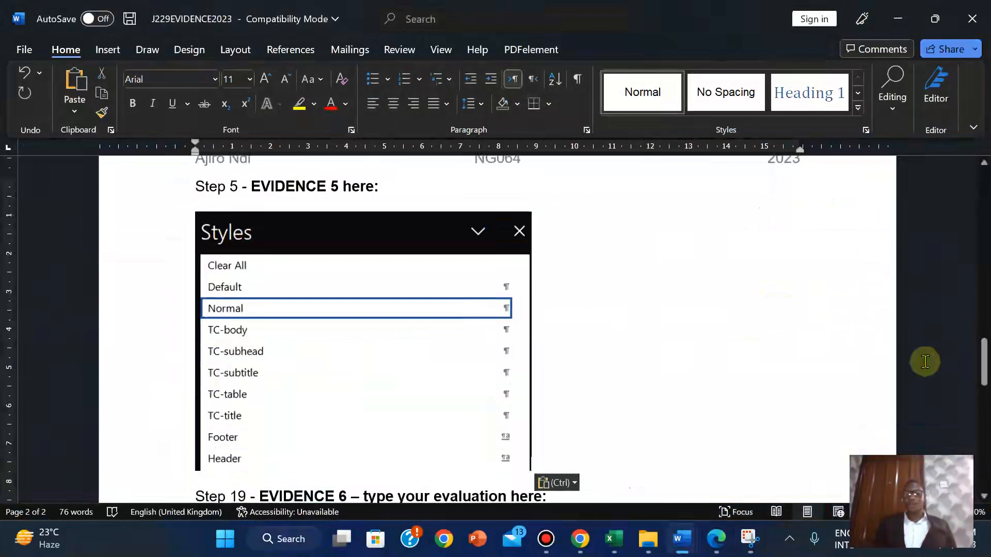
{"action": "left_click", "coordinate": [716, 541]}
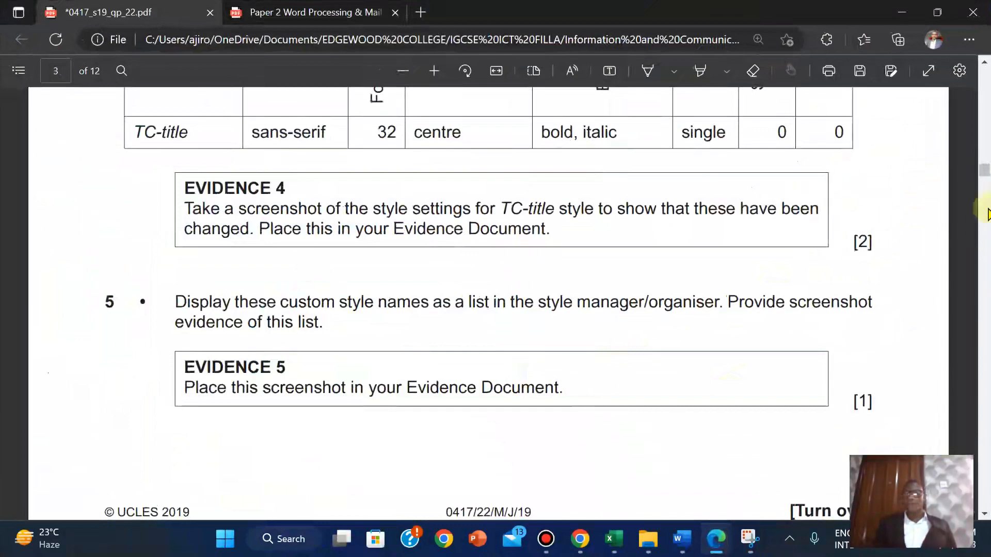
Highlight questions 4 and 5 in yellow in the exam PDF
{"action": "scroll", "coordinate": [985, 171], "scroll_direction": "up", "scroll_amount": 5}
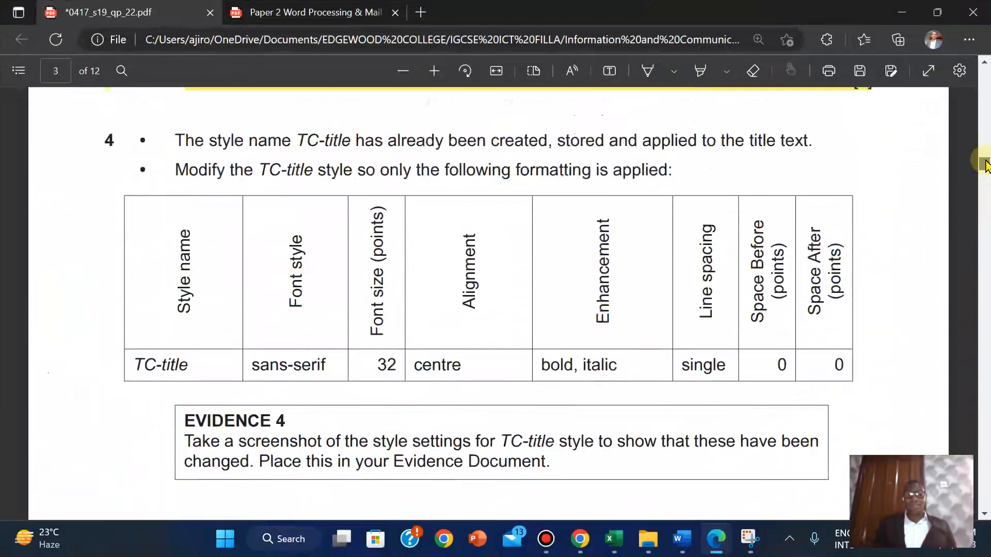
{"action": "left_click_drag", "start_coordinate": [103, 168], "coordinate": [871, 292]}
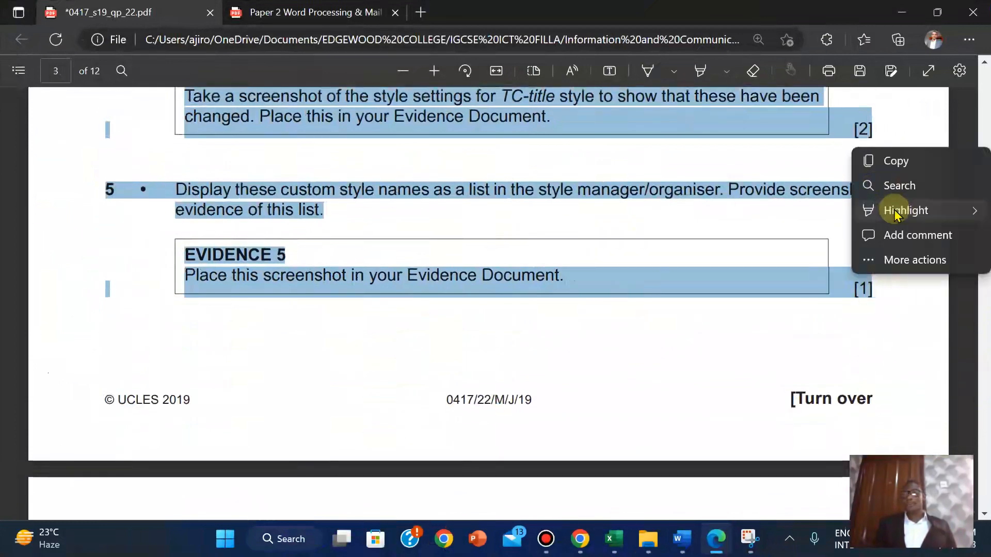
{"action": "mouse_move", "coordinate": [892, 212]}
{"action": "left_click", "coordinate": [792, 214]}
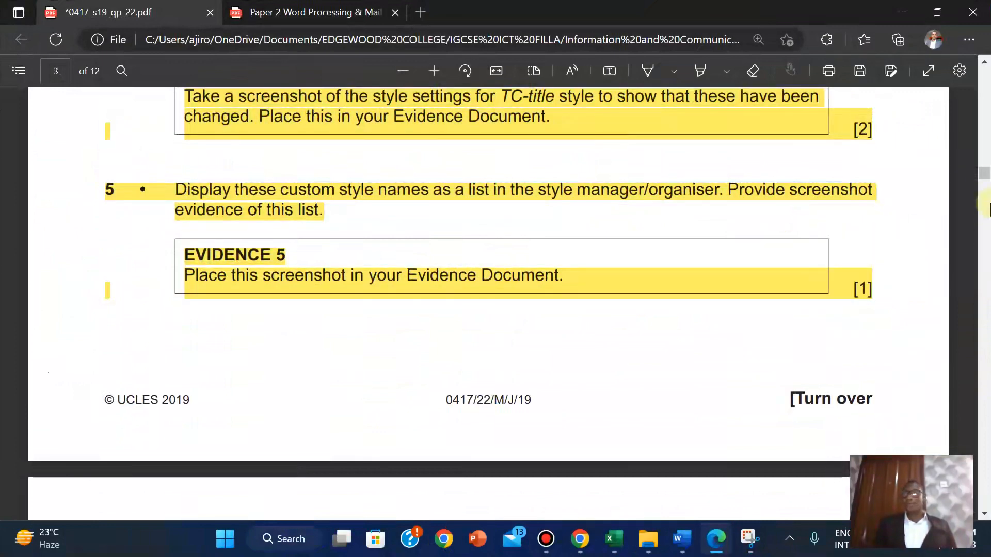
{"action": "left_click_drag", "start_coordinate": [984, 173], "coordinate": [984, 186]}
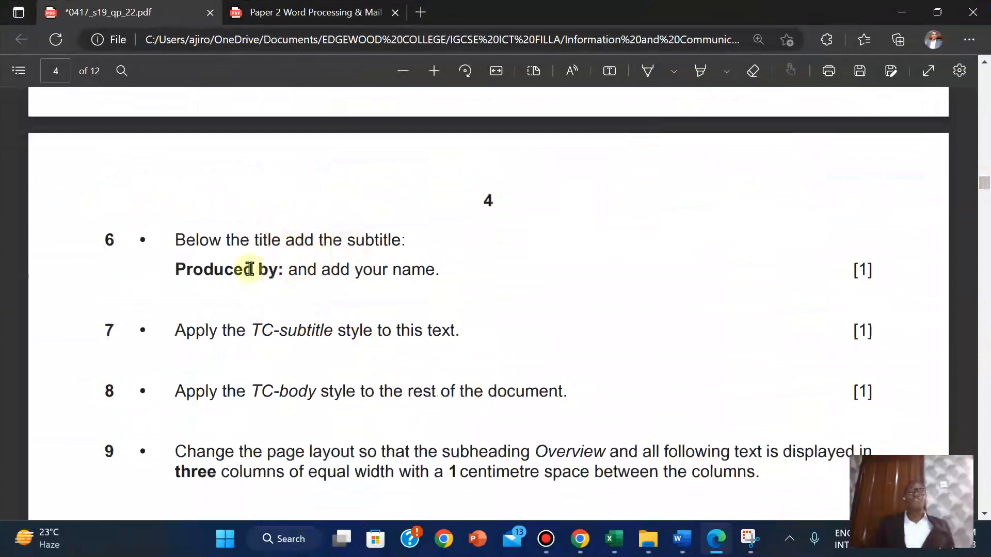
Copy question 6's 'Produced by: and add your name' line, then return to TCREPORT
{"action": "left_click_drag", "start_coordinate": [176, 270], "coordinate": [435, 275]}
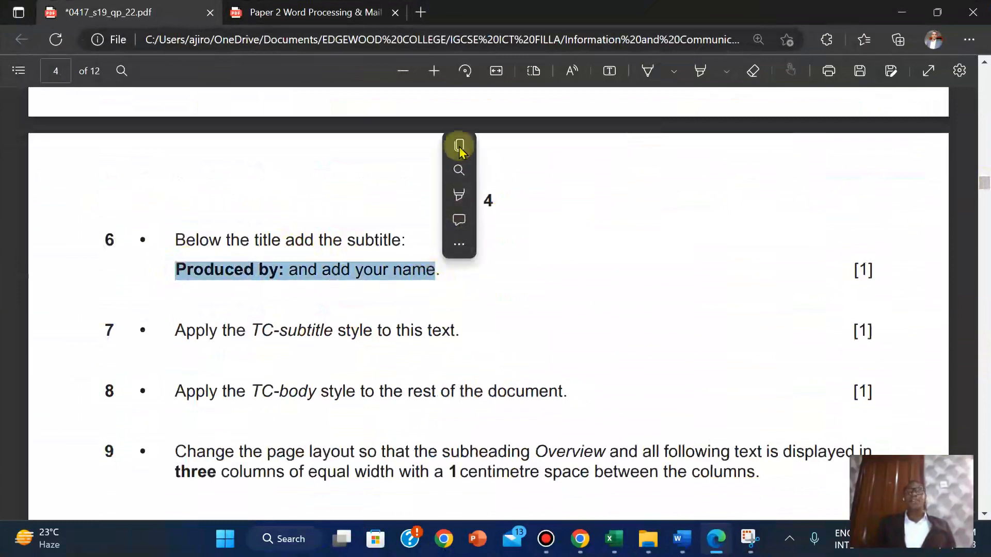
{"action": "left_click", "coordinate": [492, 145]}
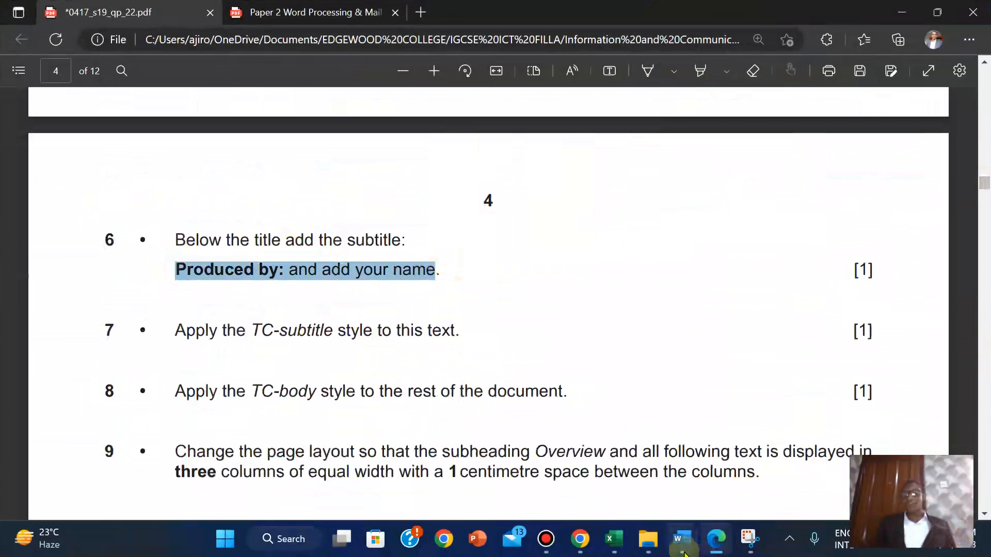
{"action": "mouse_move", "coordinate": [681, 540]}
{"action": "left_click", "coordinate": [772, 455]}
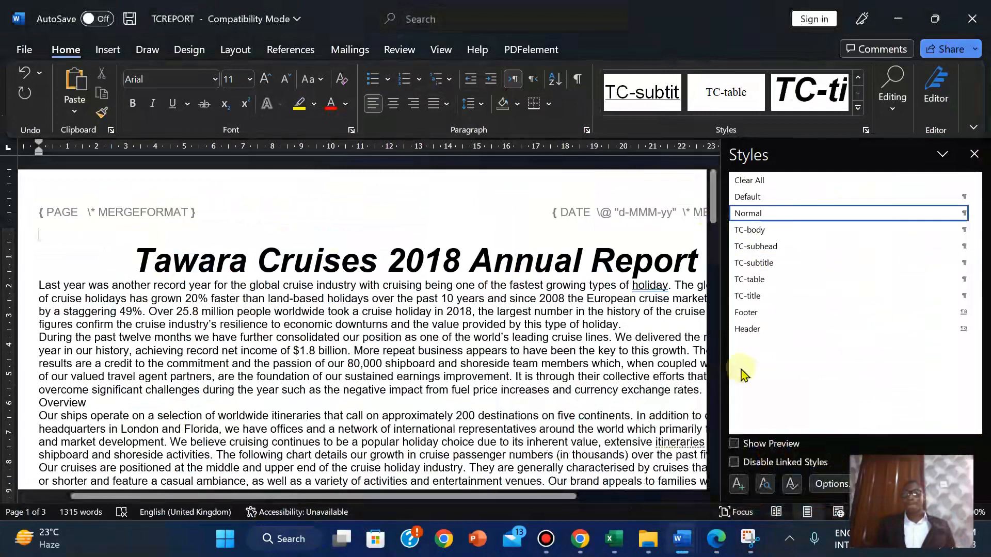
Remove the blank line above the title and add a Normal-style line below it
{"action": "left_click_drag", "start_coordinate": [721, 385], "coordinate": [866, 395]}
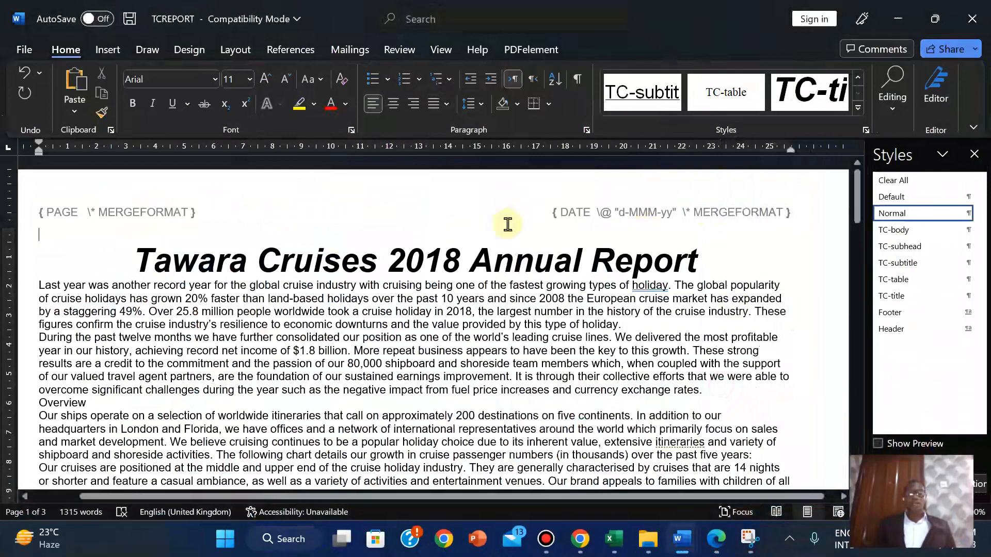
{"action": "key", "text": "Delete"}
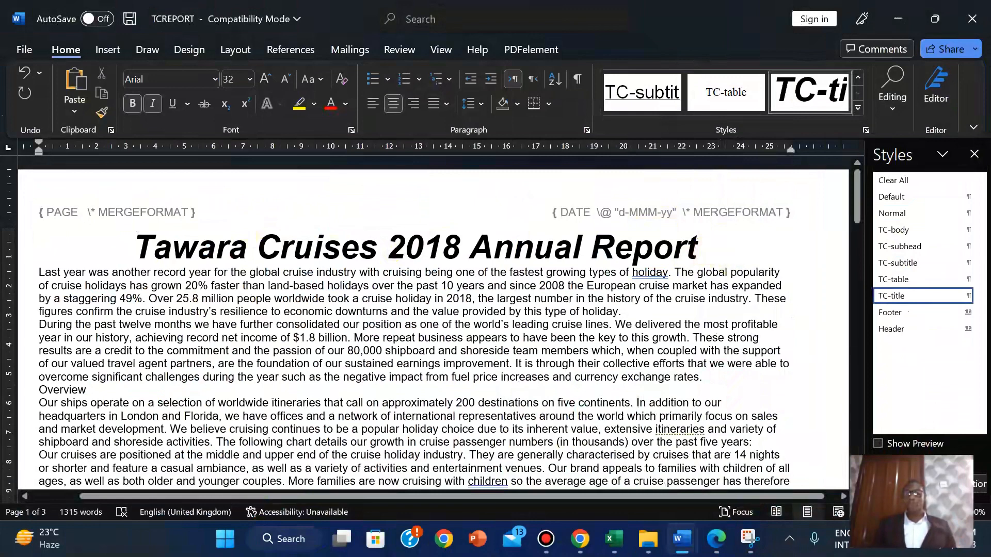
{"action": "key", "text": "Return"}
{"action": "left_click", "coordinate": [897, 214]}
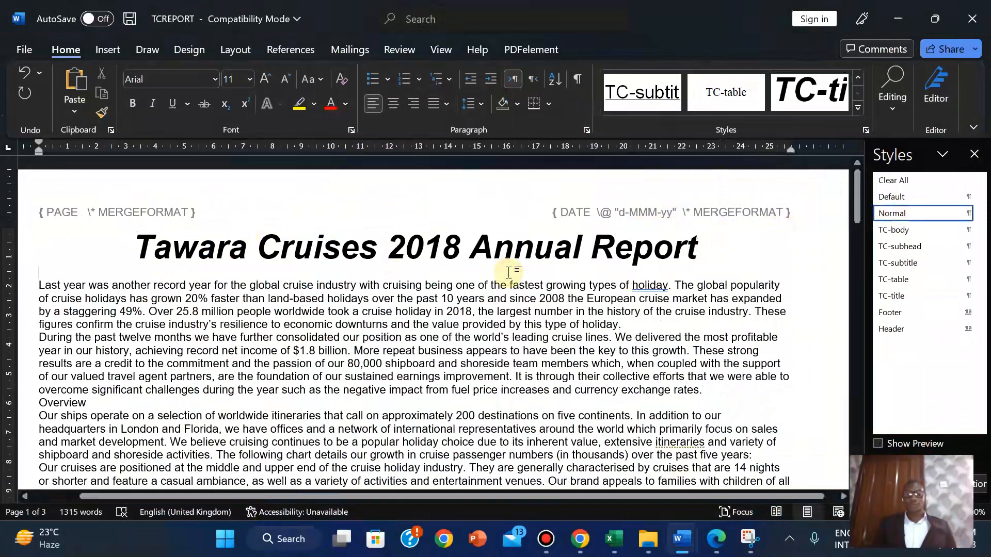
Paste the Produced by: line as text and replace the placeholder with the author's name
{"action": "right_click", "coordinate": [38, 274]}
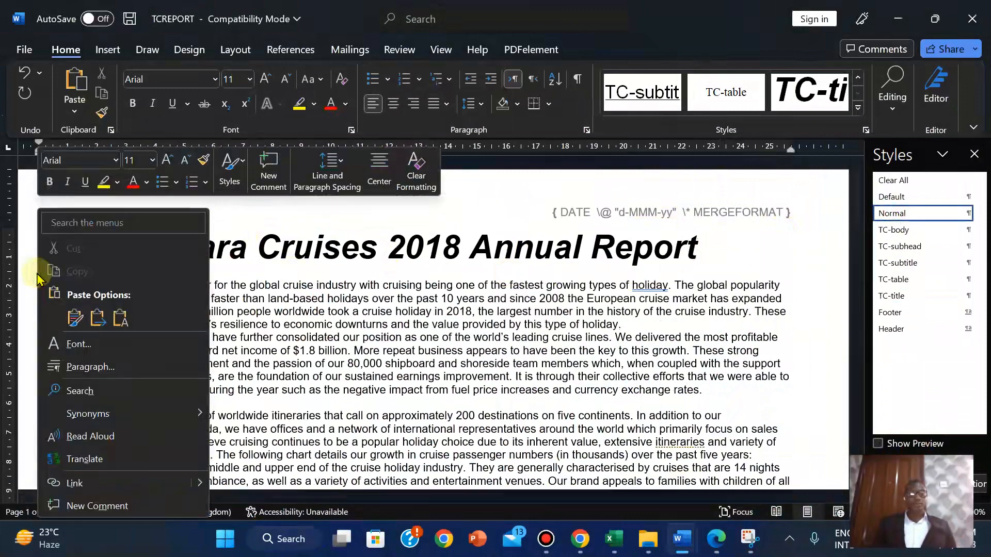
{"action": "left_click", "coordinate": [120, 313]}
{"action": "key", "text": "BackSpace"}
{"action": "key", "text": "BackSpace"}
{"action": "key", "text": "BackSpace"}
{"action": "key", "text": "BackSpace"}
{"action": "type", "text": "Ajiro"}
{"action": "key", "text": "Return"}
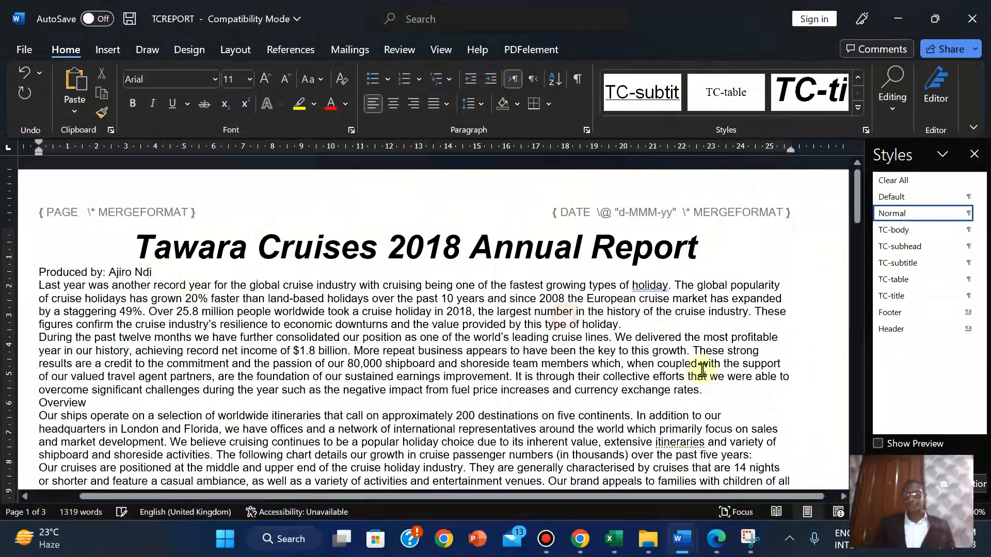
{"action": "left_click", "coordinate": [716, 540]}
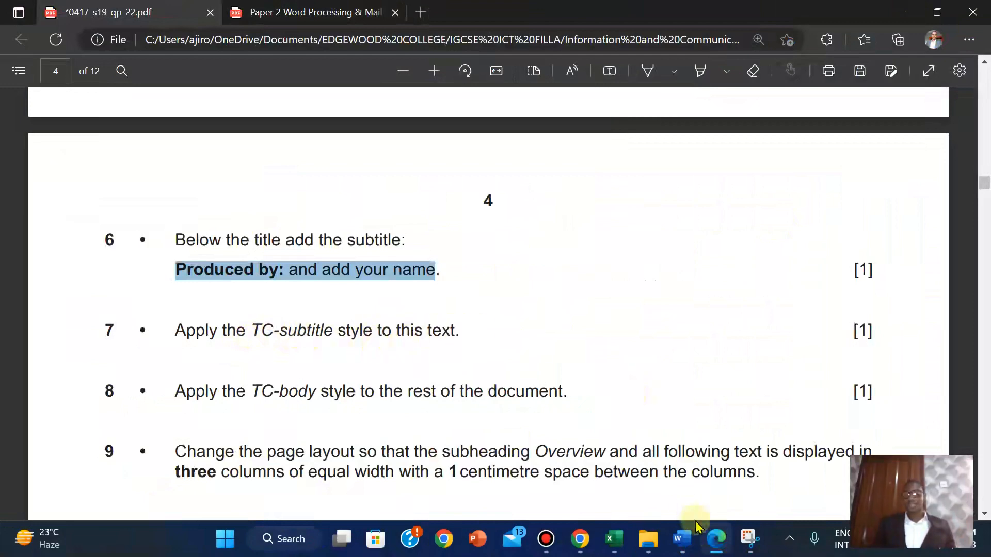
Style the Produced by: line with TC-subtitle, then select questions 6 and 7 in the PDF
{"action": "mouse_move", "coordinate": [682, 539]}
{"action": "left_click", "coordinate": [739, 450]}
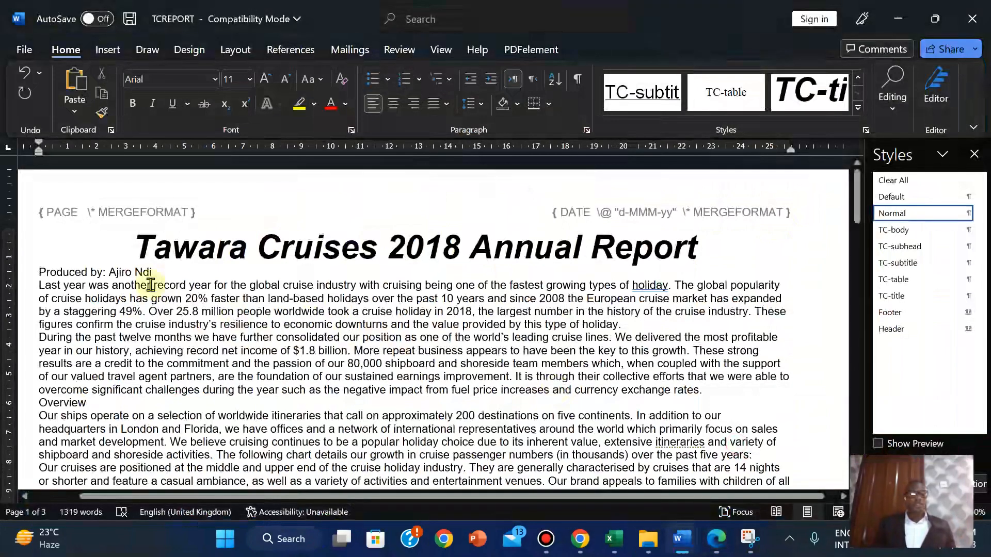
{"action": "left_click", "coordinate": [36, 272]}
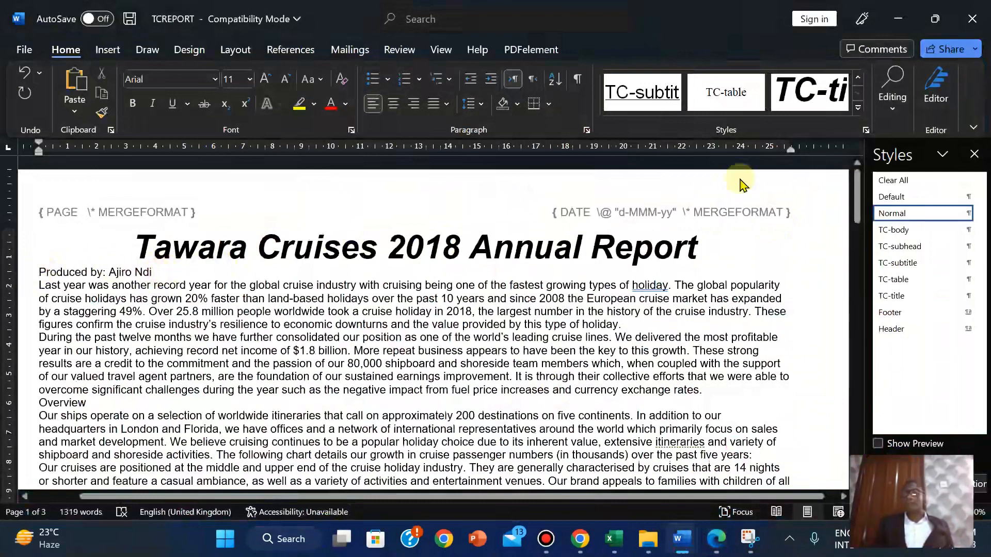
{"action": "left_click", "coordinate": [897, 263]}
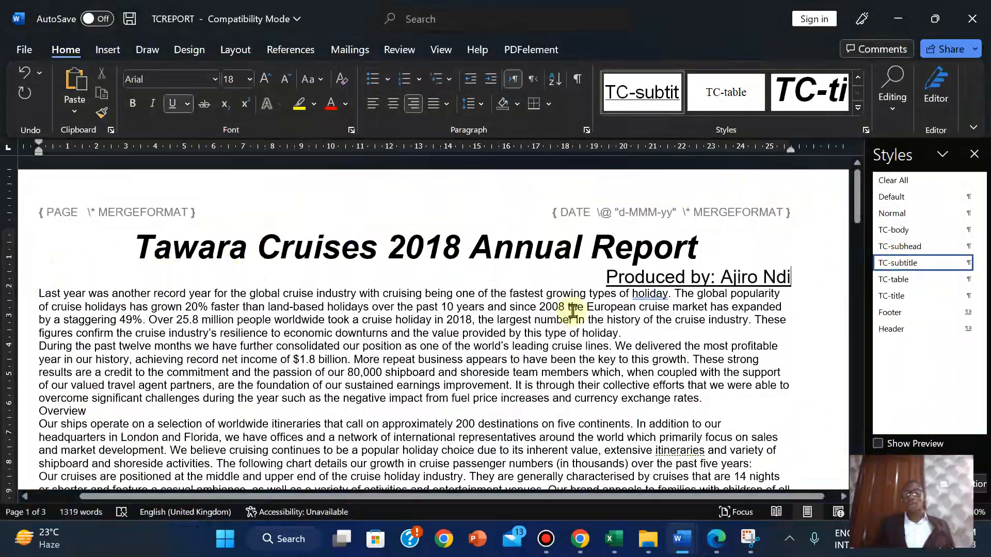
{"action": "left_click", "coordinate": [715, 539]}
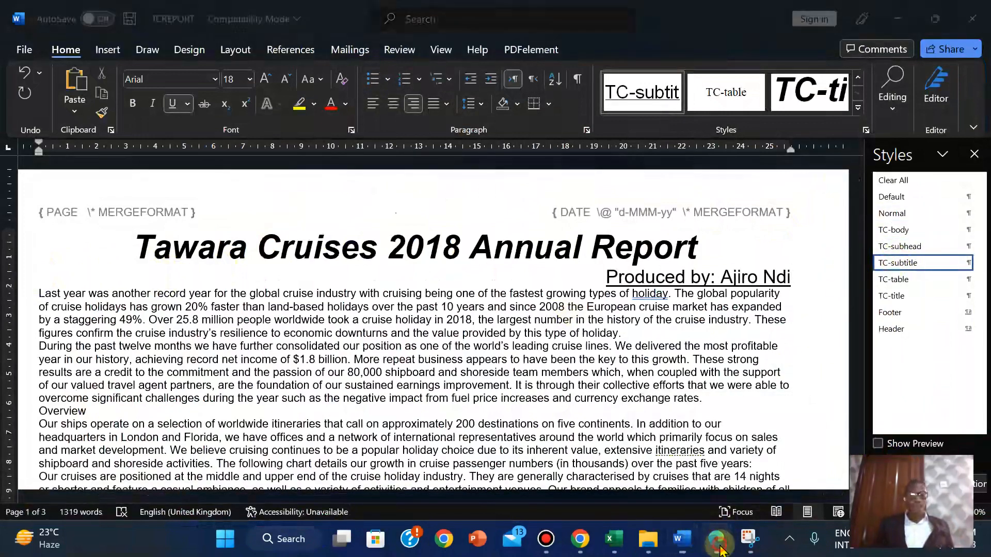
{"action": "left_click_drag", "start_coordinate": [103, 237], "coordinate": [886, 334]}
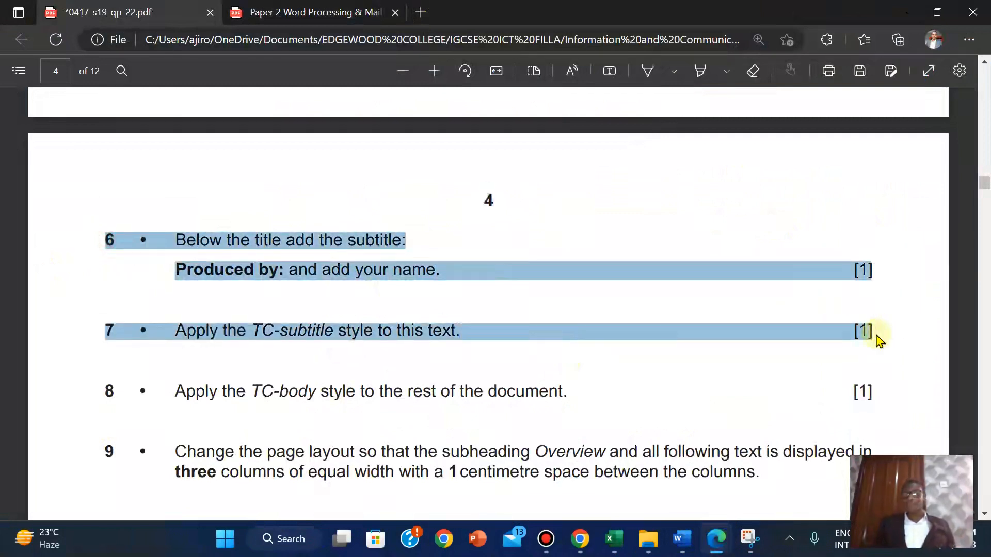
Mark questions 6 and 7 yellow in the exam PDF and return to Word
{"action": "mouse_move", "coordinate": [911, 261]}
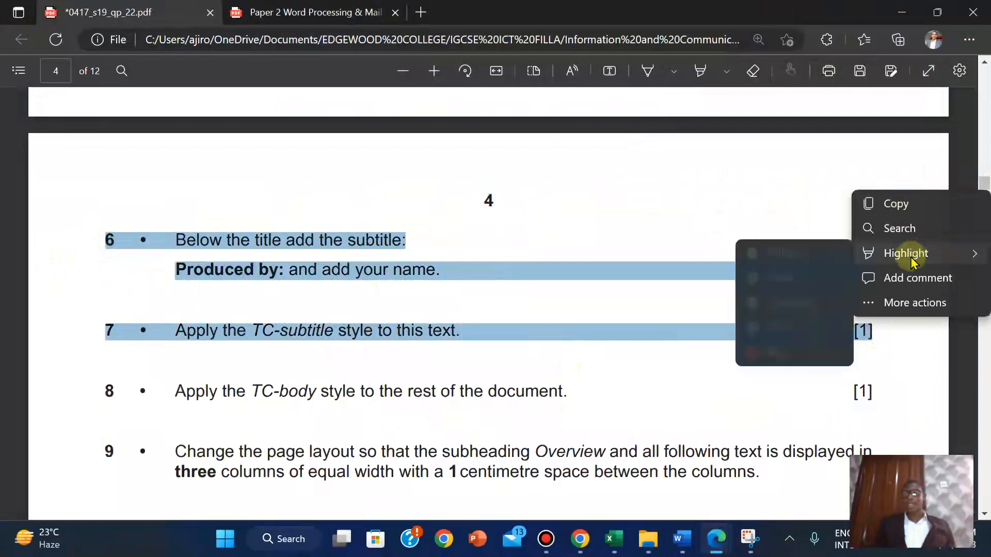
{"action": "left_click", "coordinate": [790, 254]}
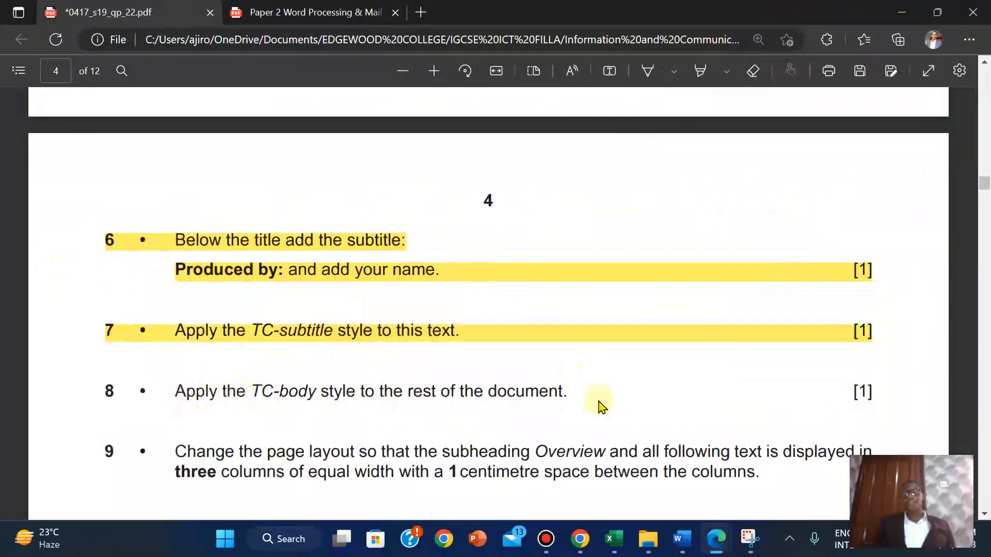
{"action": "left_click", "coordinate": [716, 541]}
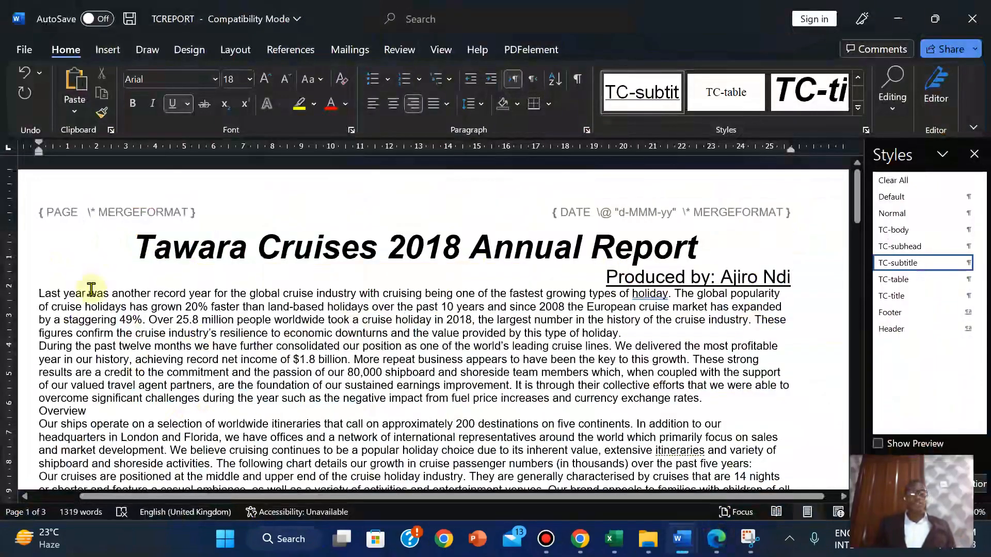
Select the report text from the first body paragraph to the end and apply TC-body
{"action": "mouse_move", "coordinate": [37, 295]}
{"action": "left_mouse_down"}
{"action": "mouse_move", "coordinate": [723, 307]}
{"action": "mouse_move", "coordinate": [51, 308]}
{"action": "left_mouse_up"}
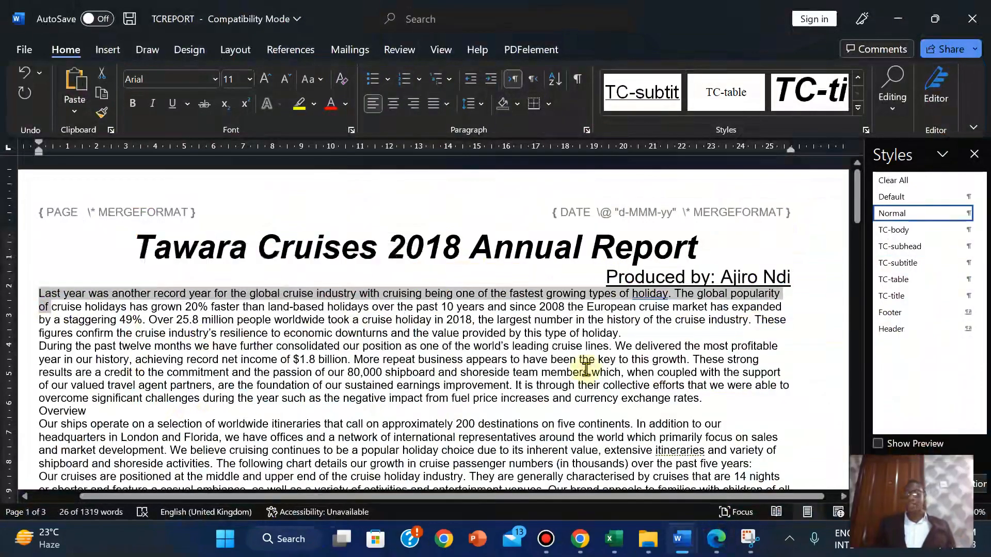
{"action": "left_click", "coordinate": [856, 510]}
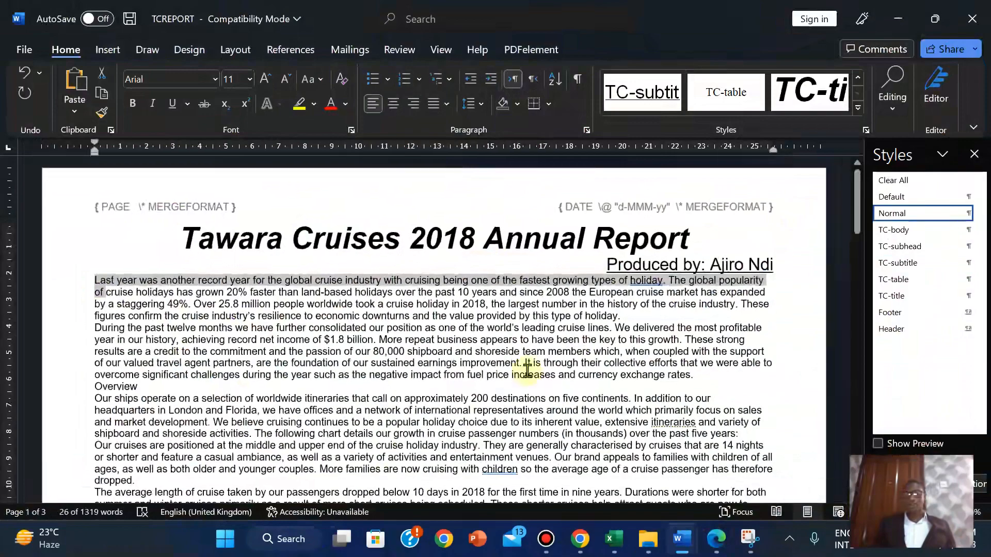
{"action": "left_click", "coordinate": [127, 295]}
{"action": "left_click_drag", "start_coordinate": [93, 281], "coordinate": [561, 469]}
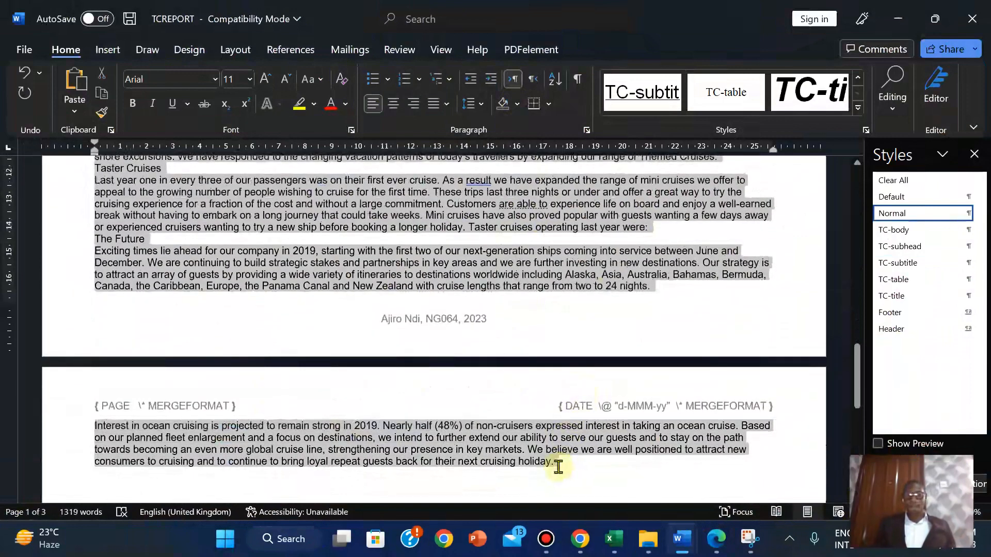
{"action": "left_click_drag", "start_coordinate": [556, 461], "coordinate": [556, 461]}
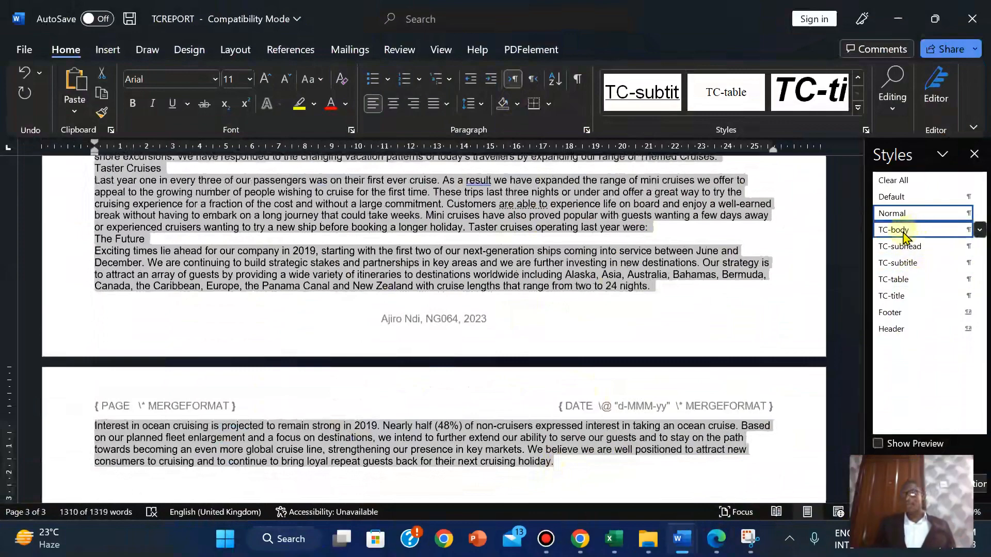
{"action": "left_click", "coordinate": [908, 229]}
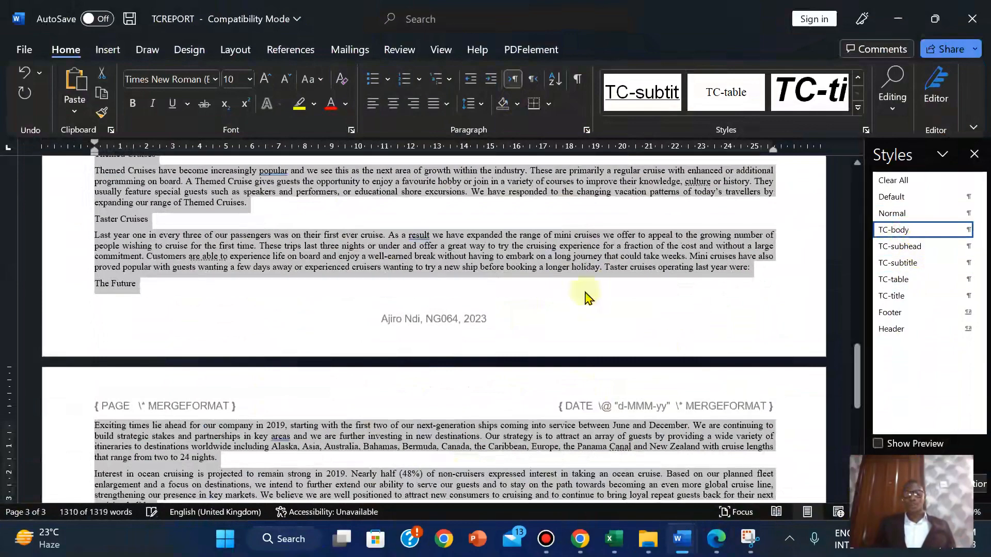
{"action": "left_click", "coordinate": [534, 258]}
{"action": "left_click_drag", "start_coordinate": [859, 372], "coordinate": [828, 201]}
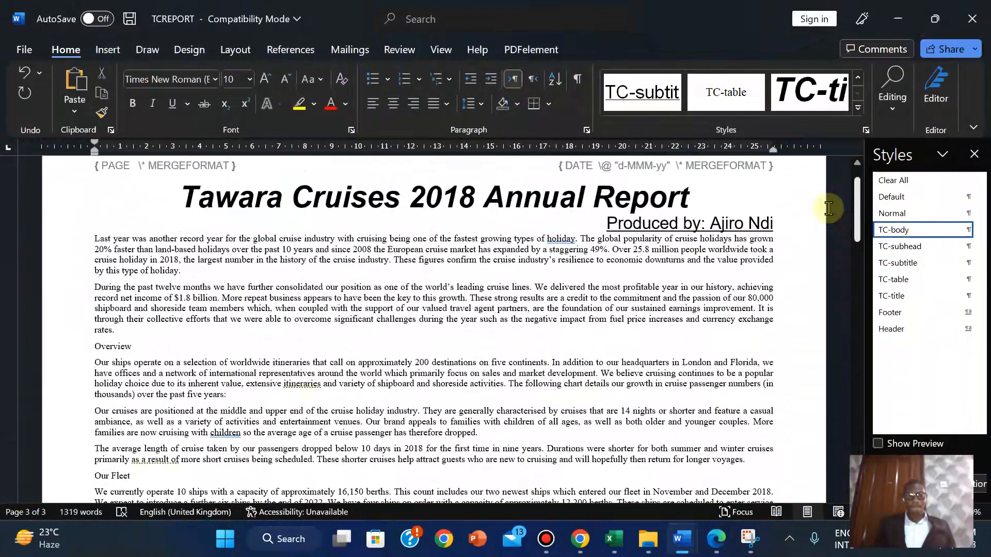
{"action": "left_click", "coordinate": [715, 539]}
Highlight question 8 yellow and scroll down to questions 9 and 10
{"action": "left_click_drag", "start_coordinate": [100, 389], "coordinate": [882, 394]}
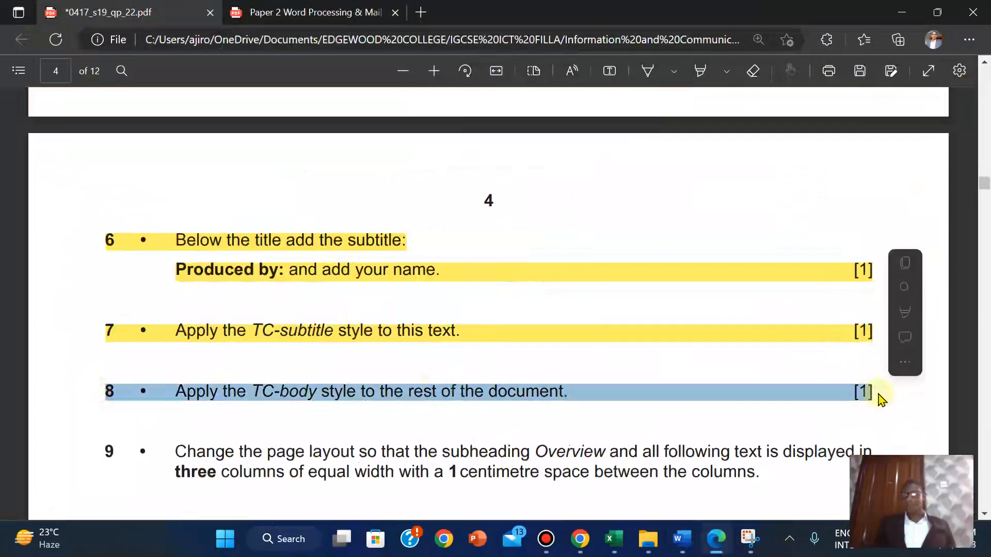
{"action": "mouse_move", "coordinate": [910, 261]}
{"action": "mouse_move", "coordinate": [904, 315]}
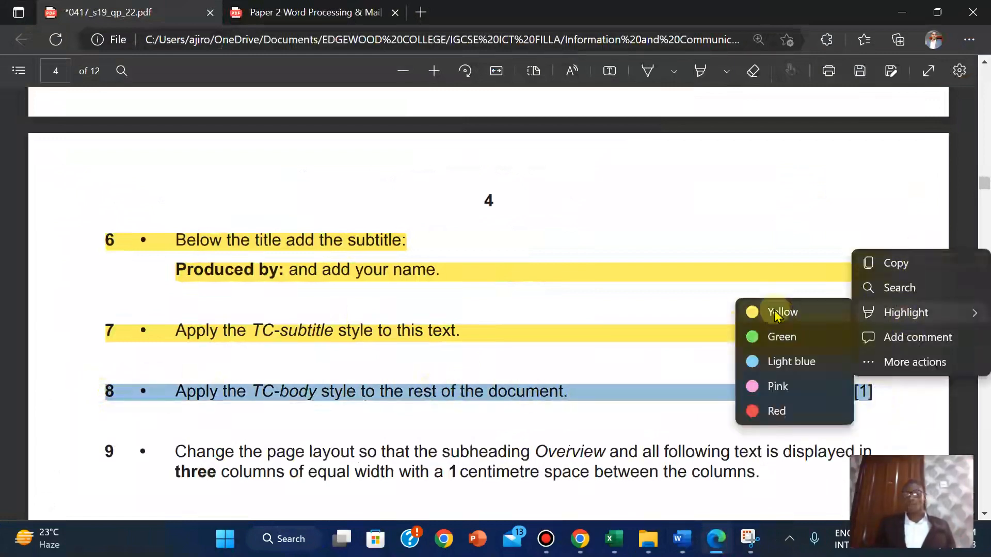
{"action": "left_click", "coordinate": [774, 314]}
{"action": "scroll", "coordinate": [986, 183], "scroll_direction": "down", "scroll_amount": 5}
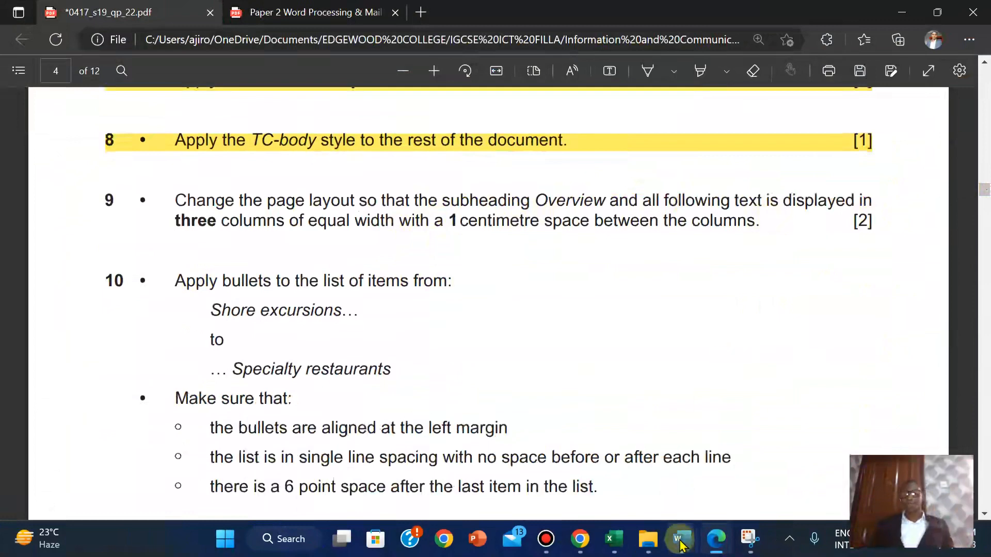
Format the whole TCREPORT document in three equal columns with 1 cm spacing
{"action": "mouse_move", "coordinate": [681, 539]}
{"action": "left_click", "coordinate": [719, 496]}
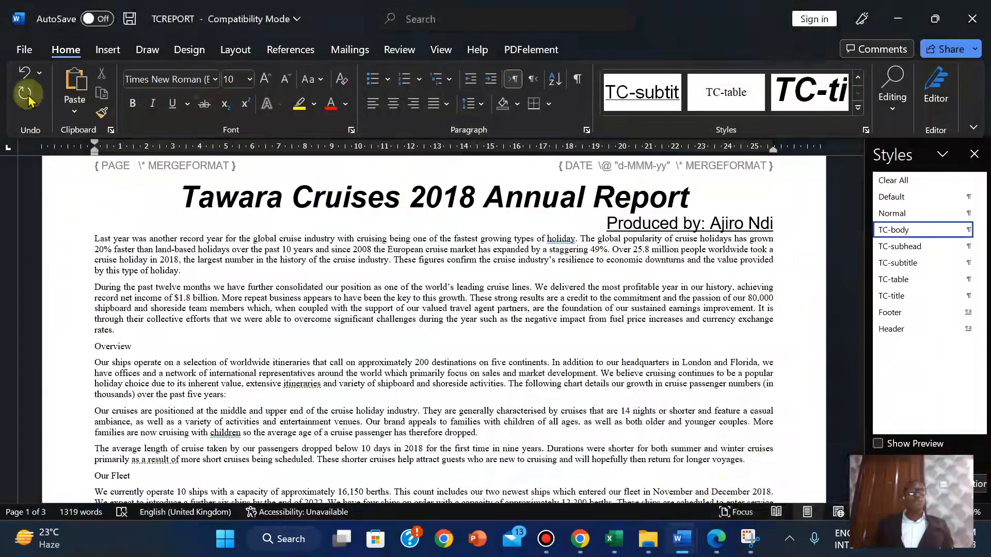
{"action": "left_click", "coordinate": [232, 51]}
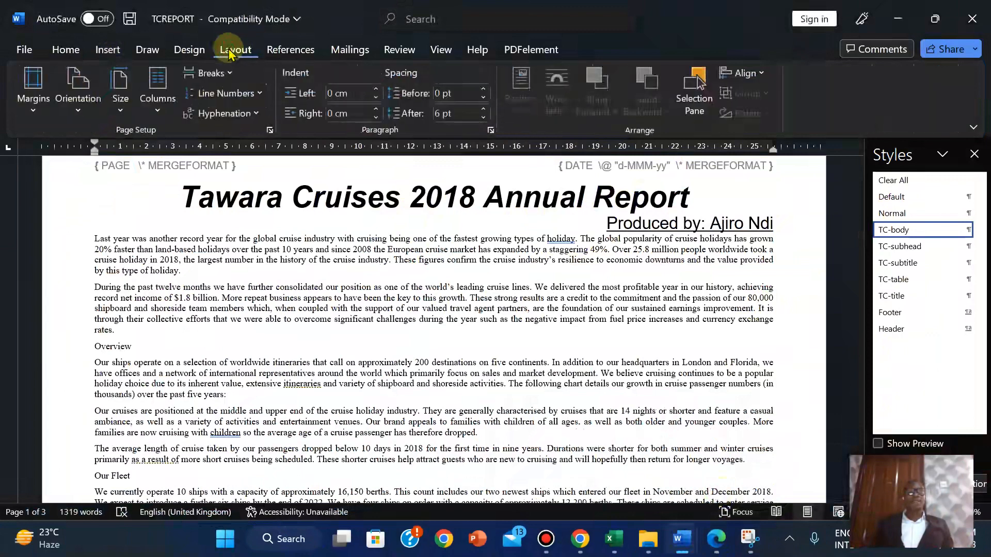
{"action": "left_click", "coordinate": [160, 111]}
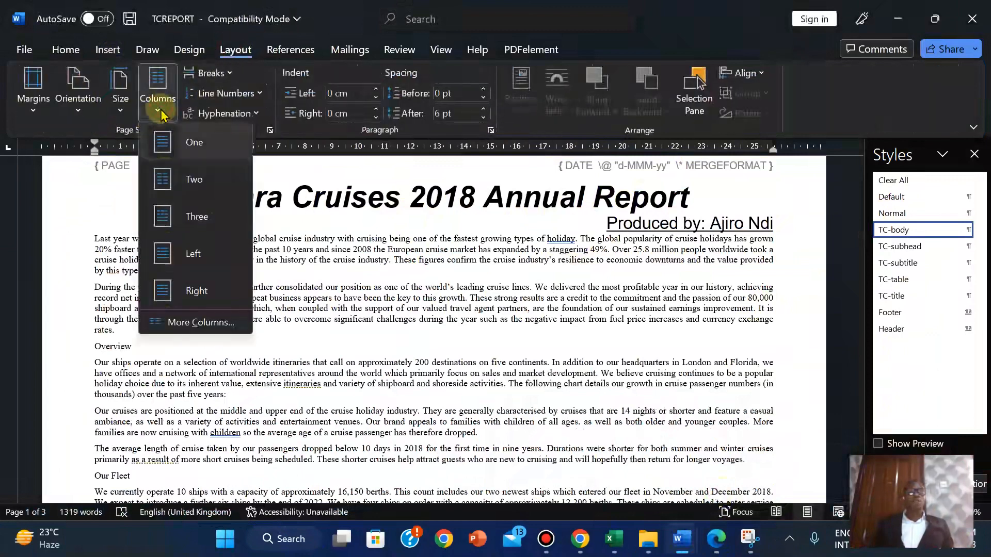
{"action": "left_click", "coordinate": [198, 324]}
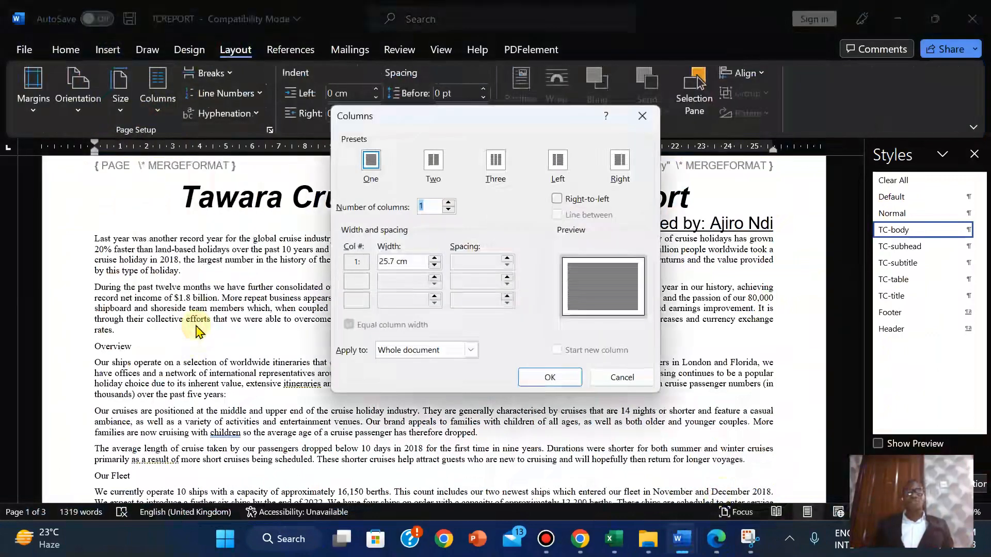
{"action": "left_click", "coordinate": [495, 161]}
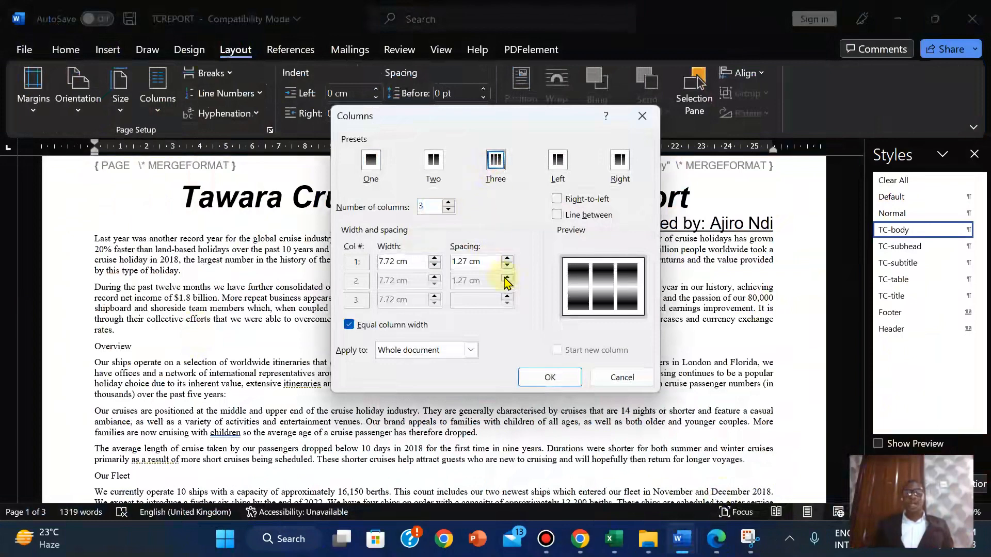
{"action": "left_click", "coordinate": [716, 548]}
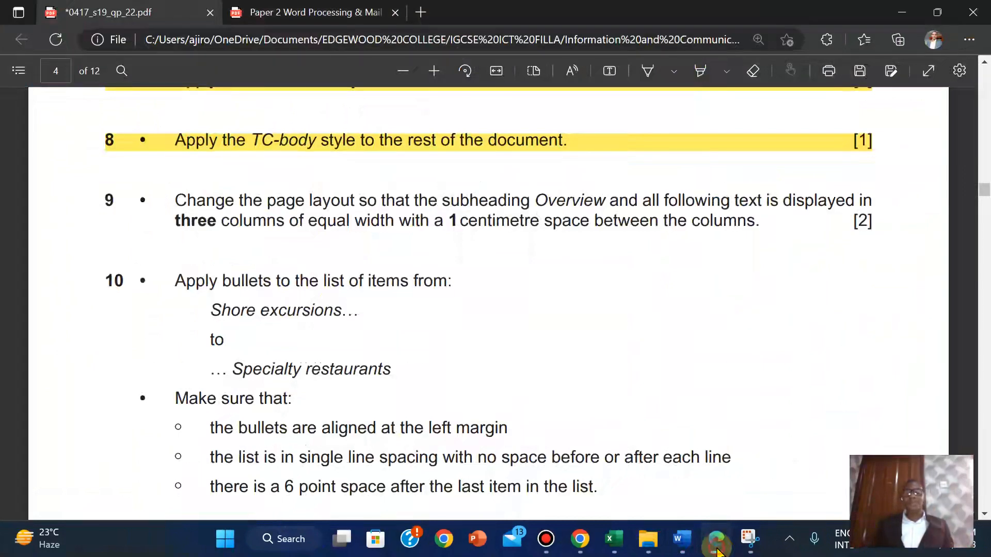
{"action": "left_click", "coordinate": [718, 550]}
{"action": "left_click", "coordinate": [507, 266]}
{"action": "left_click", "coordinate": [507, 266]}
{"action": "left_click", "coordinate": [507, 267]}
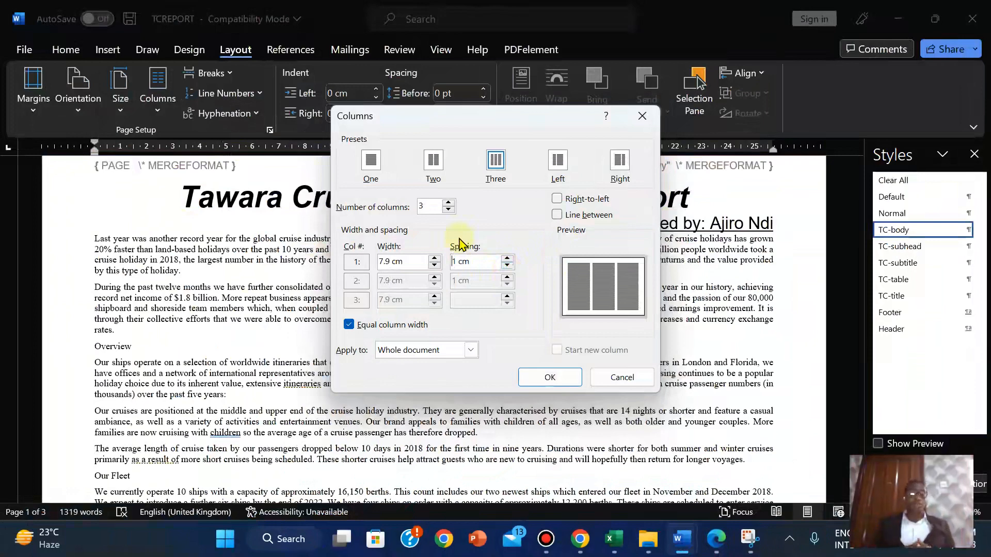
{"action": "left_click", "coordinate": [548, 378]}
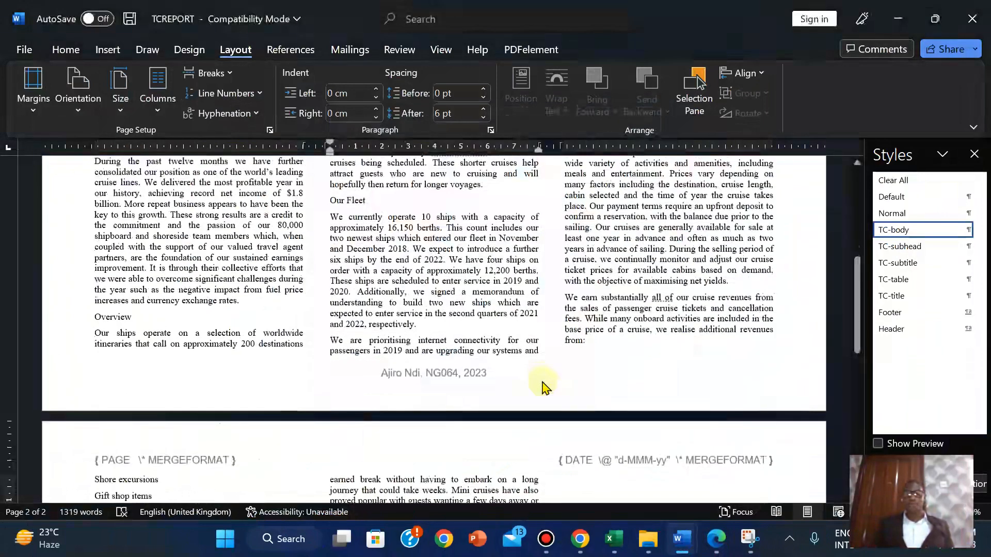
Undo the three-column layout with Ctrl+Z so the report runs in a single column
{"action": "left_click_drag", "start_coordinate": [857, 309], "coordinate": [855, 219]}
{"action": "left_click", "coordinate": [505, 309]}
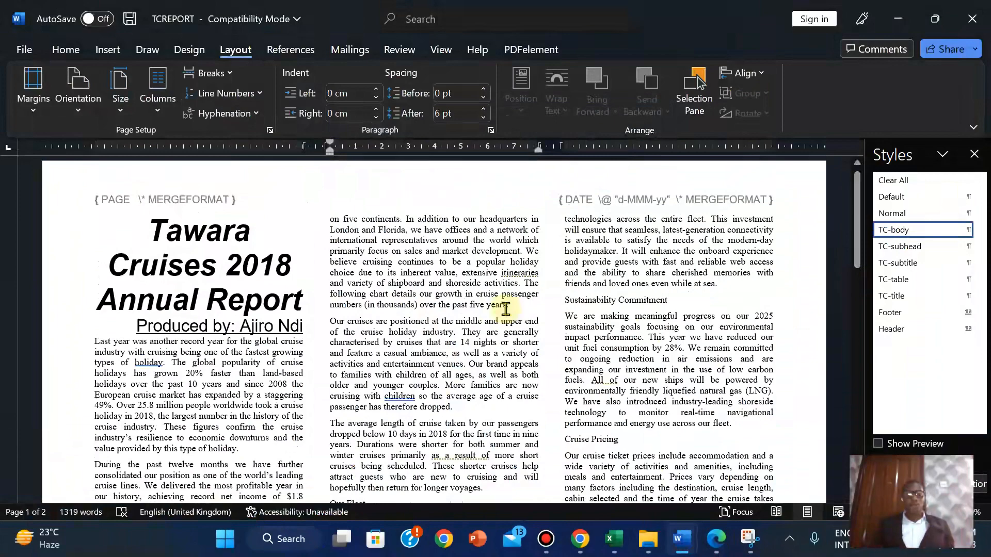
{"action": "key", "text": "ctrl+z"}
{"action": "left_click_drag", "start_coordinate": [858, 340], "coordinate": [842, 148]}
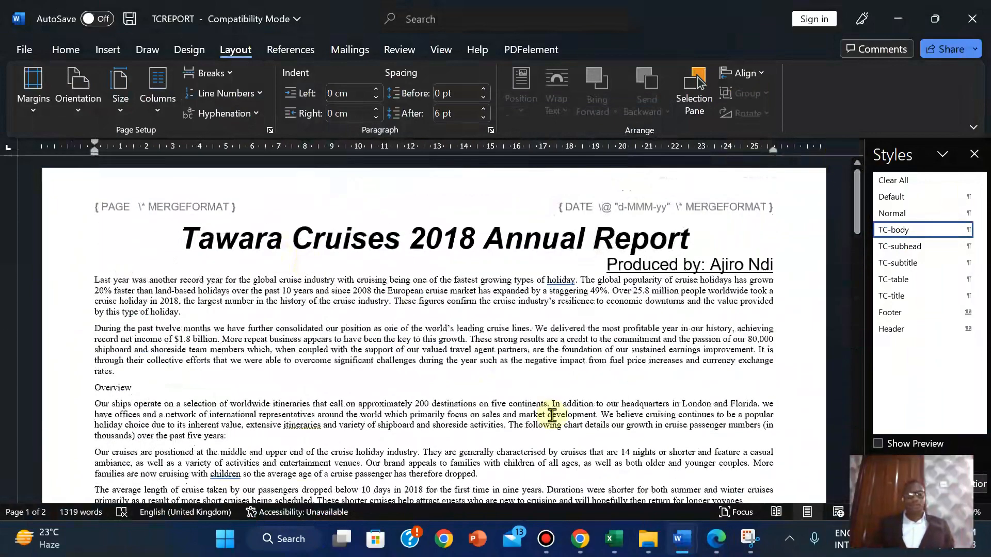
{"action": "left_click", "coordinate": [715, 534]}
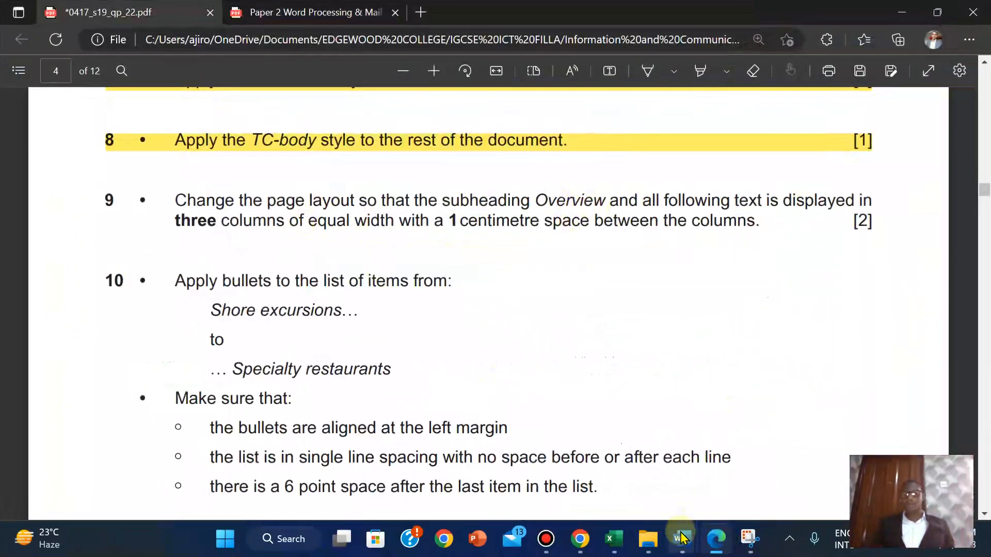
{"action": "mouse_move", "coordinate": [683, 539]}
{"action": "left_click", "coordinate": [728, 480]}
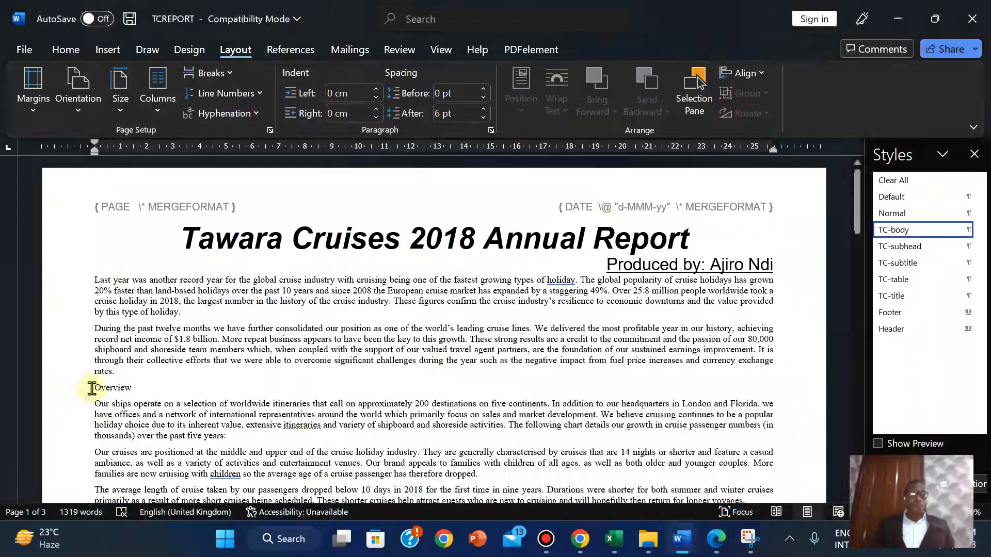
{"action": "scroll", "coordinate": [92, 387], "scroll_direction": "down", "scroll_amount": 20}
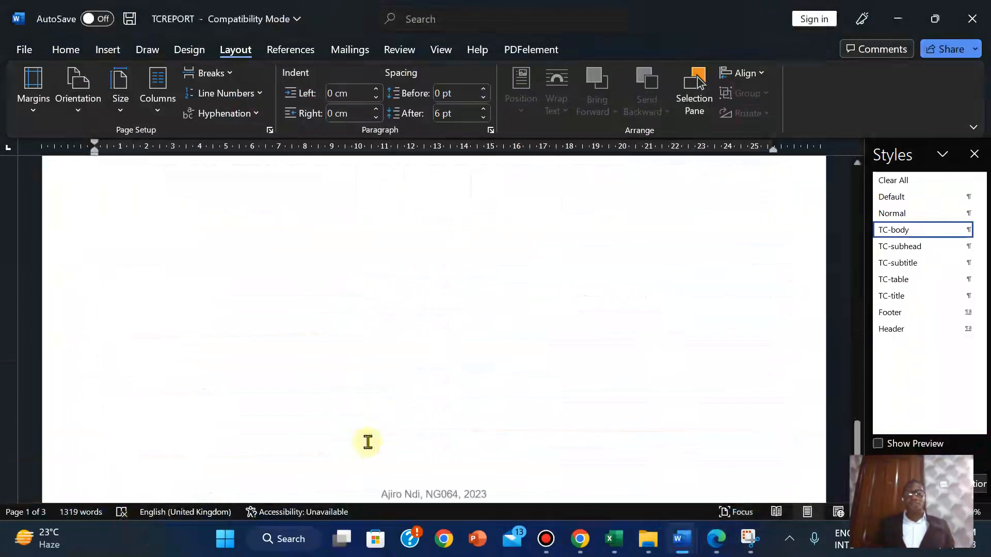
Select from Overview to the document end and apply three columns with 1 cm spacing
{"action": "left_click_drag", "start_coordinate": [432, 211], "coordinate": [157, 484]}
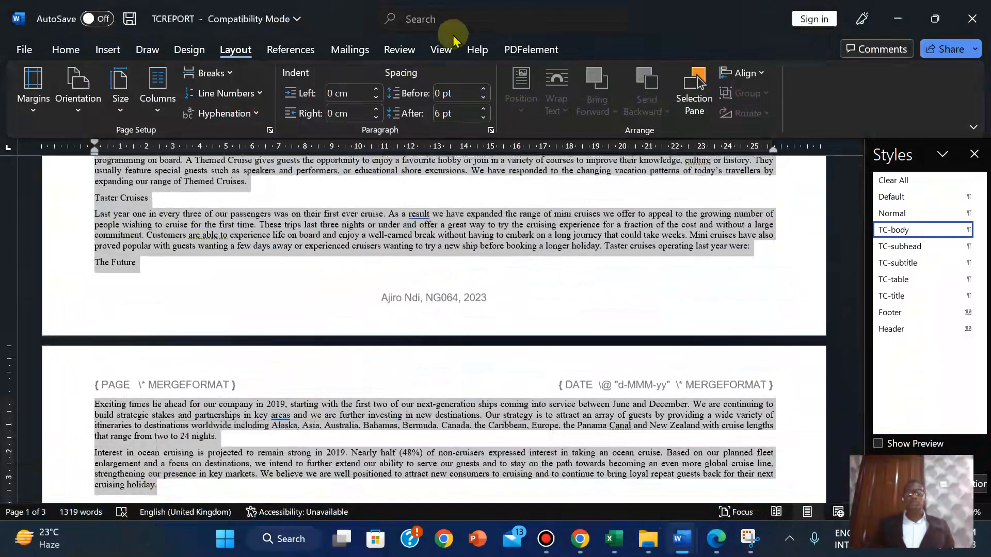
{"action": "left_click", "coordinate": [158, 112]}
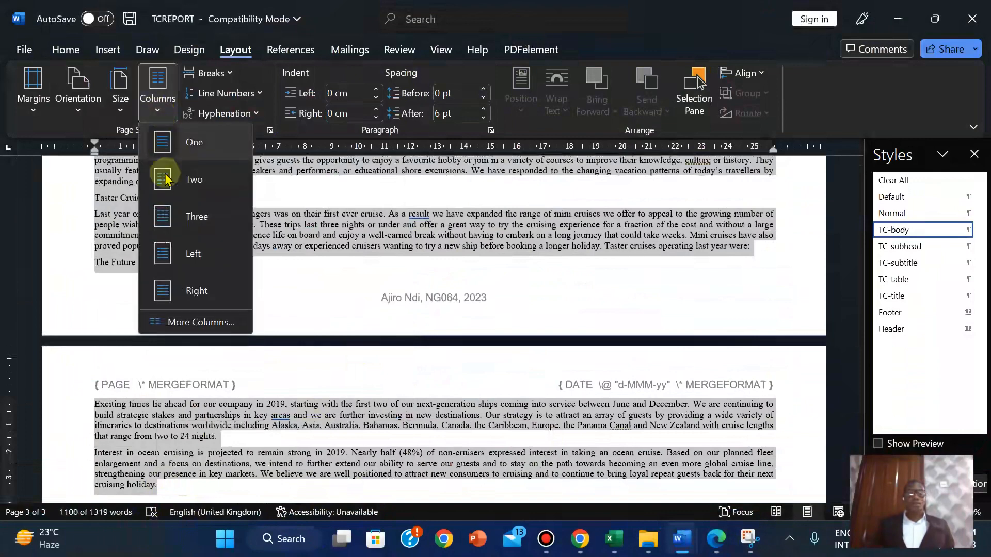
{"action": "left_click", "coordinate": [186, 329]}
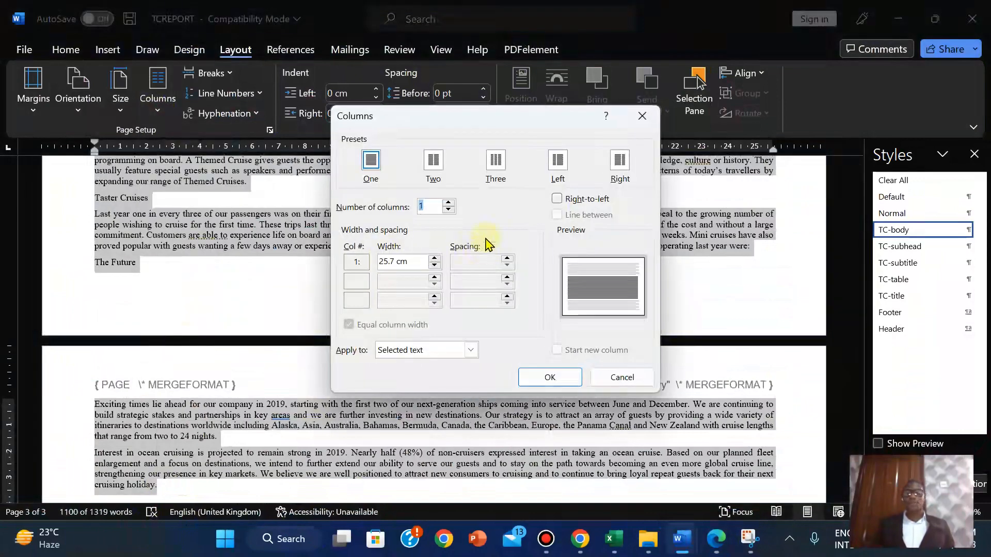
{"action": "left_click", "coordinate": [497, 161]}
{"action": "left_click", "coordinate": [508, 266]}
{"action": "left_click", "coordinate": [508, 266]}
{"action": "left_click", "coordinate": [508, 266]}
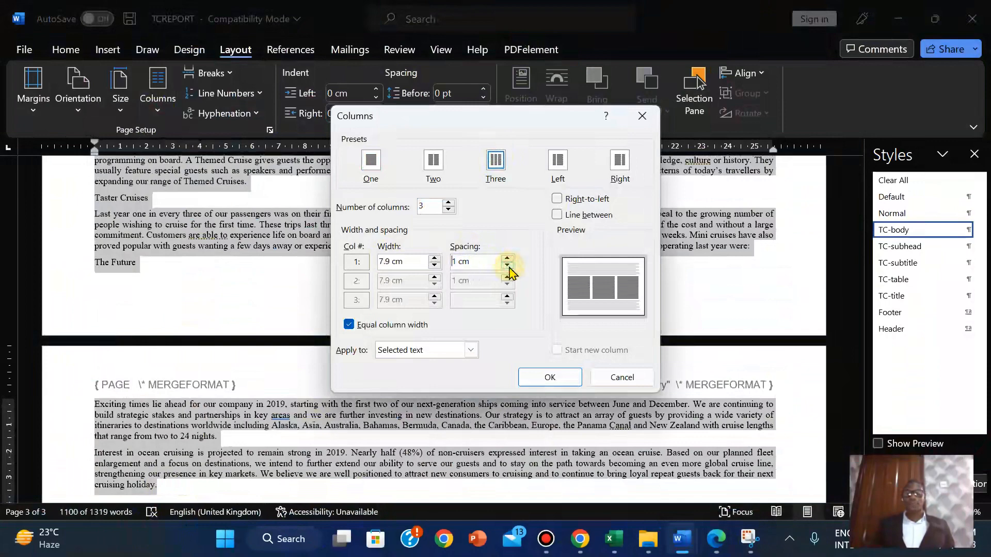
{"action": "left_click", "coordinate": [564, 383]}
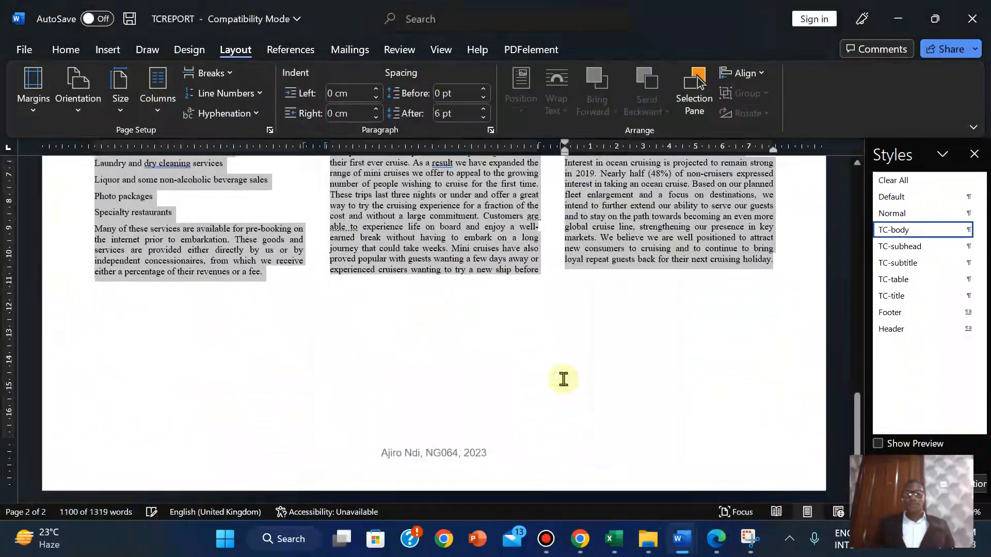
{"action": "left_click_drag", "start_coordinate": [850, 387], "coordinate": [836, 251]}
{"action": "scroll", "coordinate": [836, 251], "scroll_direction": "down", "scroll_amount": 2}
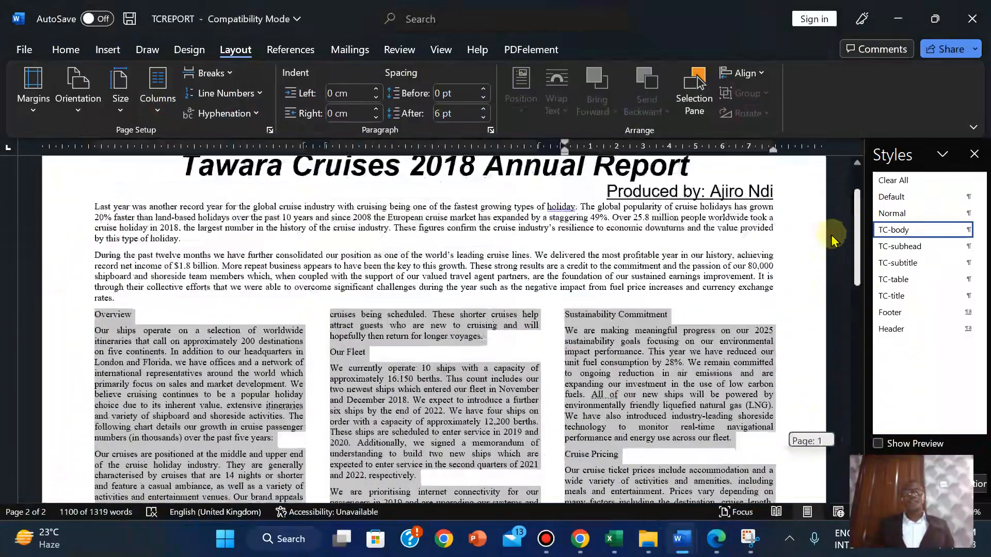
{"action": "left_click_drag", "start_coordinate": [832, 247], "coordinate": [847, 231]}
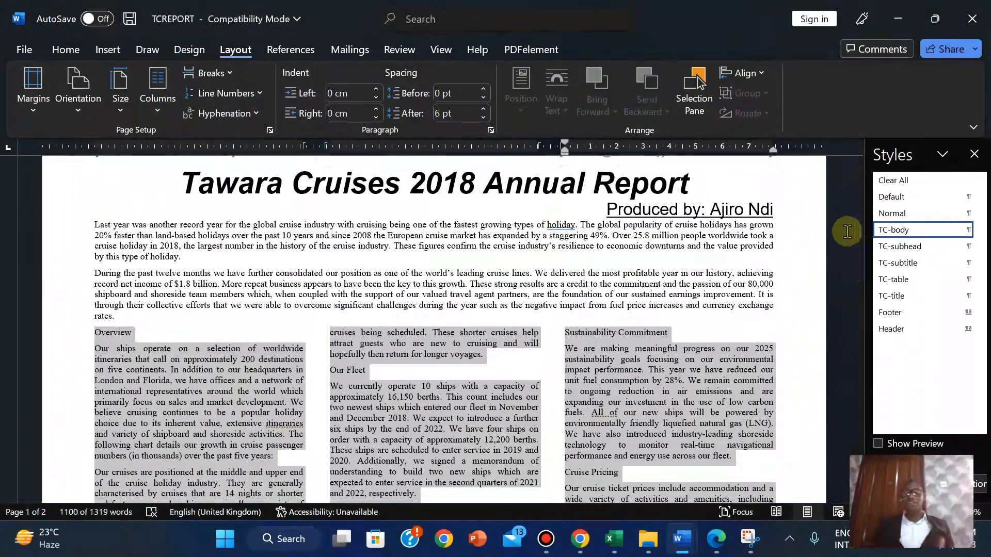
Highlight the text of question 9 in yellow in the exam paper PDF
{"action": "left_click", "coordinate": [716, 539]}
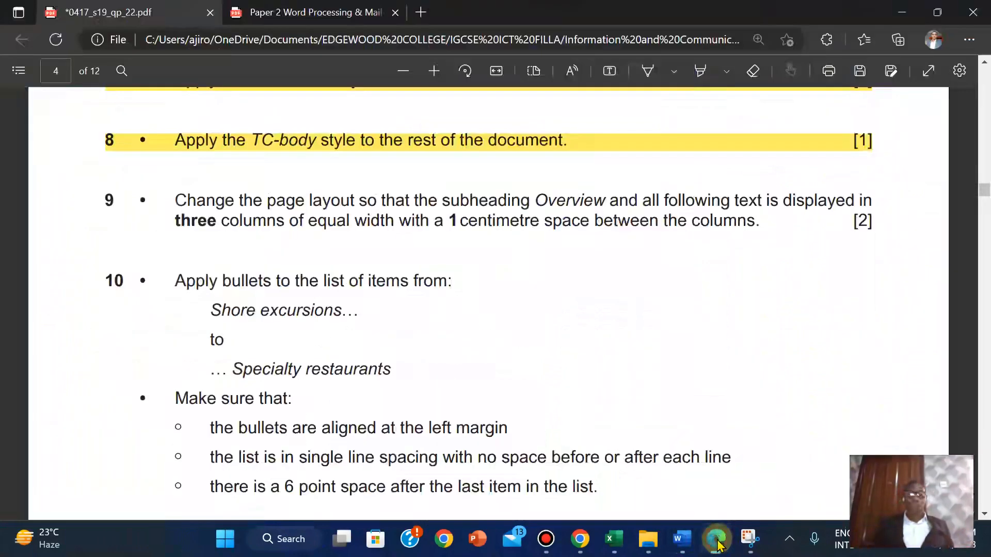
{"action": "left_click_drag", "start_coordinate": [96, 199], "coordinate": [875, 227]}
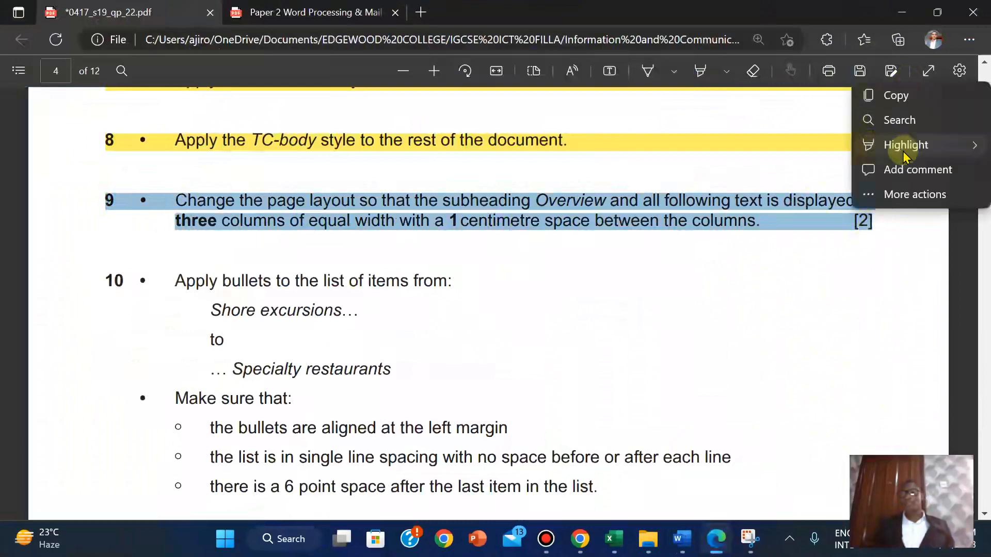
{"action": "mouse_move", "coordinate": [904, 155]}
{"action": "left_click", "coordinate": [793, 150]}
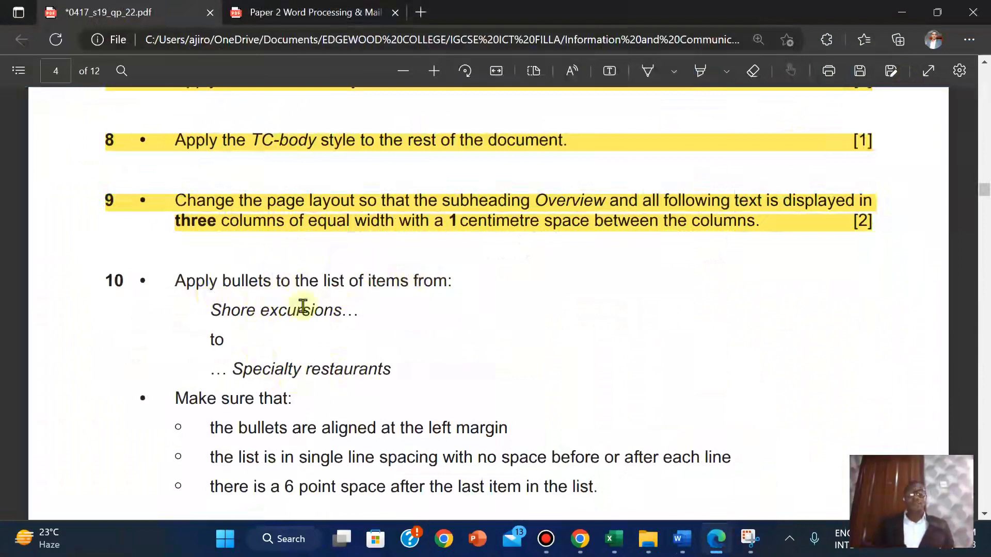
Search TCREPORT to locate the 'Shore excursions' line
{"action": "mouse_move", "coordinate": [686, 538]}
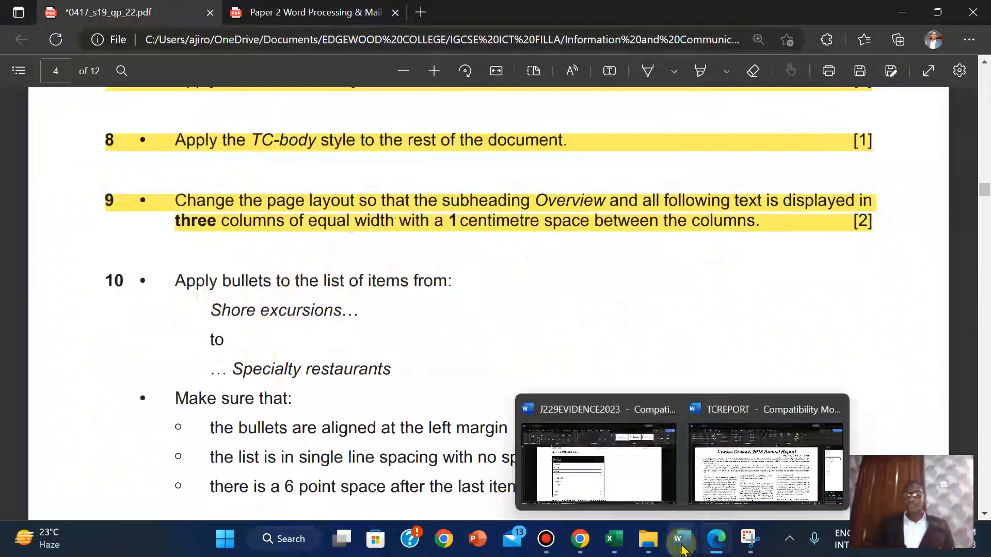
{"action": "left_click", "coordinate": [739, 470]}
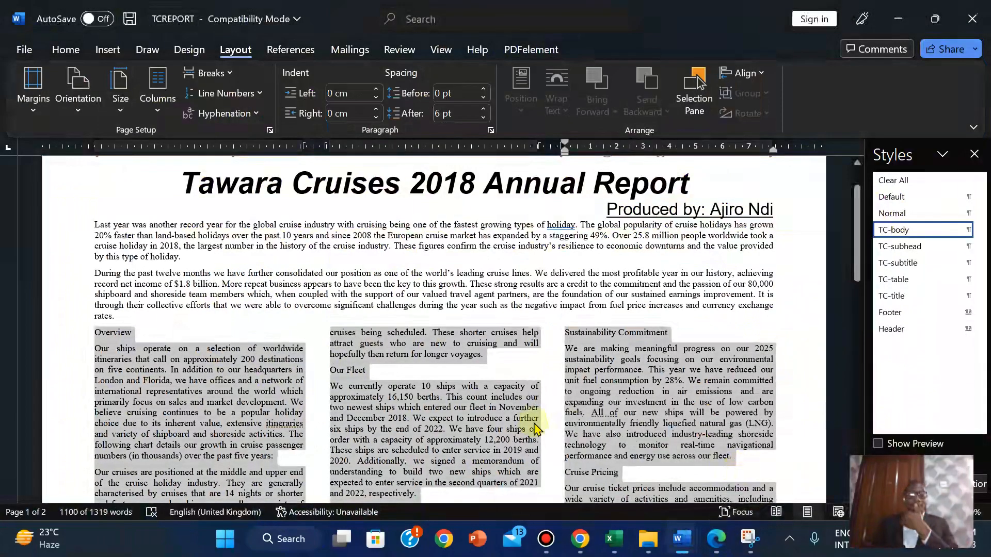
{"action": "left_click", "coordinate": [533, 422]}
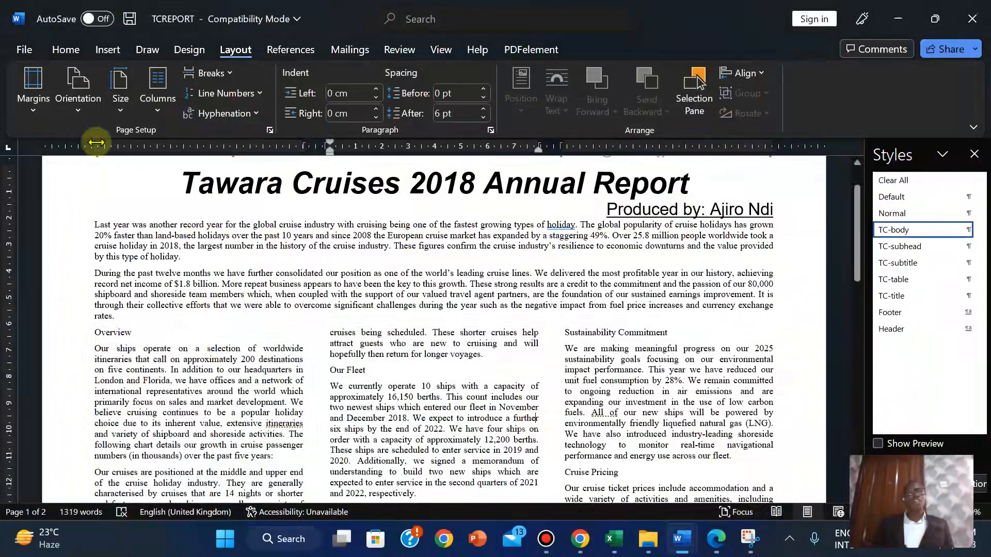
{"action": "left_click", "coordinate": [66, 50]}
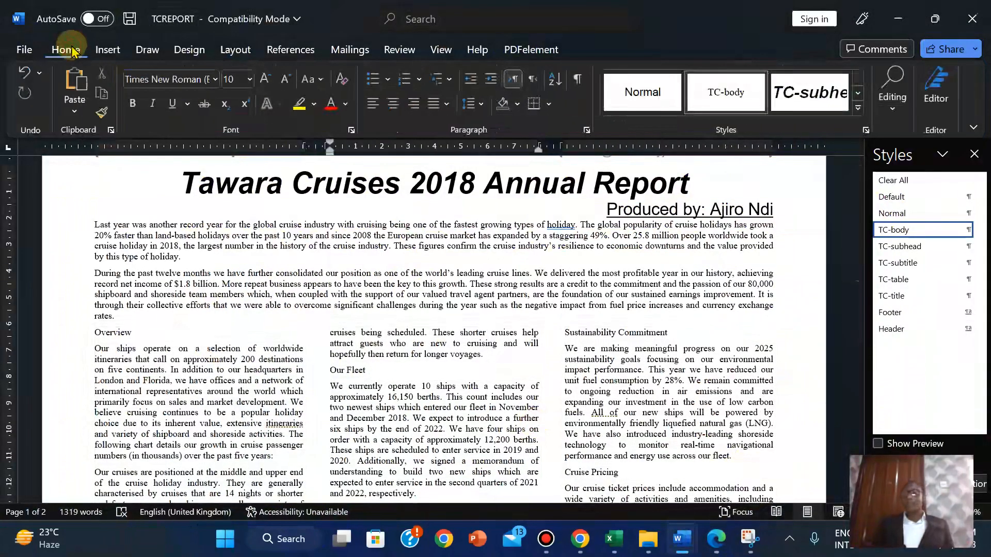
{"action": "left_click", "coordinate": [889, 108]}
{"action": "left_click", "coordinate": [901, 145]}
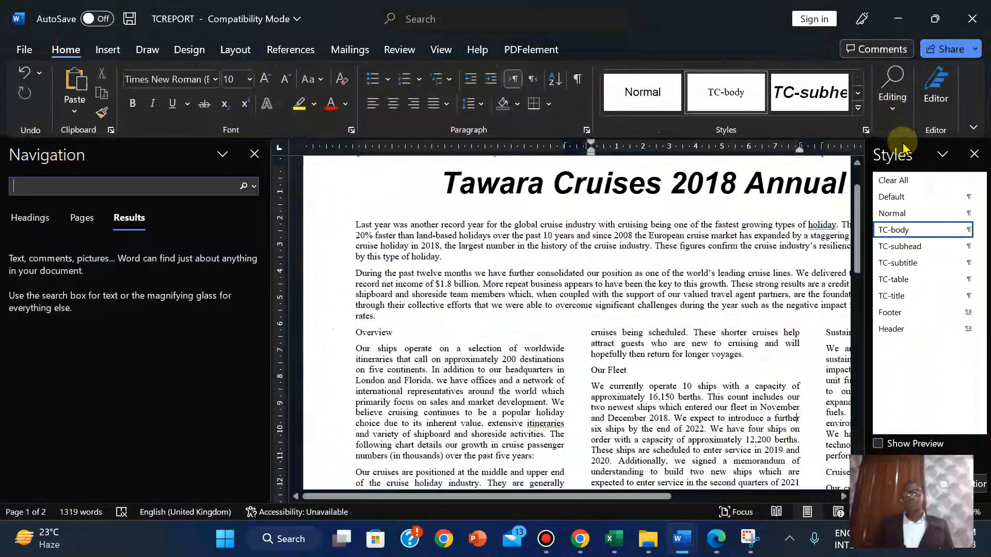
{"action": "type", "text": "shore ex"}
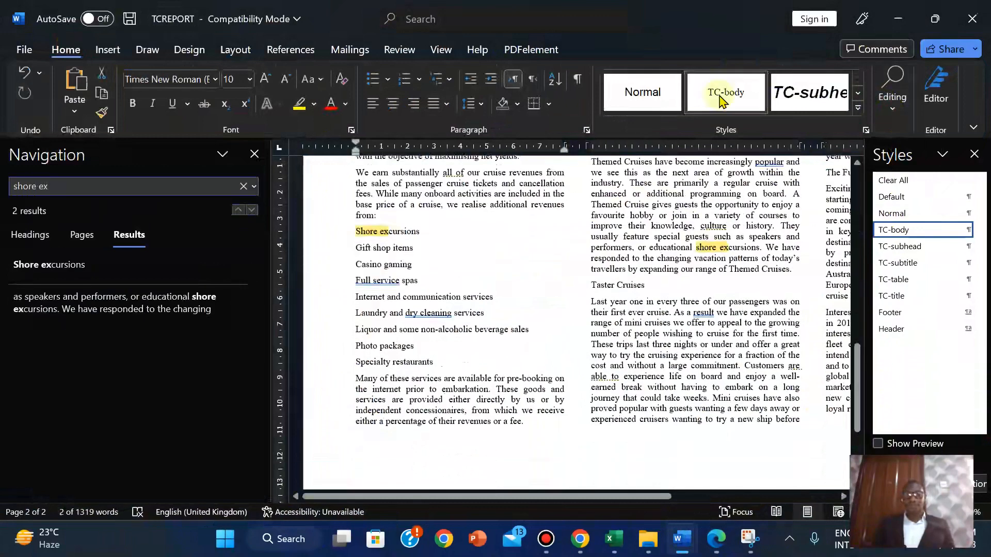
{"action": "left_click", "coordinate": [355, 236]}
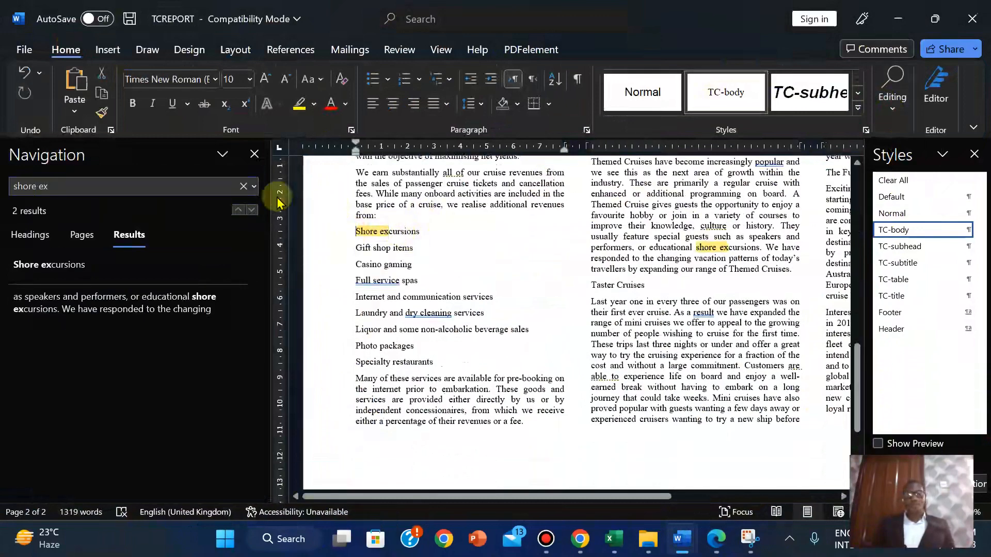
{"action": "left_click", "coordinate": [254, 153]}
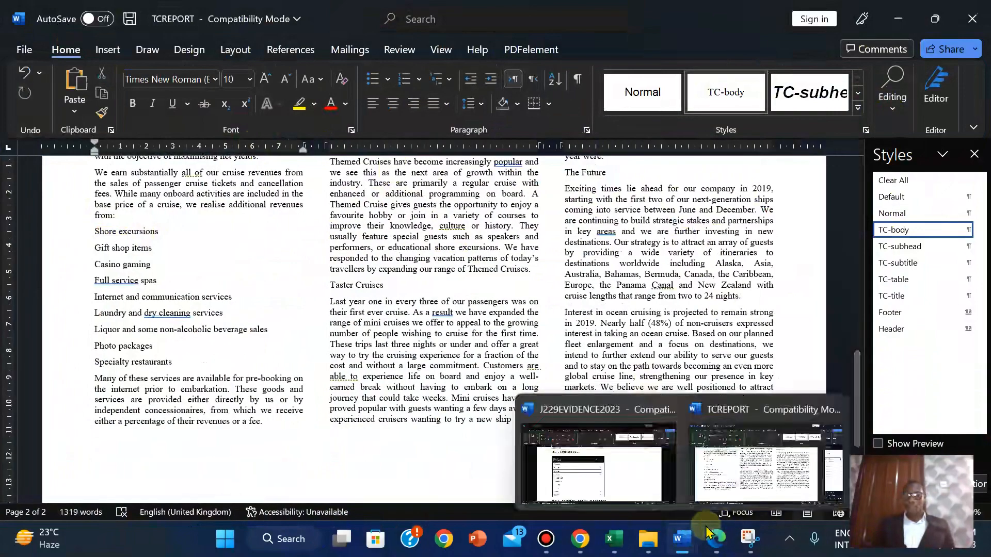
Select the services list from Shore excursions to Specialty restaurants
{"action": "left_click", "coordinate": [725, 538]}
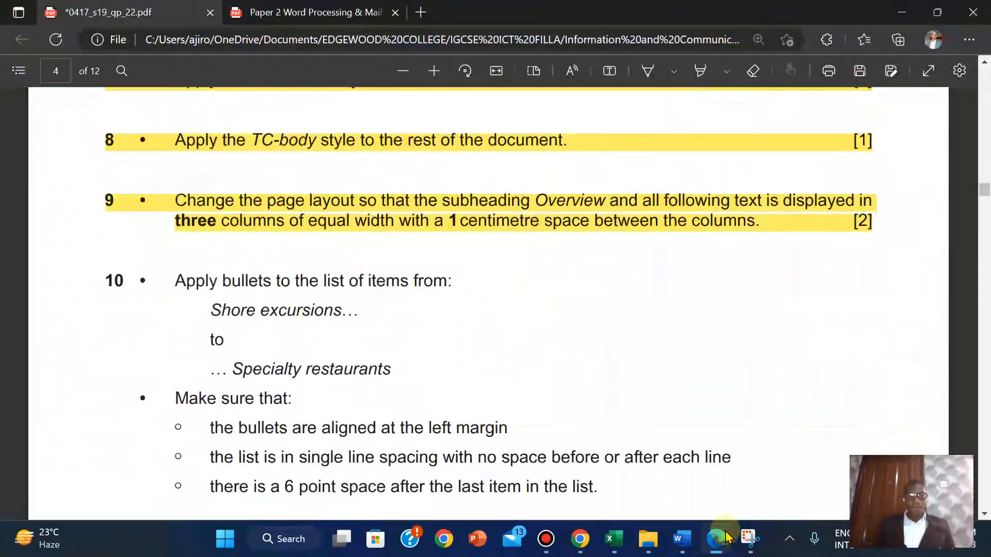
{"action": "key", "text": "alt+Tab"}
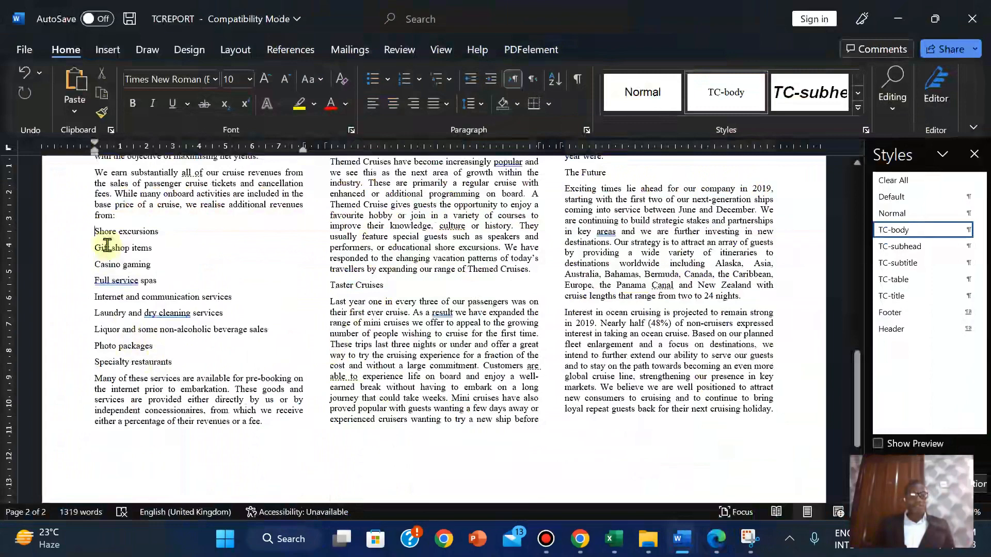
{"action": "left_click_drag", "start_coordinate": [95, 230], "coordinate": [185, 361]}
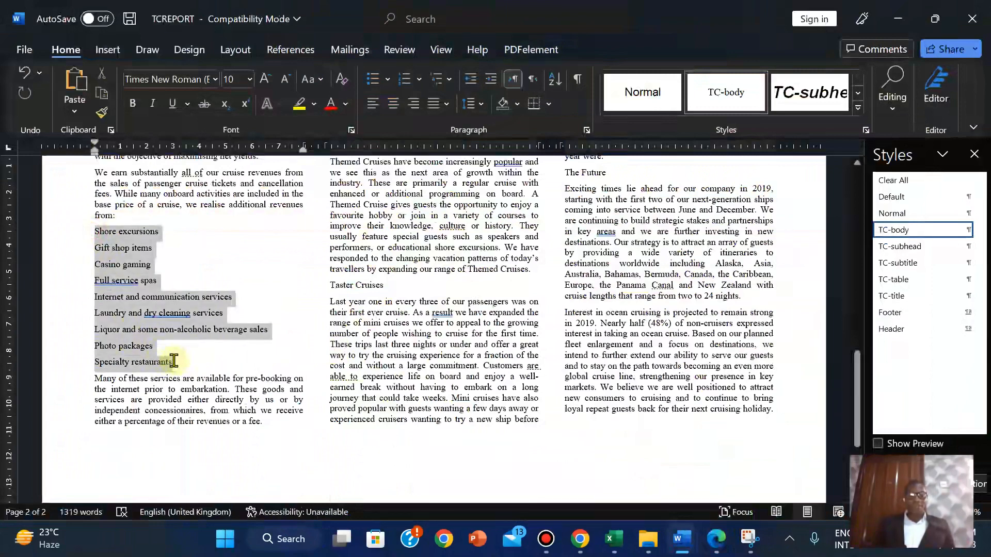
{"action": "left_click", "coordinate": [716, 539]}
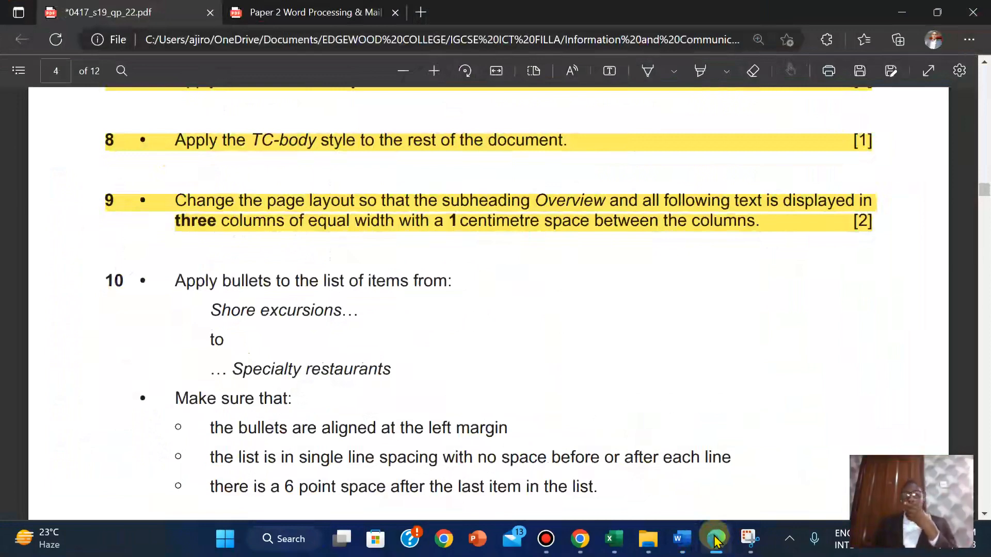
Apply the square bullet from the Bullet Library to the selected services list
{"action": "left_click", "coordinate": [716, 539]}
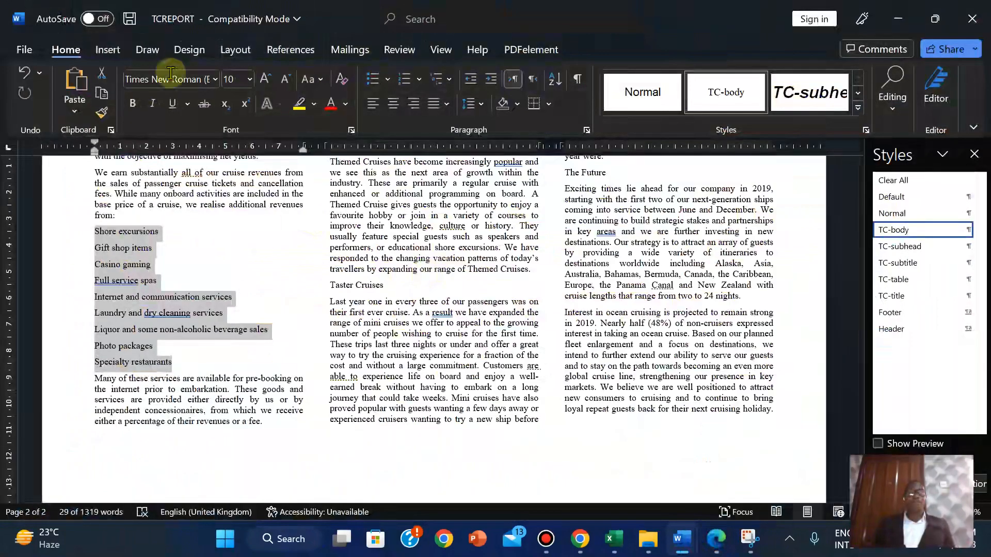
{"action": "left_click", "coordinate": [388, 81]}
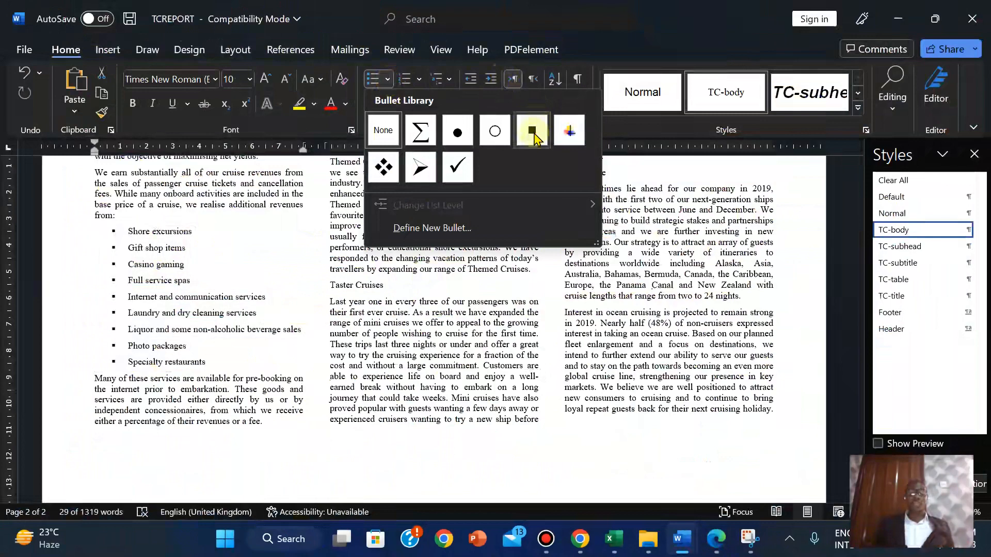
{"action": "left_click", "coordinate": [532, 132]}
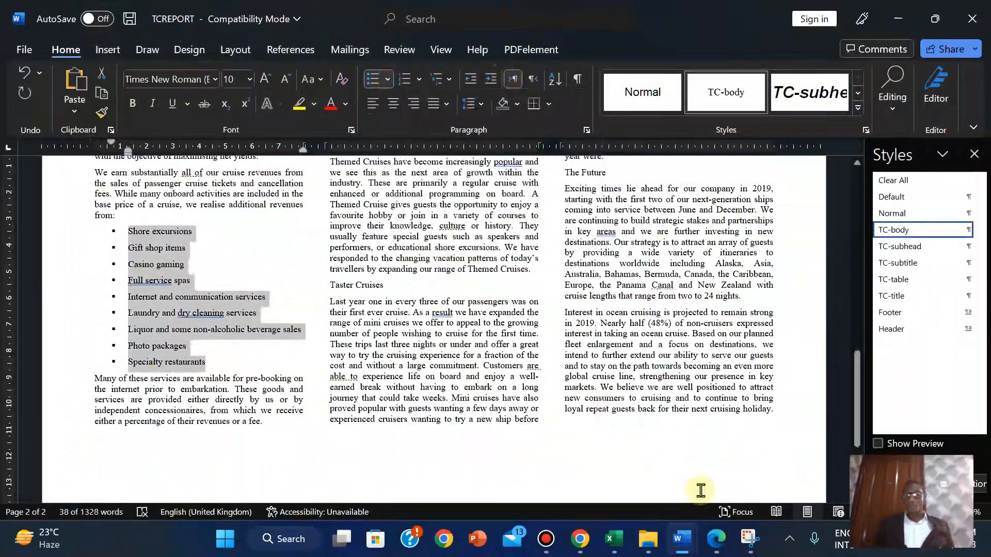
{"action": "left_click", "coordinate": [716, 539]}
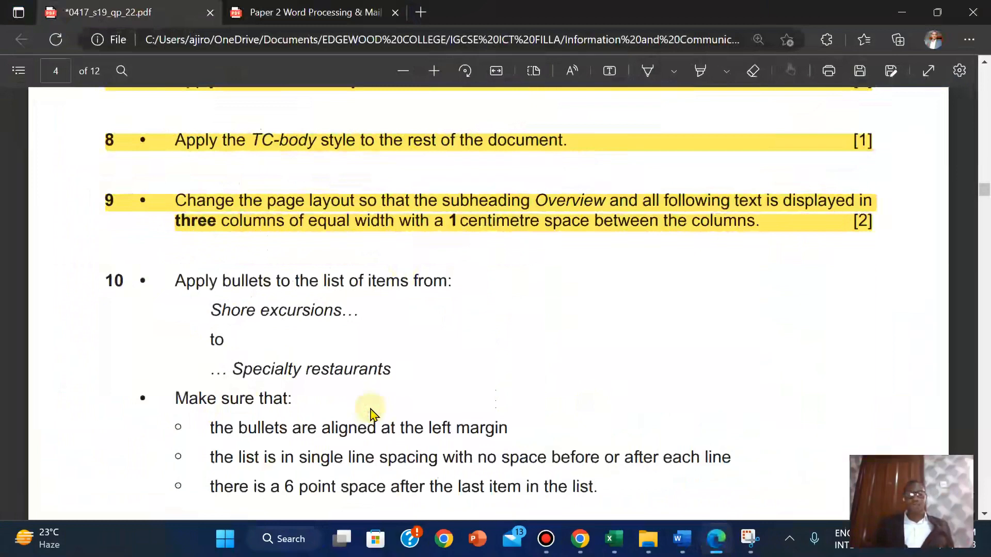
{"action": "scroll", "coordinate": [371, 410], "scroll_direction": "down", "scroll_amount": 3}
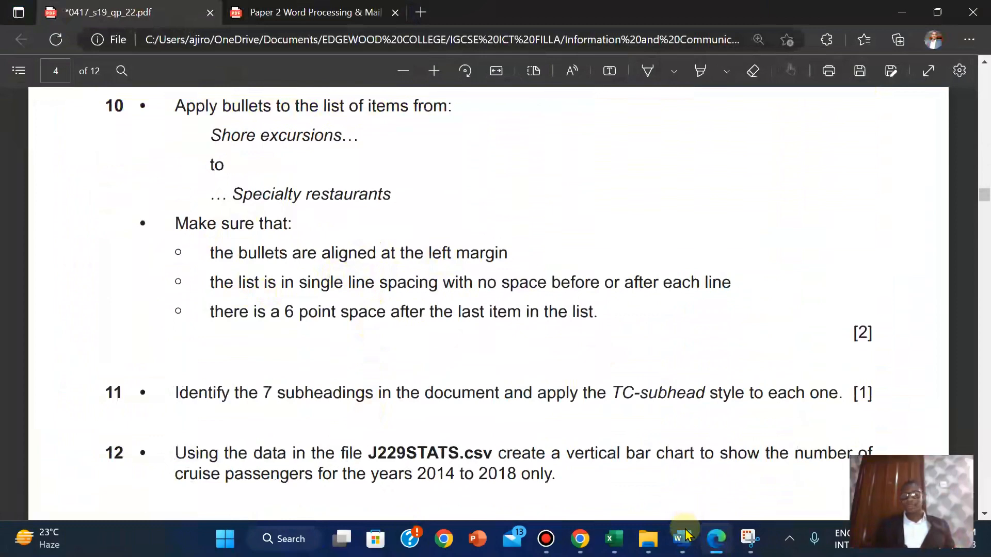
Drag the ruler's left-indent marker so the square bullets sit flush with the left margin
{"action": "mouse_move", "coordinate": [682, 537]}
{"action": "left_click", "coordinate": [736, 443]}
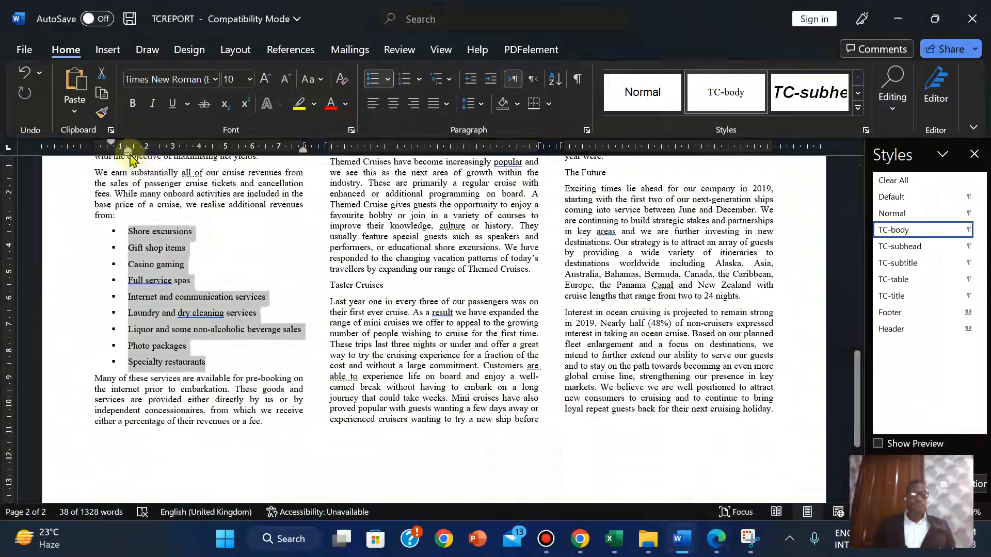
{"action": "left_click_drag", "start_coordinate": [129, 153], "coordinate": [114, 157]}
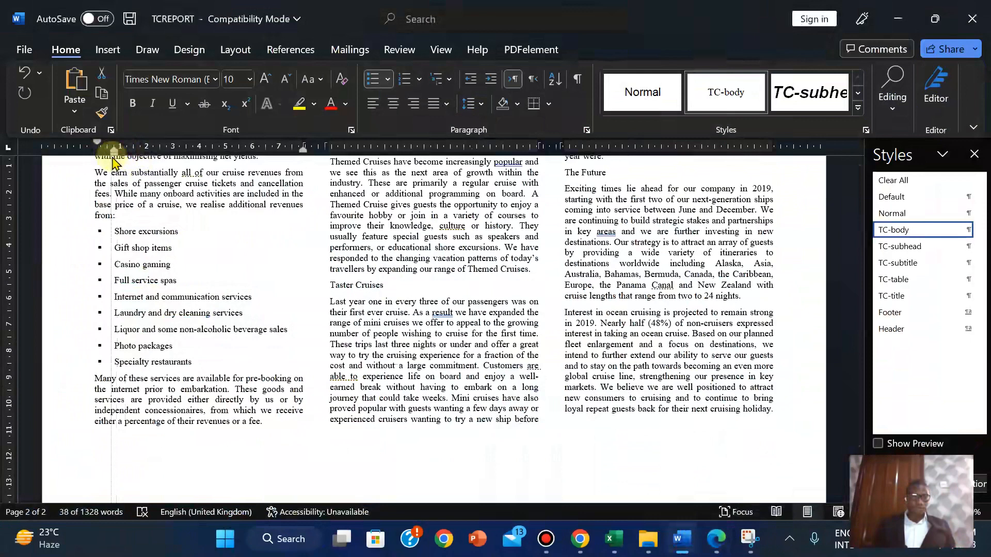
{"action": "left_click_drag", "start_coordinate": [112, 157], "coordinate": [111, 157]}
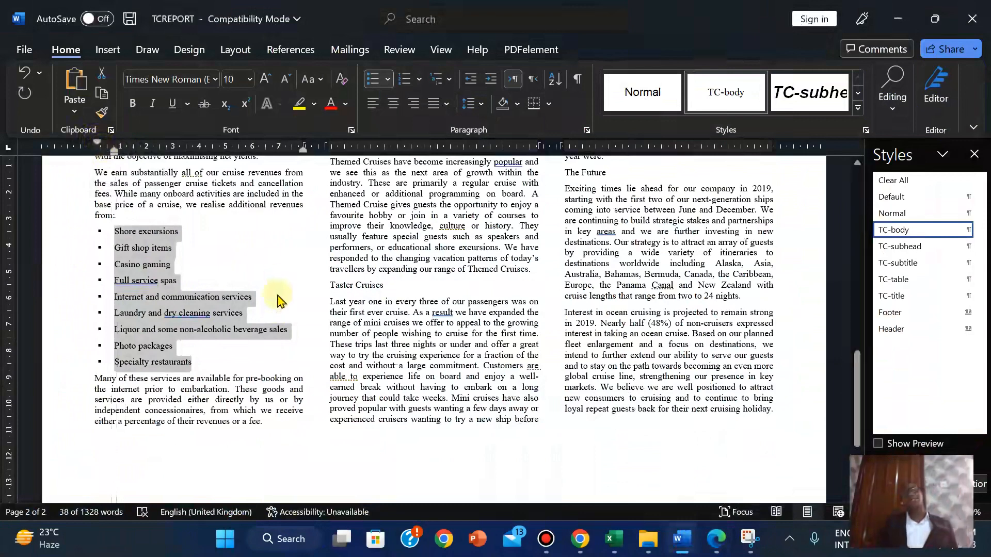
{"action": "left_click", "coordinate": [257, 257]}
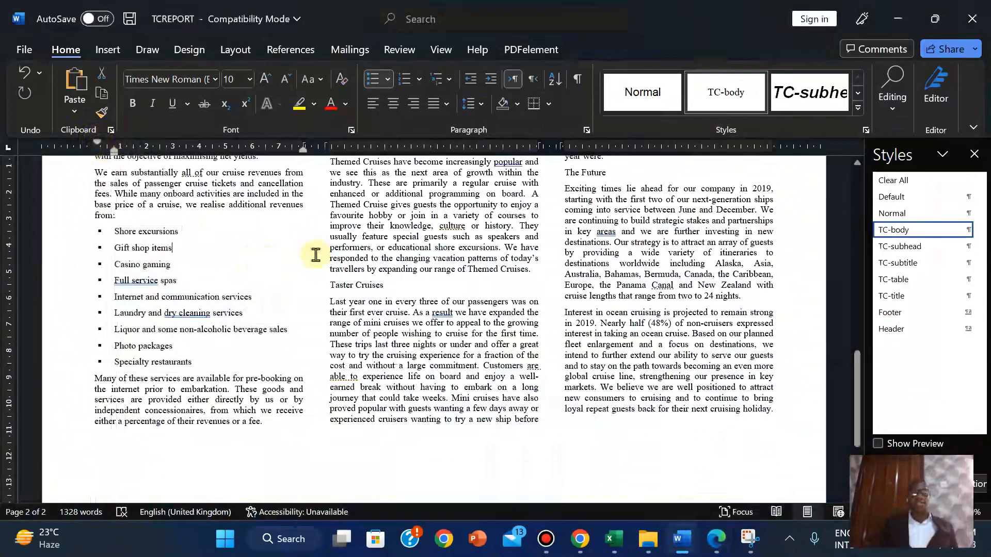
{"action": "left_click", "coordinate": [721, 544]}
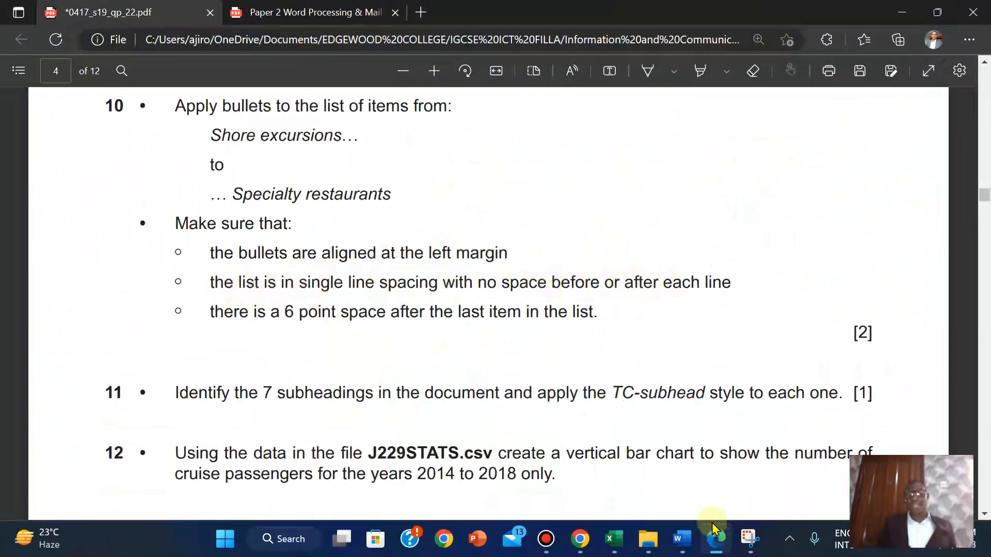
{"action": "left_click", "coordinate": [682, 539]}
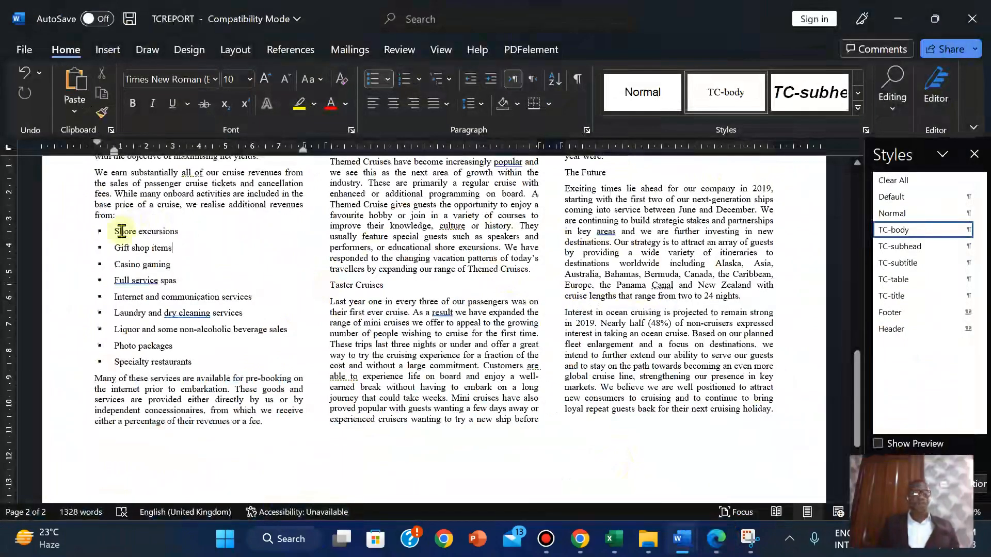
{"action": "left_click_drag", "start_coordinate": [115, 230], "coordinate": [192, 361]}
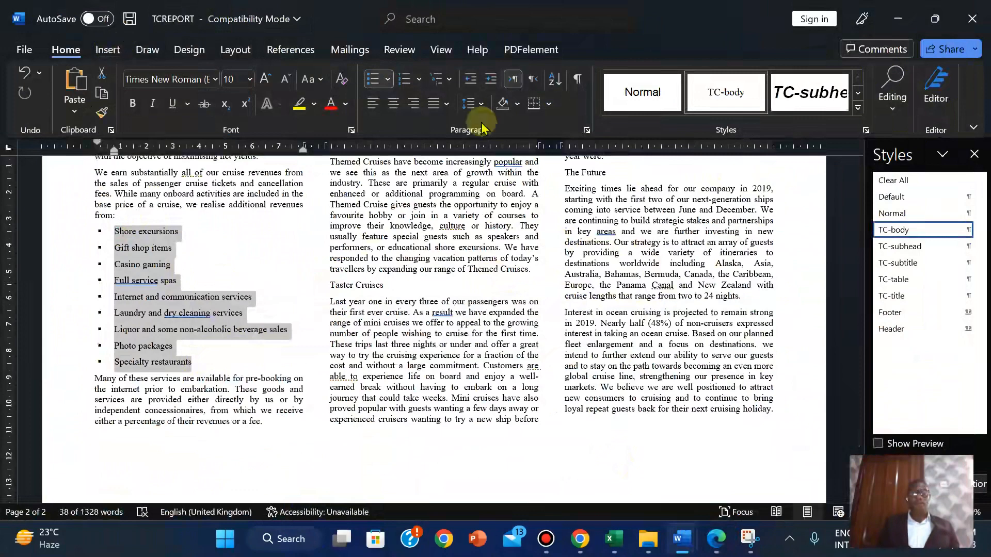
Set the list's paragraph spacing after to 0 pt
{"action": "left_click", "coordinate": [586, 130]}
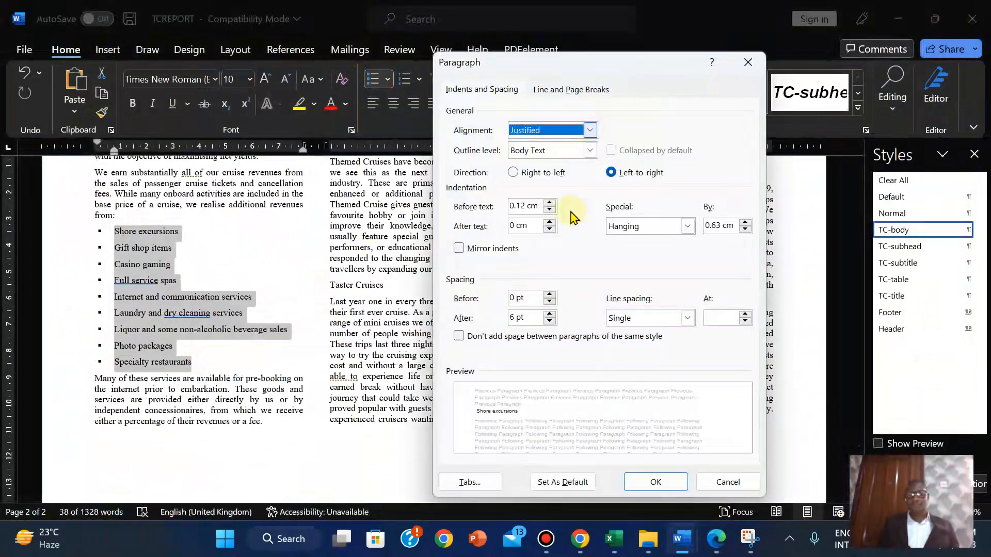
{"action": "left_click", "coordinate": [550, 322]}
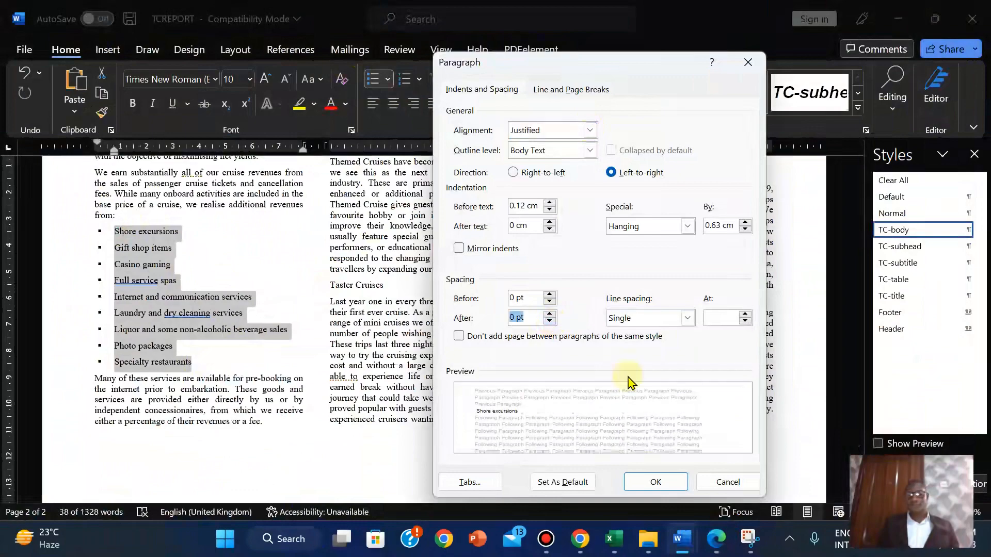
{"action": "left_click", "coordinate": [715, 539]}
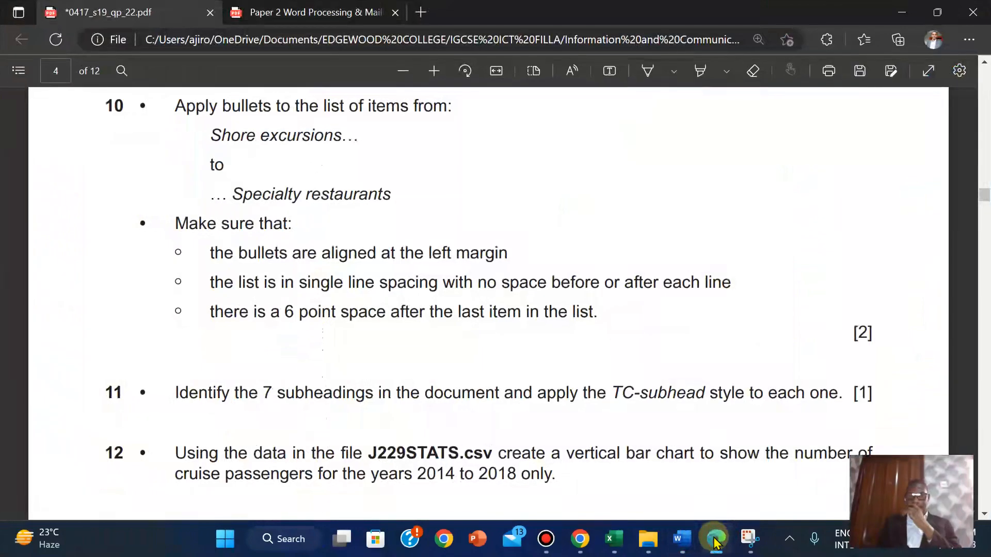
{"action": "left_click", "coordinate": [715, 540]}
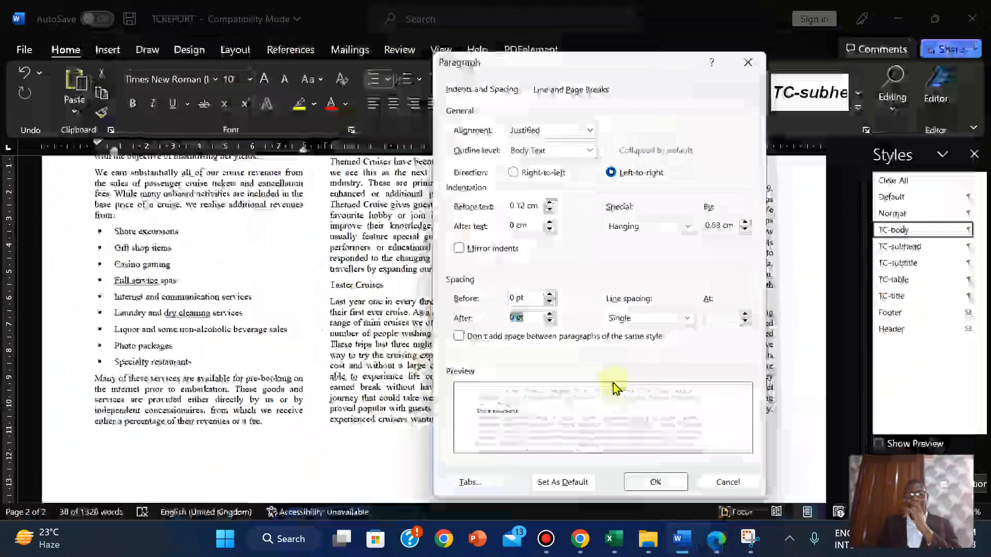
{"action": "left_click", "coordinate": [656, 482]}
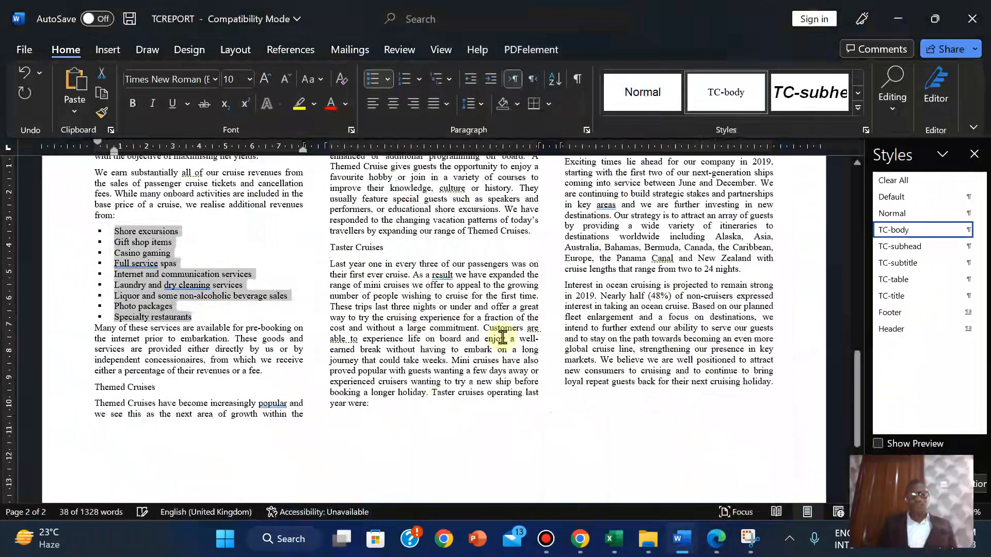
{"action": "left_click", "coordinate": [716, 540]}
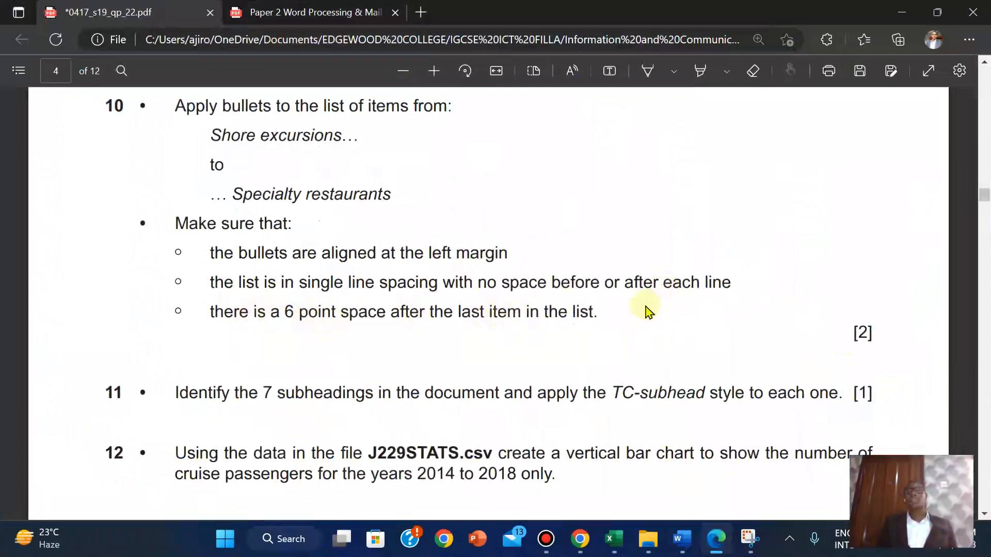
Add an unbulleted 6 pt empty line after Specialty restaurants
{"action": "mouse_move", "coordinate": [687, 543]}
{"action": "left_click", "coordinate": [765, 462]}
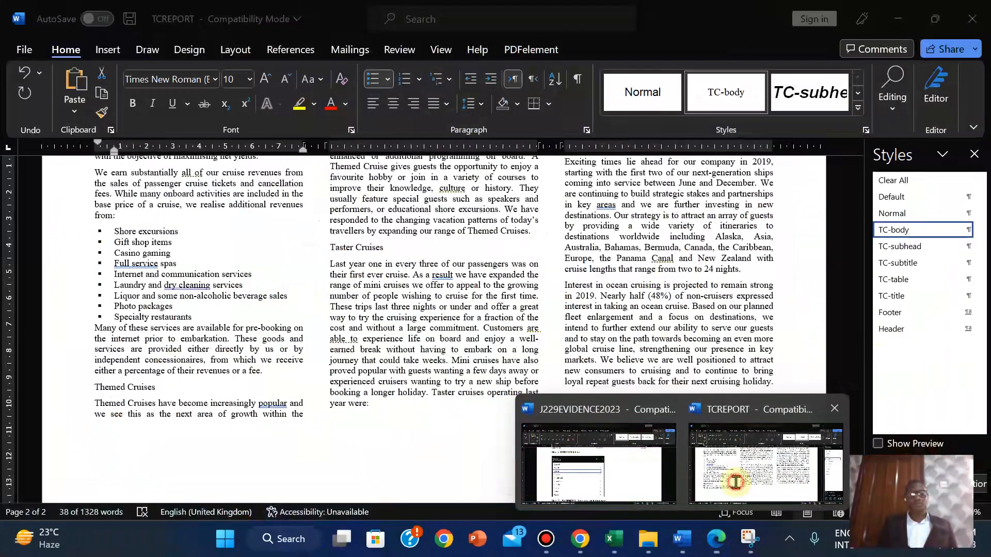
{"action": "left_click", "coordinate": [208, 322]}
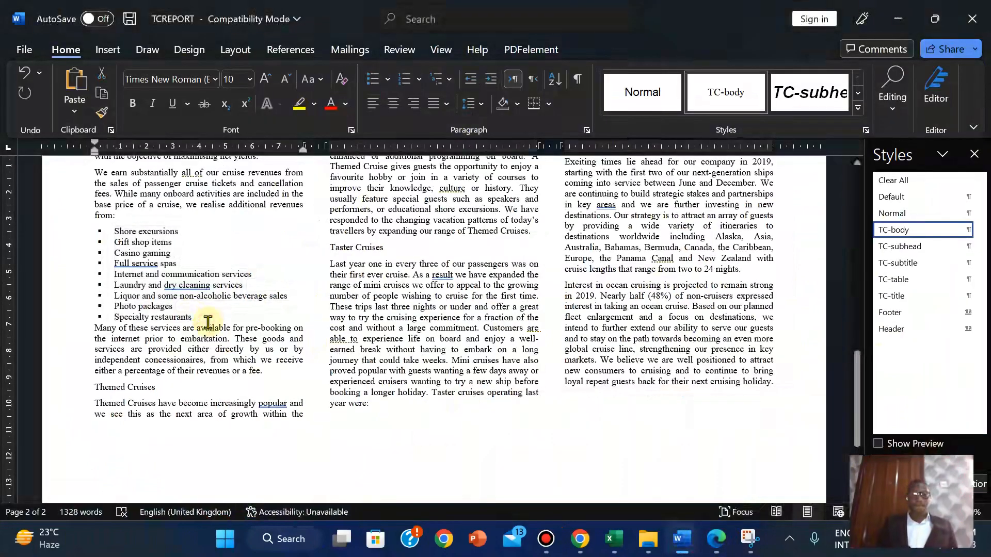
{"action": "left_click", "coordinate": [196, 320]}
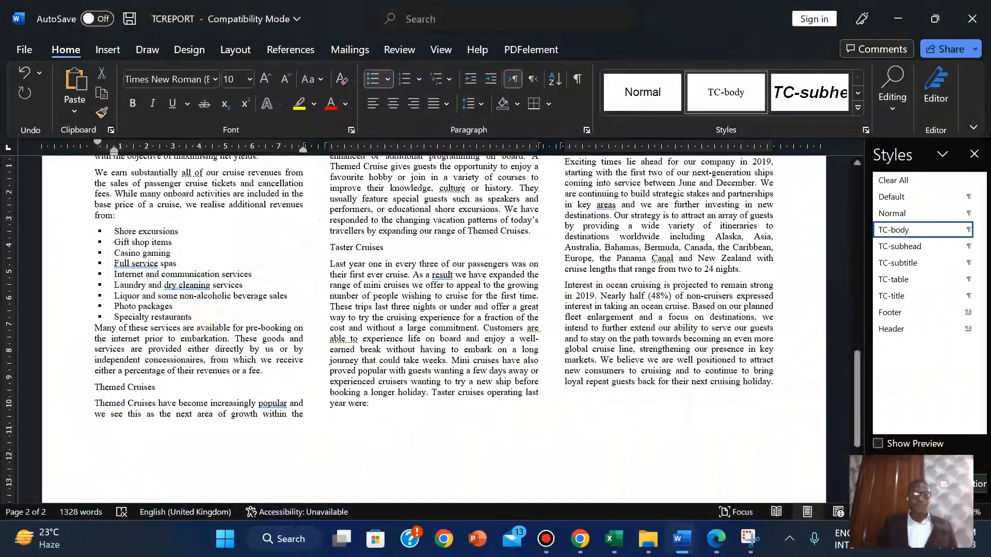
{"action": "key", "text": "Return"}
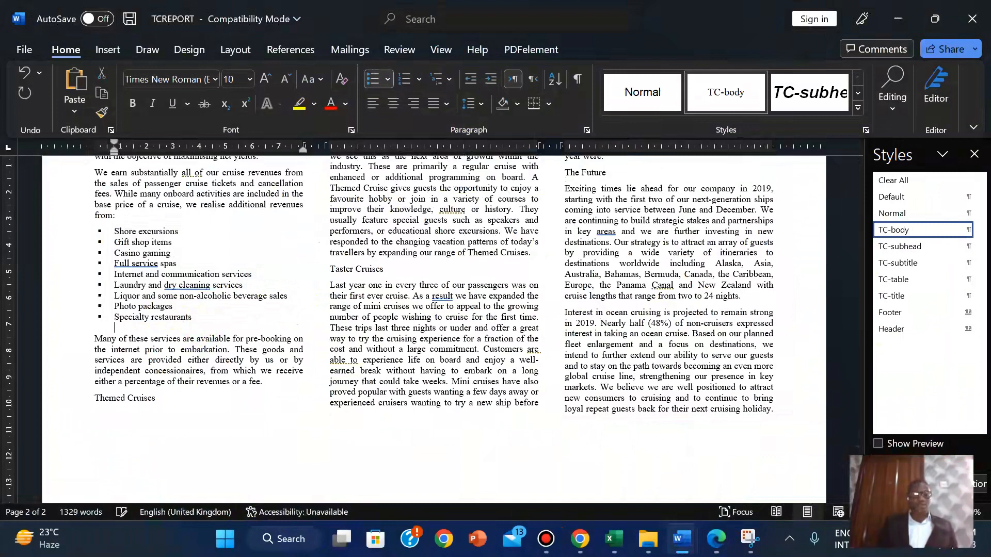
{"action": "key", "text": "BackSpace"}
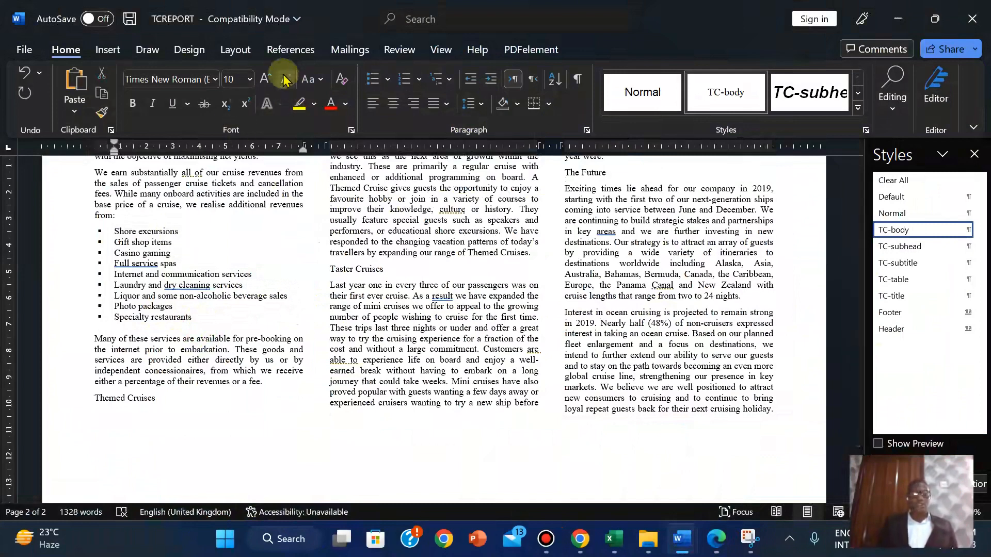
{"action": "left_click", "coordinate": [284, 80]}
{"action": "left_click", "coordinate": [283, 80]}
{"action": "left_click", "coordinate": [283, 80]}
{"action": "left_click", "coordinate": [283, 80]}
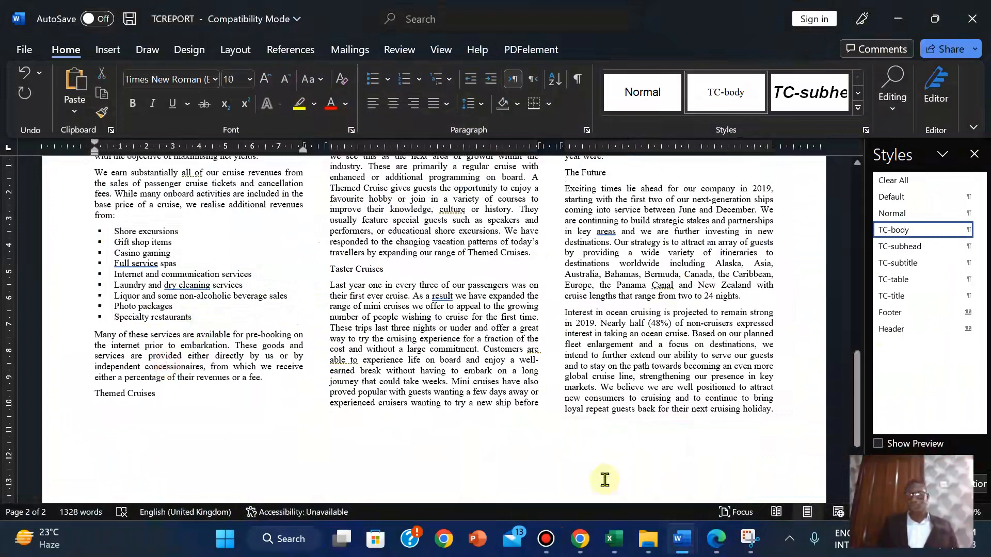
{"action": "mouse_move", "coordinate": [716, 539]}
{"action": "left_click", "coordinate": [582, 448]}
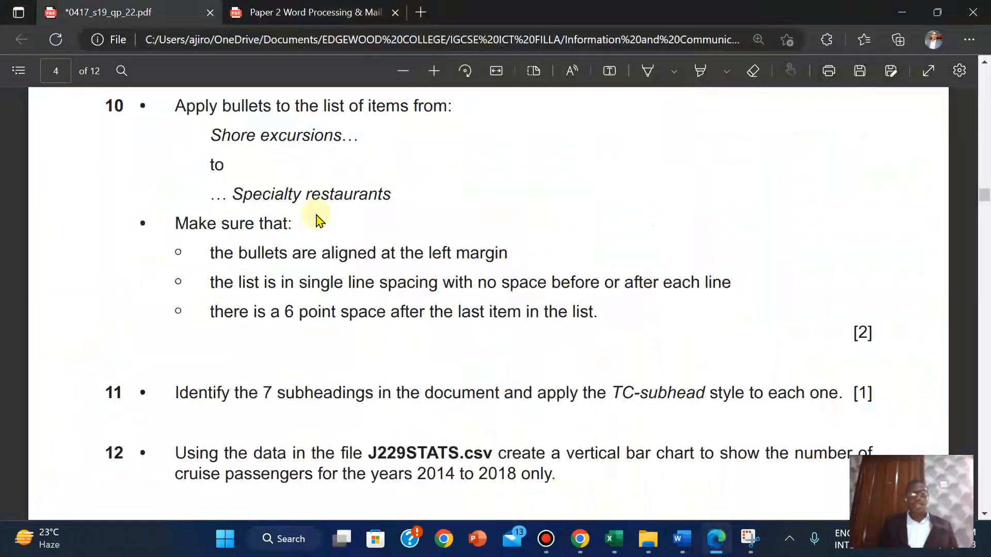
Highlight question 10's bullet alignment and spacing requirements in yellow
{"action": "left_click", "coordinate": [105, 105]}
{"action": "left_click_drag", "start_coordinate": [756, 281], "coordinate": [884, 332]}
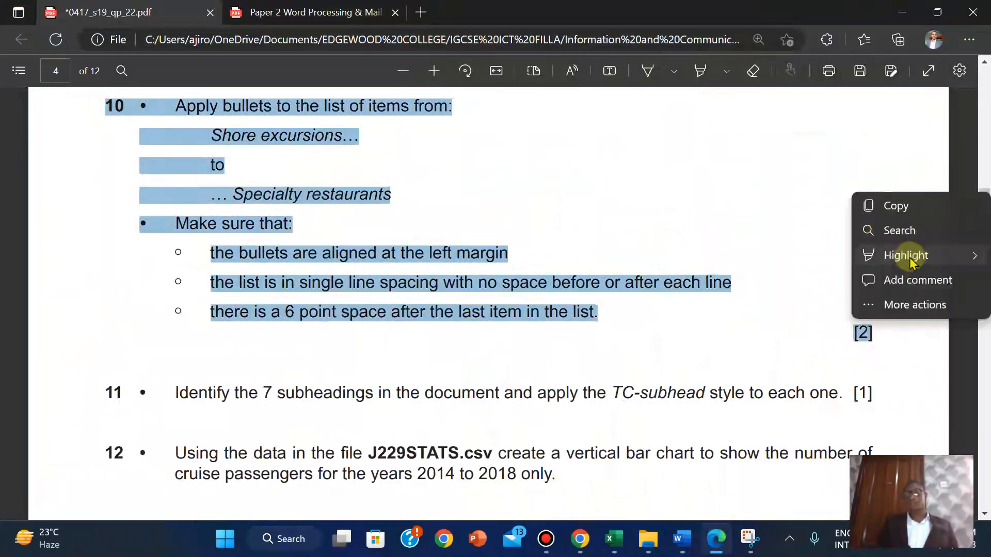
{"action": "mouse_move", "coordinate": [907, 258]}
{"action": "left_click", "coordinate": [808, 257]}
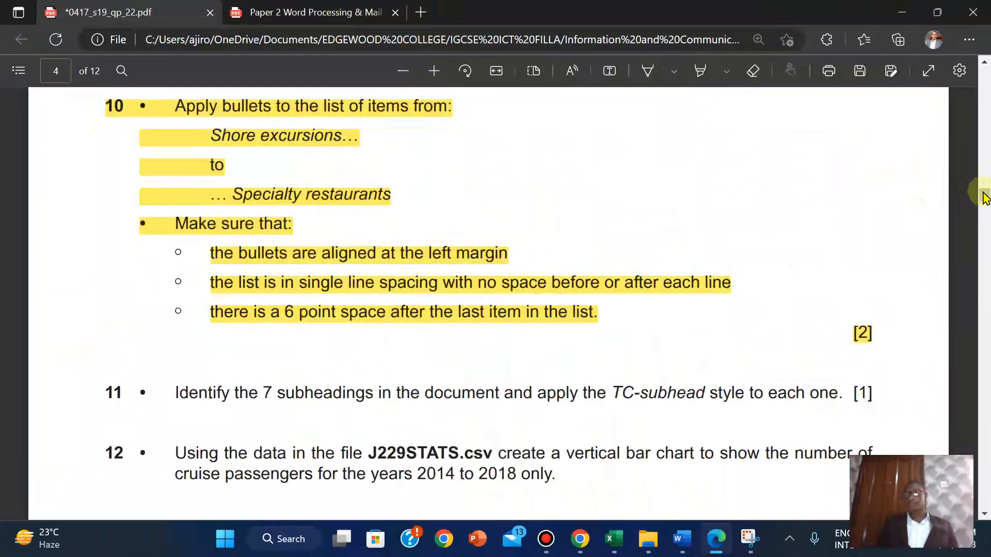
{"action": "left_click_drag", "start_coordinate": [984, 195], "coordinate": [983, 203]}
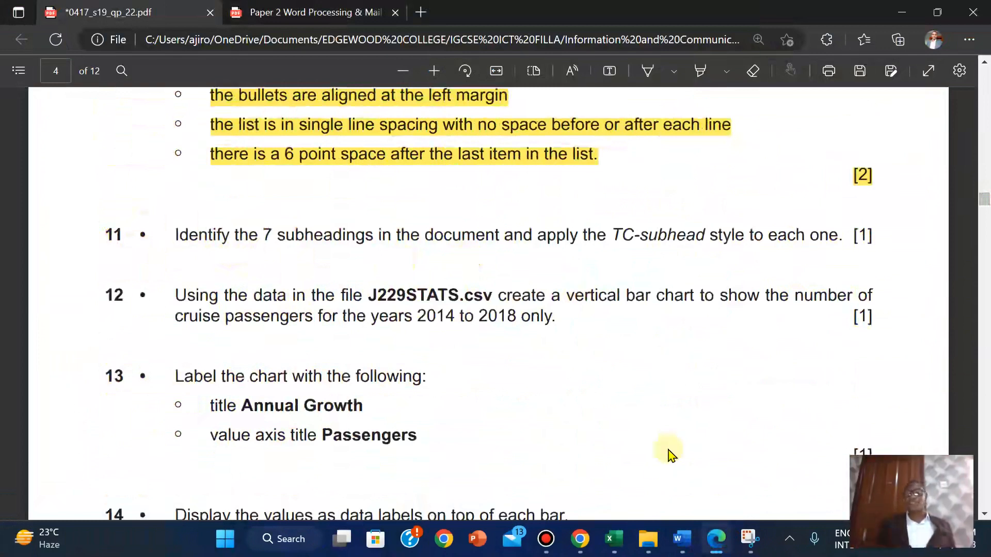
Apply the TC-subhead style to the Overview and Cruise Pricing subheadings
{"action": "mouse_move", "coordinate": [681, 539]}
{"action": "left_click", "coordinate": [738, 462]}
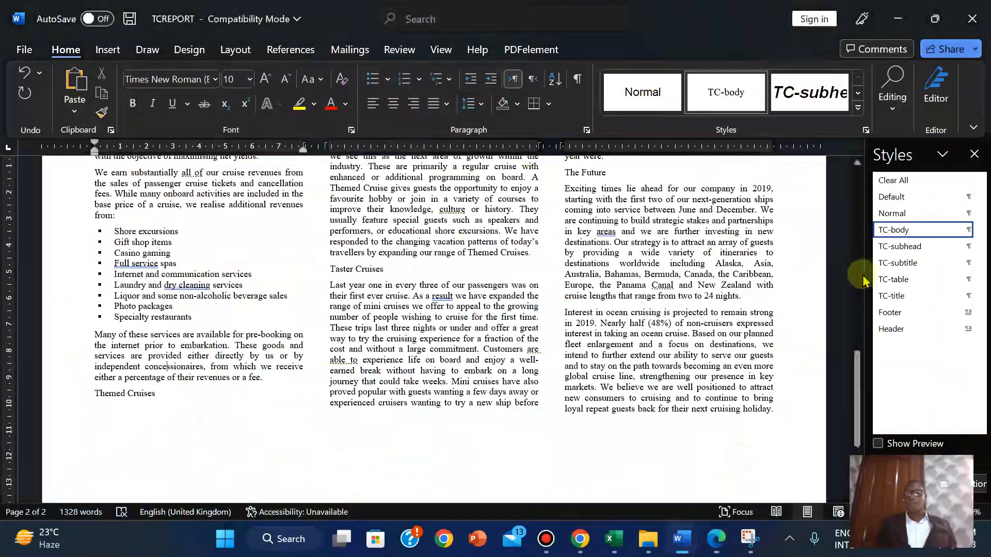
{"action": "left_click_drag", "start_coordinate": [861, 398], "coordinate": [857, 238]}
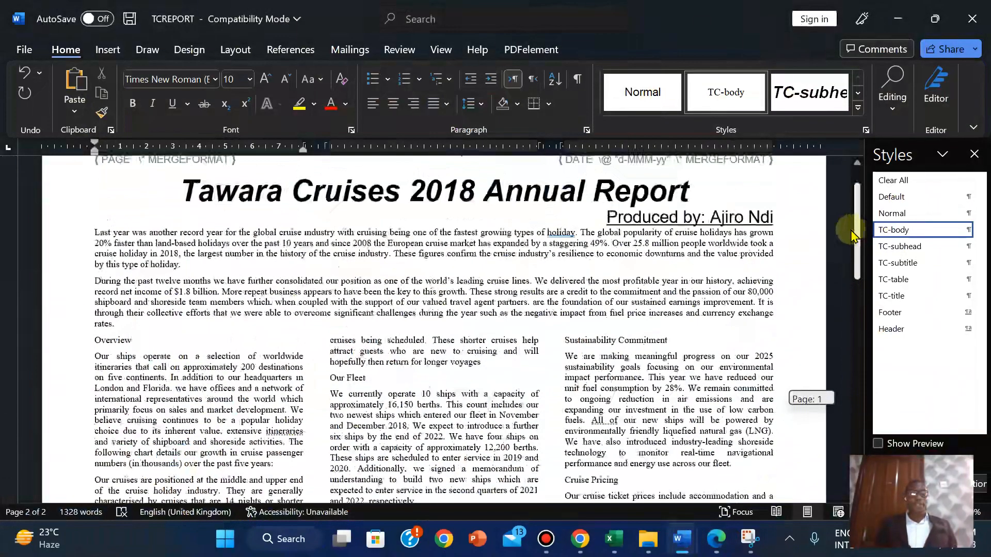
{"action": "left_click", "coordinate": [94, 327]}
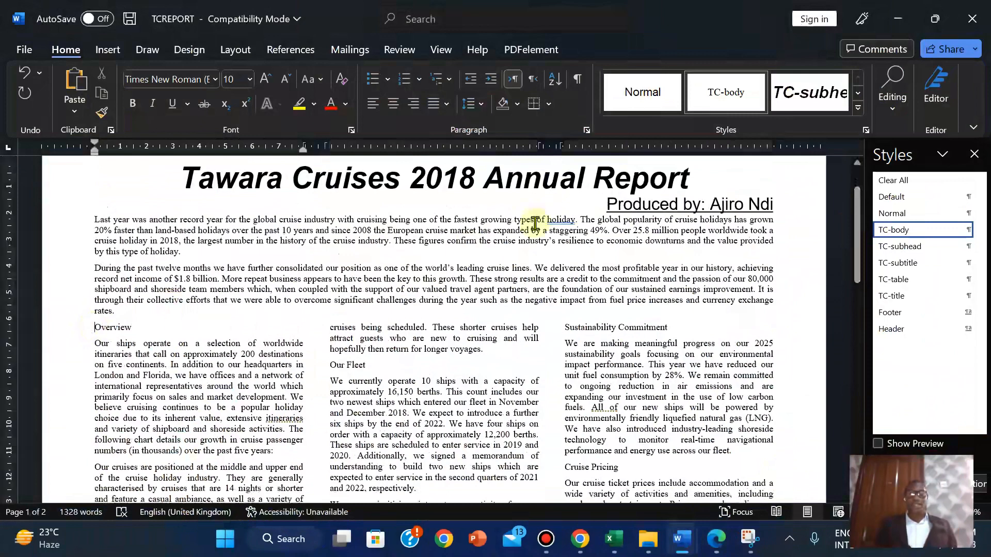
{"action": "left_click", "coordinate": [900, 246]}
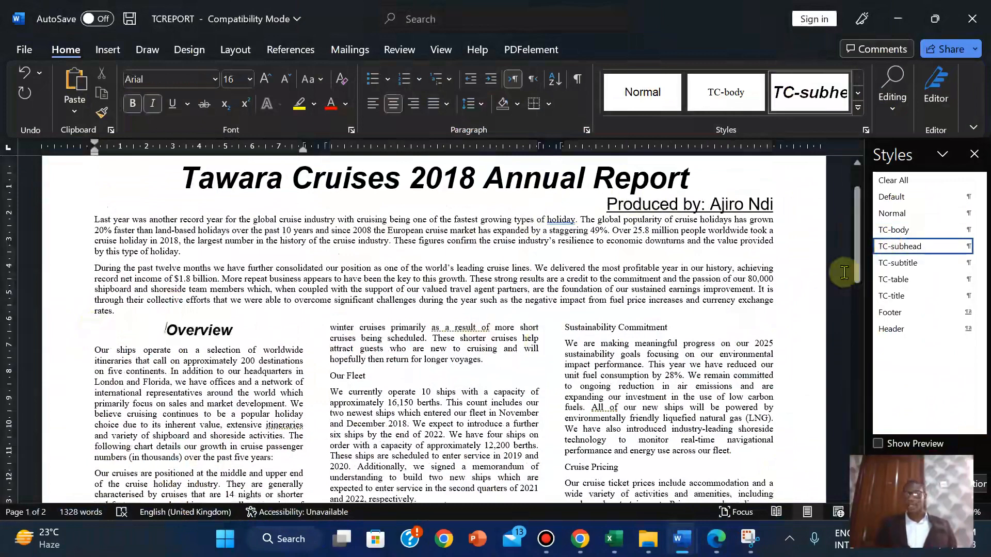
{"action": "mouse_move", "coordinate": [857, 261]}
{"action": "left_mouse_down"}
{"action": "mouse_move", "coordinate": [860, 327]}
{"action": "mouse_move", "coordinate": [861, 253]}
{"action": "mouse_move", "coordinate": [856, 274]}
{"action": "left_mouse_up"}
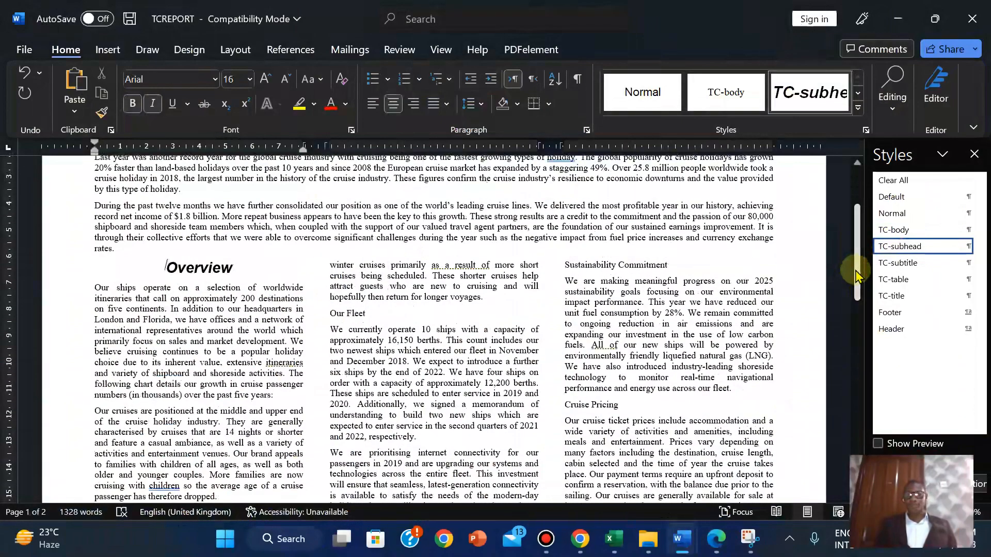
{"action": "left_click", "coordinate": [566, 406]}
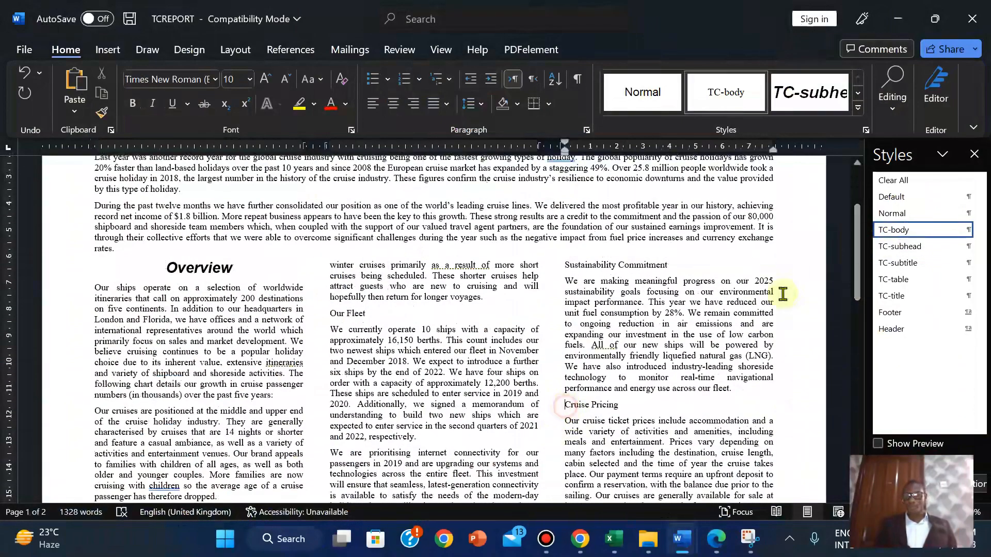
{"action": "left_click", "coordinate": [899, 253]}
{"action": "left_click", "coordinate": [721, 544]}
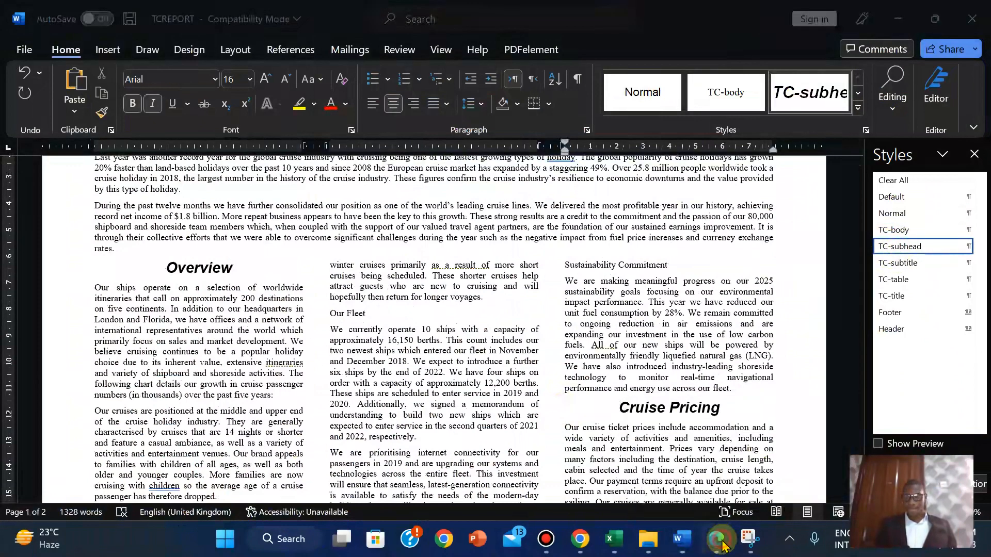
{"action": "left_click", "coordinate": [722, 544]}
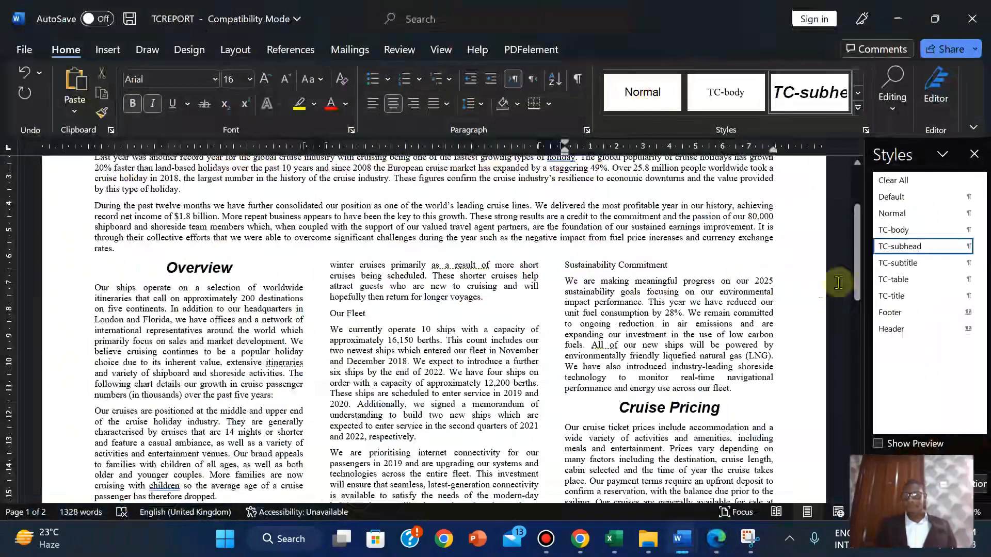
Apply TC-subhead to the Taster Cruises, The Future and Themed Cruises subheadings
{"action": "left_click_drag", "start_coordinate": [858, 258], "coordinate": [856, 404]}
{"action": "left_click", "coordinate": [332, 315]}
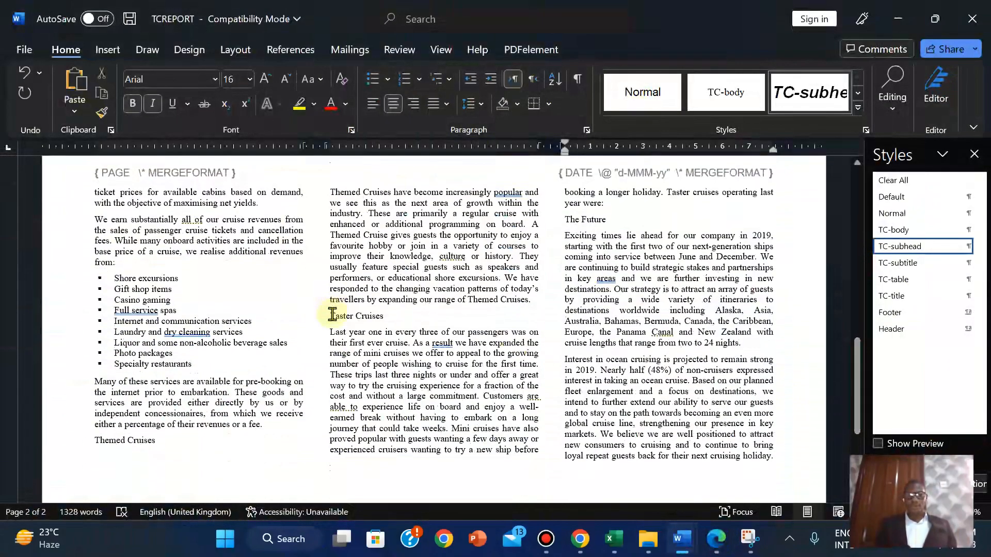
{"action": "left_click", "coordinate": [903, 249]}
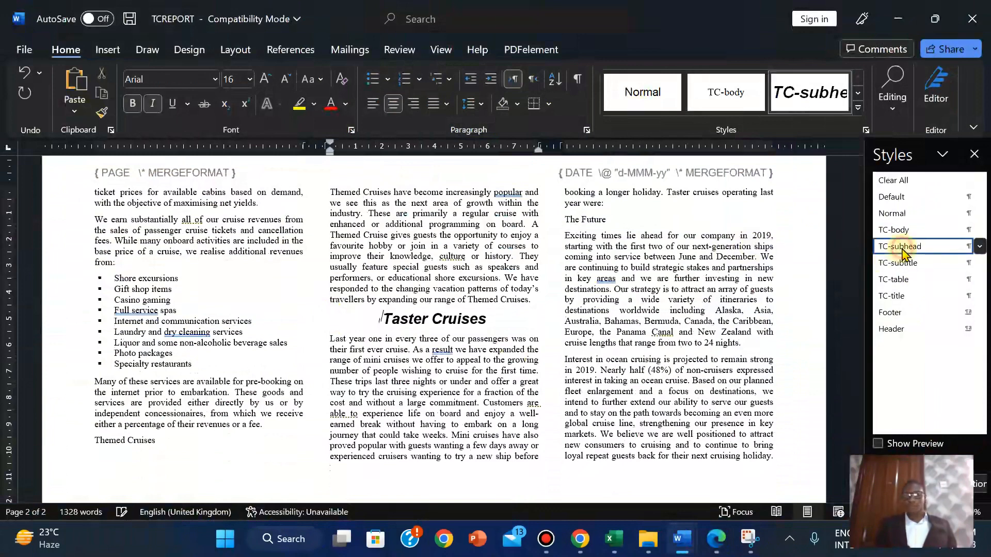
{"action": "left_click", "coordinate": [561, 220]}
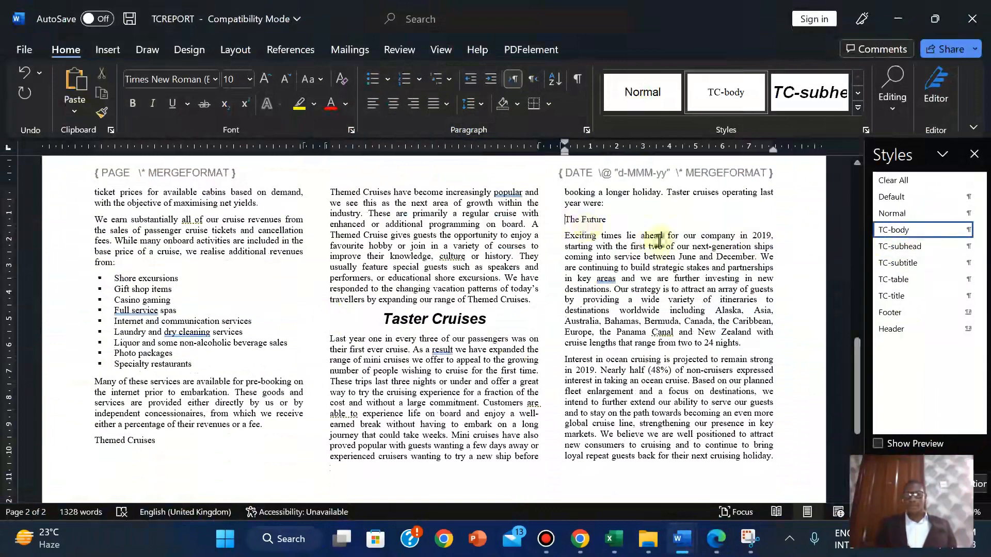
{"action": "left_click", "coordinate": [898, 248]}
{"action": "mouse_move", "coordinate": [861, 374]}
{"action": "left_mouse_down"}
{"action": "mouse_move", "coordinate": [860, 393]}
{"action": "mouse_move", "coordinate": [859, 383]}
{"action": "left_mouse_up"}
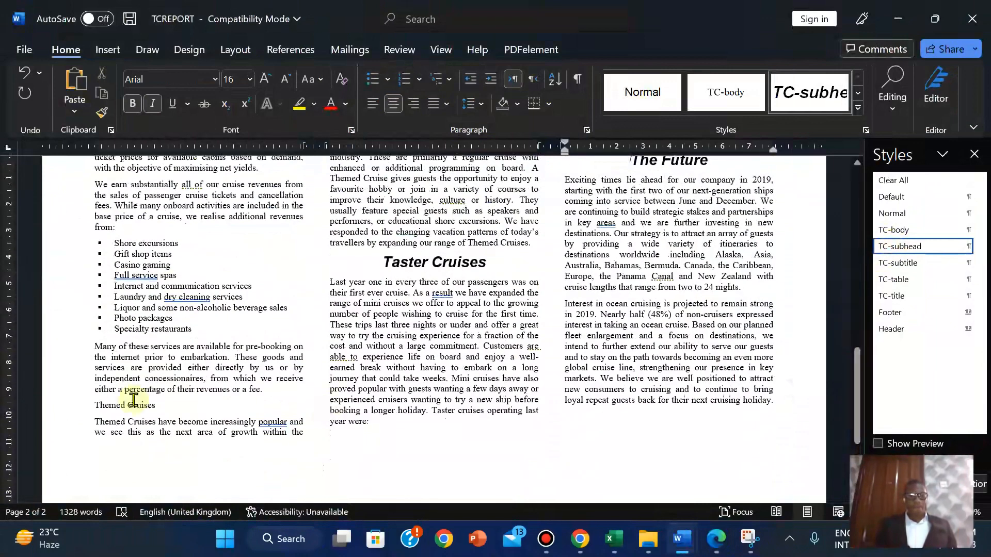
{"action": "left_click", "coordinate": [92, 408]}
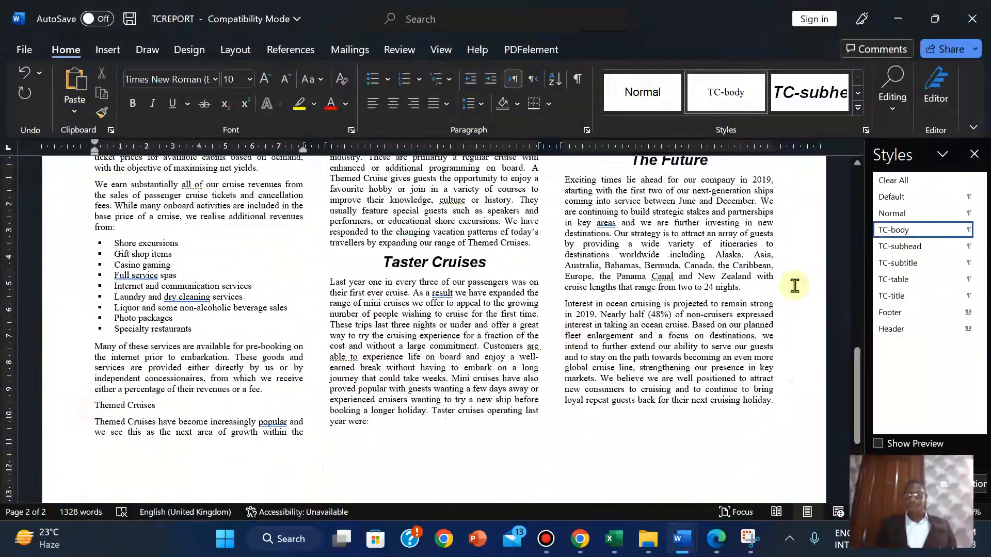
{"action": "left_click", "coordinate": [899, 246]}
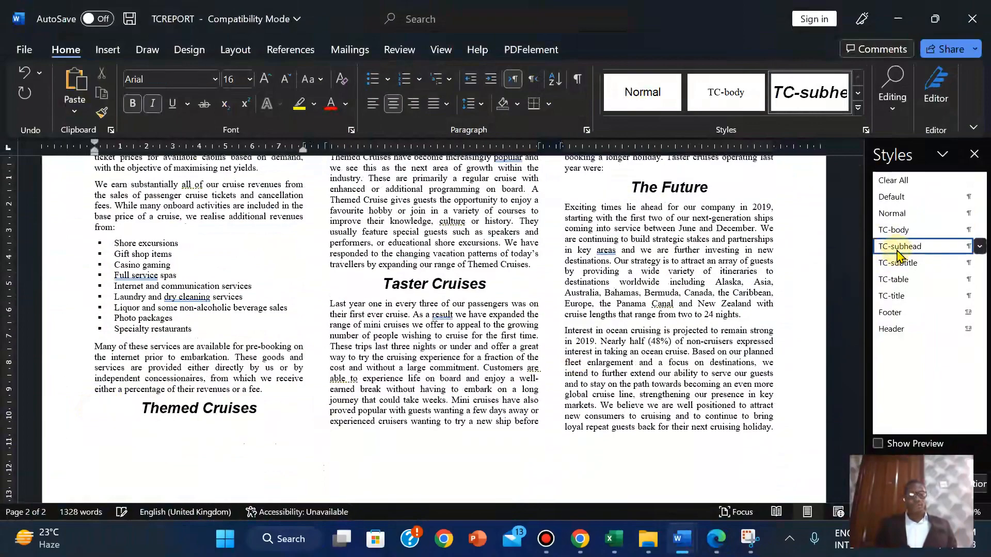
Apply TC-subhead to the Our Fleet and Sustainability Commitment subheadings
{"action": "left_click_drag", "start_coordinate": [859, 367], "coordinate": [851, 258]}
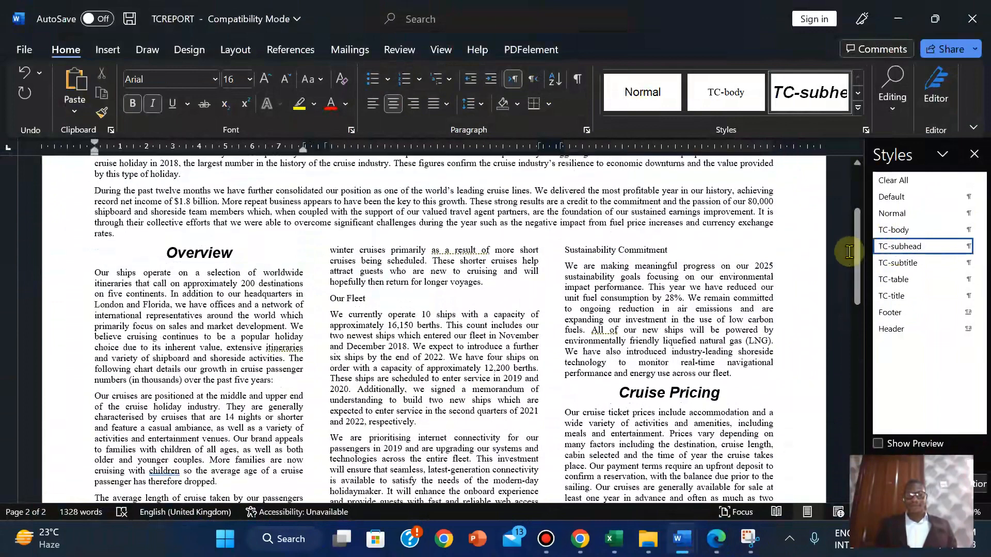
{"action": "left_click", "coordinate": [329, 299]}
{"action": "left_click", "coordinate": [896, 252]}
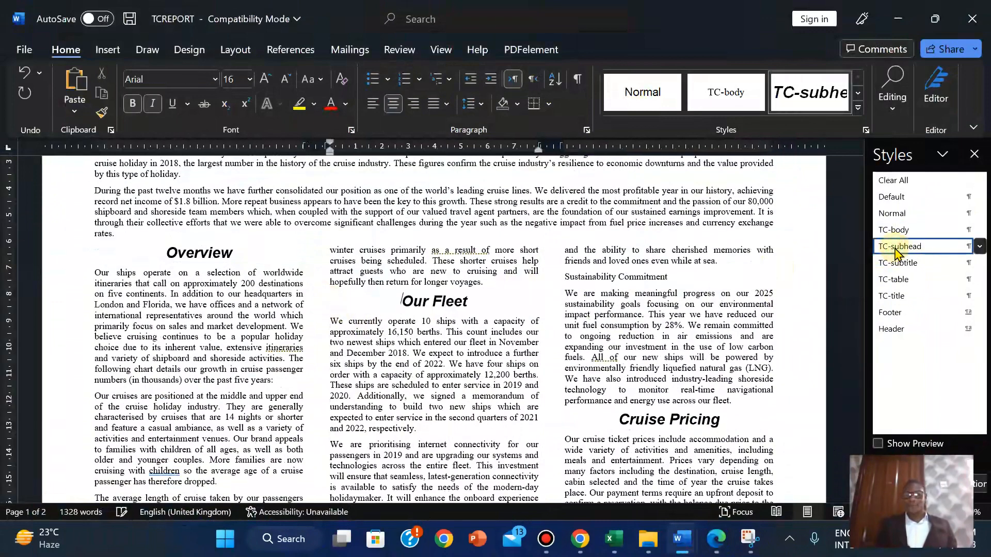
{"action": "left_click_drag", "start_coordinate": [858, 265], "coordinate": [860, 294]}
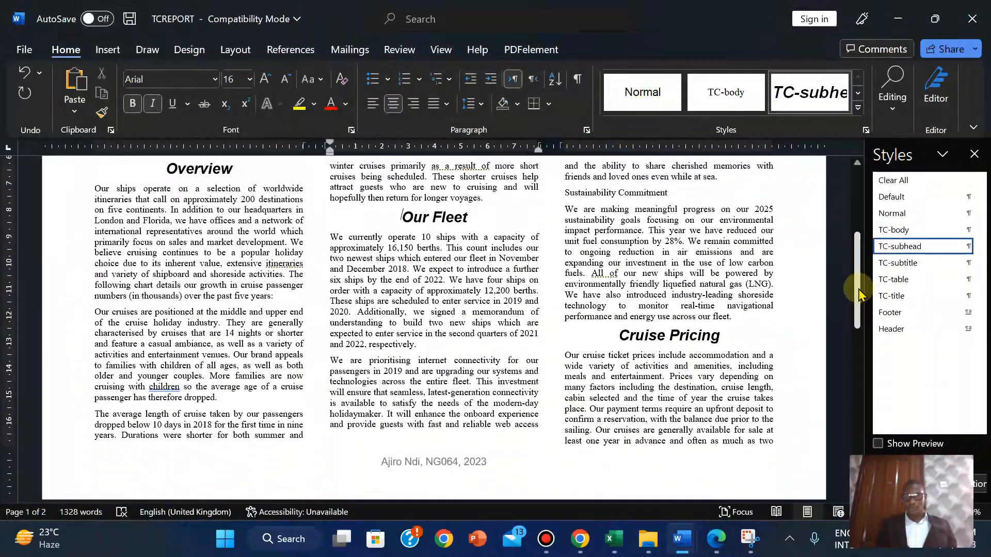
{"action": "left_click", "coordinate": [564, 193]}
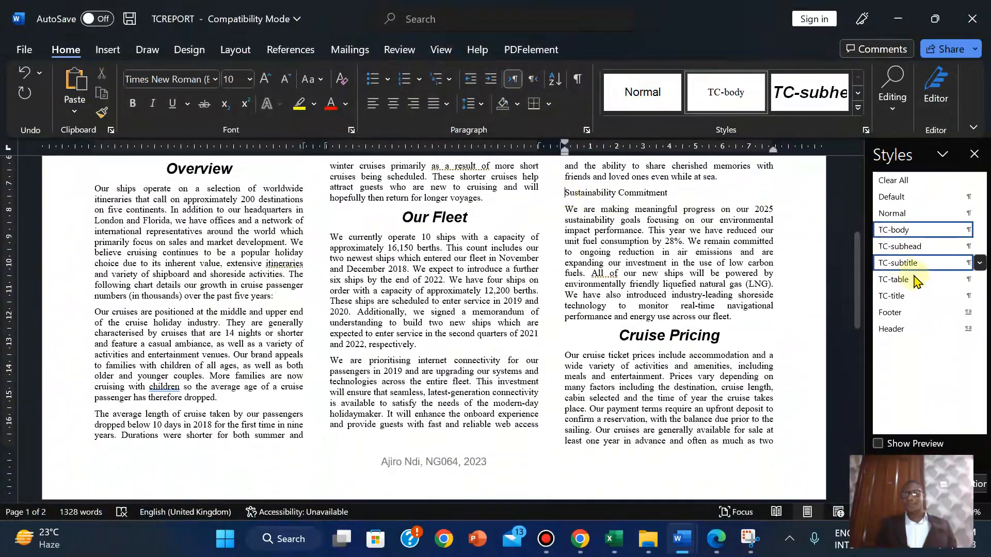
{"action": "left_click", "coordinate": [902, 247]}
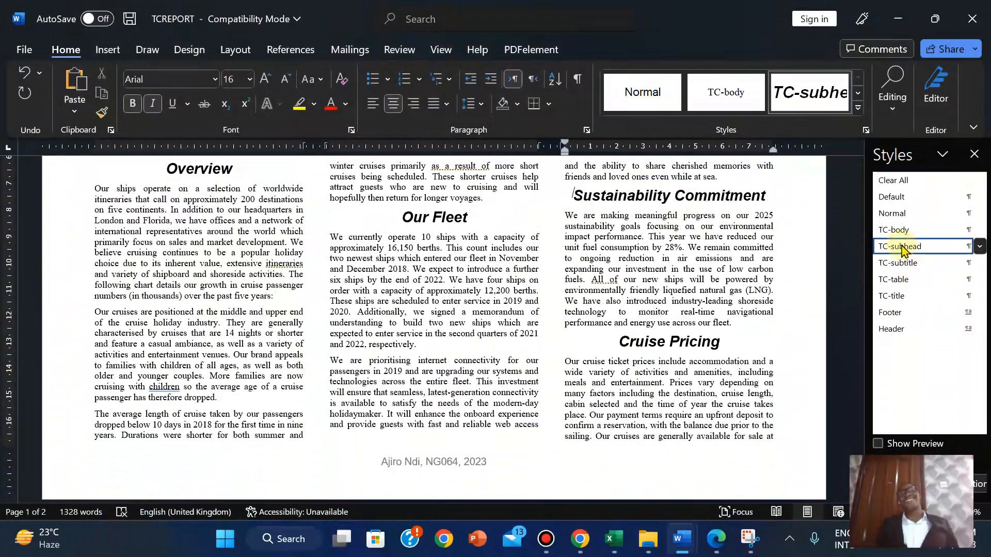
{"action": "left_click_drag", "start_coordinate": [860, 266], "coordinate": [859, 244]}
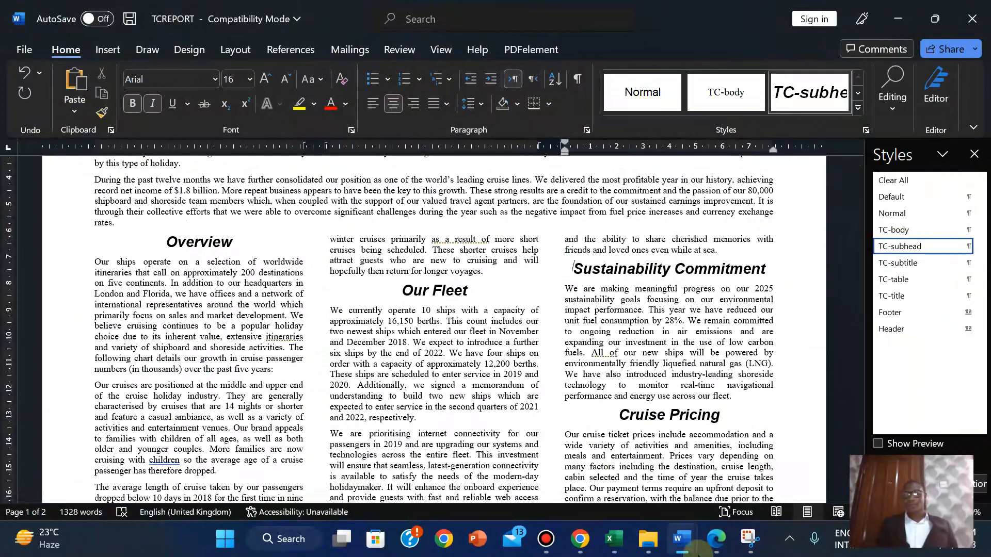
{"action": "mouse_move", "coordinate": [712, 542]}
{"action": "left_click", "coordinate": [749, 465]}
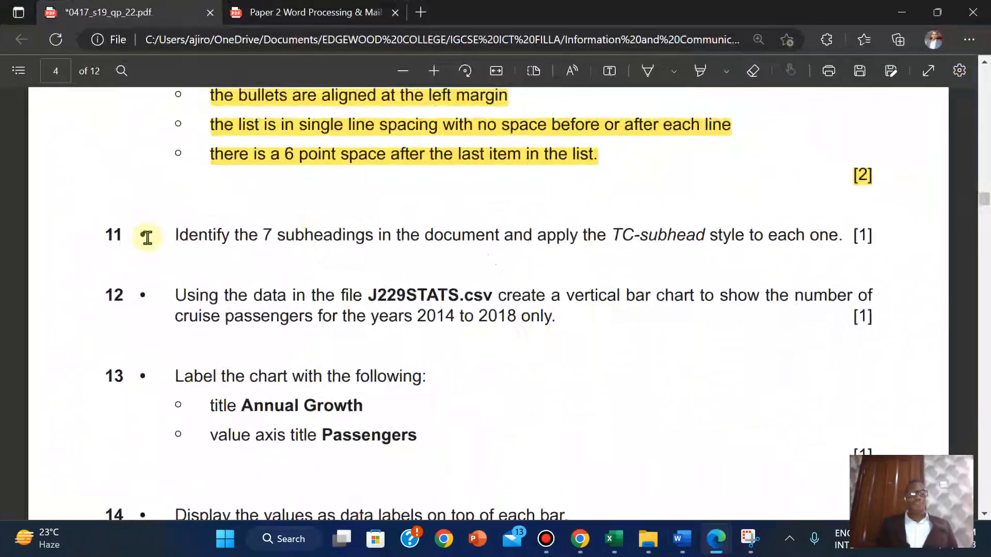
Highlight the whole line of question 11, on the TC-subhead style, in yellow
{"action": "left_click_drag", "start_coordinate": [100, 234], "coordinate": [879, 245]}
{"action": "mouse_move", "coordinate": [898, 157]}
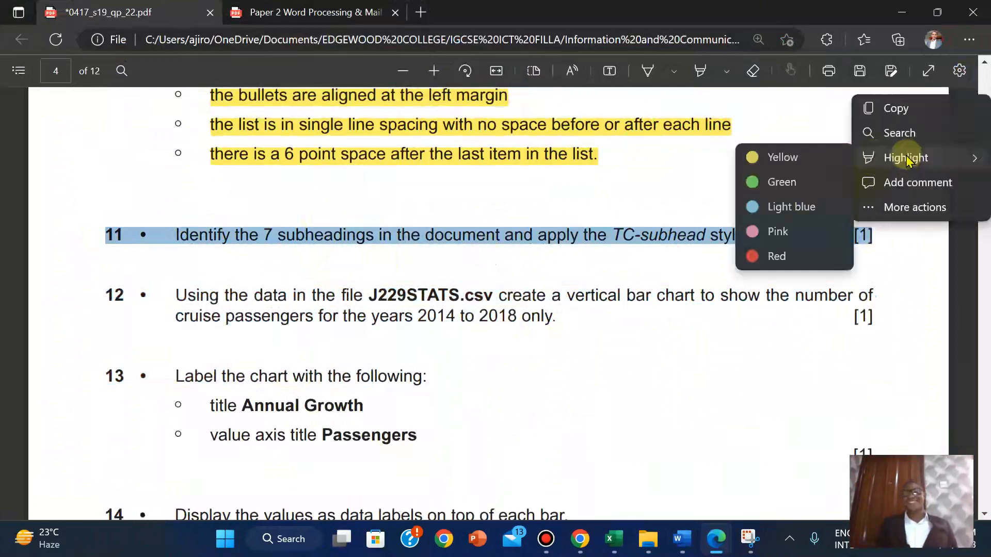
{"action": "left_click", "coordinate": [810, 164]}
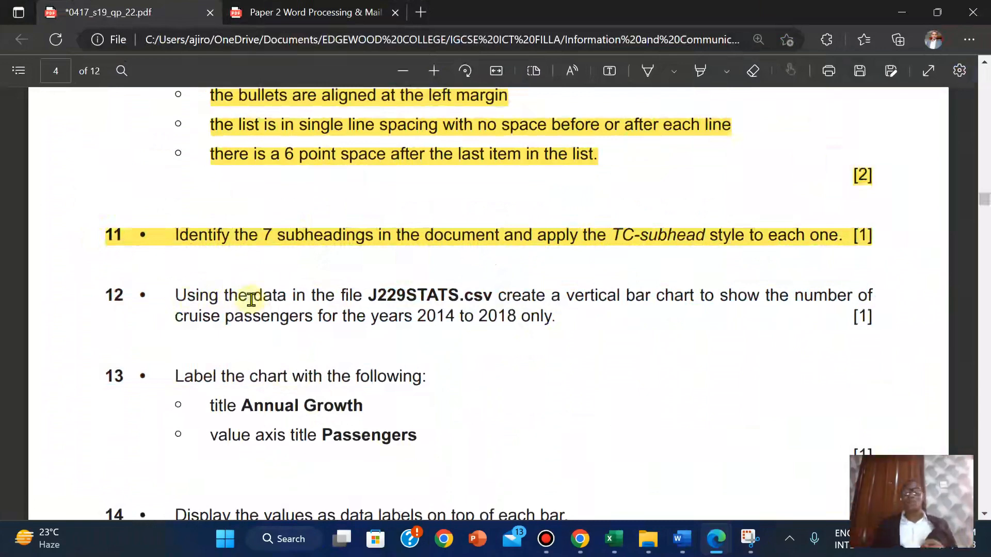
Show the source files folder as Large icons and open J229STATS in Excel
{"action": "mouse_move", "coordinate": [630, 542]}
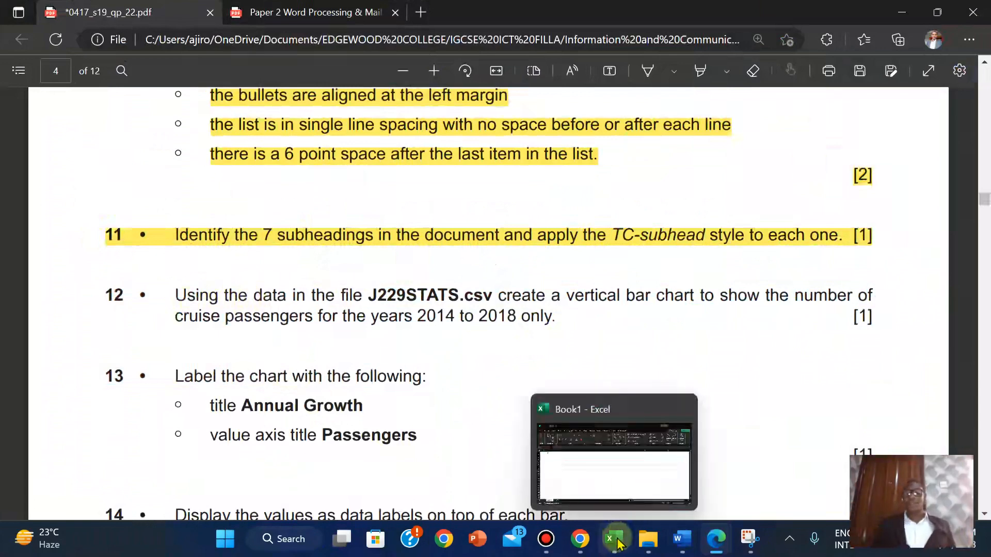
{"action": "left_click", "coordinate": [630, 453]}
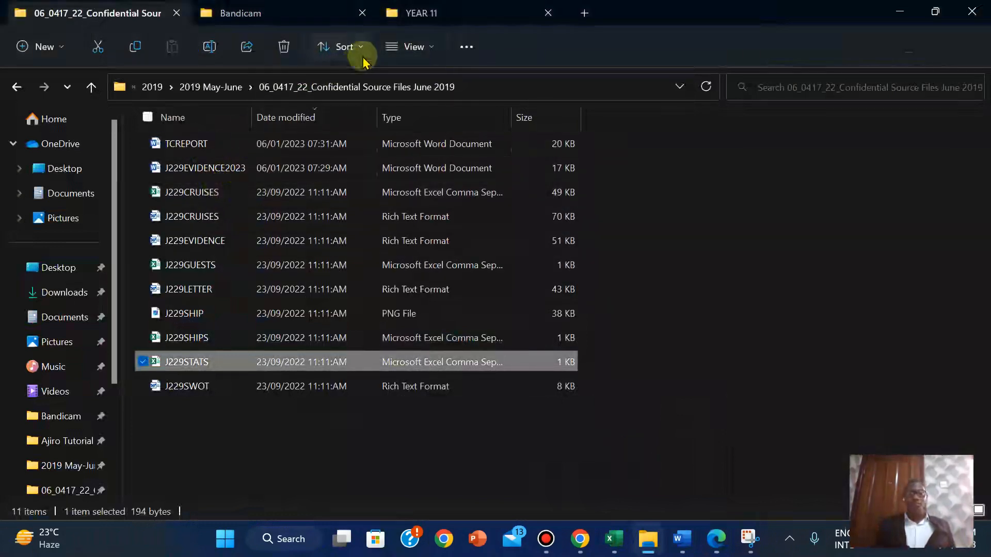
{"action": "left_click", "coordinate": [405, 46]}
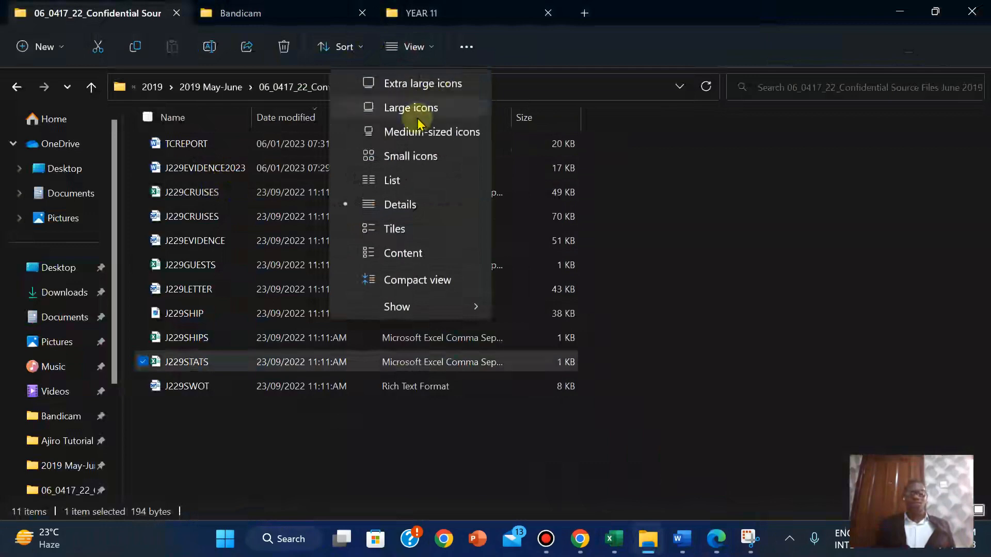
{"action": "left_click", "coordinate": [403, 107]}
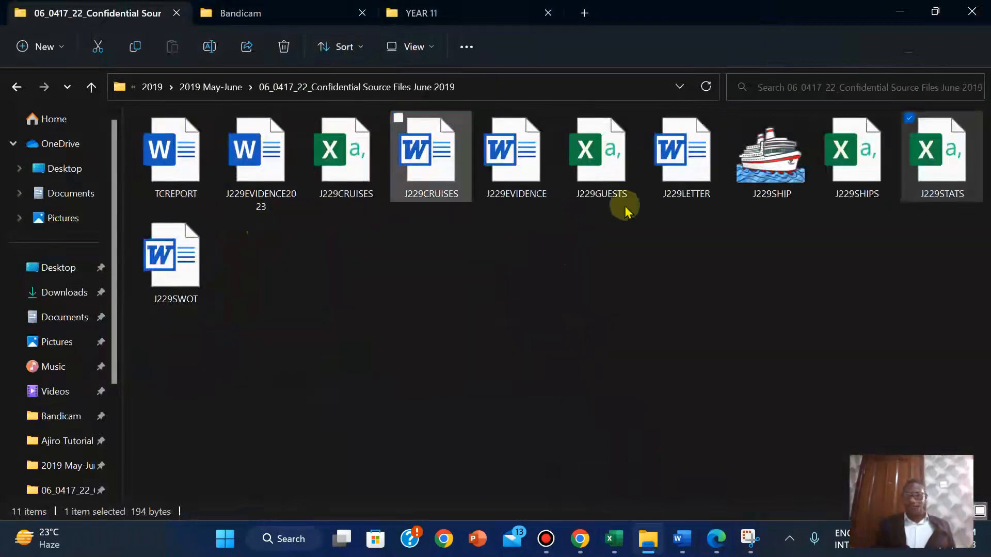
{"action": "double_click", "coordinate": [945, 153]}
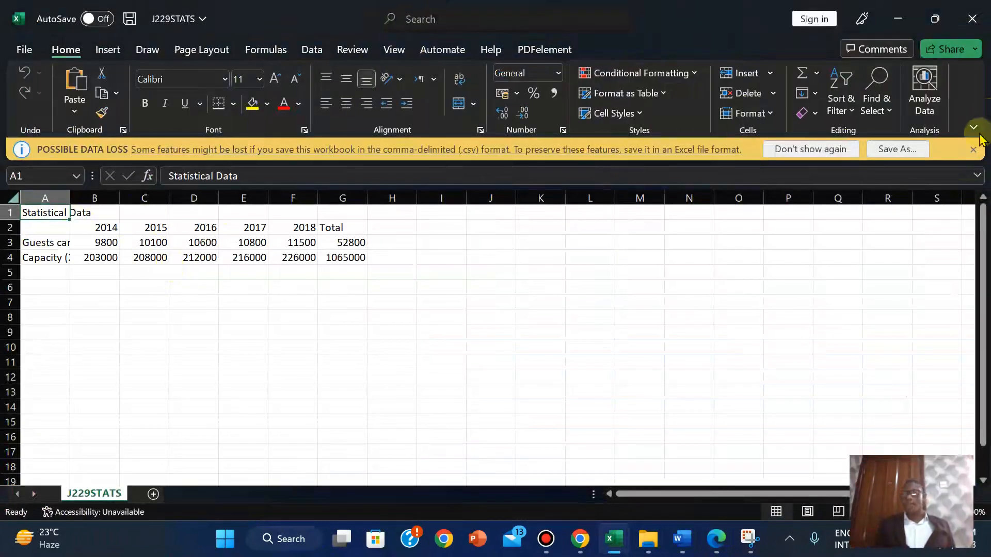
Save J229STATS as an Excel Workbook (*.xlsx) instead of CSV
{"action": "left_click", "coordinate": [27, 50]}
{"action": "left_click", "coordinate": [47, 258]}
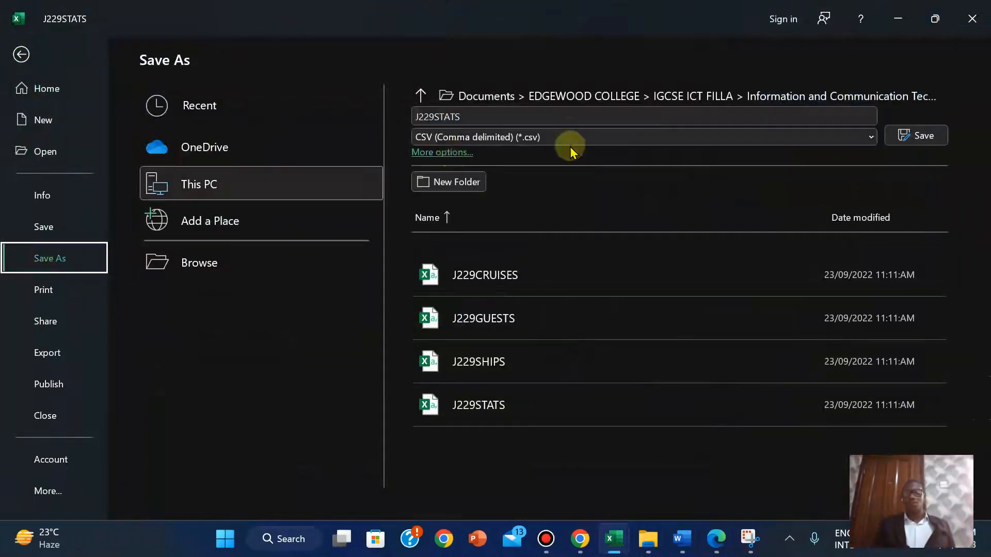
{"action": "left_click", "coordinate": [547, 138]}
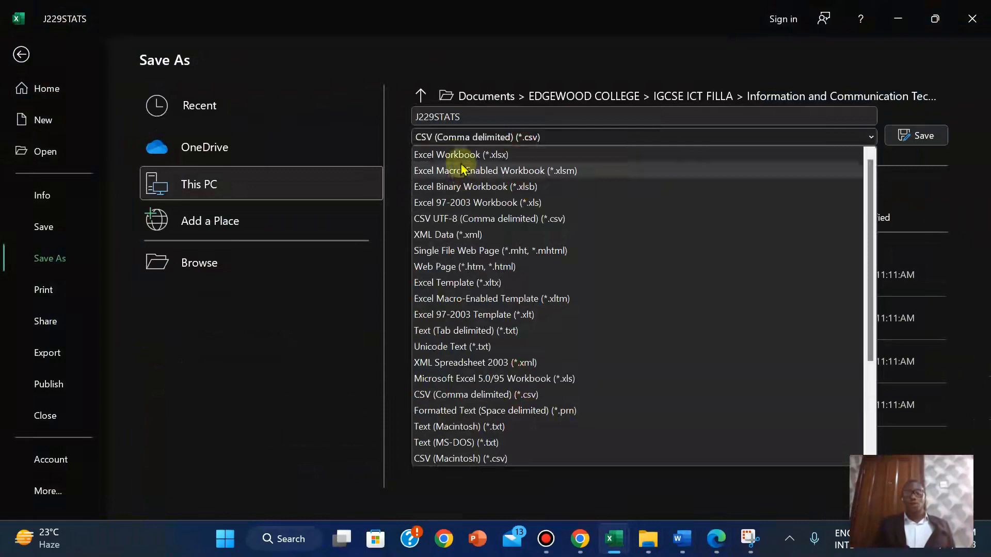
{"action": "left_click", "coordinate": [458, 155]}
{"action": "left_click", "coordinate": [911, 136]}
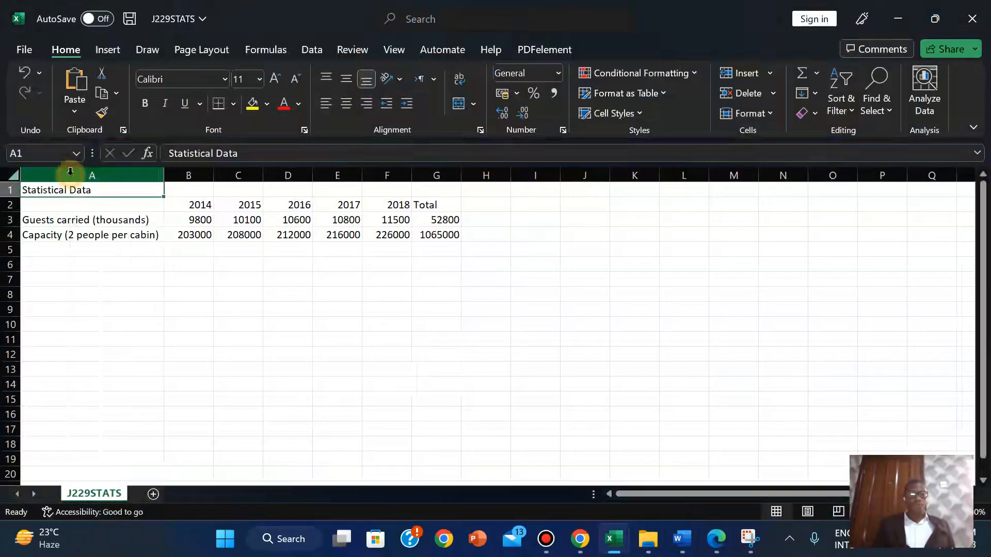
Auto-fit columns B, C, D, E and F to their numbers
{"action": "double_click", "coordinate": [216, 173]}
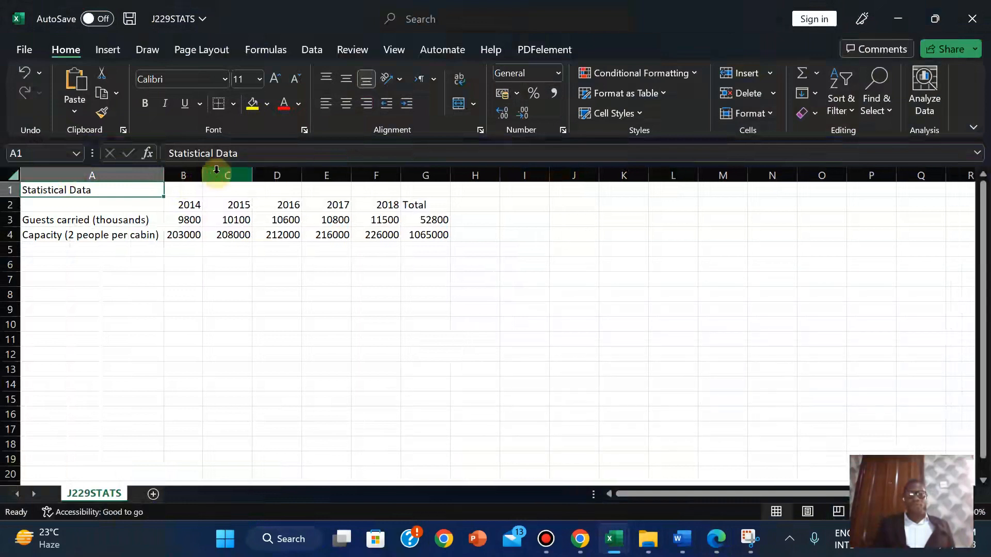
{"action": "double_click", "coordinate": [255, 174]}
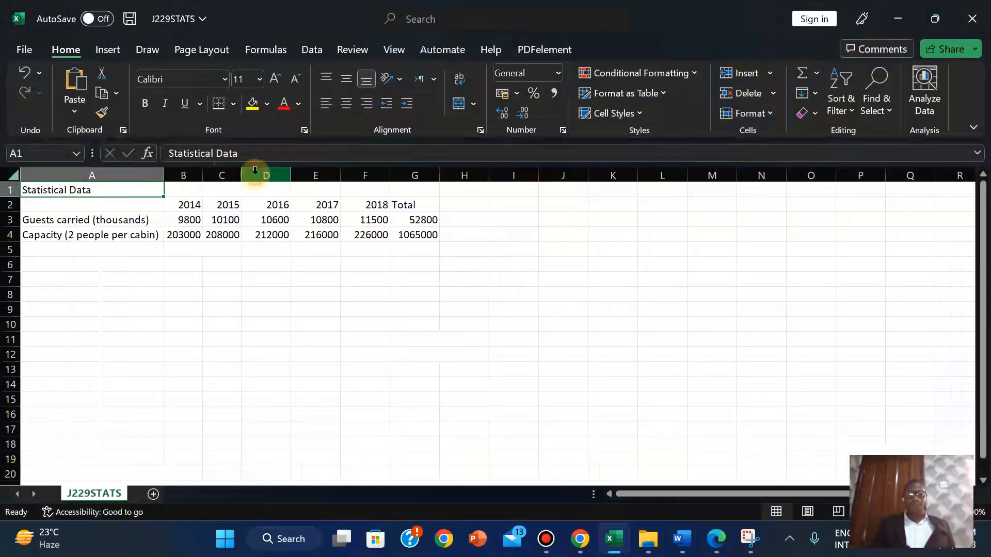
{"action": "double_click", "coordinate": [296, 173]}
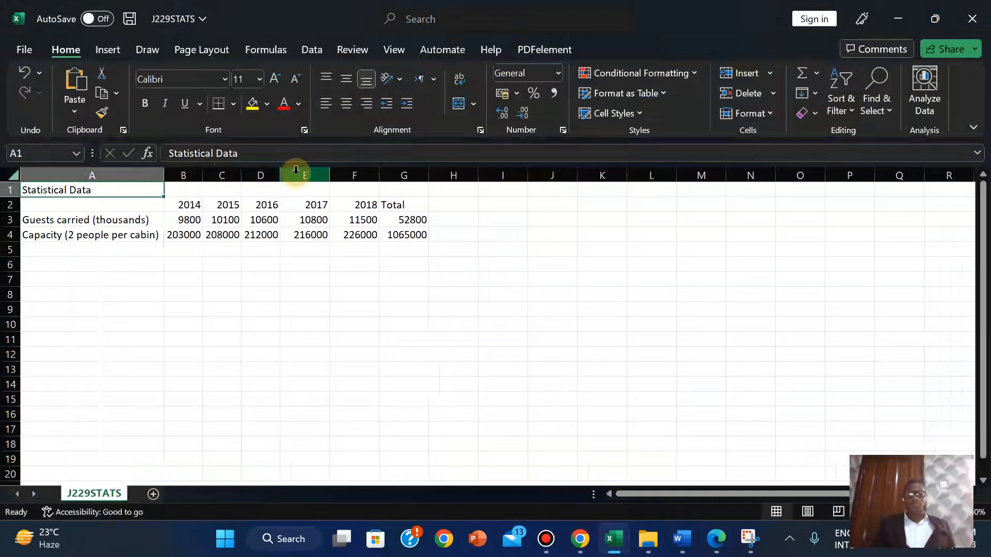
{"action": "double_click", "coordinate": [329, 174]}
{"action": "double_click", "coordinate": [369, 175]}
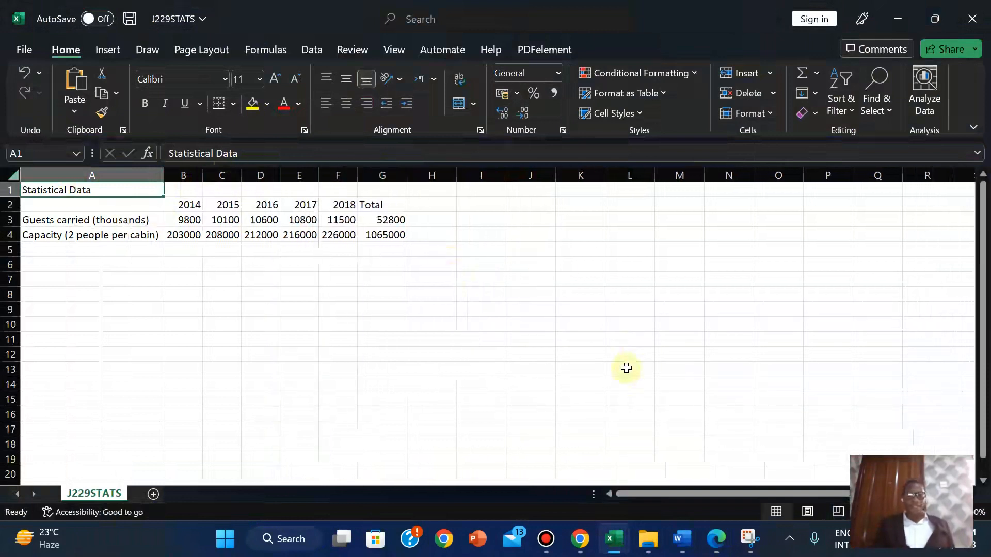
{"action": "left_click", "coordinate": [716, 539]}
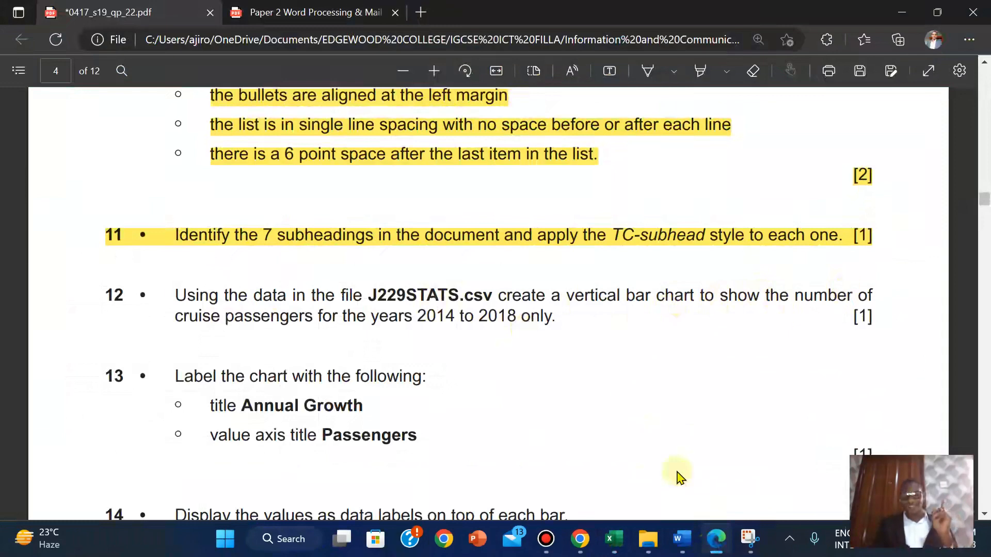
{"action": "mouse_move", "coordinate": [623, 532]}
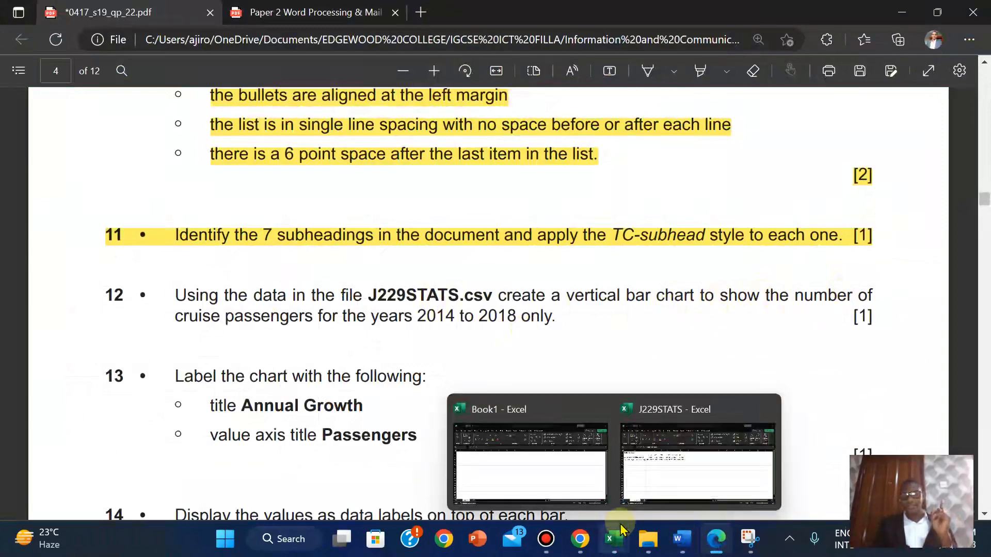
{"action": "left_click", "coordinate": [645, 481]}
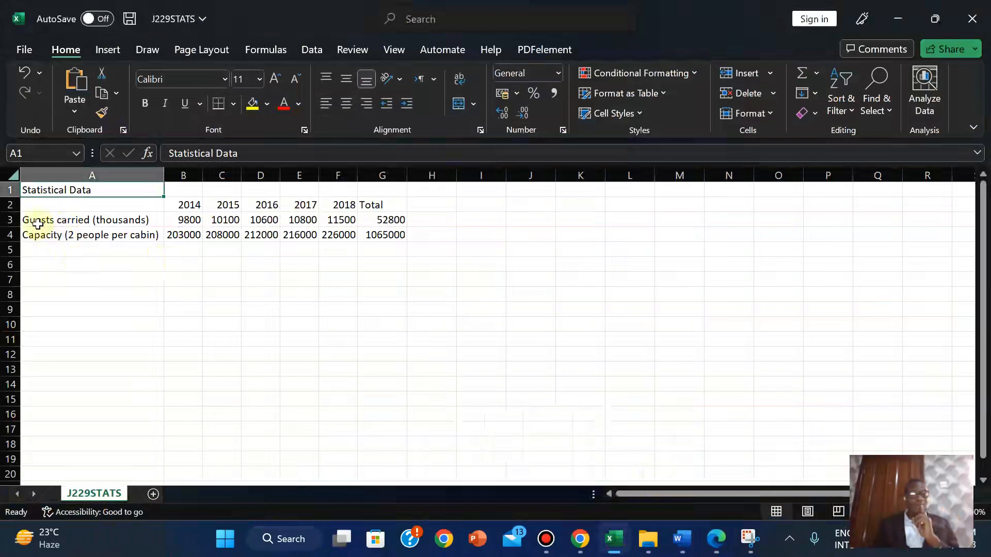
Switch to the File Explorer source files folder, then bring up the exam paper PDF
{"action": "key", "text": "alt+Tab"}
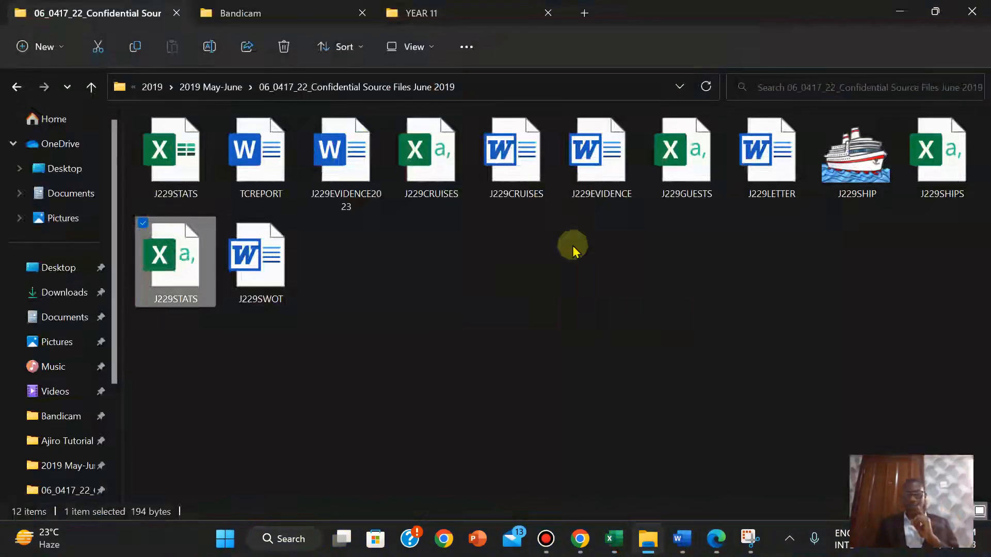
{"action": "mouse_move", "coordinate": [518, 9]}
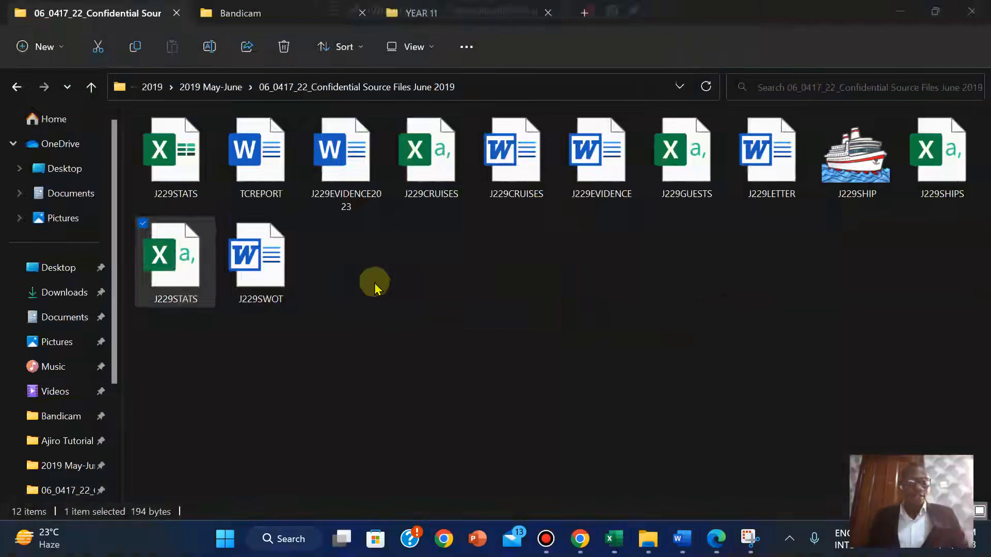
{"action": "left_click", "coordinate": [715, 539]}
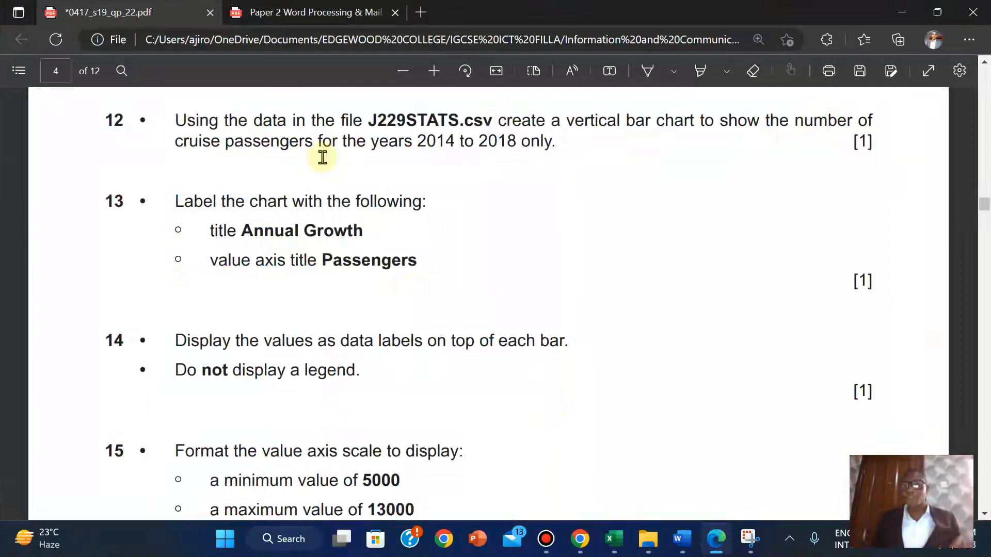
Bring the J229STATS workbook back to the front from its Excel taskbar preview
{"action": "mouse_move", "coordinate": [618, 527]}
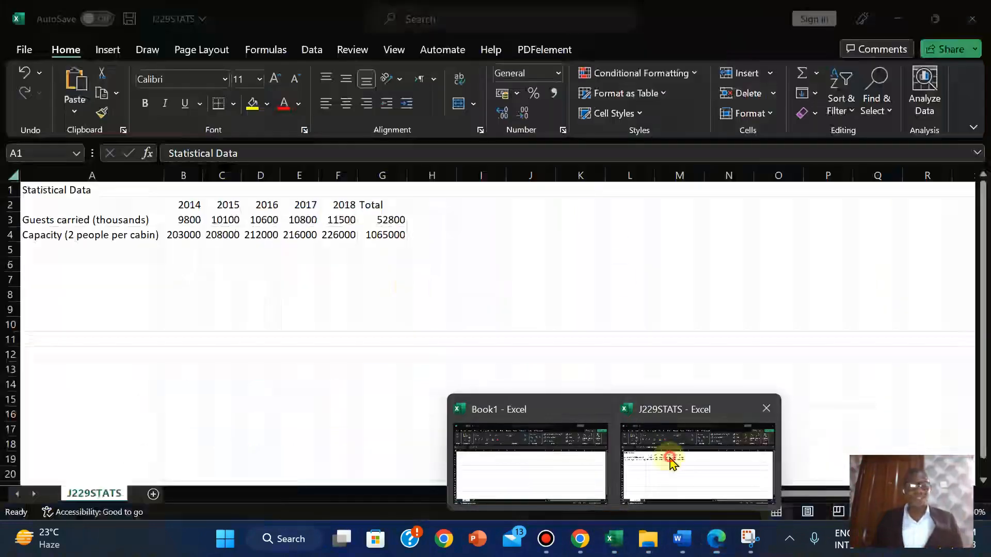
{"action": "left_click", "coordinate": [670, 458]}
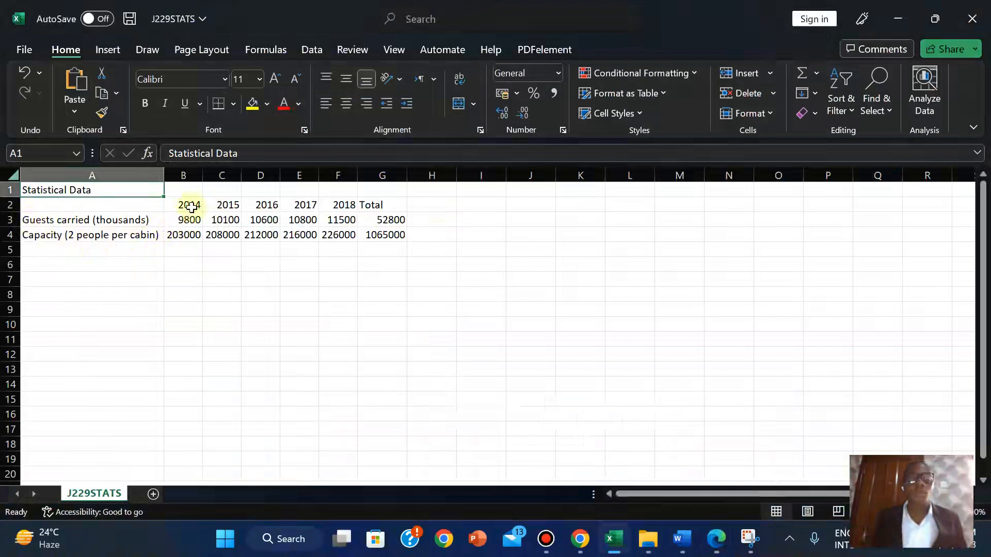
Insert a clustered column chart of the B3:F3 guest figures and move it right of the data
{"action": "left_click", "coordinate": [35, 221]}
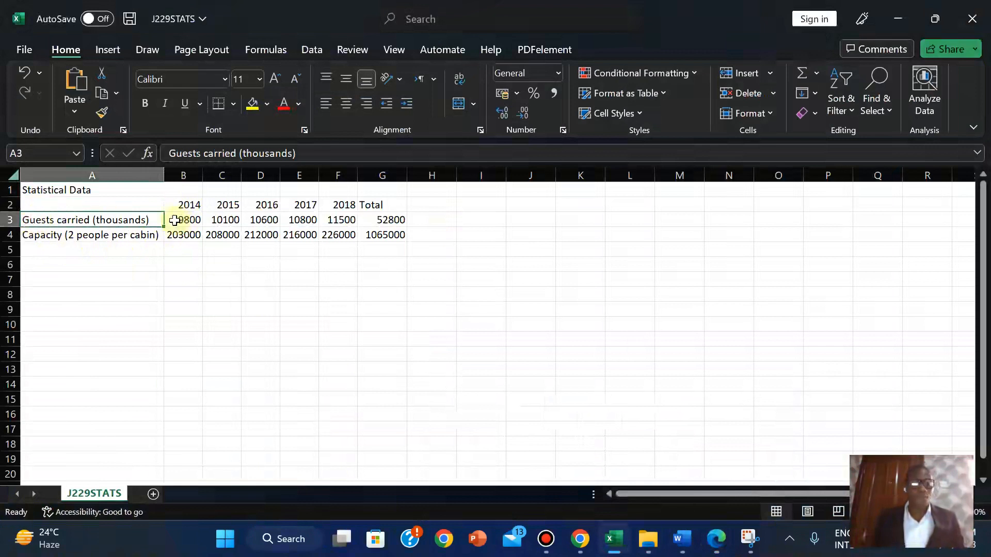
{"action": "left_click_drag", "start_coordinate": [175, 221], "coordinate": [330, 221]}
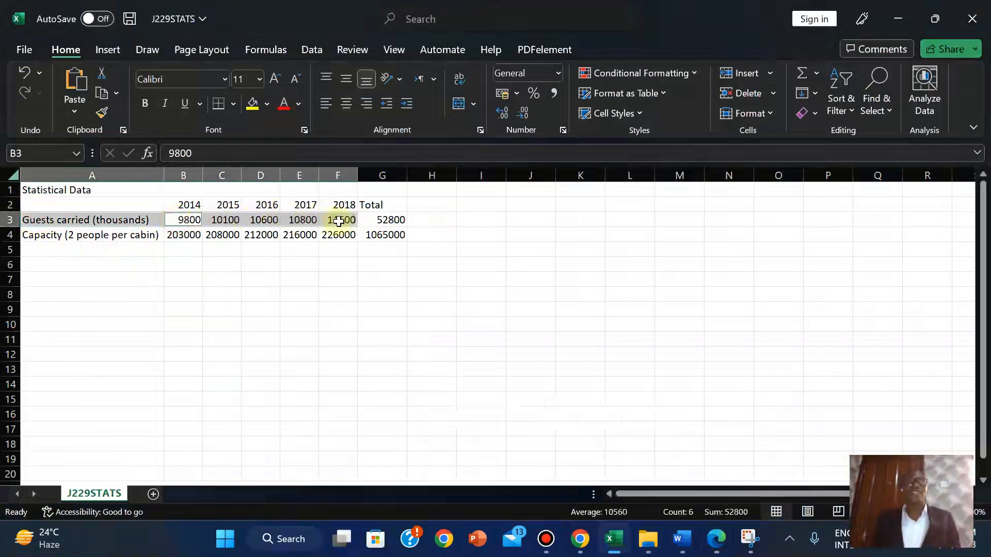
{"action": "left_click", "coordinate": [104, 51]}
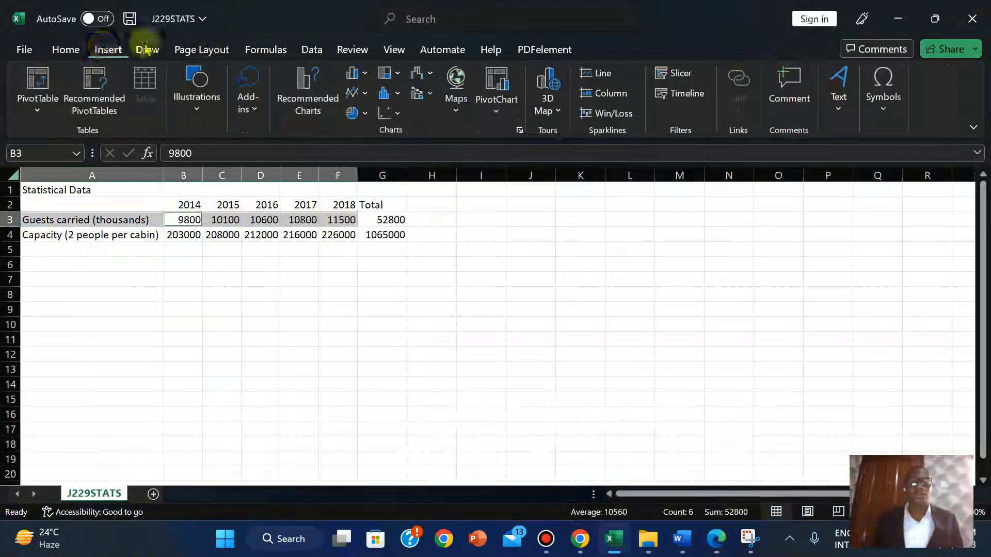
{"action": "left_click", "coordinate": [365, 74]}
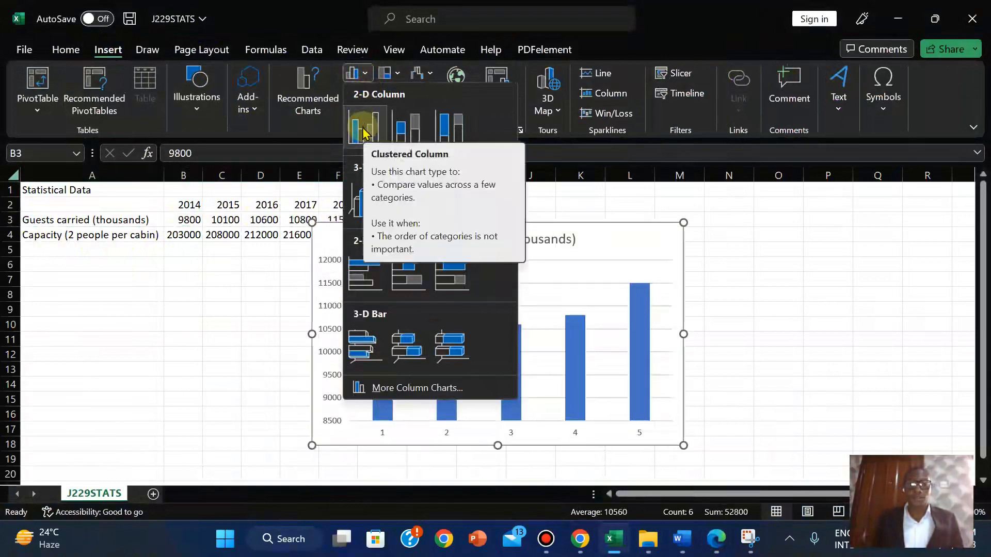
{"action": "left_click", "coordinate": [363, 130]}
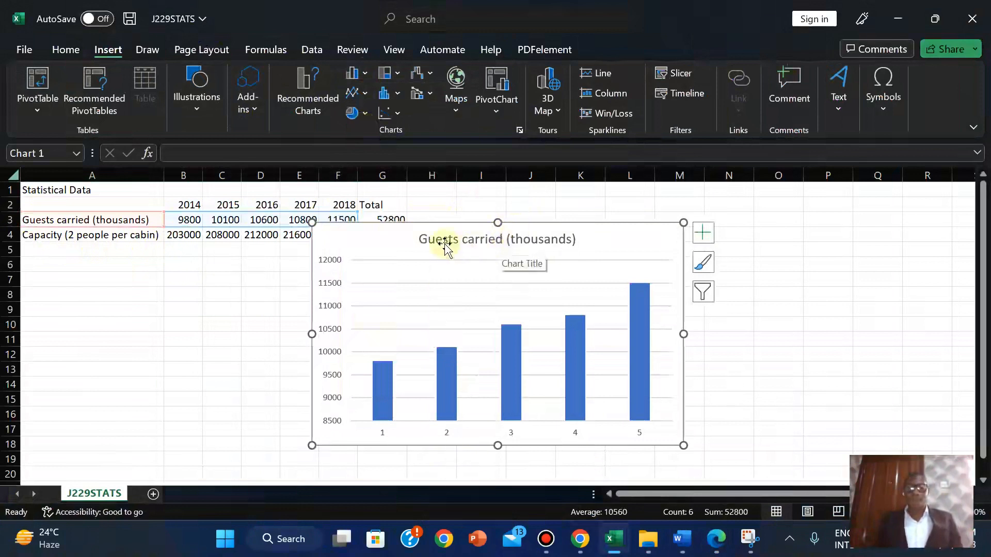
{"action": "left_click_drag", "start_coordinate": [543, 228], "coordinate": [671, 204]}
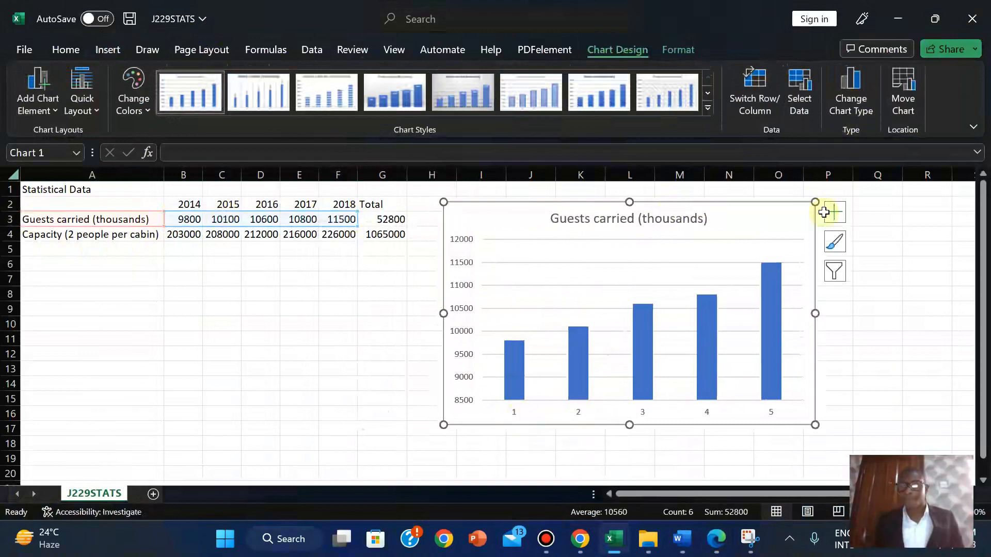
Set the chart's horizontal axis labels to the years in B2:F2, then return to the exam PDF
{"action": "right_click", "coordinate": [769, 216]}
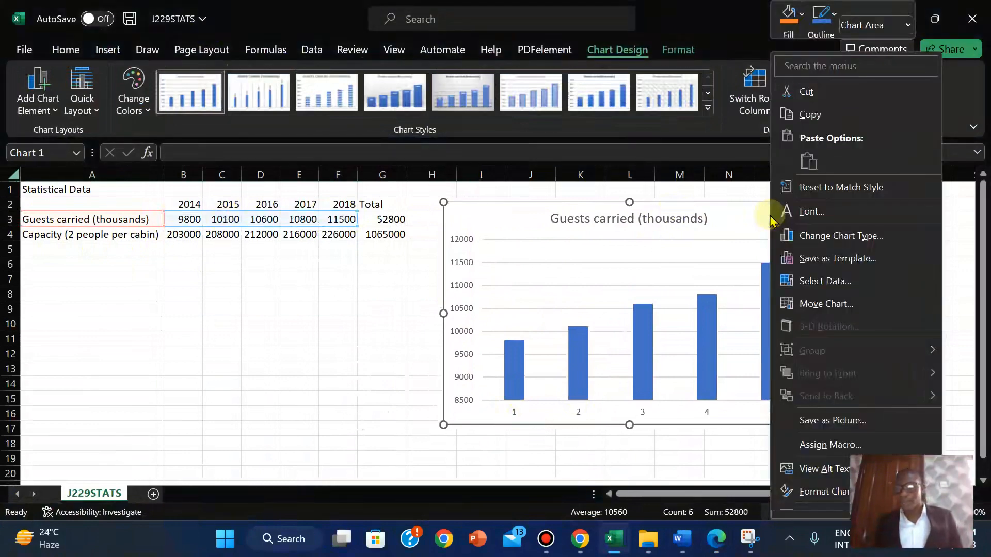
{"action": "left_click", "coordinate": [805, 282]}
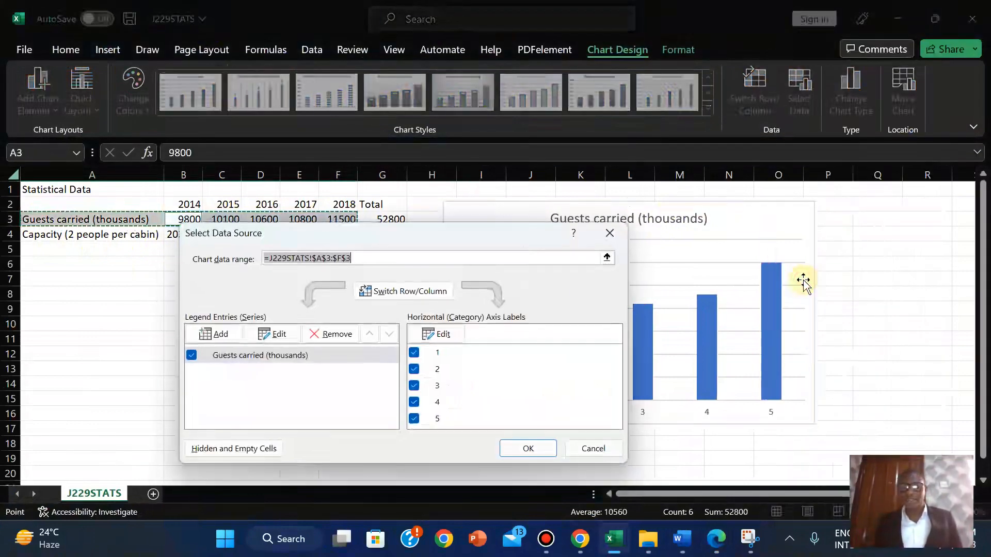
{"action": "left_click", "coordinate": [442, 337]}
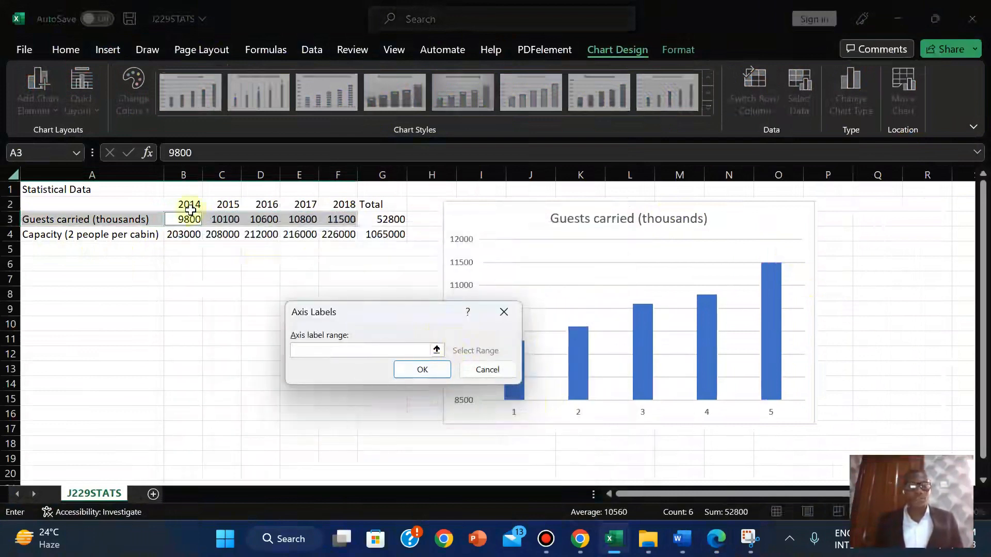
{"action": "left_click_drag", "start_coordinate": [189, 206], "coordinate": [350, 204]}
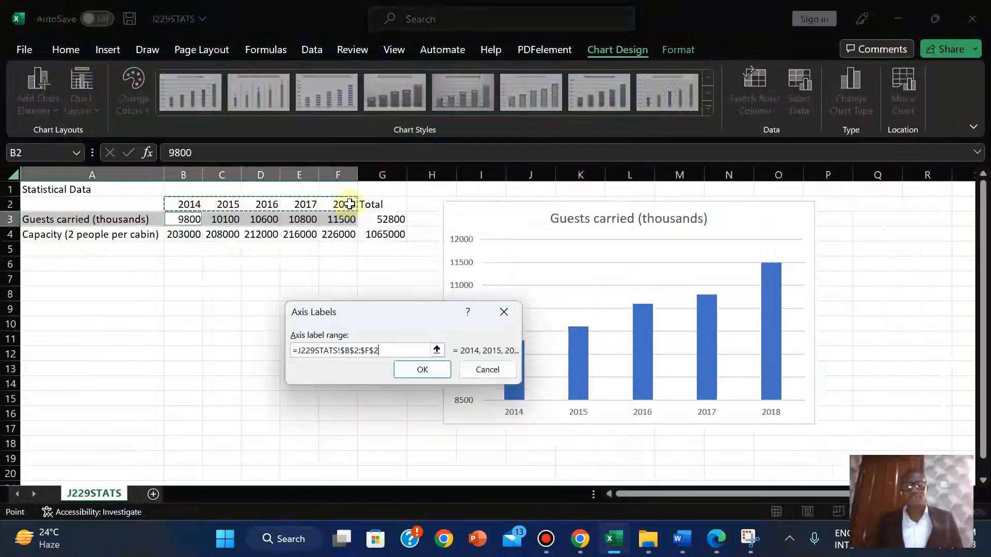
{"action": "left_click", "coordinate": [423, 375]}
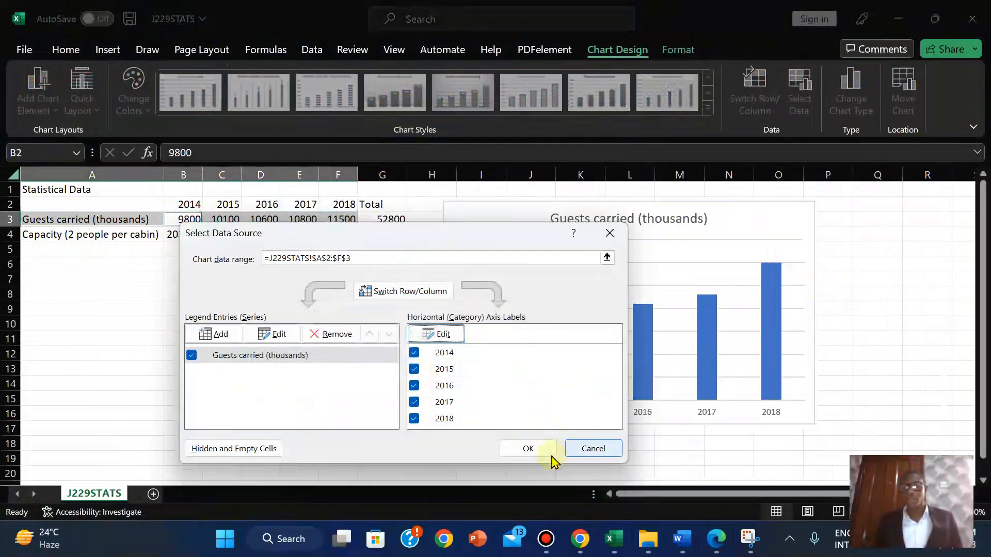
{"action": "left_click", "coordinate": [530, 452]}
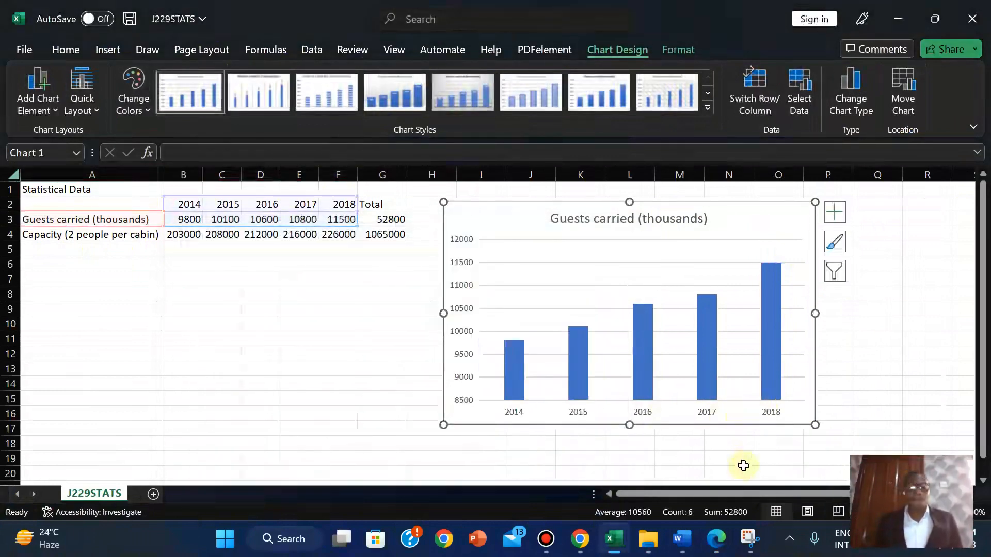
{"action": "left_click", "coordinate": [715, 539]}
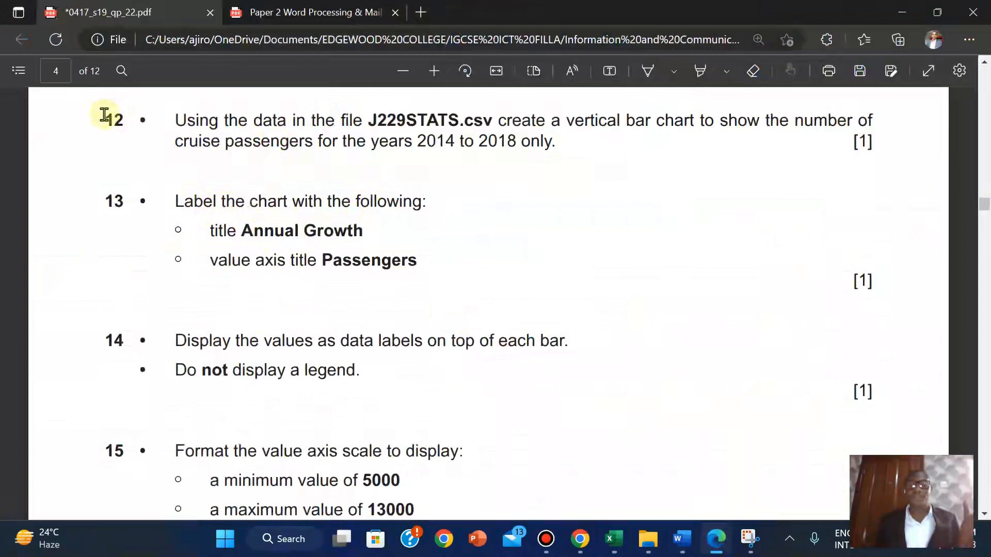
Highlight question 12 in yellow to mark it done
{"action": "left_click_drag", "start_coordinate": [104, 115], "coordinate": [881, 154]}
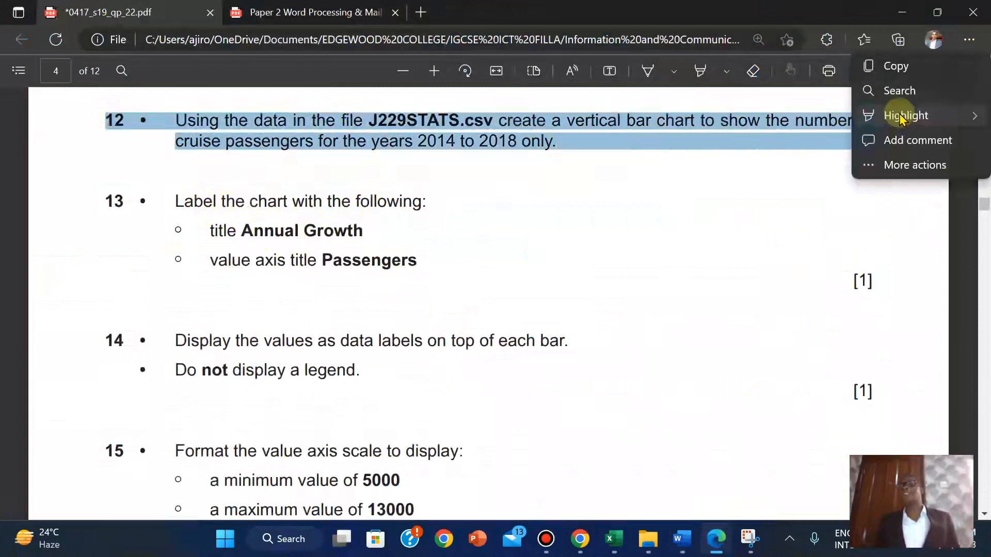
{"action": "mouse_move", "coordinate": [900, 118]}
{"action": "left_click", "coordinate": [794, 116]}
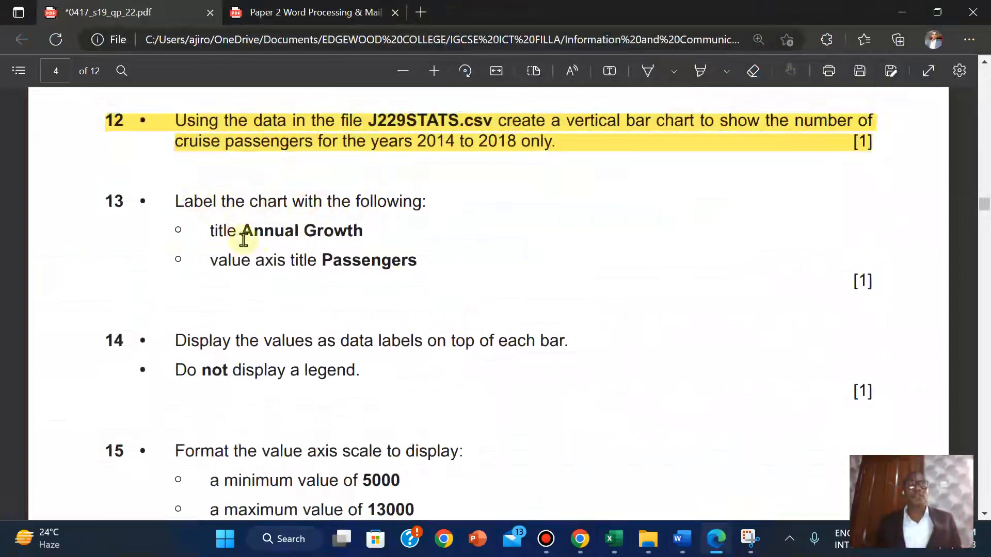
Copy the chart title text 'Annual Growth' from question 13
{"action": "left_click_drag", "start_coordinate": [245, 230], "coordinate": [368, 237]}
{"action": "mouse_move", "coordinate": [407, 102]}
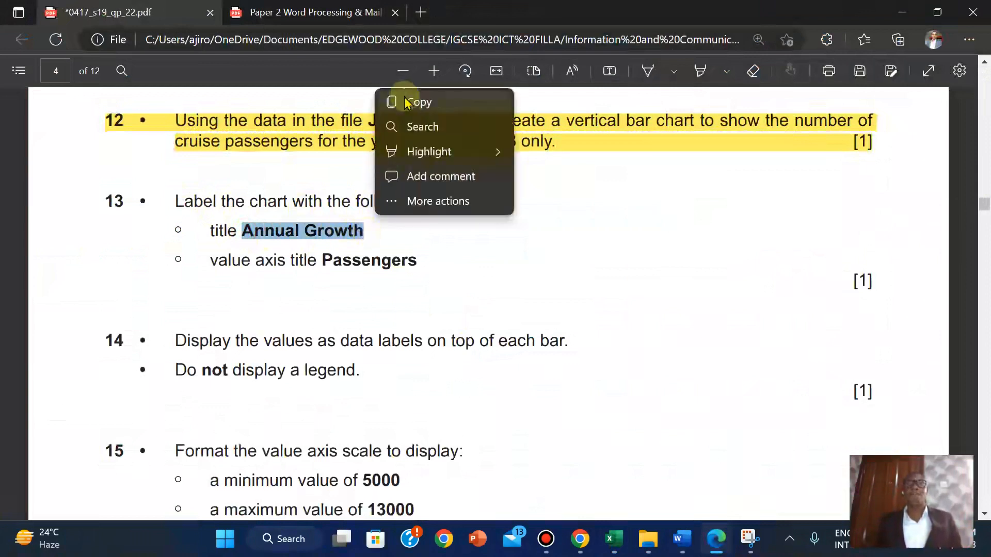
{"action": "left_click", "coordinate": [439, 103]}
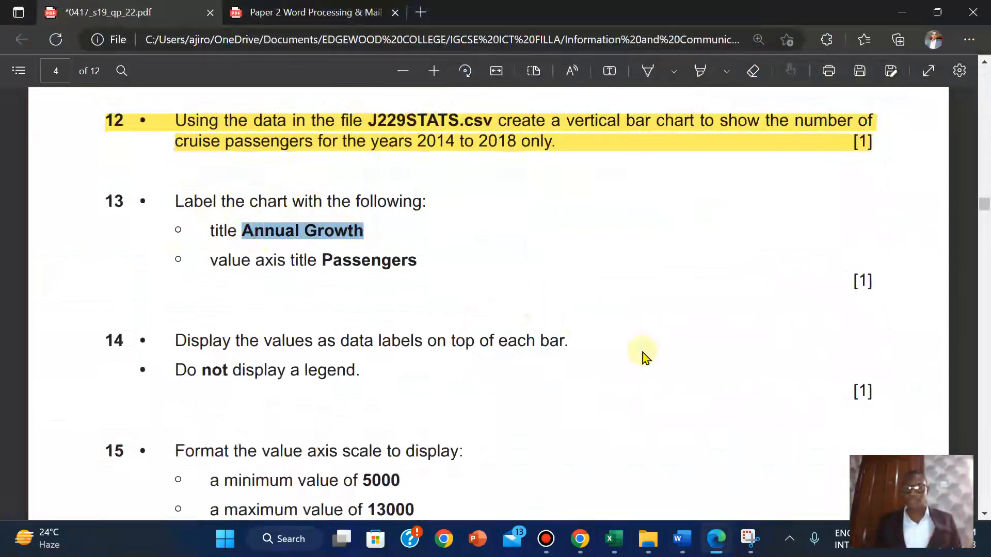
Replace the J229STATS chart title with the pasted text 'Annual Growth'
{"action": "mouse_move", "coordinate": [614, 539]}
{"action": "left_click", "coordinate": [670, 490]}
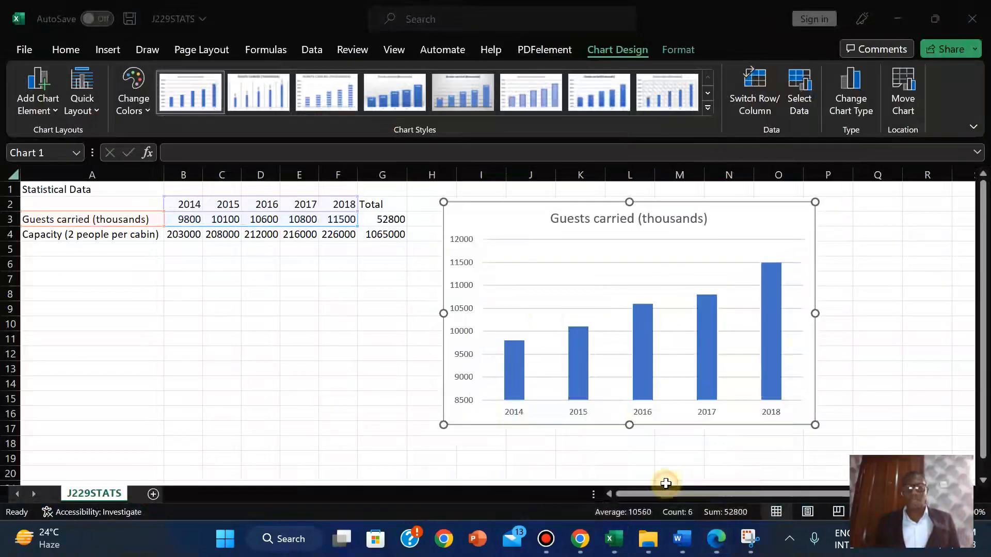
{"action": "left_click", "coordinate": [624, 218]}
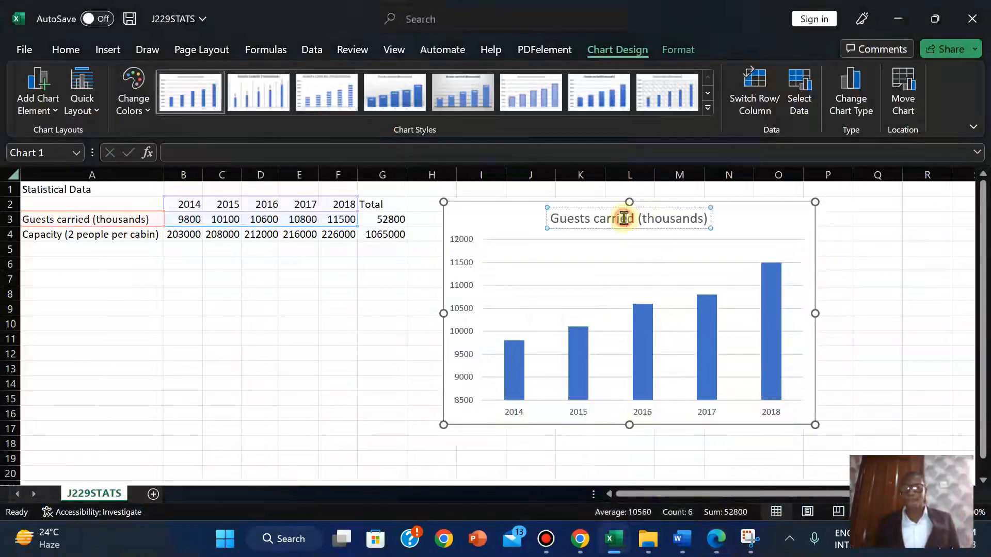
{"action": "right_click", "coordinate": [625, 217]}
{"action": "left_click", "coordinate": [574, 216]}
{"action": "triple_click", "coordinate": [574, 216]}
{"action": "right_click", "coordinate": [574, 217]}
{"action": "key", "text": "Escape"}
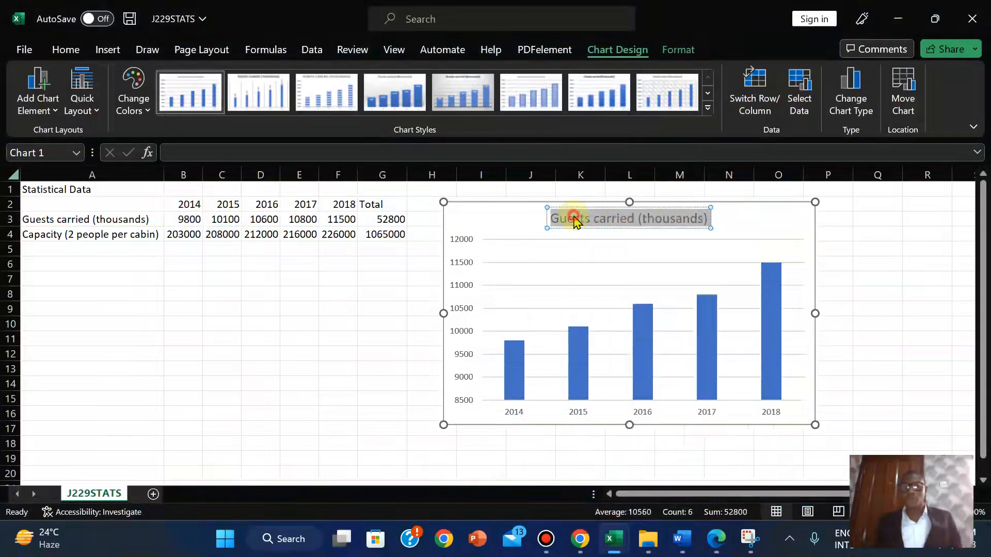
{"action": "key", "text": "ctrl+v"}
{"action": "left_click", "coordinate": [537, 215]}
Format the Annual Growth chart title bold with black font colour
{"action": "left_click", "coordinate": [649, 222]}
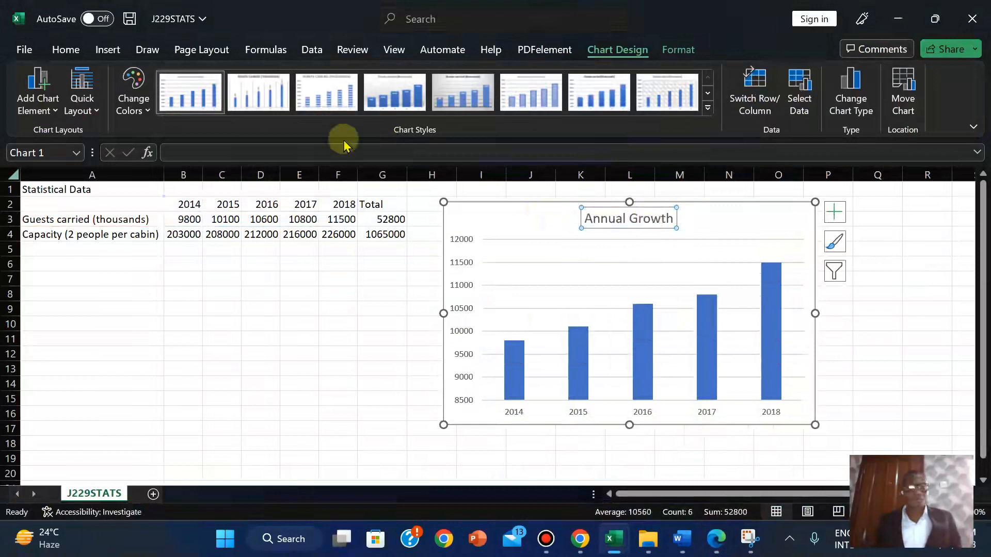
{"action": "left_click", "coordinate": [63, 50]}
{"action": "left_click", "coordinate": [145, 103]}
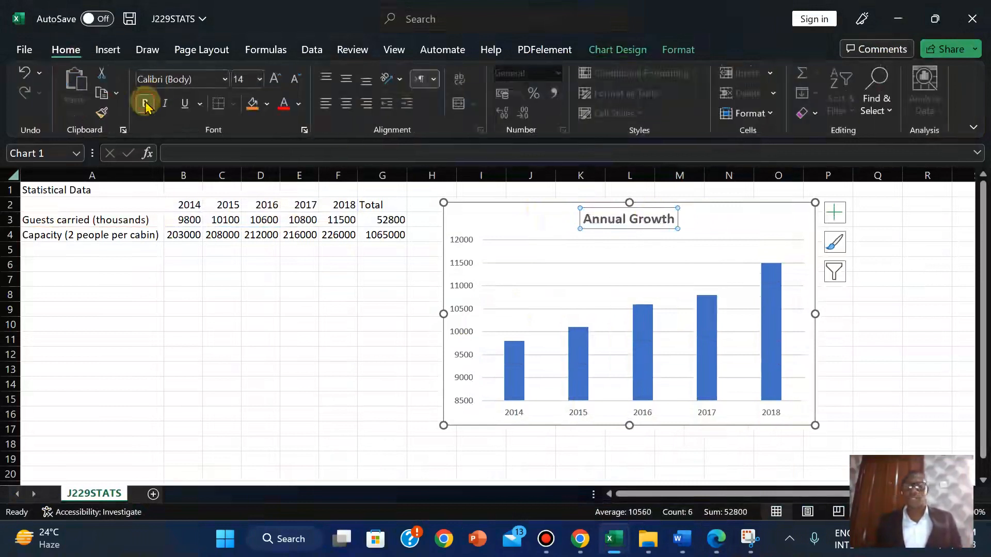
{"action": "left_click", "coordinate": [299, 104]}
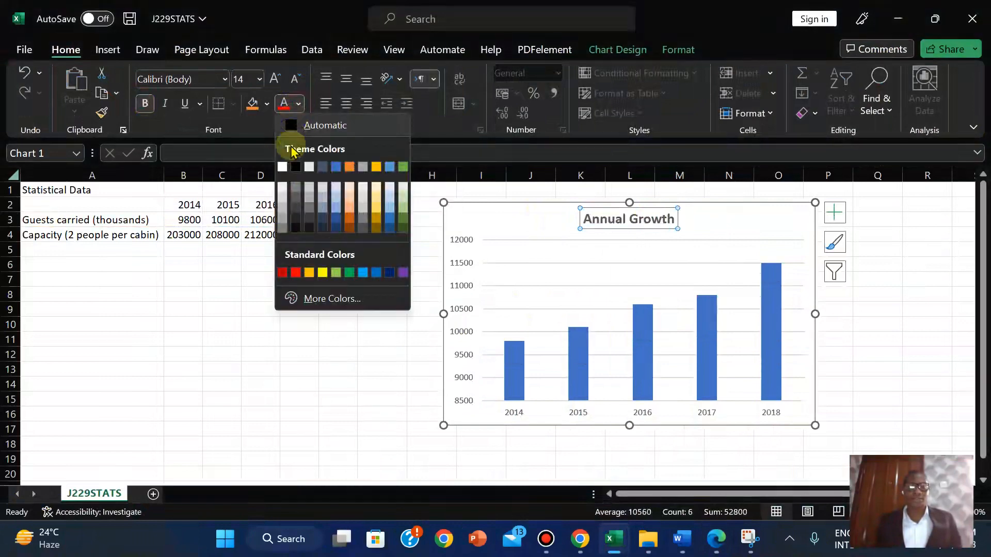
{"action": "left_click", "coordinate": [295, 164]}
{"action": "left_click", "coordinate": [383, 308]}
{"action": "left_click", "coordinate": [719, 230]}
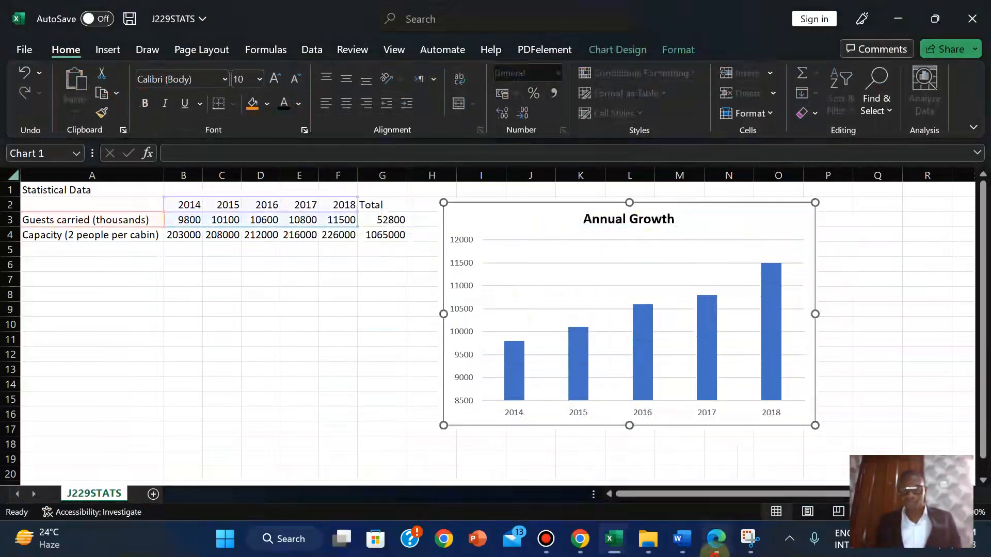
{"action": "left_click", "coordinate": [717, 539]}
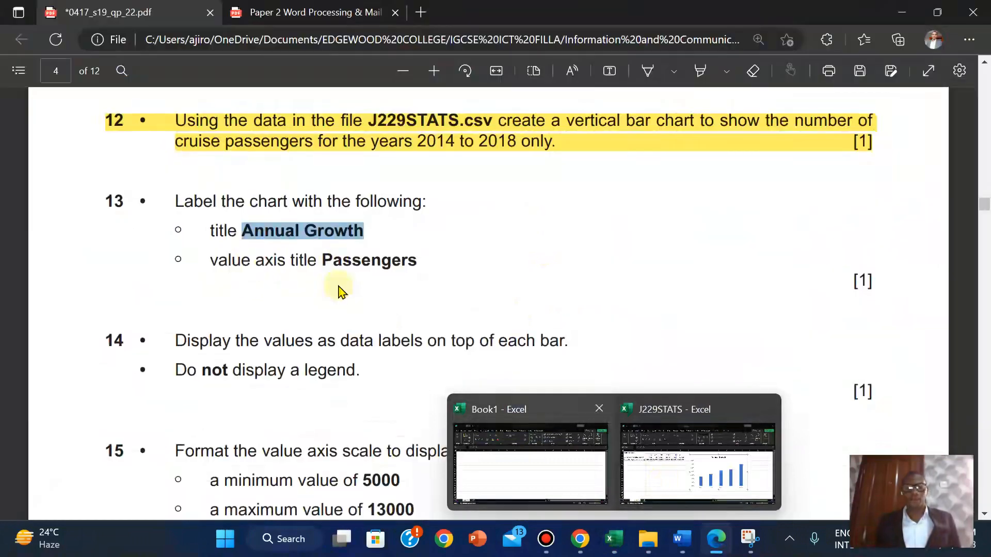
Copy 'Passengers' from question 13 and bring the J229STATS workbook back
{"action": "left_click_drag", "start_coordinate": [324, 259], "coordinate": [417, 260]}
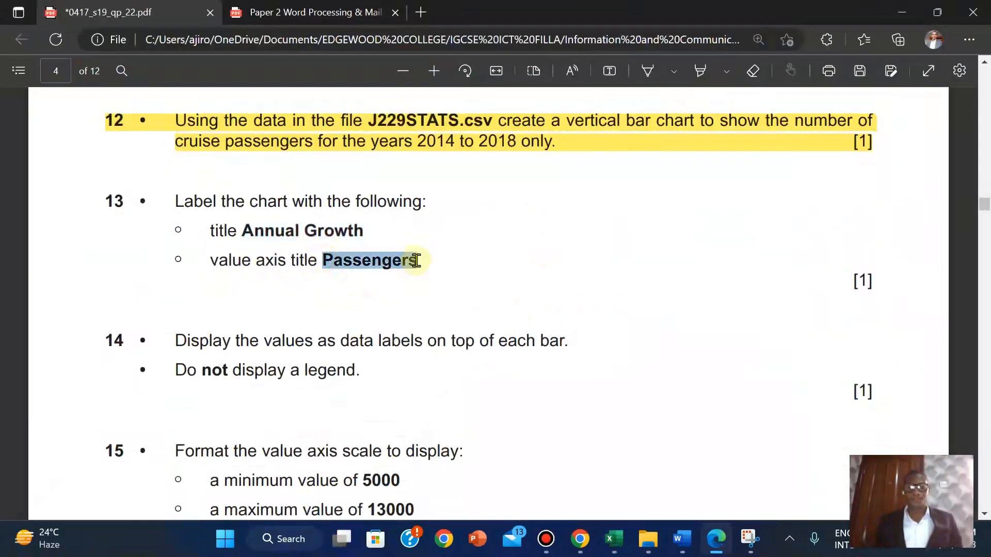
{"action": "mouse_move", "coordinate": [447, 131]}
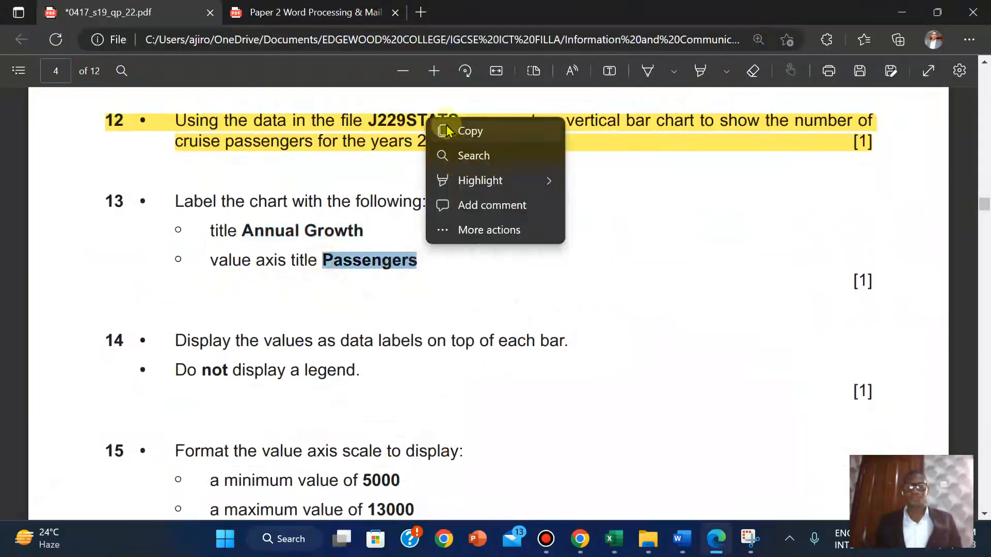
{"action": "left_click", "coordinate": [488, 131]}
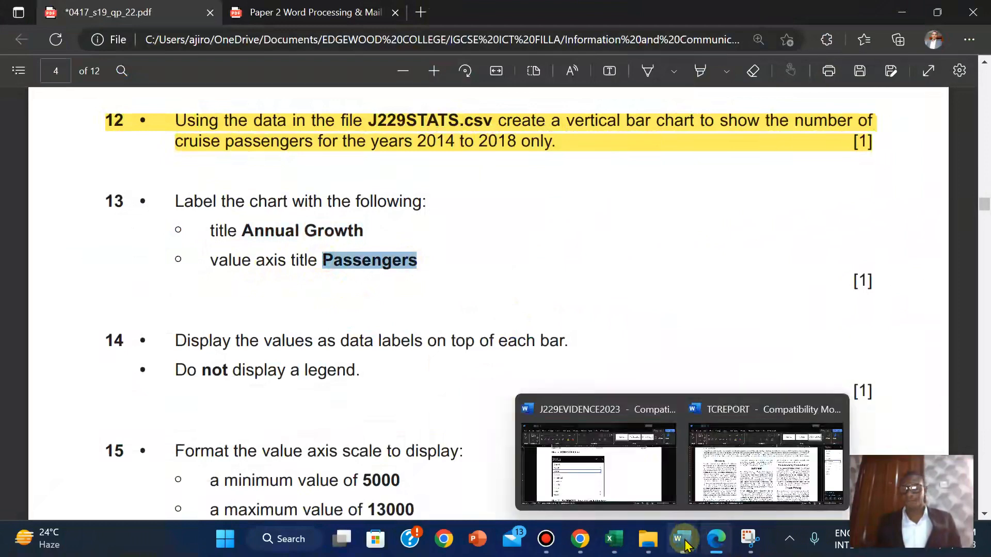
{"action": "mouse_move", "coordinate": [611, 539]}
{"action": "left_click", "coordinate": [666, 479]}
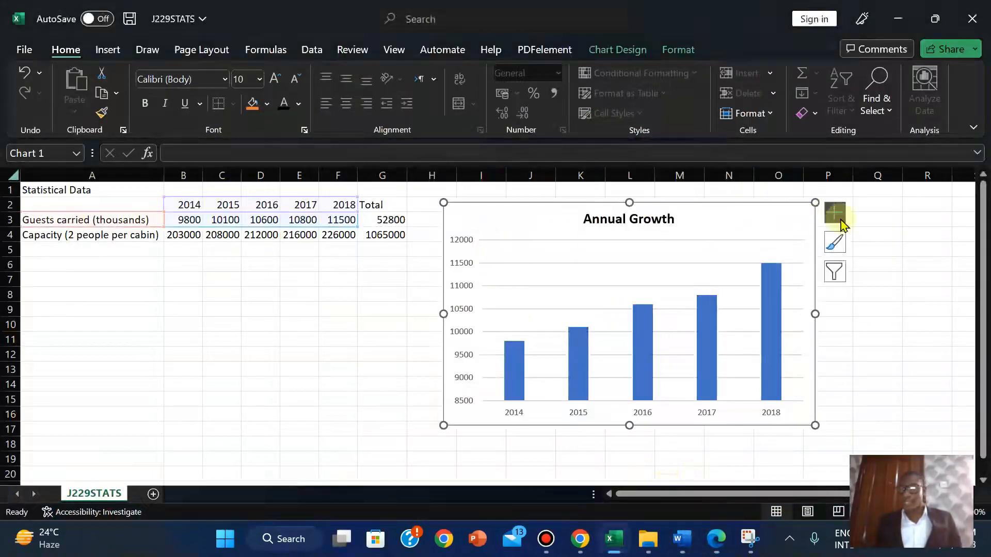
Add a Primary Vertical axis title to the Annual Growth chart and paste 'Passengers' into it
{"action": "left_click", "coordinate": [823, 213]}
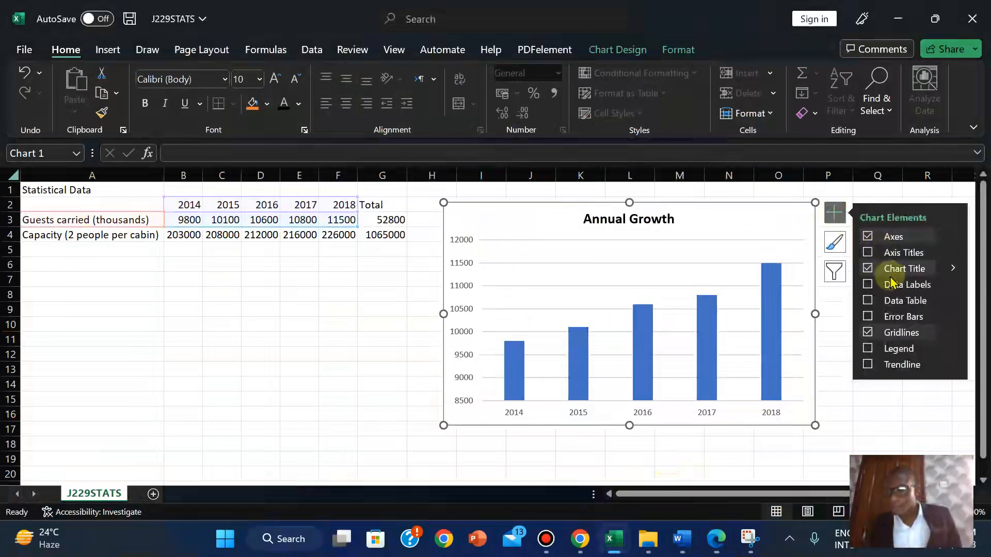
{"action": "left_click", "coordinate": [952, 252]}
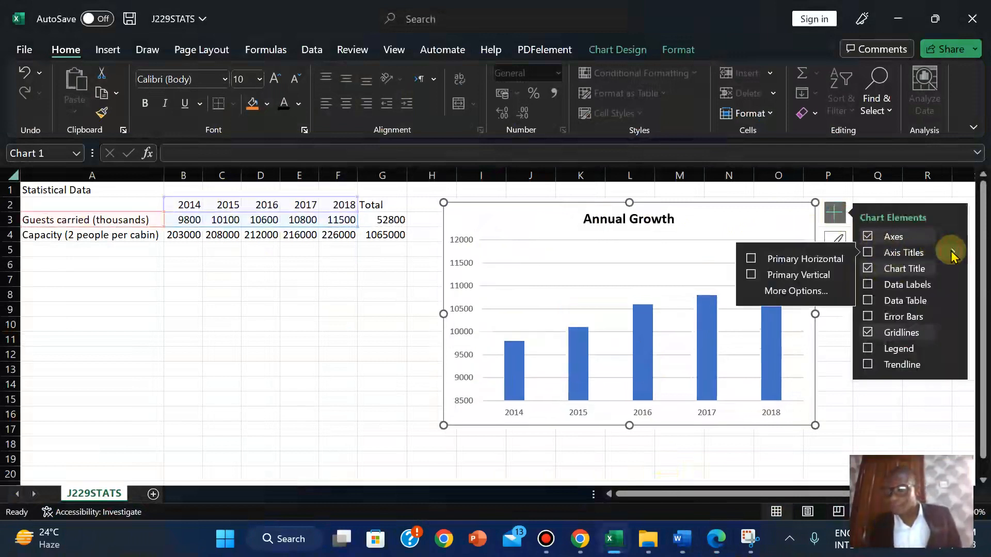
{"action": "left_click", "coordinate": [807, 276]}
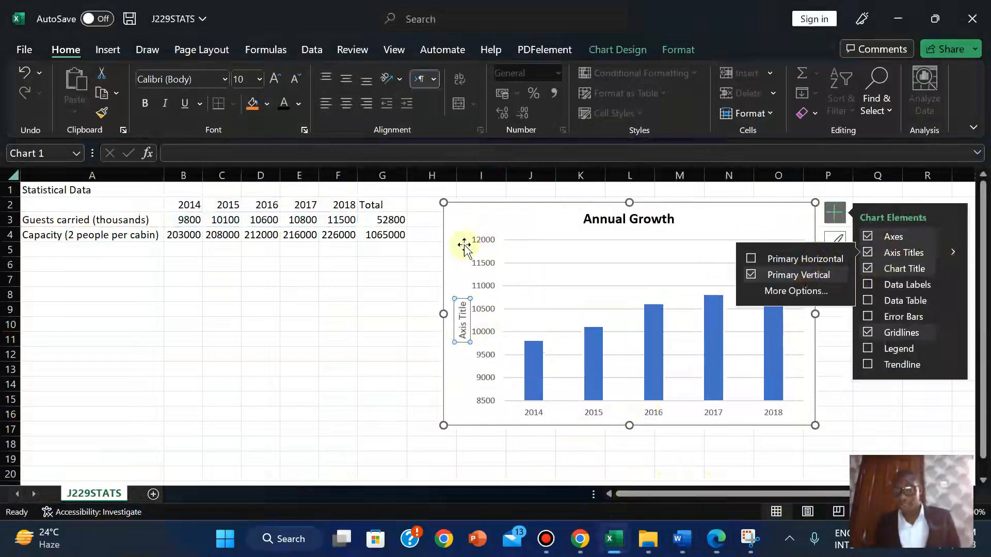
{"action": "double_click", "coordinate": [463, 329]}
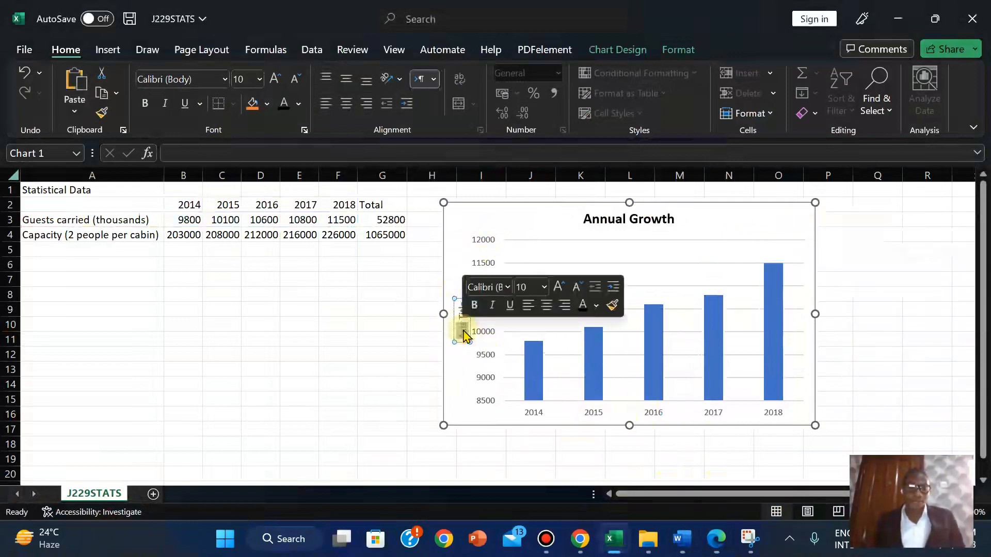
{"action": "key", "text": "ctrl+v"}
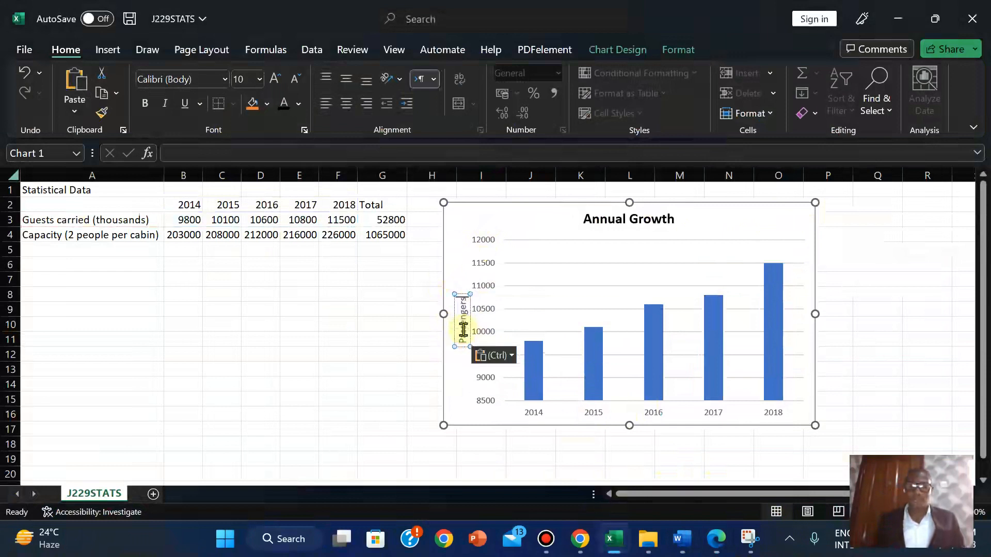
{"action": "left_click", "coordinate": [404, 334]}
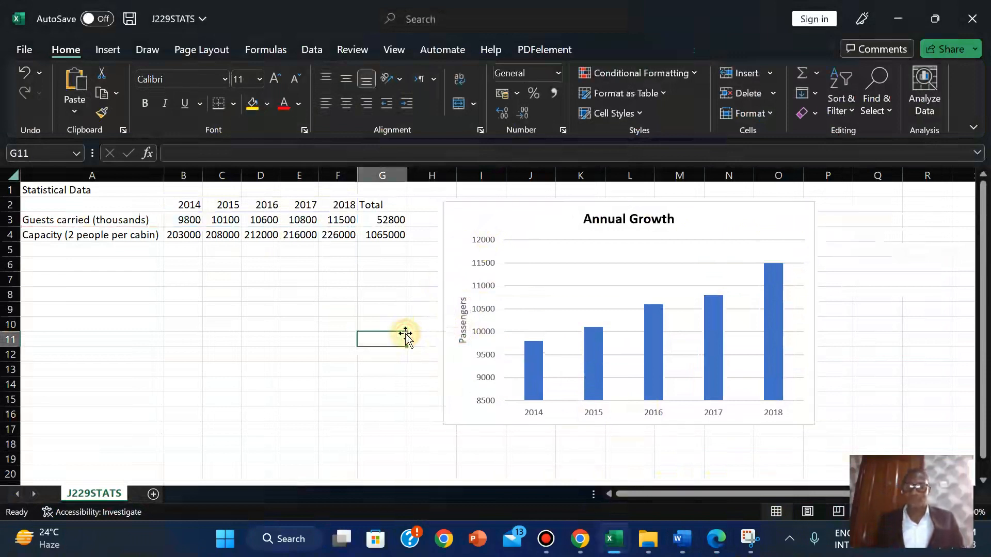
{"action": "left_click", "coordinate": [461, 322]}
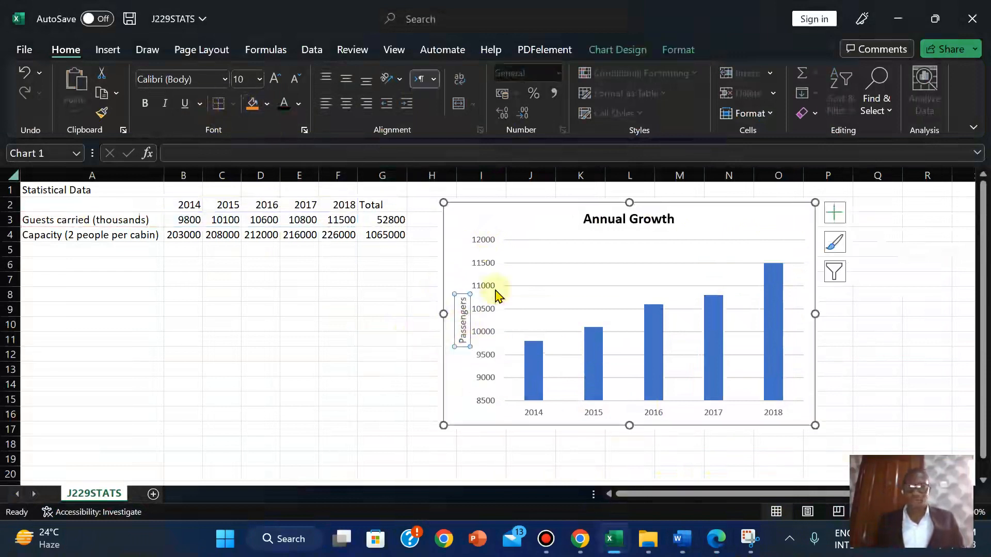
{"action": "left_click", "coordinate": [402, 393]}
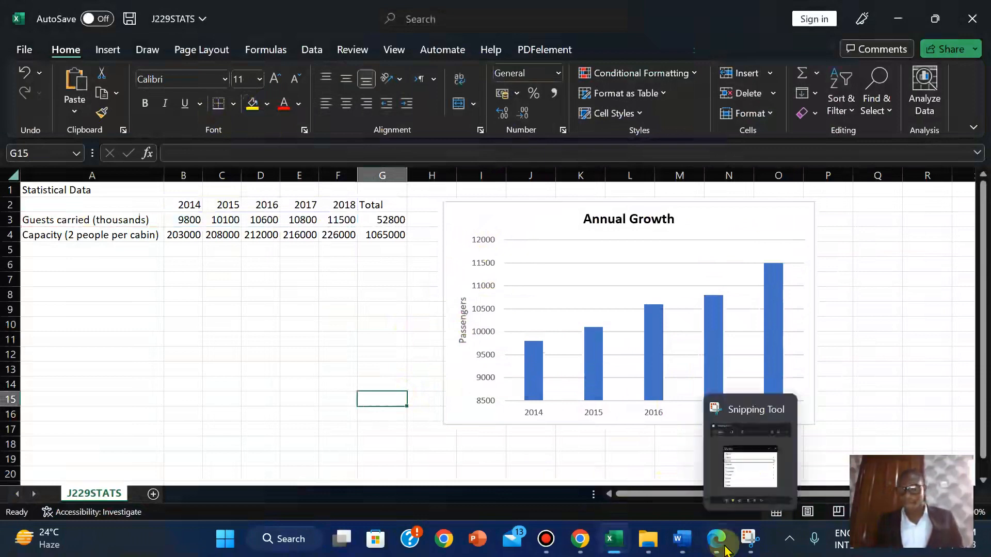
Check the exam question paper, then return to the J229STATS workbook
{"action": "left_click", "coordinate": [723, 546]}
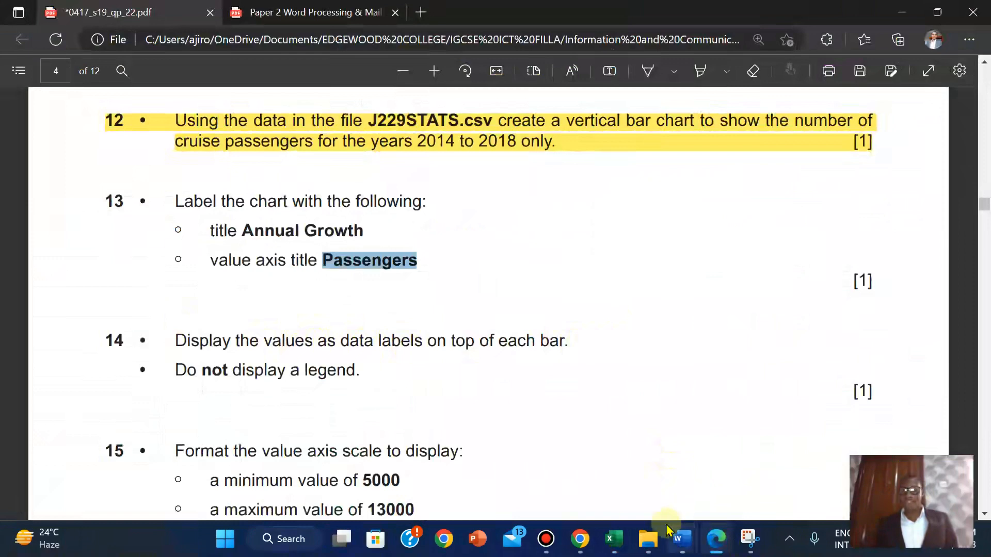
{"action": "mouse_move", "coordinate": [614, 536]}
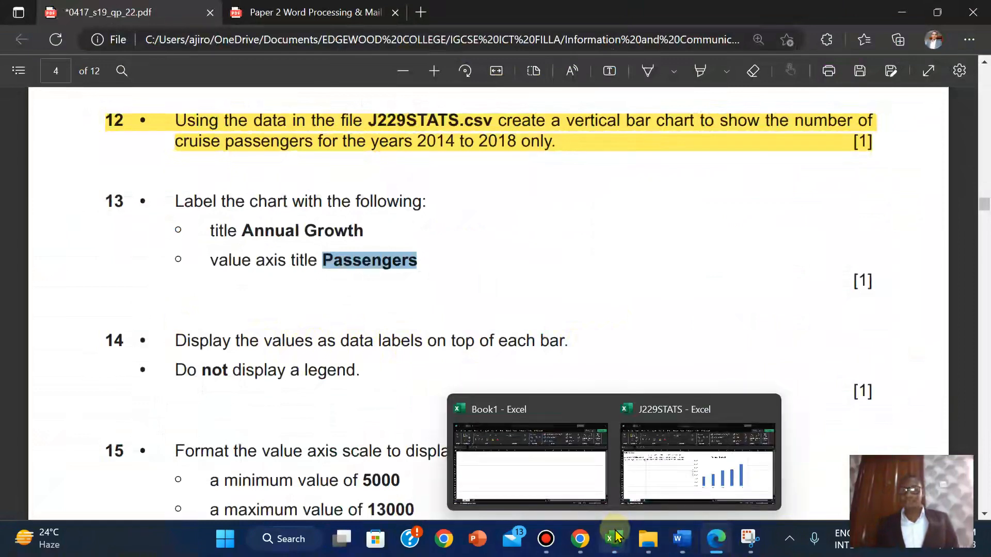
{"action": "left_click", "coordinate": [663, 472]}
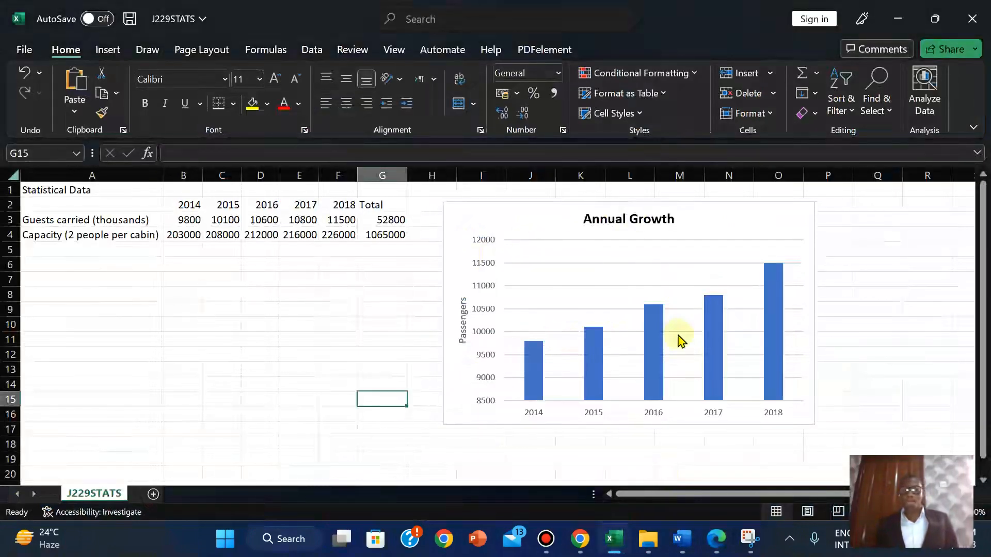
Add data labels showing each year's passenger value, 9800 to 11500, on the bars
{"action": "left_click", "coordinate": [532, 371]}
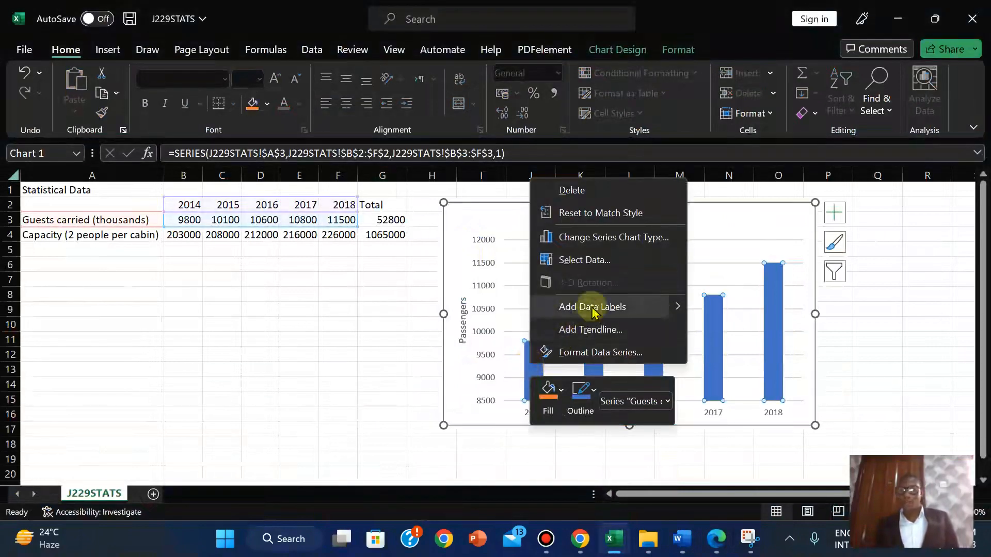
{"action": "mouse_move", "coordinate": [680, 309]}
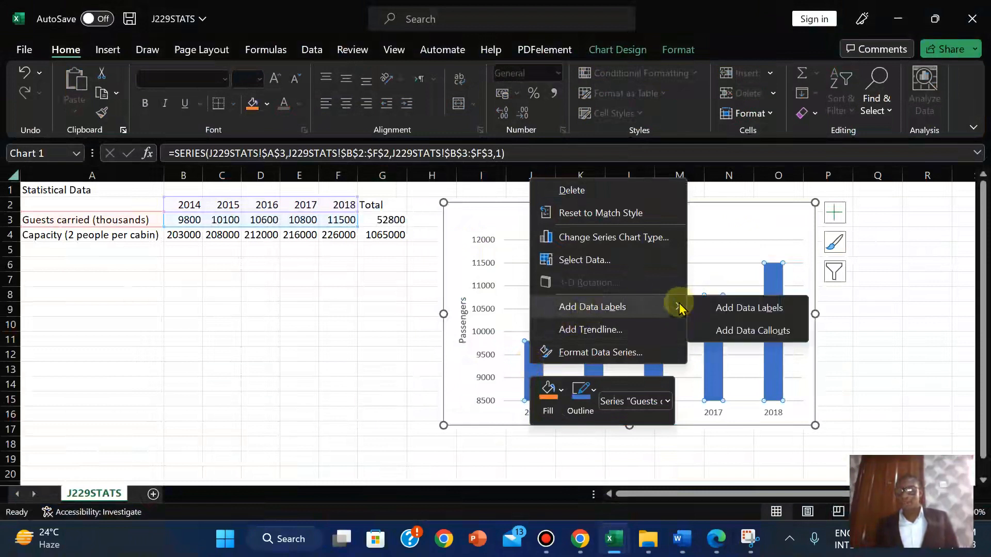
{"action": "left_click", "coordinate": [737, 309]}
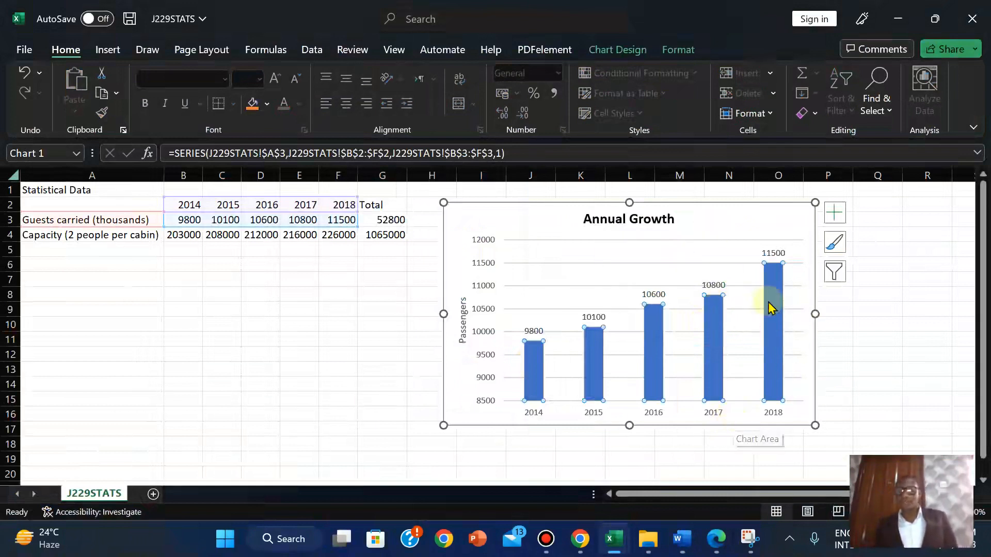
{"action": "left_click", "coordinate": [364, 318]}
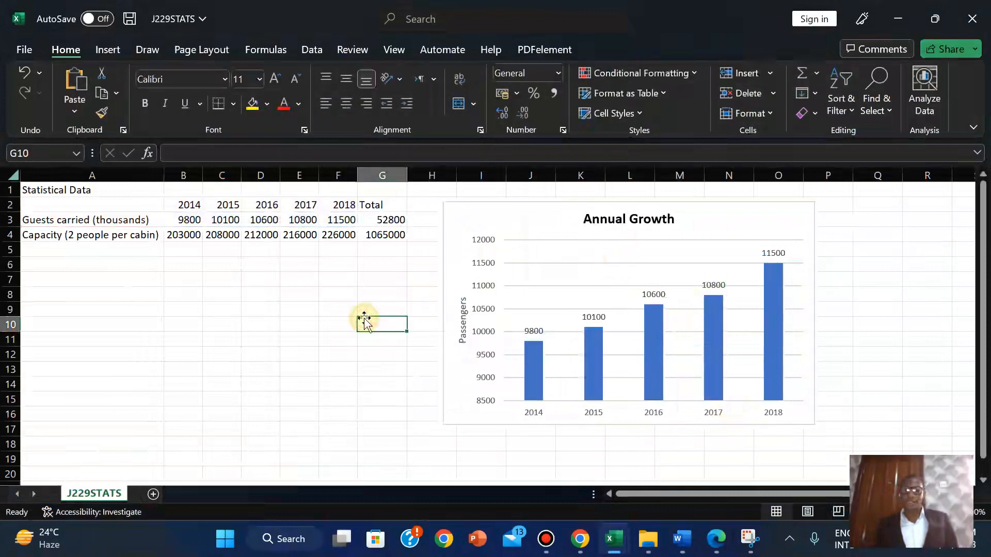
{"action": "left_click", "coordinate": [716, 539]}
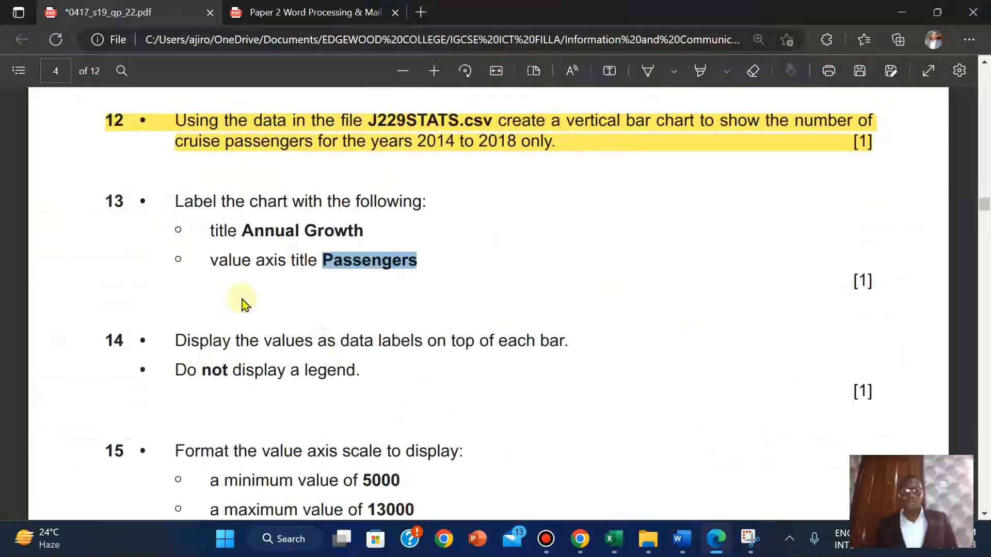
Highlight question 13 of the exam PDF in yellow
{"action": "left_click_drag", "start_coordinate": [101, 201], "coordinate": [891, 275]}
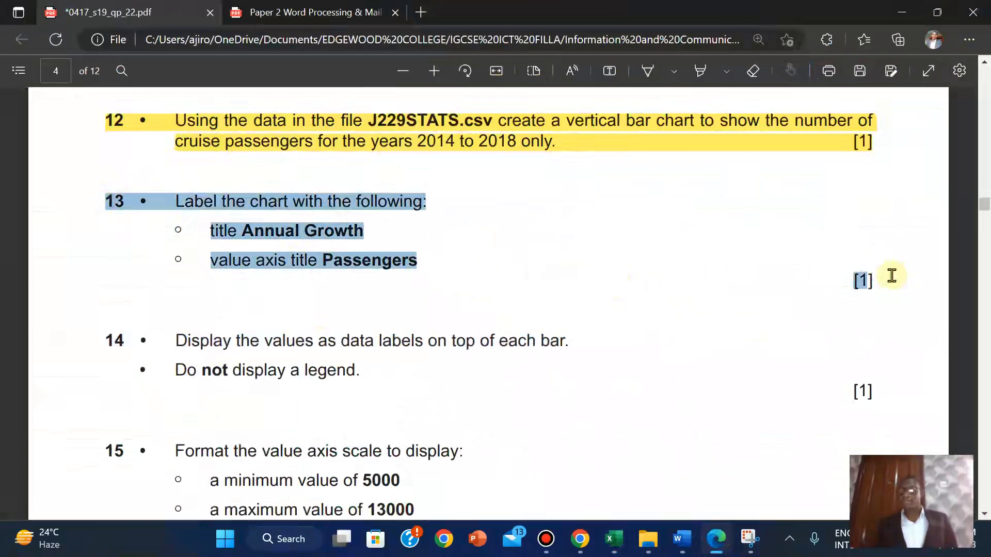
{"action": "right_click", "coordinate": [862, 281]}
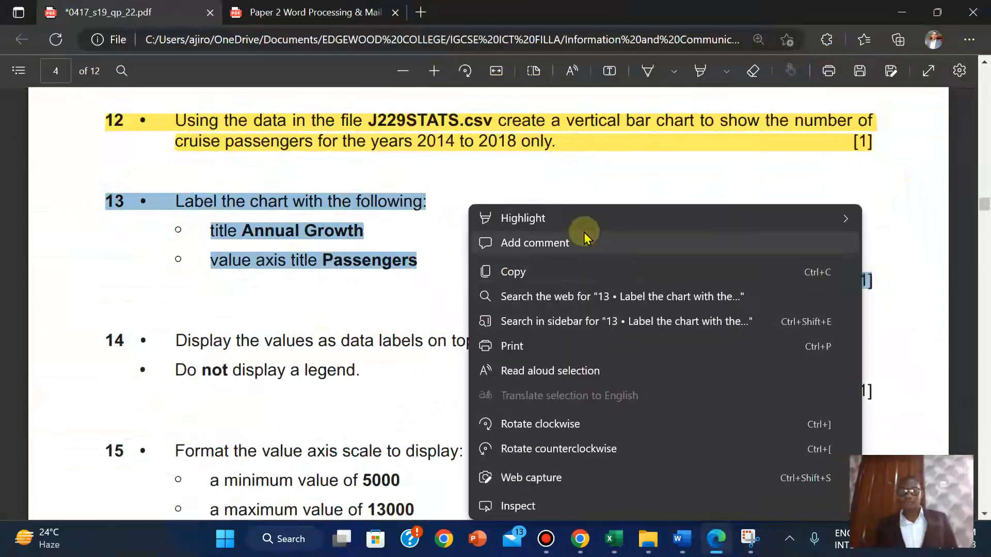
{"action": "mouse_move", "coordinate": [568, 222]}
{"action": "left_click", "coordinate": [881, 218]}
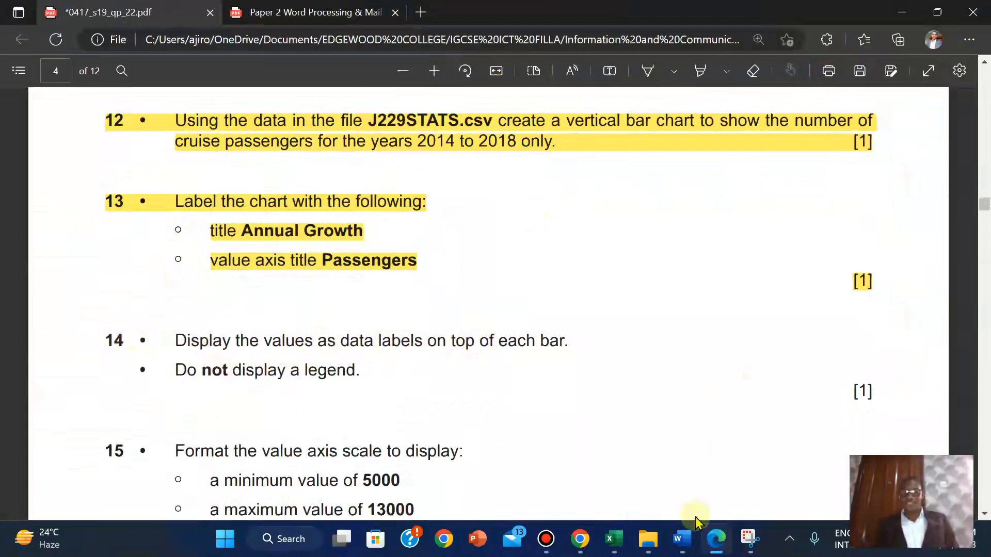
{"action": "mouse_move", "coordinate": [613, 538]}
{"action": "left_click", "coordinate": [642, 481]}
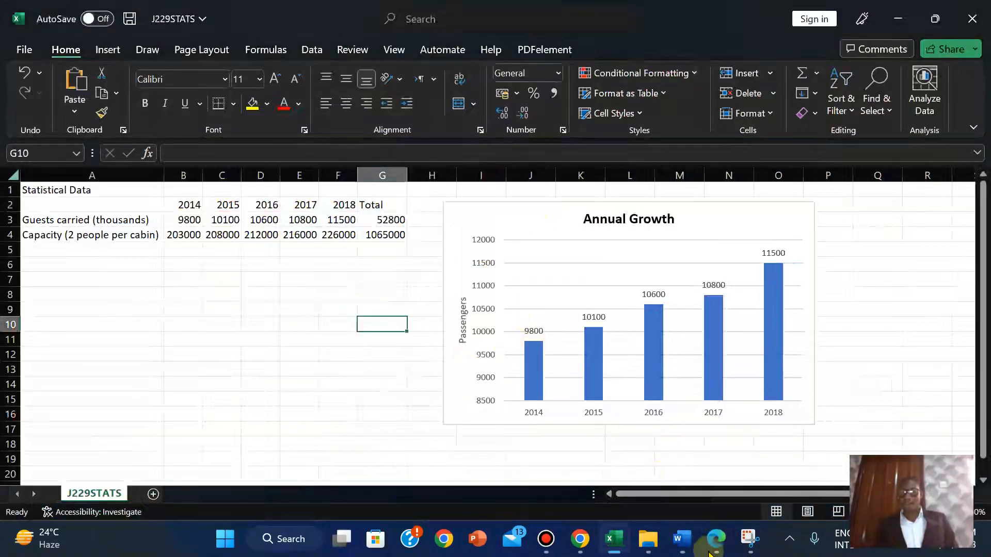
{"action": "left_click", "coordinate": [716, 538]}
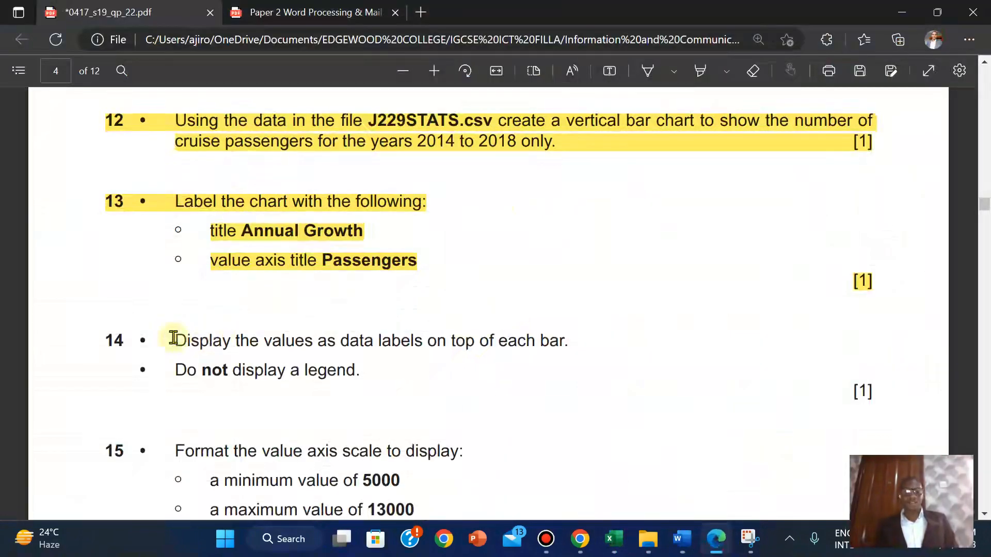
Highlight question 14 in yellow, then bring back the J229STATS workbook
{"action": "left_click_drag", "start_coordinate": [102, 336], "coordinate": [872, 390]}
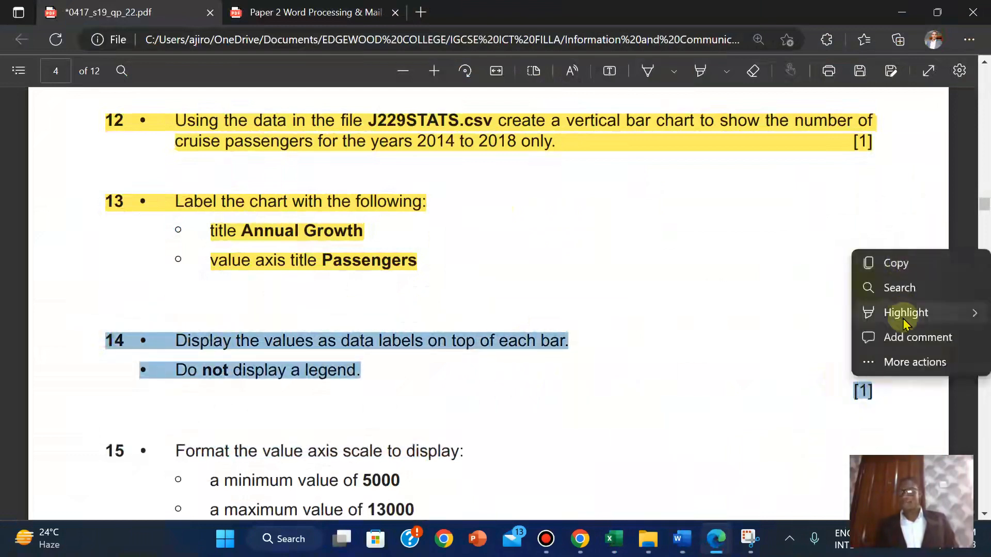
{"action": "mouse_move", "coordinate": [904, 321]}
{"action": "left_click", "coordinate": [774, 313]}
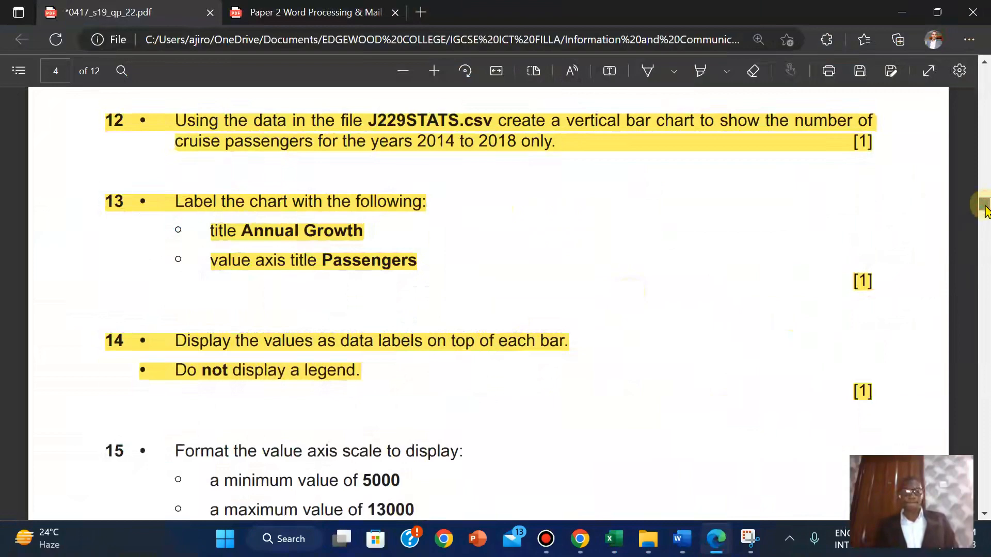
{"action": "scroll", "coordinate": [985, 210], "scroll_direction": "down", "scroll_amount": 3}
{"action": "scroll", "coordinate": [985, 211], "scroll_direction": "down", "scroll_amount": 2}
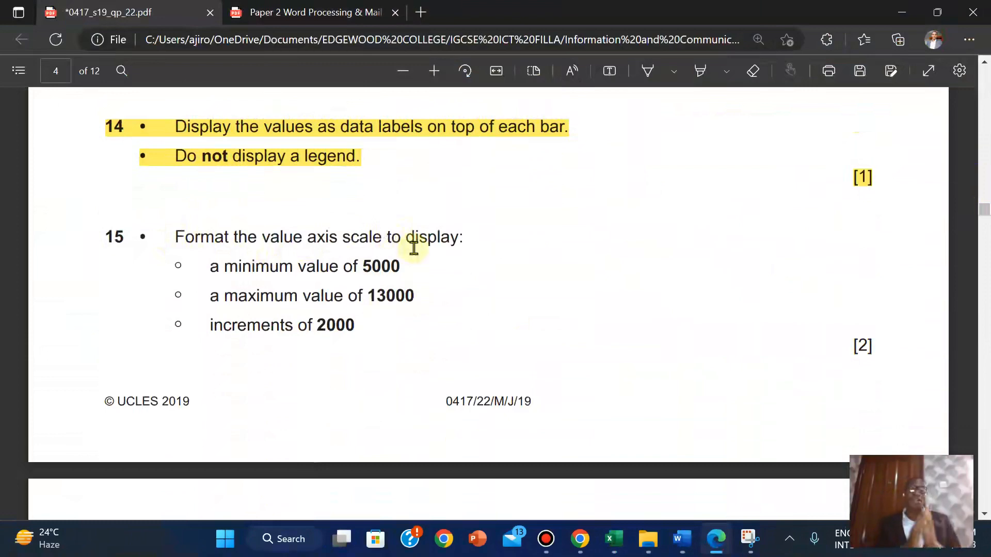
{"action": "mouse_move", "coordinate": [620, 543]}
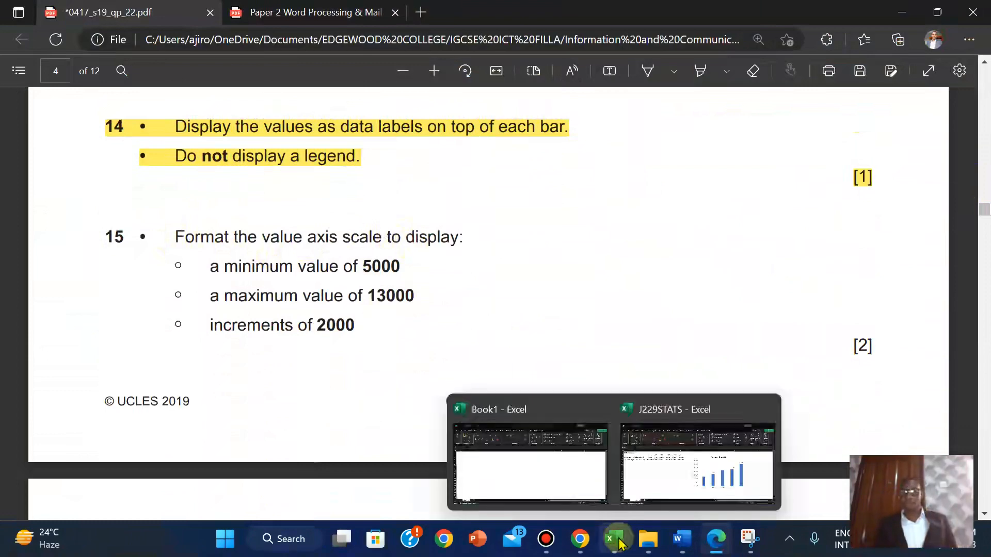
{"action": "left_click", "coordinate": [693, 464]}
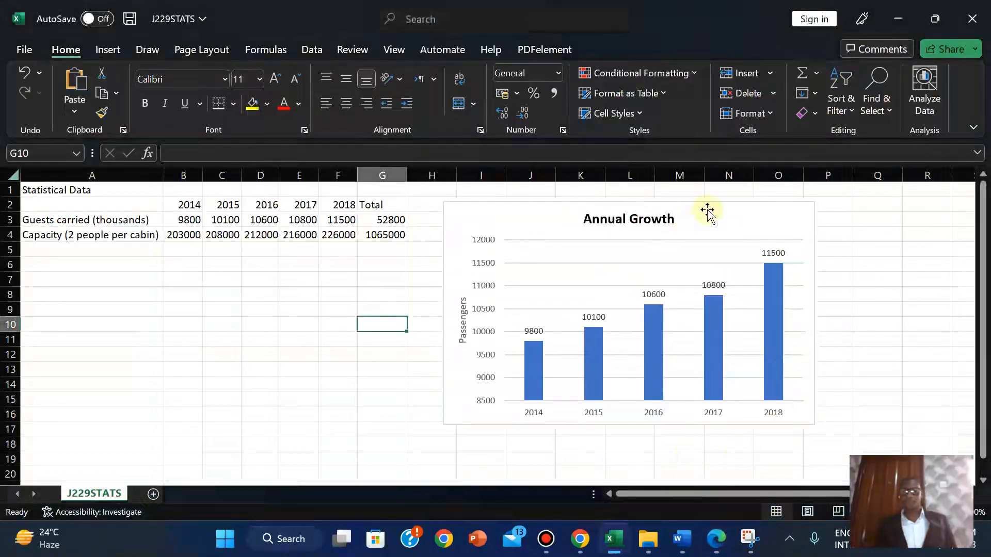
Open the Annual Growth chart's chart area formatting settings
{"action": "left_click", "coordinate": [707, 211]}
{"action": "right_click", "coordinate": [706, 211]}
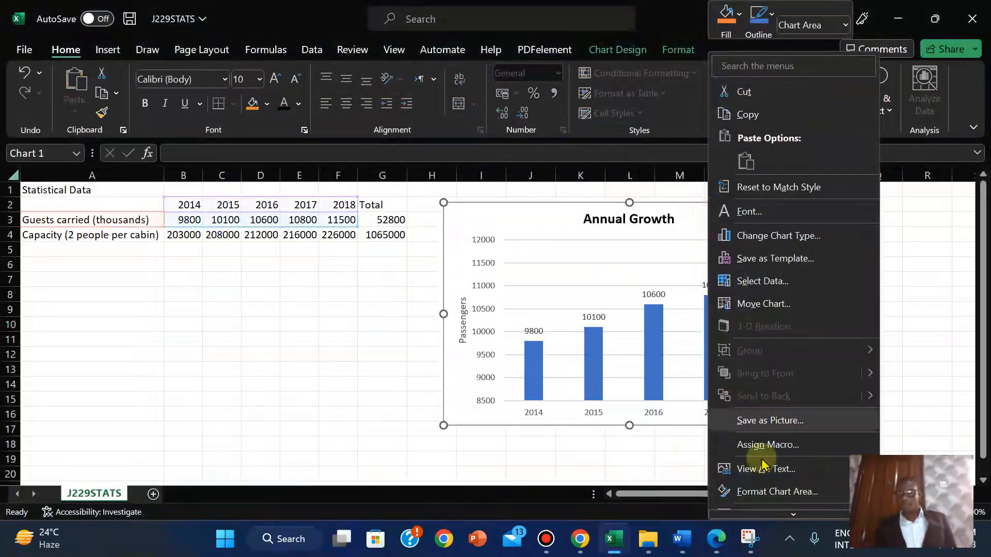
{"action": "left_click", "coordinate": [760, 495]}
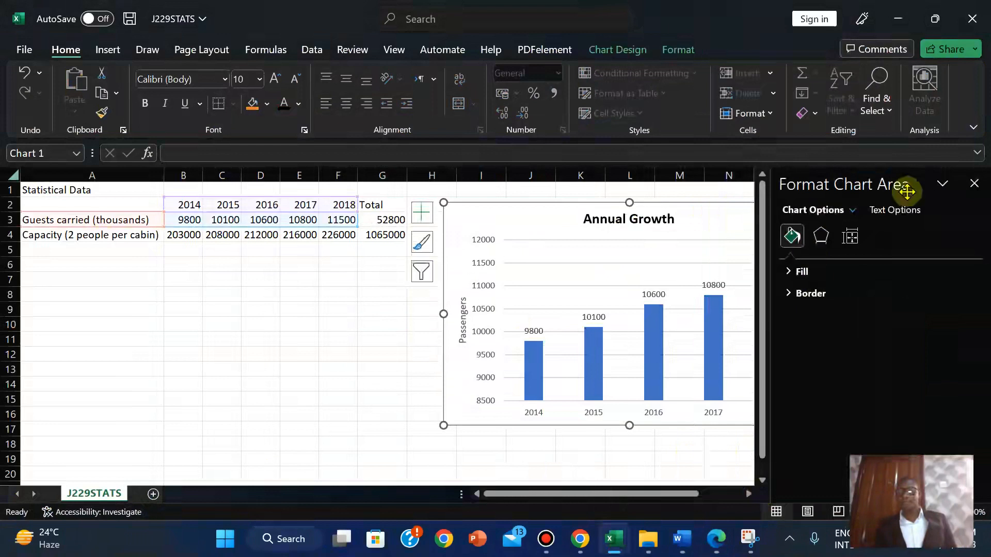
{"action": "left_click", "coordinate": [974, 183]}
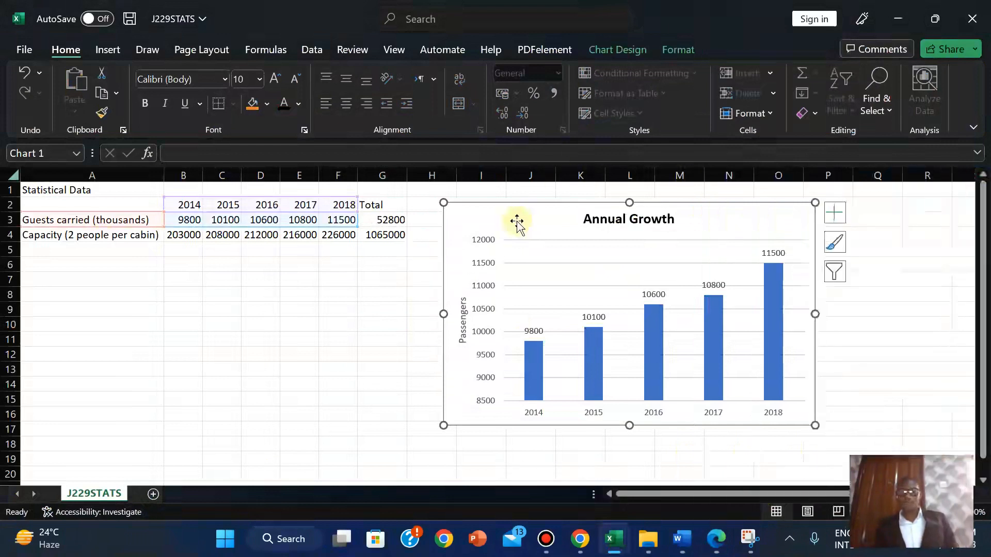
{"action": "right_click", "coordinate": [491, 211]}
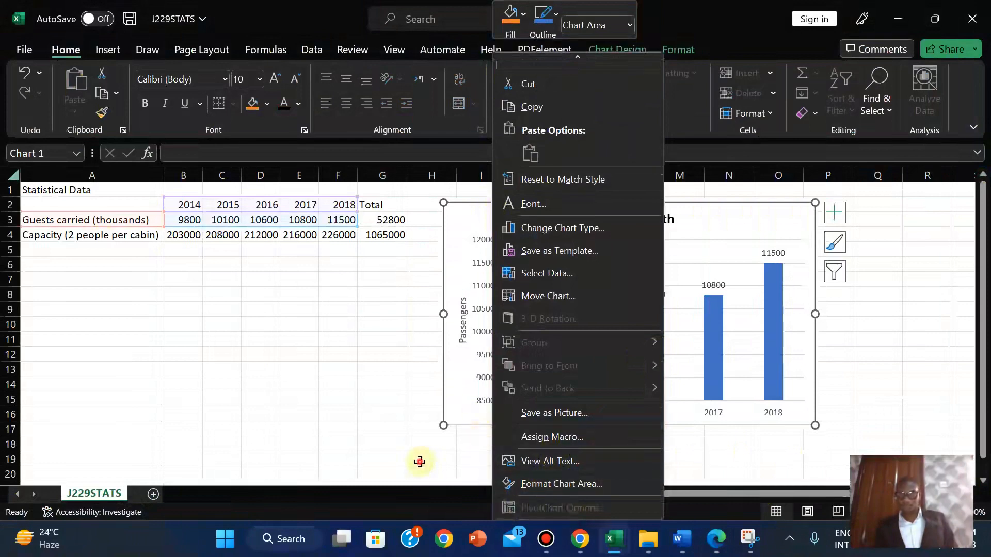
{"action": "left_click", "coordinate": [752, 197]}
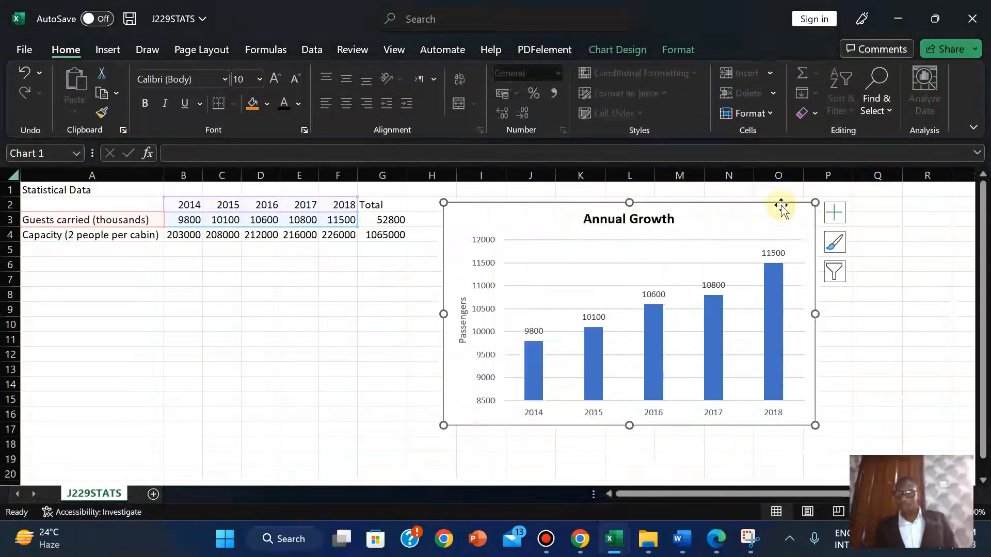
{"action": "right_click", "coordinate": [750, 214]}
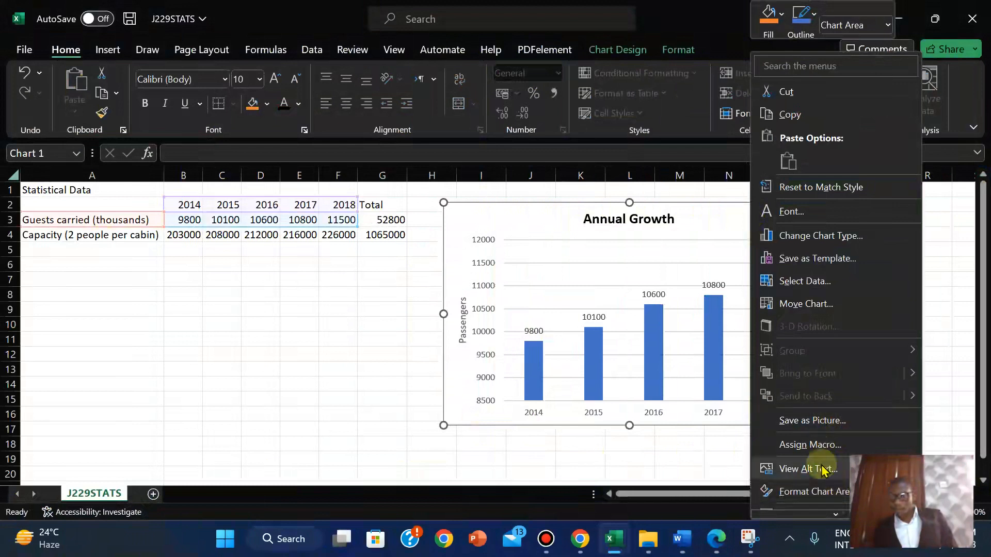
{"action": "mouse_move", "coordinate": [835, 515]}
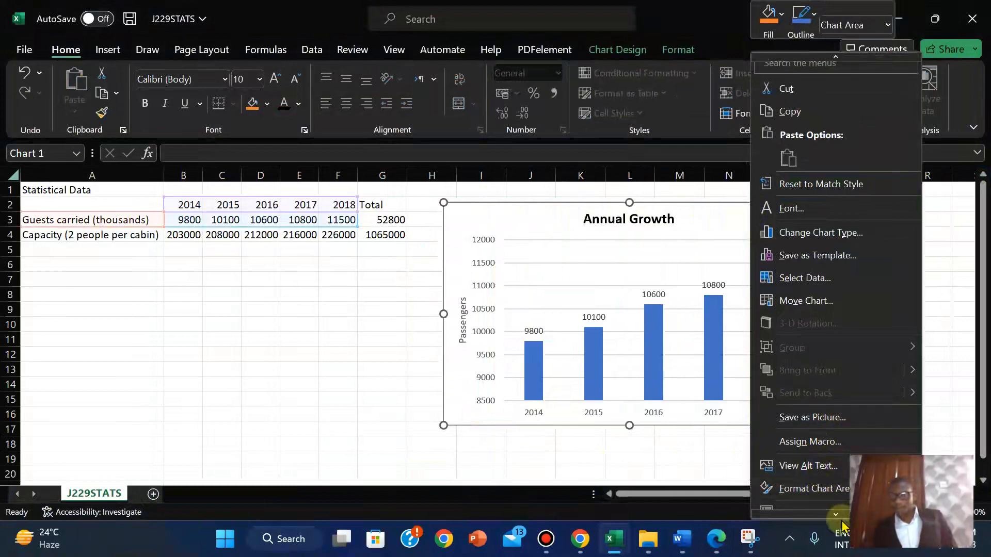
{"action": "left_click", "coordinate": [815, 483]}
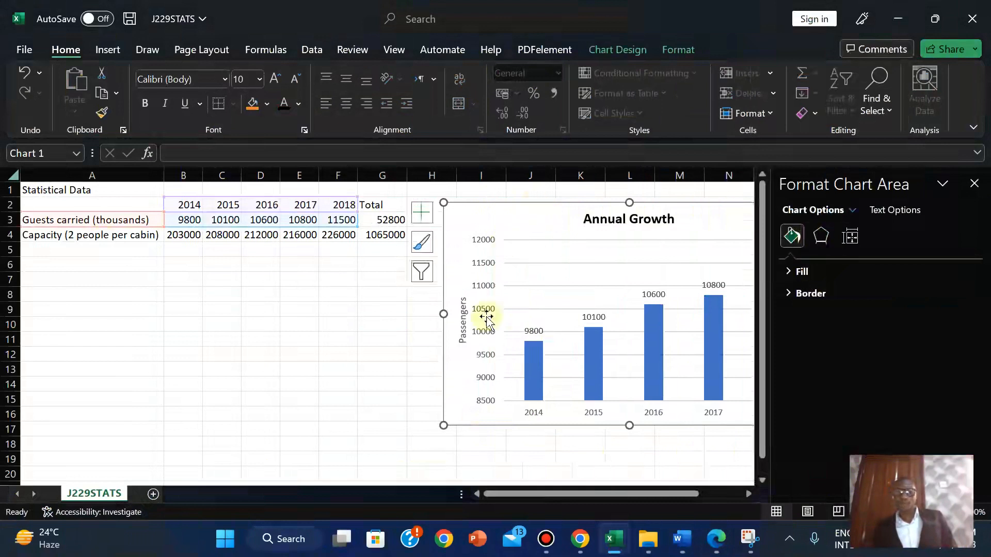
View the vertical axis bounds, 8500 to 12000 in steps of 500, then return to the exam PDF
{"action": "left_click", "coordinate": [481, 401]}
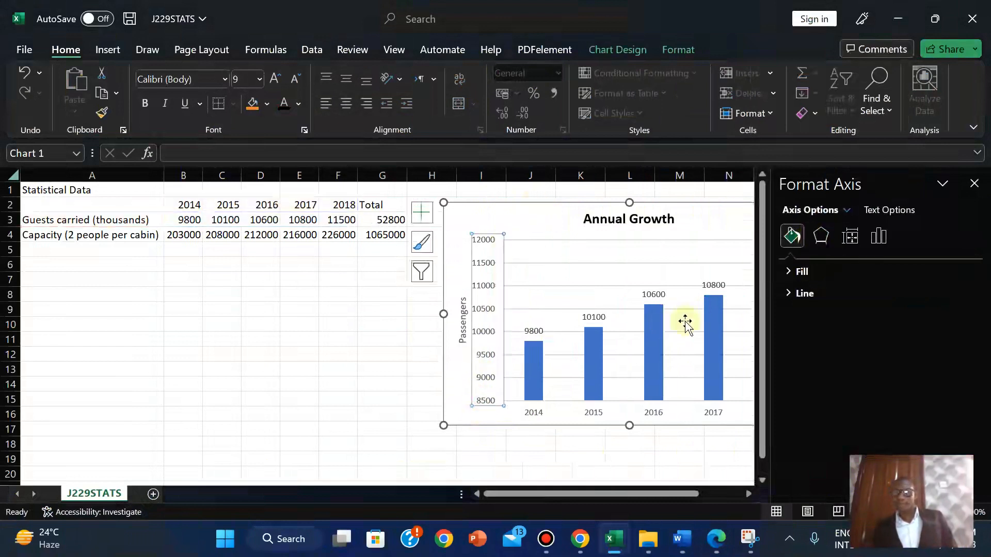
{"action": "left_click", "coordinate": [974, 183]}
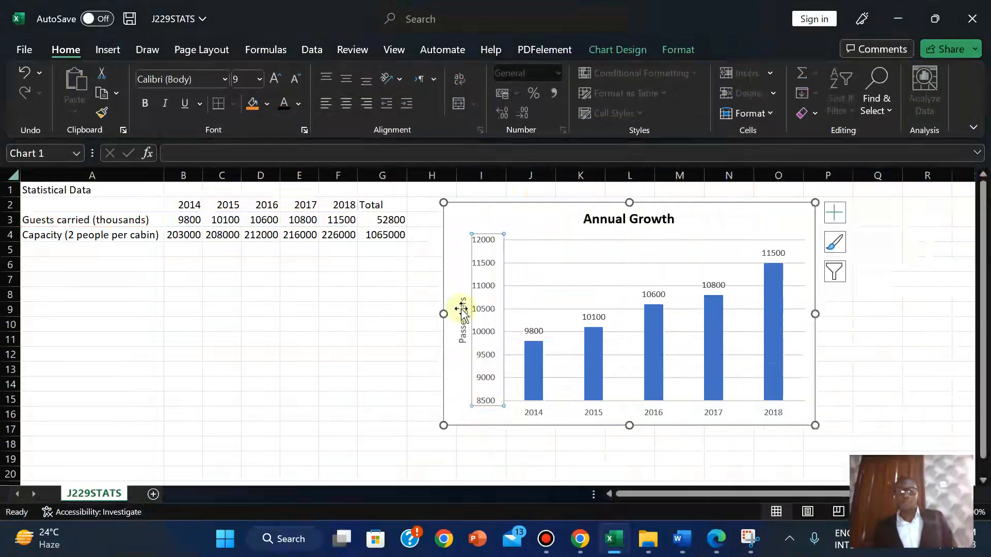
{"action": "right_click", "coordinate": [483, 406]}
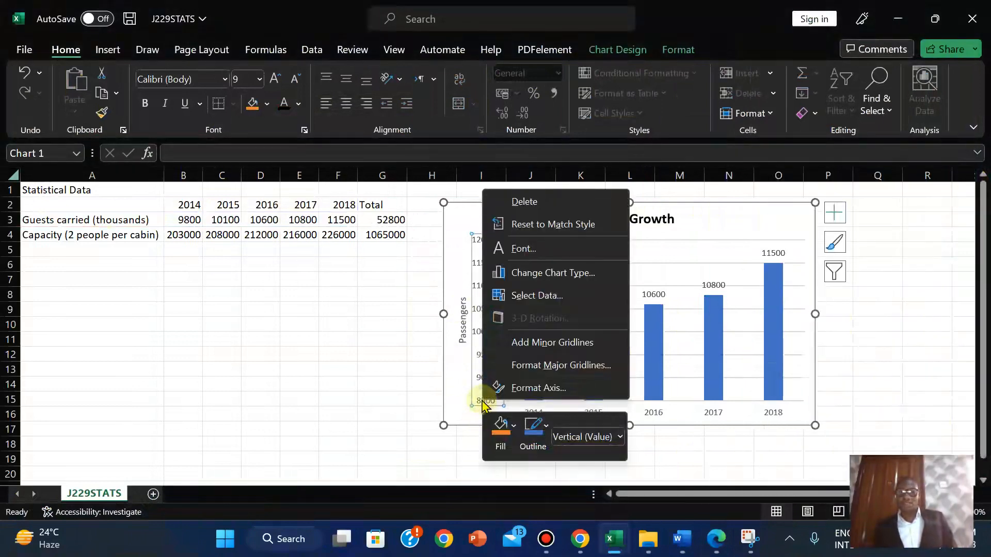
{"action": "left_click", "coordinate": [517, 387]}
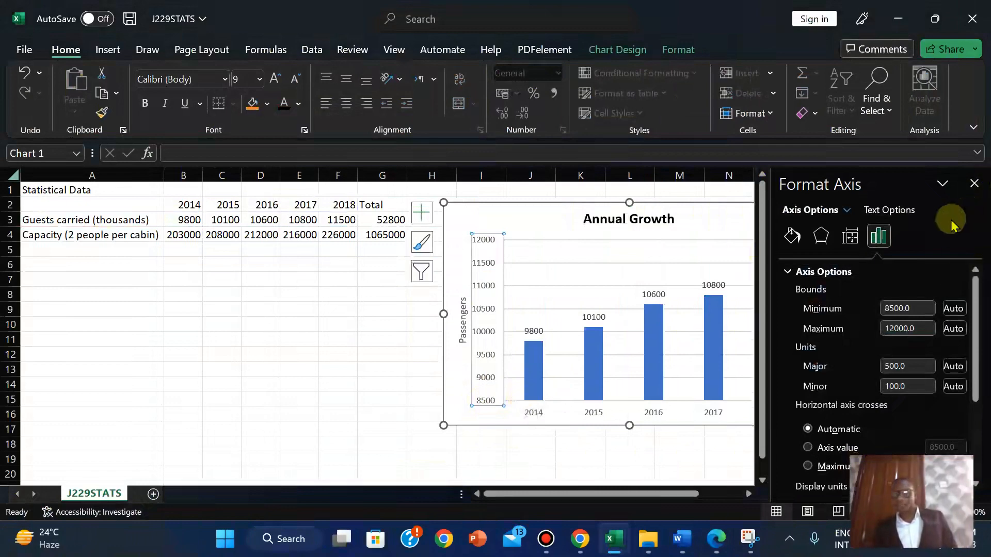
{"action": "left_click", "coordinate": [716, 539]}
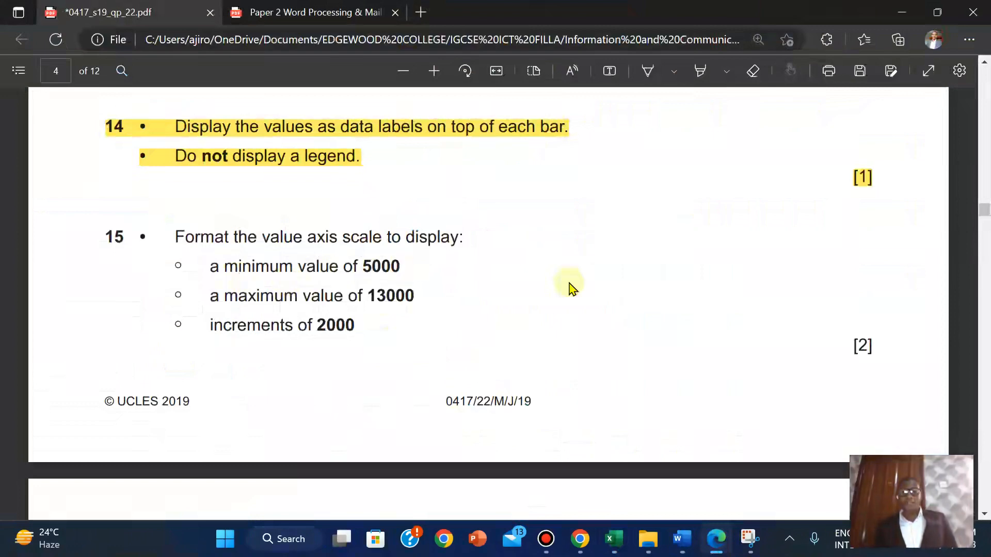
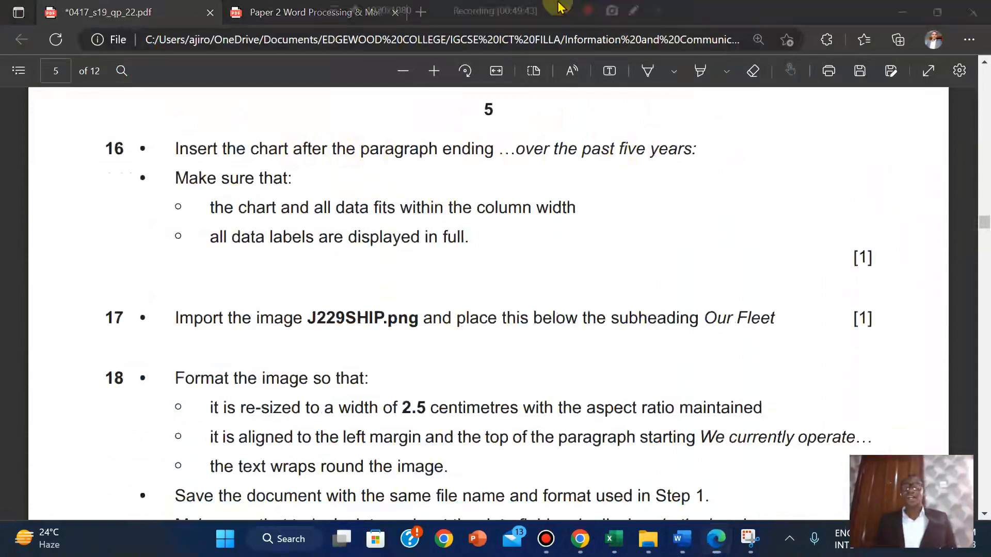
After reading task 16 on page 5, switch to Excel's J229STATS workbook
{"action": "left_click", "coordinate": [564, 11]}
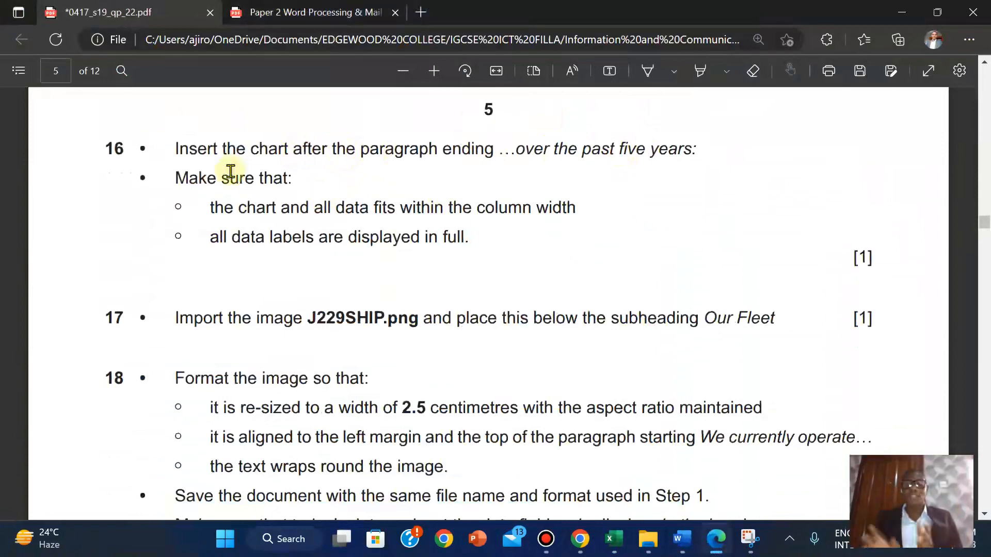
Bring the J229STATS workbook forward and save it
{"action": "mouse_move", "coordinate": [613, 539]}
{"action": "left_click", "coordinate": [671, 477]}
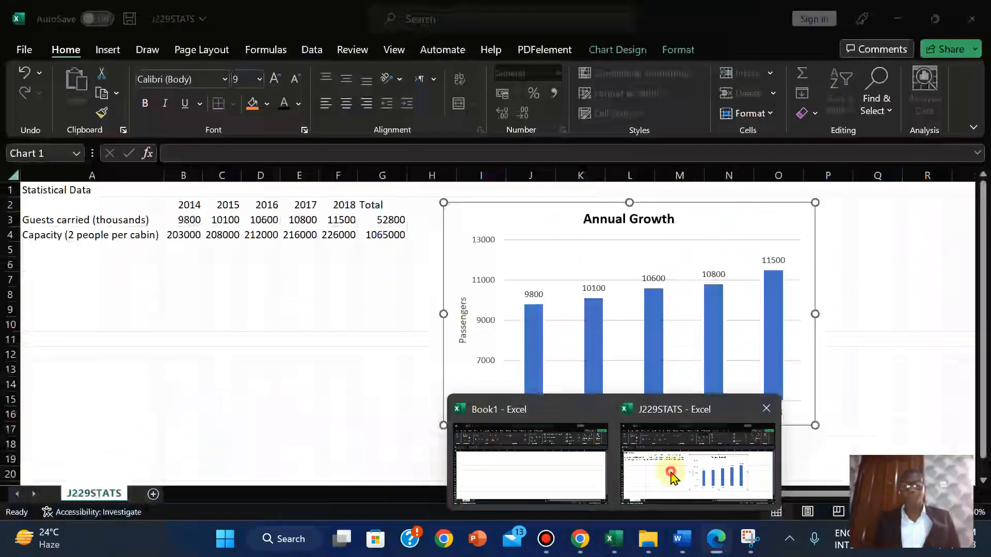
{"action": "left_click", "coordinate": [22, 50]}
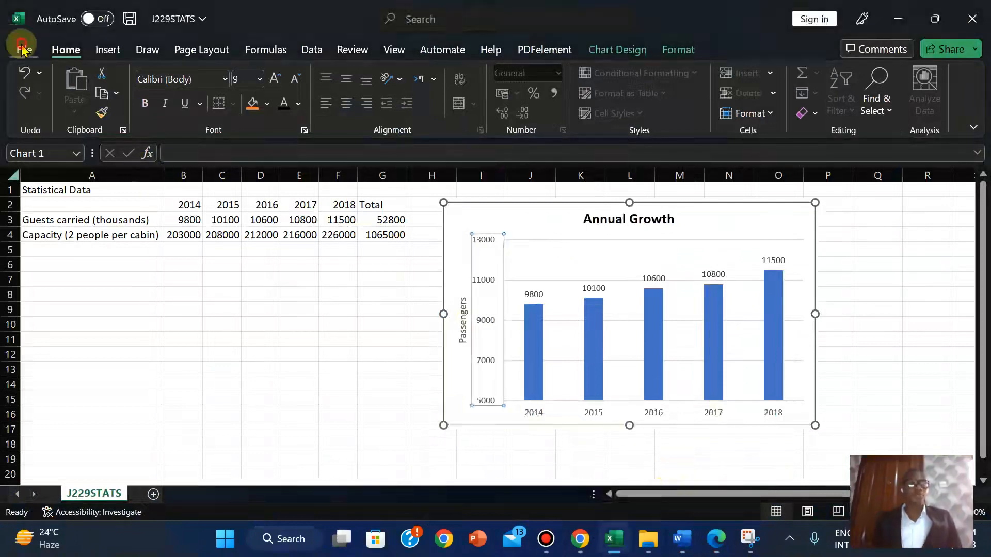
{"action": "left_click", "coordinate": [42, 227]}
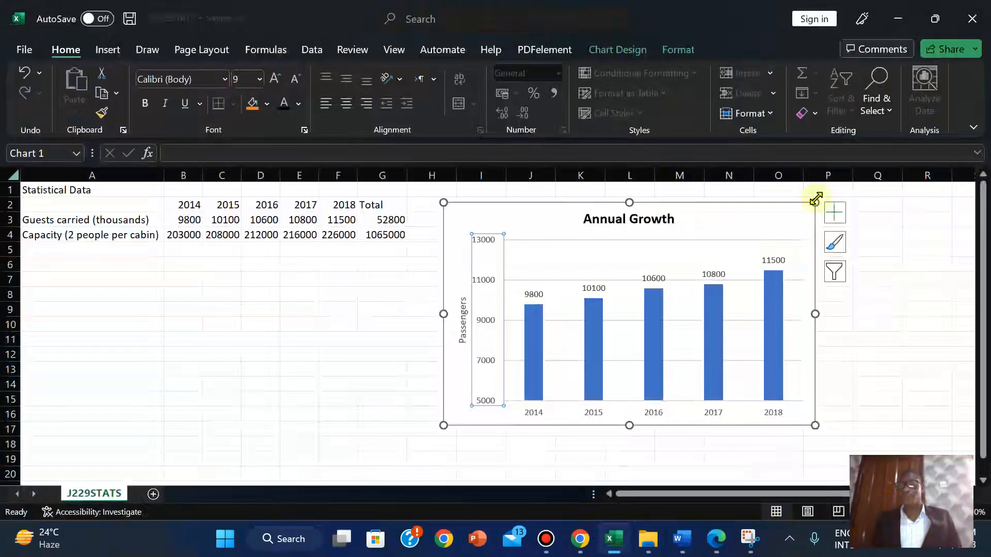
Copy the whole Annual Growth chart, then return to the question paper
{"action": "left_click", "coordinate": [773, 232]}
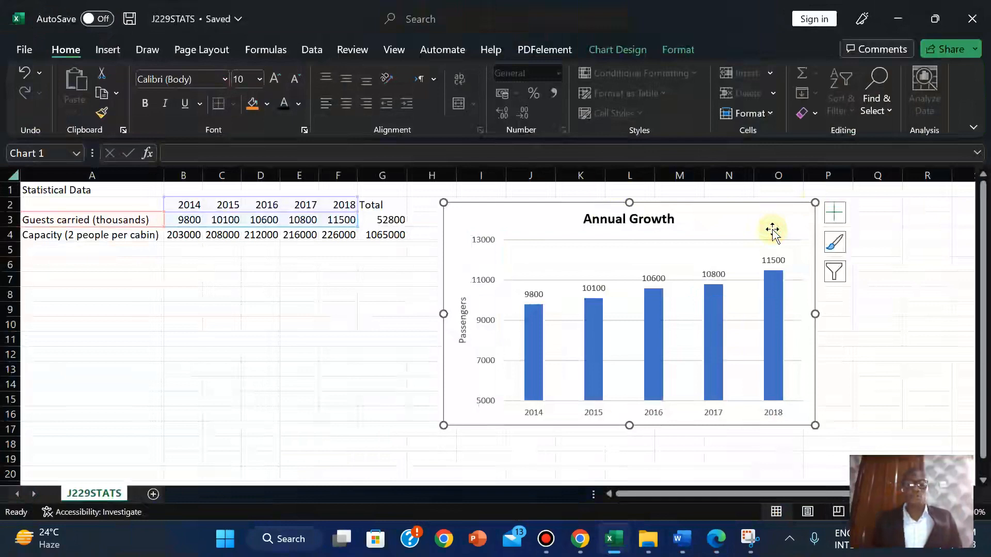
{"action": "right_click", "coordinate": [743, 223]}
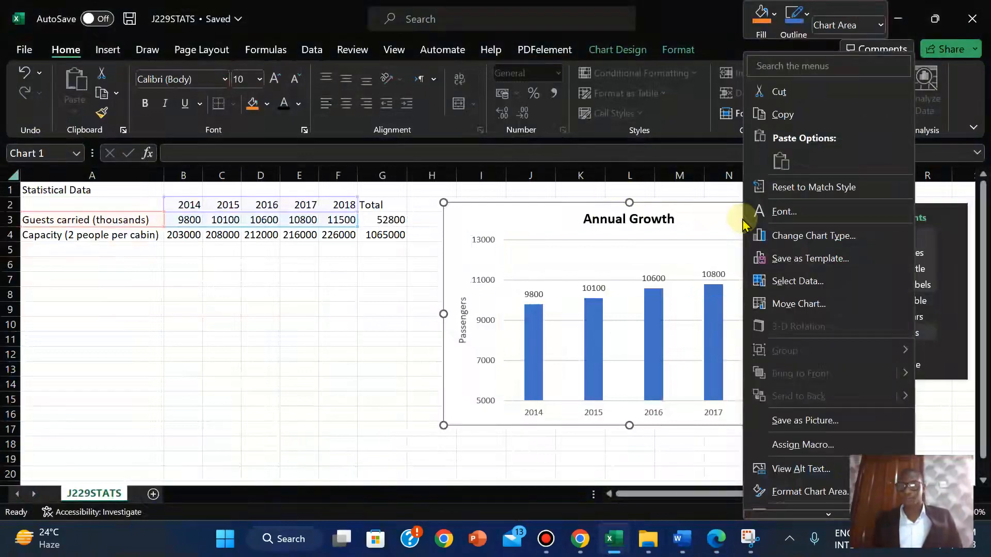
{"action": "left_click", "coordinate": [727, 216]}
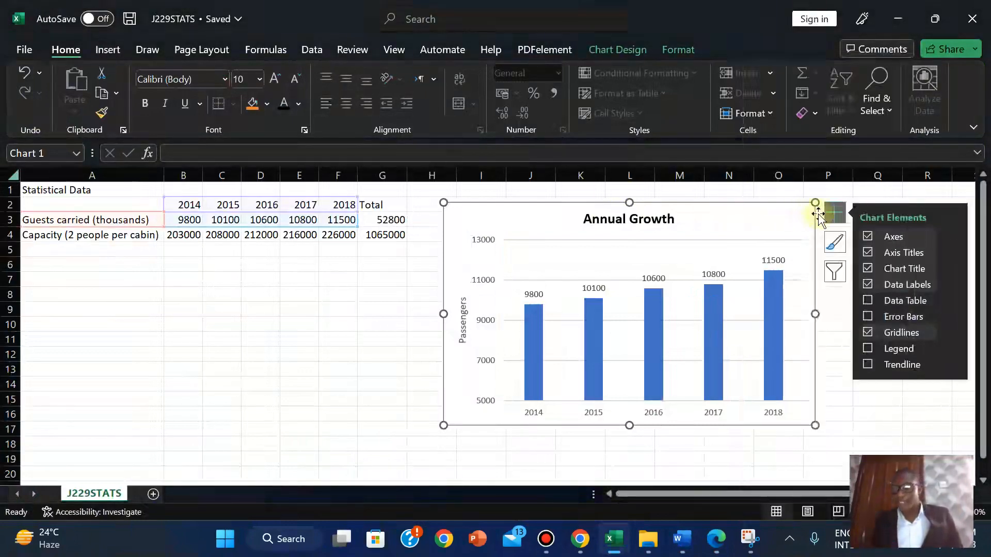
{"action": "right_click", "coordinate": [762, 217]}
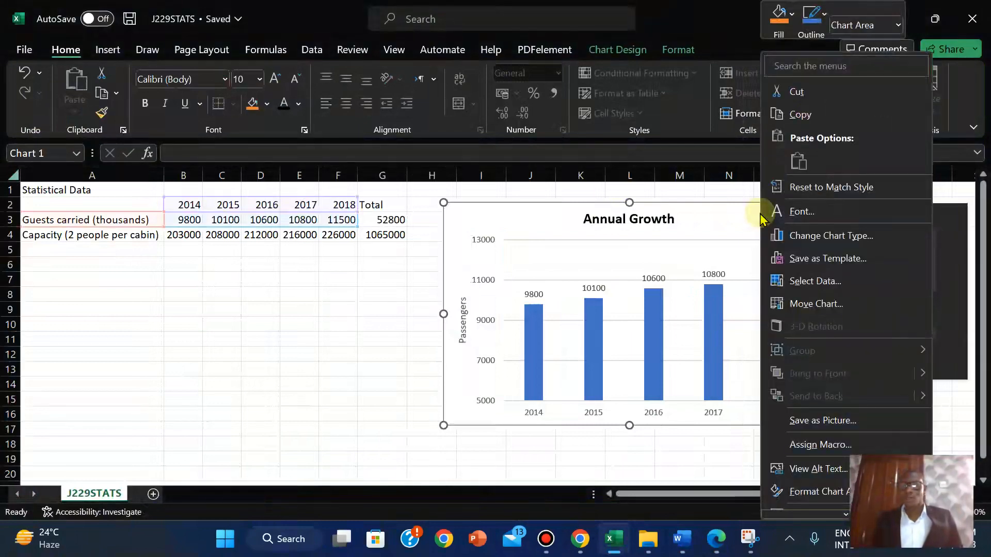
{"action": "left_click", "coordinate": [792, 115]}
{"action": "left_click", "coordinate": [326, 329]}
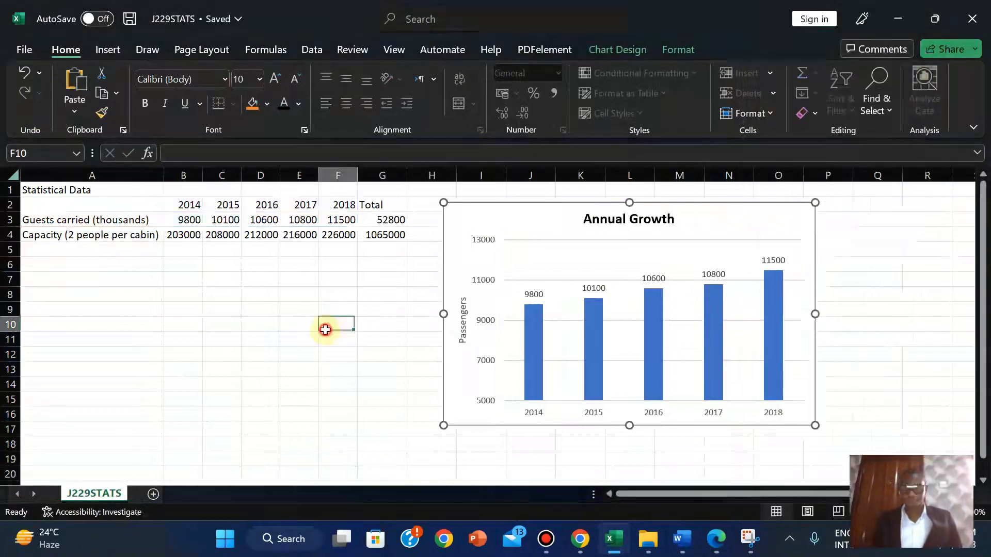
{"action": "mouse_move", "coordinate": [682, 537]}
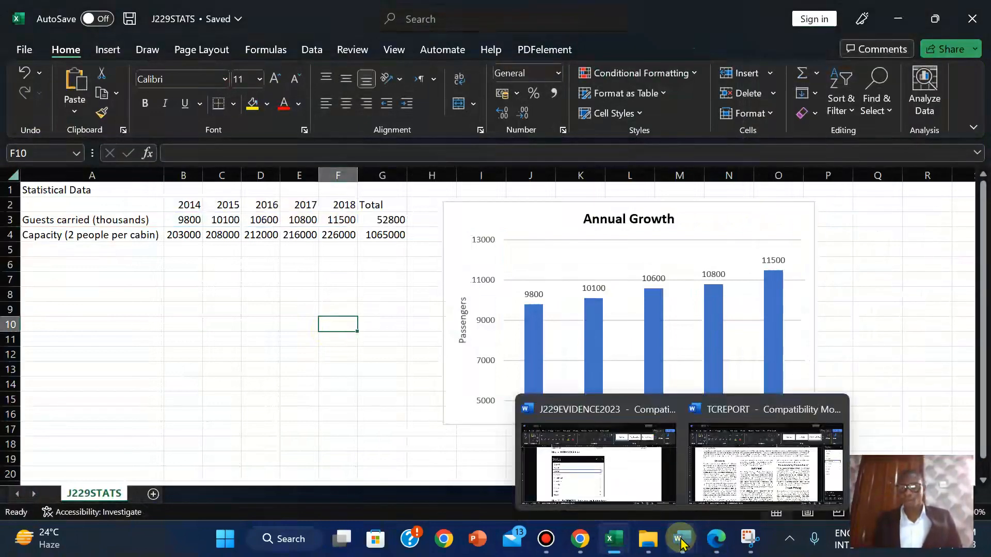
{"action": "left_click", "coordinate": [731, 491]}
{"action": "left_click", "coordinate": [717, 539]}
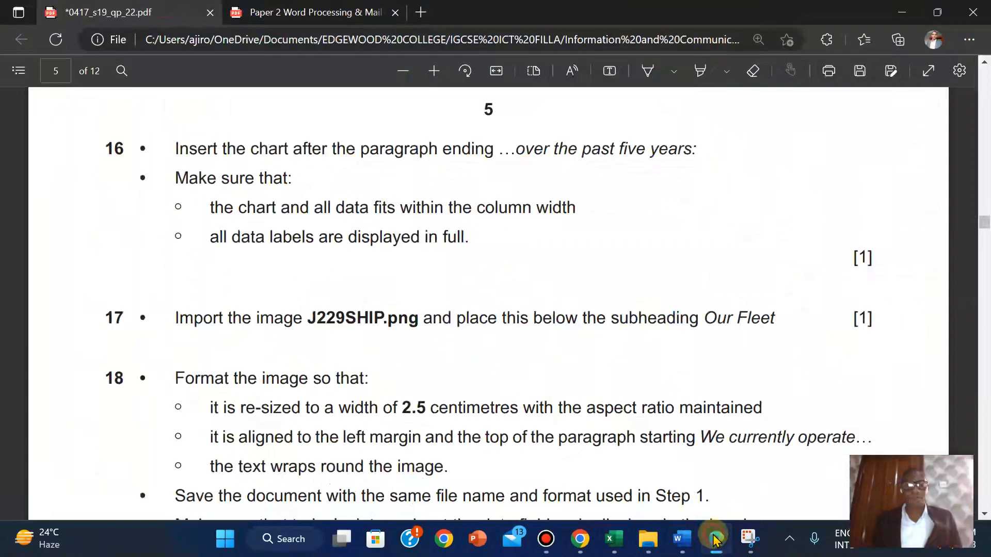
Find 'over the past' in TCREPORT and insert a blank line after 'five years:'
{"action": "left_click", "coordinate": [717, 539]}
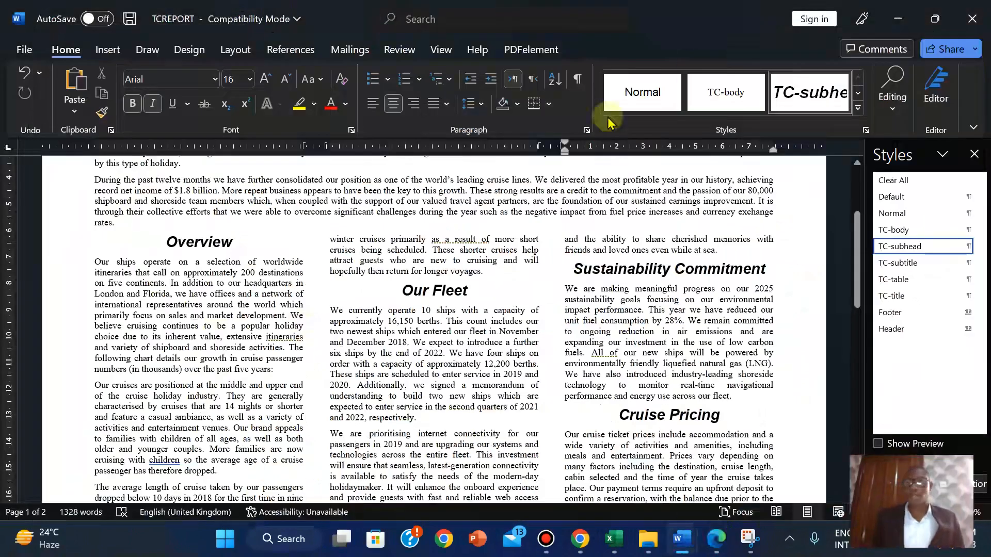
{"action": "left_click", "coordinate": [892, 104]}
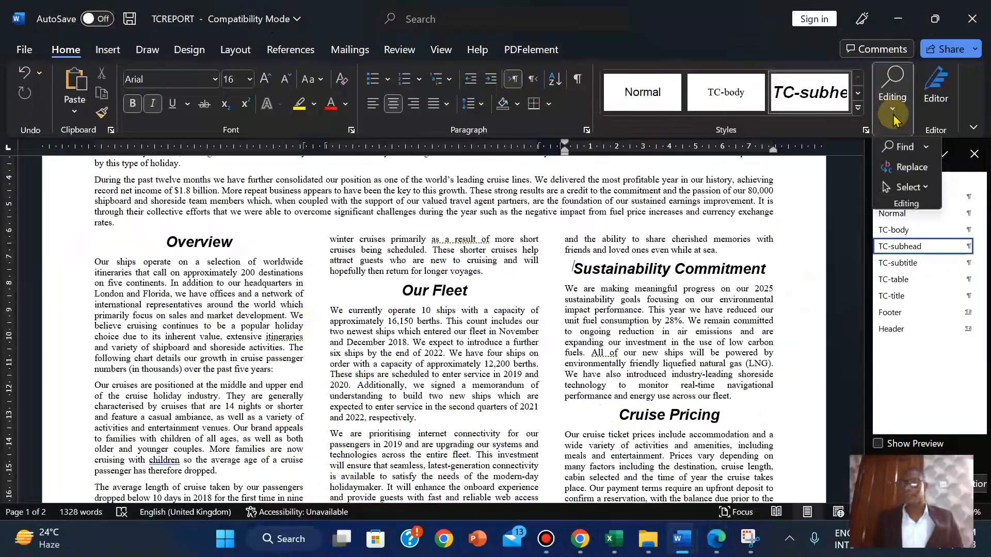
{"action": "left_click", "coordinate": [904, 145]}
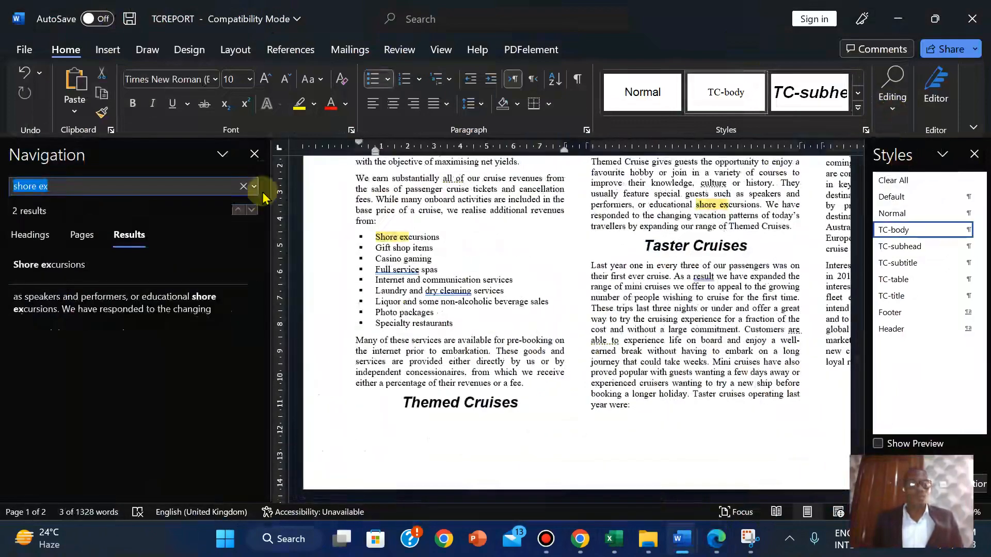
{"action": "type", "text": "over the past"}
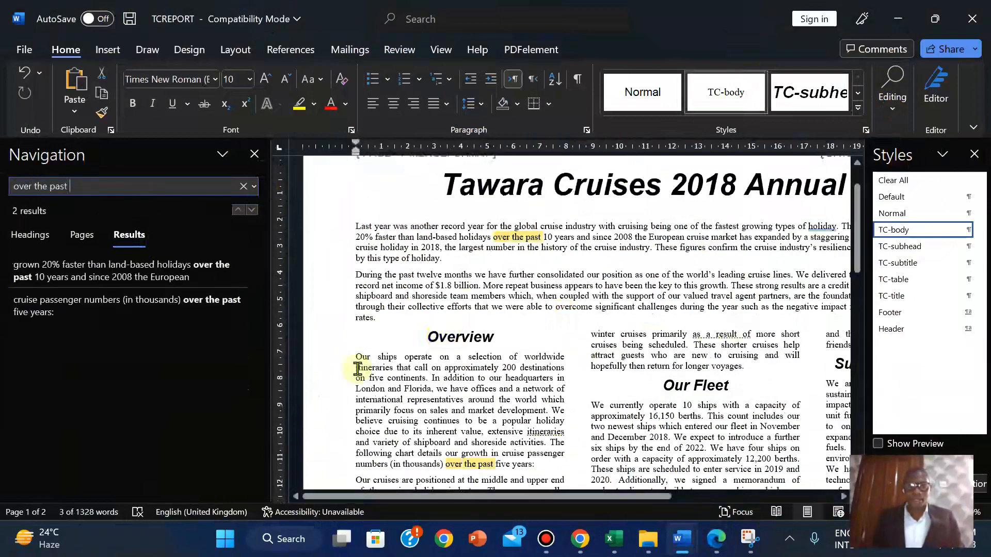
{"action": "left_click", "coordinate": [539, 465]}
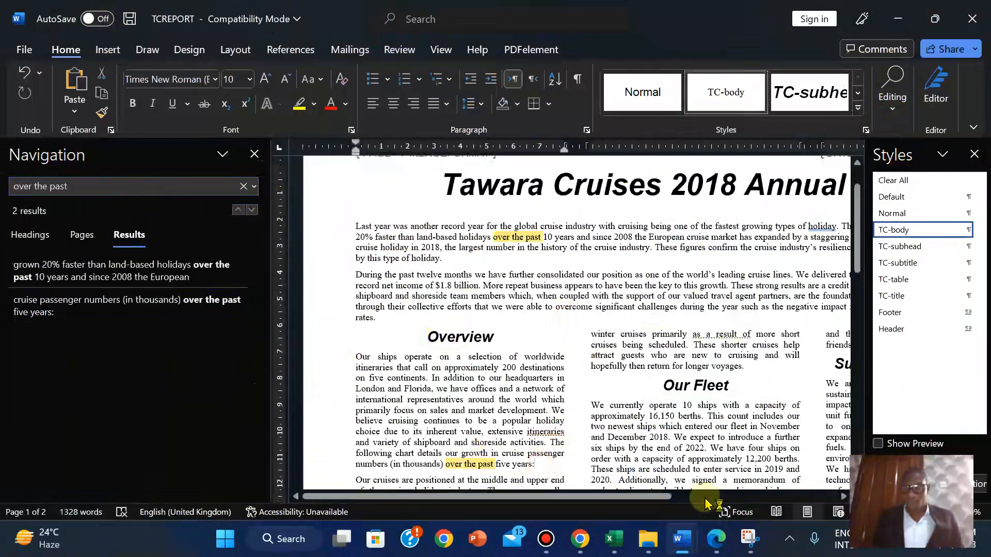
{"action": "left_click", "coordinate": [717, 540]}
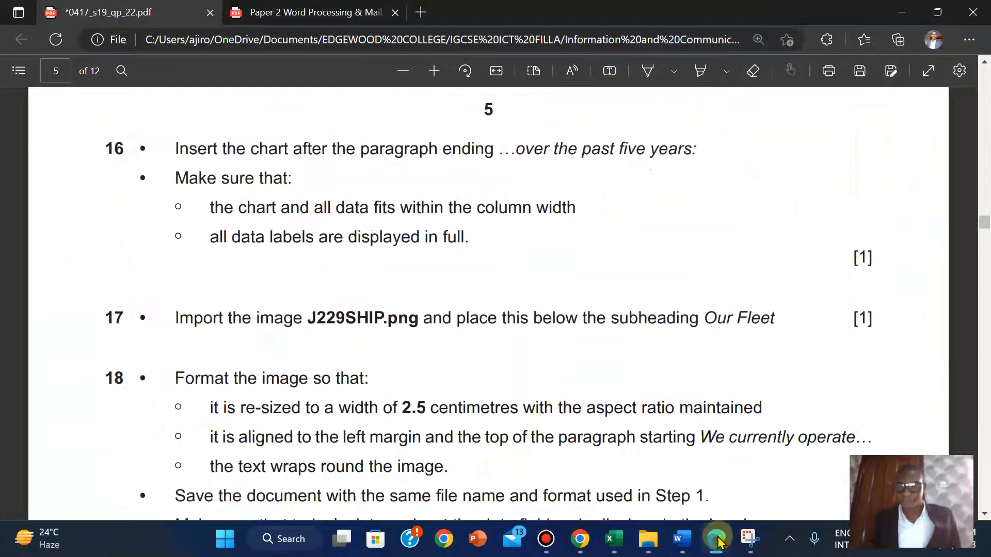
{"action": "left_click", "coordinate": [681, 539]}
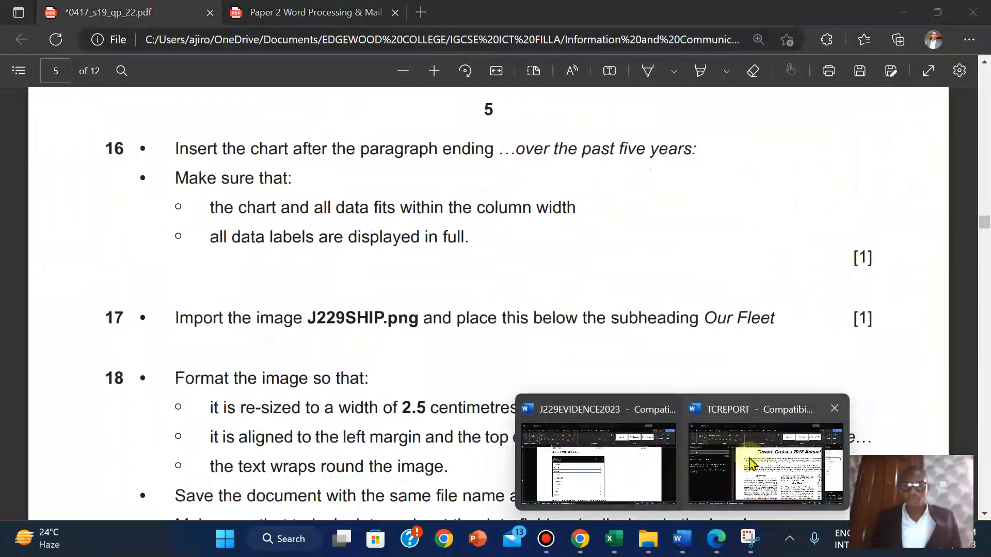
{"action": "left_click", "coordinate": [751, 464]}
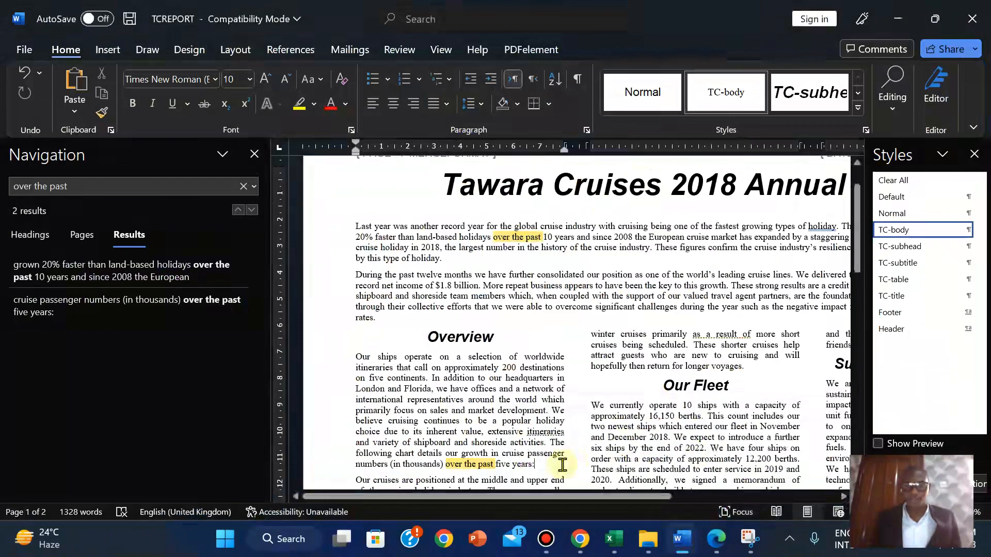
{"action": "key", "text": "Return"}
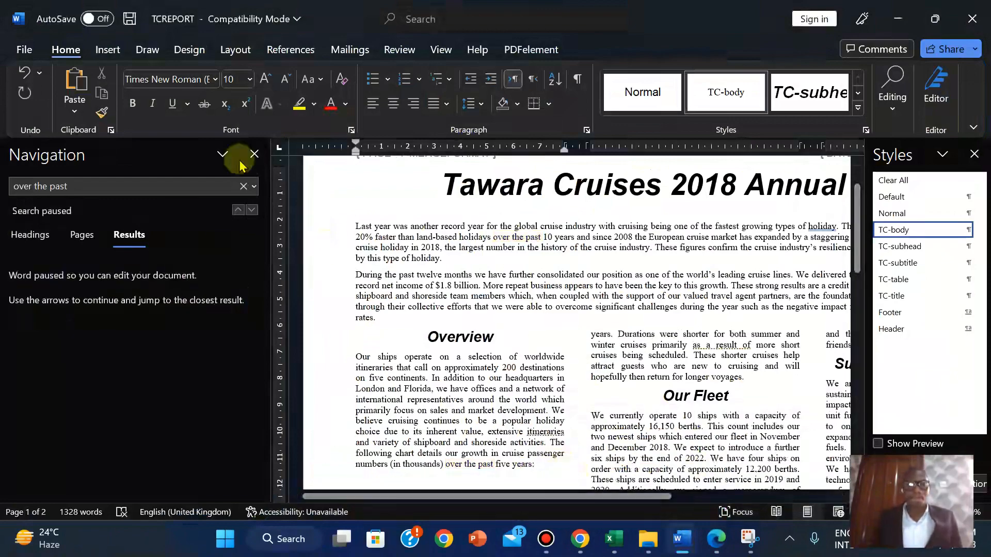
{"action": "left_click", "coordinate": [254, 154]}
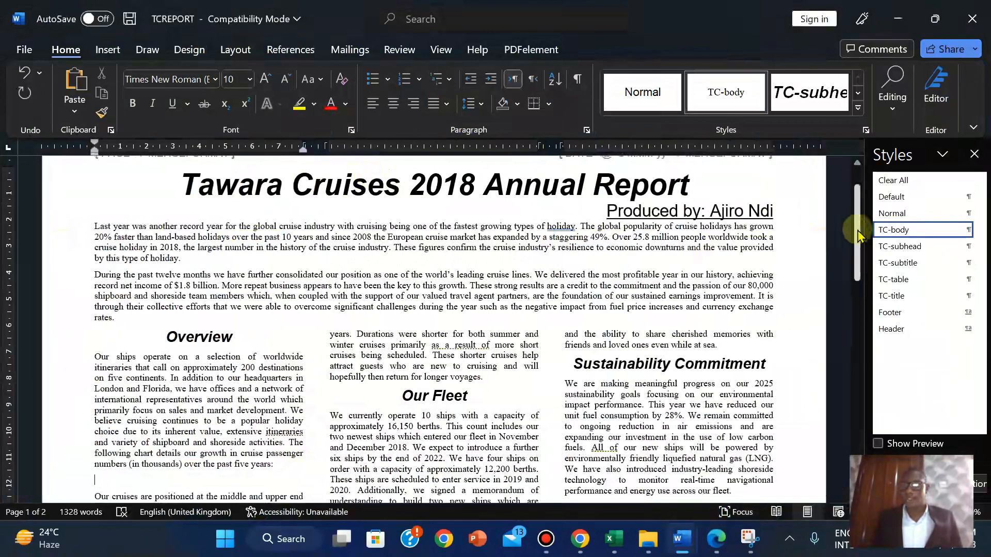
Paste the Annual Growth chart onto the blank line below 'over the past five years:'
{"action": "scroll", "coordinate": [858, 235], "scroll_direction": "down", "scroll_amount": 4}
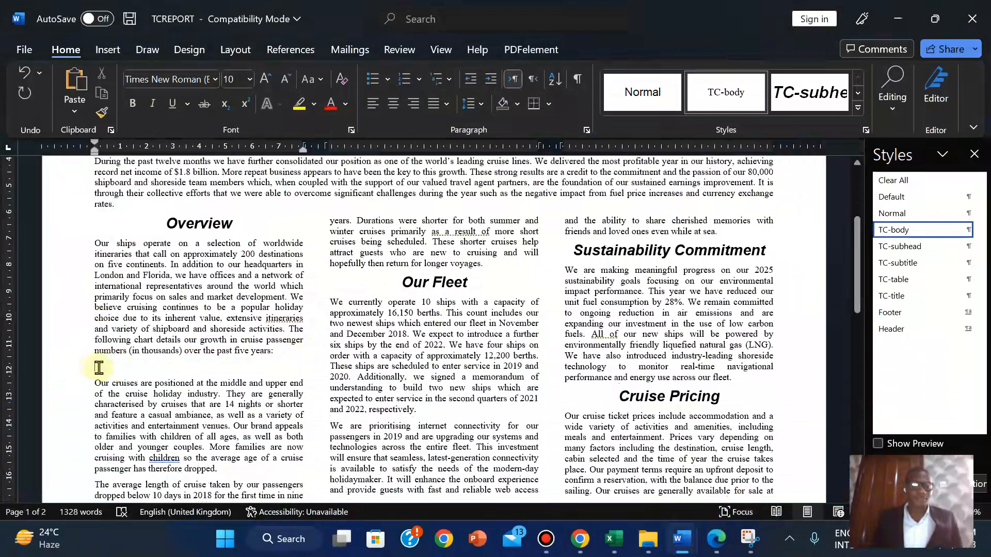
{"action": "key", "text": "ctrl+v"}
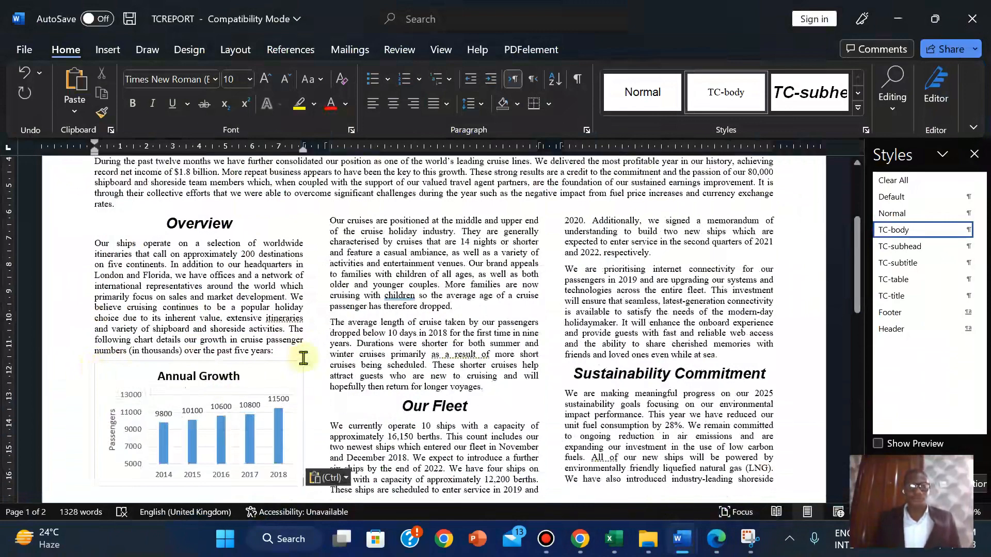
{"action": "left_click", "coordinate": [716, 550]}
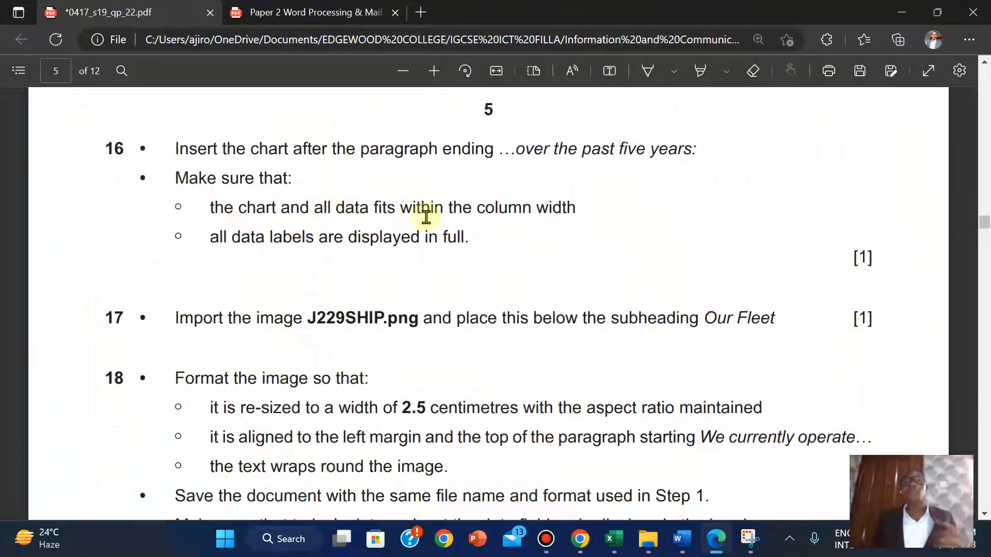
Check with gridlines that the pasted chart fits the column, then return to the exam paper
{"action": "mouse_move", "coordinate": [689, 544]}
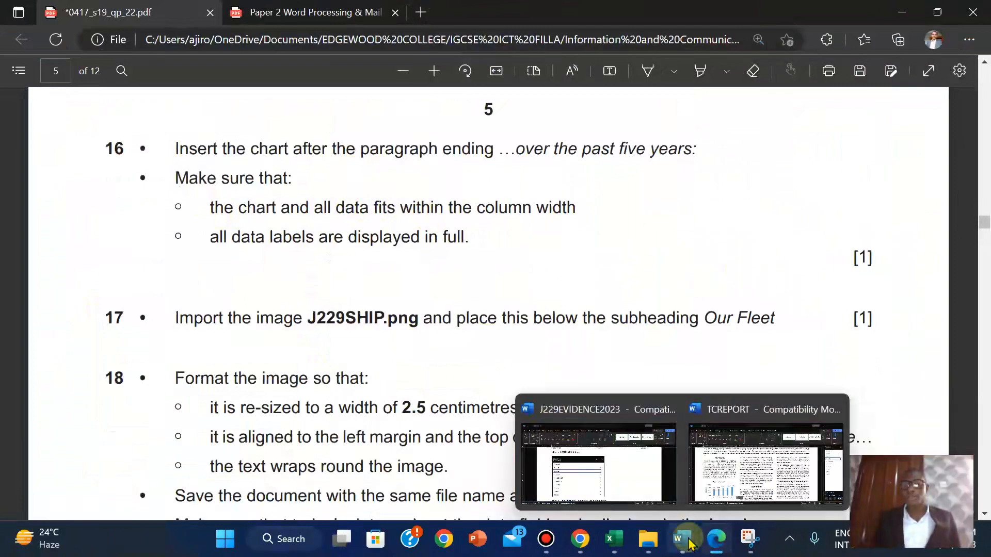
{"action": "left_click", "coordinate": [764, 455]}
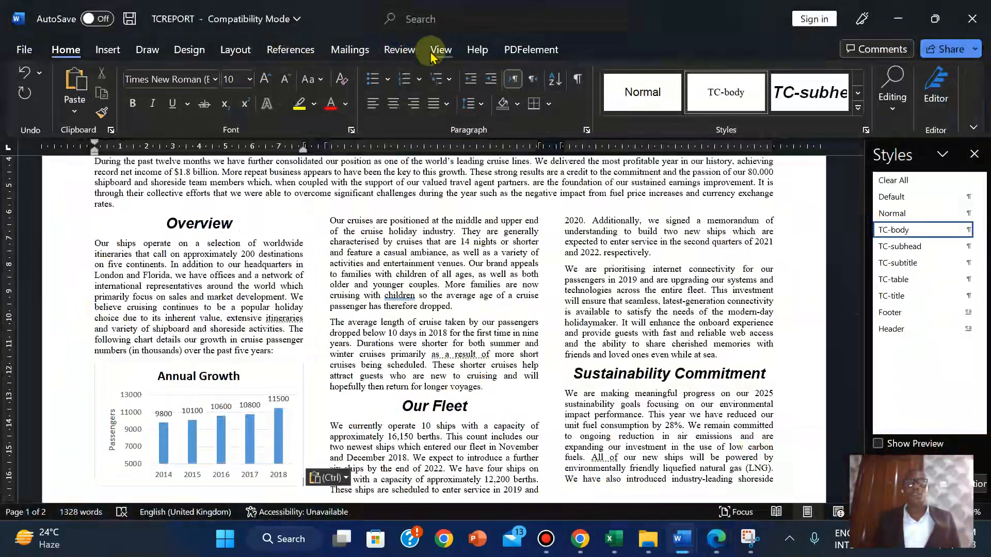
{"action": "left_click", "coordinate": [439, 50]}
{"action": "left_click", "coordinate": [408, 95]}
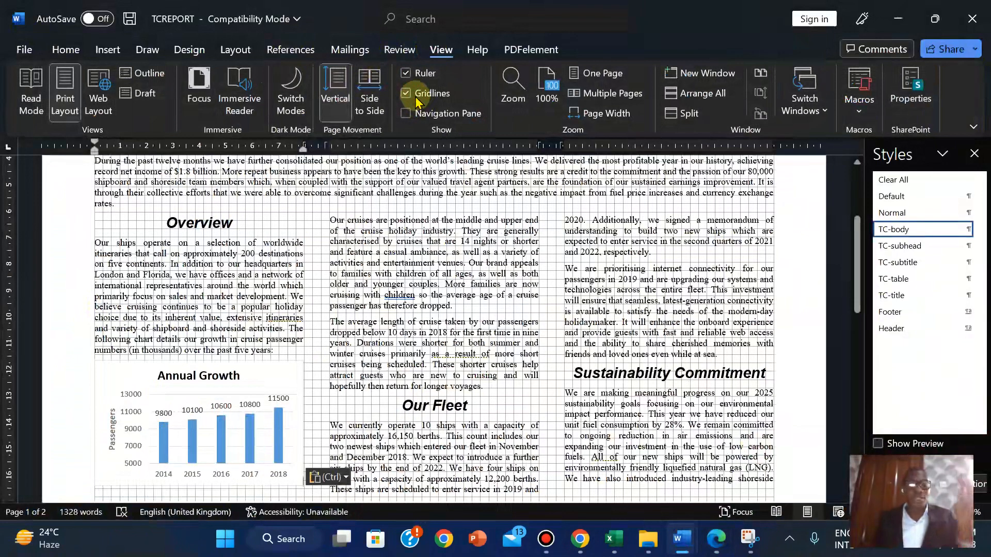
{"action": "left_click", "coordinate": [418, 99]}
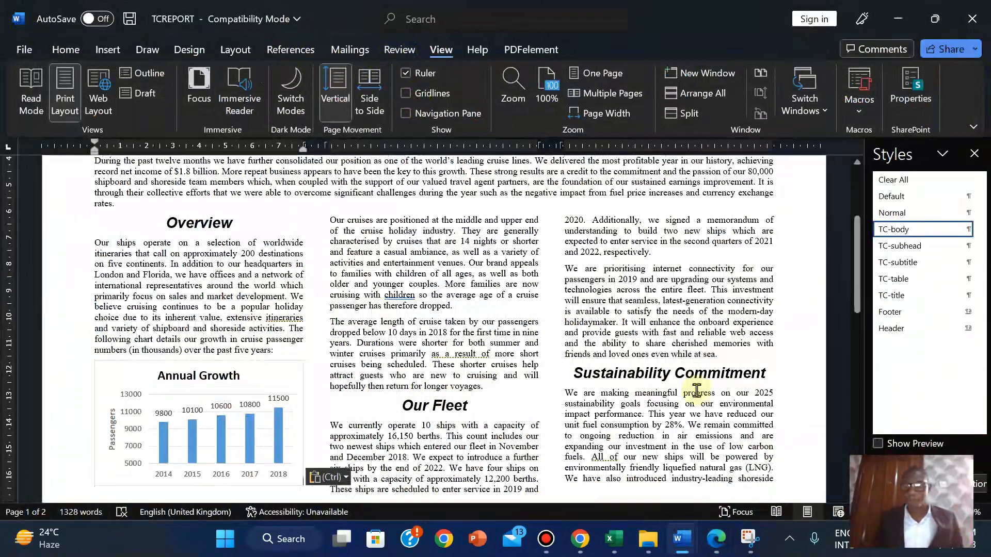
{"action": "left_click", "coordinate": [715, 540]}
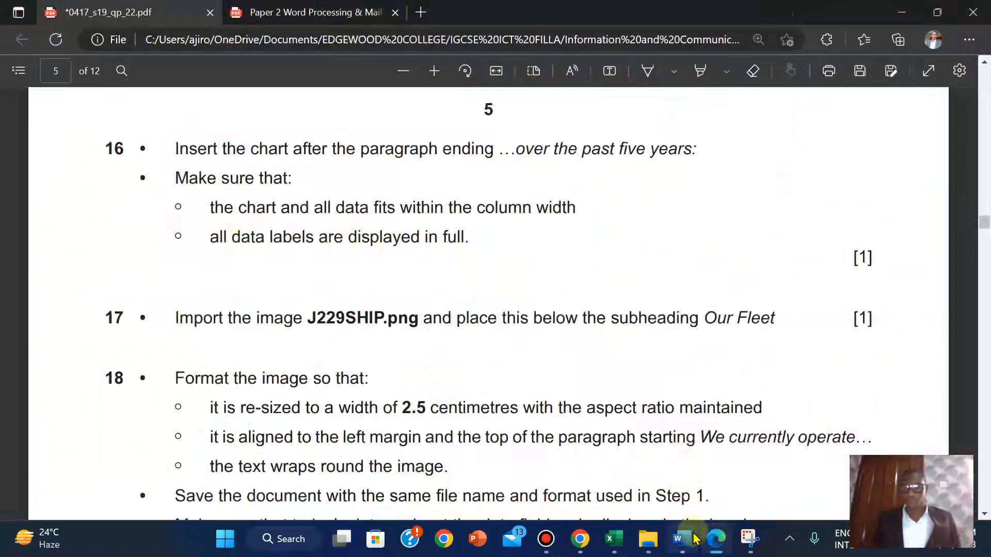
{"action": "mouse_move", "coordinate": [680, 539]}
{"action": "left_click", "coordinate": [751, 471]}
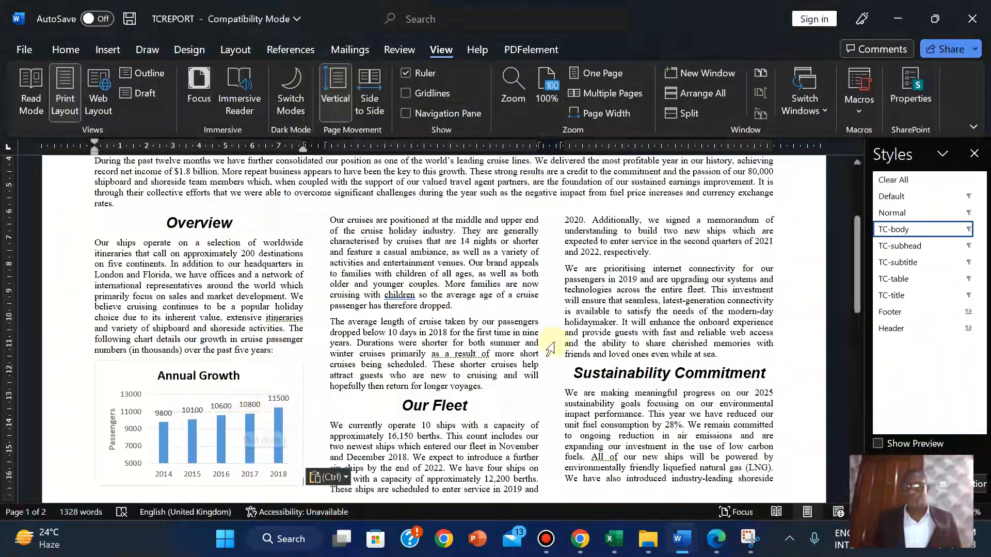
{"action": "left_click", "coordinate": [718, 538]}
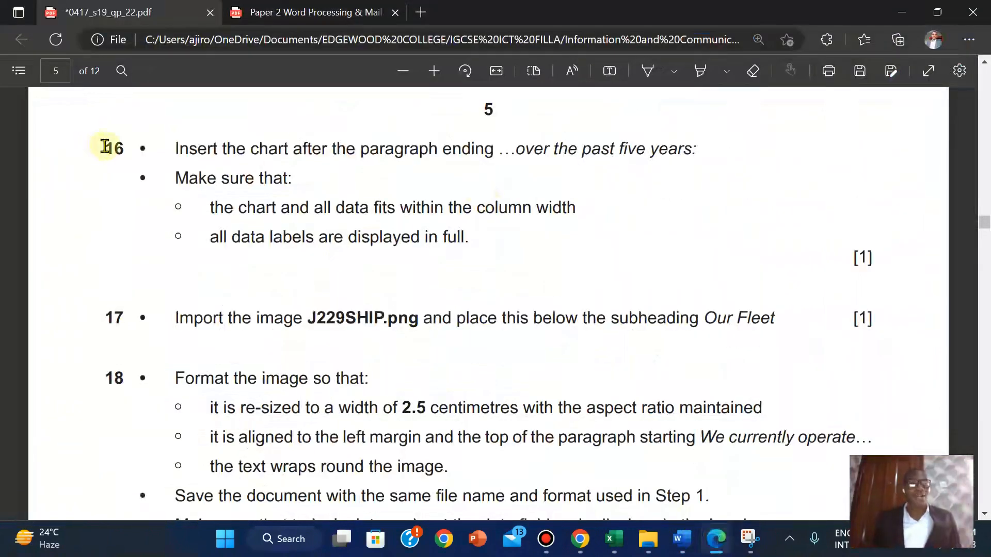
Highlight question 16 and its mark in yellow in the PDF
{"action": "left_click_drag", "start_coordinate": [106, 147], "coordinate": [878, 264]}
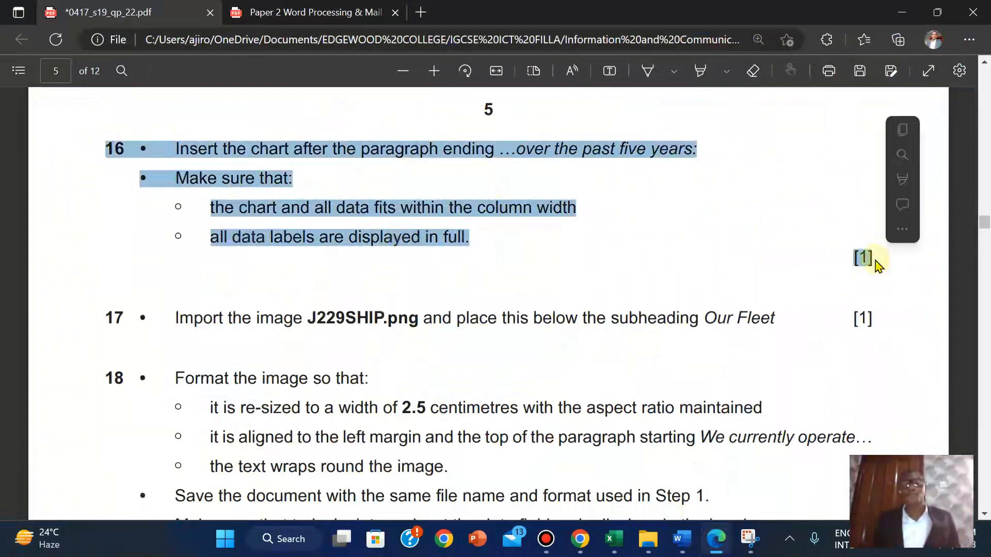
{"action": "mouse_move", "coordinate": [905, 178]}
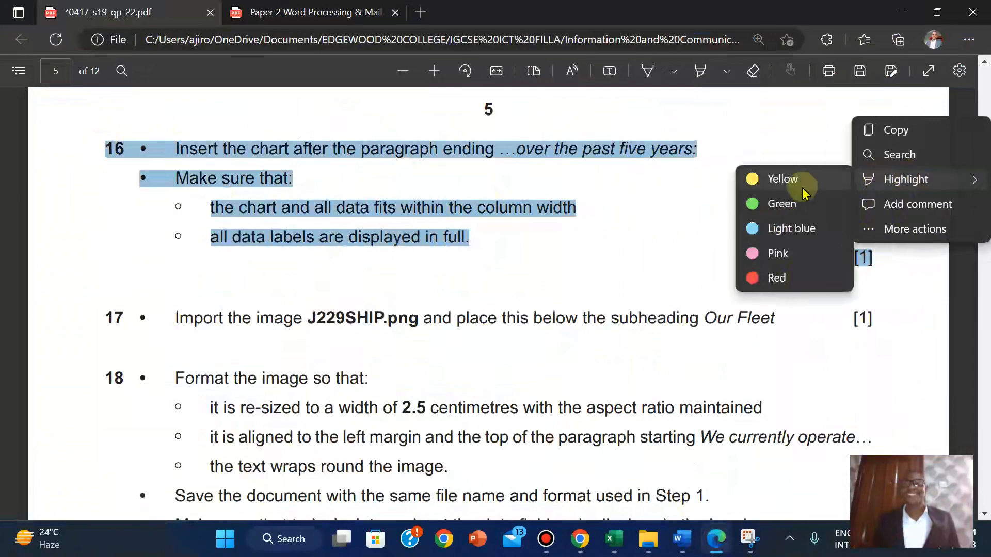
{"action": "left_click", "coordinate": [801, 191]}
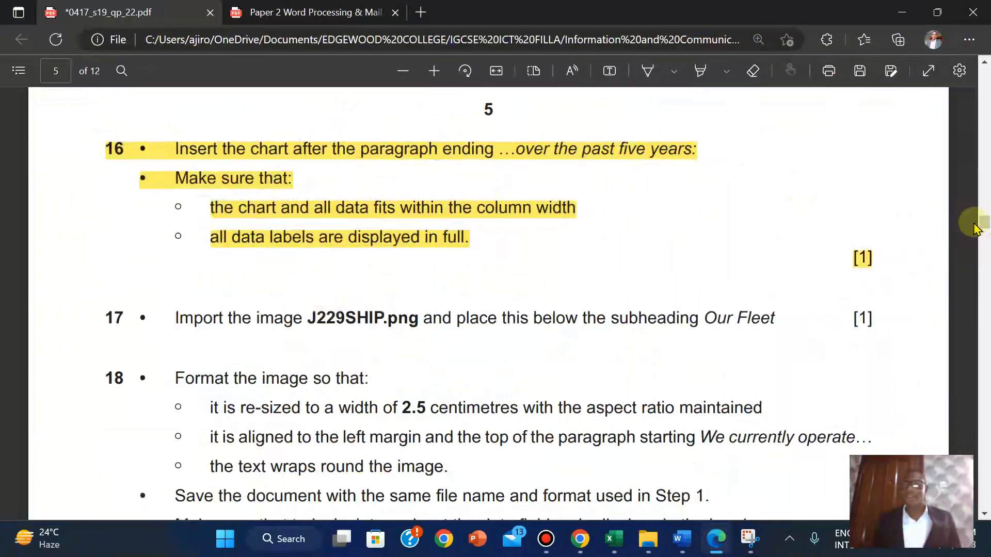
{"action": "left_click_drag", "start_coordinate": [983, 222], "coordinate": [983, 224]}
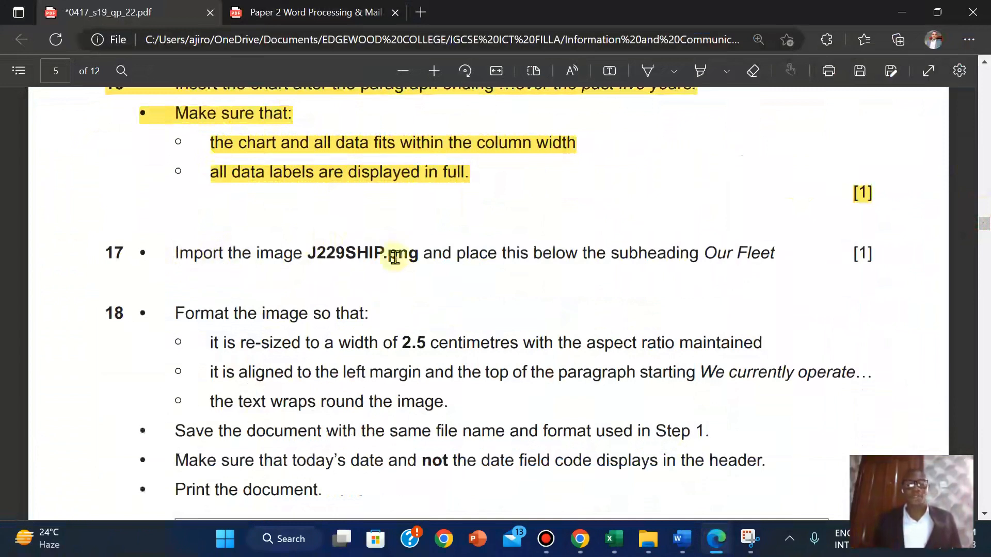
{"action": "mouse_move", "coordinate": [568, 8]}
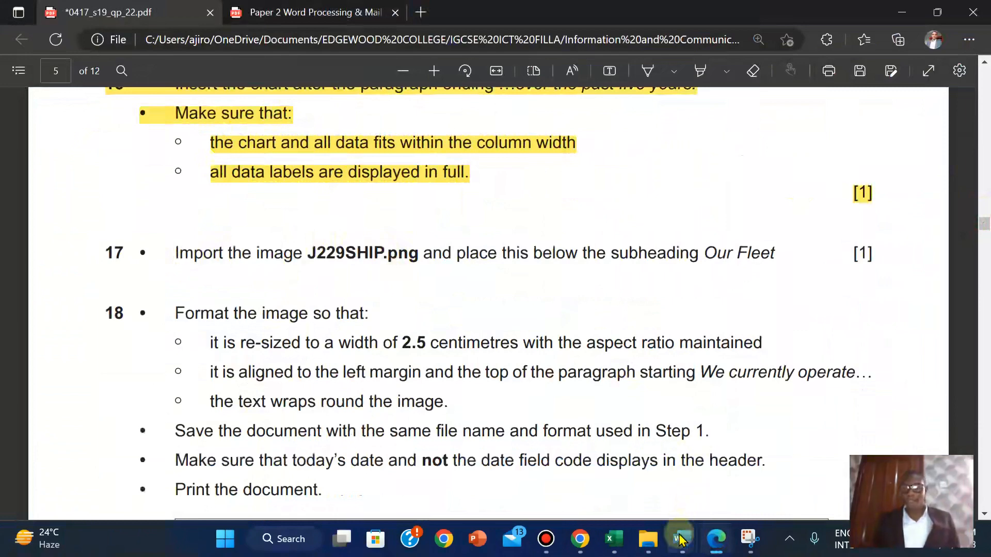
In TCREPORT, place the cursor before 'We currently' under Our Fleet to add a picture
{"action": "mouse_move", "coordinate": [681, 539]}
{"action": "left_click", "coordinate": [764, 455]}
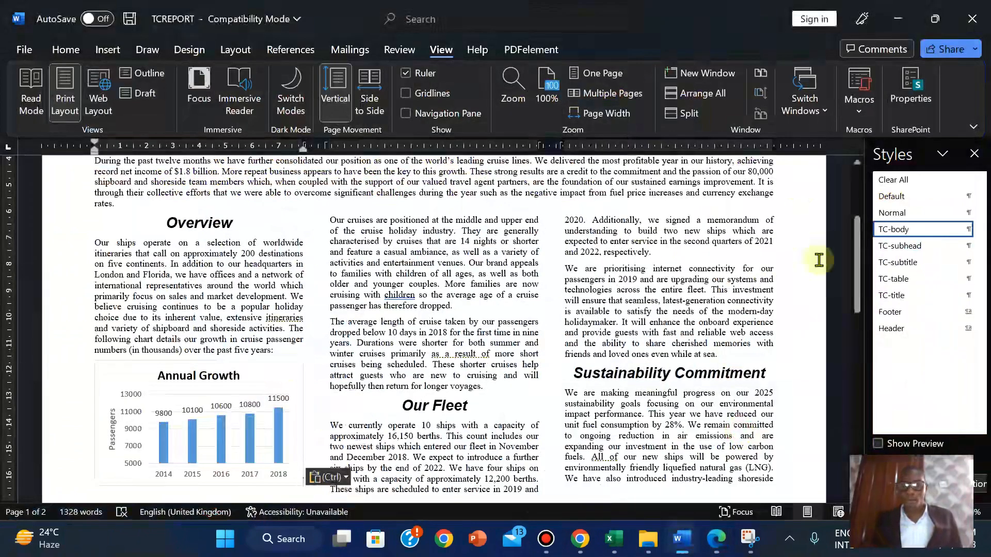
{"action": "left_click", "coordinate": [331, 427]}
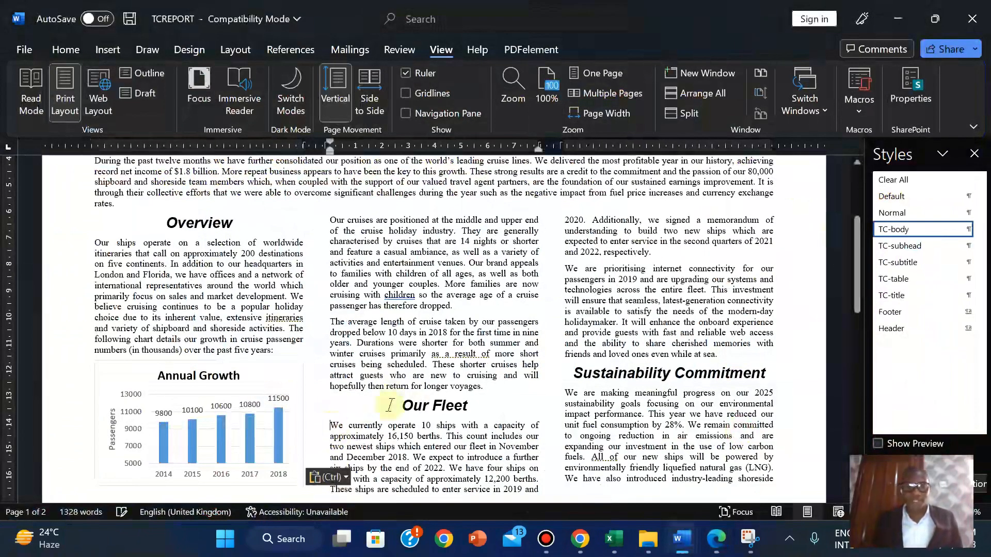
{"action": "left_click", "coordinate": [106, 50]}
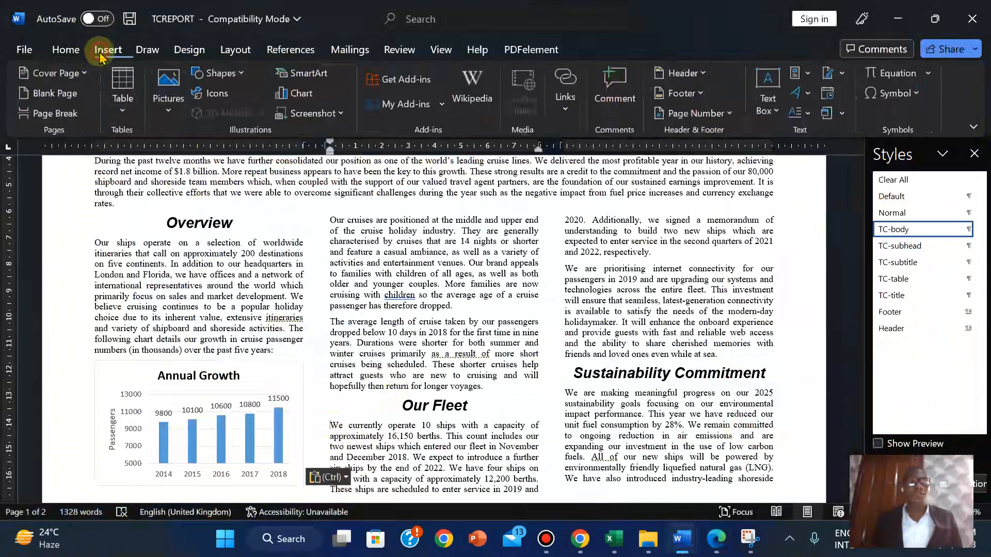
{"action": "left_click", "coordinate": [167, 100]}
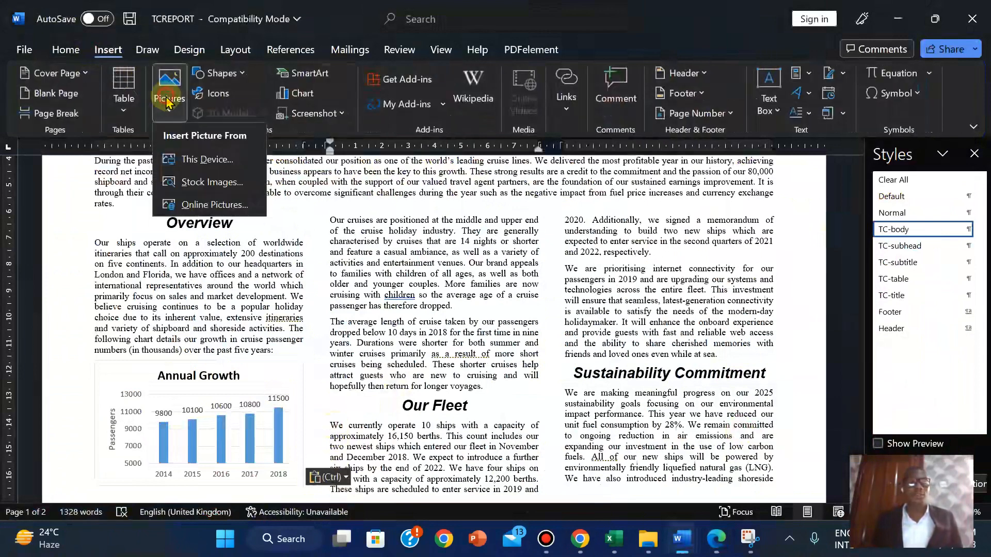
Insert the J229SHIP picture from this device, then view task 18's image requirements
{"action": "left_click", "coordinate": [190, 159]}
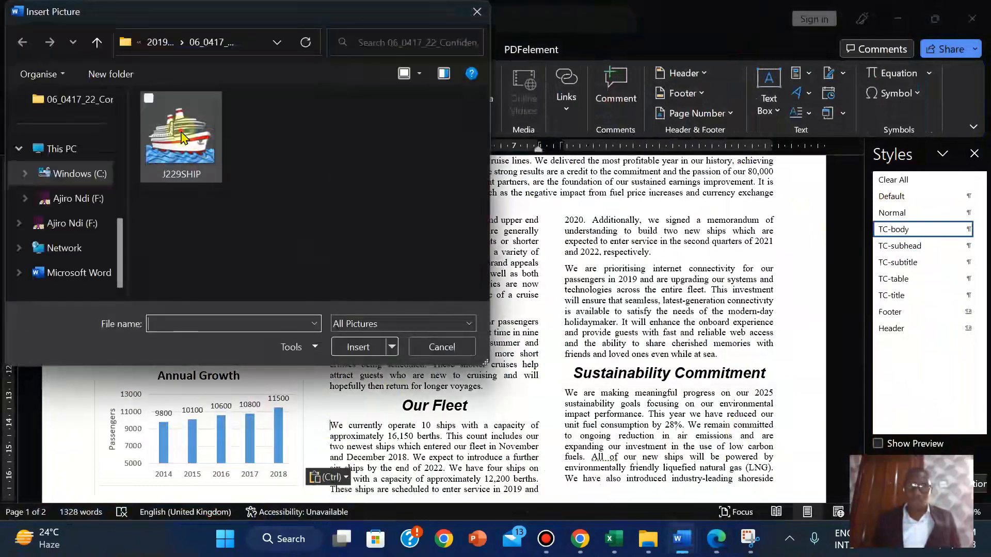
{"action": "left_click", "coordinate": [181, 137]}
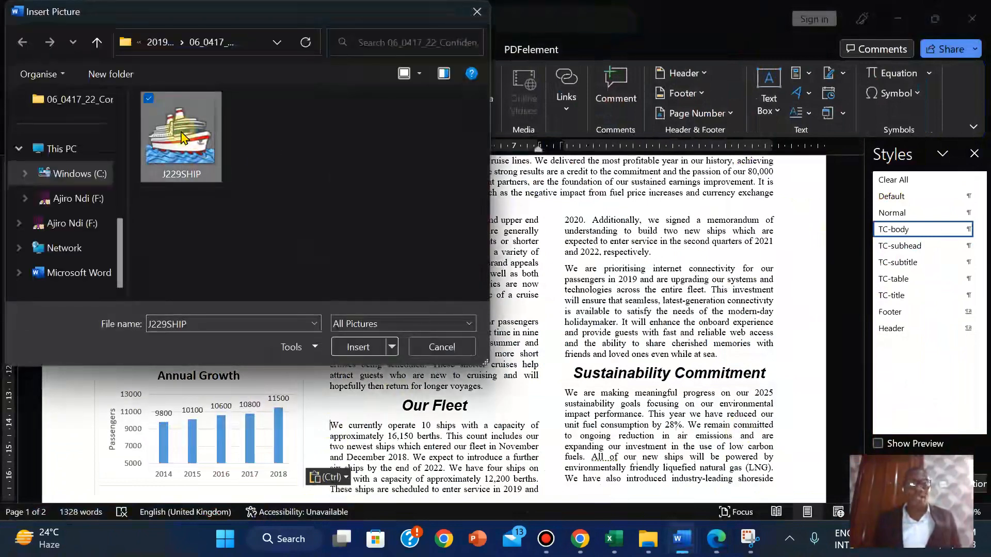
{"action": "left_click", "coordinate": [359, 347]}
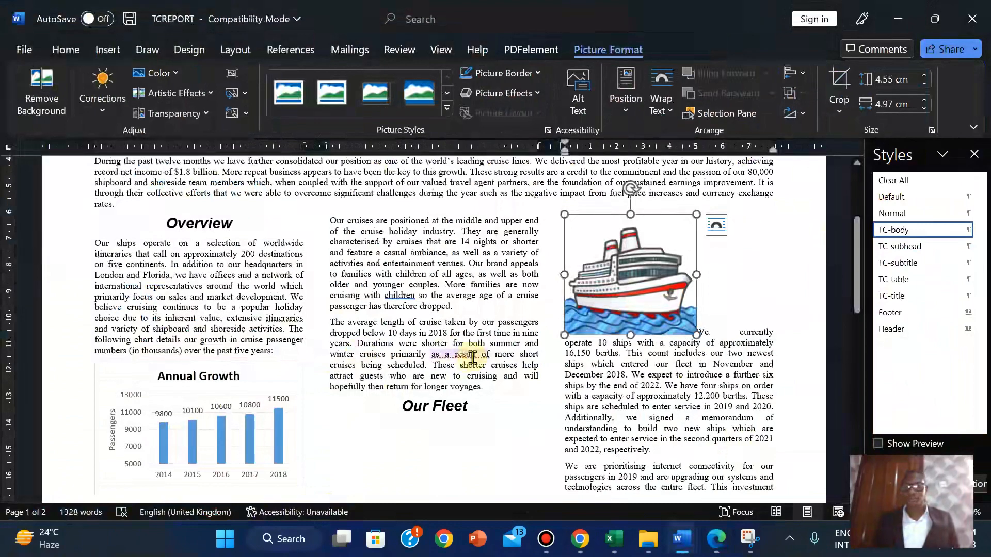
{"action": "left_click", "coordinate": [719, 540]}
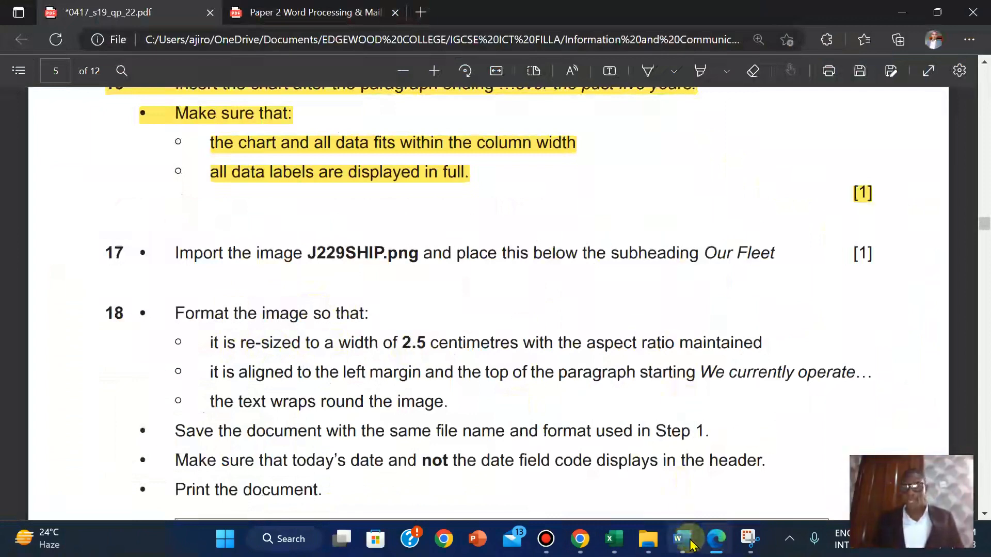
Inspect the inserted ship picture in TCREPORT, then go back to the exam paper
{"action": "mouse_move", "coordinate": [681, 539]}
{"action": "left_click", "coordinate": [741, 484]}
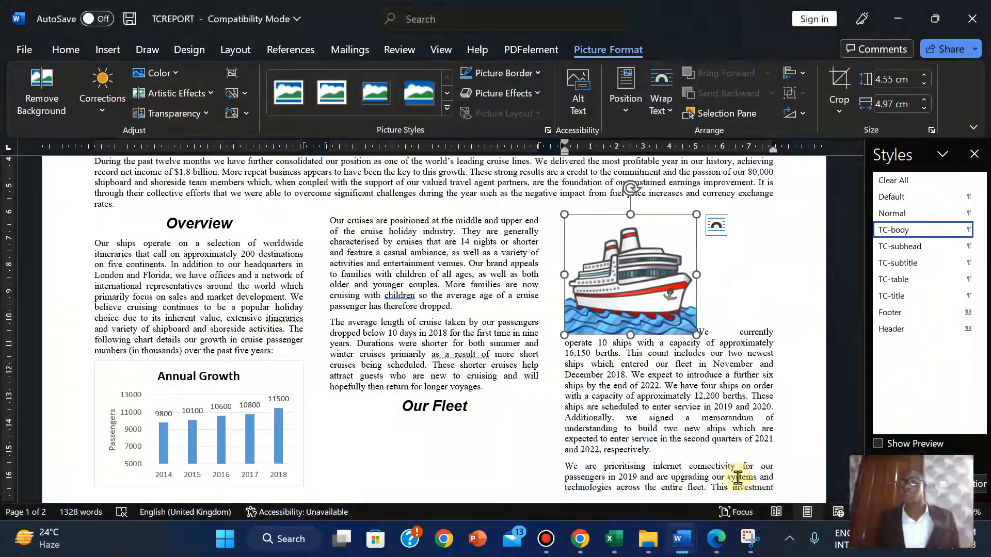
{"action": "left_click", "coordinate": [715, 542]}
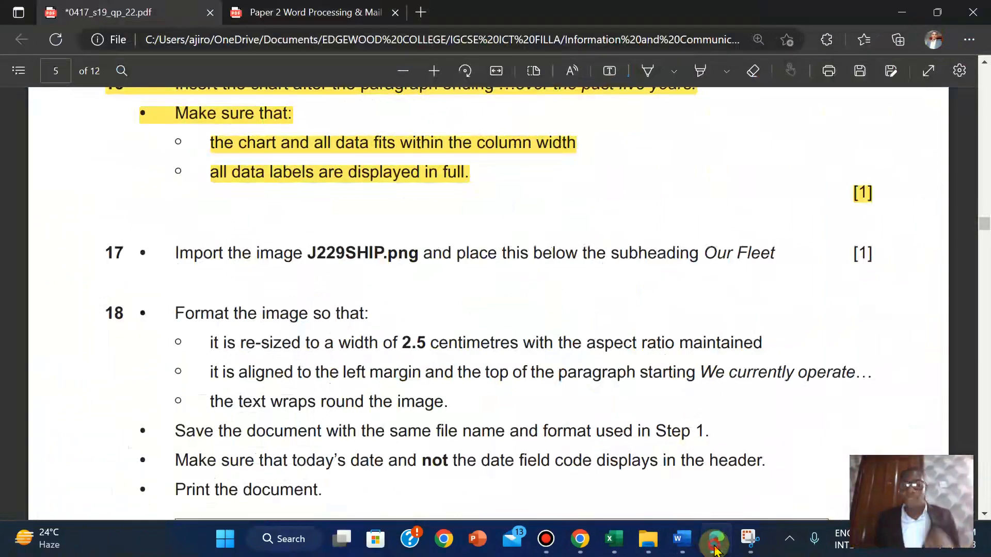
Shrink the ship picture to 2.5 cm wide (2.29 cm high), then recheck task 18
{"action": "left_click", "coordinate": [715, 548]}
{"action": "left_click", "coordinate": [923, 108]}
{"action": "left_click", "coordinate": [924, 108]}
{"action": "left_click", "coordinate": [924, 108]}
{"action": "left_click", "coordinate": [924, 108]}
{"action": "left_click", "coordinate": [924, 108]}
{"action": "left_click", "coordinate": [924, 107]}
{"action": "left_click", "coordinate": [924, 108]}
{"action": "left_click", "coordinate": [924, 108]}
{"action": "left_click", "coordinate": [924, 108]}
{"action": "left_click", "coordinate": [924, 108]}
{"action": "left_click", "coordinate": [924, 108]}
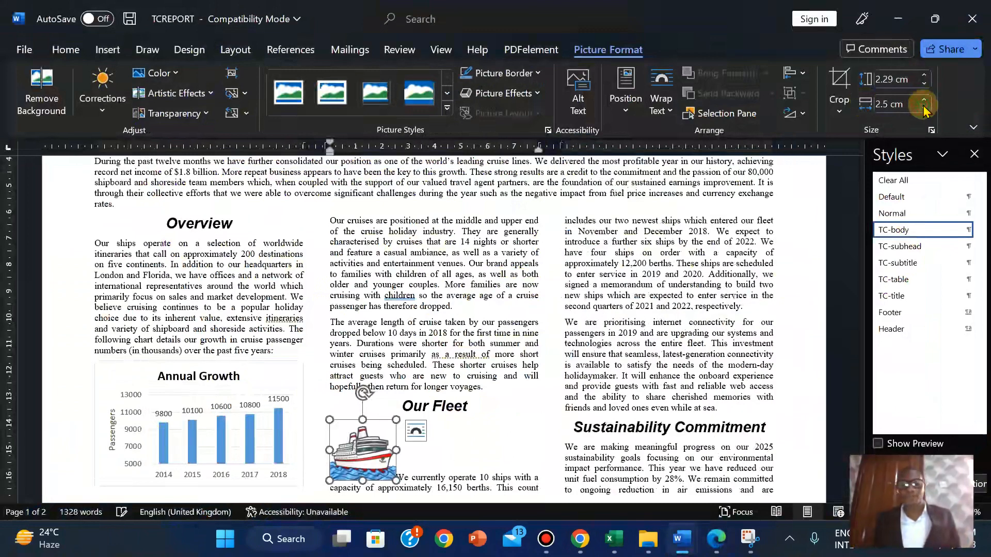
{"action": "left_click", "coordinate": [716, 541]}
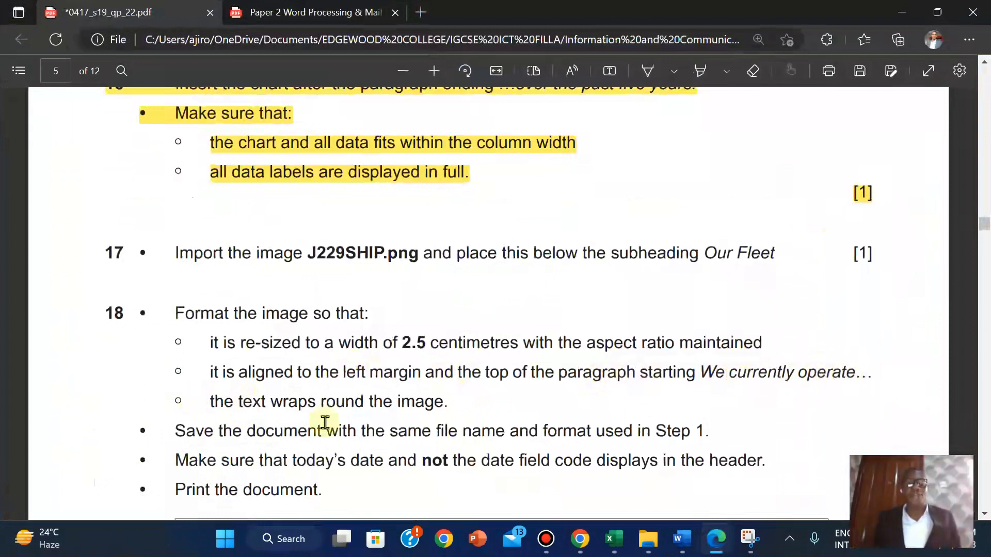
Try Tight wrapping, then set the ship picture to Square text wrapping
{"action": "mouse_move", "coordinate": [682, 538]}
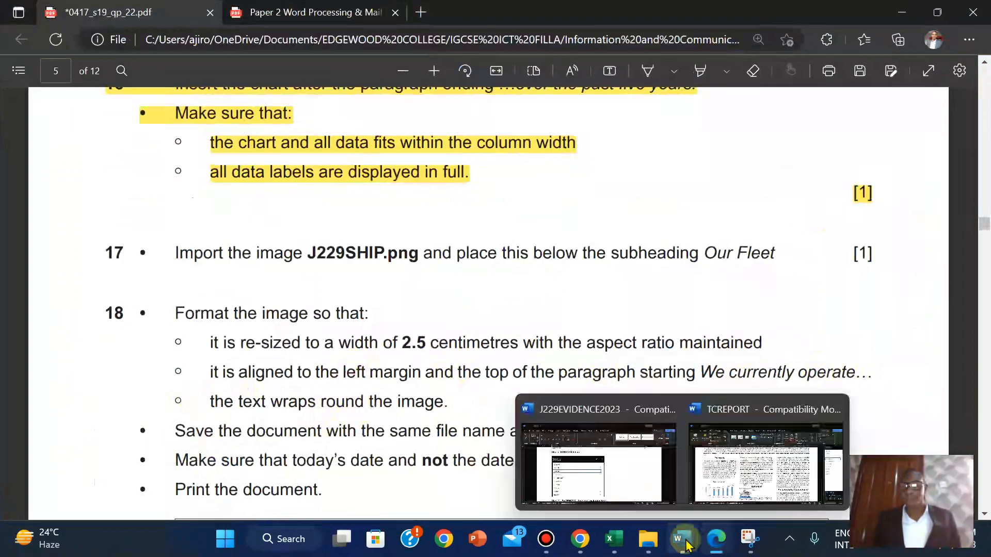
{"action": "left_click", "coordinate": [752, 469]}
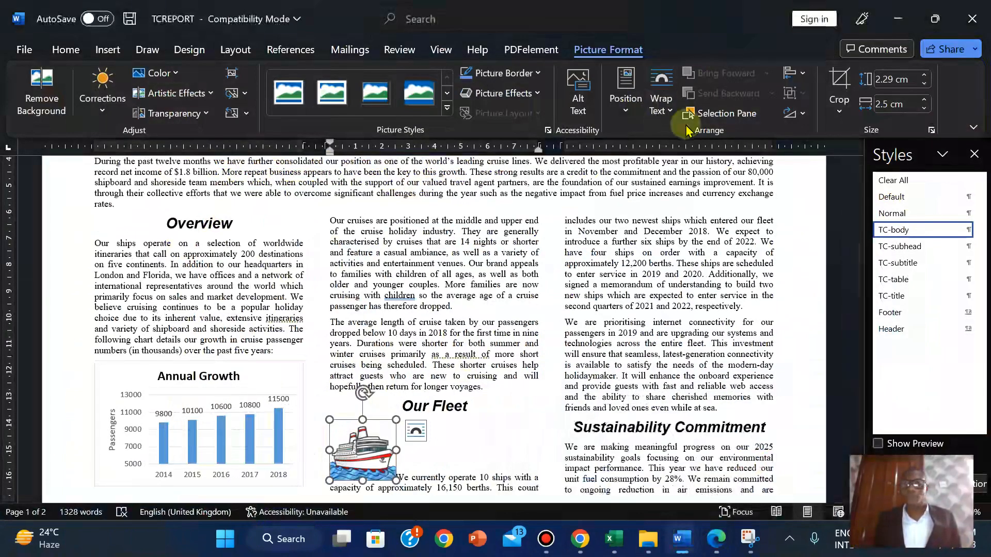
{"action": "left_click", "coordinate": [661, 101]}
{"action": "left_click", "coordinate": [686, 180]}
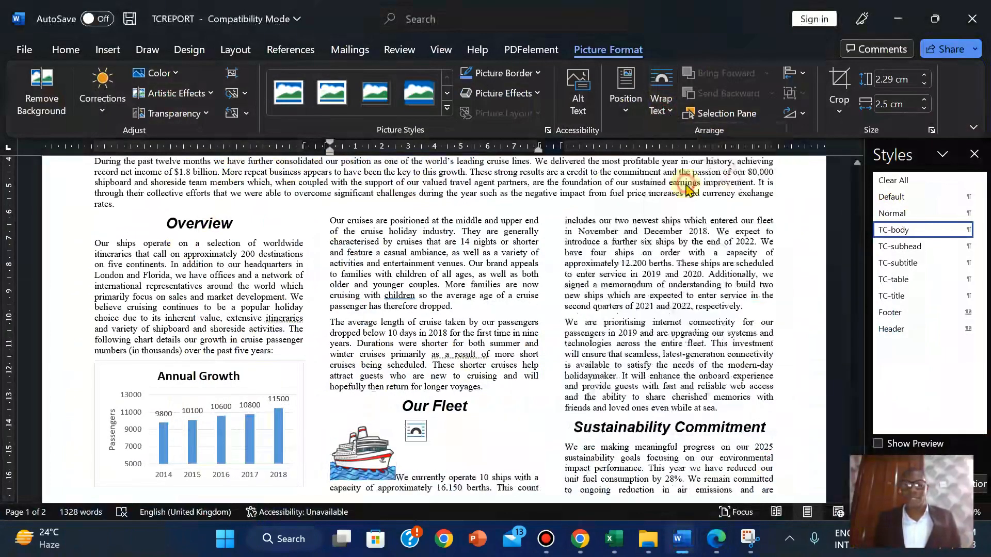
{"action": "left_click", "coordinate": [451, 448]}
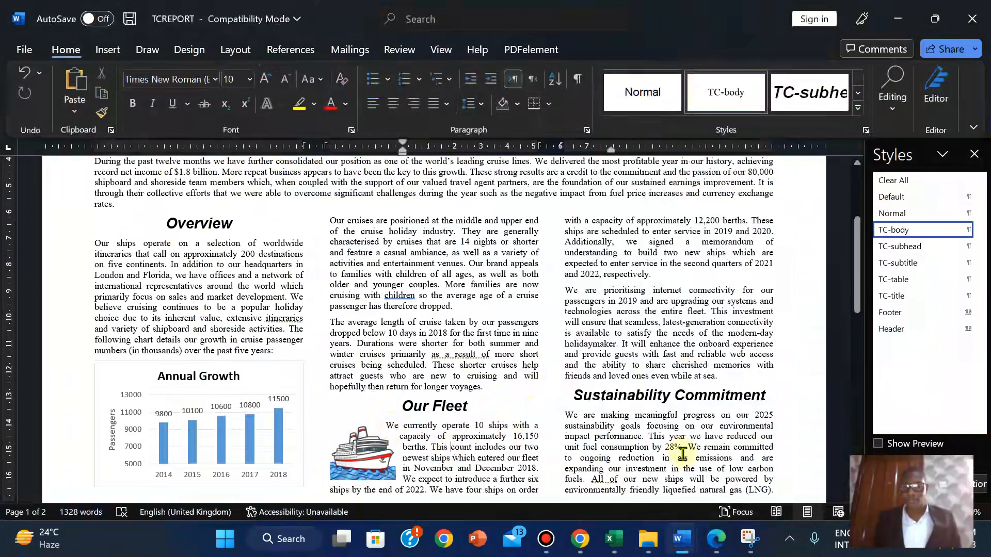
{"action": "left_click", "coordinate": [361, 443]}
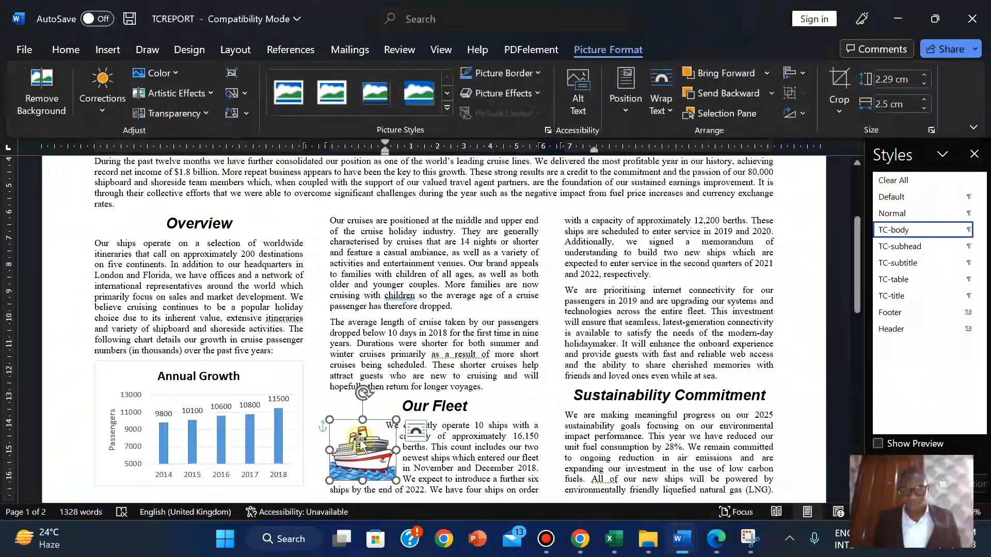
{"action": "left_click", "coordinate": [663, 105]}
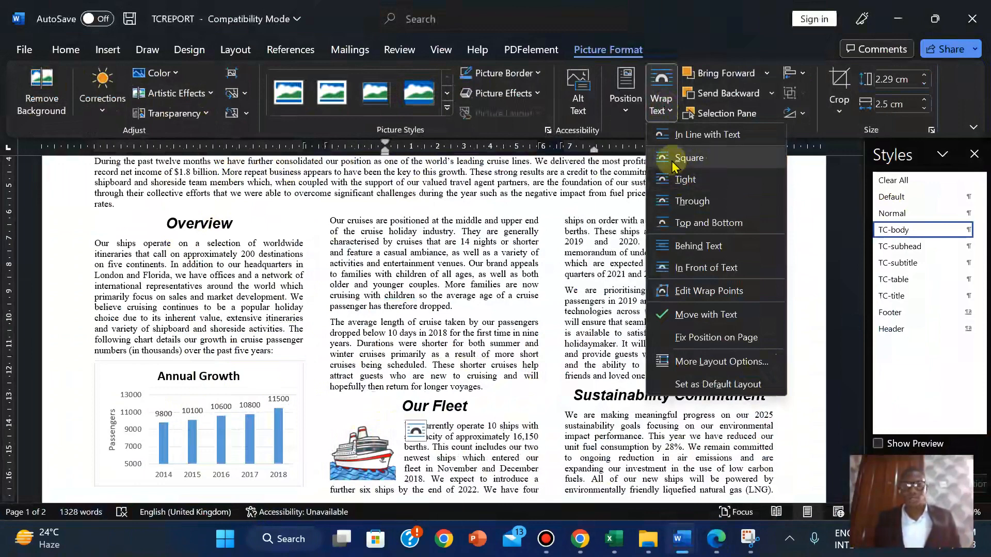
{"action": "left_click", "coordinate": [673, 164]}
{"action": "left_click", "coordinate": [498, 427]}
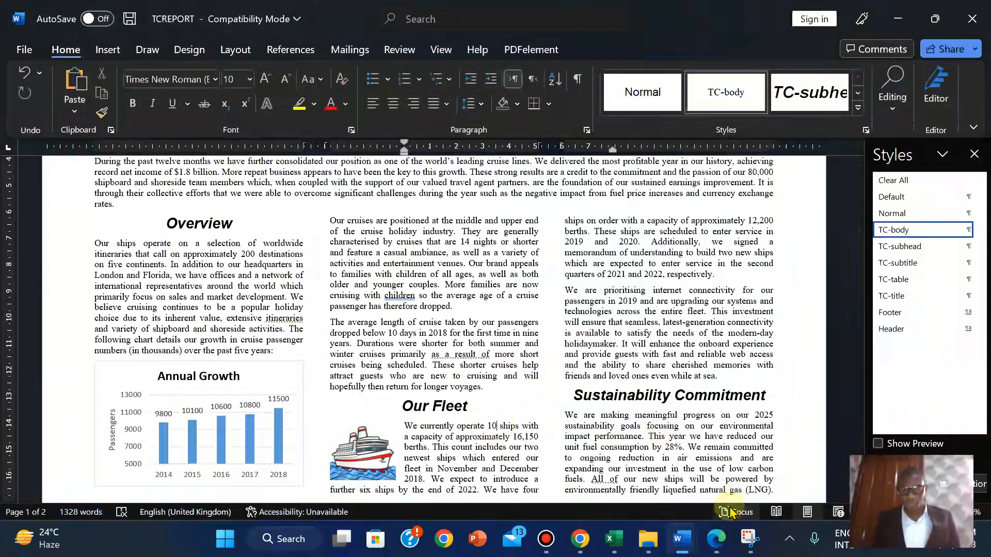
{"action": "mouse_move", "coordinate": [719, 548]}
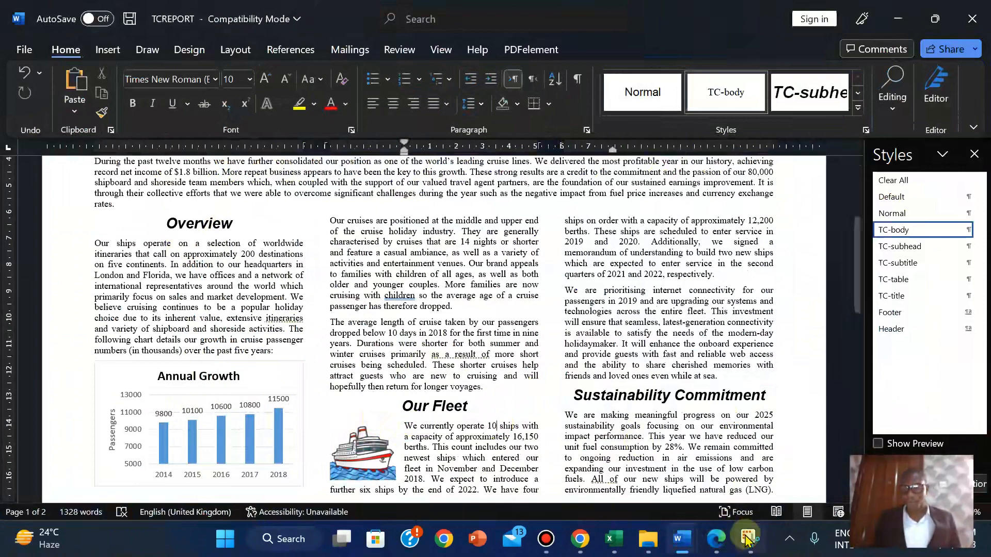
Bring the exam paper PDF forward in Edge and scroll through it
{"action": "left_click", "coordinate": [716, 539]}
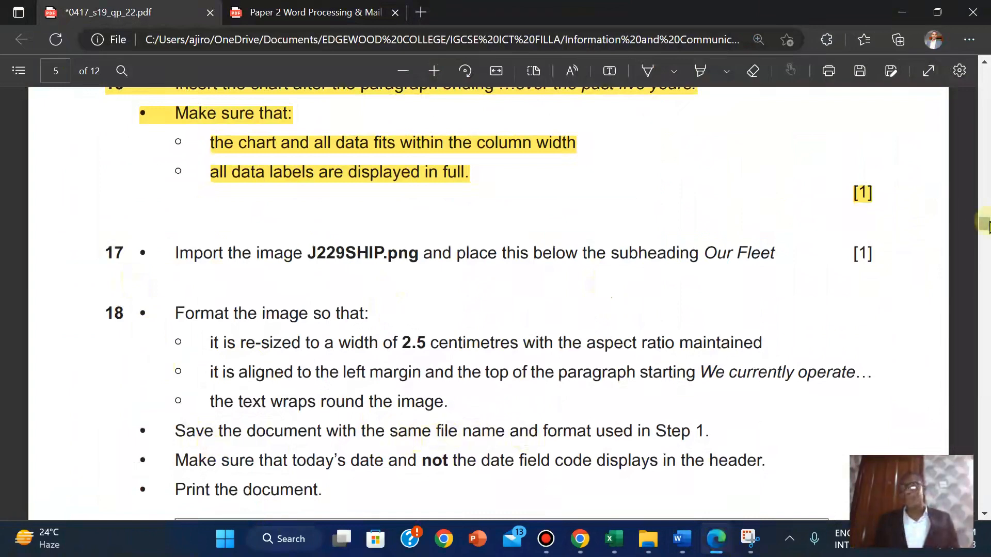
{"action": "left_click_drag", "start_coordinate": [984, 223], "coordinate": [949, 123]}
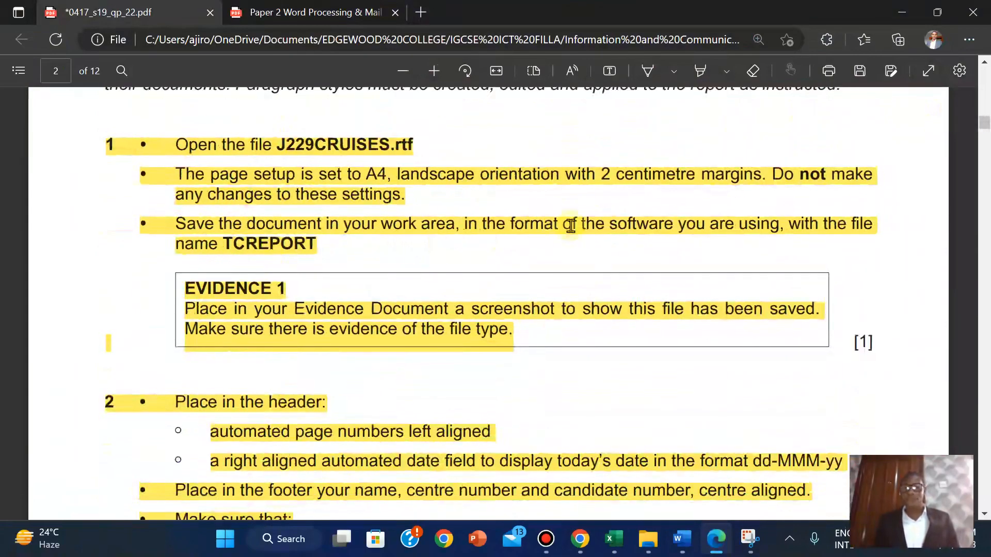
{"action": "mouse_move", "coordinate": [984, 124]}
{"action": "left_mouse_down"}
{"action": "mouse_move", "coordinate": [983, 241]}
{"action": "mouse_move", "coordinate": [984, 228]}
{"action": "left_mouse_up"}
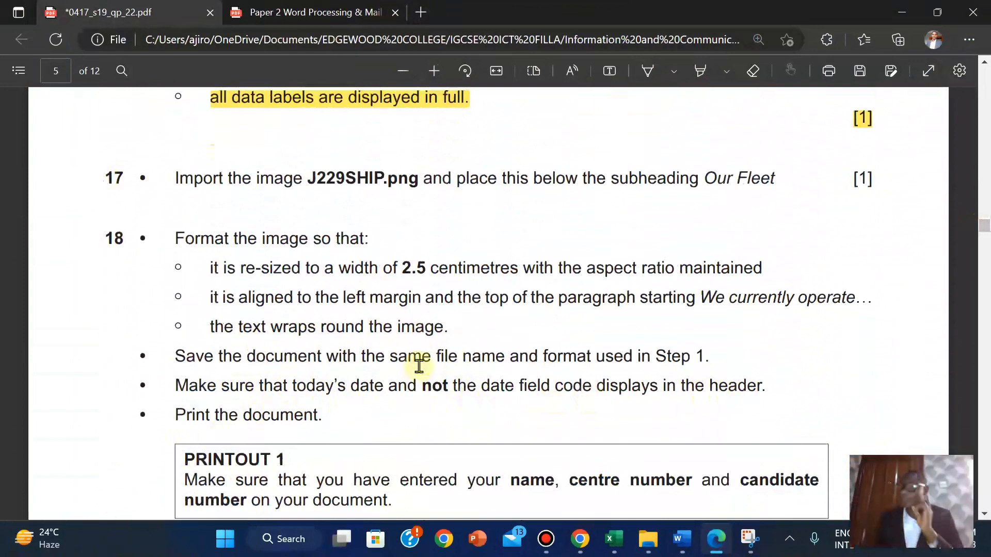
Bring the TCREPORT report in Word to the front, scrolled to the top of page 1
{"action": "mouse_move", "coordinate": [687, 534]}
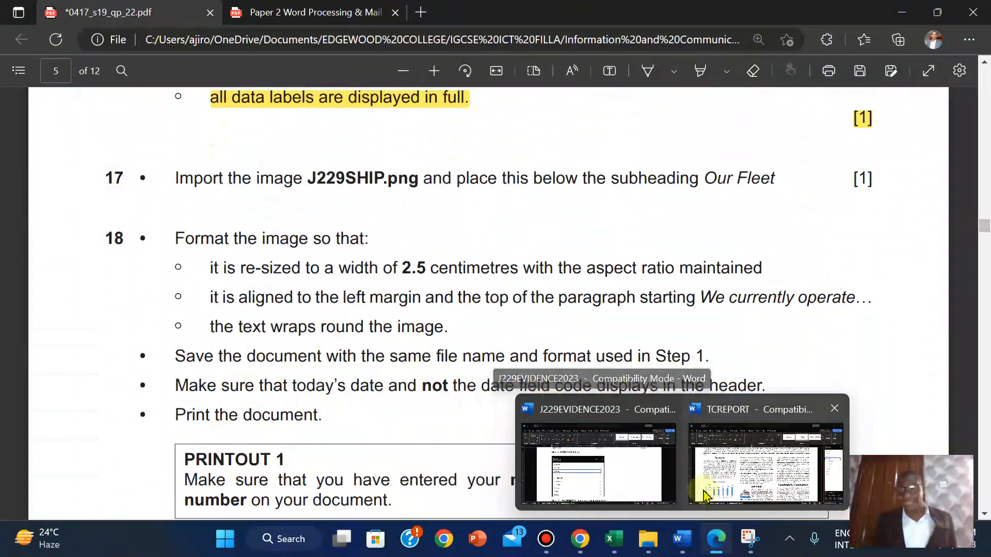
{"action": "left_click", "coordinate": [706, 493]}
{"action": "left_click_drag", "start_coordinate": [861, 279], "coordinate": [856, 159]}
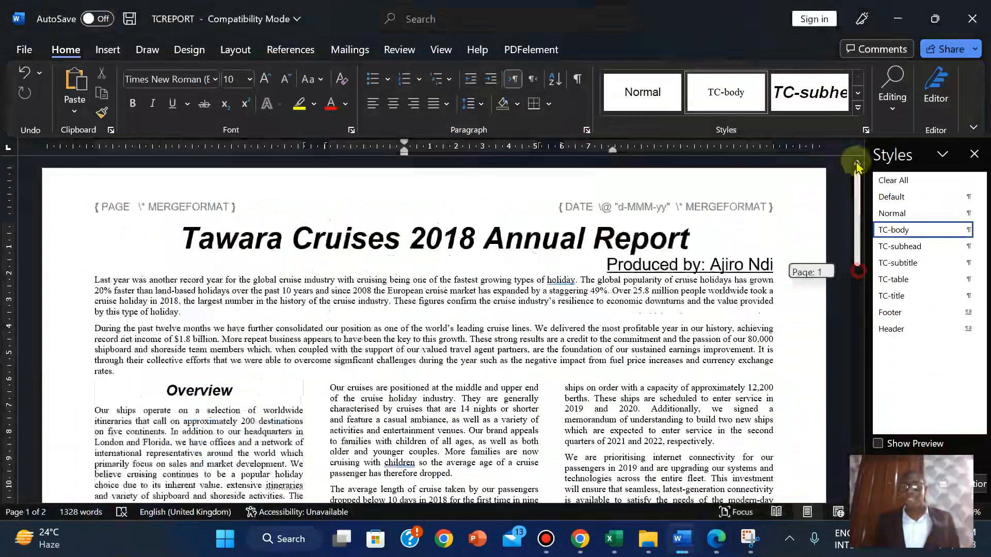
Uncheck 'Show field codes instead of their values' in Word Options > Advanced so the header shows 1 and 6-Jan-23
{"action": "left_click", "coordinate": [29, 50]}
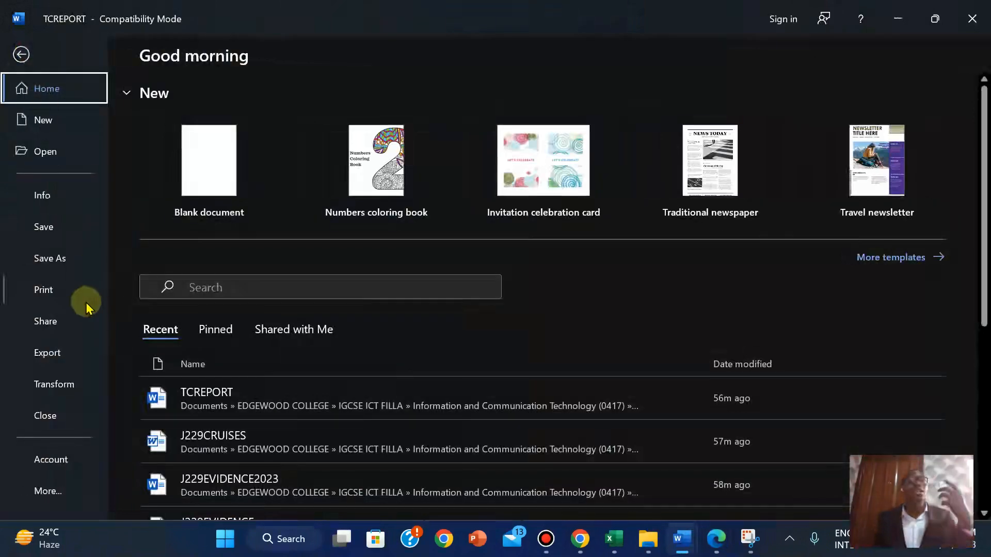
{"action": "left_click", "coordinate": [55, 496]}
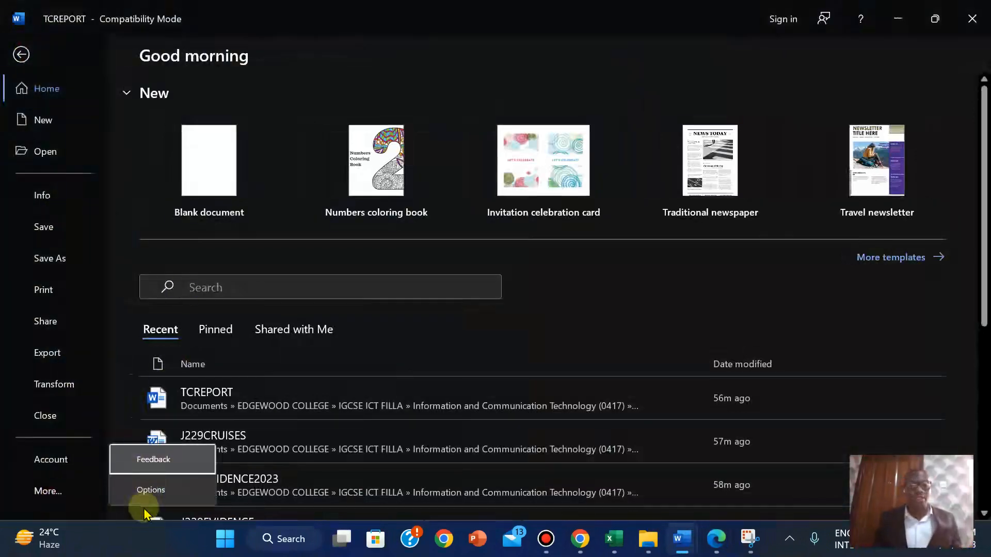
{"action": "left_click", "coordinate": [137, 493]}
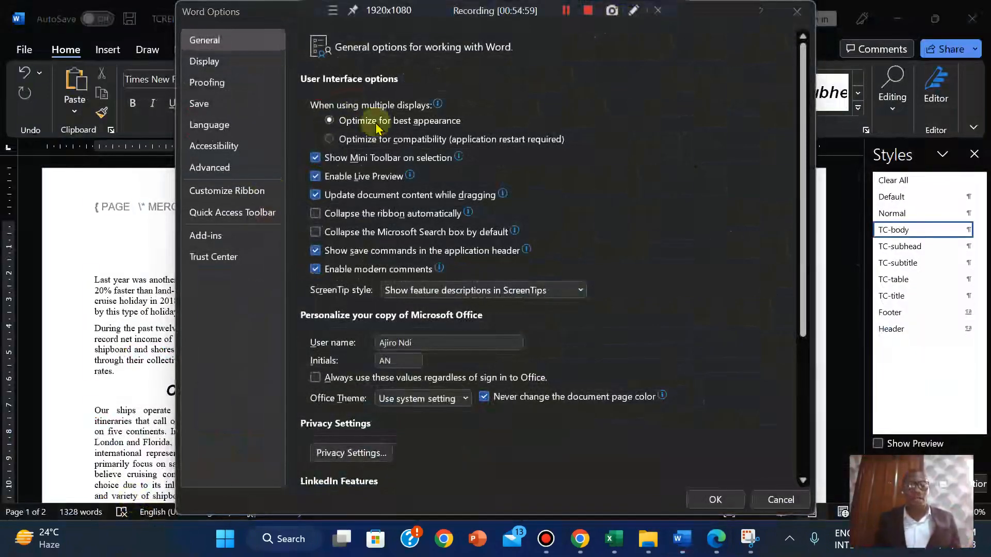
{"action": "left_click", "coordinate": [217, 179]}
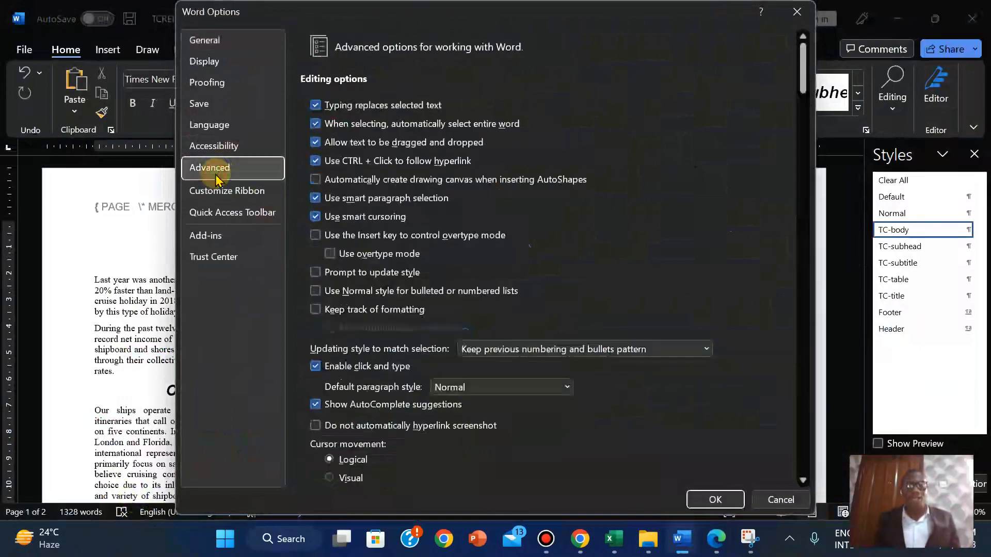
{"action": "left_click_drag", "start_coordinate": [803, 62], "coordinate": [801, 169]}
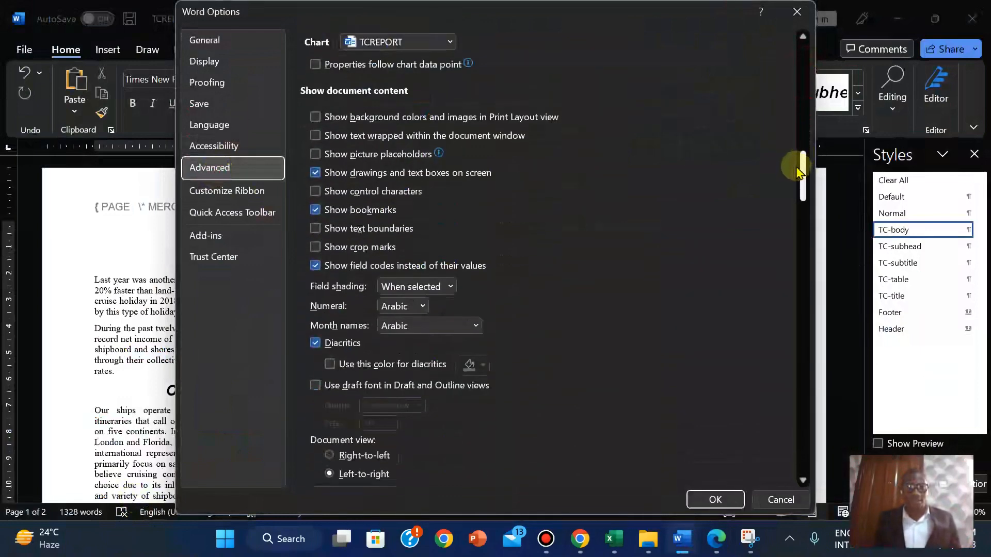
{"action": "left_click", "coordinate": [316, 267]}
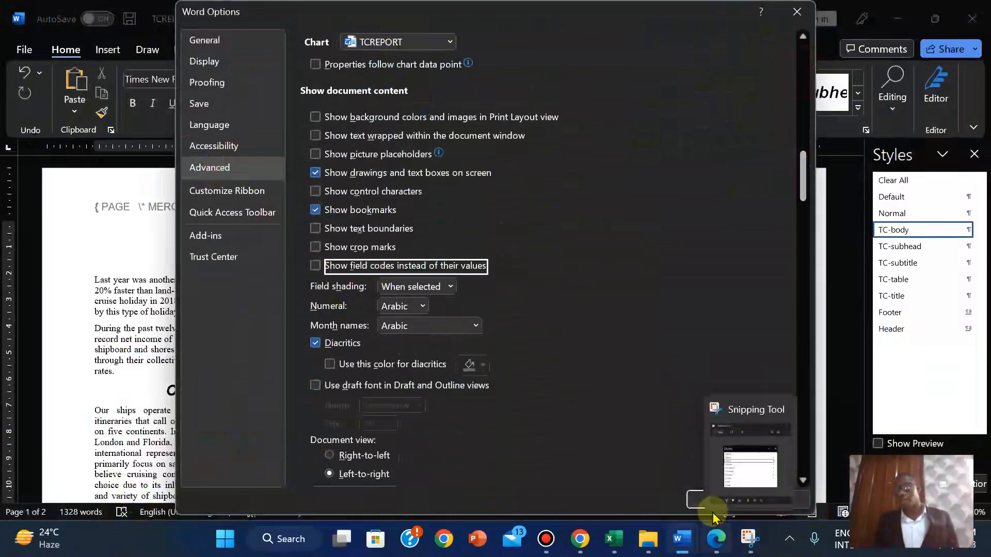
{"action": "left_click", "coordinate": [698, 500]}
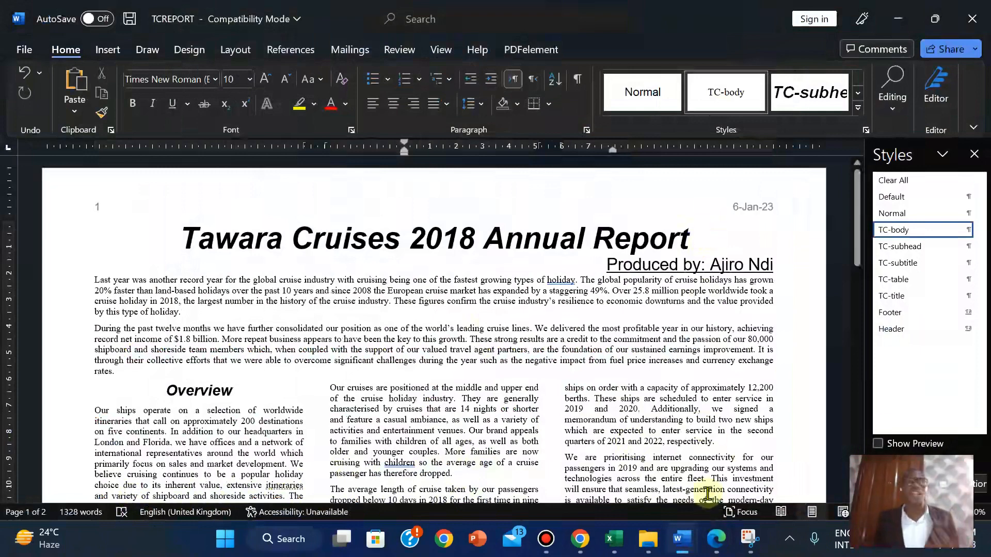
Switch to the exam paper in Edge to view question 18's PRINTOUT 1 instructions
{"action": "mouse_move", "coordinate": [714, 546]}
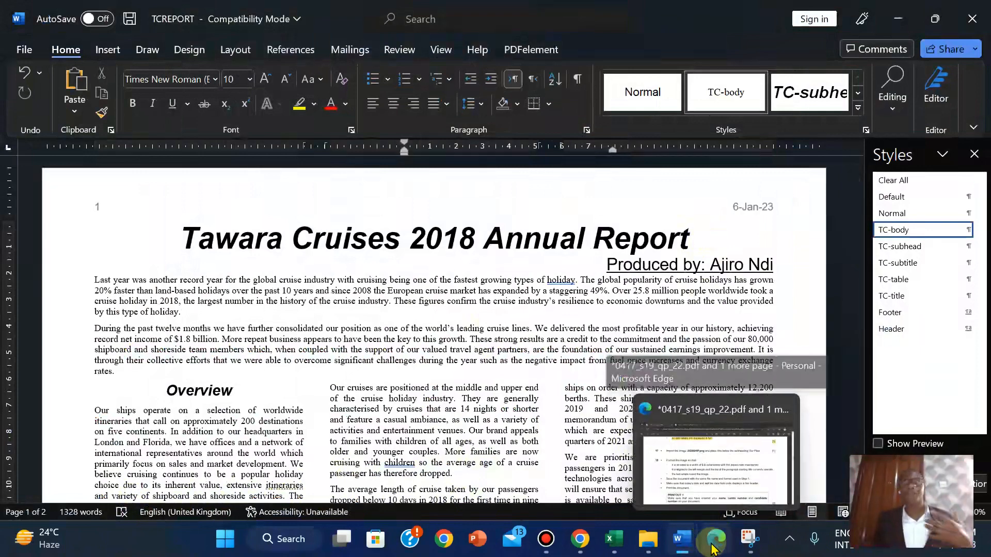
{"action": "left_click", "coordinate": [714, 546]}
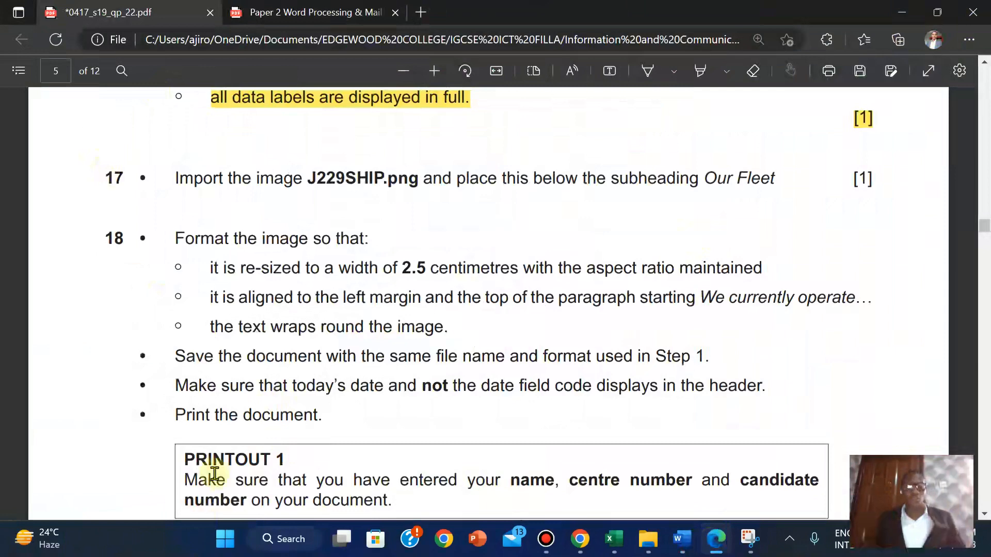
Switch to the TCREPORT report and close the Styles pane so the page fills the window
{"action": "mouse_move", "coordinate": [686, 553]}
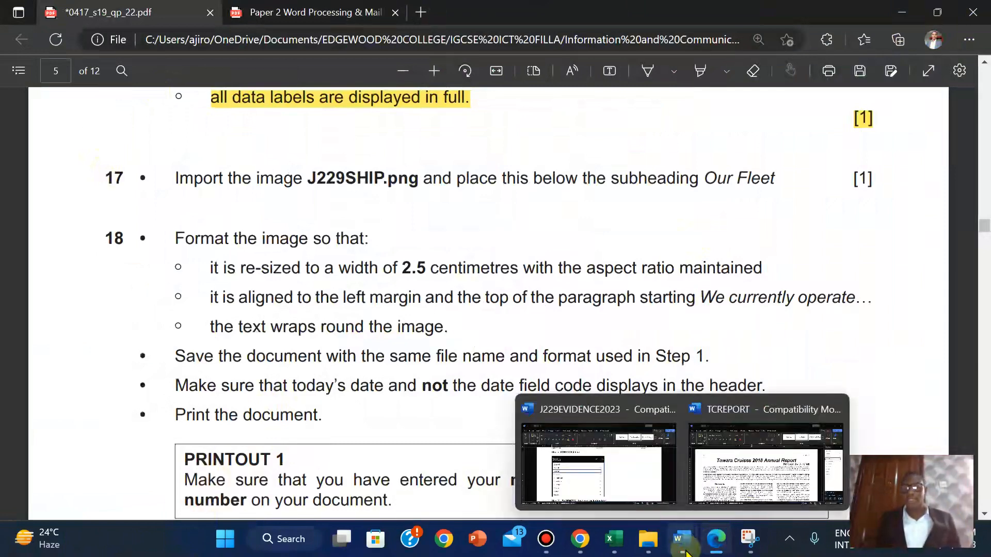
{"action": "left_click", "coordinate": [747, 440]}
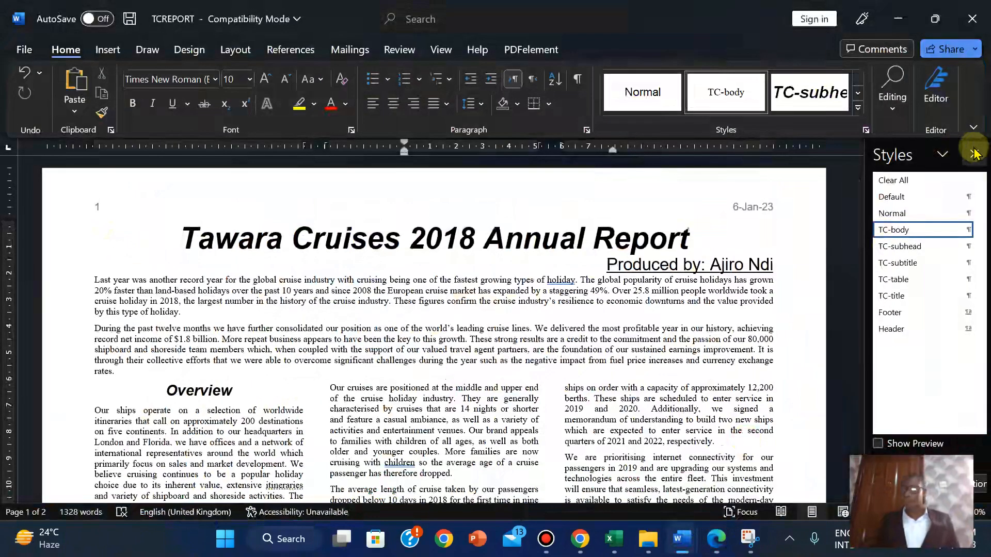
{"action": "left_click", "coordinate": [975, 153]}
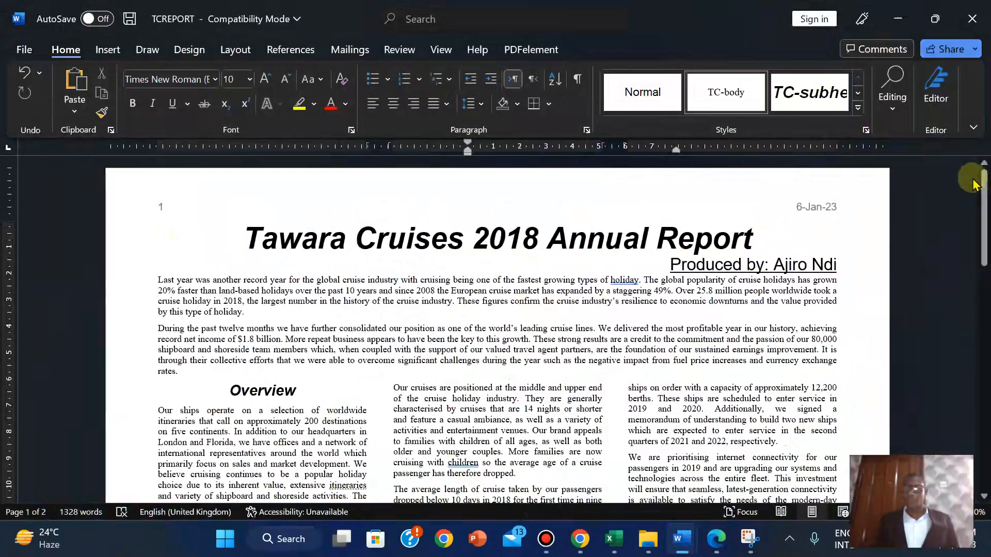
{"action": "left_click_drag", "start_coordinate": [985, 184], "coordinate": [975, 210]}
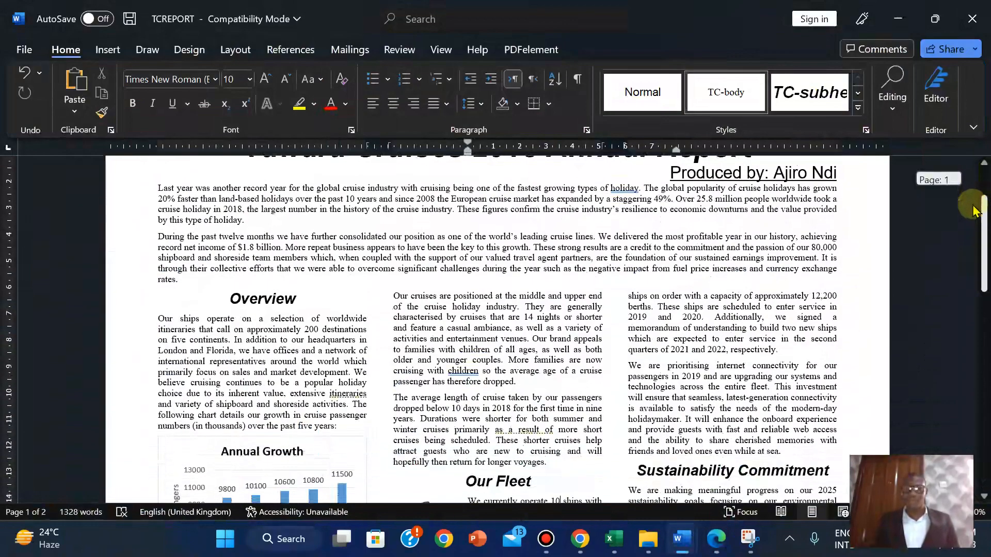
Switch to the exam paper and scroll through the instructions
{"action": "key", "text": "alt+Tab"}
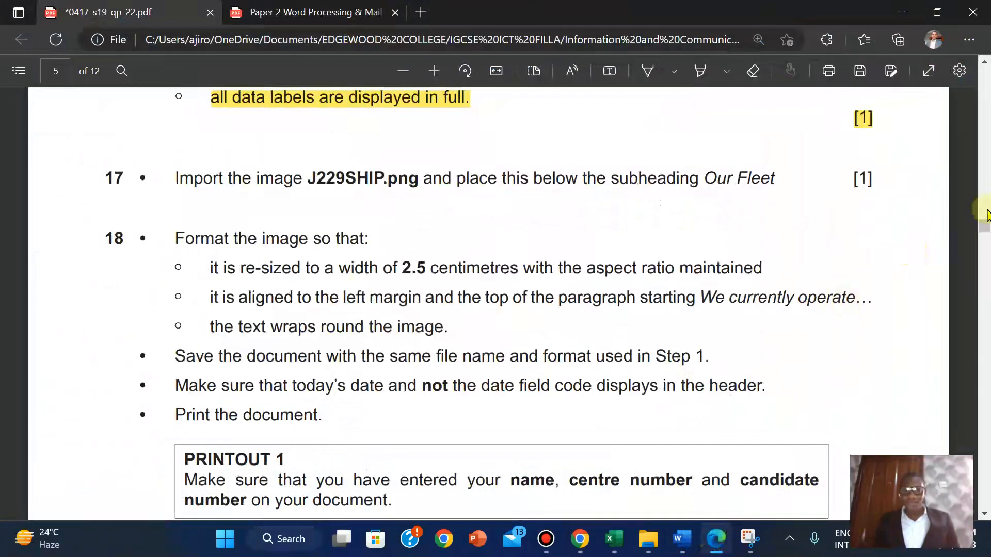
{"action": "mouse_move", "coordinate": [983, 221]}
{"action": "left_mouse_down"}
{"action": "mouse_move", "coordinate": [978, 244]}
{"action": "mouse_move", "coordinate": [973, 228]}
{"action": "left_mouse_up"}
{"action": "scroll", "coordinate": [984, 236], "scroll_direction": "down", "scroll_amount": 1}
{"action": "scroll", "coordinate": [974, 229], "scroll_direction": "up", "scroll_amount": 1}
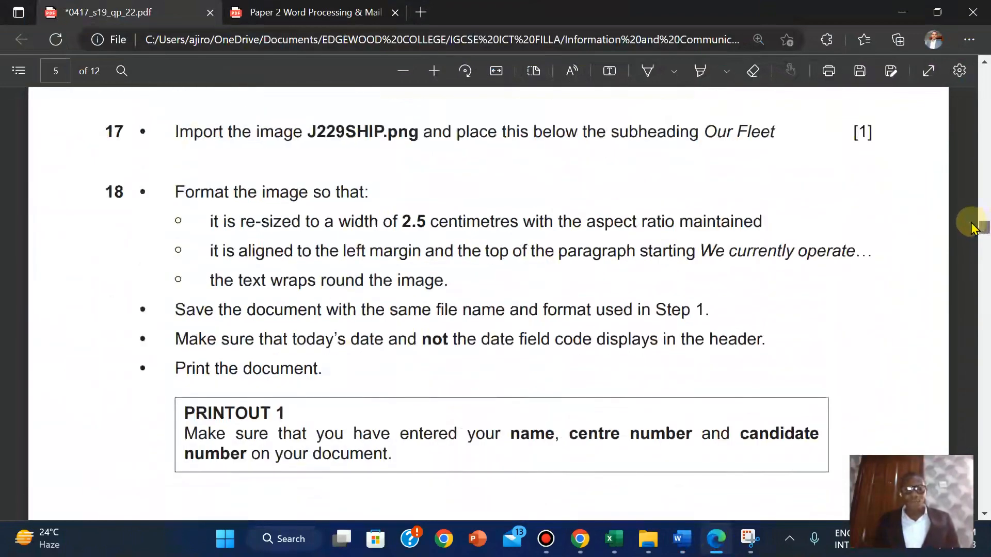
{"action": "scroll", "coordinate": [972, 228], "scroll_direction": "up", "scroll_amount": 1}
{"action": "scroll", "coordinate": [972, 227], "scroll_direction": "down", "scroll_amount": 2}
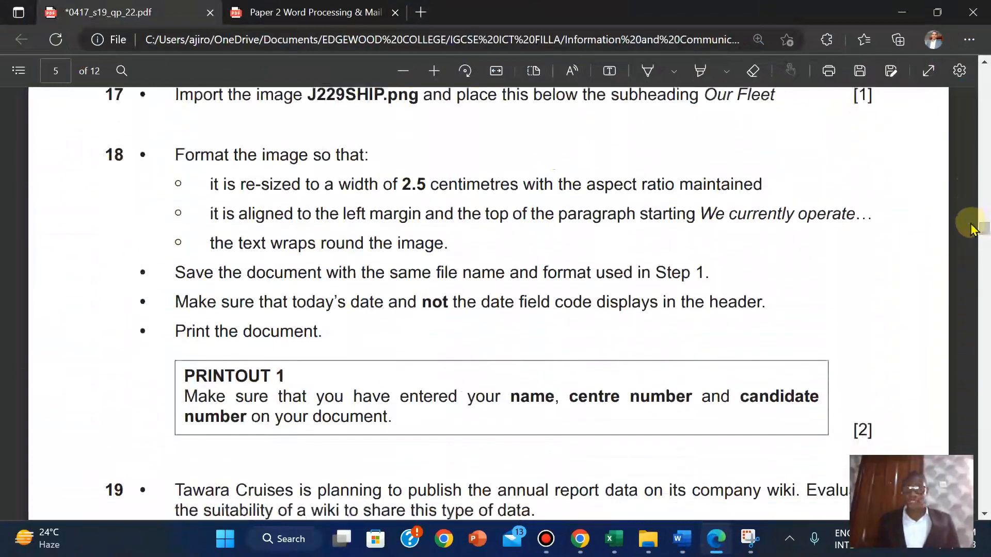
Return to the TCREPORT report at page 1 and show the View ribbon
{"action": "mouse_move", "coordinate": [682, 539]}
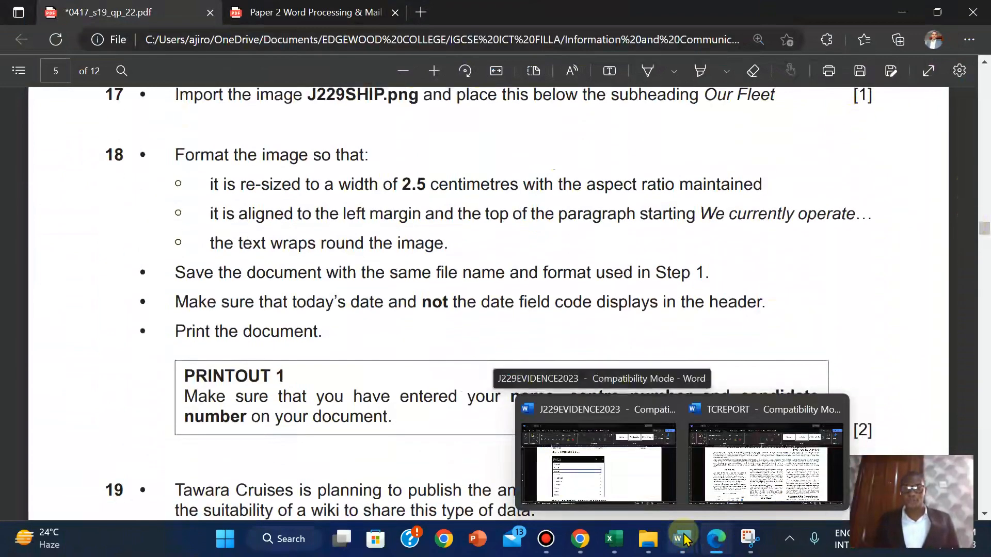
{"action": "left_click", "coordinate": [738, 453]}
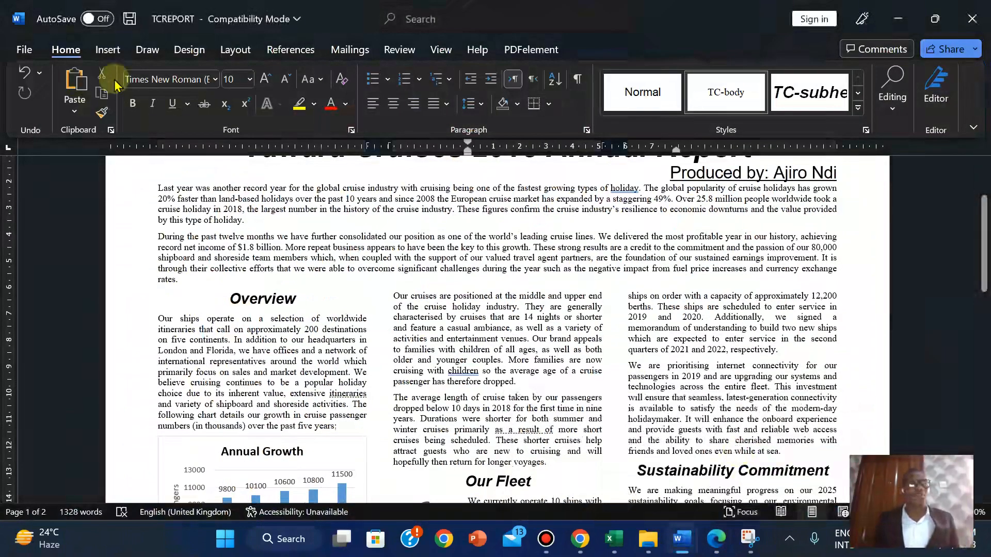
{"action": "left_click", "coordinate": [443, 51]}
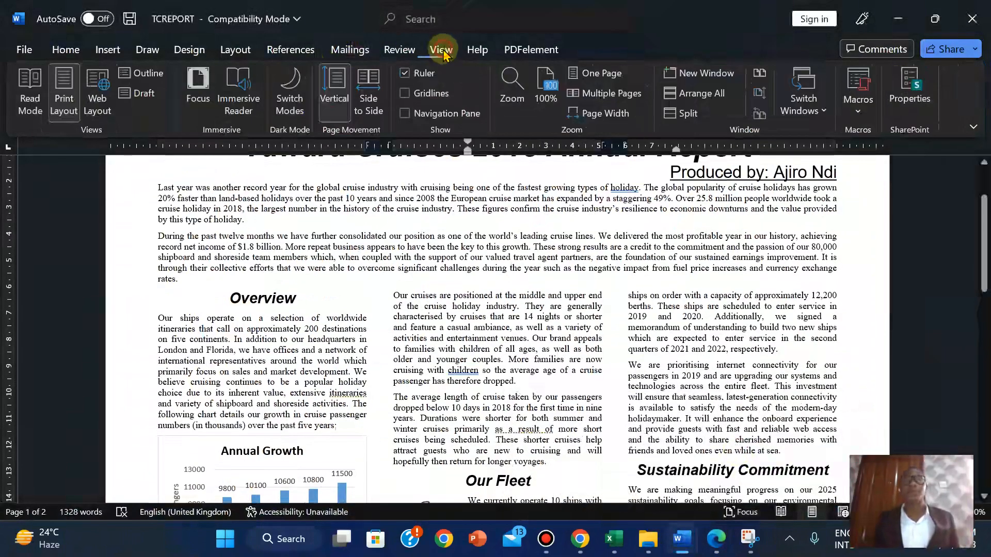
{"action": "left_click", "coordinate": [400, 50]}
{"action": "left_click", "coordinate": [146, 82]}
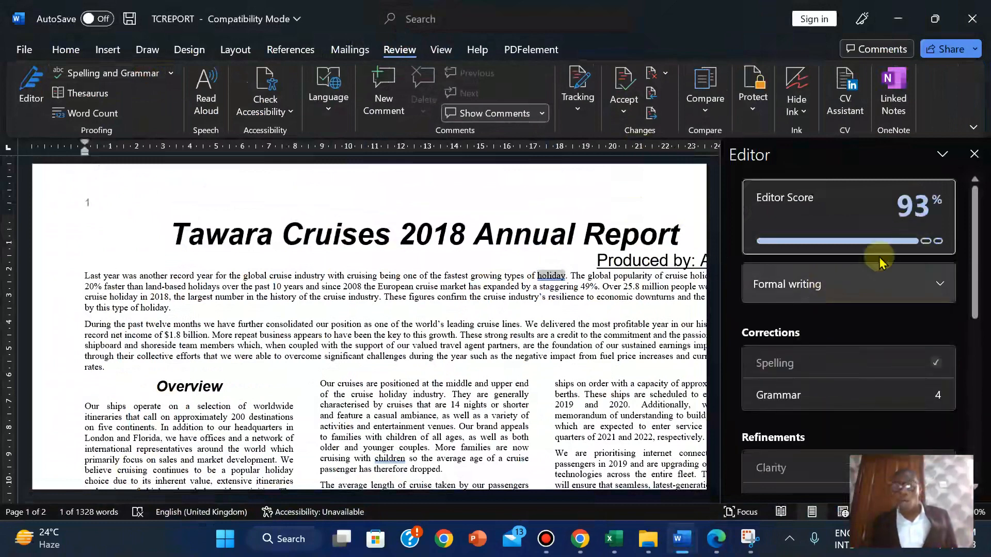
{"action": "mouse_move", "coordinate": [925, 241]}
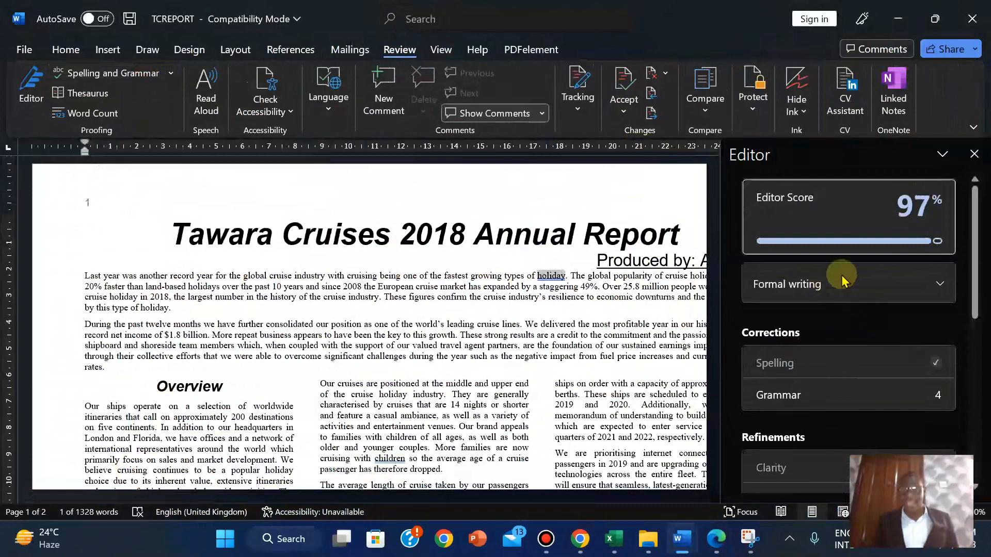
{"action": "mouse_move", "coordinate": [814, 228]}
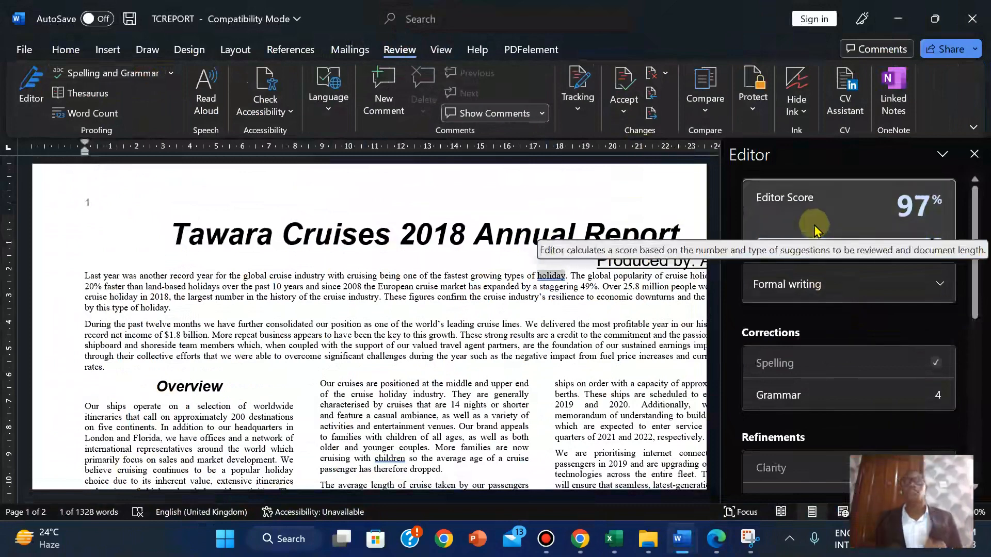
{"action": "left_click", "coordinate": [974, 153]}
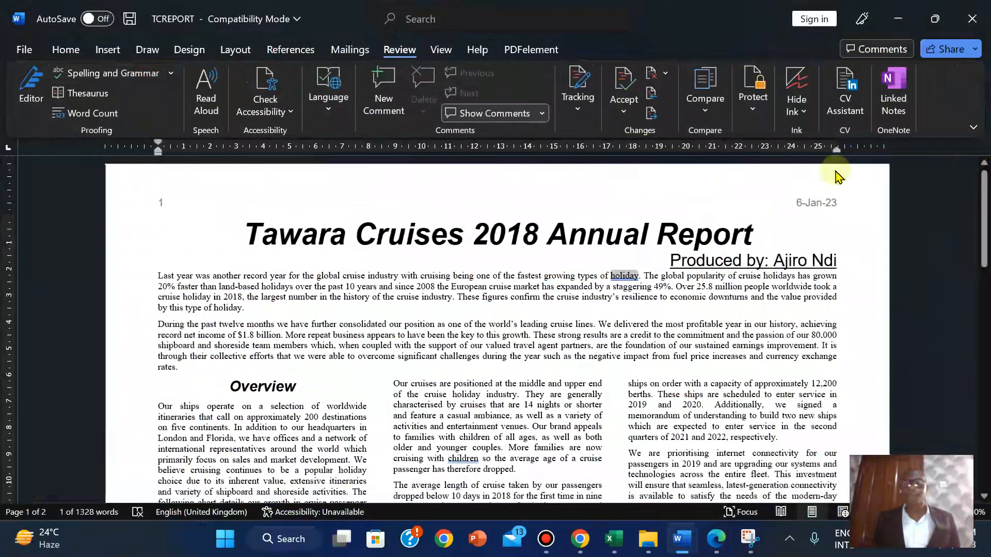
{"action": "mouse_move", "coordinate": [983, 177]}
{"action": "left_mouse_down"}
{"action": "mouse_move", "coordinate": [984, 222]}
{"action": "mouse_move", "coordinate": [983, 196]}
{"action": "left_mouse_up"}
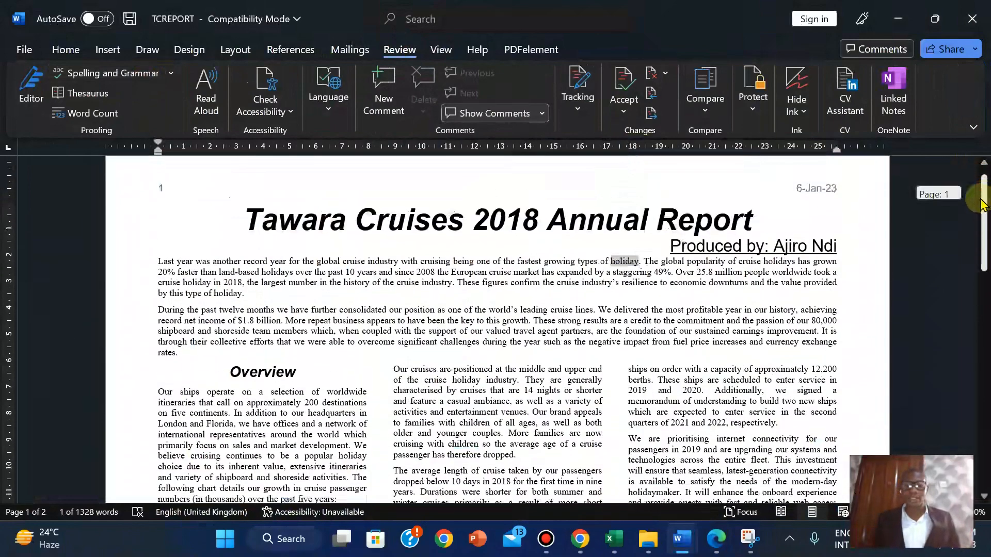
Print the TCREPORT report to a PDF file from Word's Print page
{"action": "left_click", "coordinate": [27, 50]}
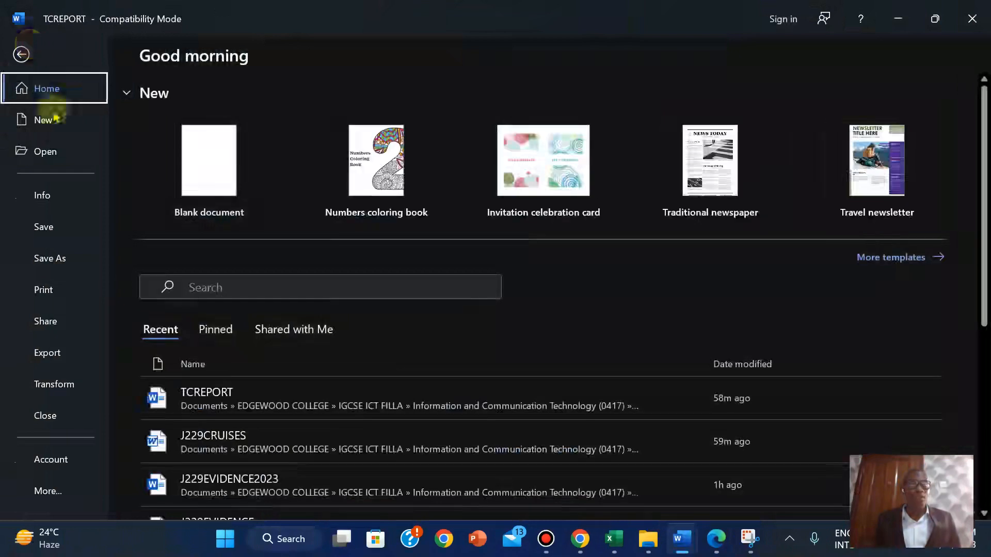
{"action": "left_click", "coordinate": [50, 291]}
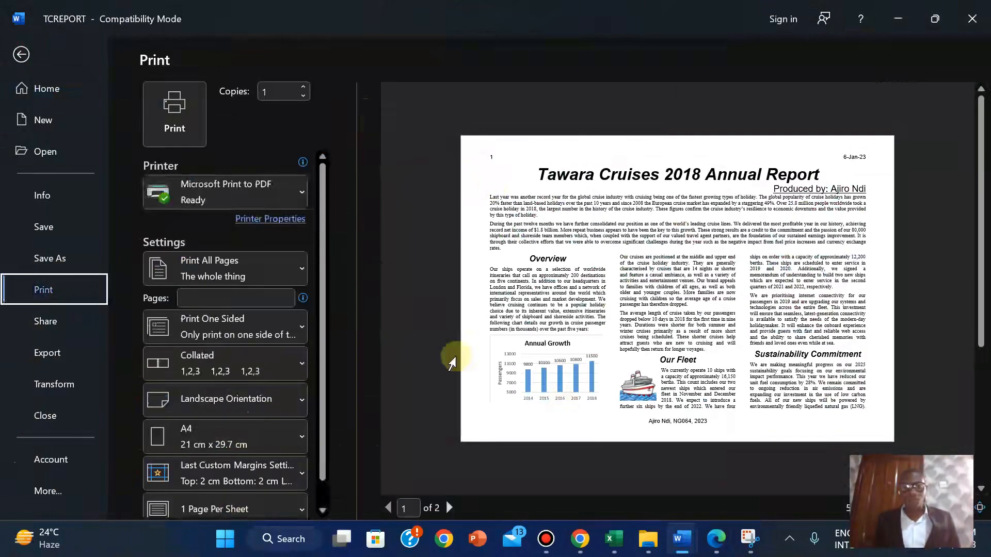
{"action": "left_click", "coordinate": [175, 106]}
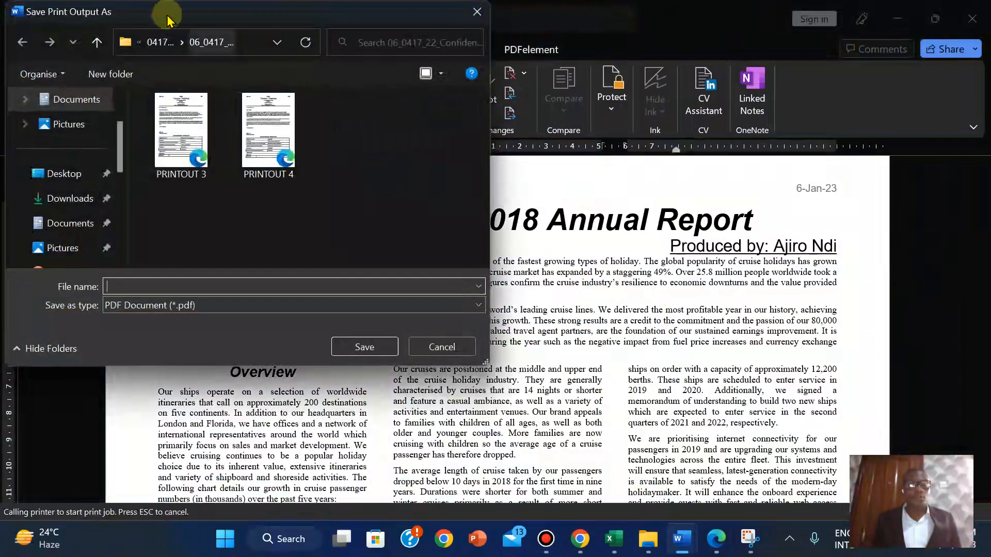
Browse to the 2019 > 2019 May-June > 06_0417_22 source files folder
{"action": "left_click", "coordinate": [161, 44]}
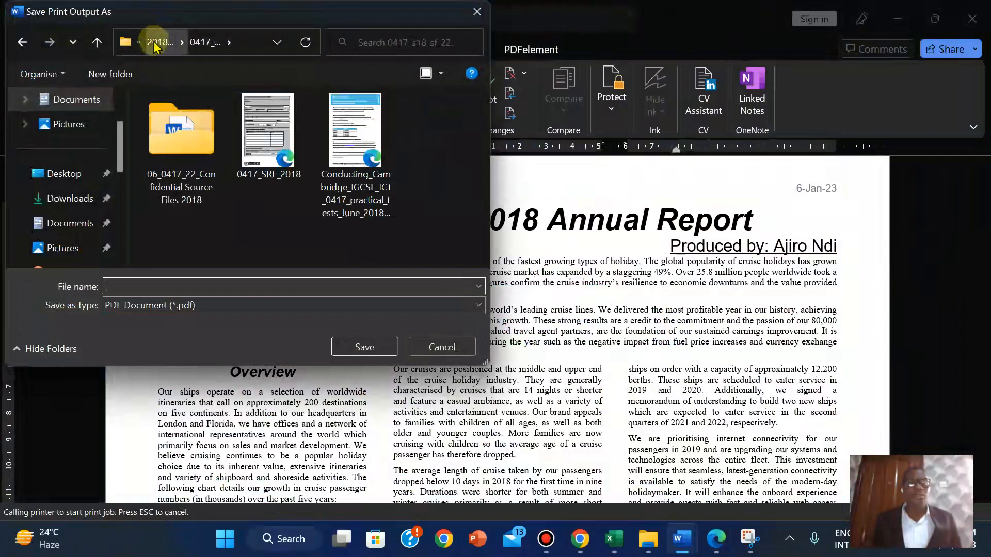
{"action": "left_click", "coordinate": [154, 45]}
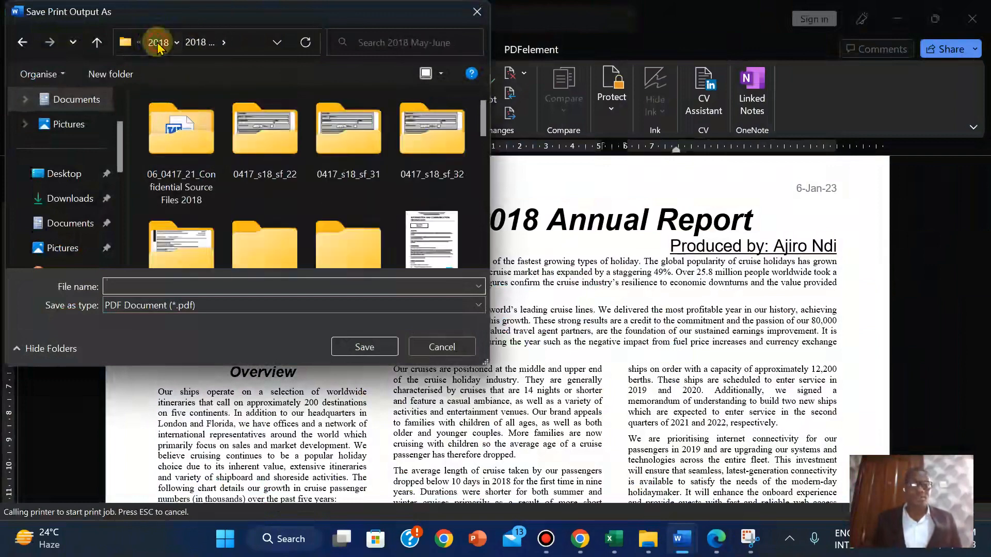
{"action": "left_click", "coordinate": [158, 44]}
{"action": "left_click", "coordinate": [155, 43]}
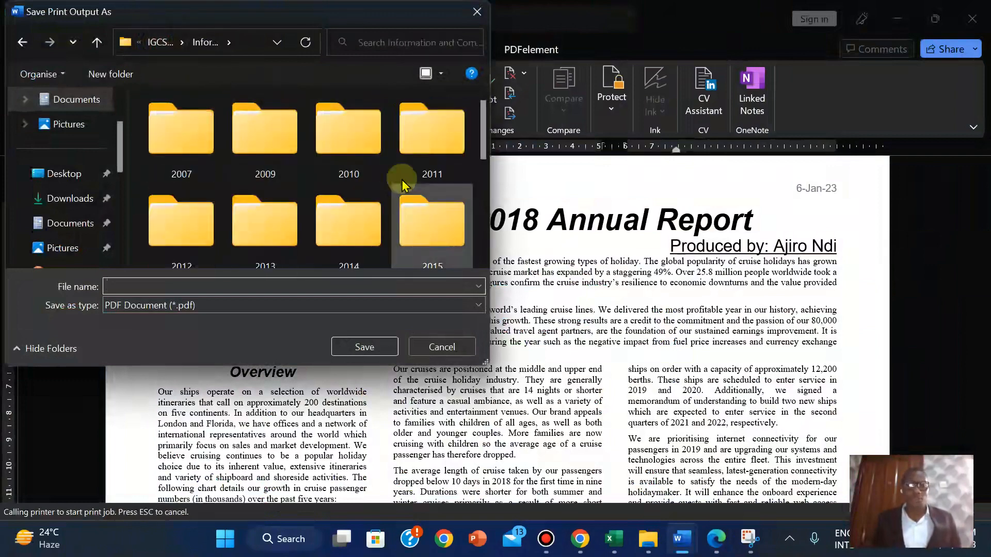
{"action": "left_click_drag", "start_coordinate": [484, 137], "coordinate": [486, 201]}
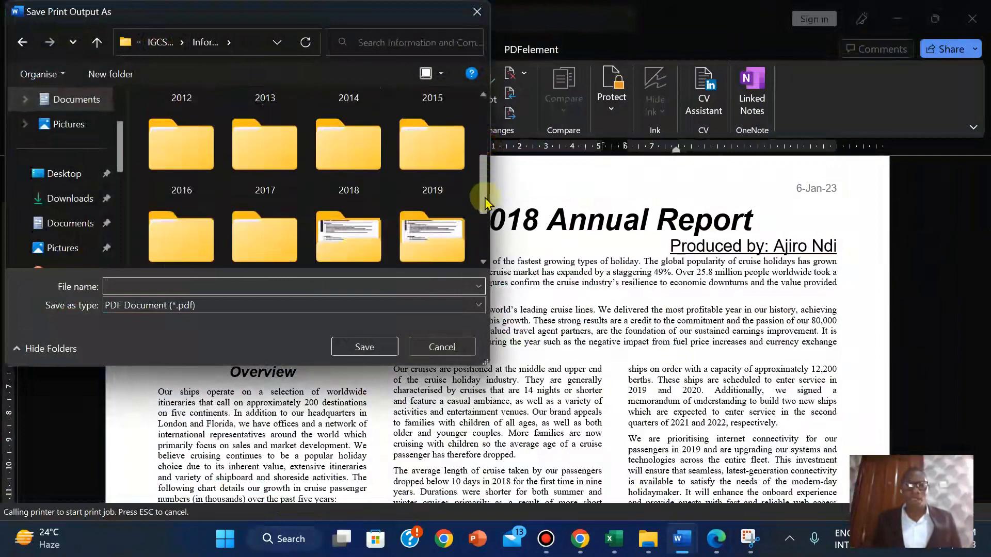
{"action": "double_click", "coordinate": [453, 165]}
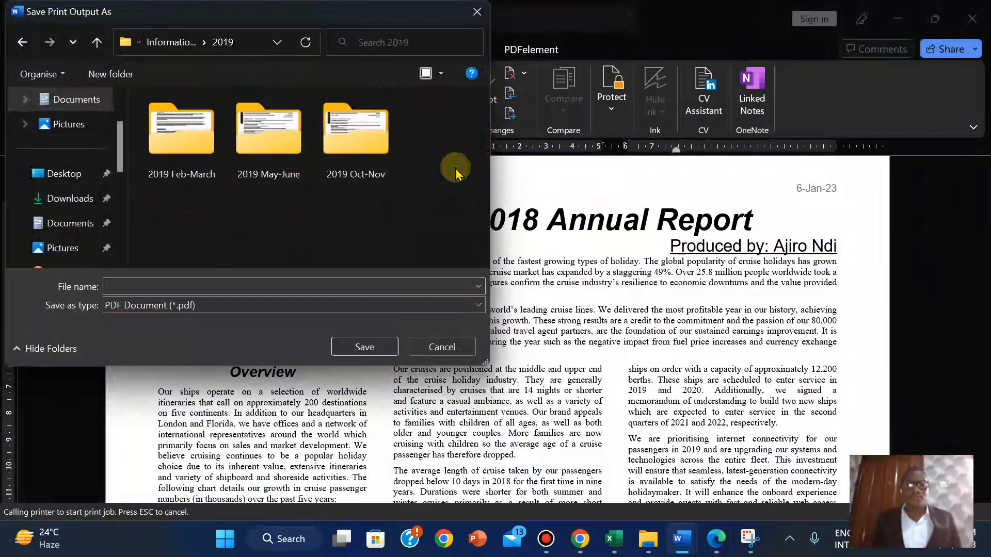
{"action": "double_click", "coordinate": [267, 147]}
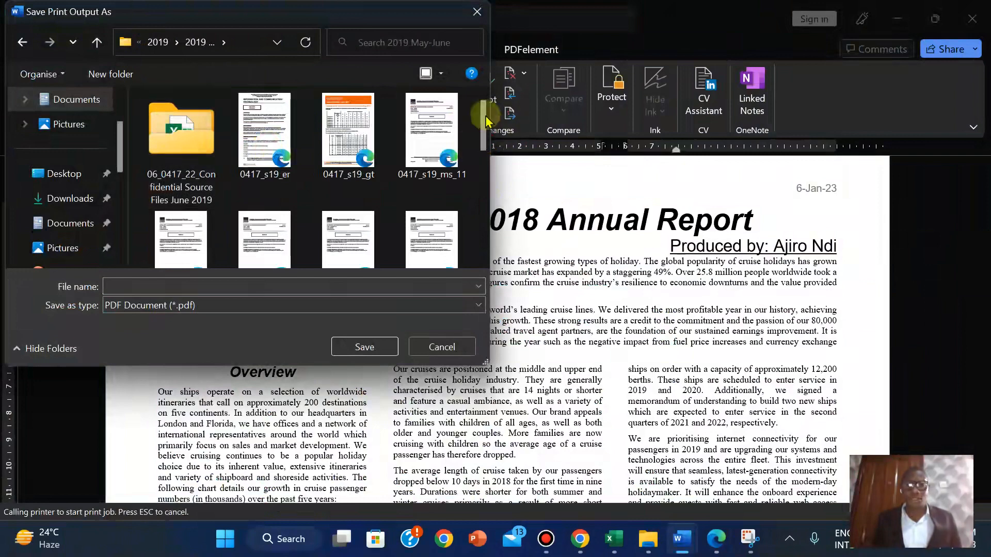
{"action": "double_click", "coordinate": [176, 132]}
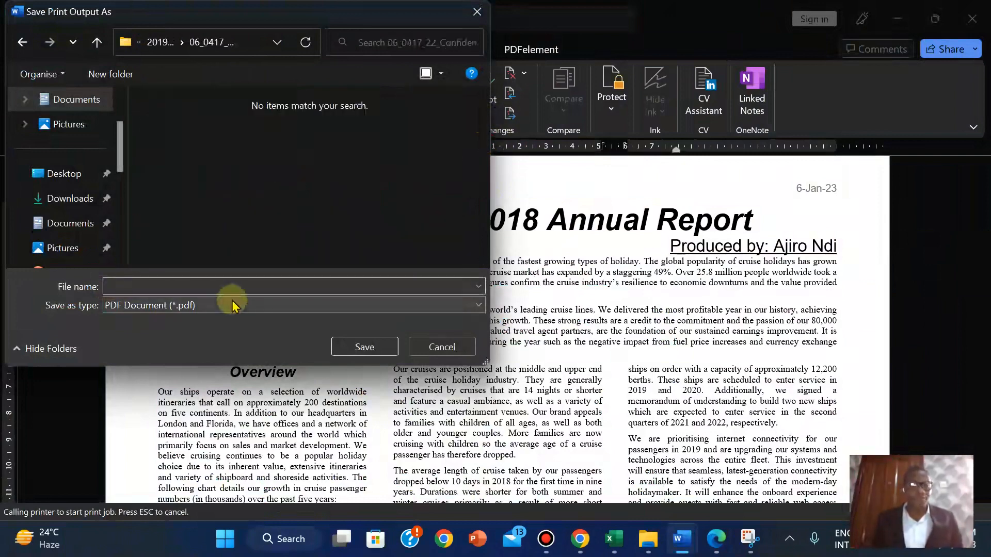
Save the printout there as the PDF PRINTOUT 1
{"action": "left_click", "coordinate": [160, 285]}
{"action": "type", "text": "PRINTOUT 1"}
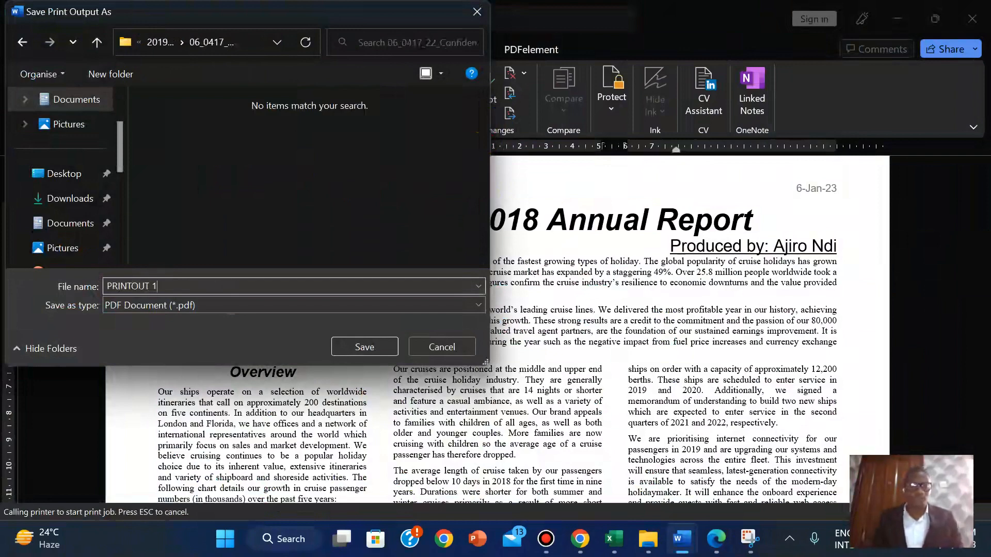
{"action": "left_click", "coordinate": [365, 348]}
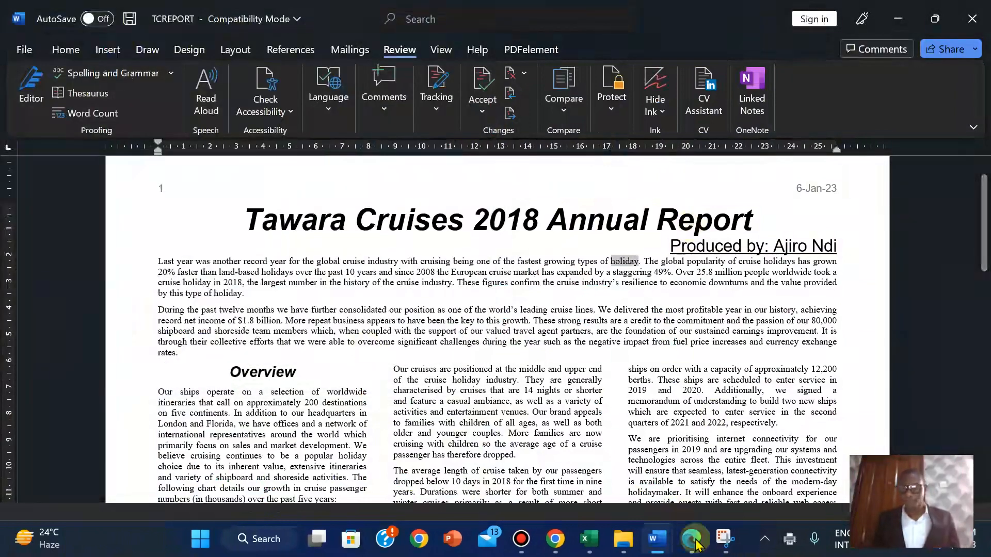
{"action": "left_click", "coordinate": [694, 542]}
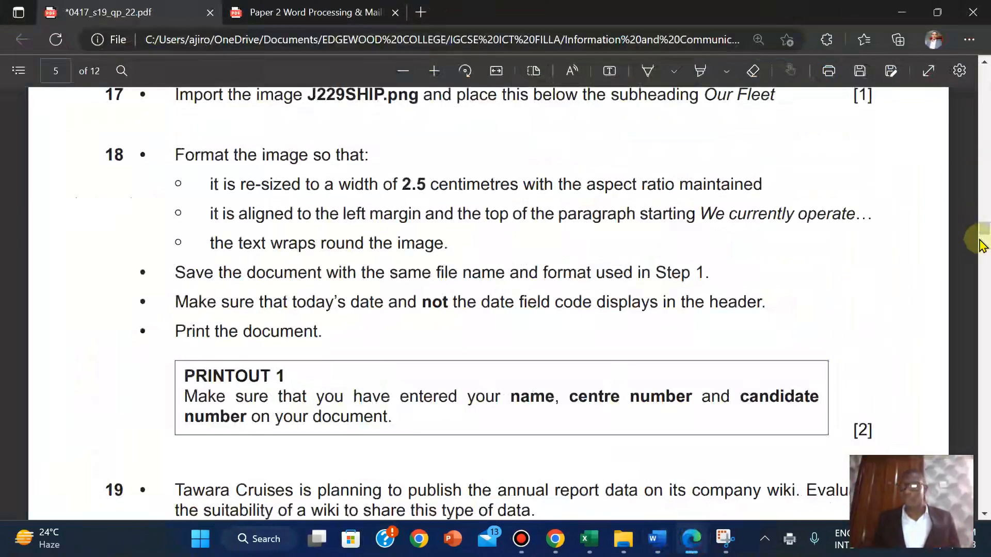
Highlight questions 17–18 and the PRINTOUT 1 box in yellow, then scroll to question 19
{"action": "left_click_drag", "start_coordinate": [986, 232], "coordinate": [983, 223]}
{"action": "left_click_drag", "start_coordinate": [104, 248], "coordinate": [877, 508]}
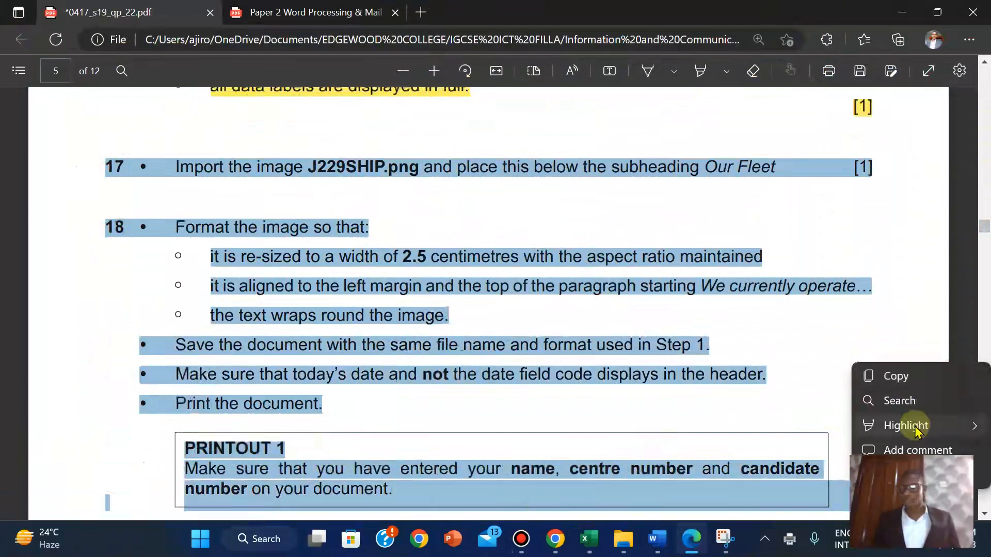
{"action": "mouse_move", "coordinate": [911, 425]}
{"action": "left_click", "coordinate": [766, 407]}
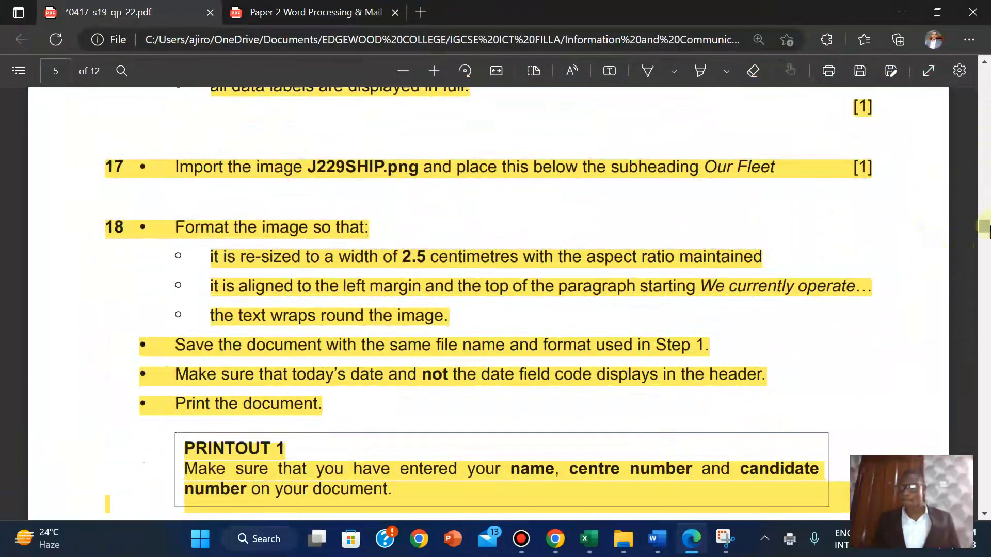
{"action": "left_click_drag", "start_coordinate": [986, 230], "coordinate": [986, 241]}
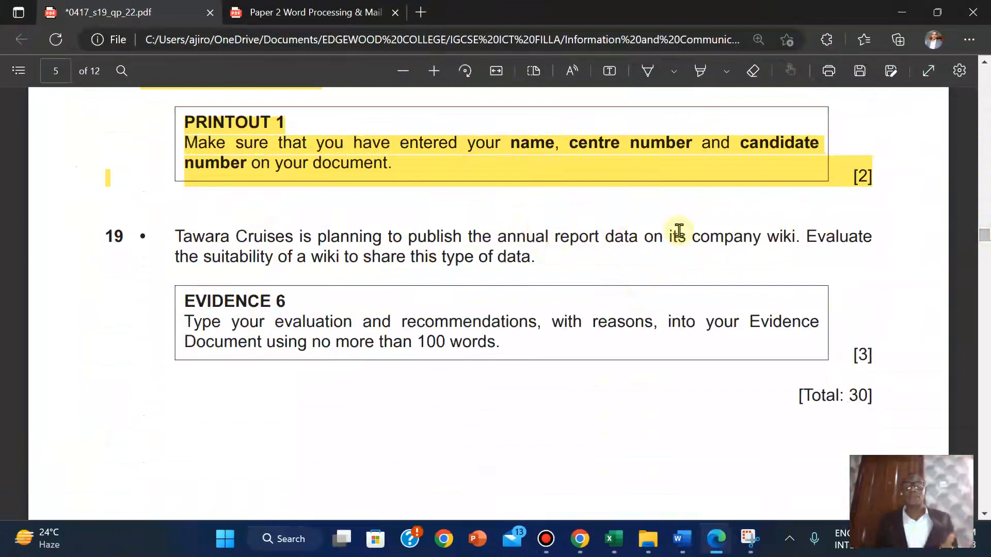
{"action": "mouse_move", "coordinate": [511, 6]}
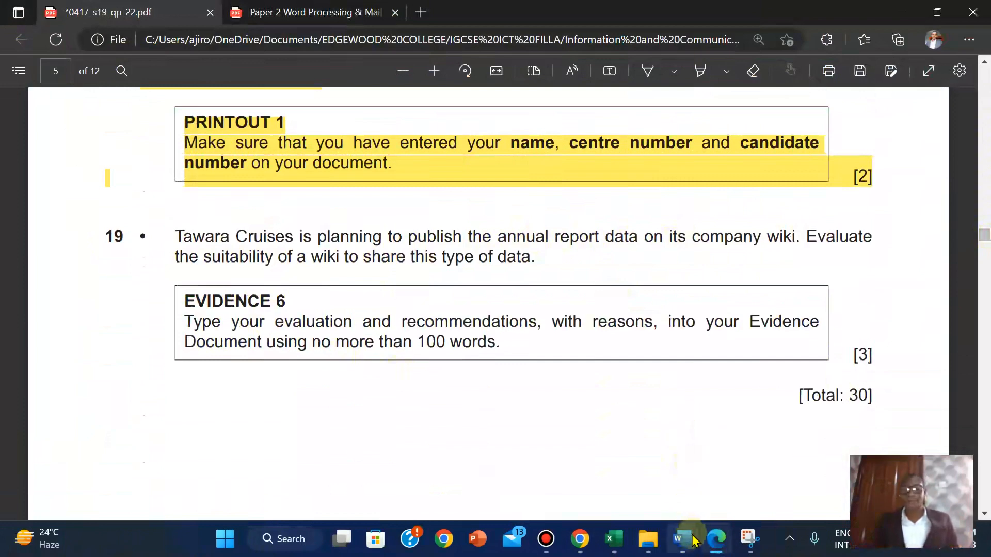
Move the four Advantages lines above Disadvantages in the Step 19 evaluation and remove the extra blank line
{"action": "mouse_move", "coordinate": [694, 541]}
{"action": "left_click", "coordinate": [608, 479]}
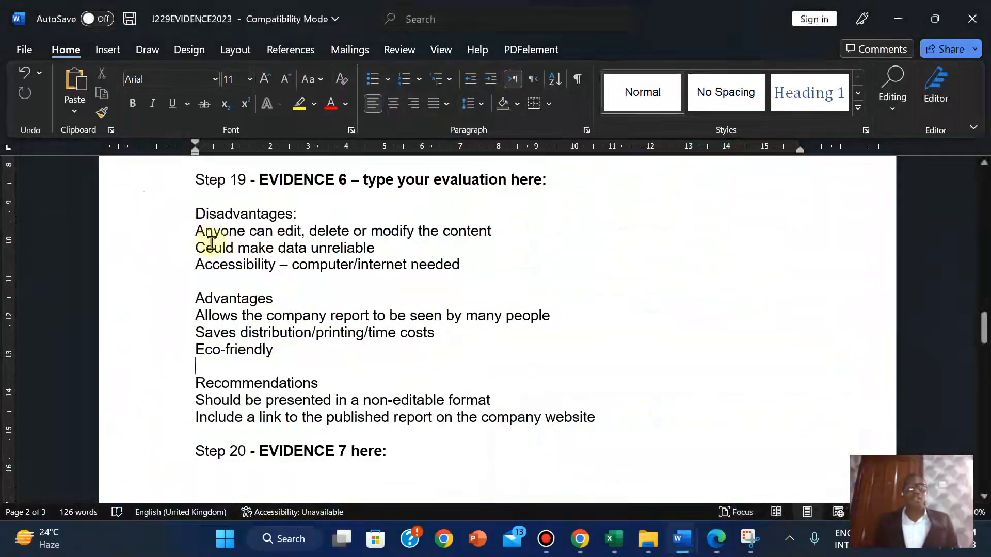
{"action": "left_click_drag", "start_coordinate": [195, 300], "coordinate": [272, 348]}
{"action": "key", "text": "ctrl+c"}
{"action": "key", "text": "Delete"}
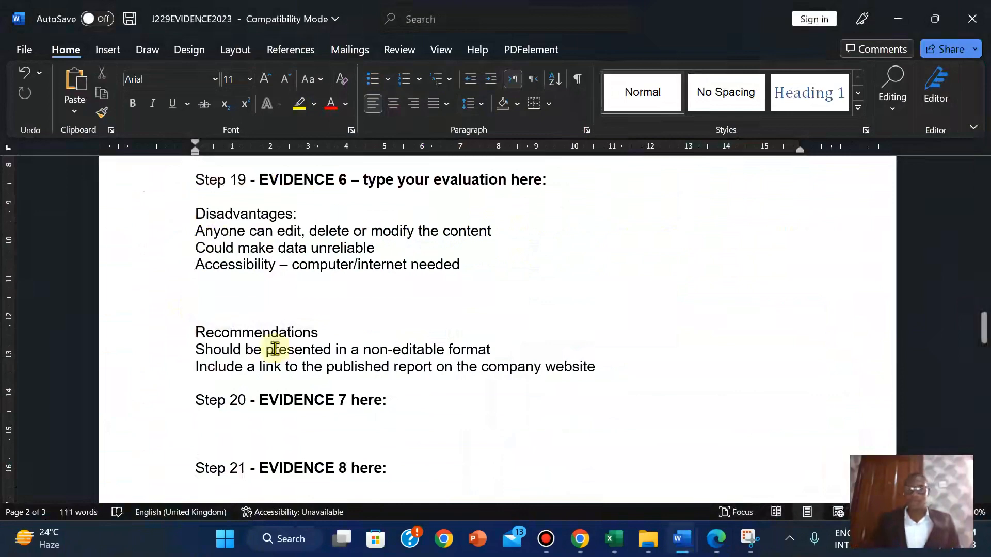
{"action": "key", "text": "BackSpace"}
{"action": "left_click", "coordinate": [195, 215]}
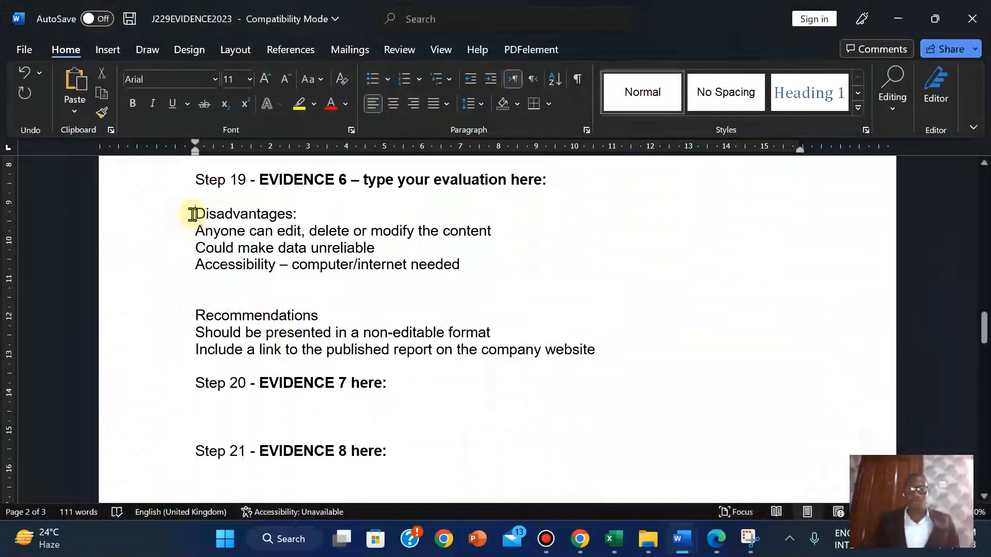
{"action": "key", "text": "Return"}
{"action": "key", "text": "Return"}
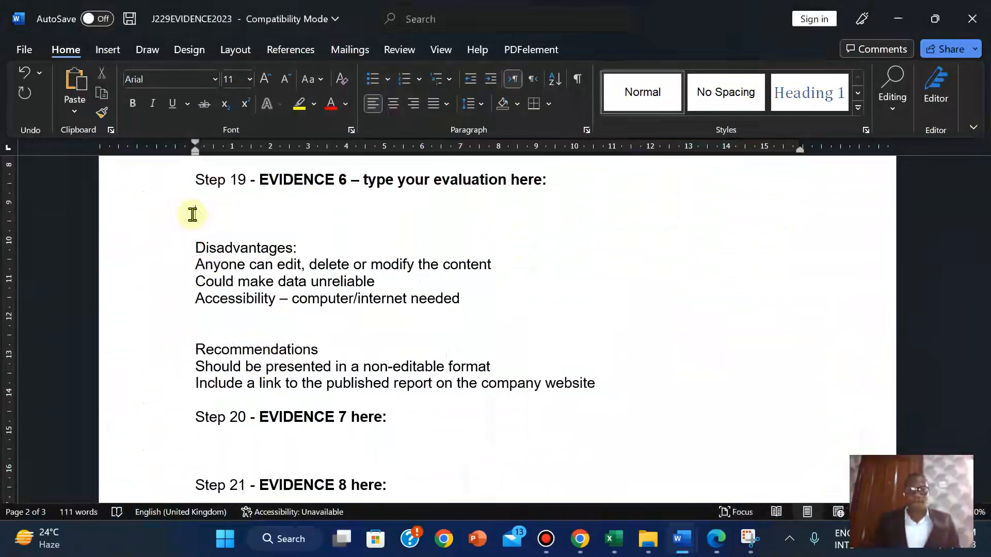
{"action": "key", "text": "ctrl+v"}
{"action": "left_click", "coordinate": [197, 387]}
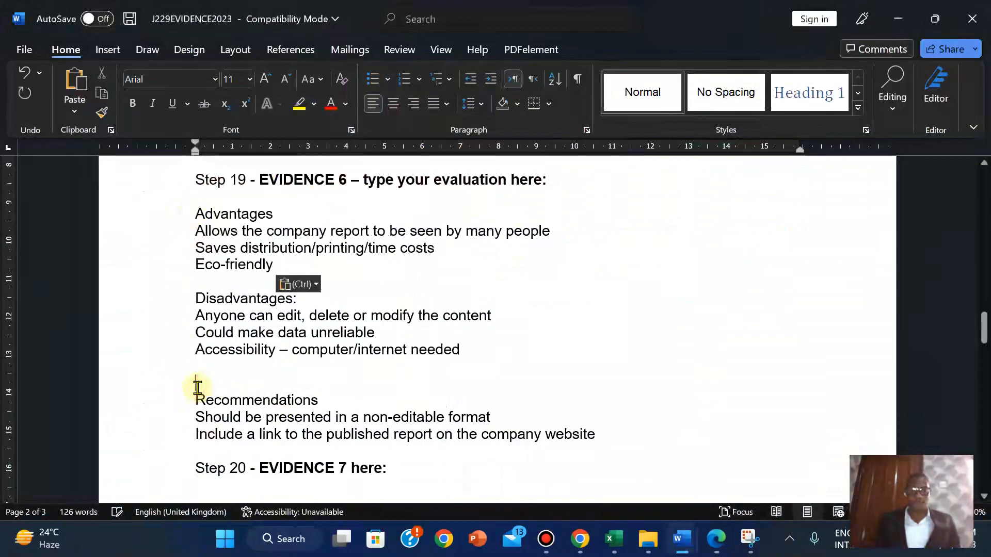
{"action": "key", "text": "BackSpace"}
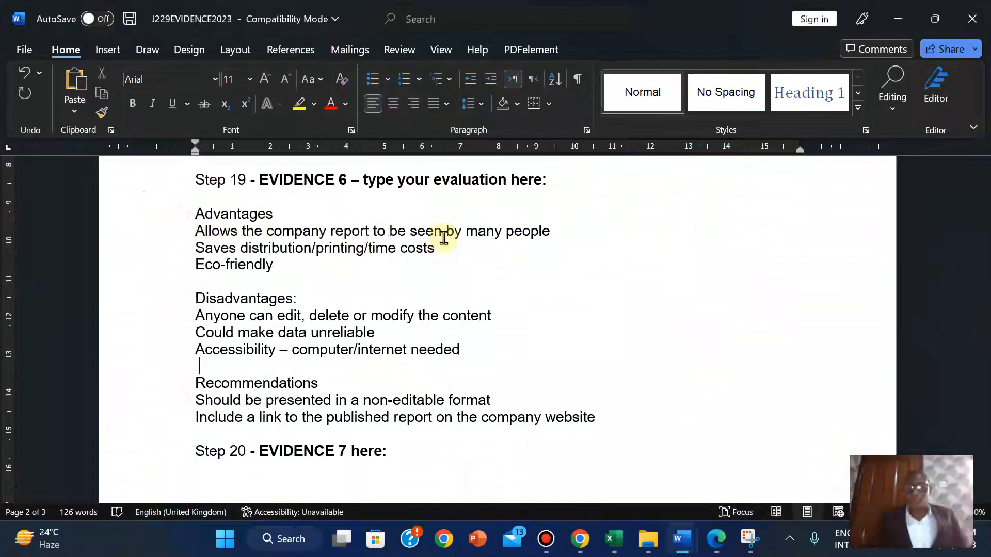
{"action": "left_click", "coordinate": [716, 538]}
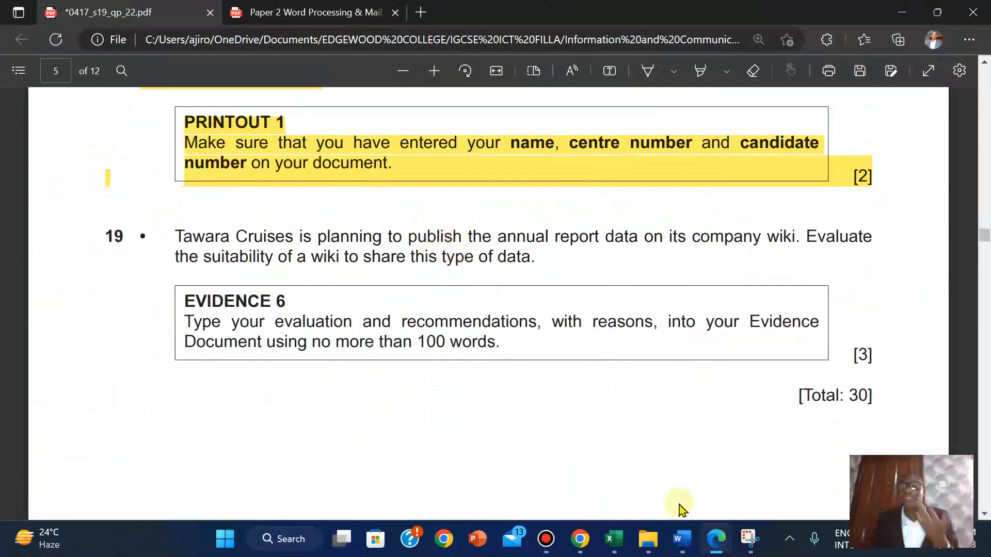
Bring the J229EVIDENCE2023 document with the Step 19 wiki evaluation to the front
{"action": "mouse_move", "coordinate": [680, 538]}
{"action": "left_click", "coordinate": [622, 483]}
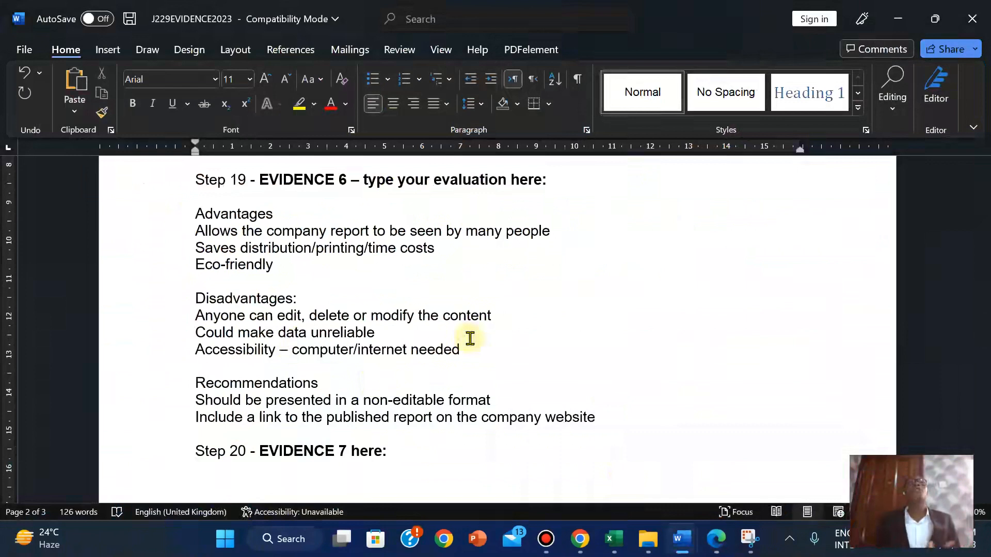
Switch back to the exam paper PDF at question 19's Evidence 6 task
{"action": "mouse_move", "coordinate": [536, 7]}
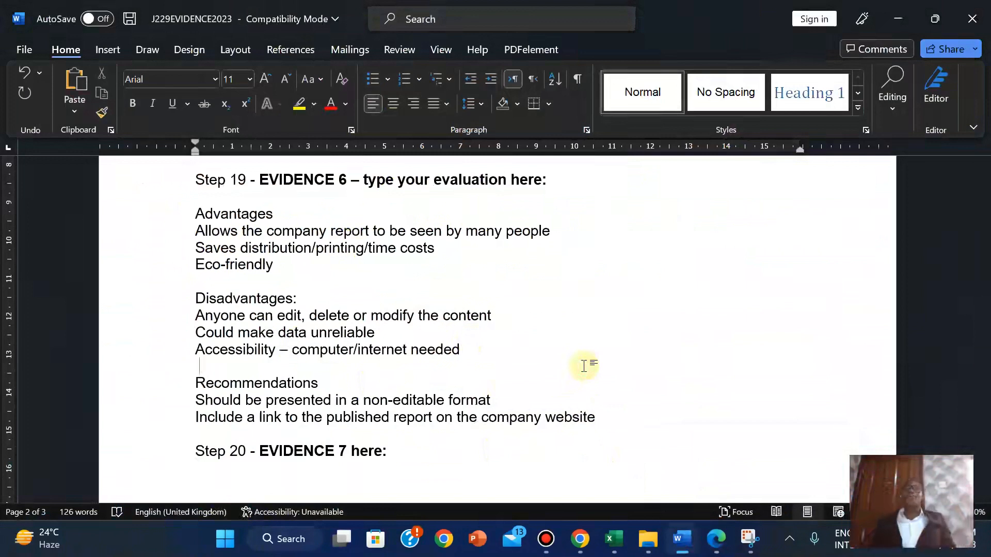
{"action": "left_click", "coordinate": [716, 539]}
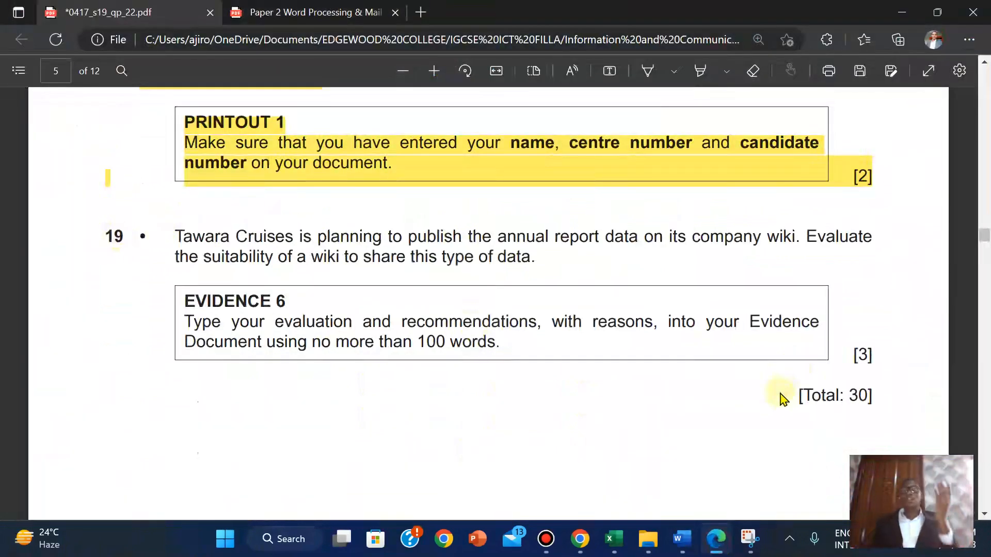
{"action": "mouse_move", "coordinate": [679, 534]}
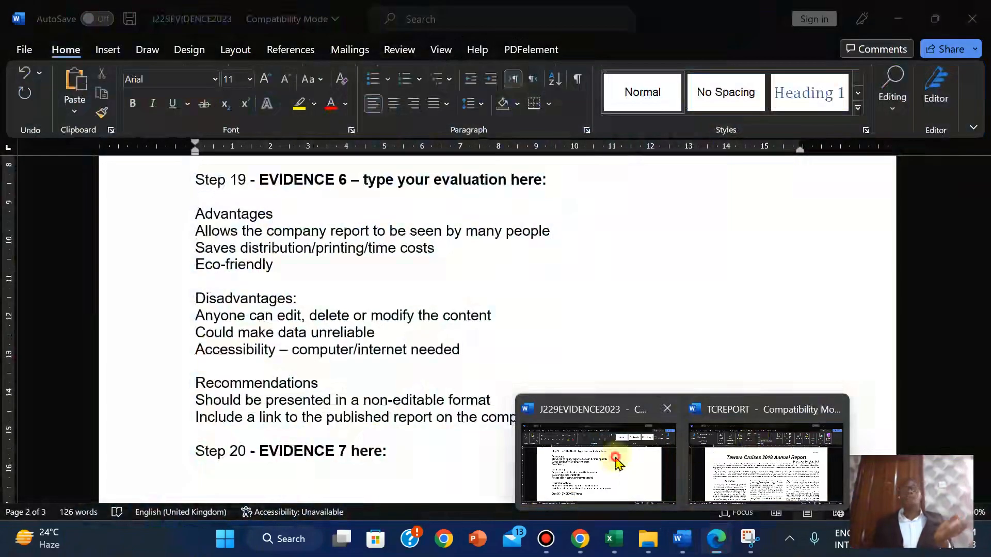
{"action": "left_click", "coordinate": [616, 457]}
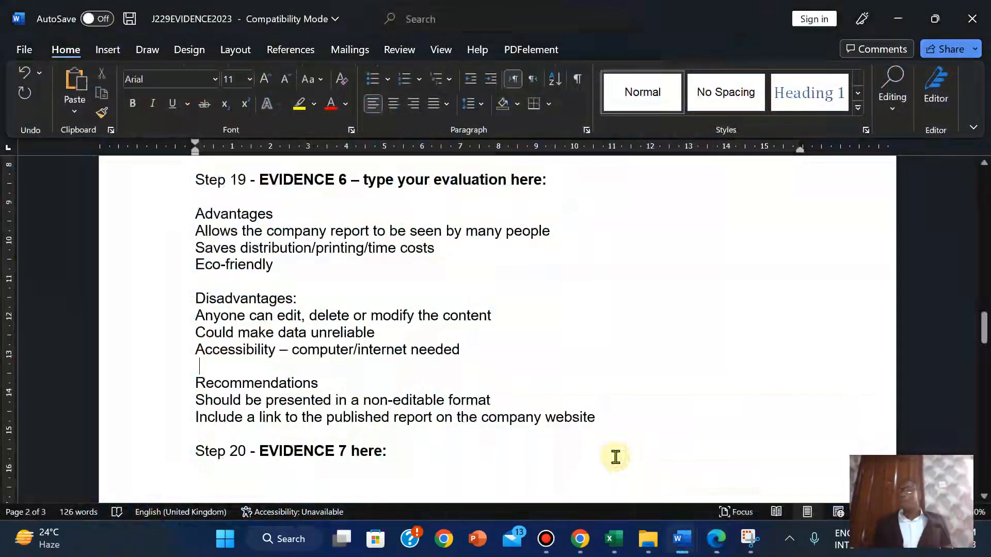
{"action": "left_click", "coordinate": [716, 539]}
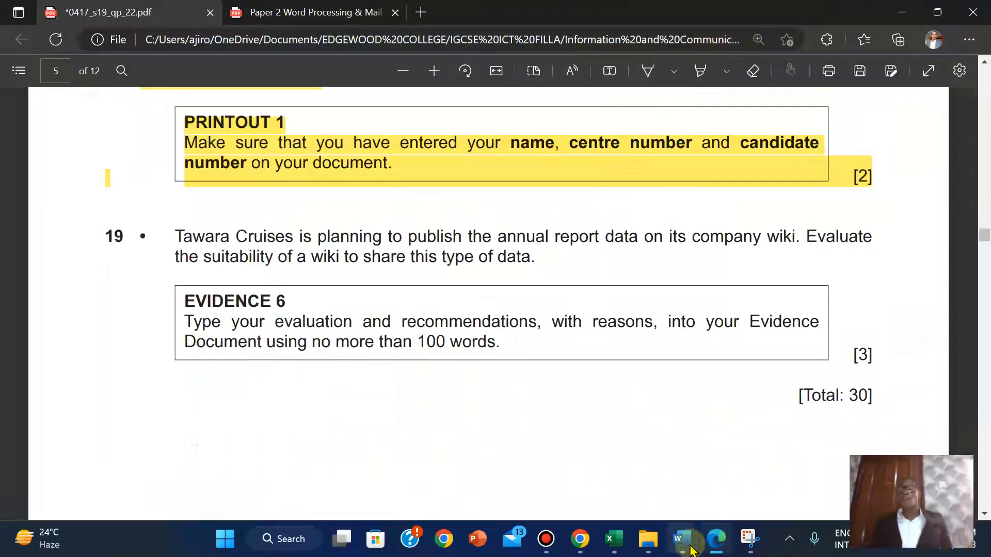
{"action": "mouse_move", "coordinate": [681, 539]}
{"action": "left_click", "coordinate": [621, 479]}
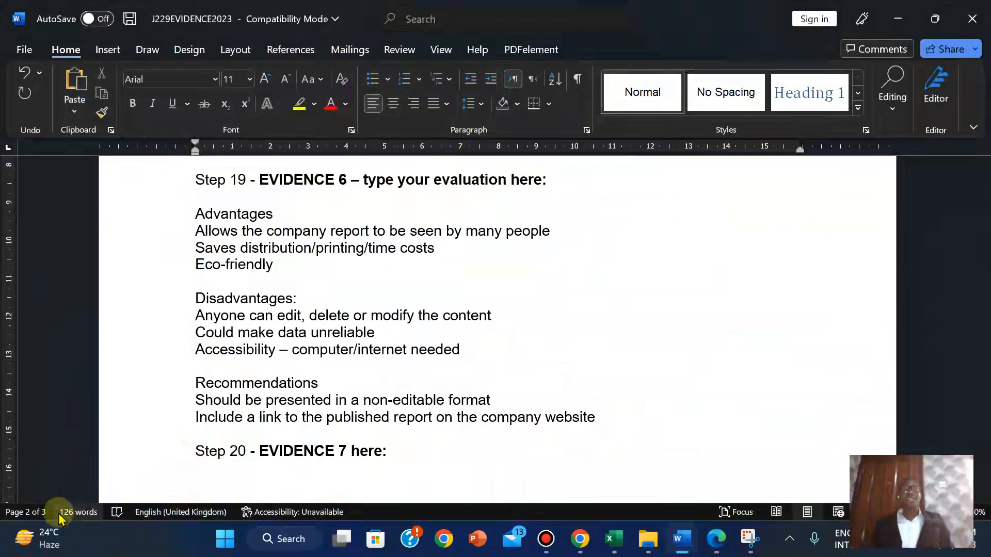
{"action": "left_click", "coordinate": [711, 546]}
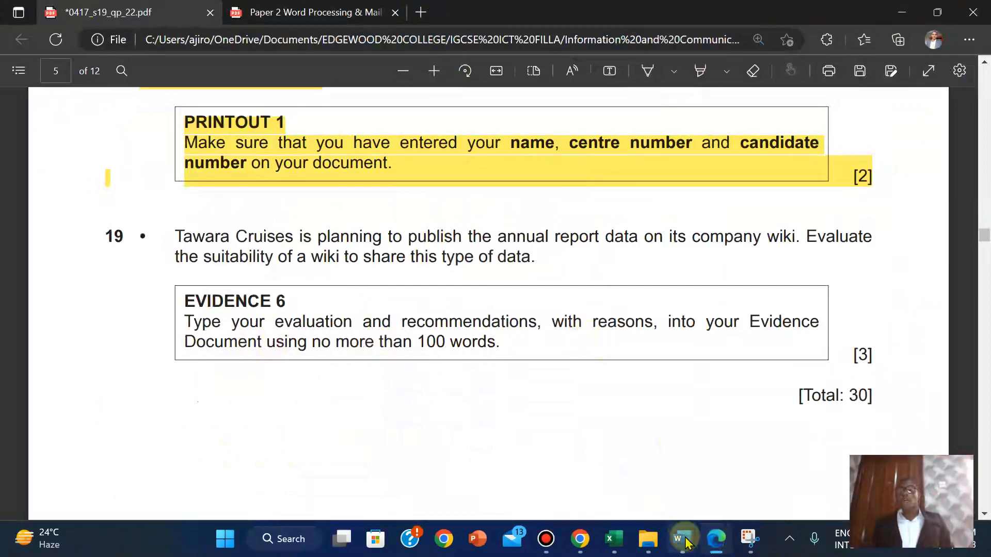
{"action": "mouse_move", "coordinate": [686, 543]}
{"action": "left_click", "coordinate": [601, 479]}
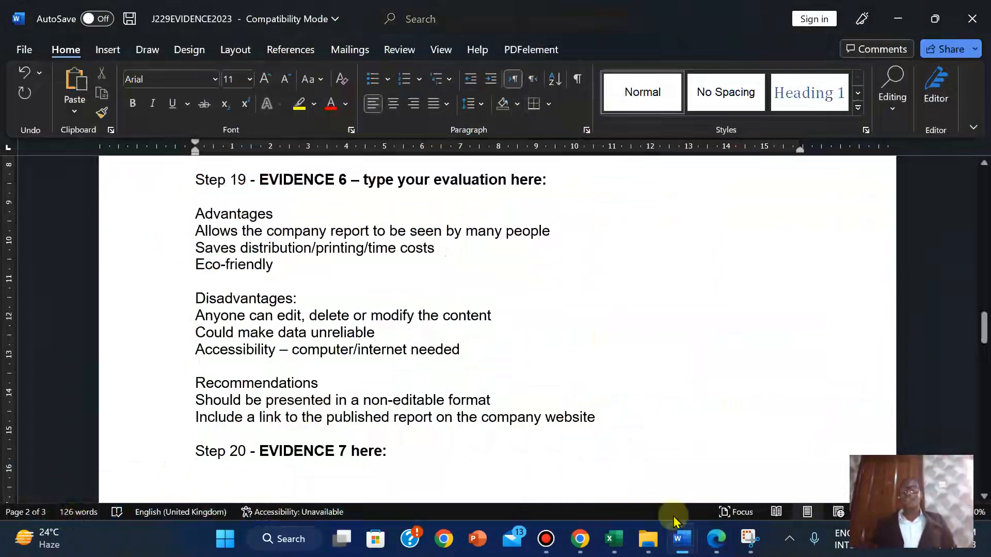
{"action": "left_click", "coordinate": [716, 539]}
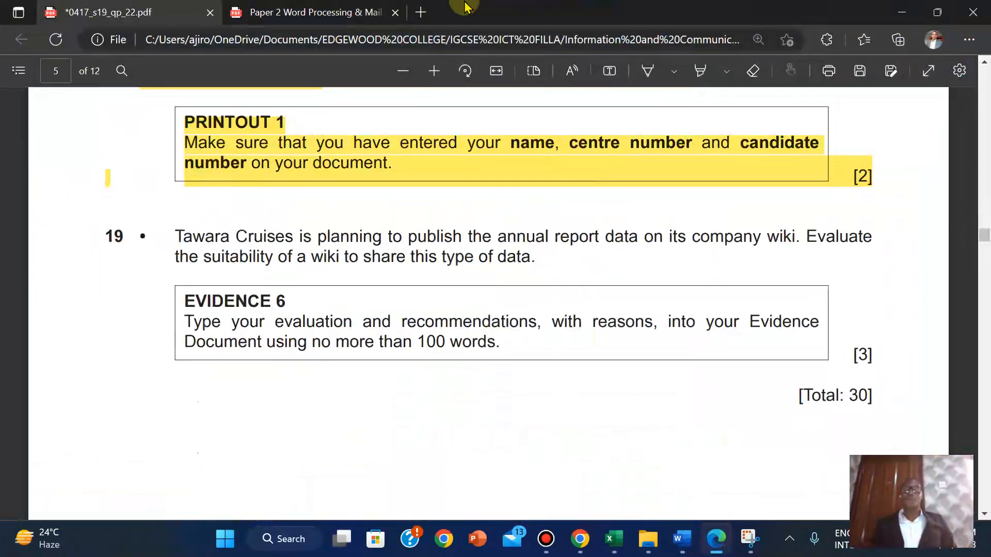